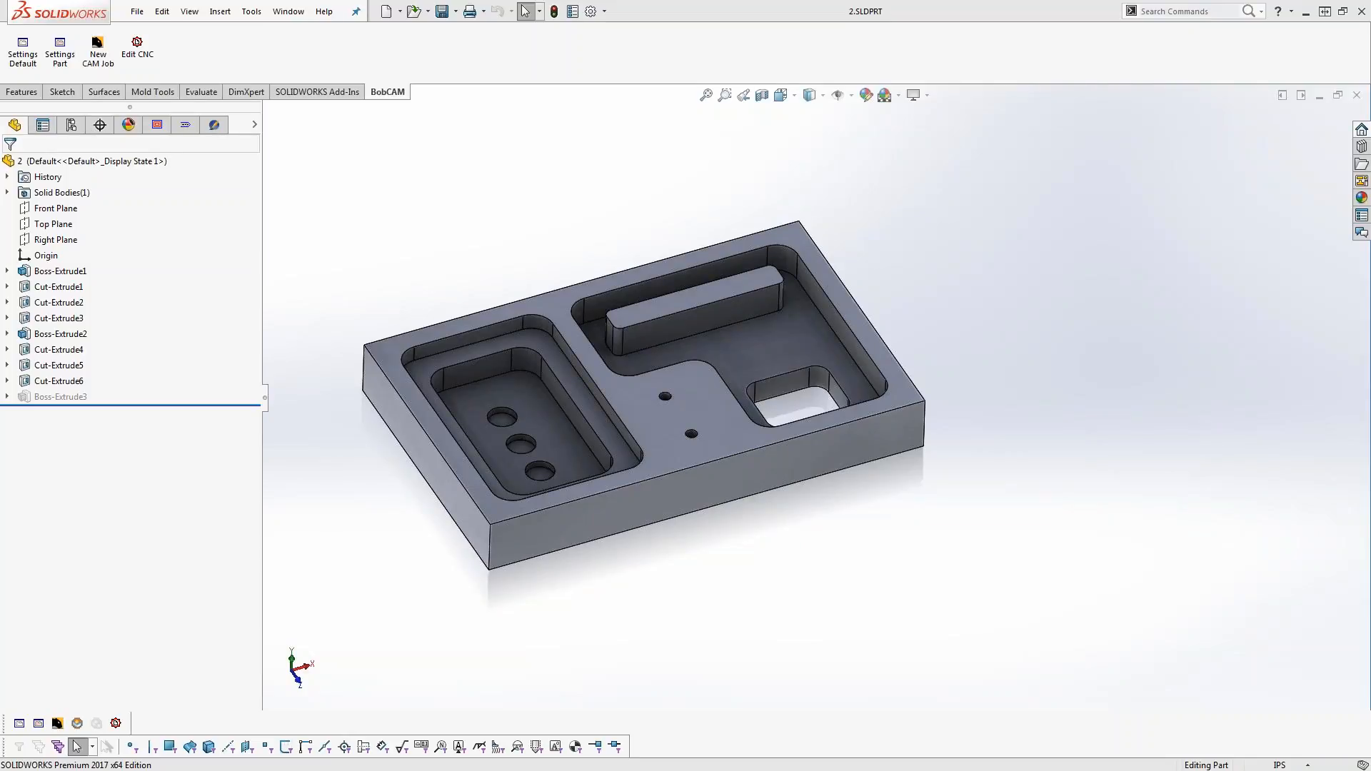
Examine the stepped rectangular pocket and the three round recesses in its floor
scroll(884, 540, down, 2)
scroll(857, 539, up, 2)
middle_drag(795, 540, 893, 556)
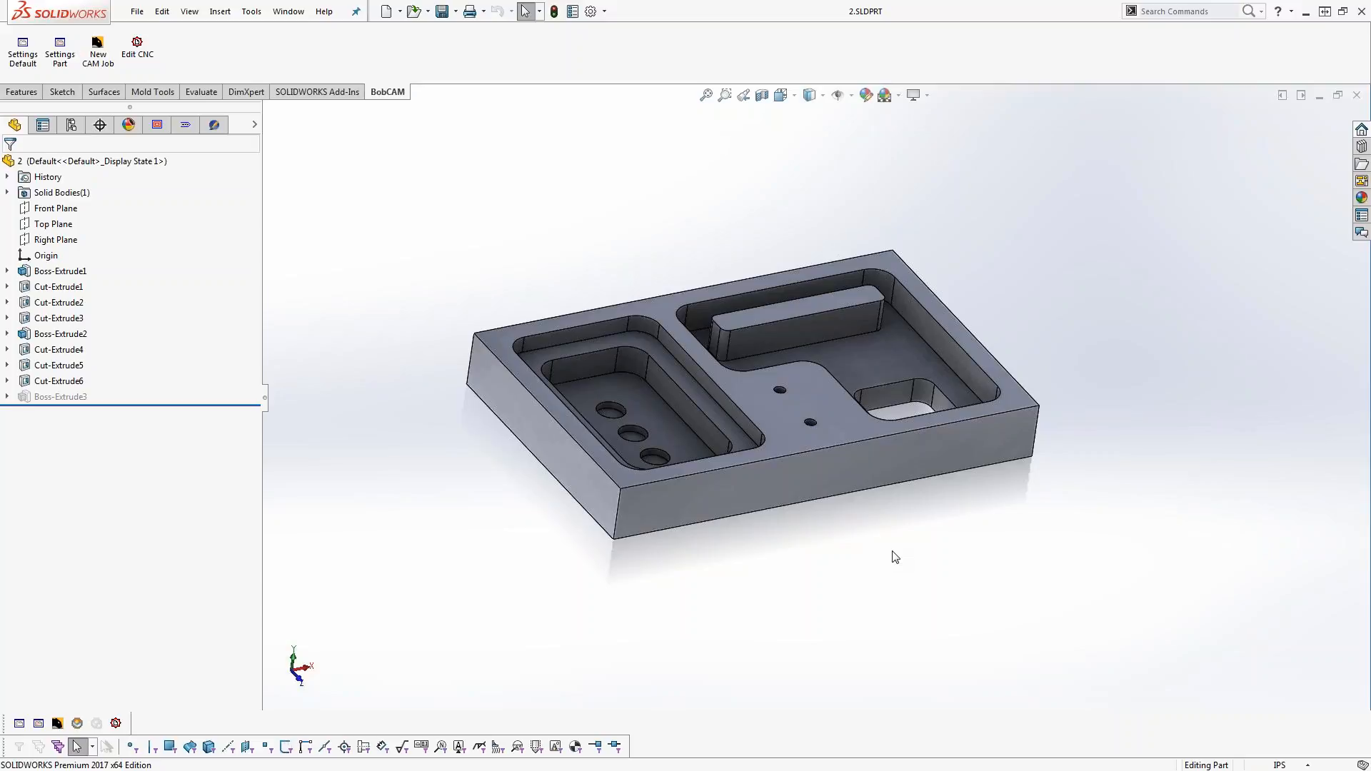
middle_drag(897, 498, 900, 536)
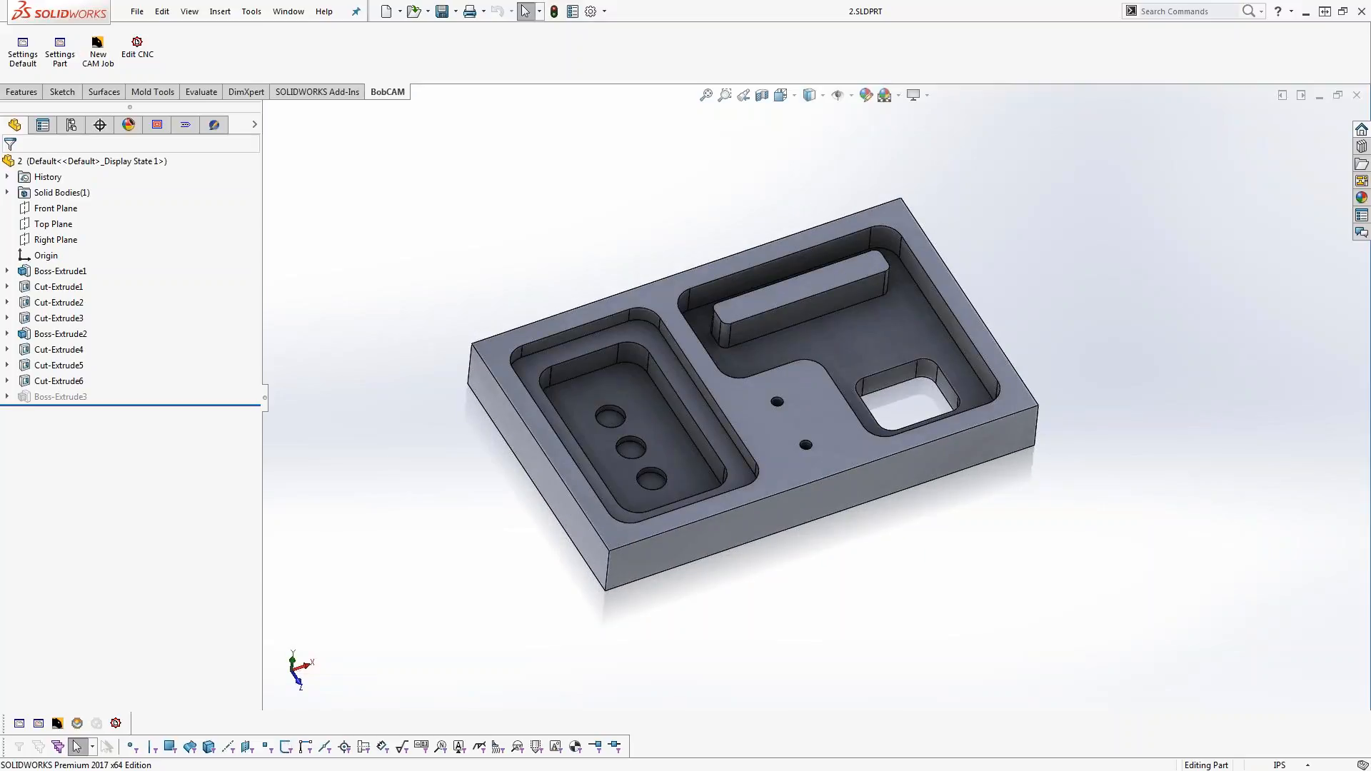
click(653, 411)
click(690, 405)
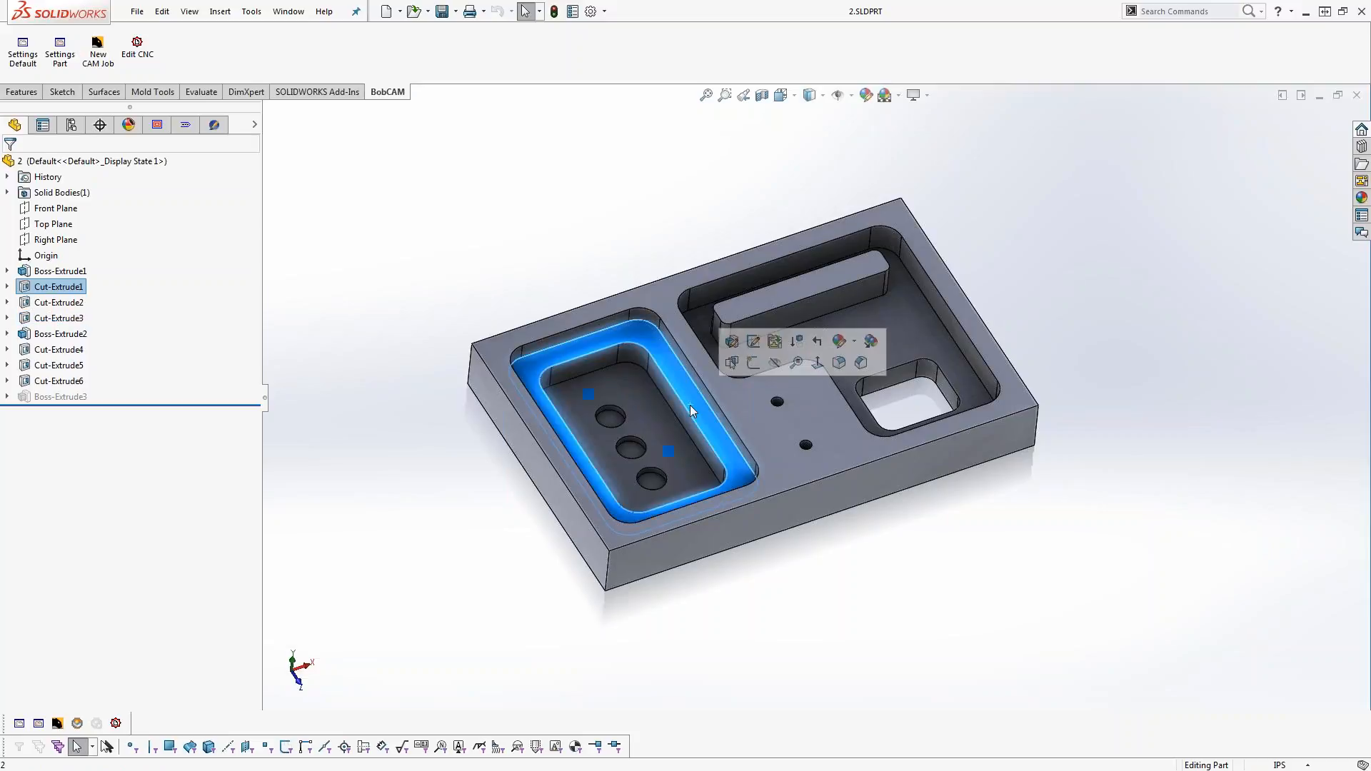
click(611, 418)
click(631, 449)
click(651, 480)
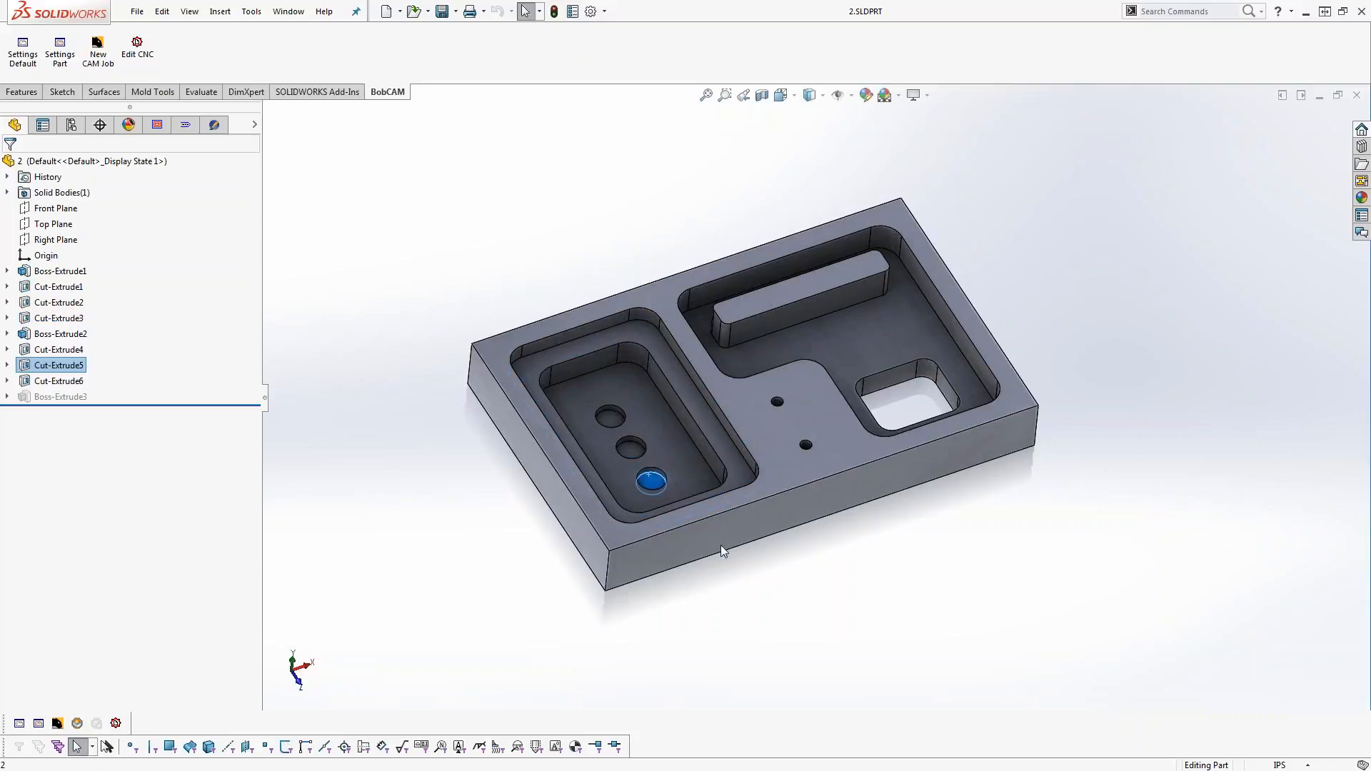
Examine the two small holes in the top face and the larger pocket with its island and rectangular opening
scroll(734, 410, down, 4)
click(818, 388)
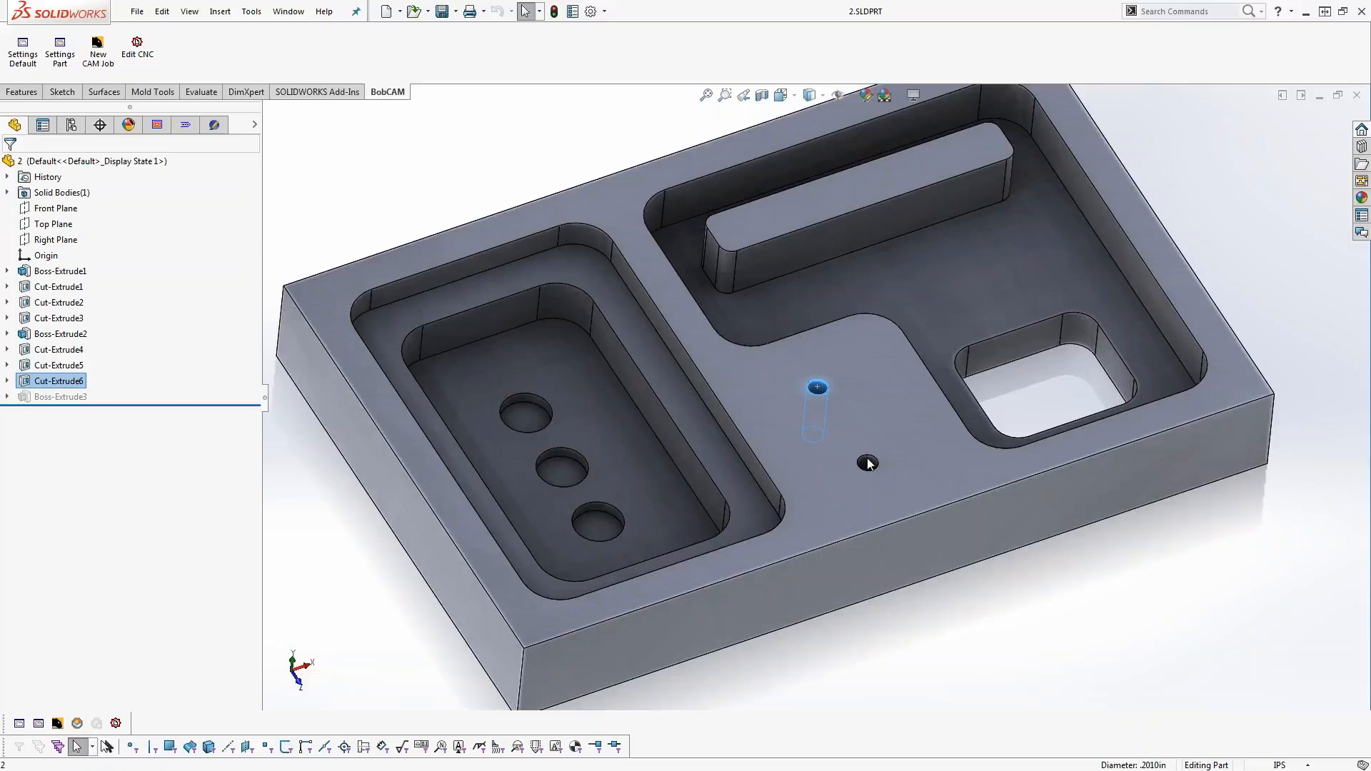
click(868, 463)
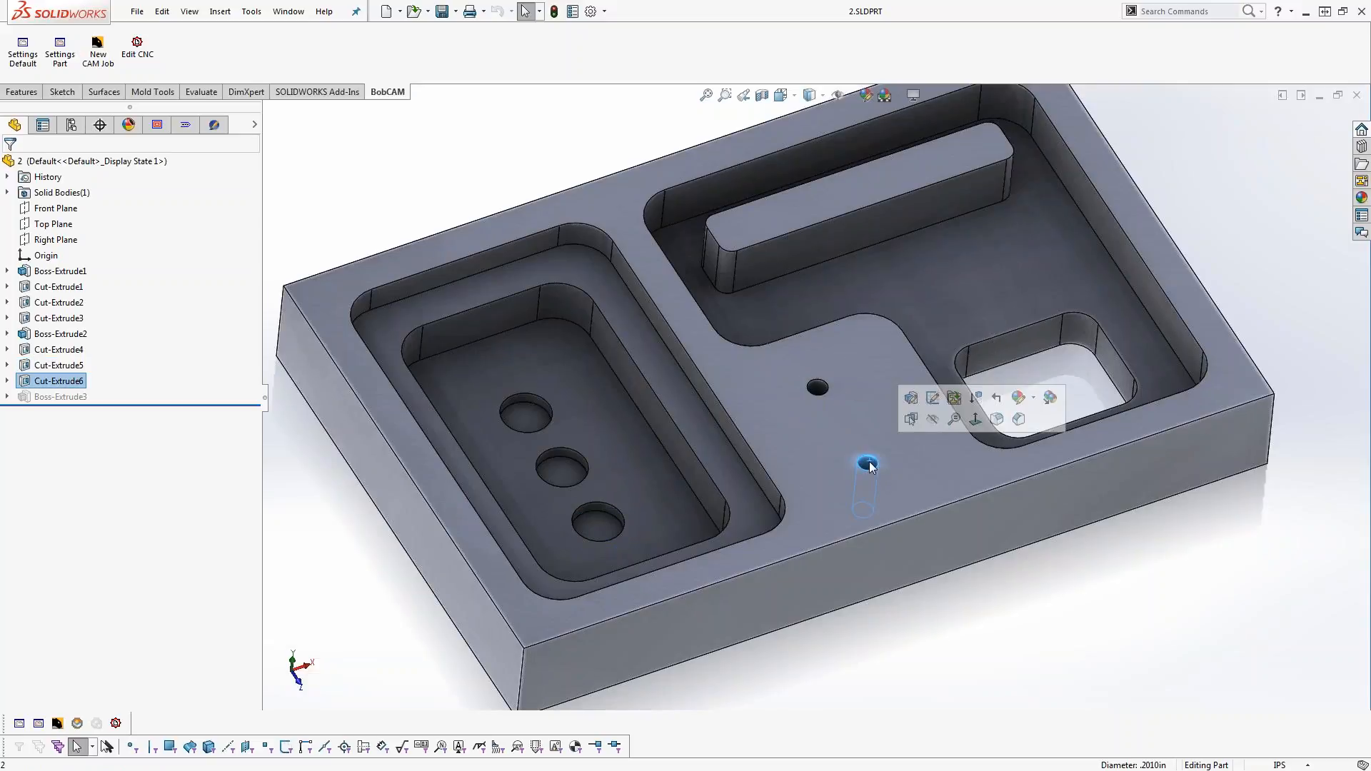
click(974, 259)
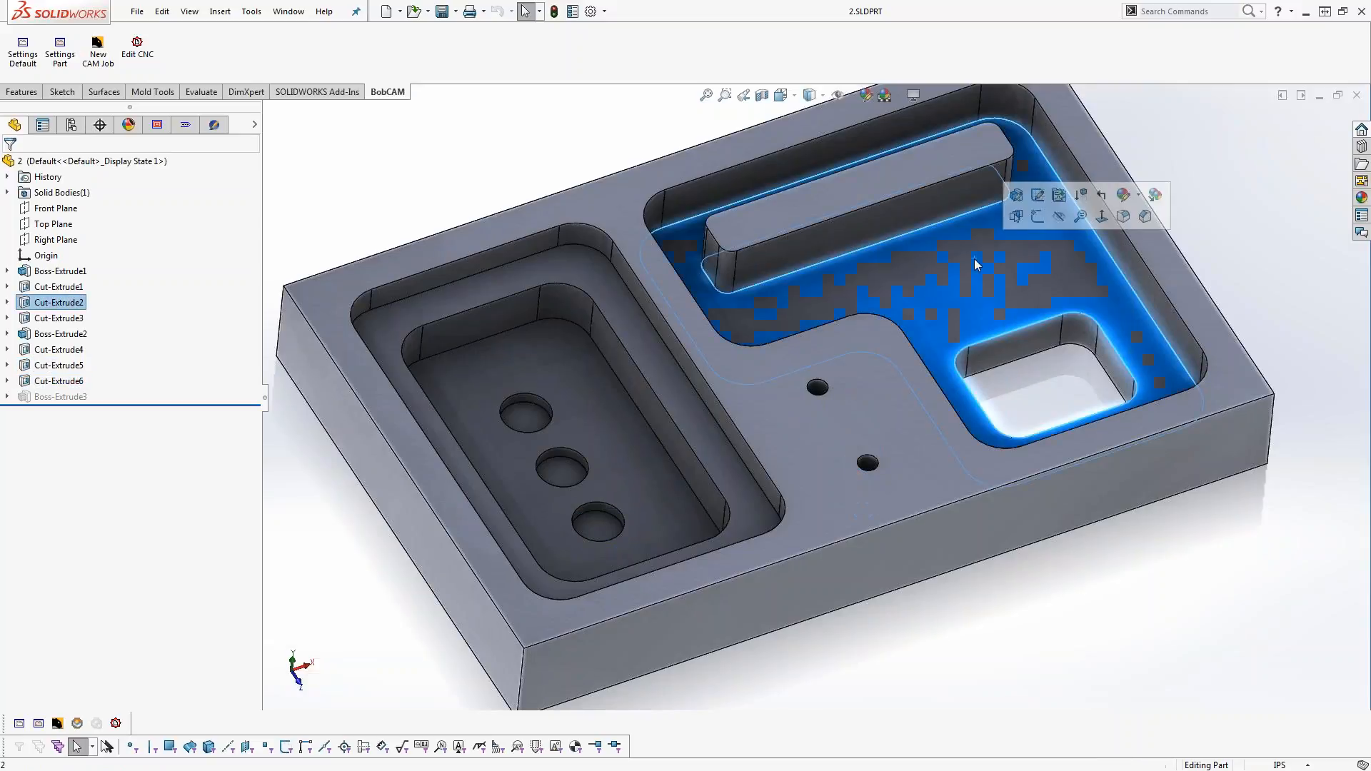
click(1045, 399)
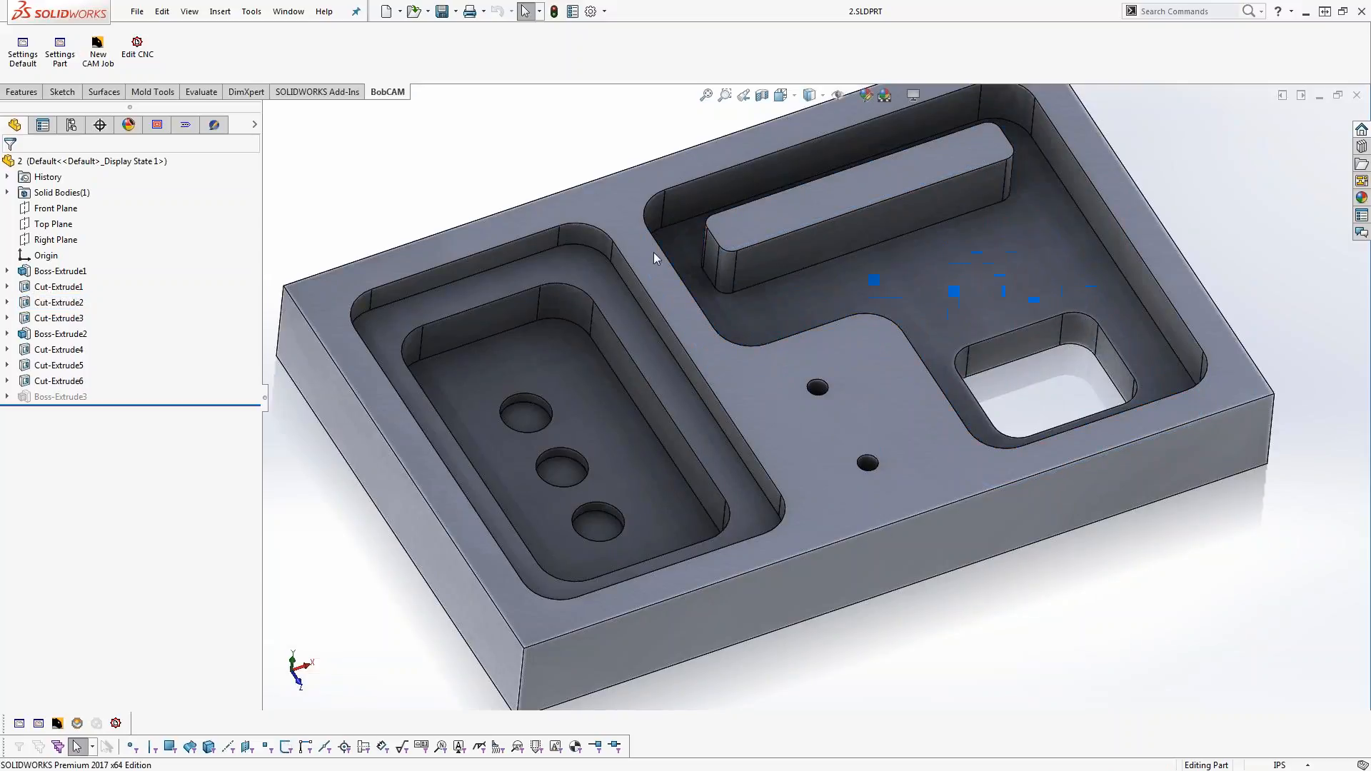
middle_drag(888, 351, 878, 498)
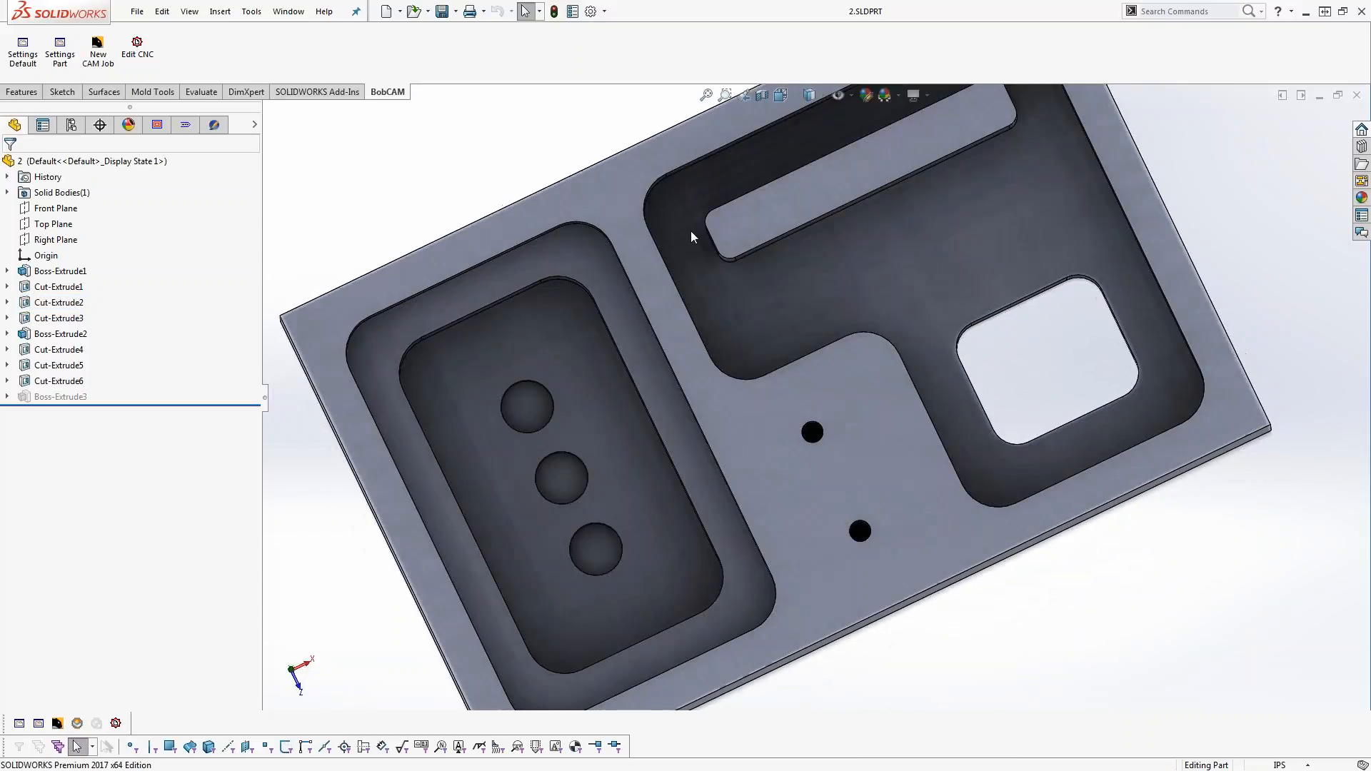
scroll(794, 375, down, 2)
scroll(765, 401, up, 4)
middle_drag(764, 401, 790, 317)
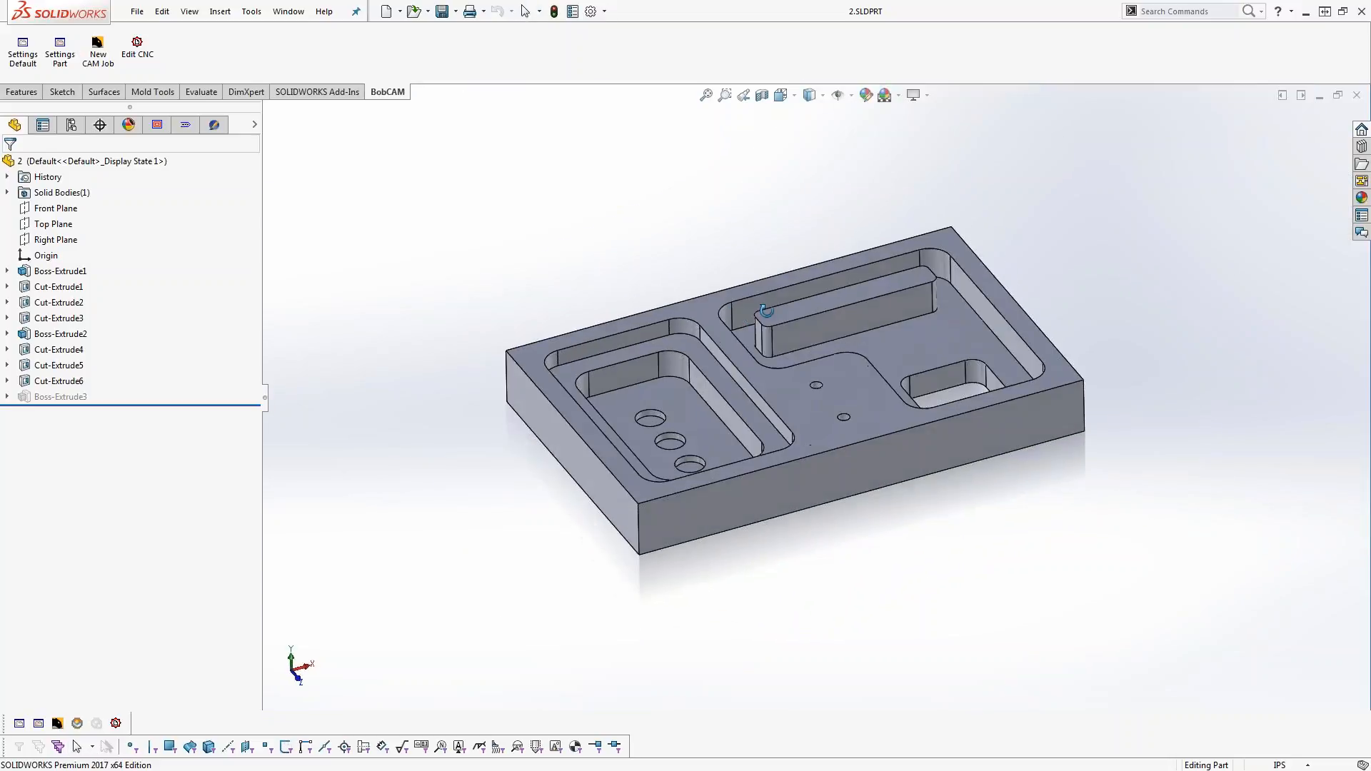
scroll(939, 466, down, 1)
Inspect the rounded corner edges of the two pockets to check their radii
mouse_move(912, 579)
middle_down()
mouse_move(909, 561)
mouse_move(884, 554)
middle_up()
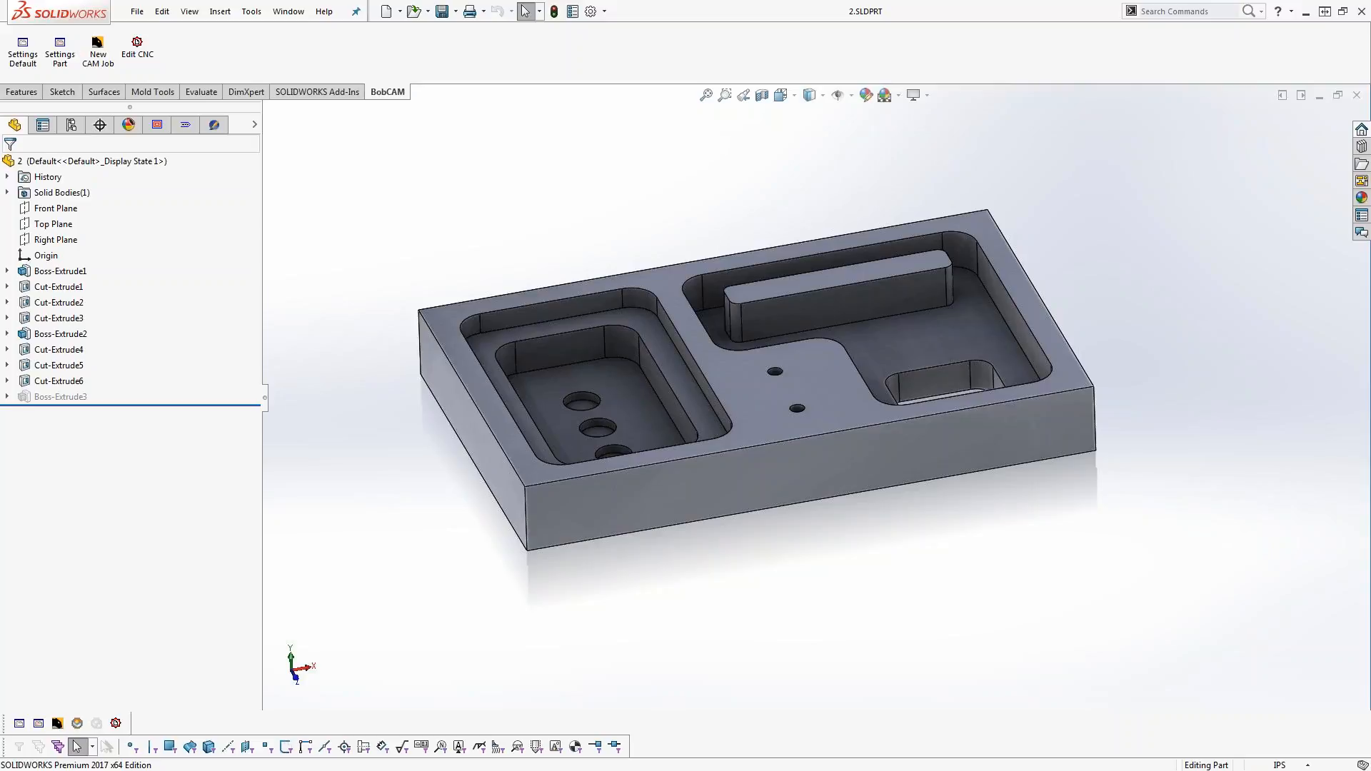
middle_drag(847, 612, 856, 619)
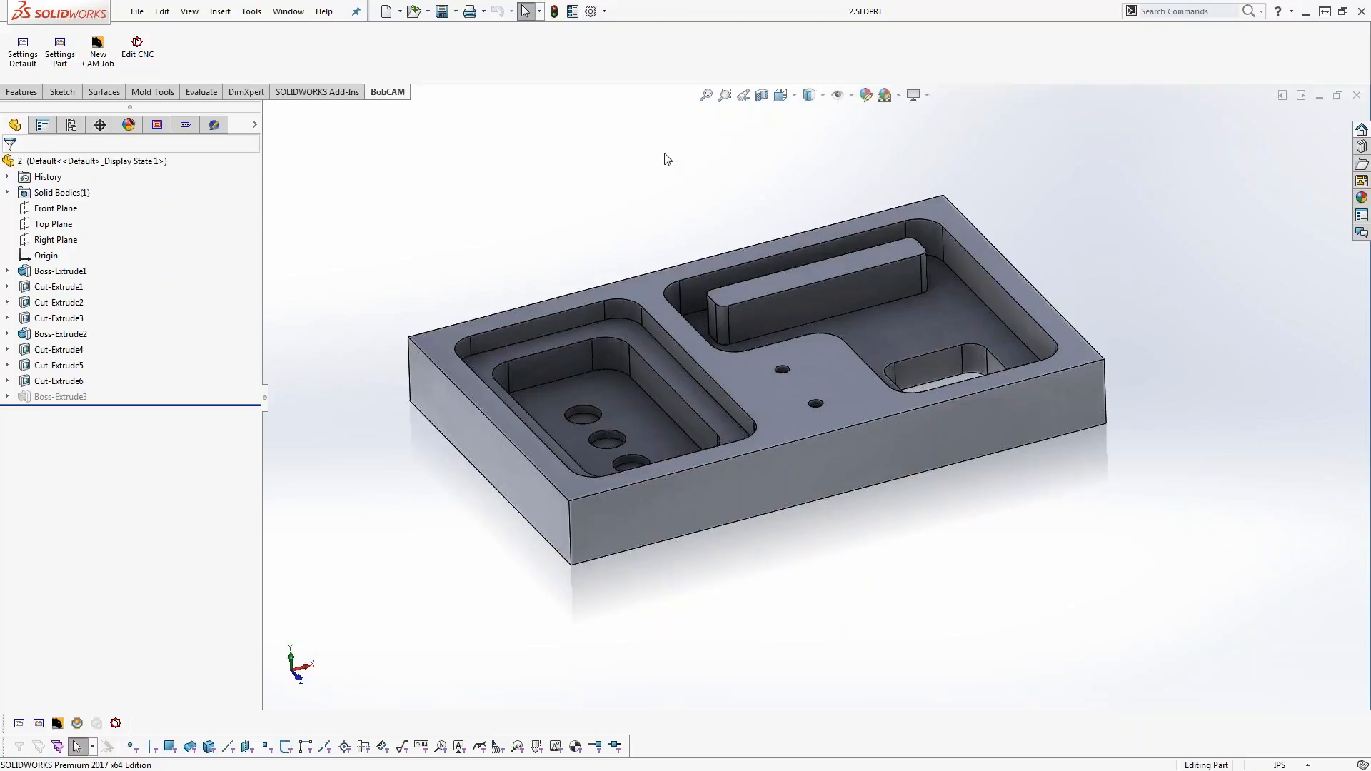
click(629, 300)
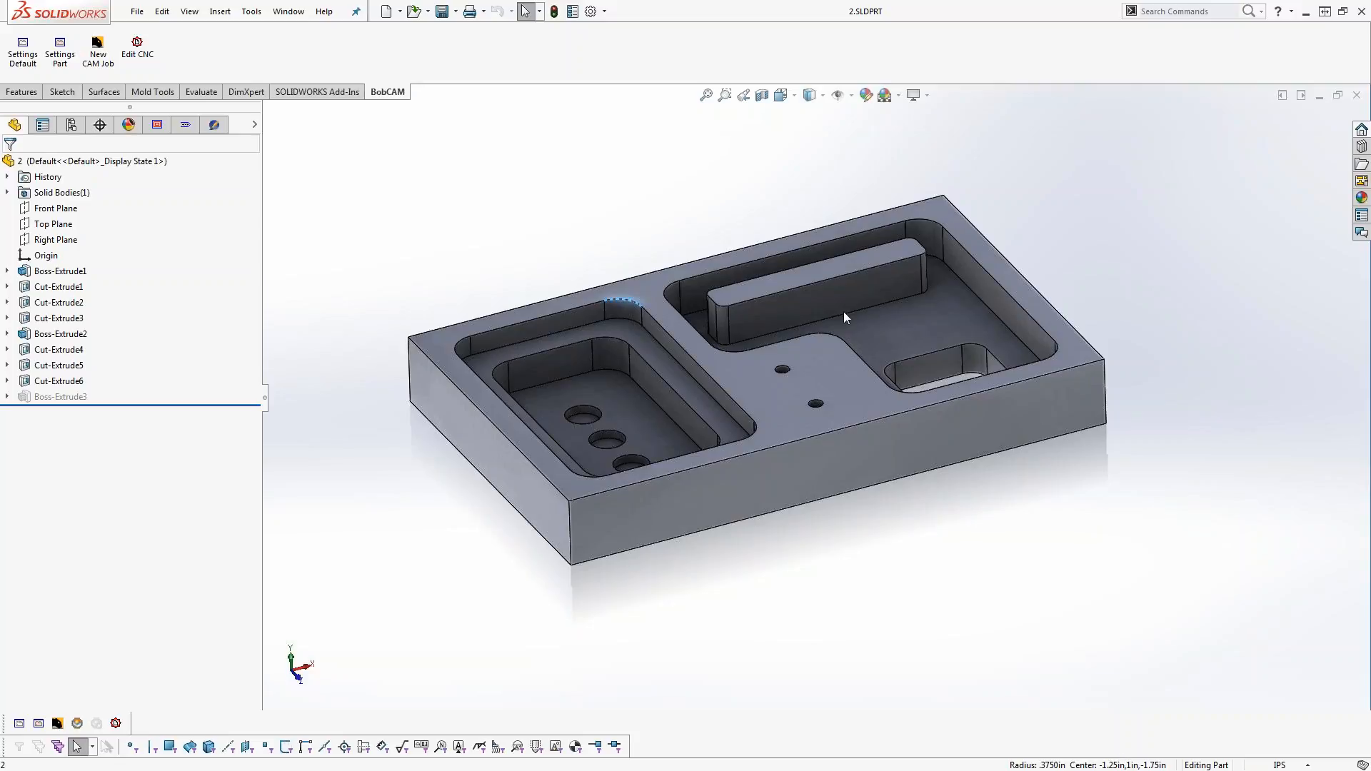
click(835, 336)
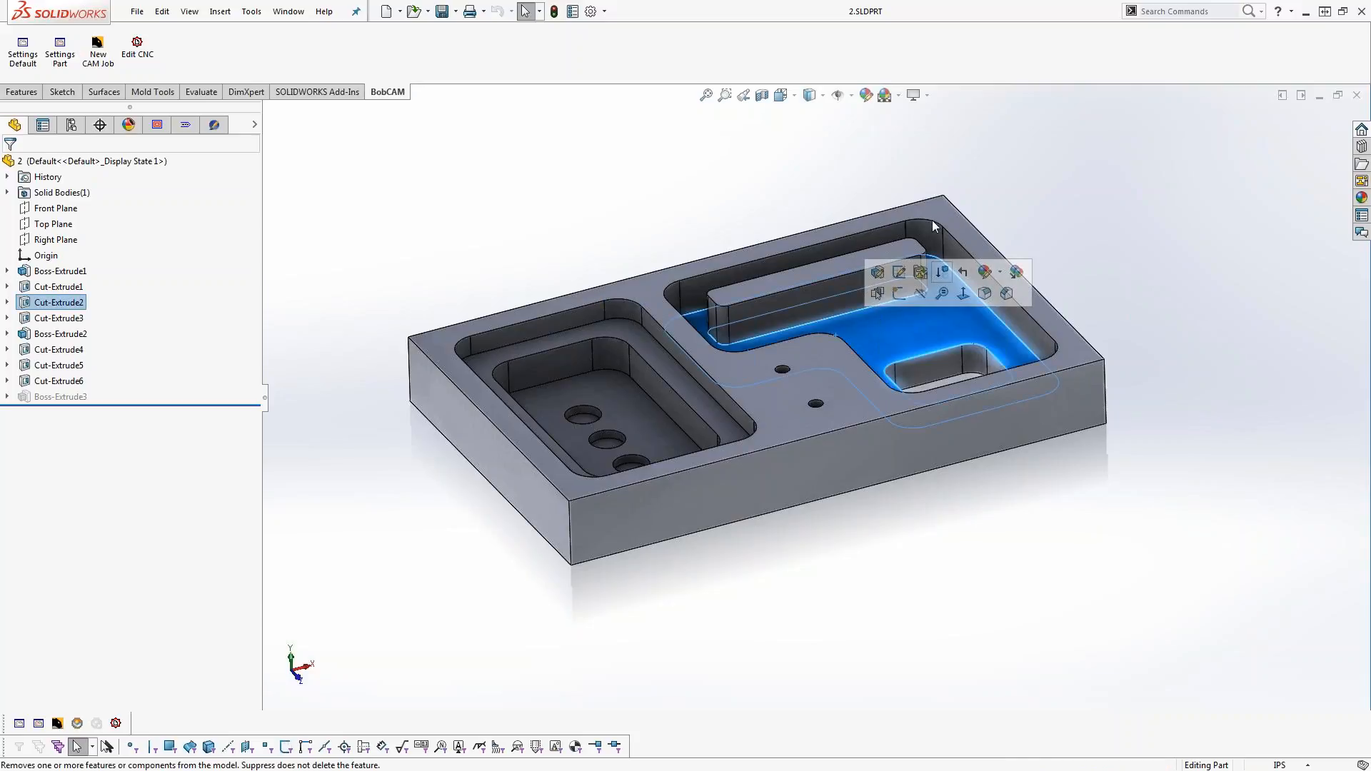
click(931, 221)
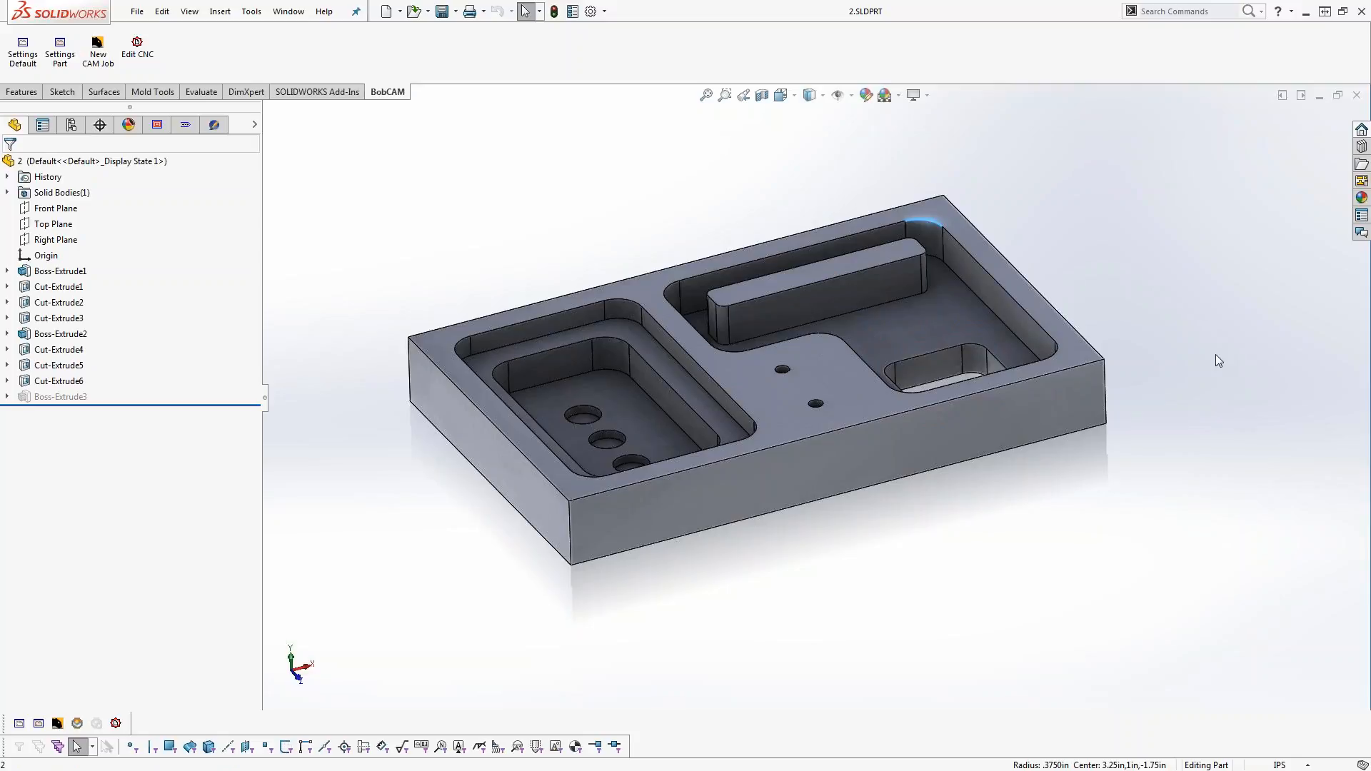
click(904, 582)
middle_drag(964, 594, 912, 460)
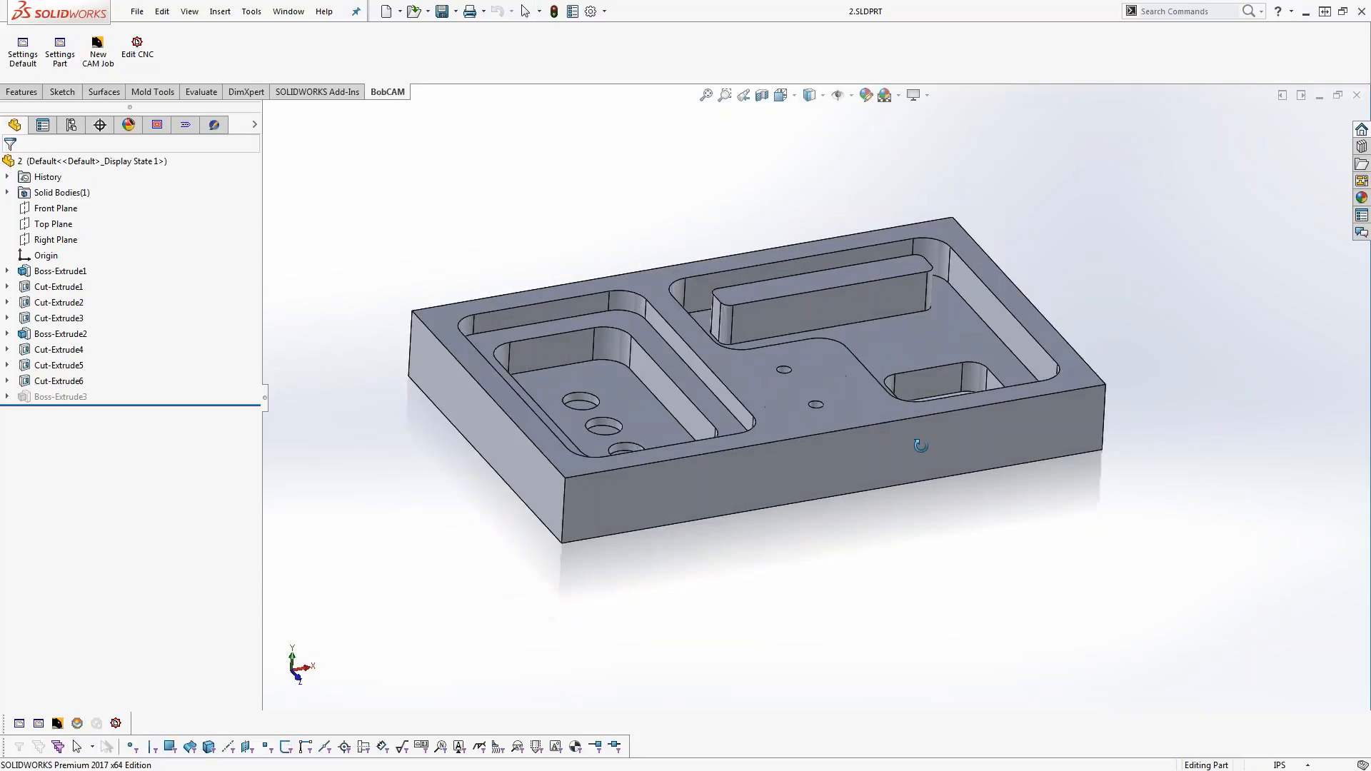
scroll(897, 440, down, 4)
scroll(842, 434, up, 4)
ctrl+middle_drag(841, 434, 879, 489)
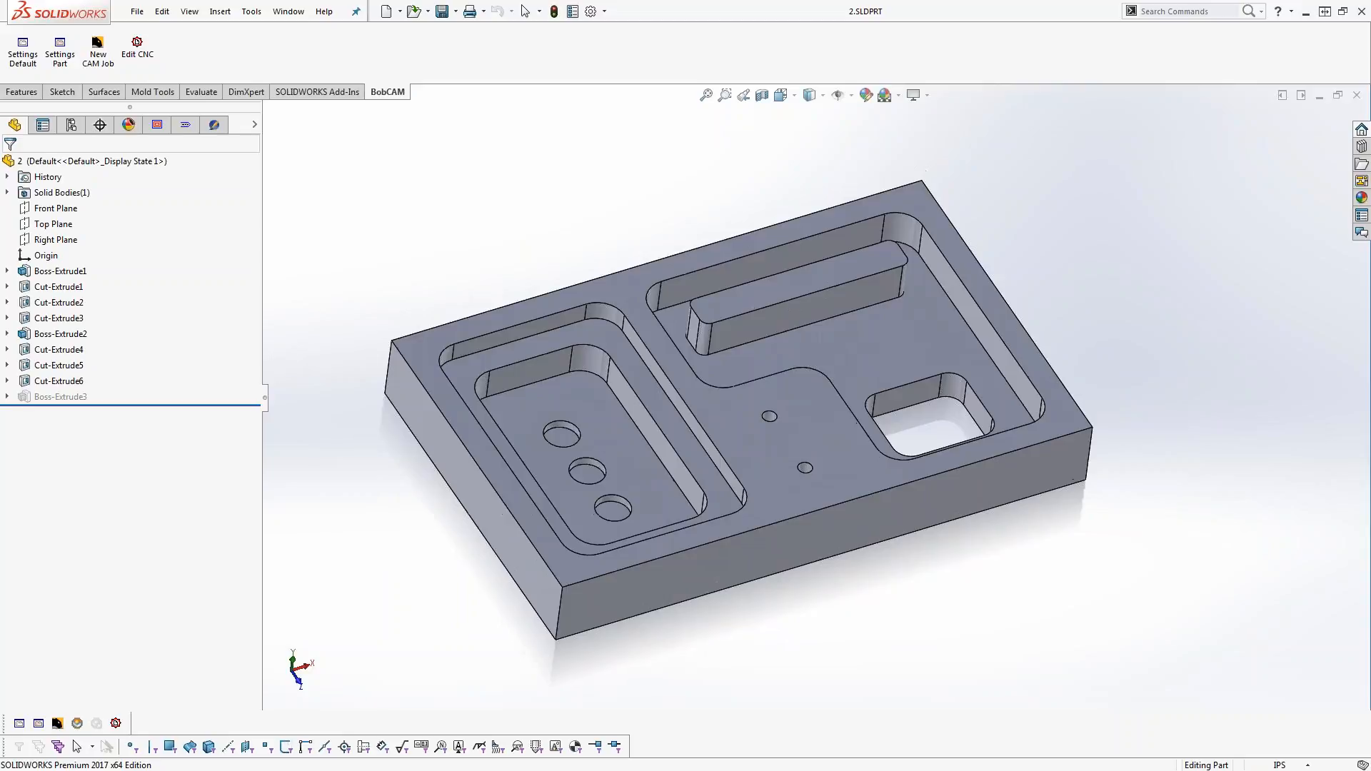
middle_drag(878, 564, 835, 511)
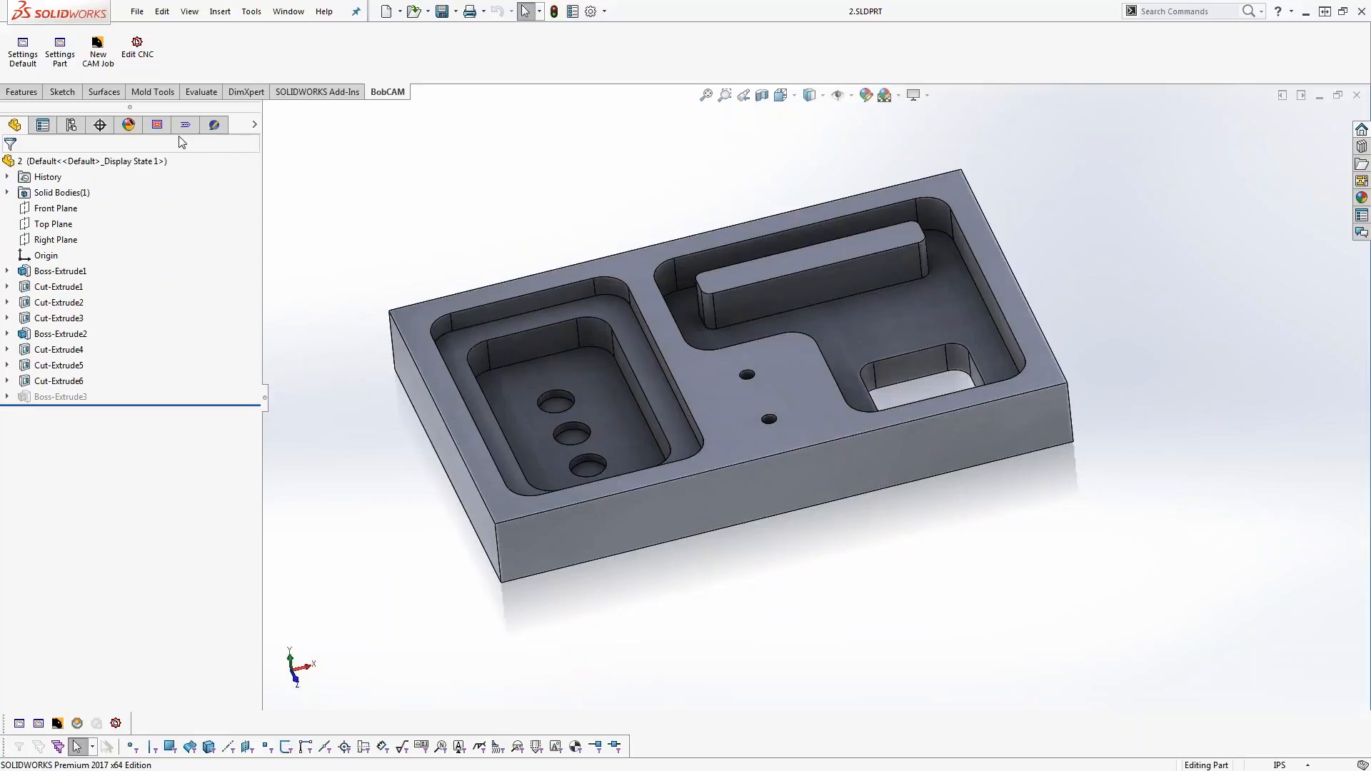
In the BobCAM tree, delete the Feature 2 Axis with its Pocket operation from Machine Setup - 1
click(158, 124)
click(60, 168)
click(6, 153)
click(6, 154)
click(81, 258)
click(94, 270)
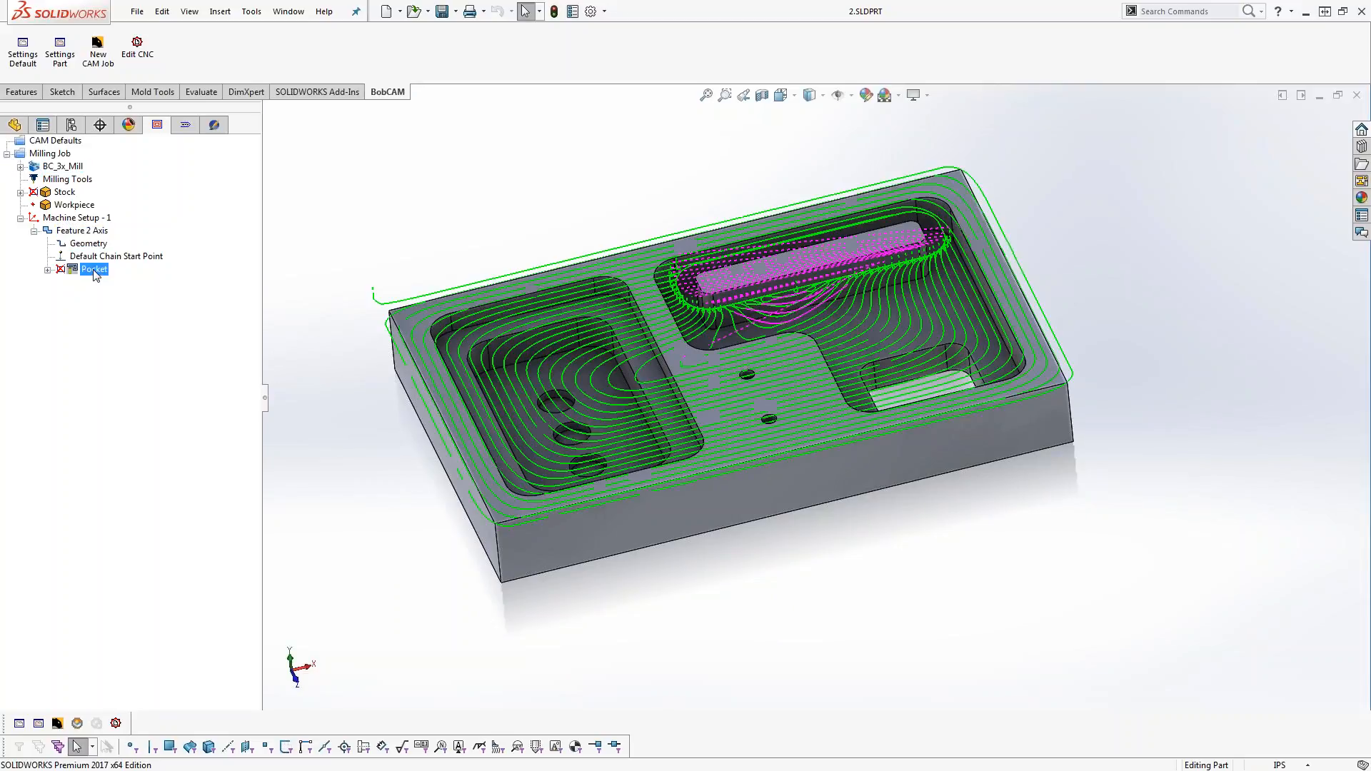
click(76, 230)
right_click(76, 231)
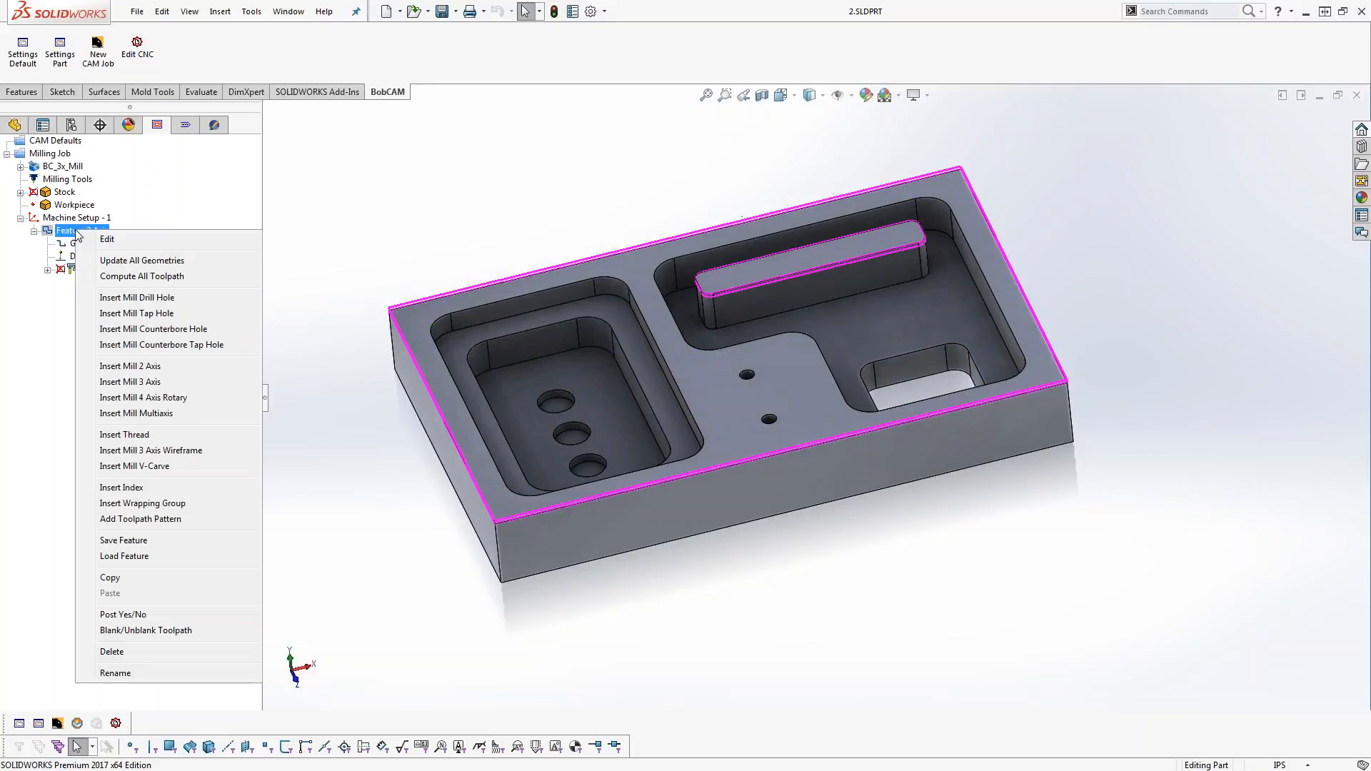
click(161, 652)
click(648, 432)
Delete the entire Milling Job from the CAM tree and confirm its removal
click(66, 166)
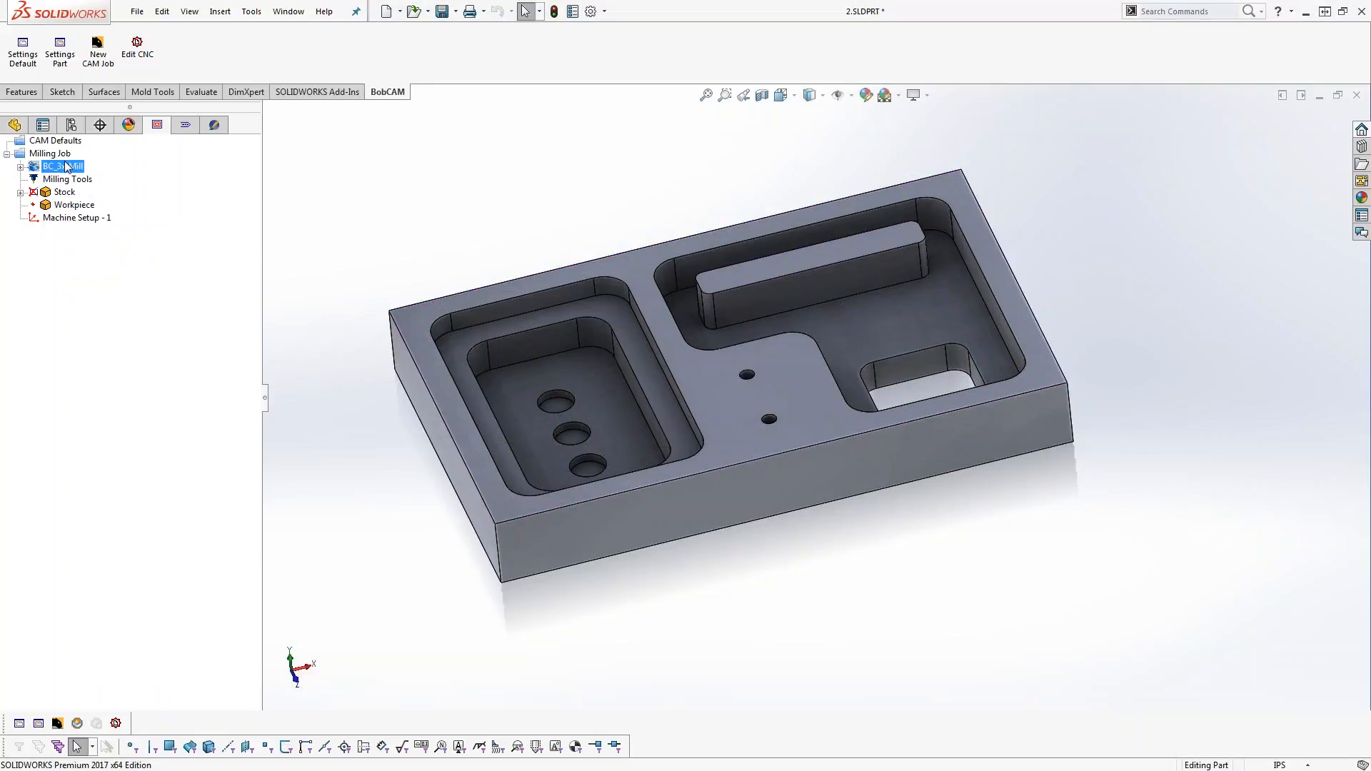
right_click(56, 154)
click(122, 423)
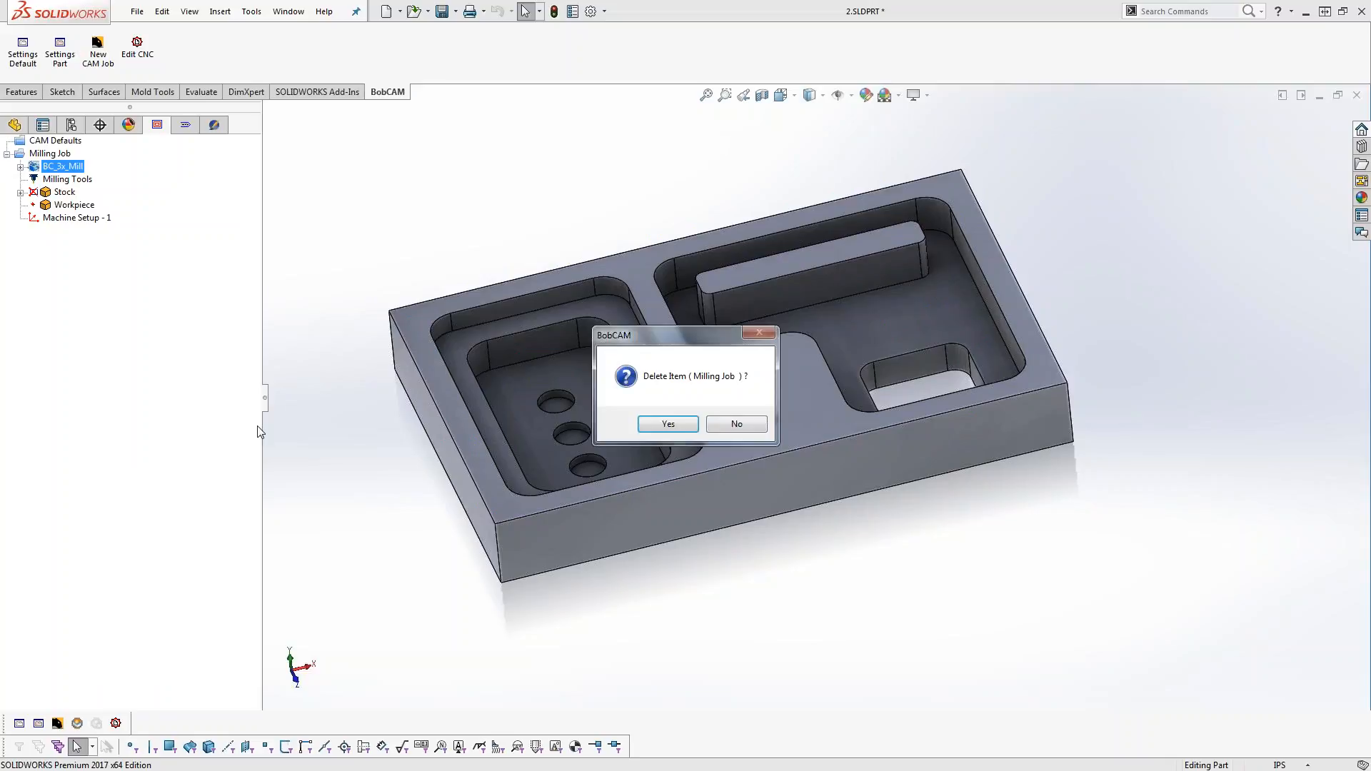
click(668, 423)
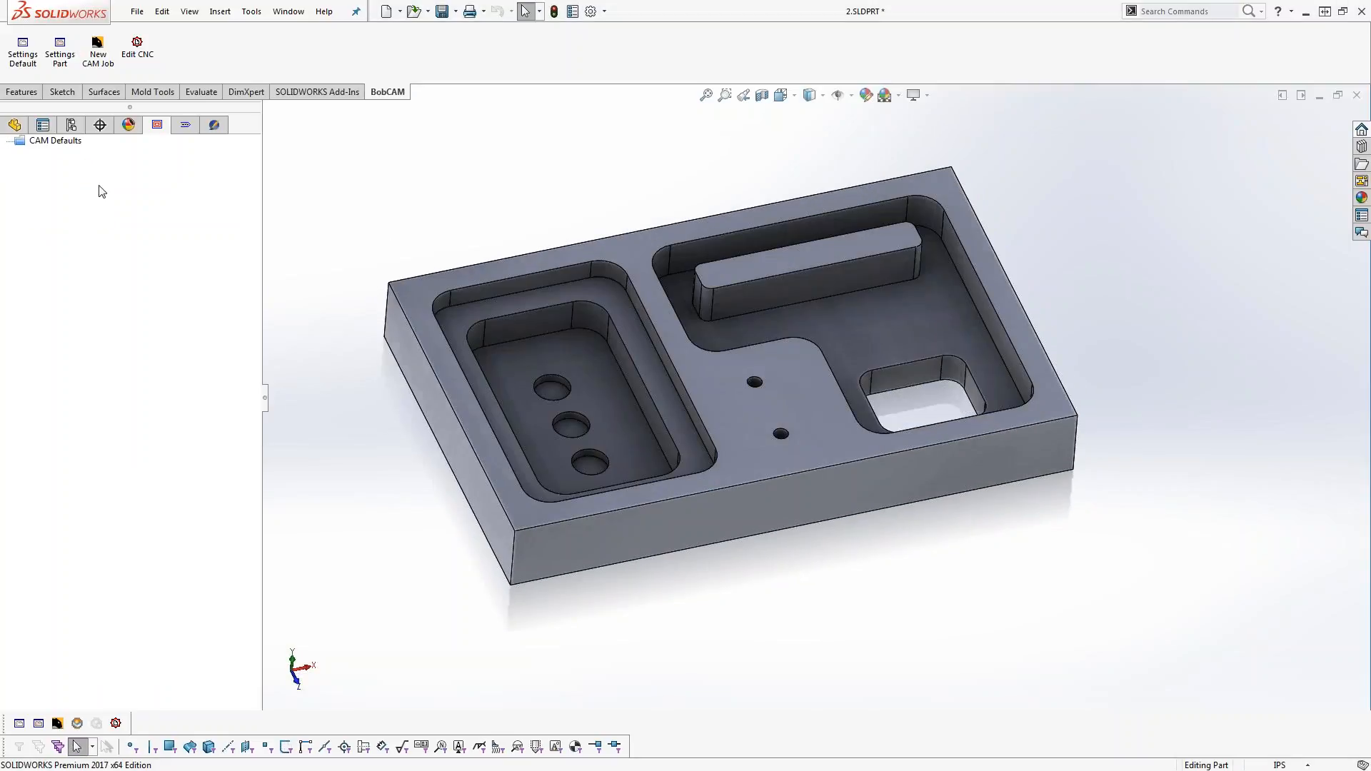
Create a Milling job on the BC_3x_Mill machine with Start Stock Wizard enabled, and advance to Stock Specification without selecting a workpiece
right_click(97, 193)
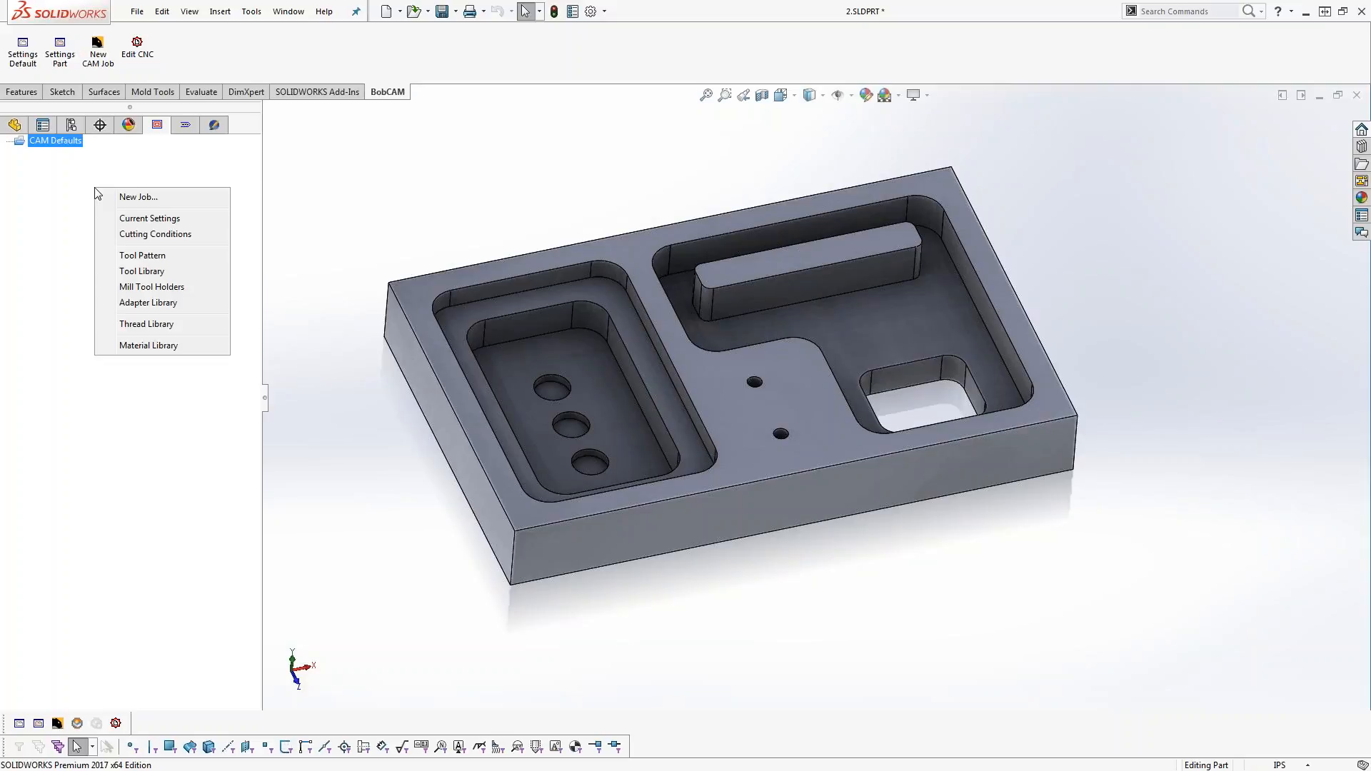
click(184, 200)
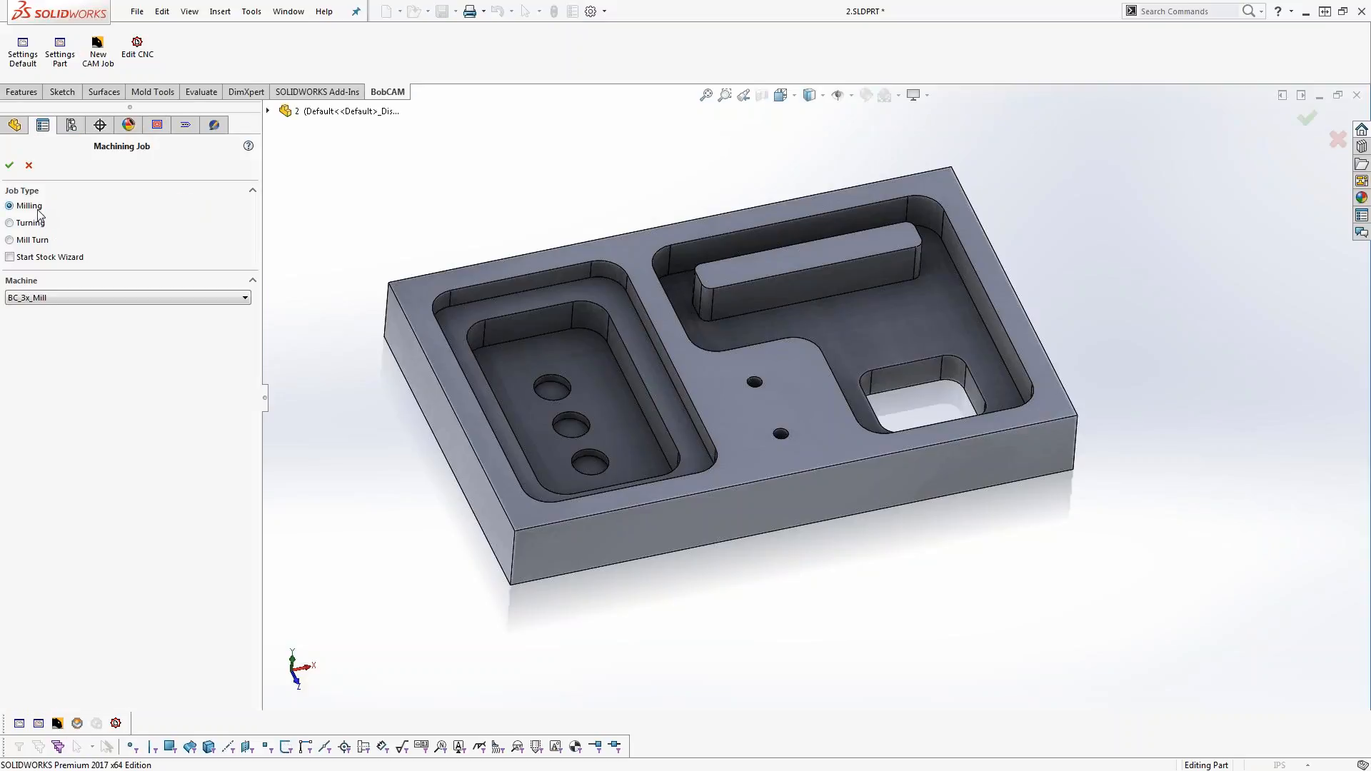
click(10, 257)
click(9, 165)
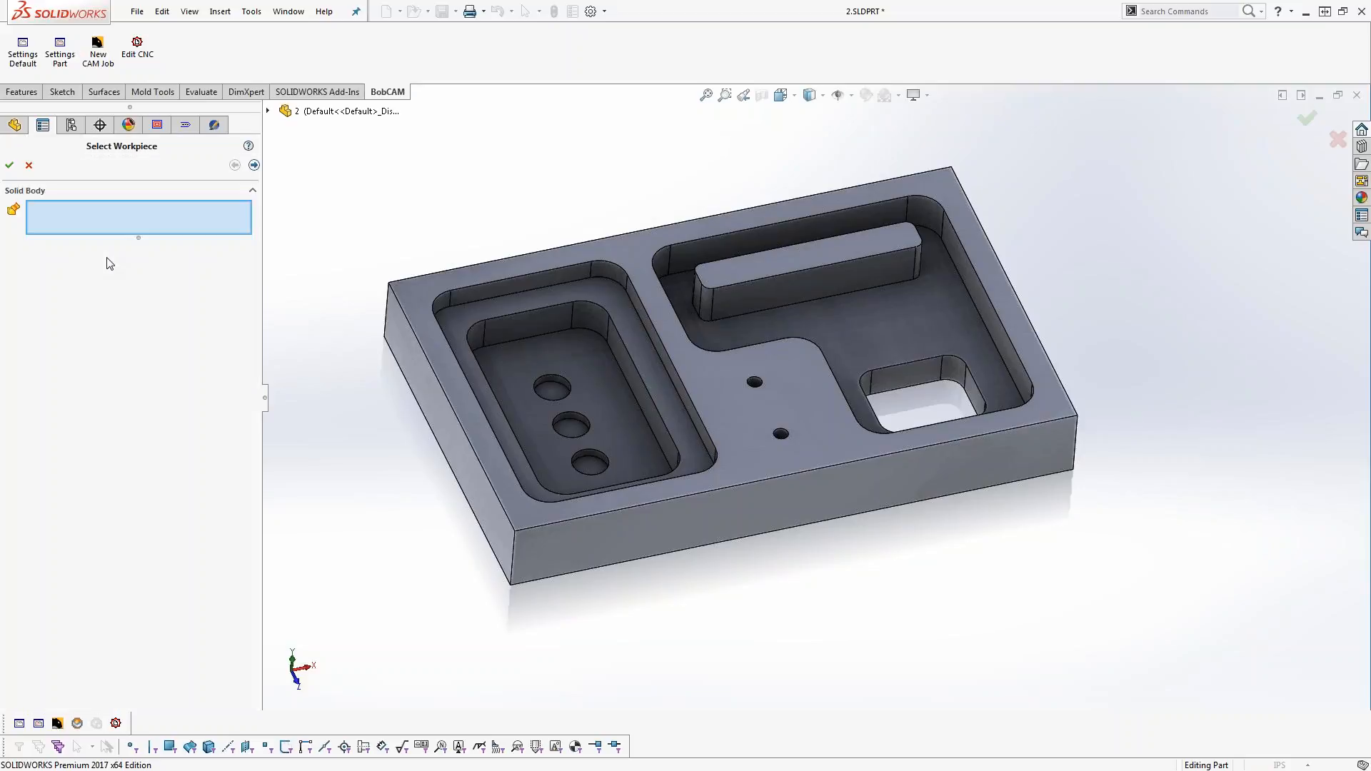
click(253, 165)
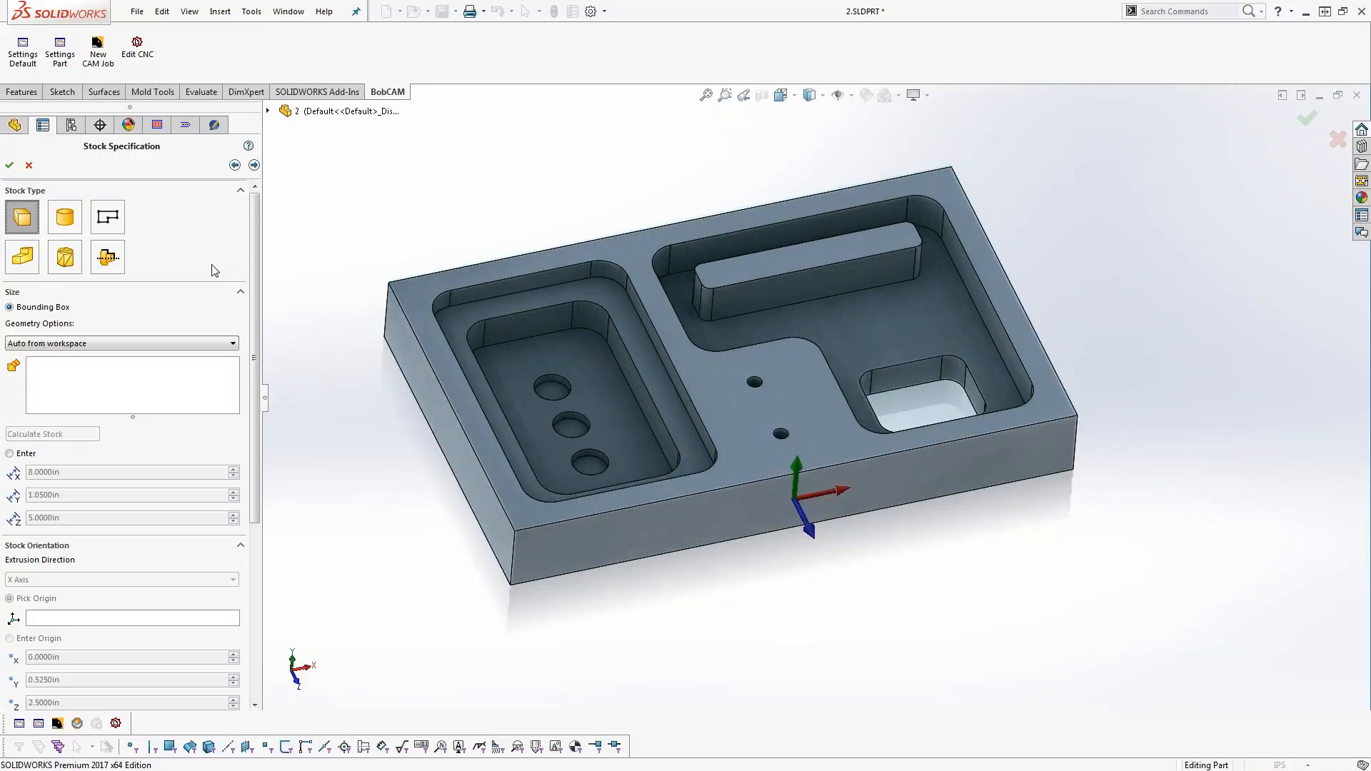
Change the stock type to cylinder and examine its preview around the part
middle_drag(878, 656, 884, 599)
scroll(885, 517, down, 2)
scroll(884, 517, up, 3)
middle_drag(885, 517, 880, 560)
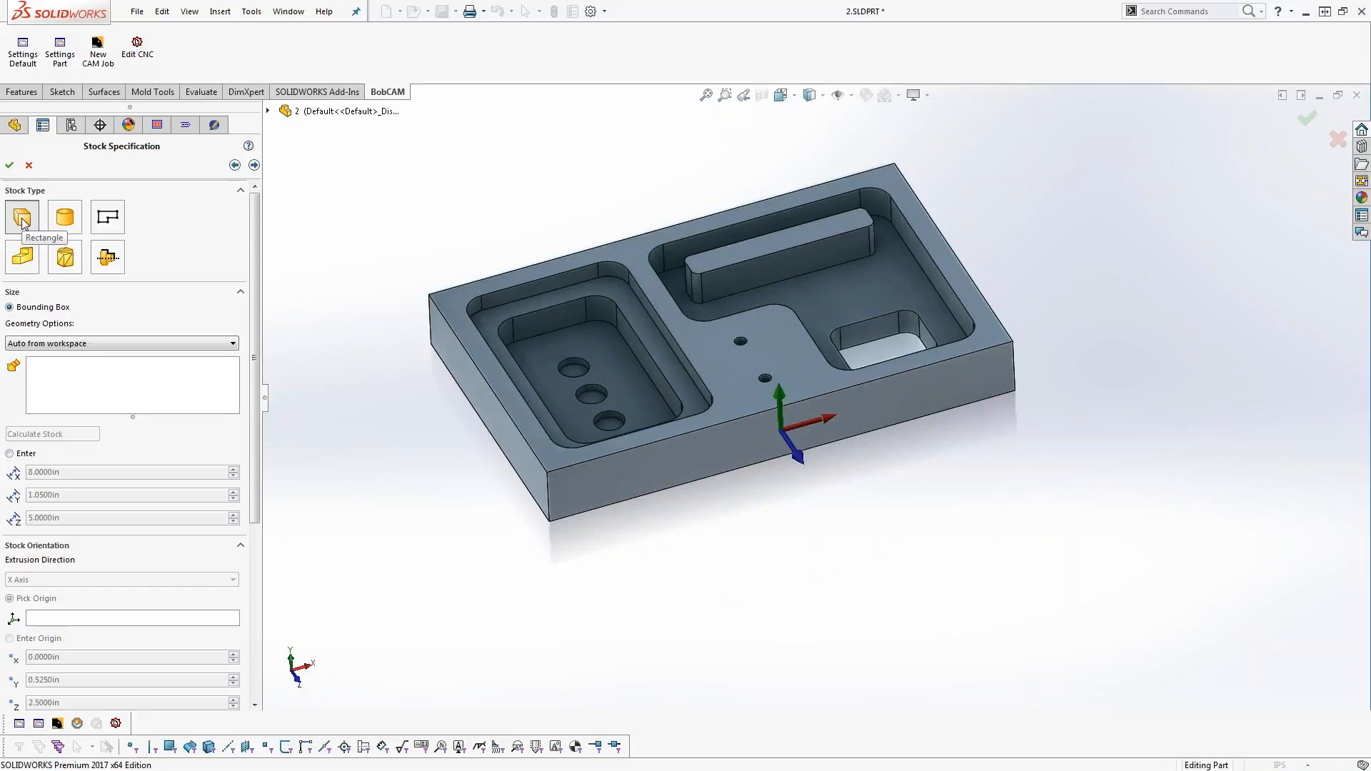
click(70, 220)
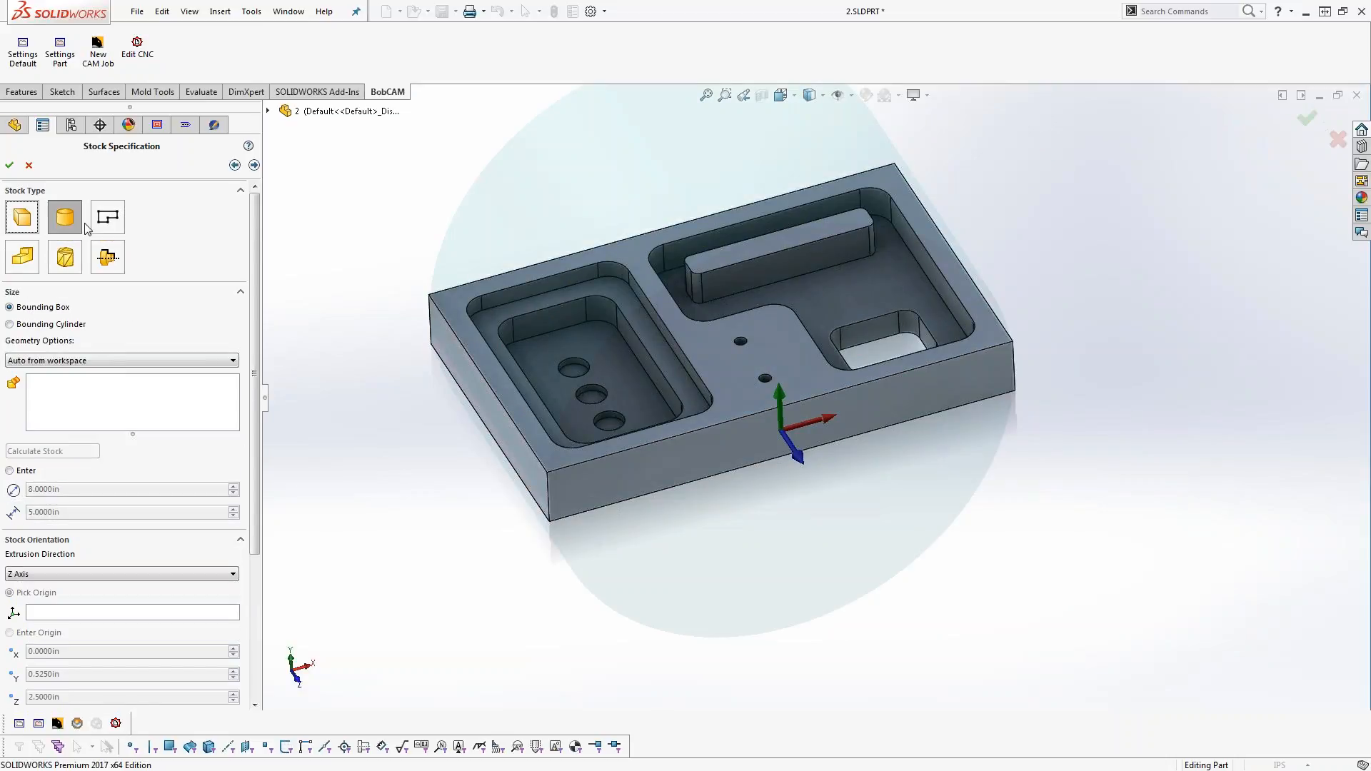
scroll(915, 560, down, 3)
scroll(866, 577, up, 3)
middle_drag(793, 561, 844, 510)
scroll(836, 457, up, 1)
scroll(786, 258, down, 1)
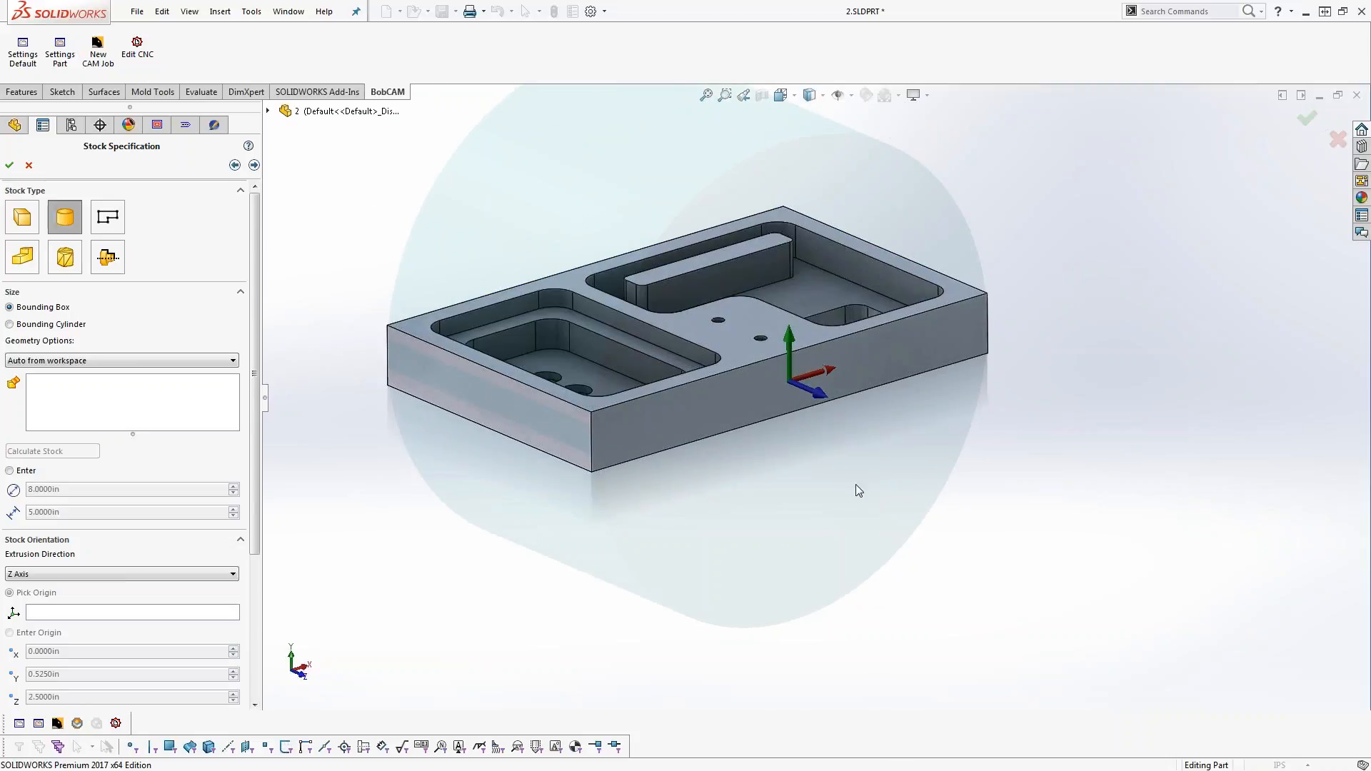
scroll(851, 492, up, 2)
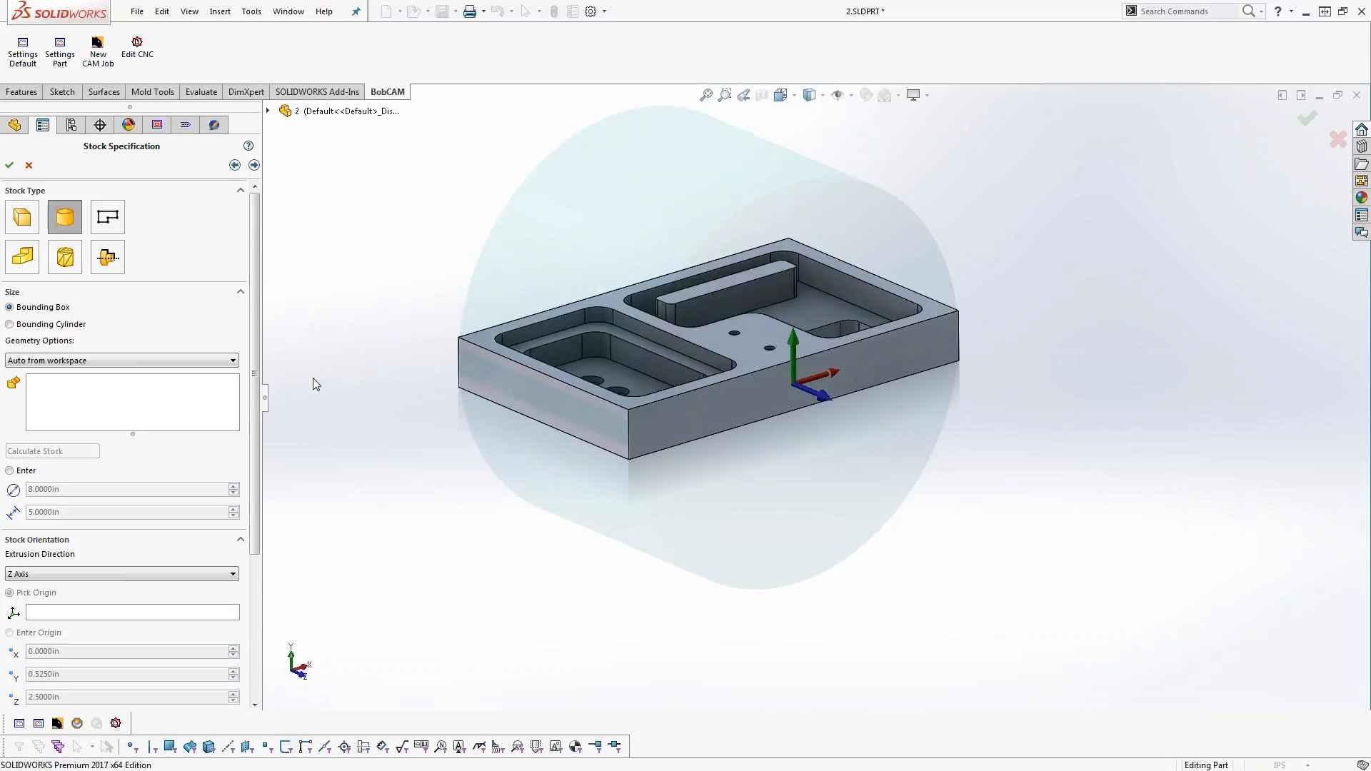
Try X Axis as the cylindrical stock's extrusion direction, and set it to Y Axis
scroll(257, 334, down, 3)
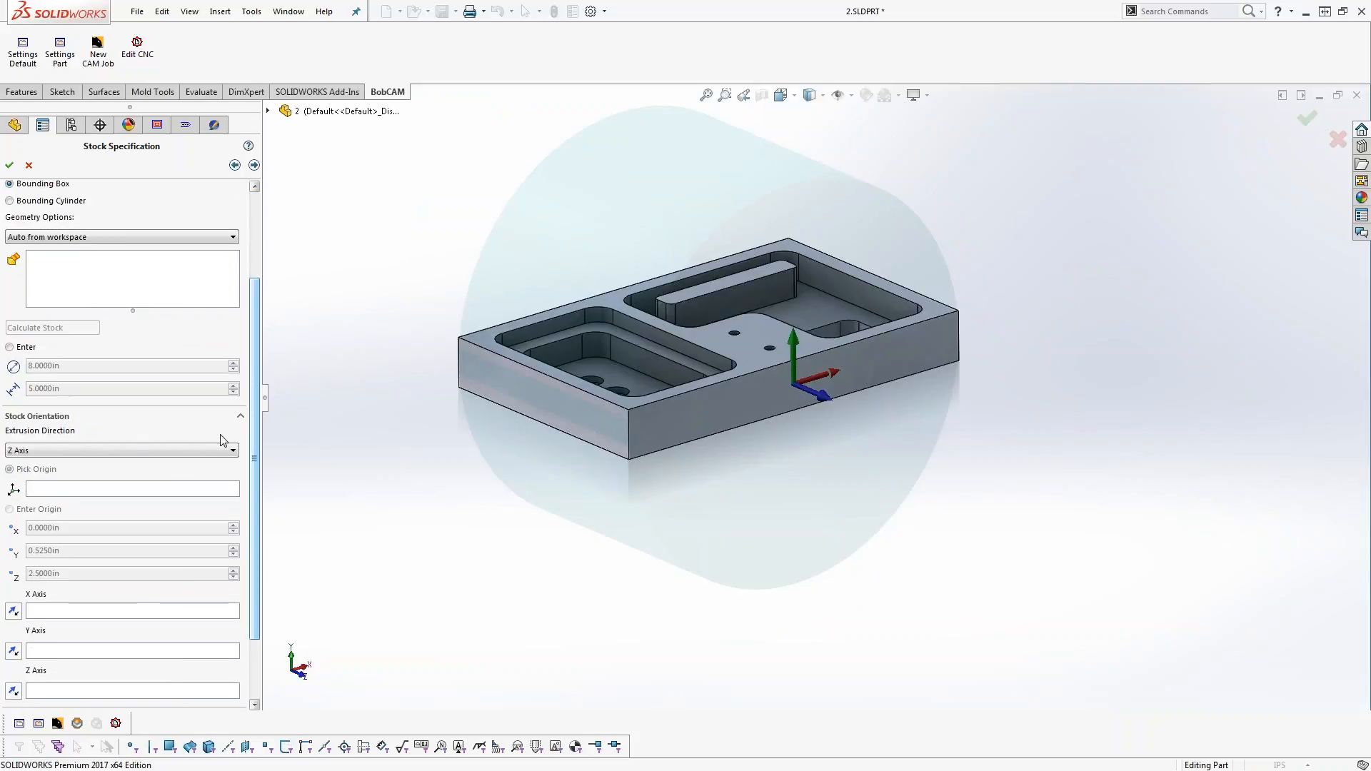
click(133, 450)
click(125, 464)
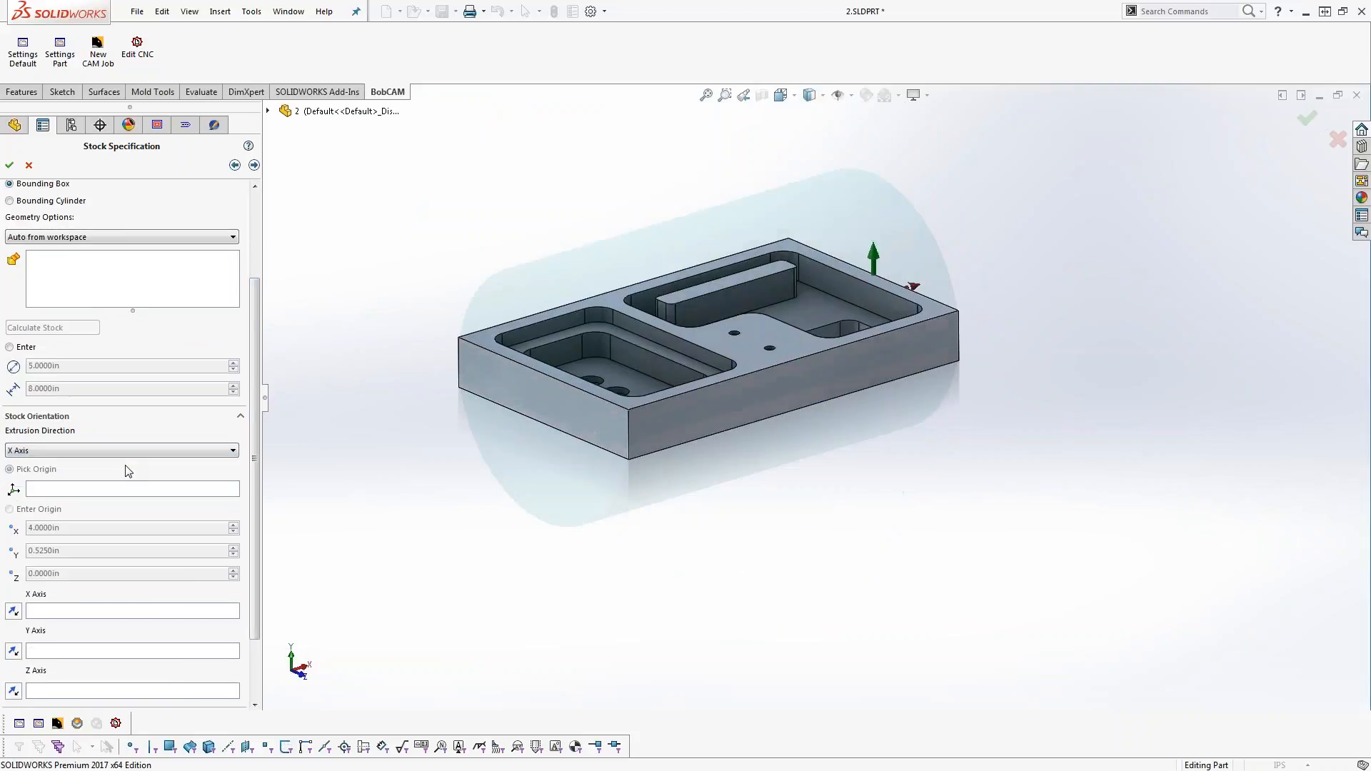
click(126, 450)
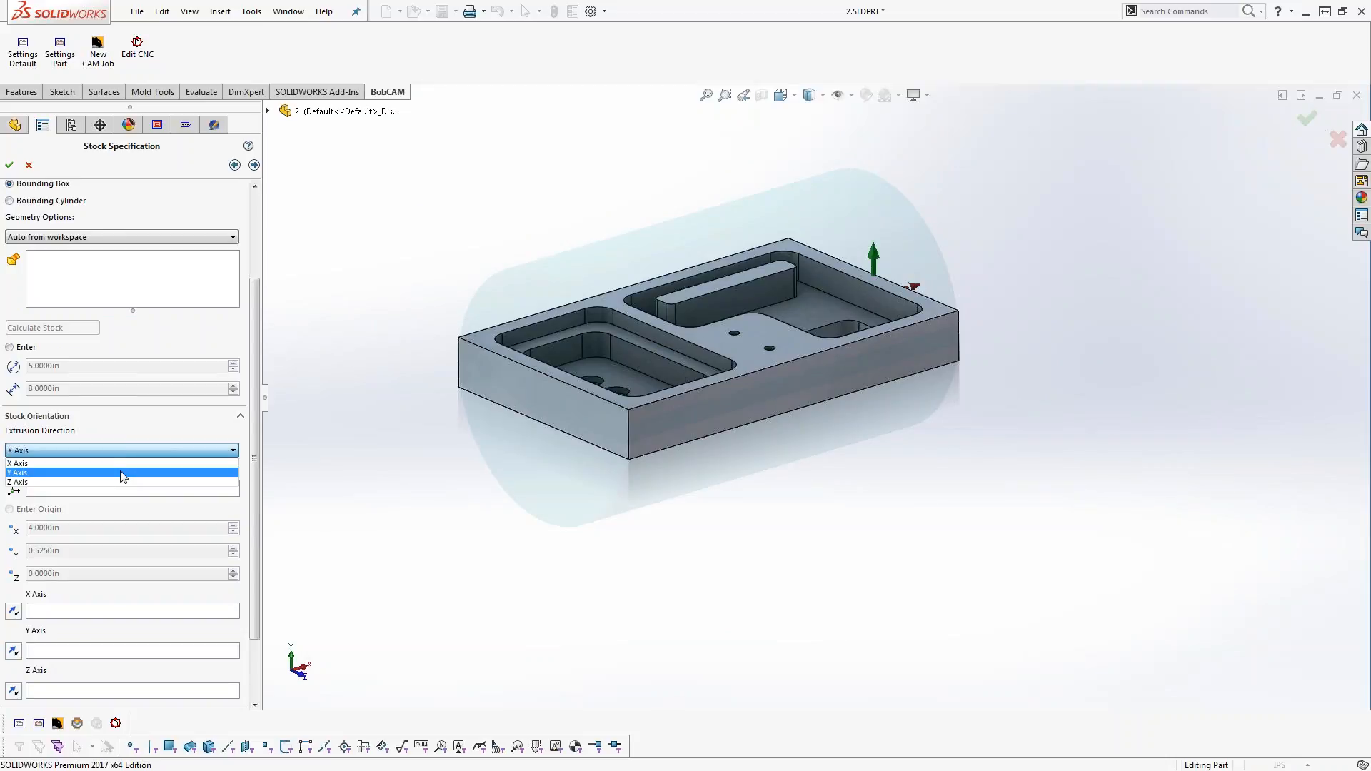
click(124, 473)
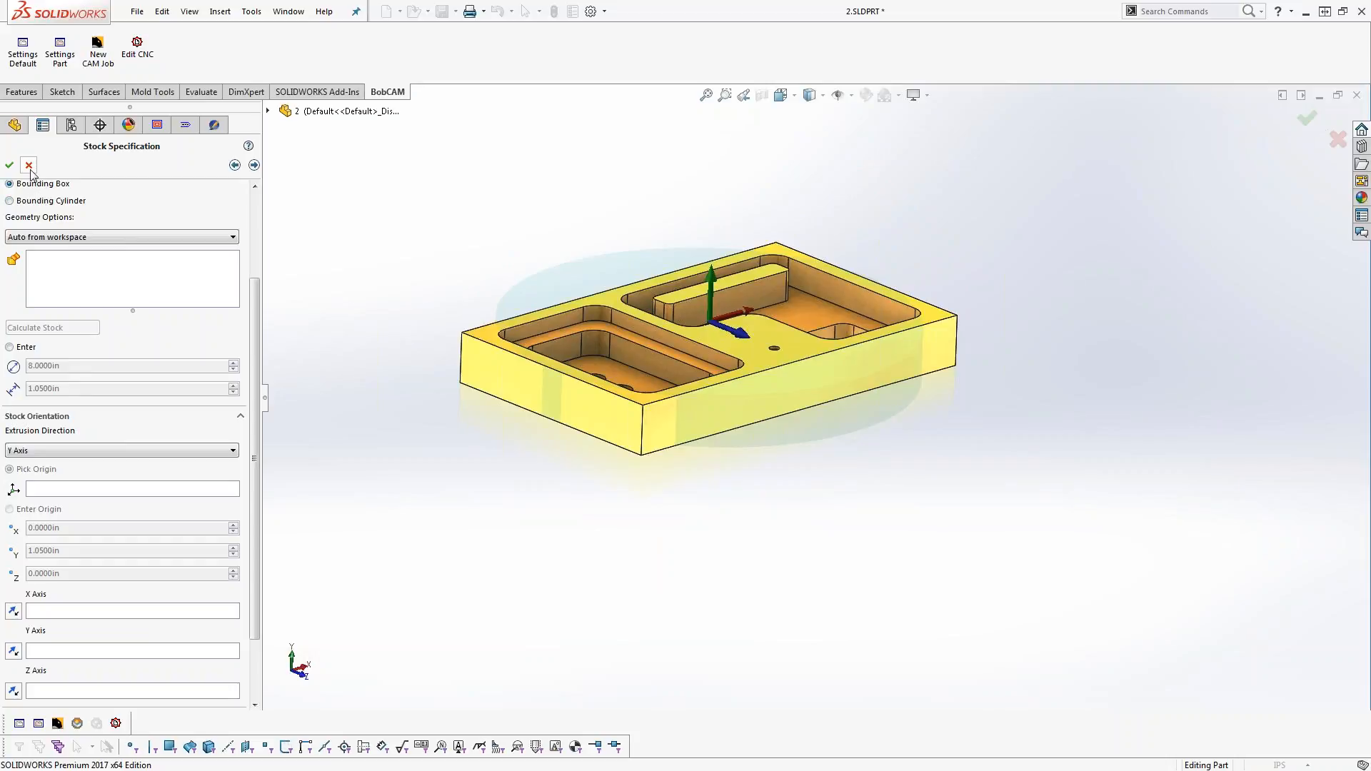
Change the stock type to a rectangular block with its bounding box taken automatically from the workspace, and advance to Machine Setup
right_click(801, 522)
click(678, 548)
middle_drag(722, 469, 707, 522)
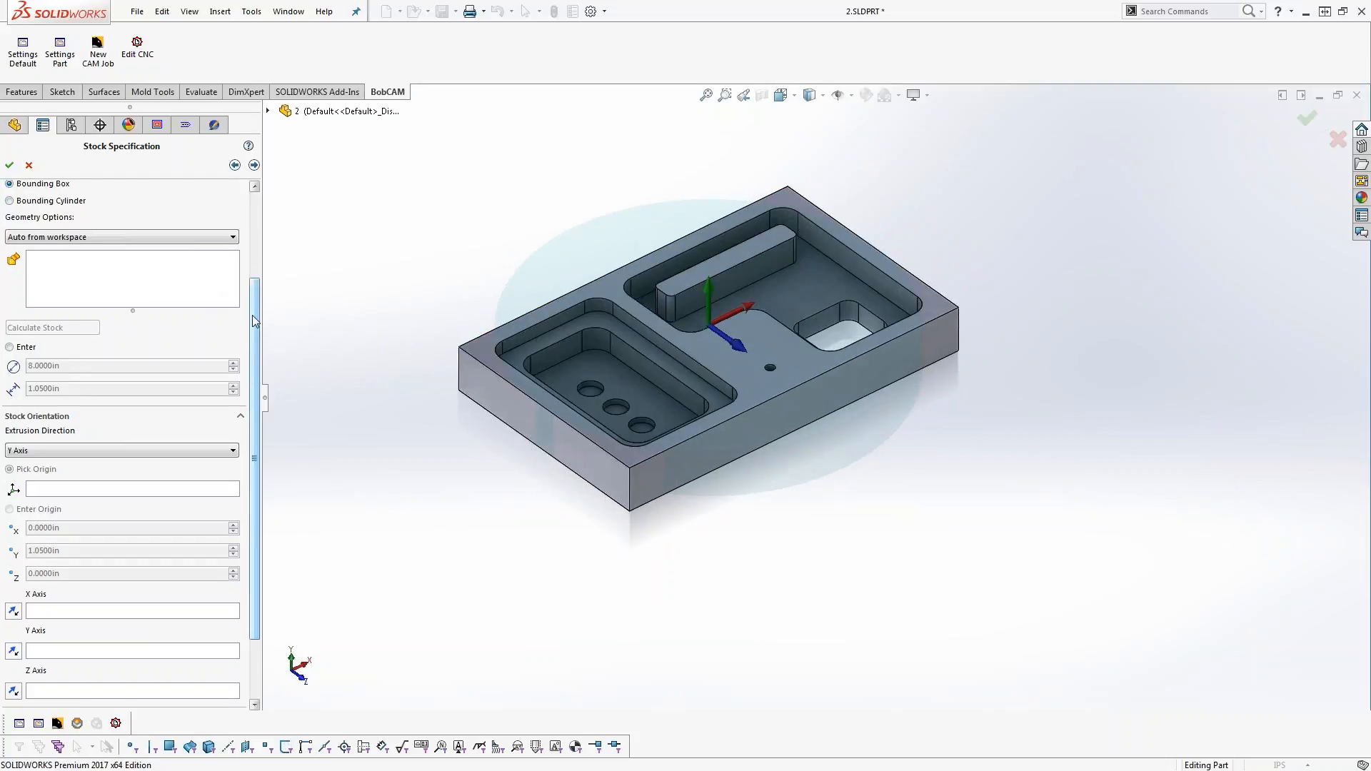
drag(254, 371, 259, 192)
click(22, 217)
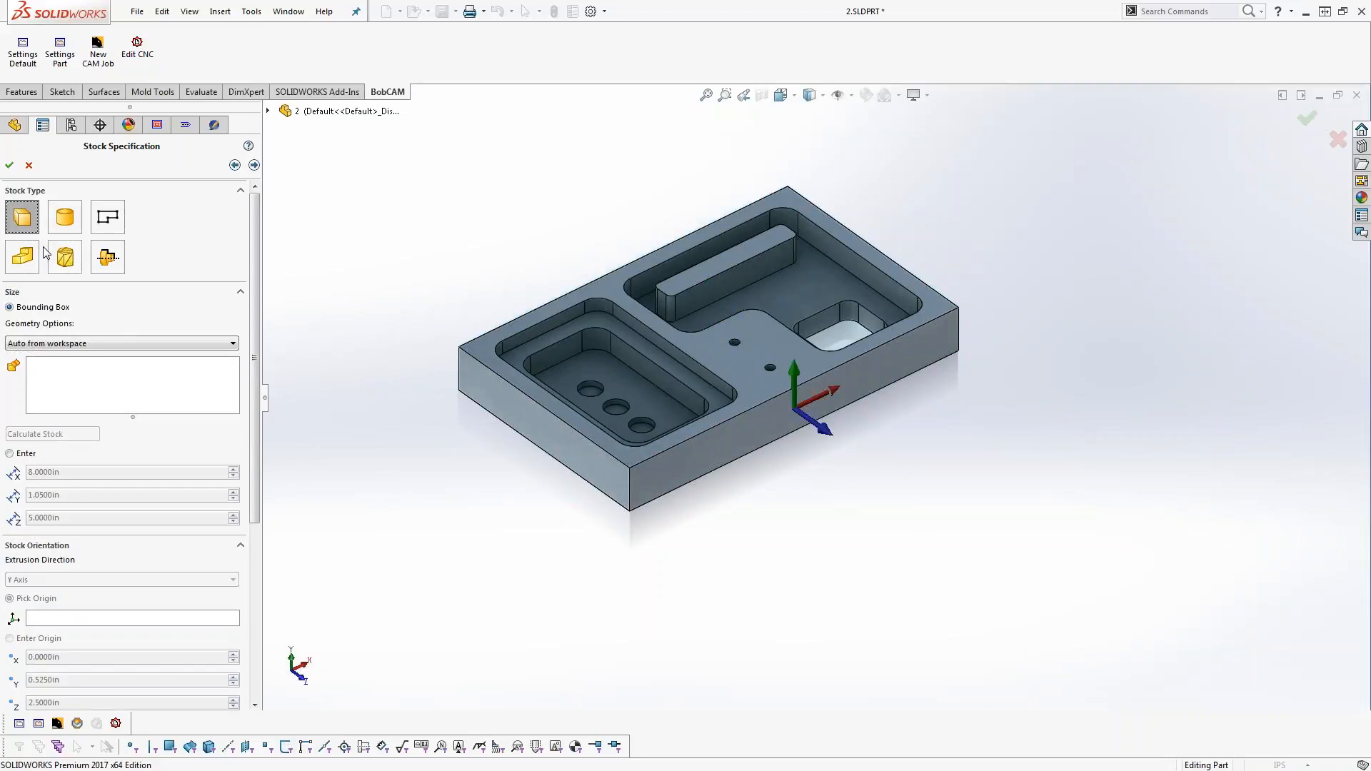
click(253, 165)
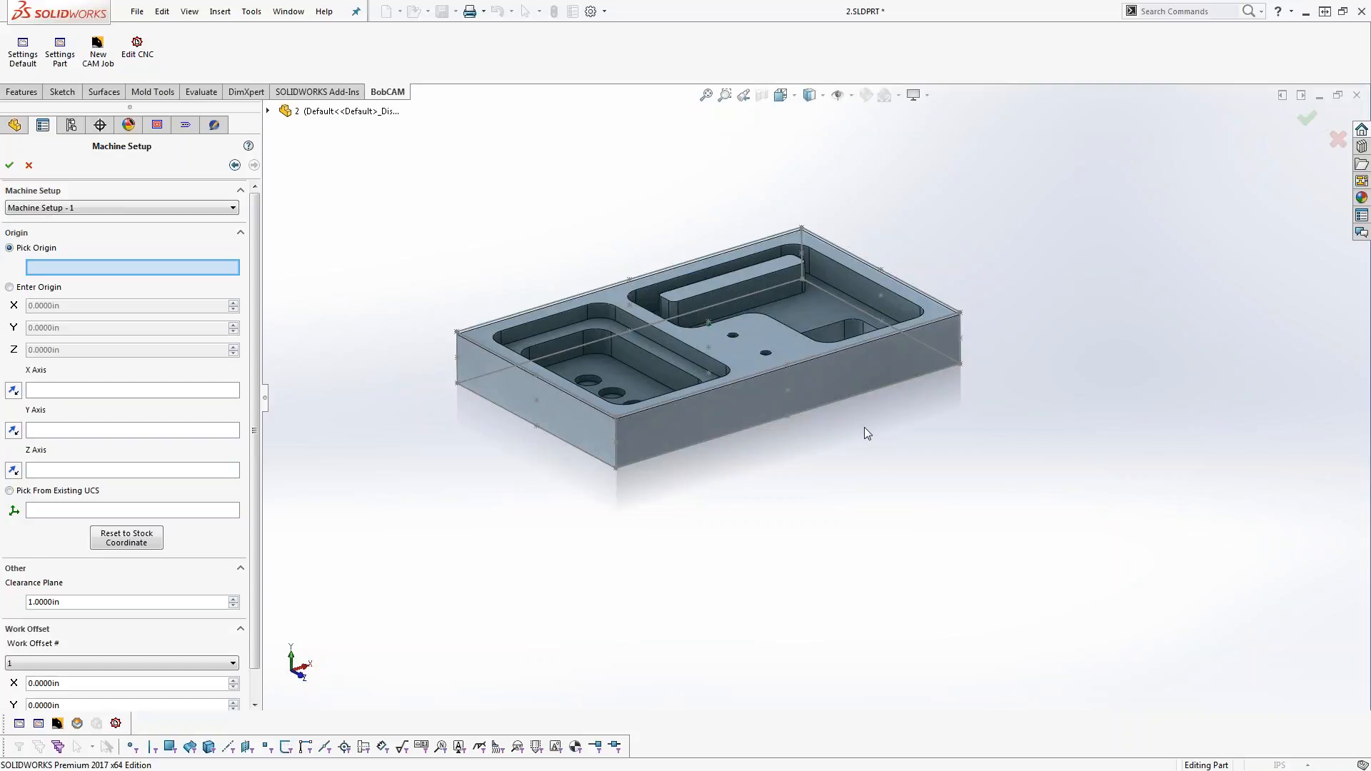
Pick the stock's upper back-left corner point as the origin of Machine Setup - 1
click(469, 337)
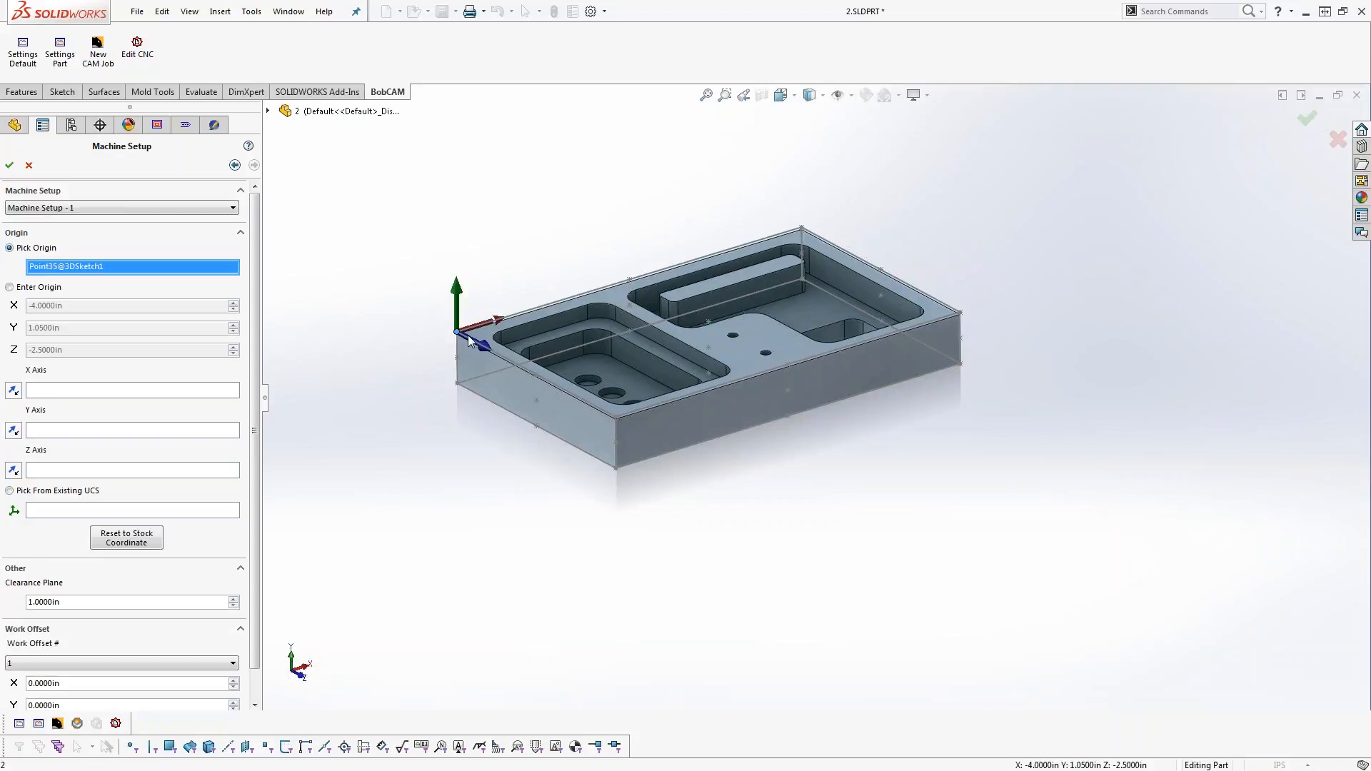
middle_drag(829, 502, 844, 465)
scroll(649, 294, down, 2)
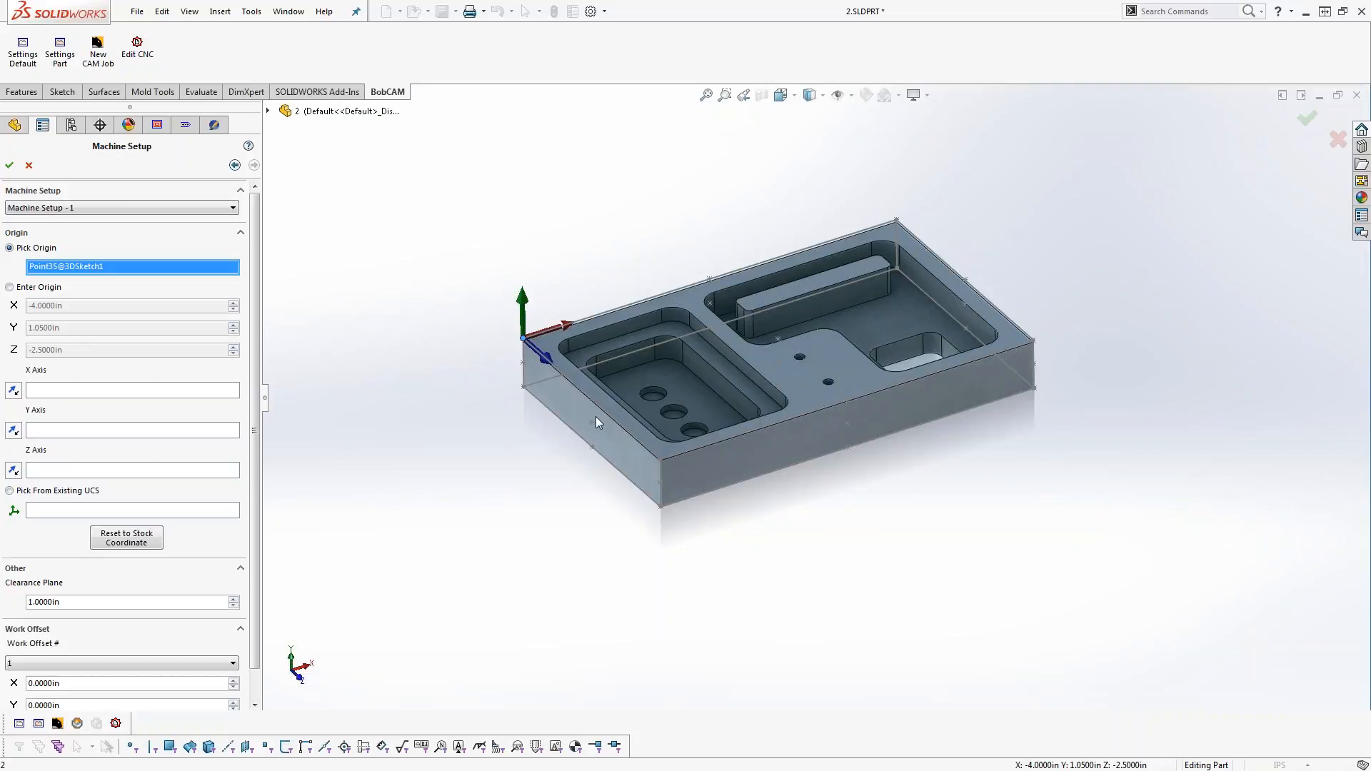
scroll(596, 417, down, 1)
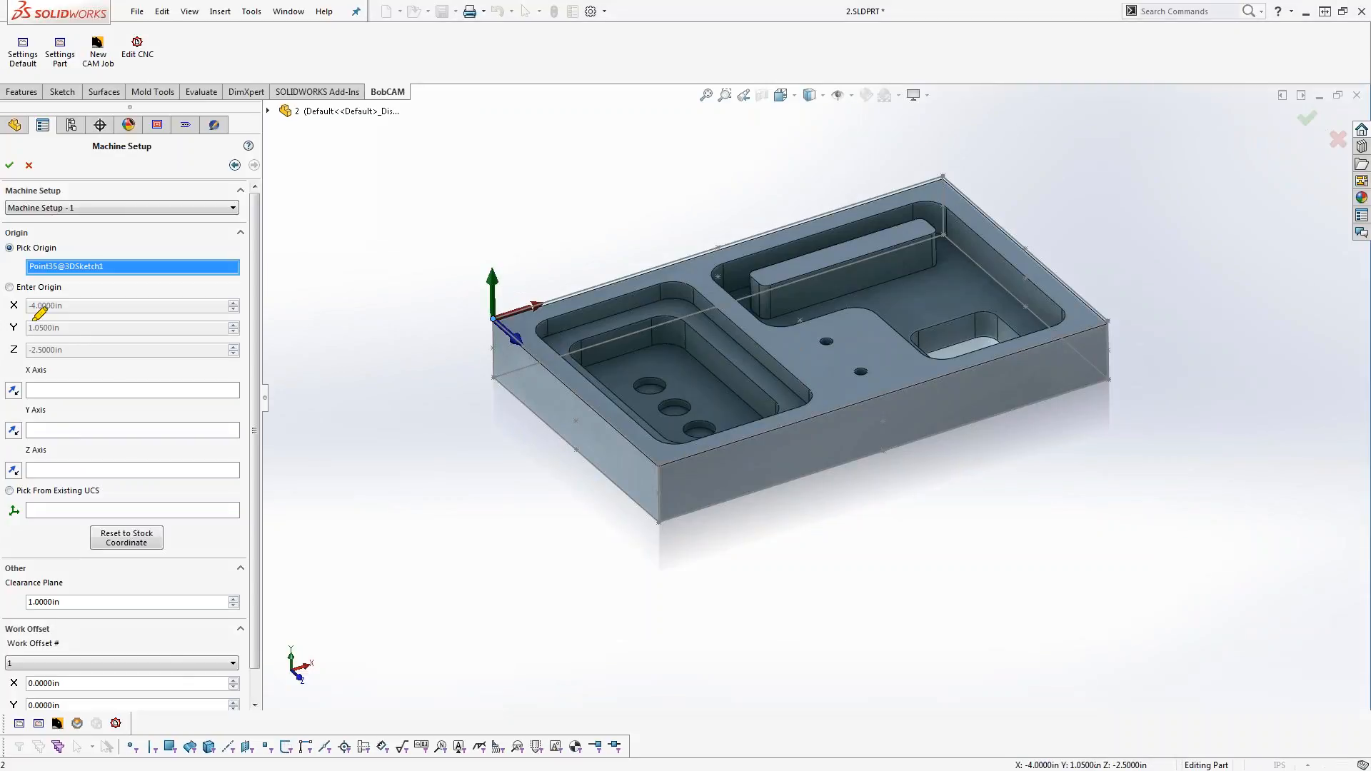
mouse_move(6, 369)
mouse_down()
mouse_move(271, 369)
mouse_move(250, 373)
mouse_move(247, 548)
mouse_move(6, 536)
mouse_move(7, 366)
mouse_up()
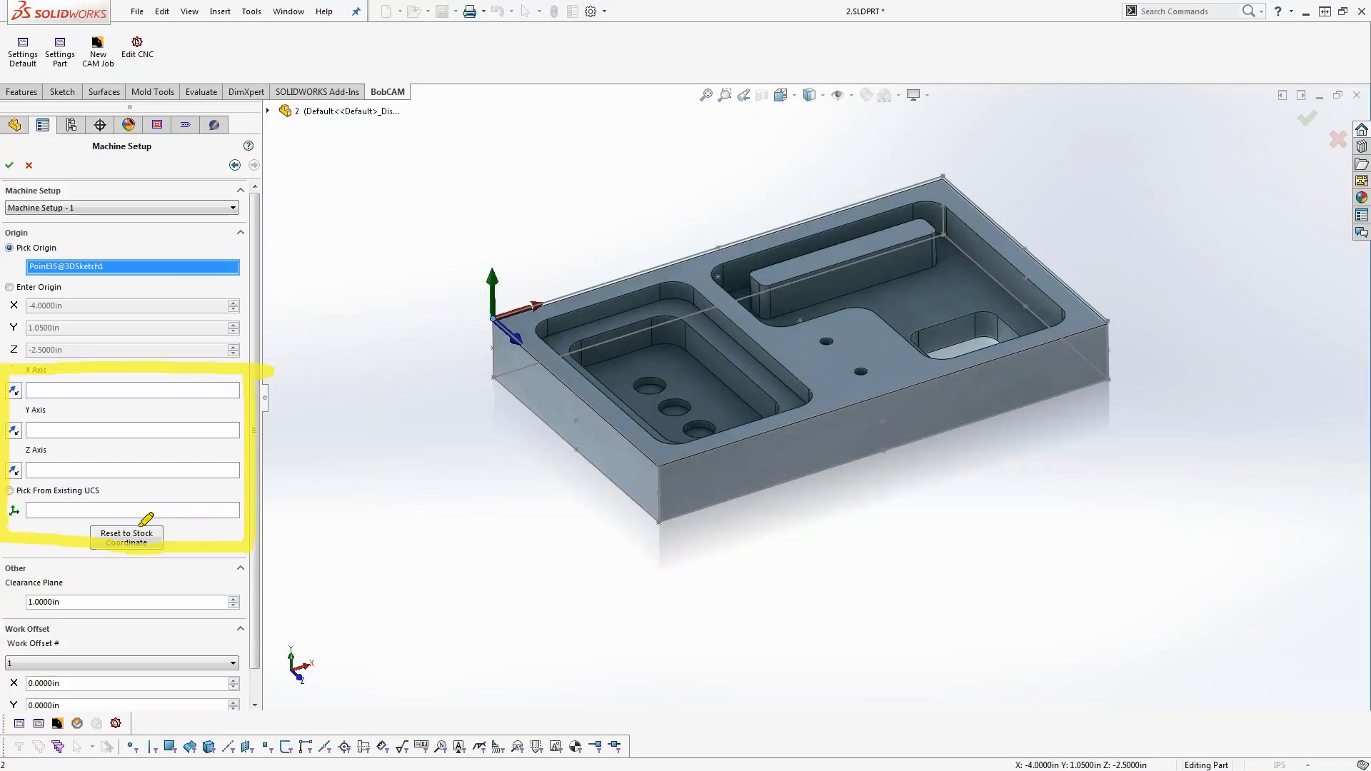
drag(10, 487, 116, 485)
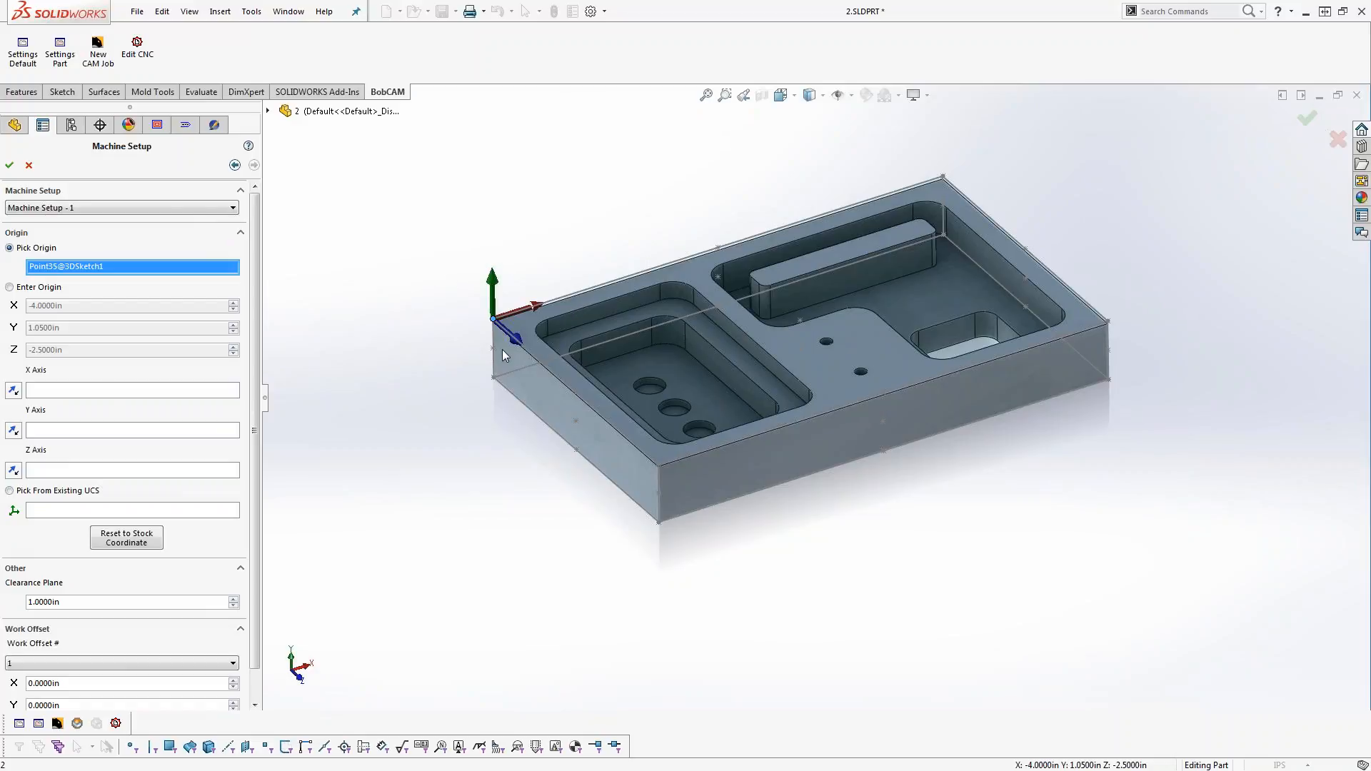
Align the setup's Z axis with the vertical stock edge at the origin, reverse the axes so Z points upward, and accept the setup
click(75, 470)
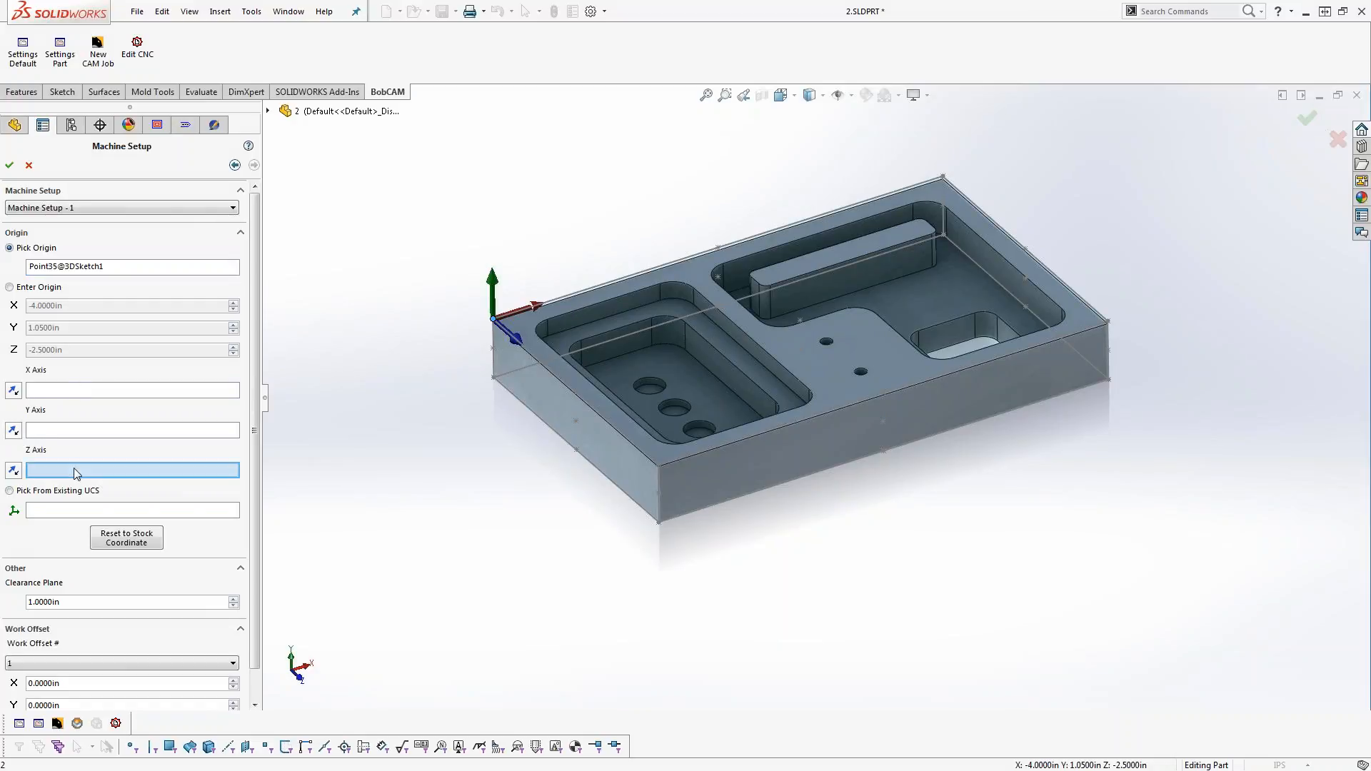
click(494, 357)
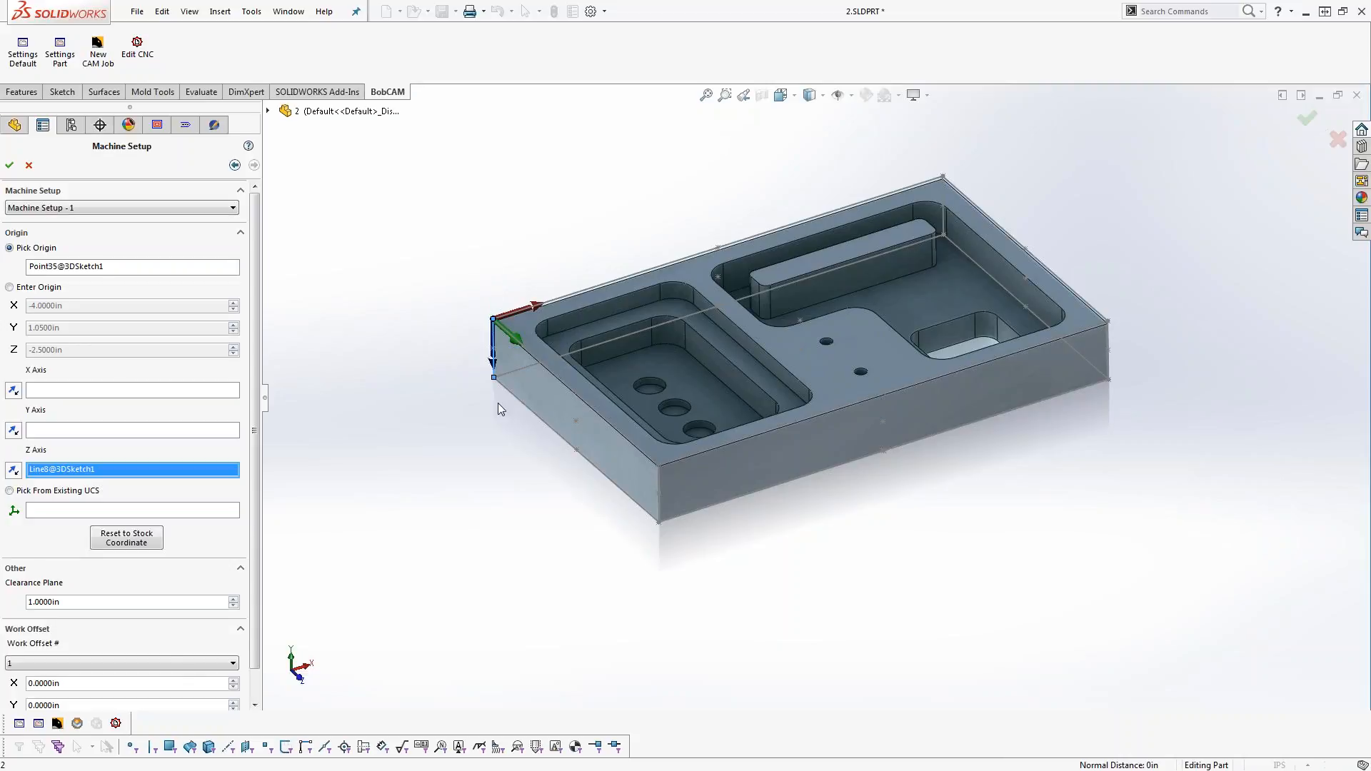
middle_drag(612, 589, 676, 444)
scroll(537, 358, down, 5)
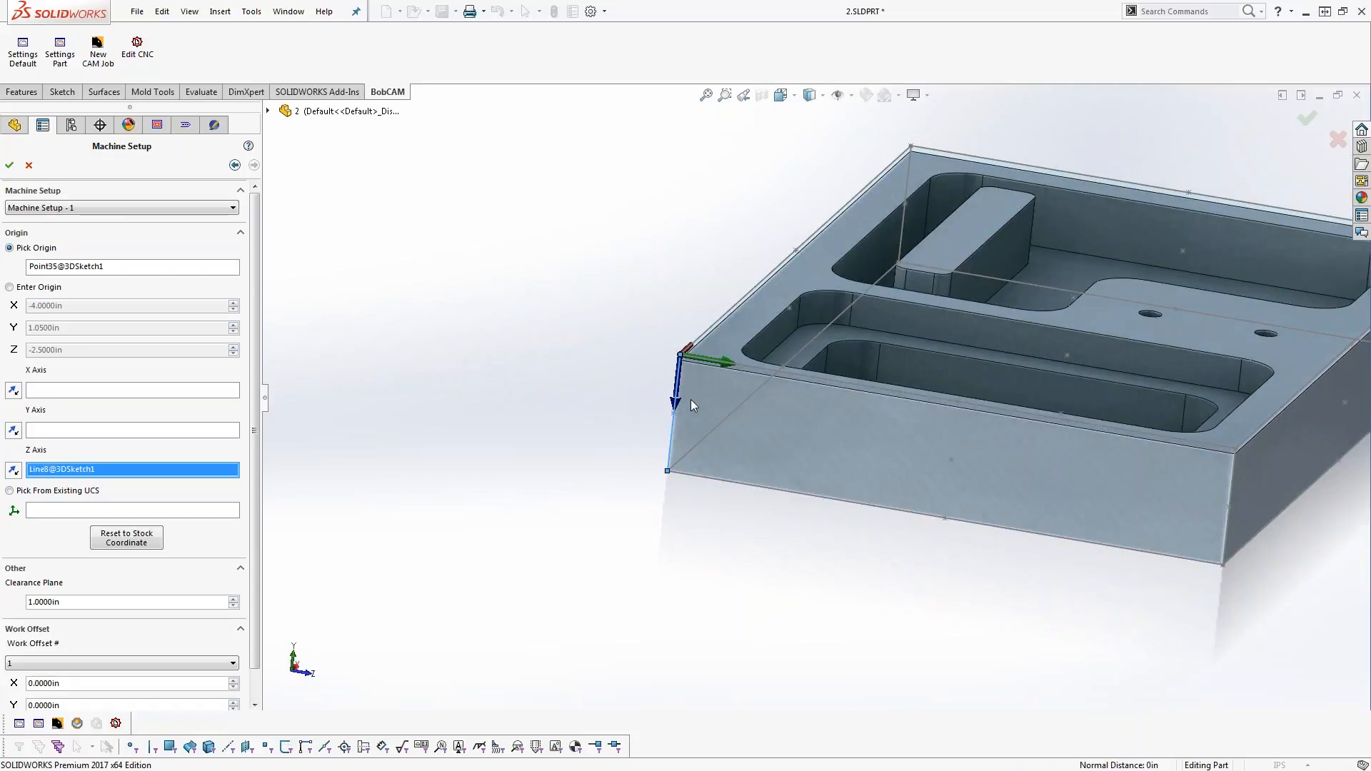
middle_drag(807, 566, 622, 456)
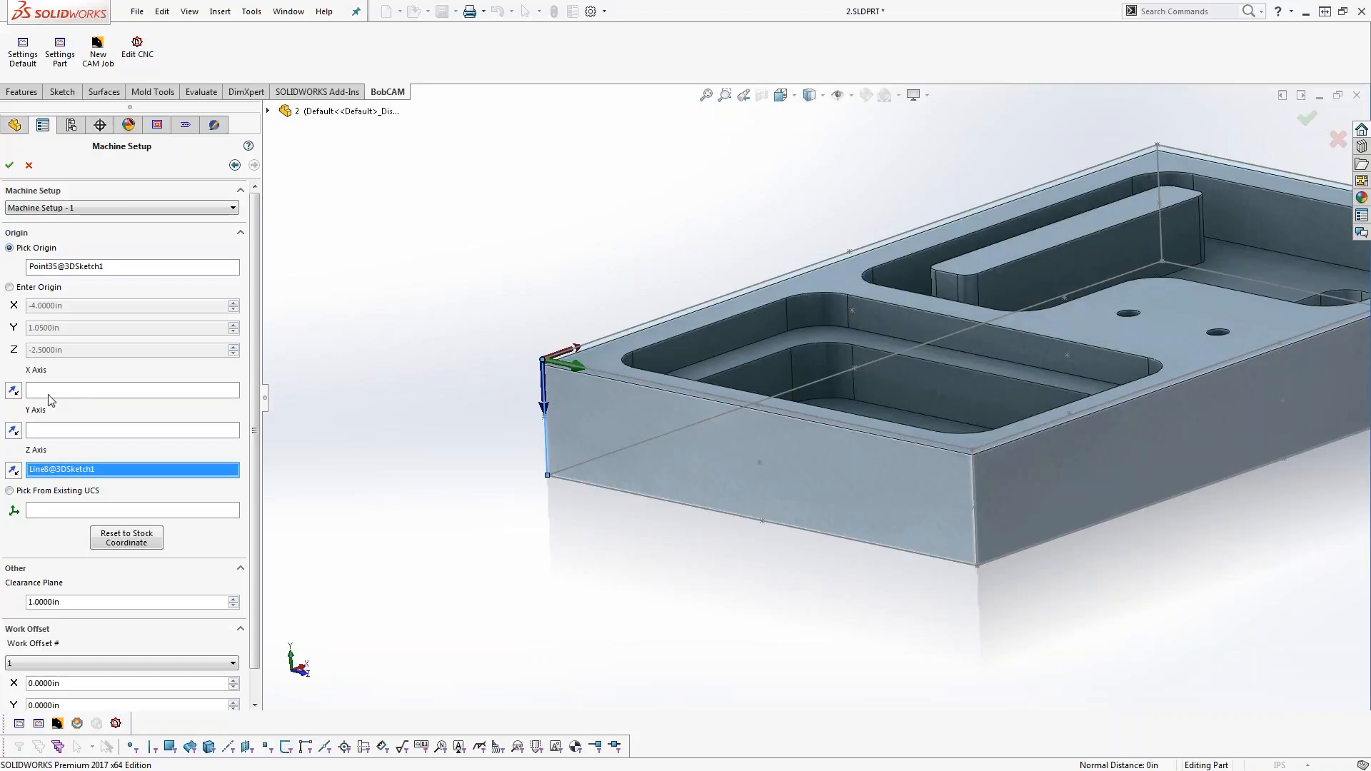
click(18, 435)
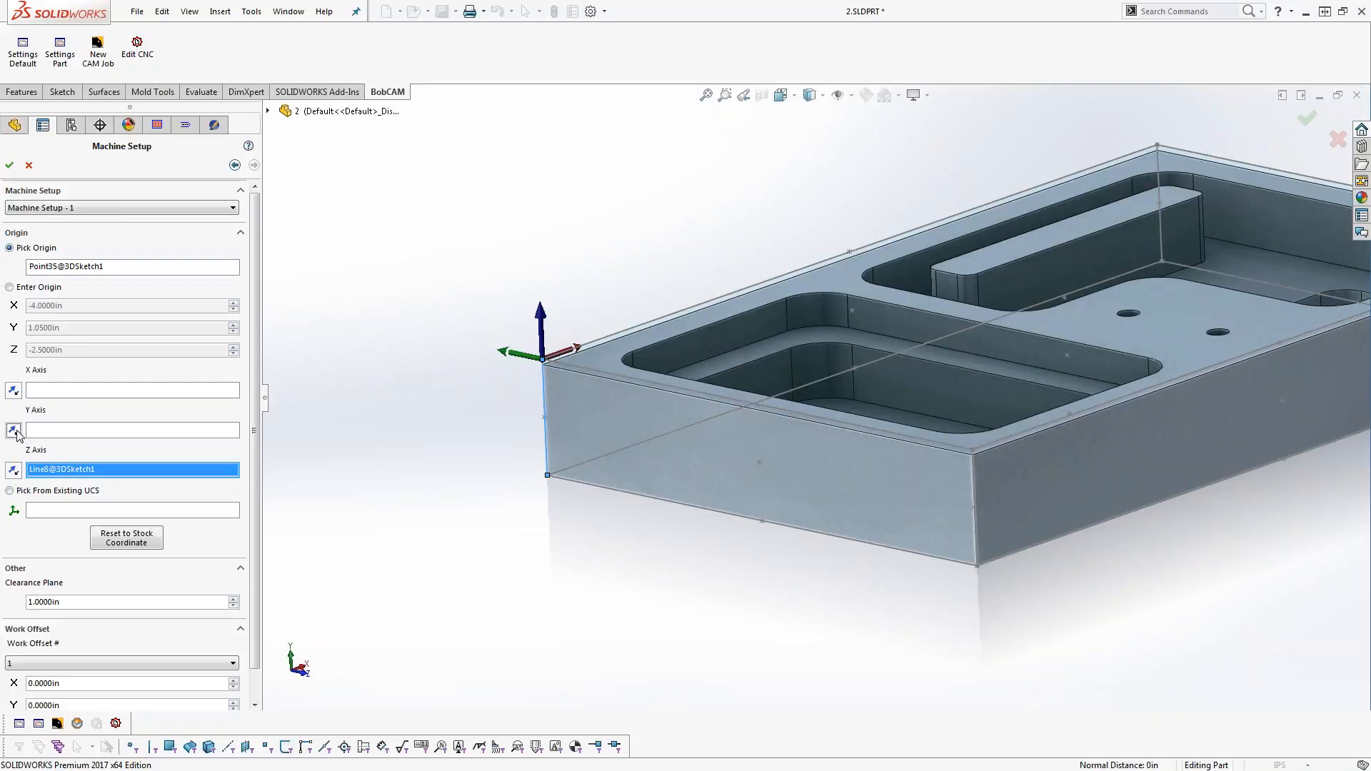
click(13, 168)
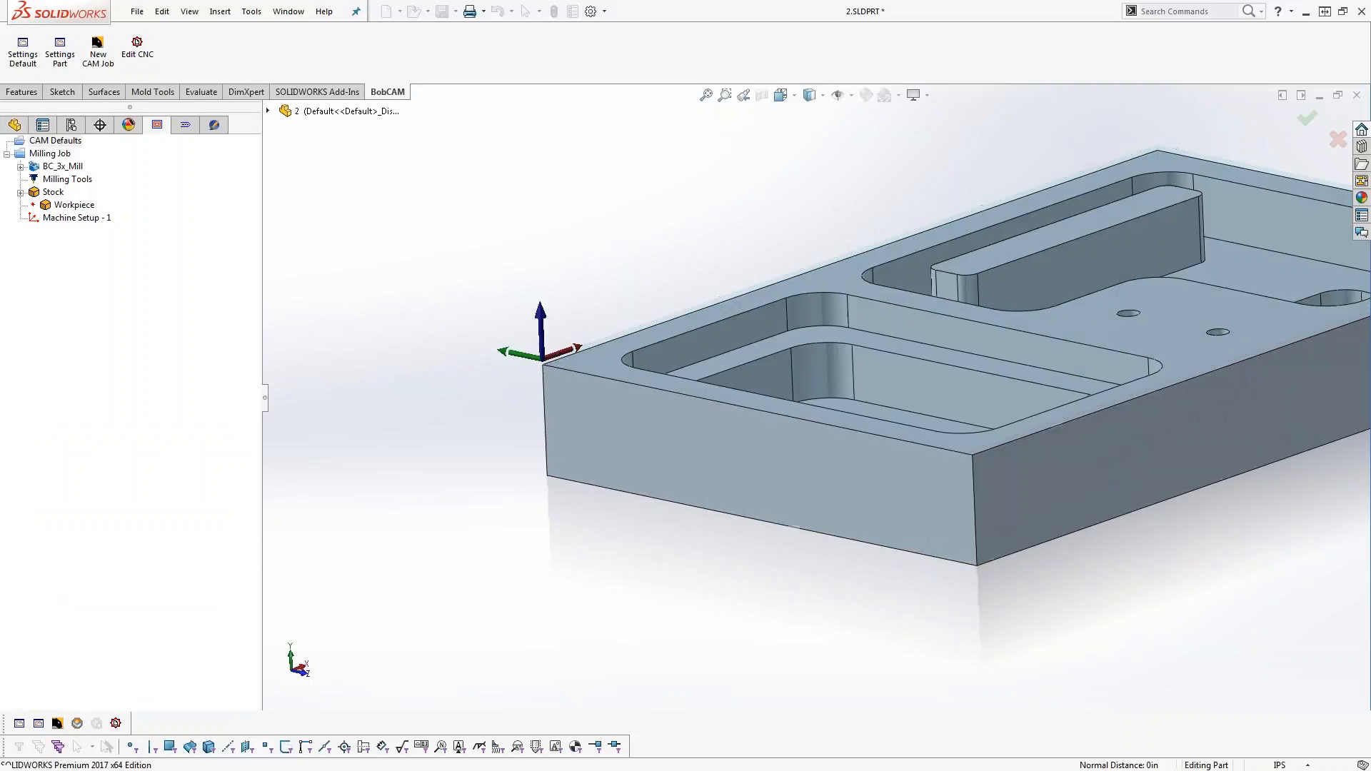
Start a Mill 2 Axis feature under Machine Setup - 1 and select the plate's outer top edge loop as its geometry
scroll(434, 382, up, 4)
scroll(1065, 481, down, 2)
mouse_move(1062, 475)
ctrl+middle_down()
mouse_move(966, 488)
mouse_move(1018, 544)
mouse_move(944, 506)
mouse_move(930, 542)
mouse_move(931, 527)
ctrl+middle_up()
scroll(946, 506, up, 1)
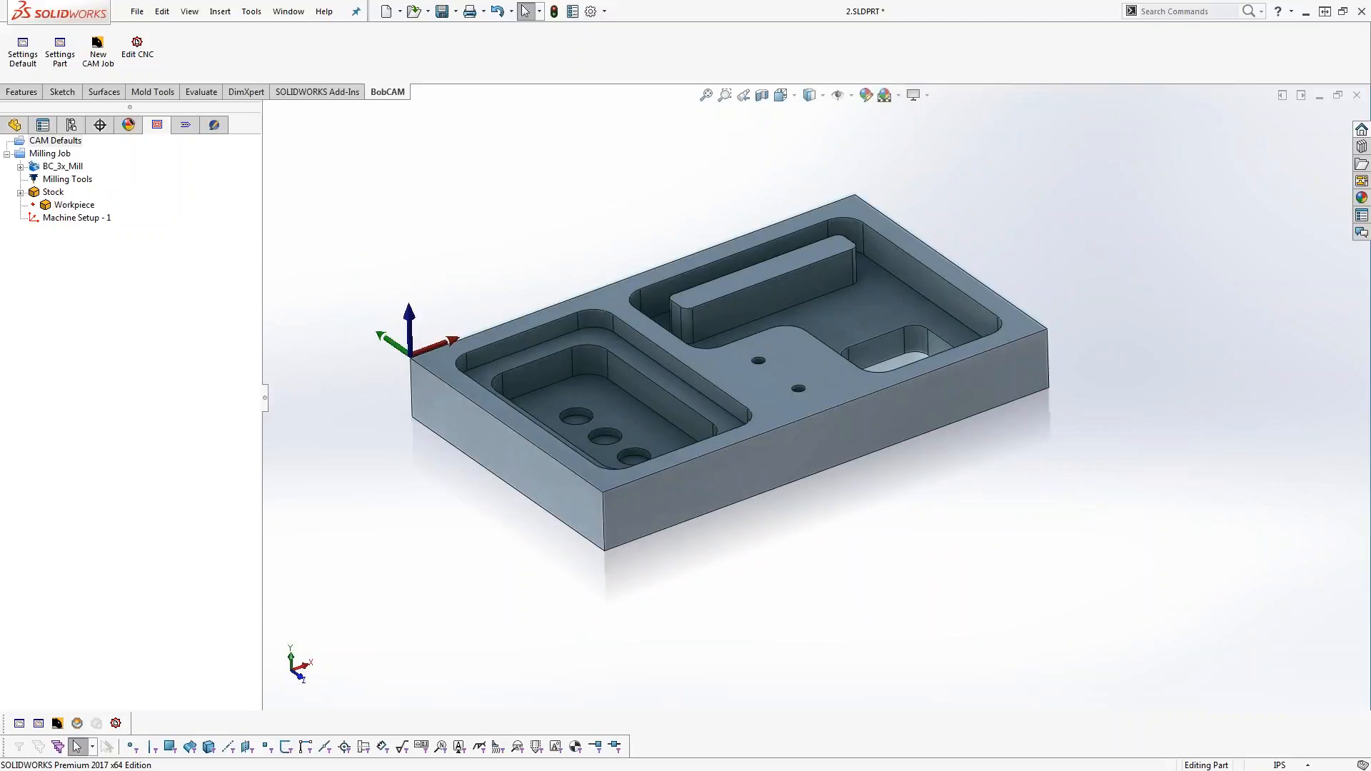
click(82, 220)
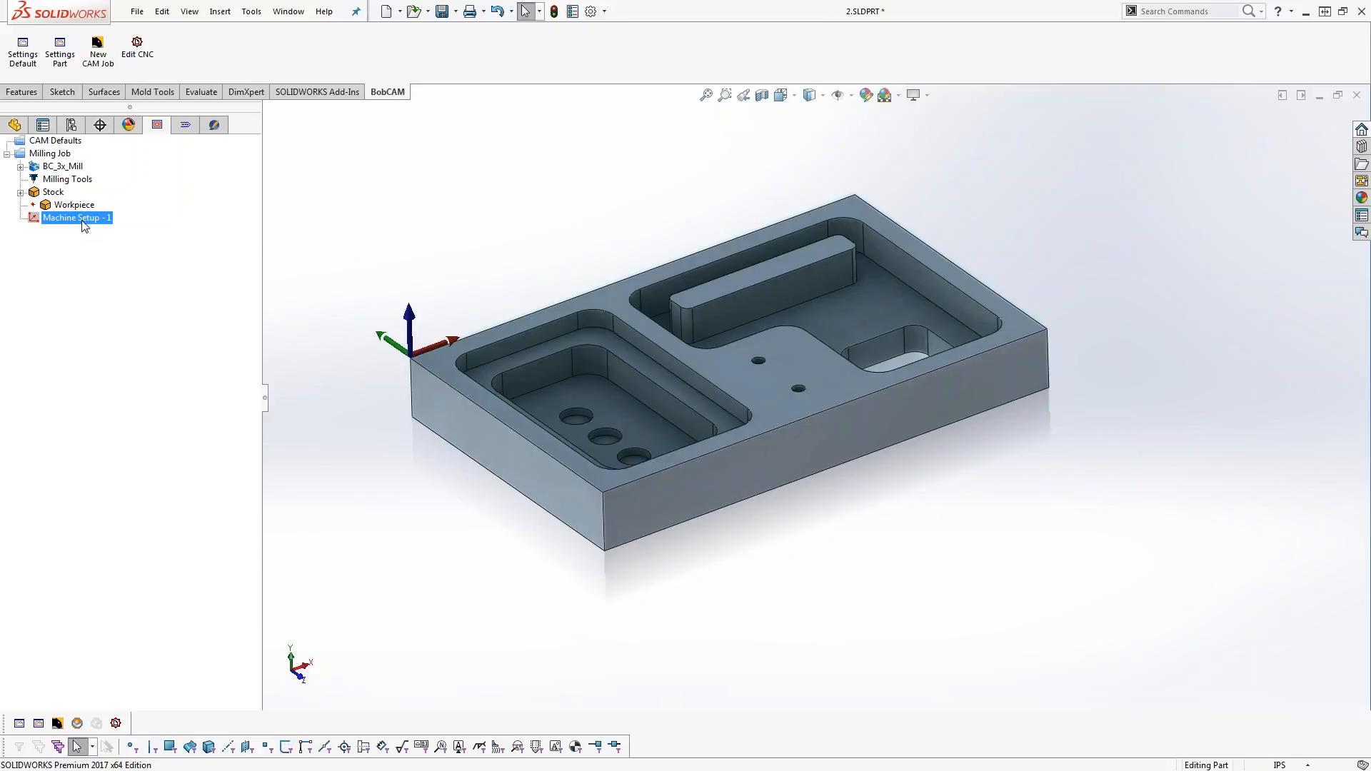
right_click(84, 225)
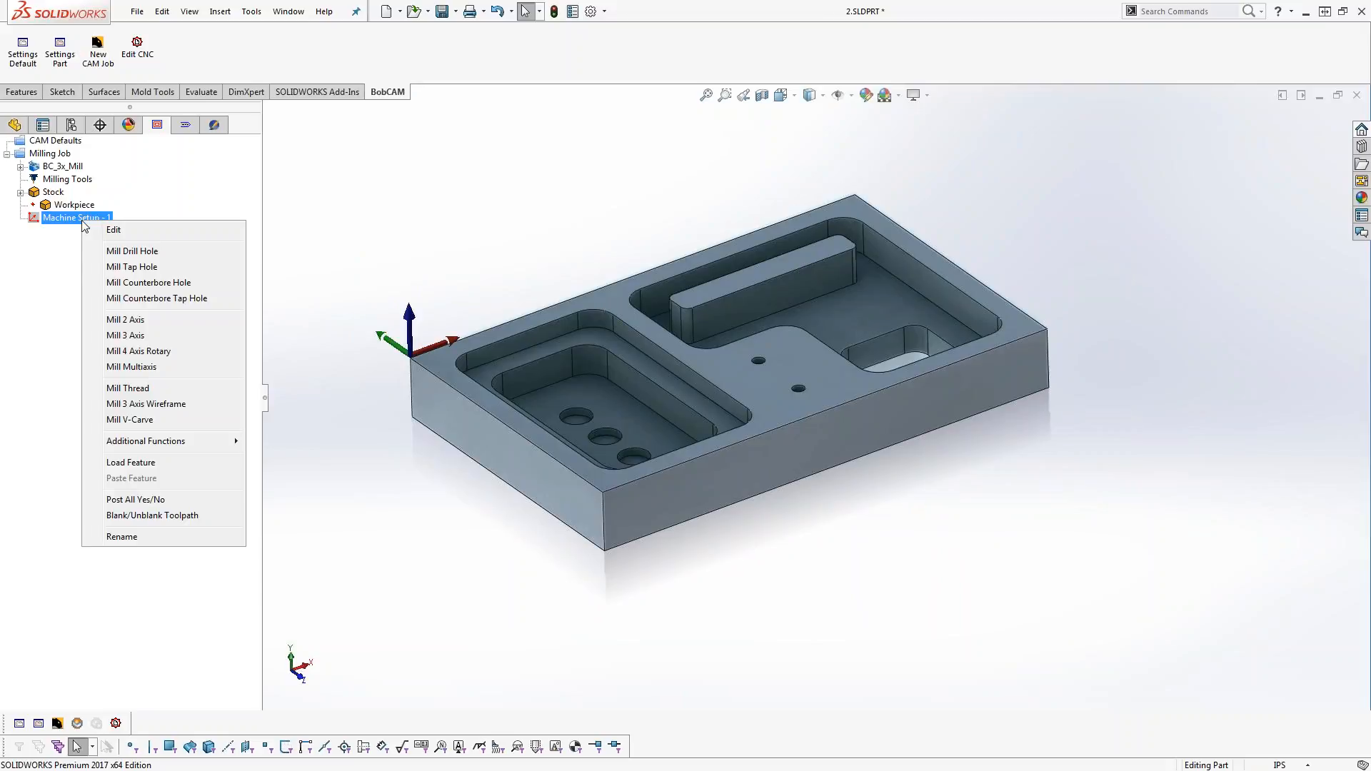
click(201, 321)
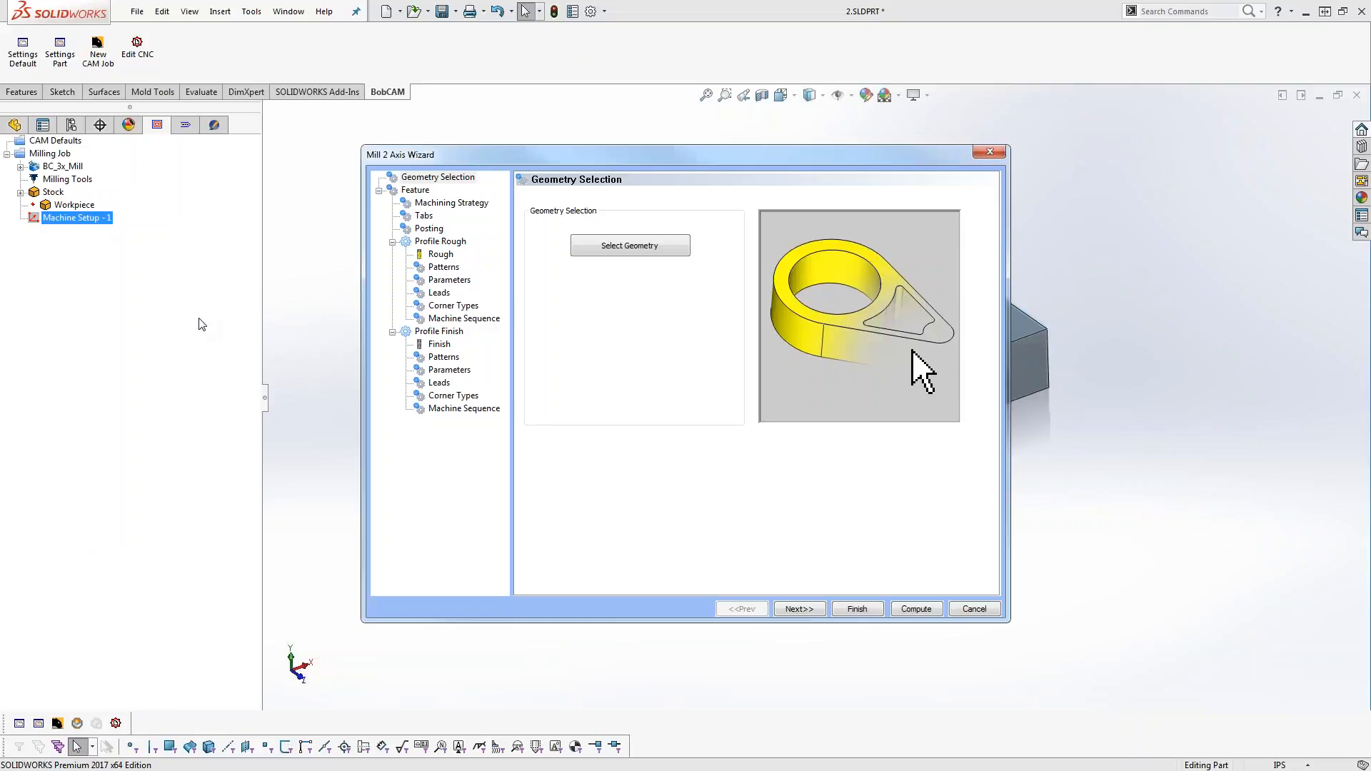
mouse_move(560, 162)
mouse_down()
mouse_move(437, 162)
mouse_move(550, 168)
mouse_up()
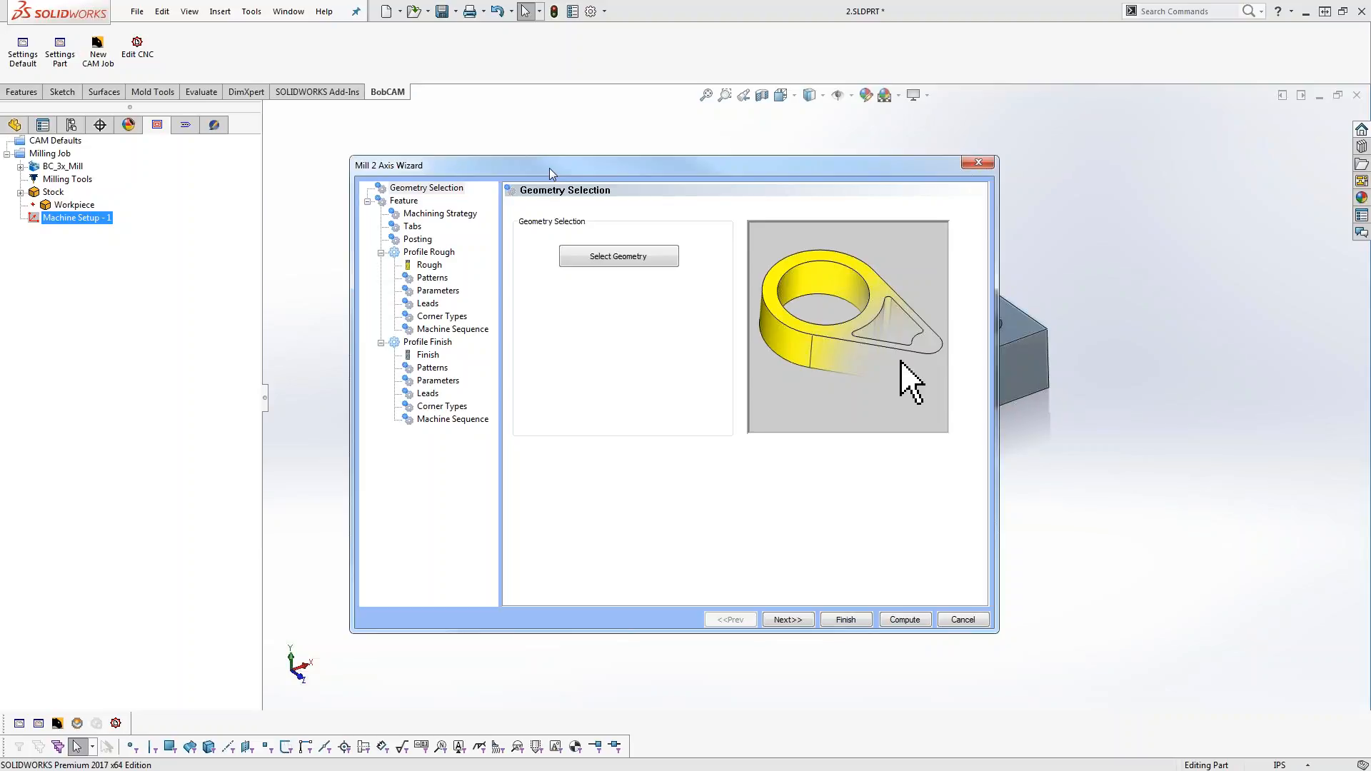
click(612, 264)
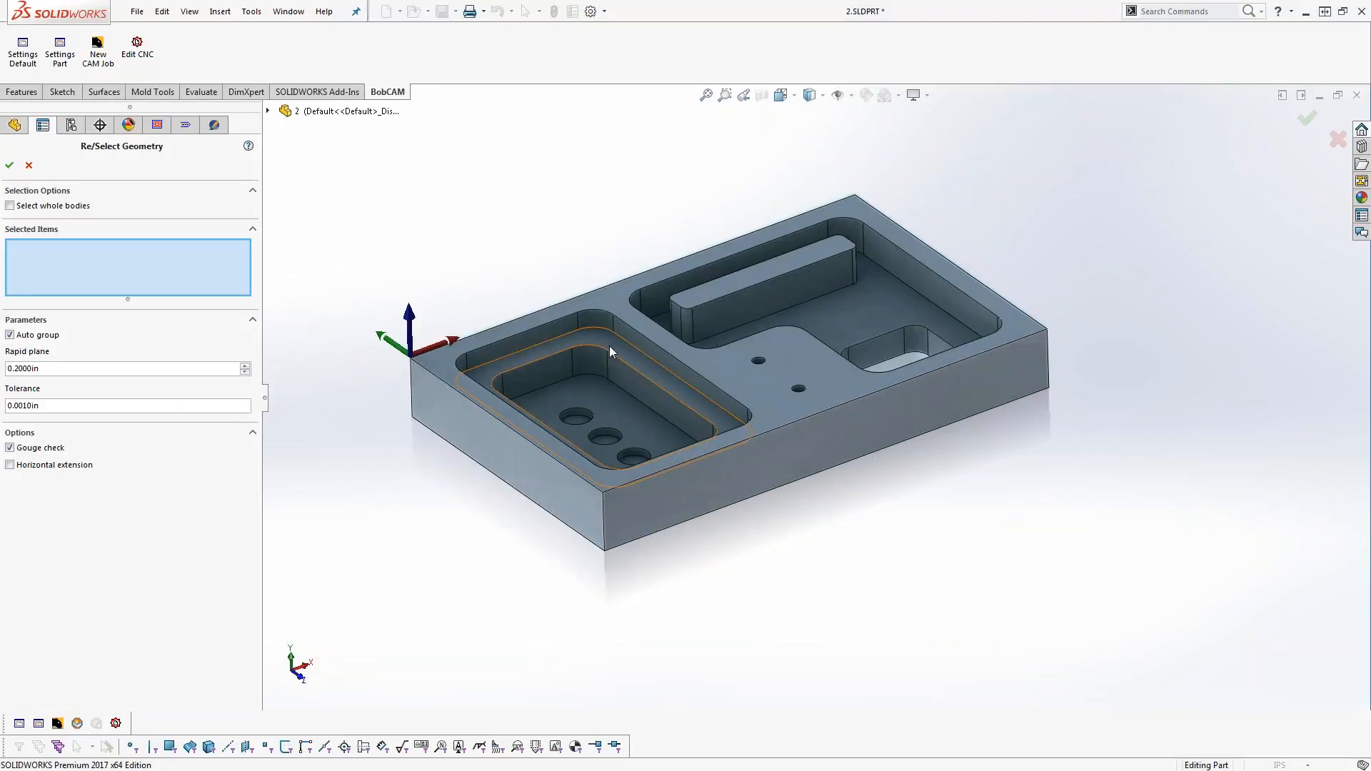
right_click(557, 463)
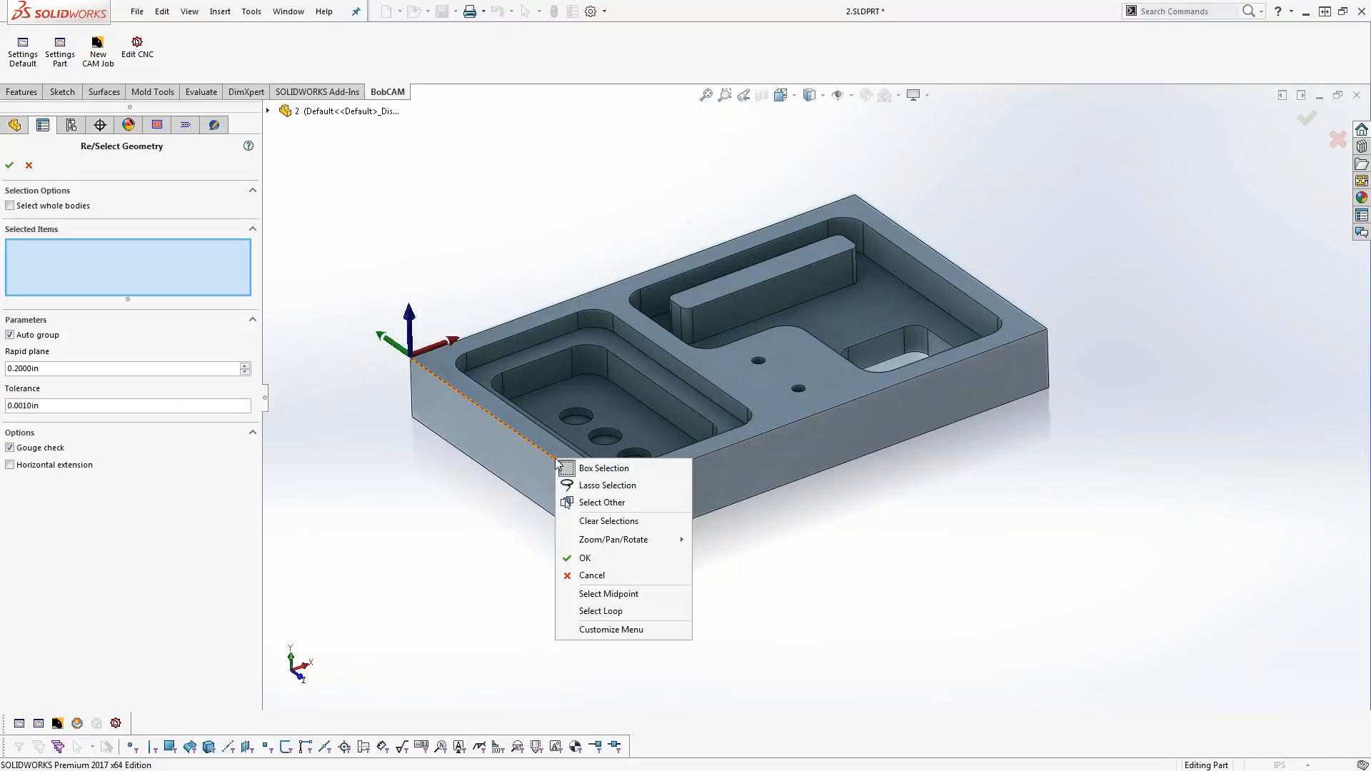
click(600, 612)
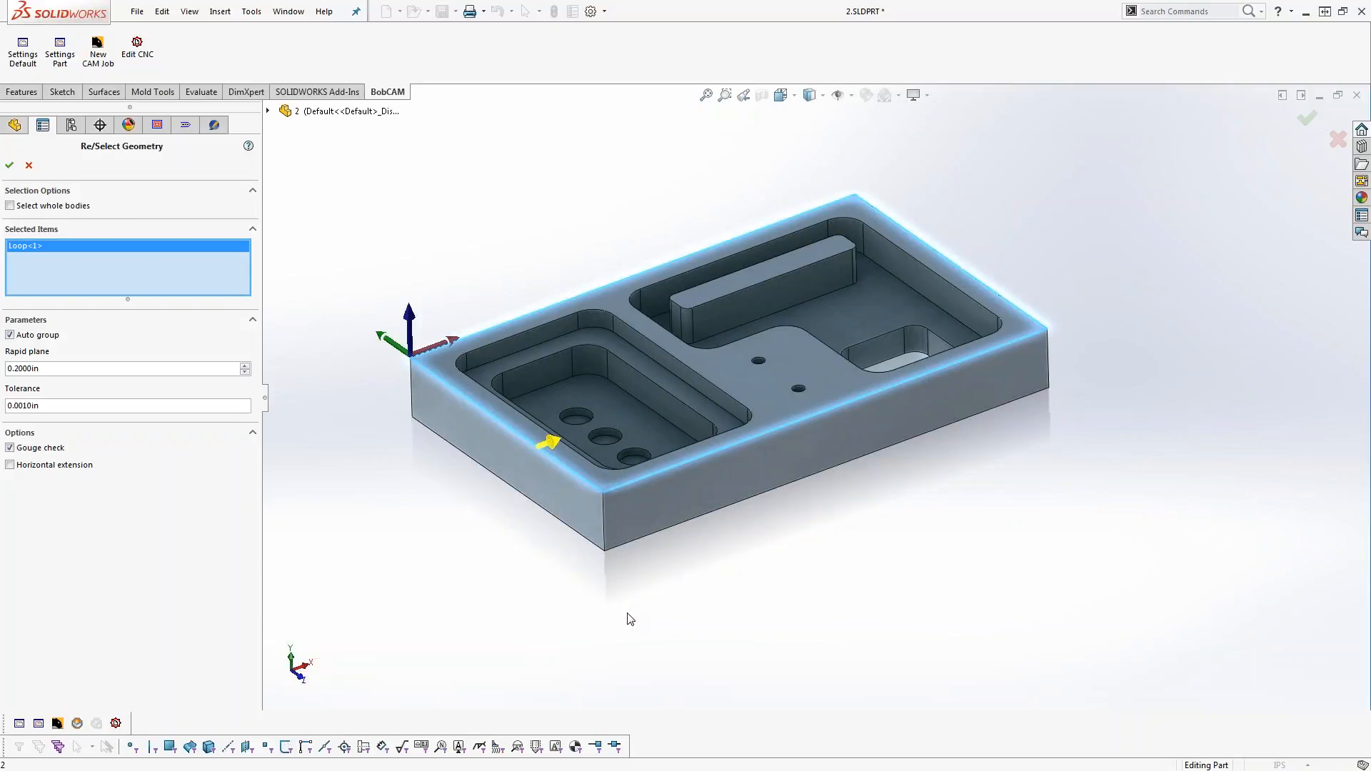
click(10, 166)
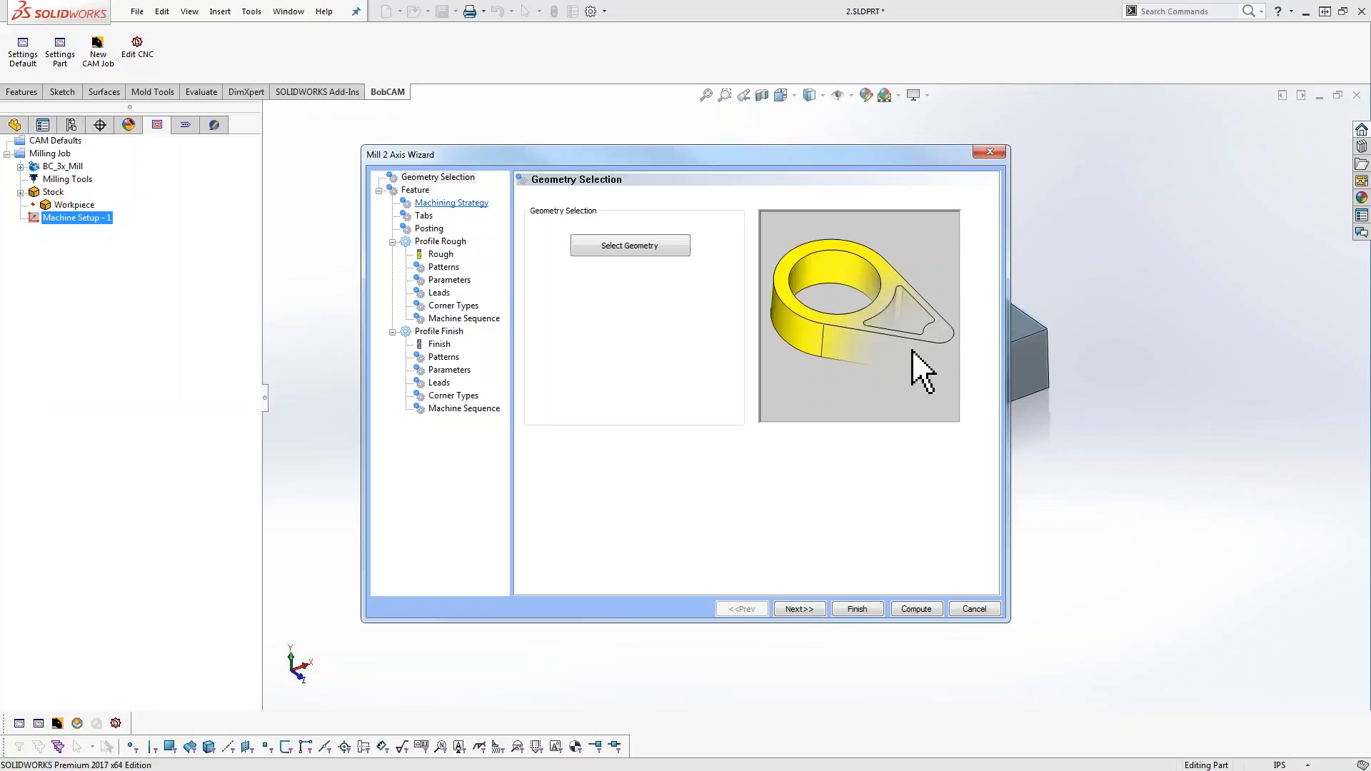
Set the feature's machining strategy template to Facing and advance the wizard
click(465, 206)
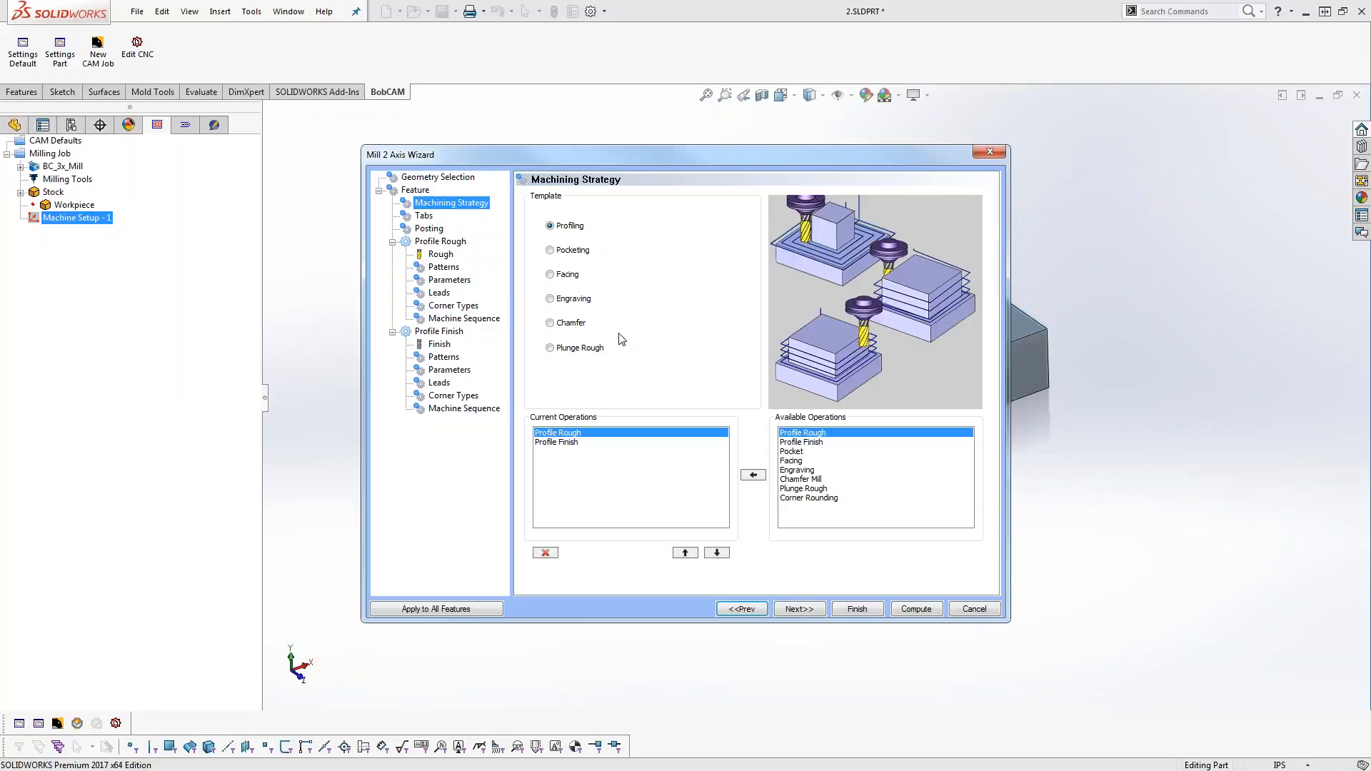
click(550, 275)
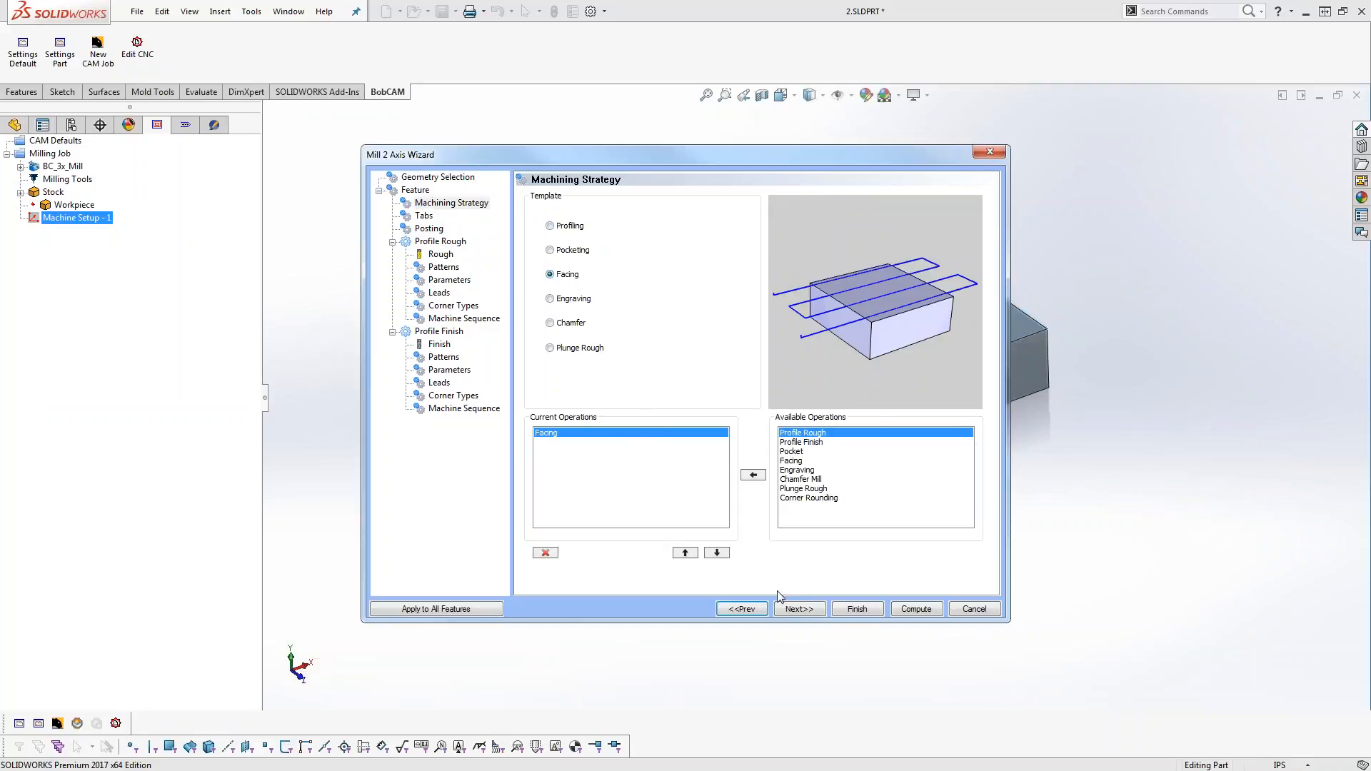
click(799, 609)
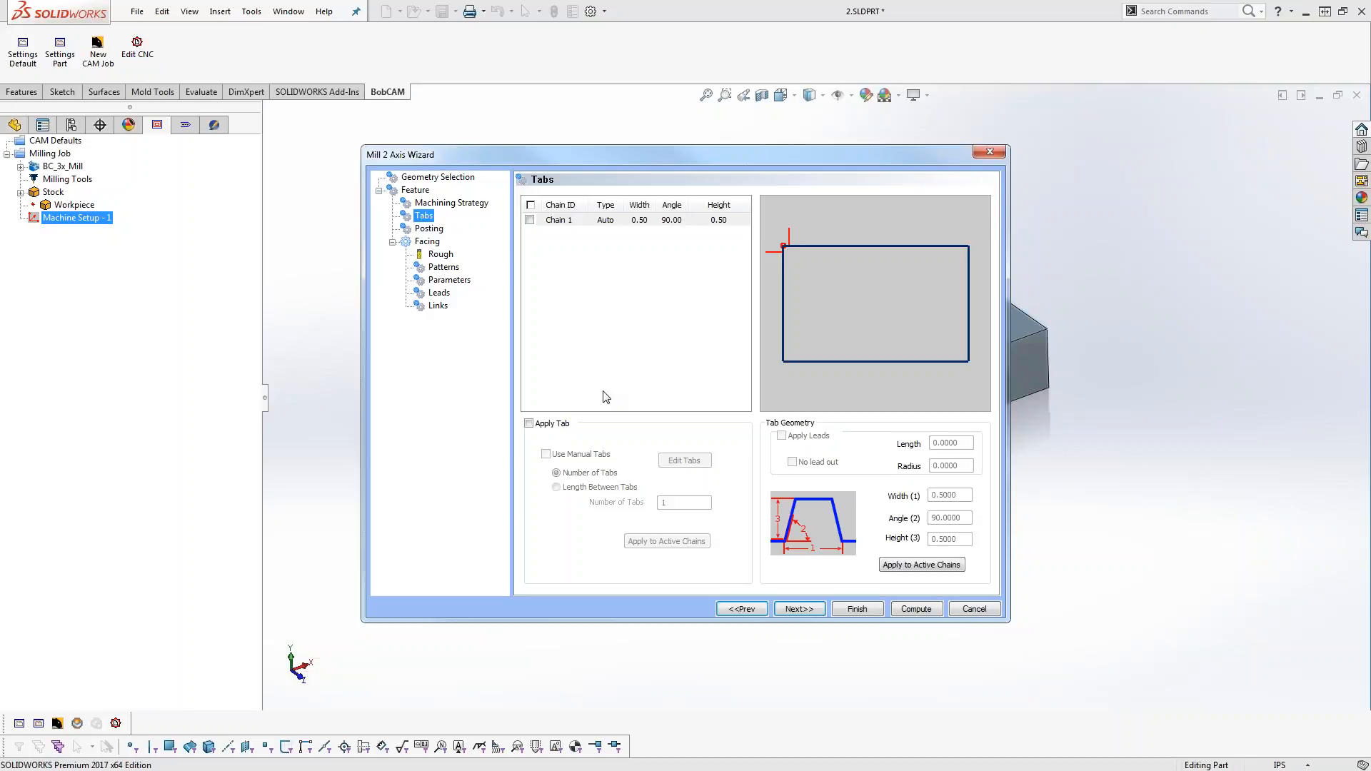
Define the facing feature's total depth by picking the top edge of the raised bar as its bottom, and open the Rough tool settings
click(416, 190)
drag(726, 374, 564, 376)
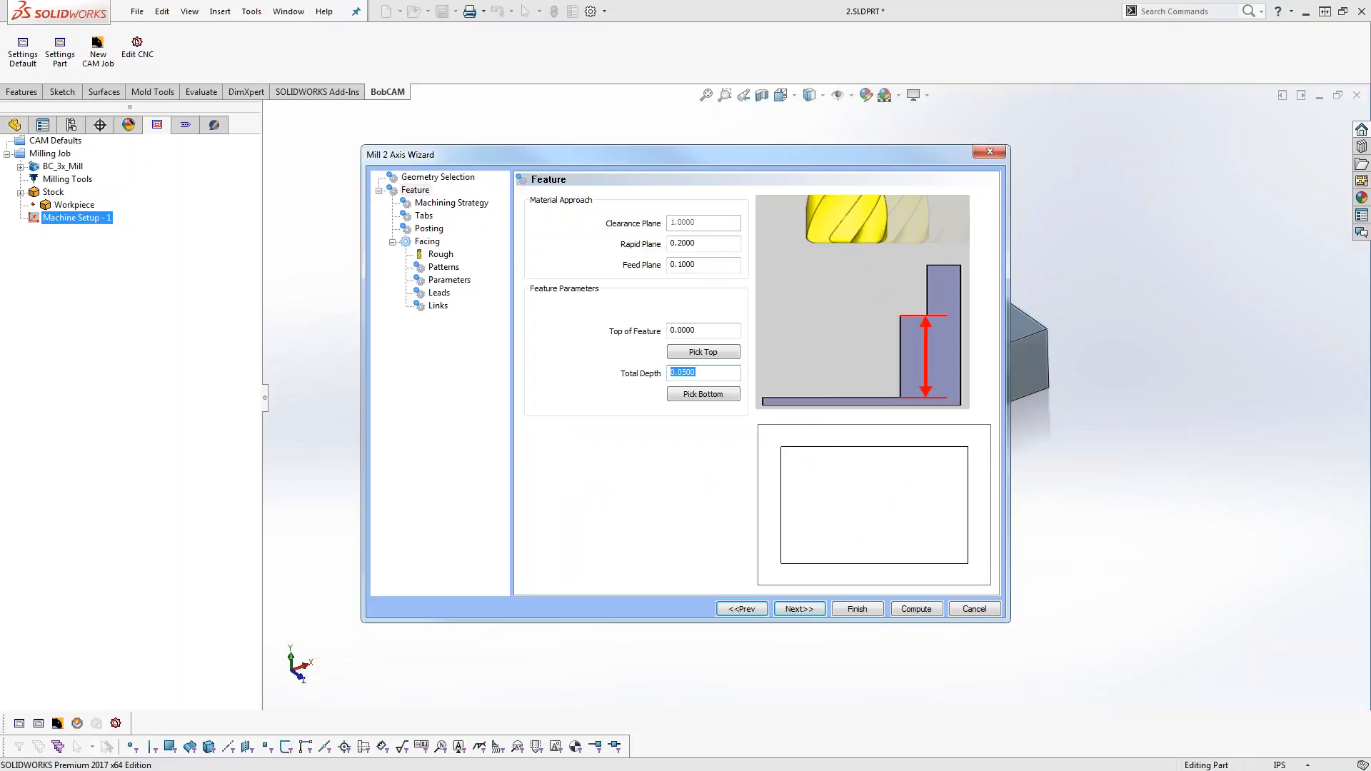
click(708, 394)
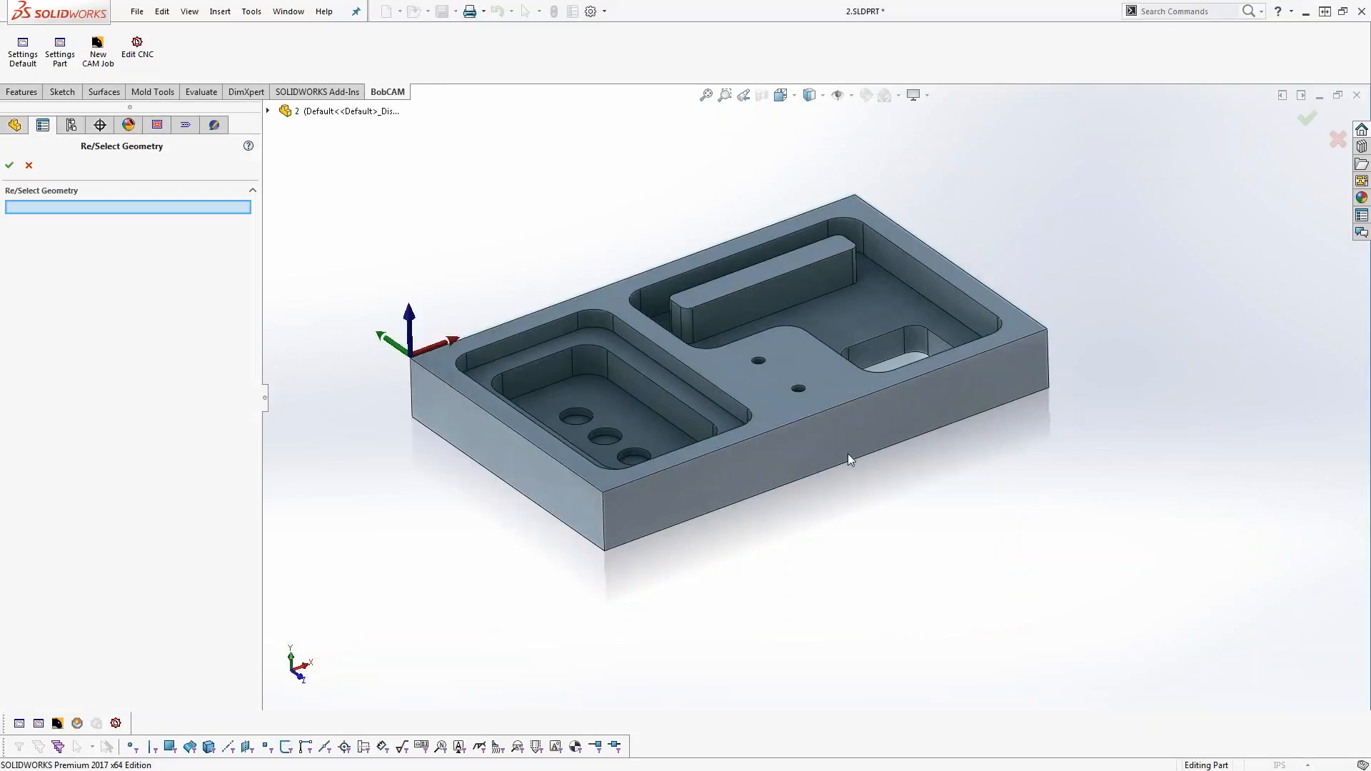
key(space)
click(870, 286)
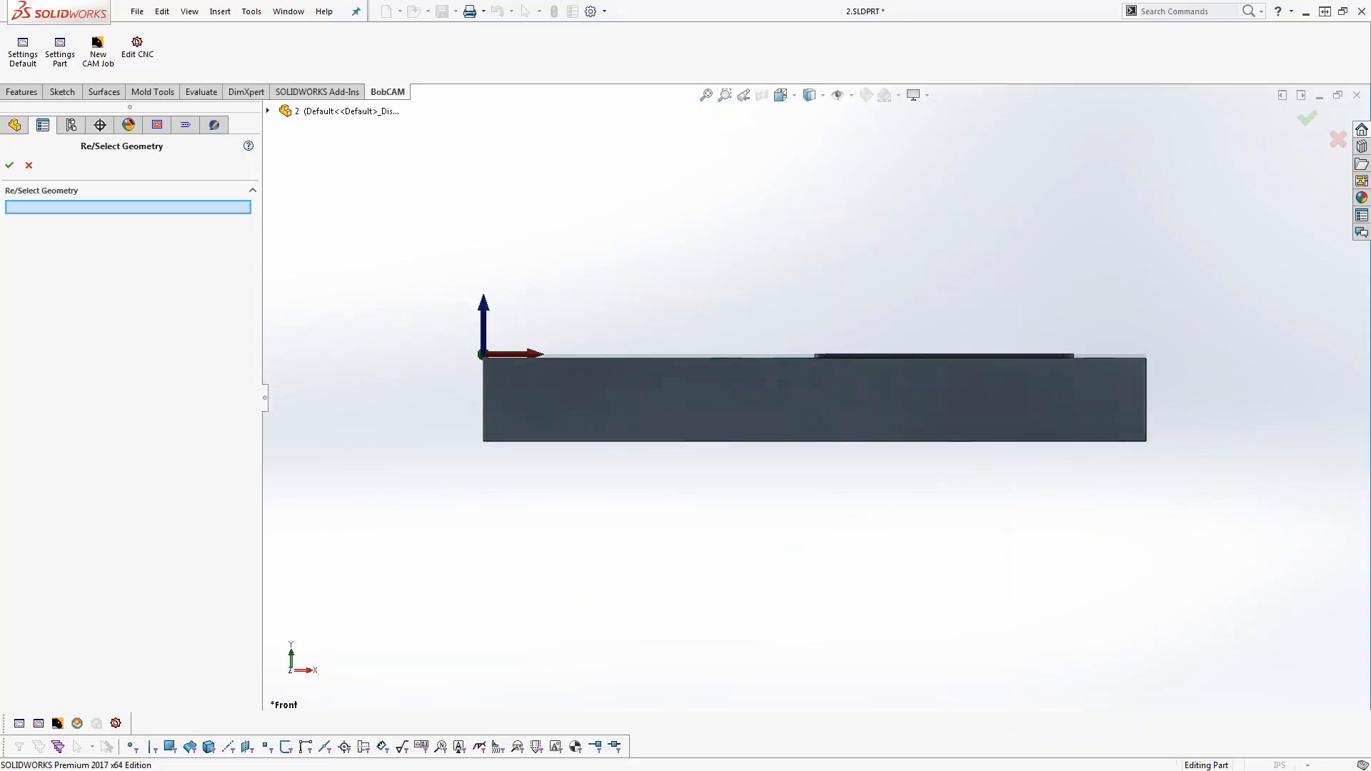
scroll(828, 354, up, 3)
scroll(838, 379, down, 8)
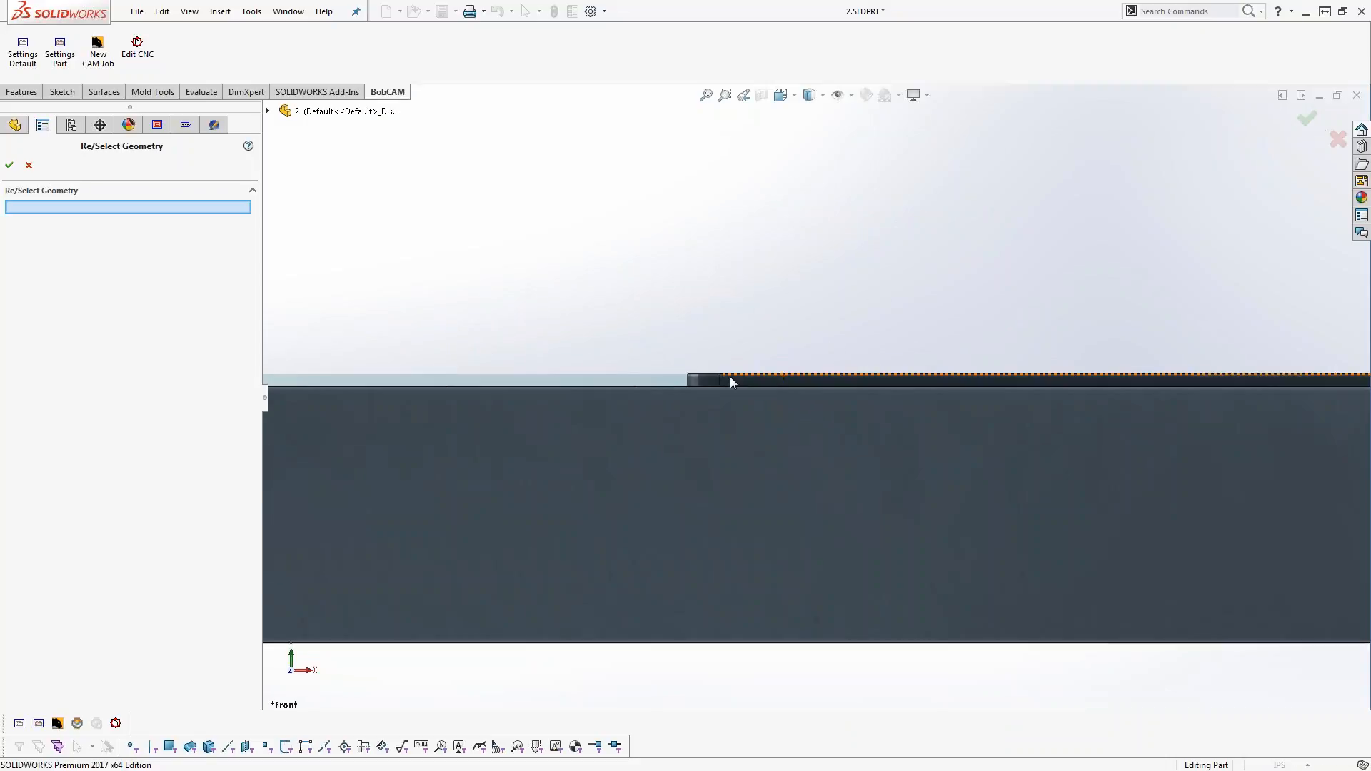
scroll(732, 382, down, 3)
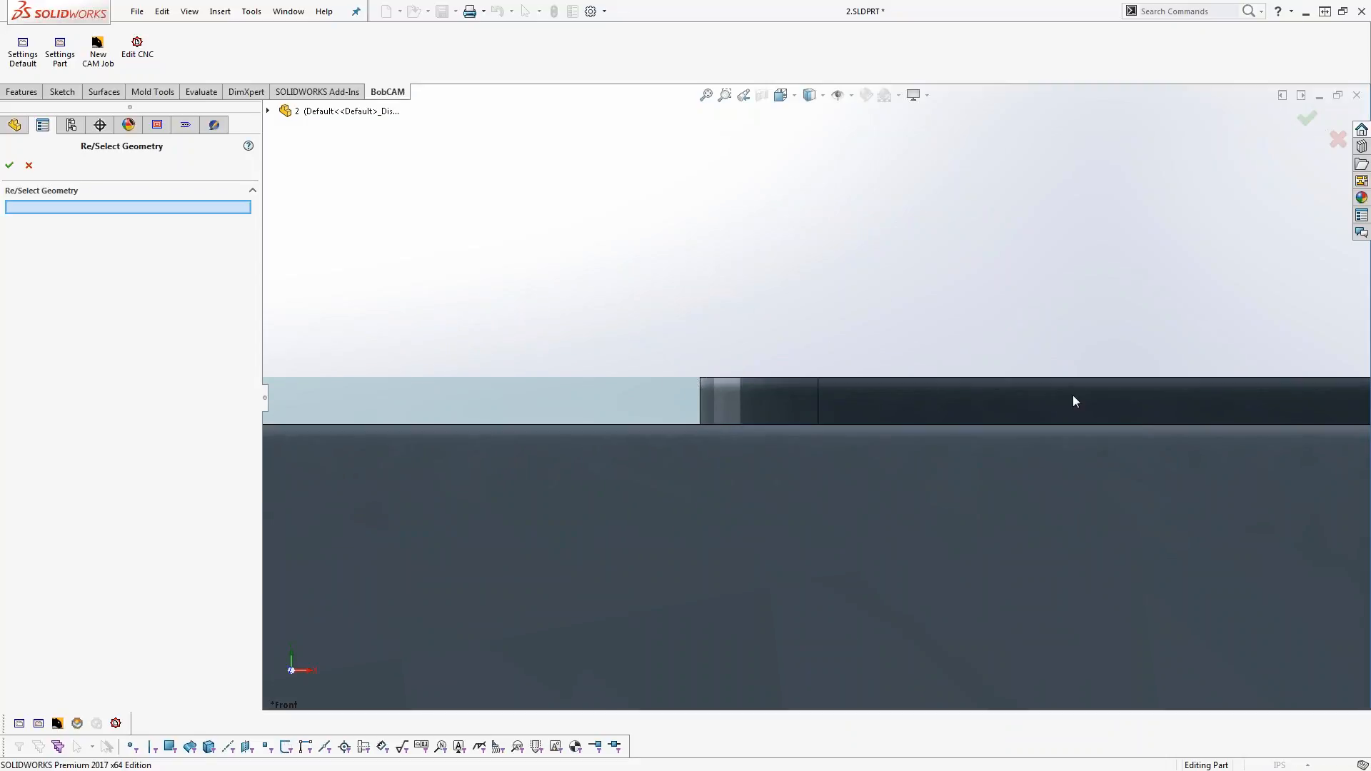
scroll(831, 410, up, 8)
middle_drag(802, 530, 847, 650)
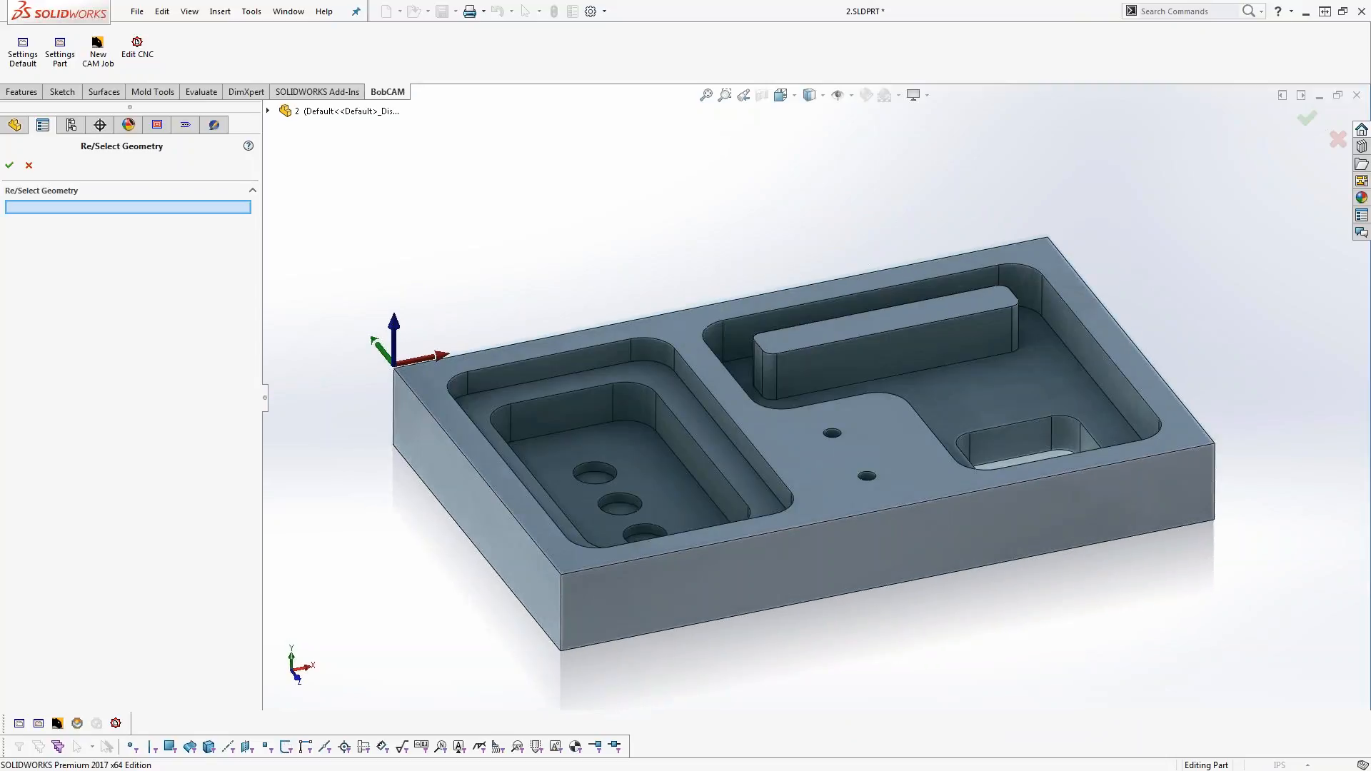
click(816, 344)
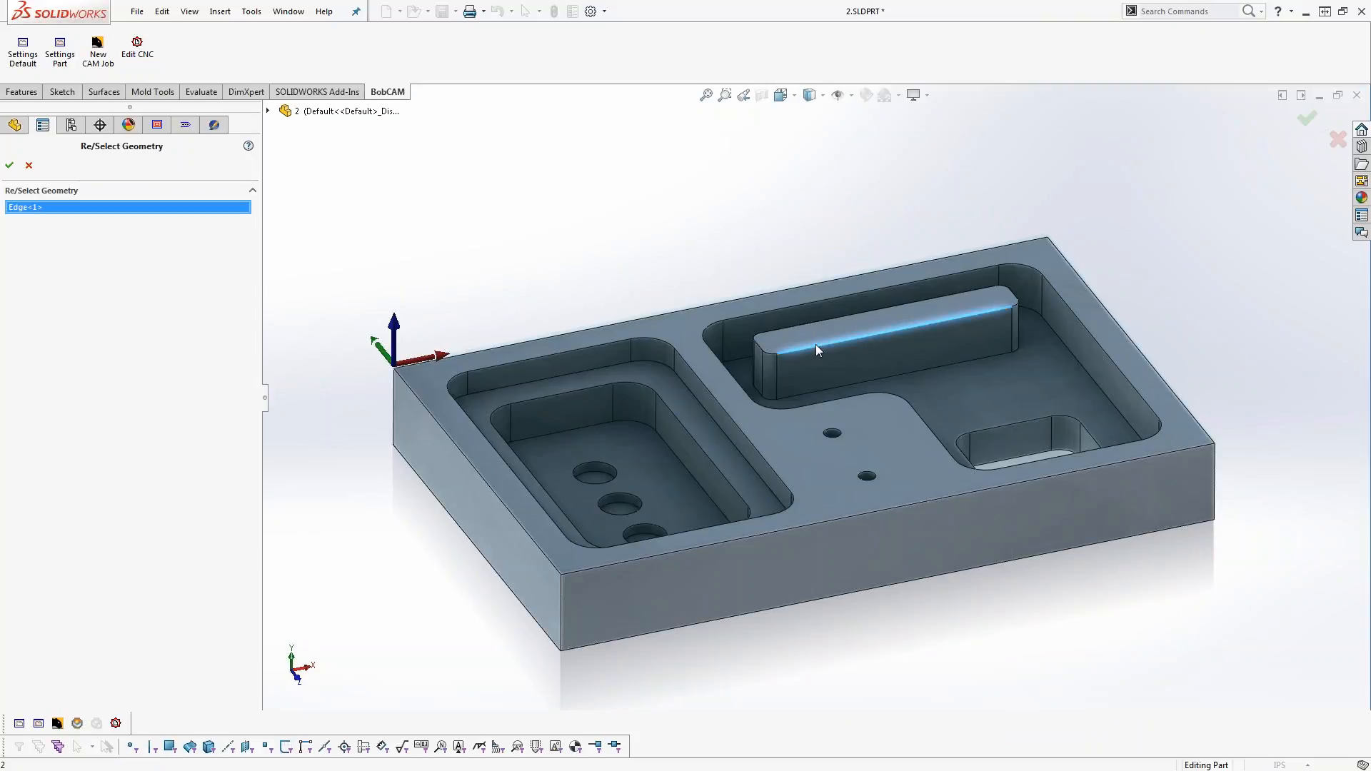
click(9, 165)
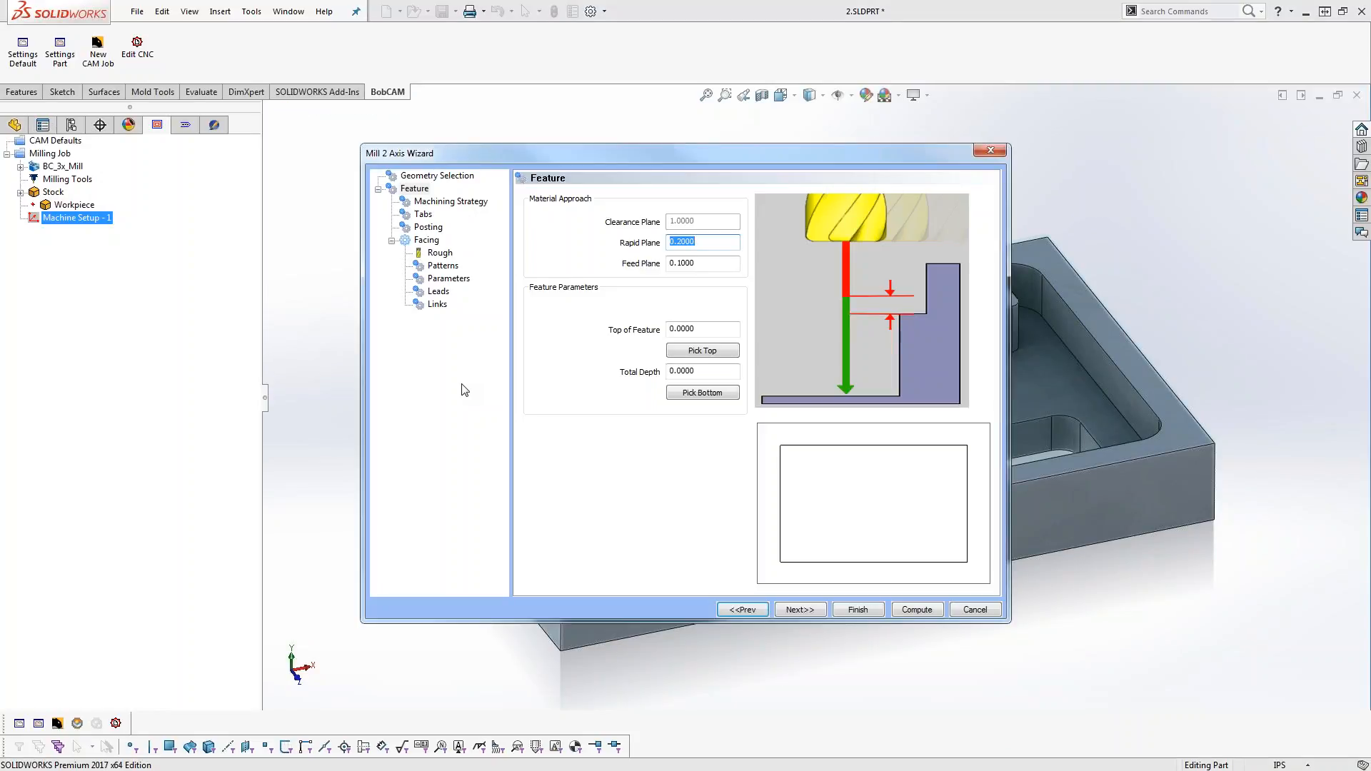
click(446, 255)
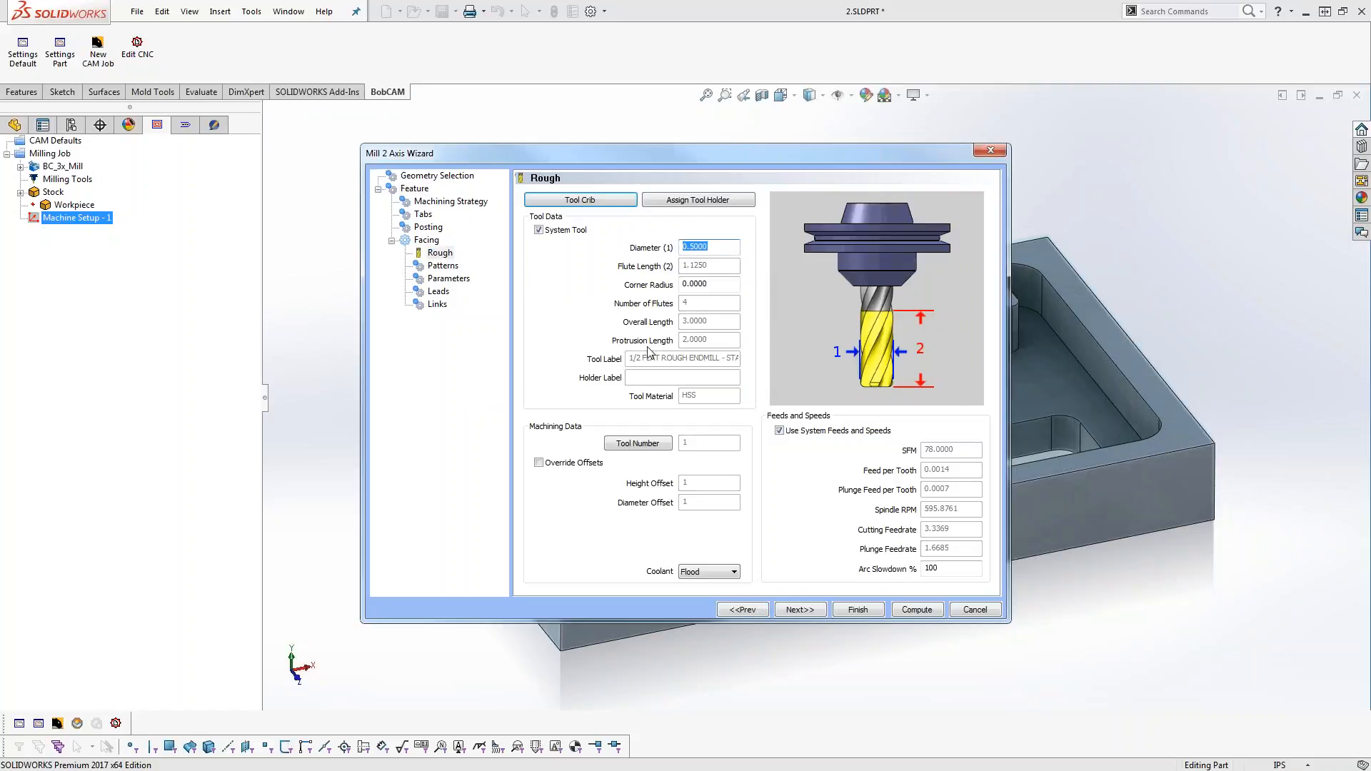
In the facing patterns, set the start position to the lower-left corner and the first cut offset to 0.25
click(444, 267)
click(667, 518)
drag(951, 469, 718, 471)
text(.25)
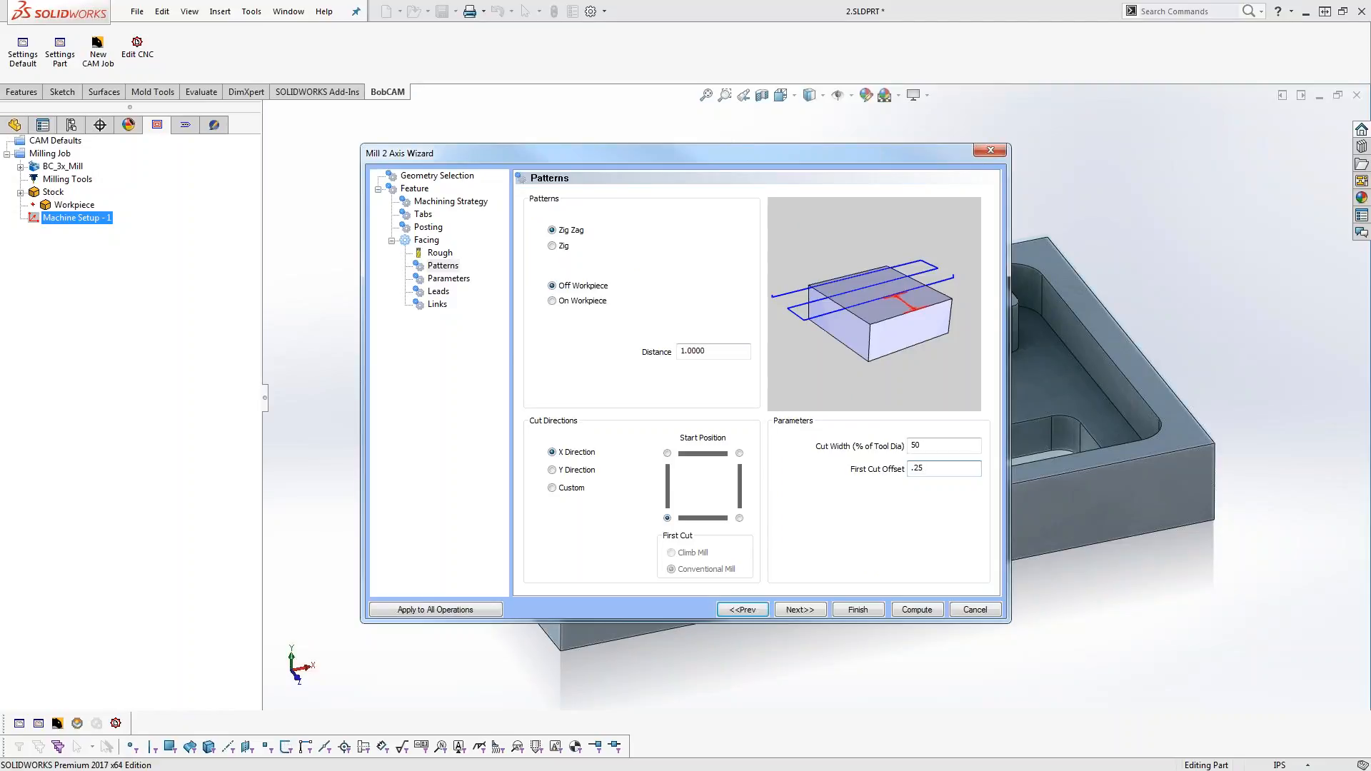
Set the facing passes to be linked with arcs and compute the toolpath
click(554, 302)
click(438, 305)
click(553, 248)
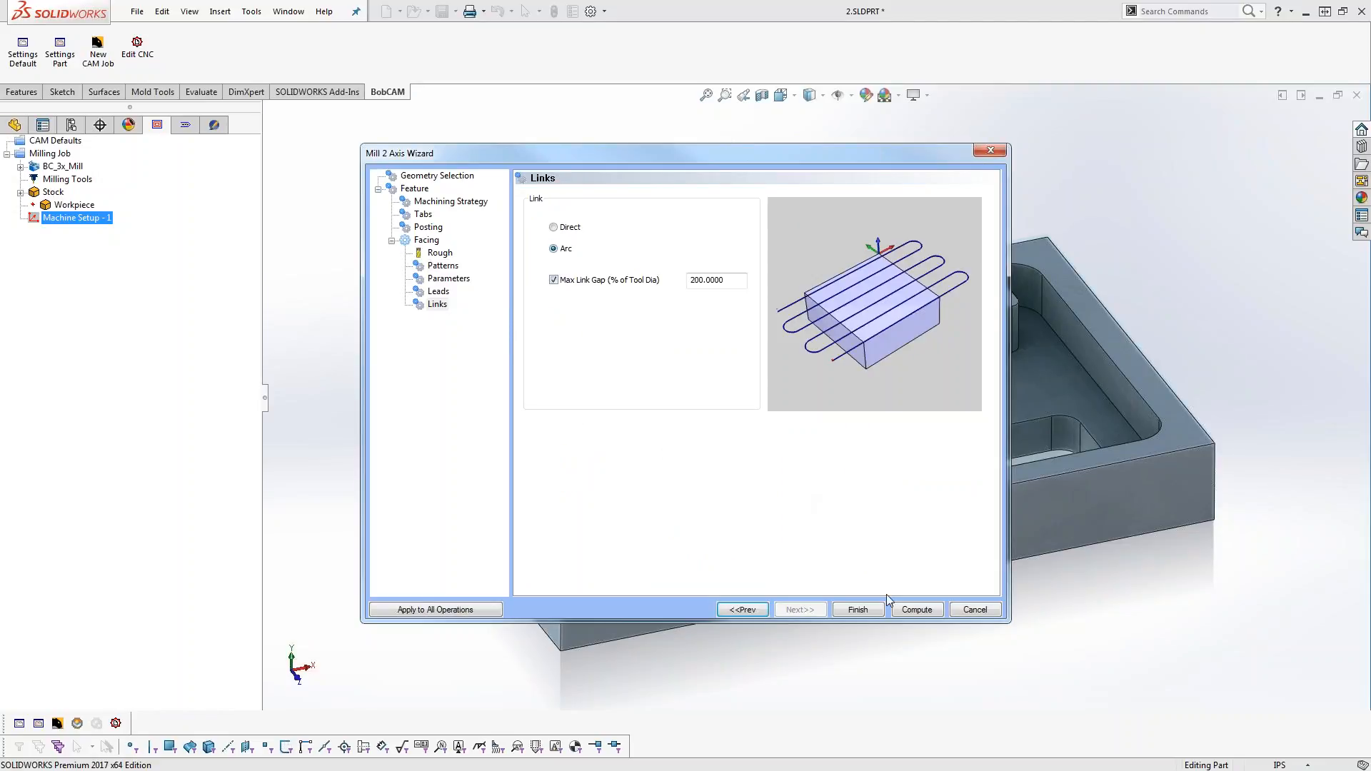
click(909, 606)
scroll(788, 474, down, 2)
scroll(789, 474, up, 5)
Backplot the Facing operation step by step to the end of its toolpath, and close the backplot
click(82, 269)
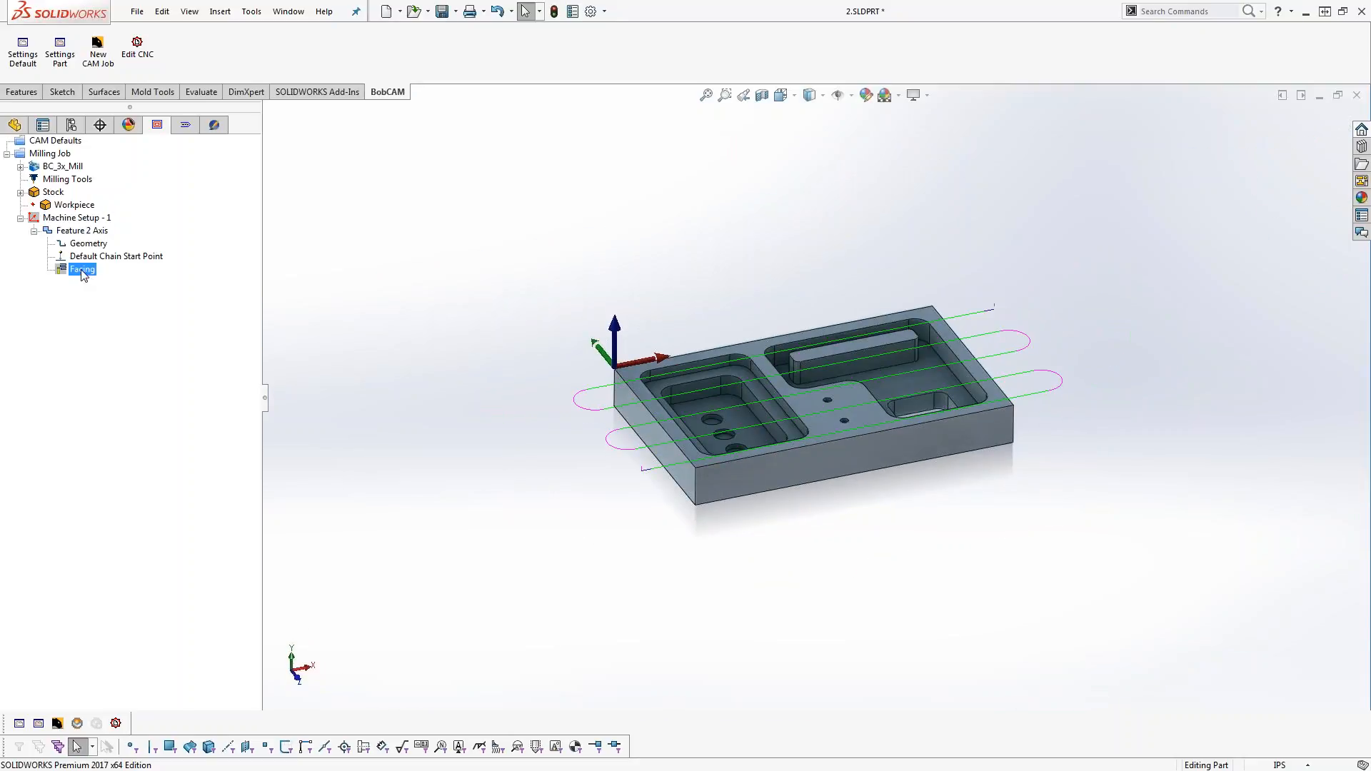
right_click(82, 270)
click(122, 295)
click(66, 209)
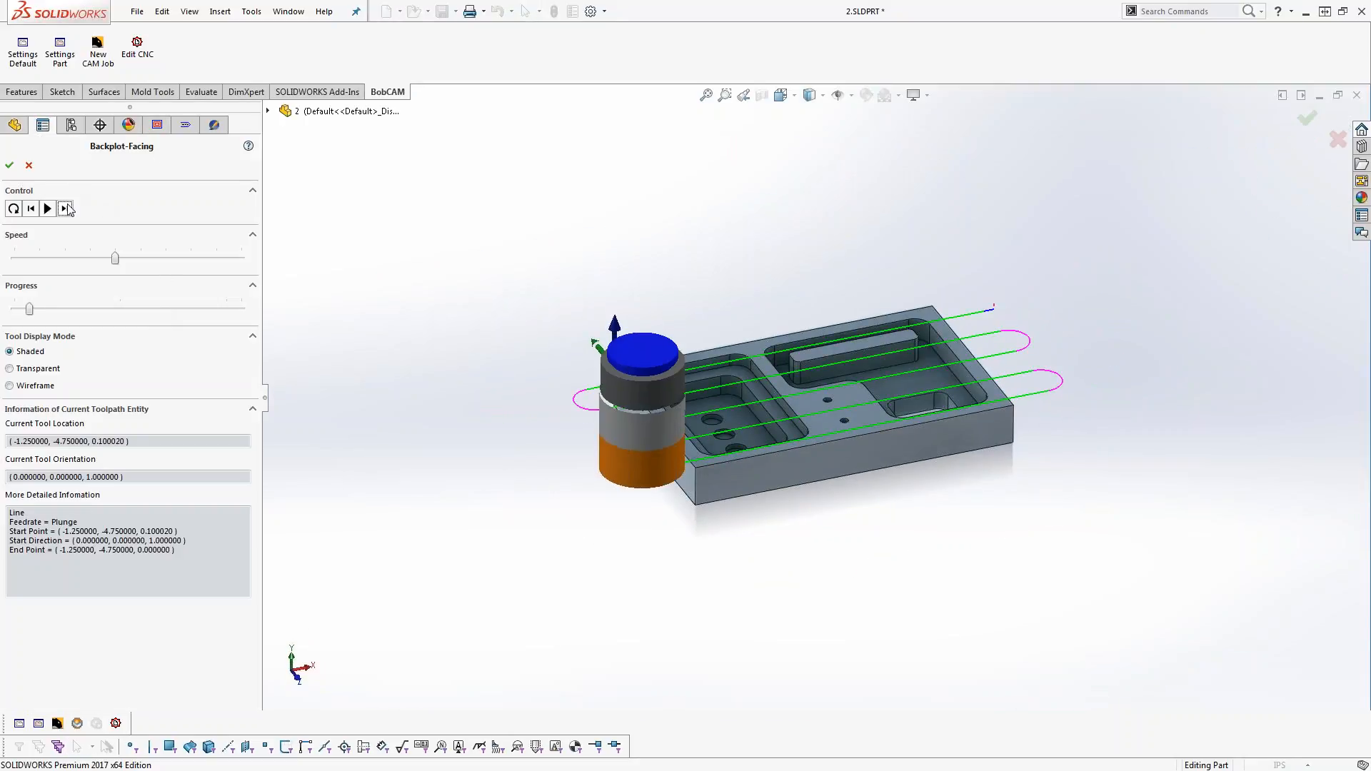
click(67, 208)
click(67, 208)
click(67, 209)
click(67, 208)
click(67, 209)
click(66, 208)
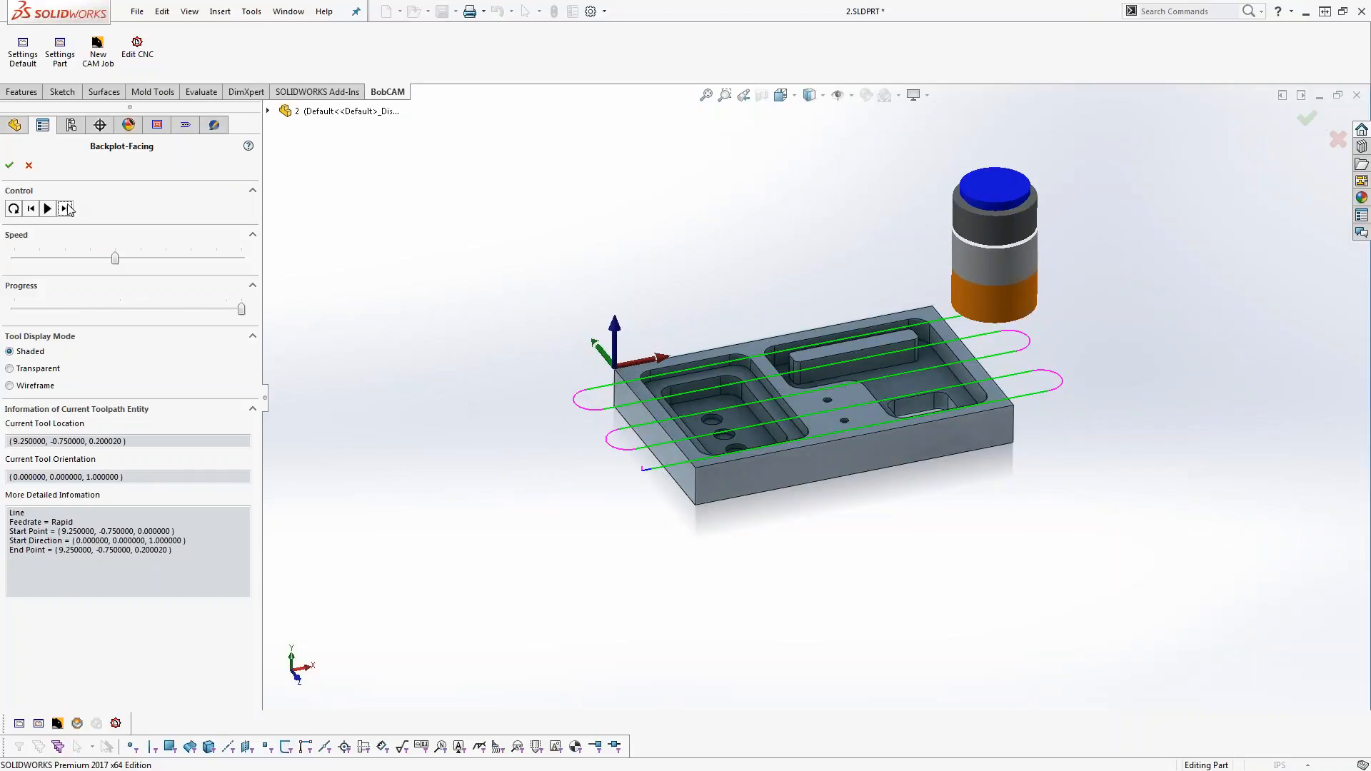
click(9, 165)
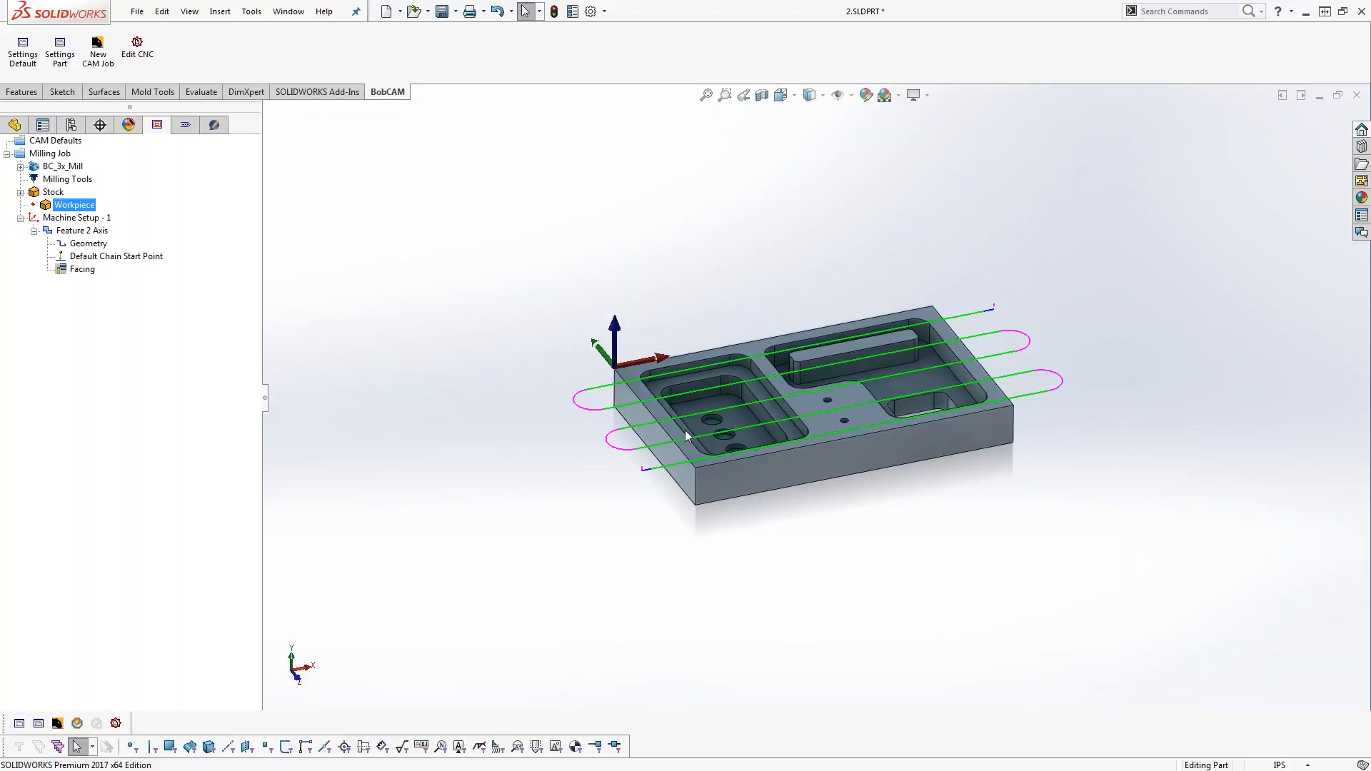
Blank the toolpath of the facing feature under Machine Setup - 1
click(114, 257)
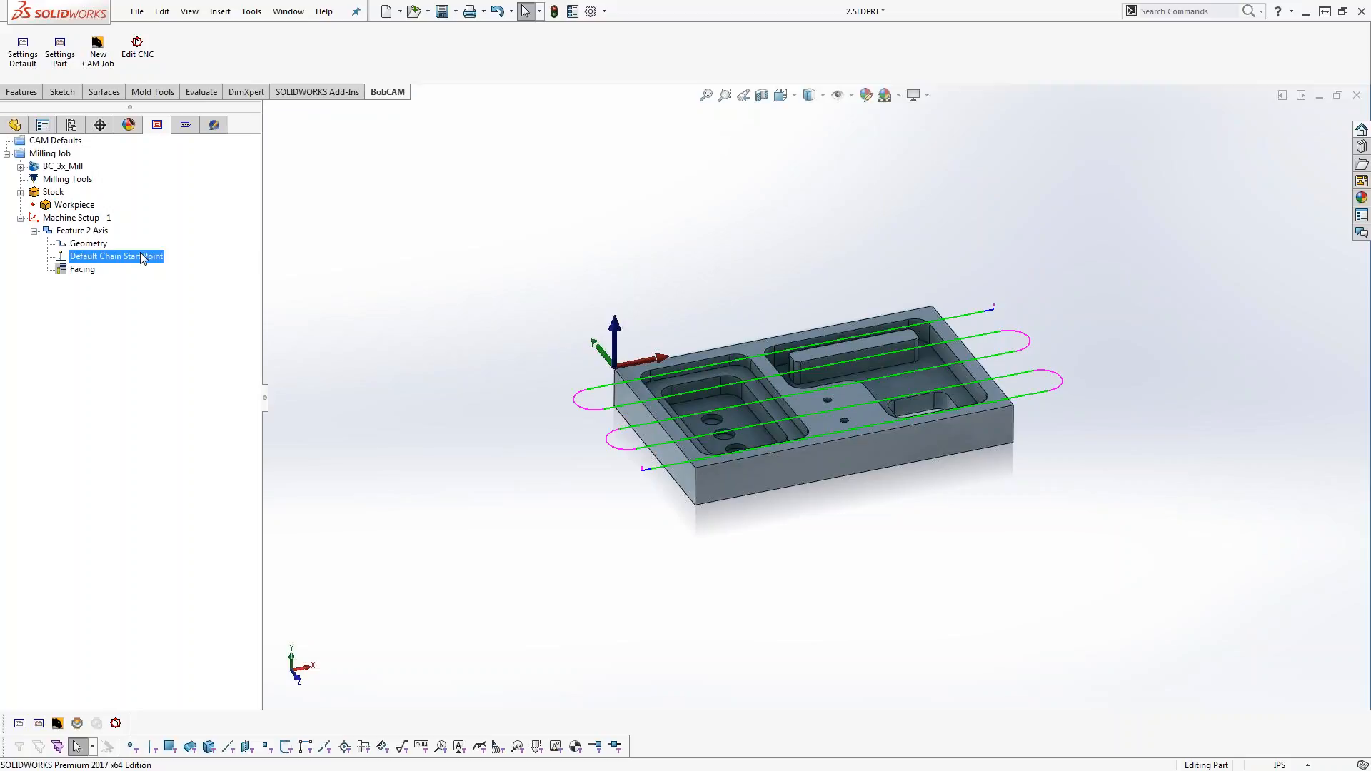
click(100, 230)
right_click(104, 242)
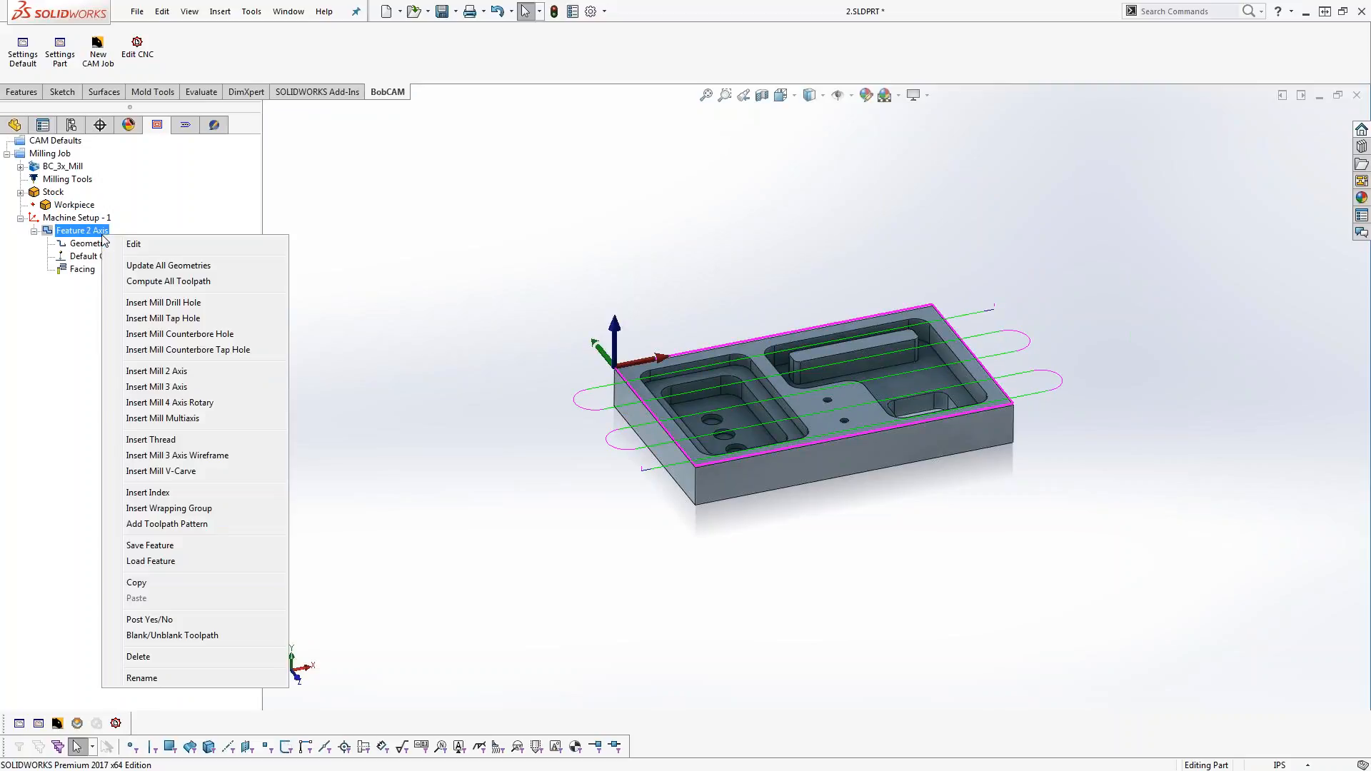
click(206, 636)
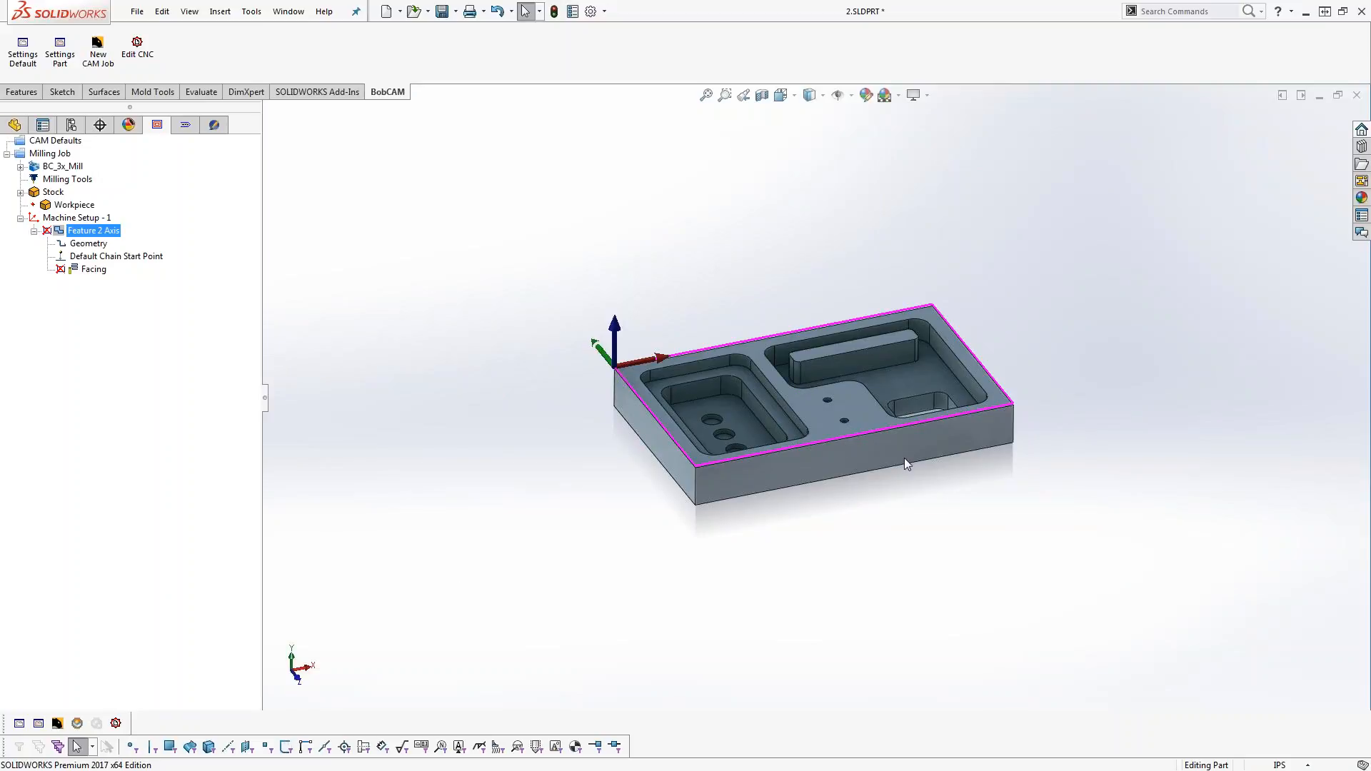
Examine the facing feature's geometry and toolpath on the model, and collapse its entry in the CAM tree
scroll(885, 418, down, 5)
scroll(877, 407, up, 5)
scroll(680, 345, down, 3)
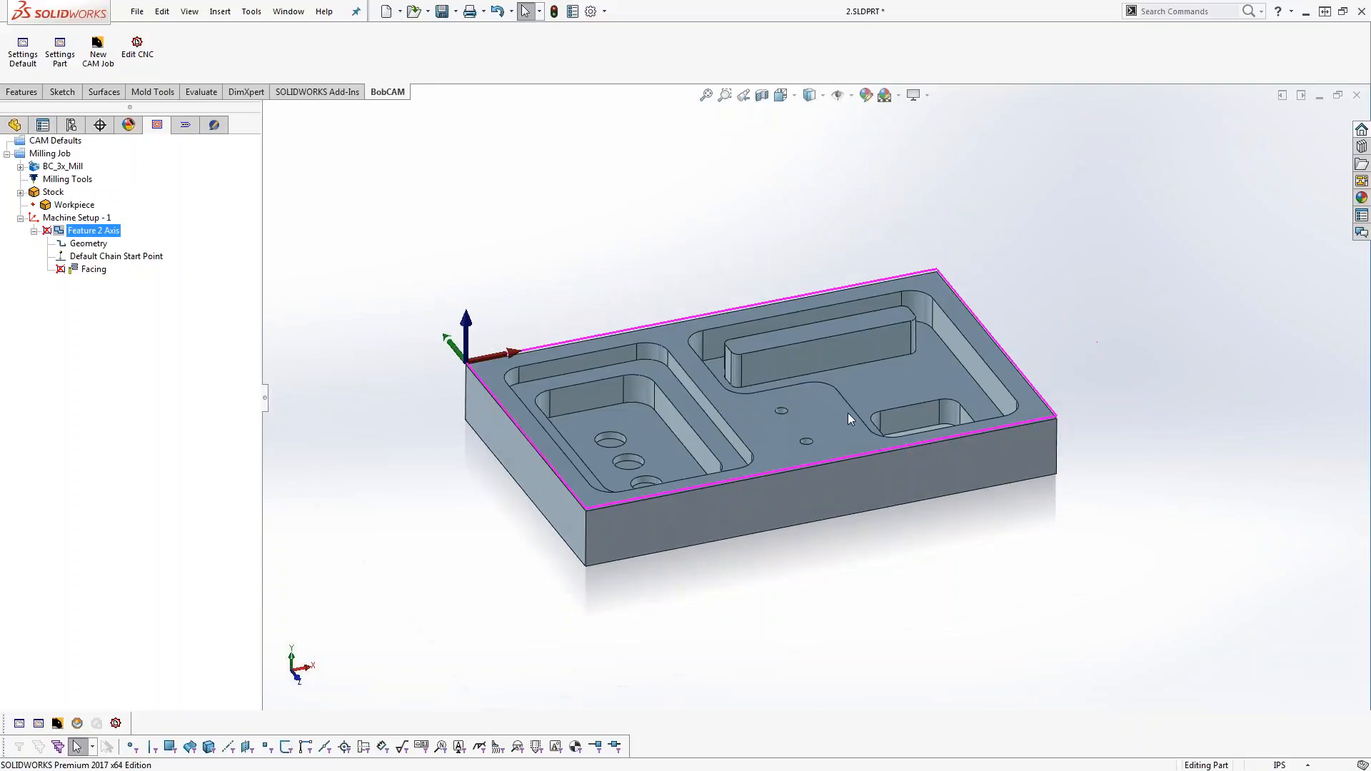
scroll(760, 369, down, 2)
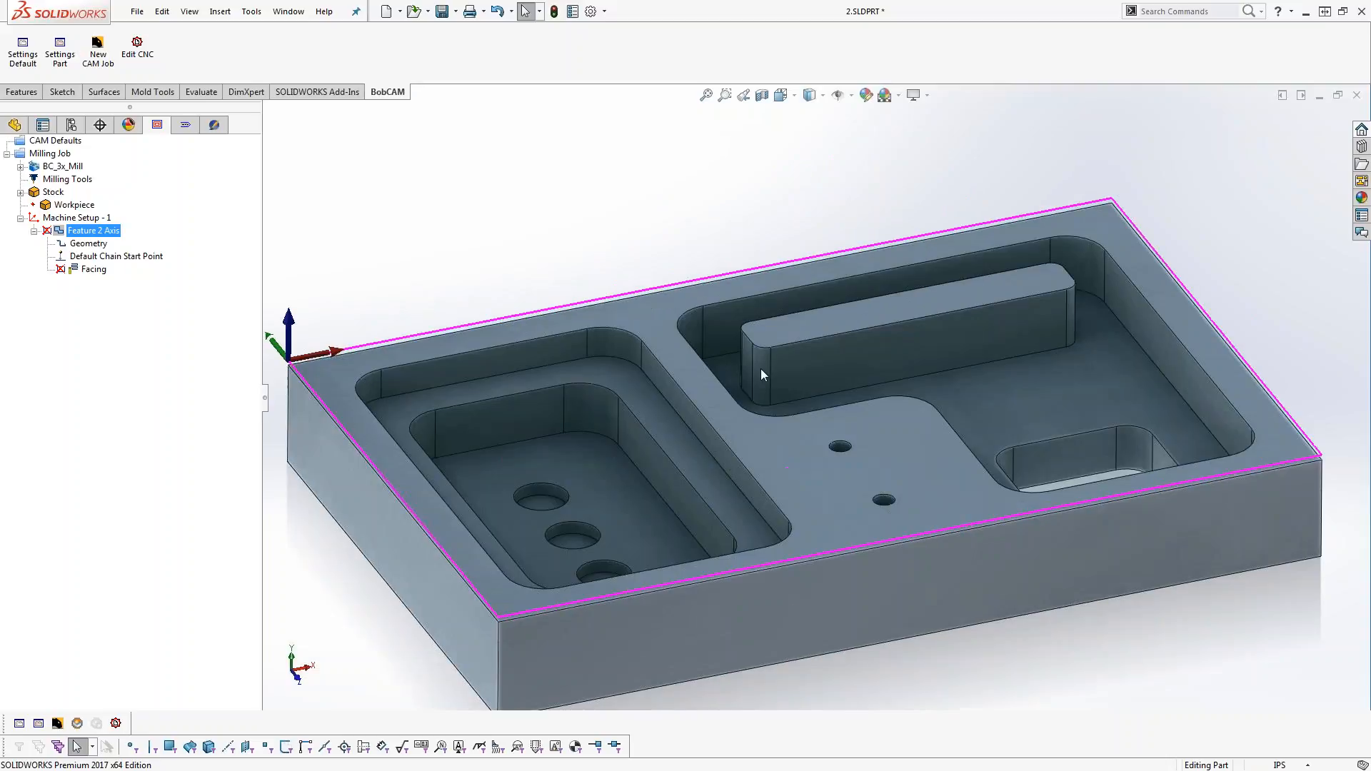
click(89, 244)
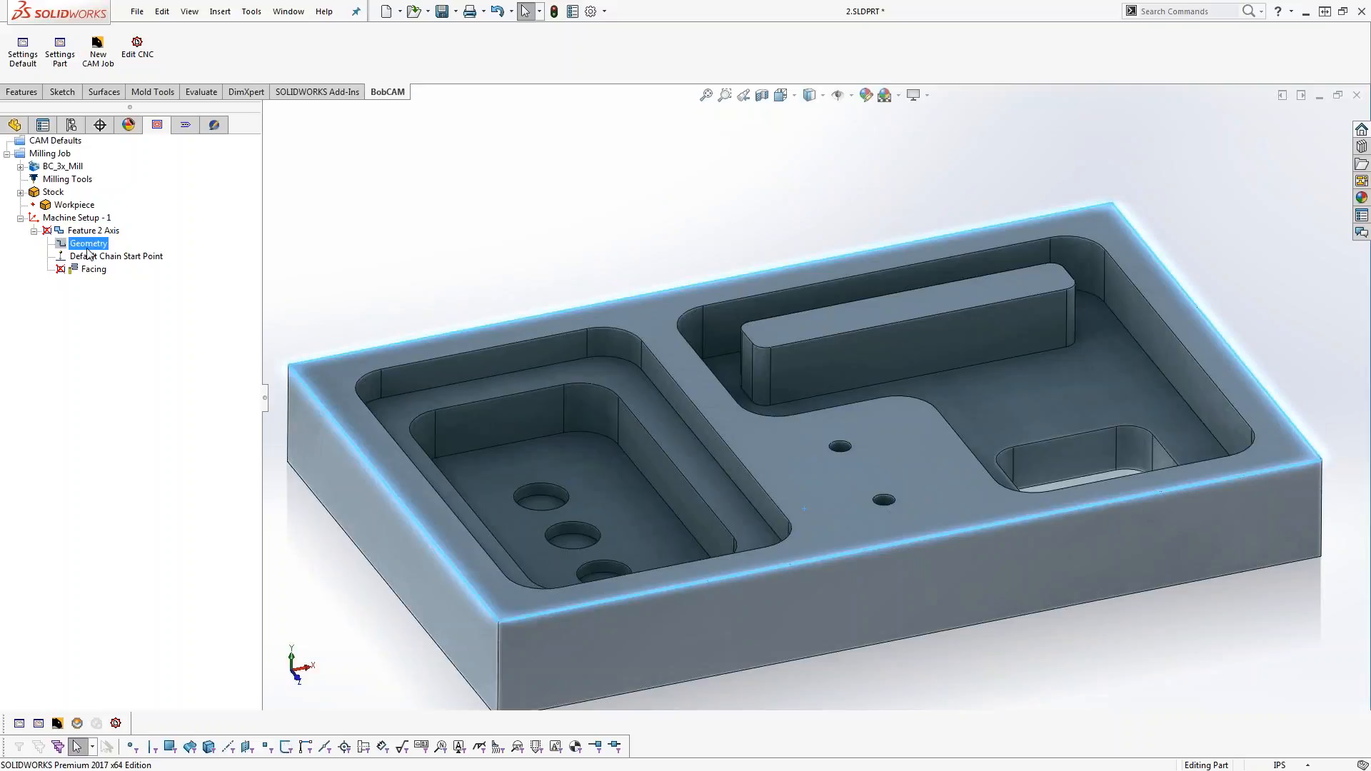
click(92, 270)
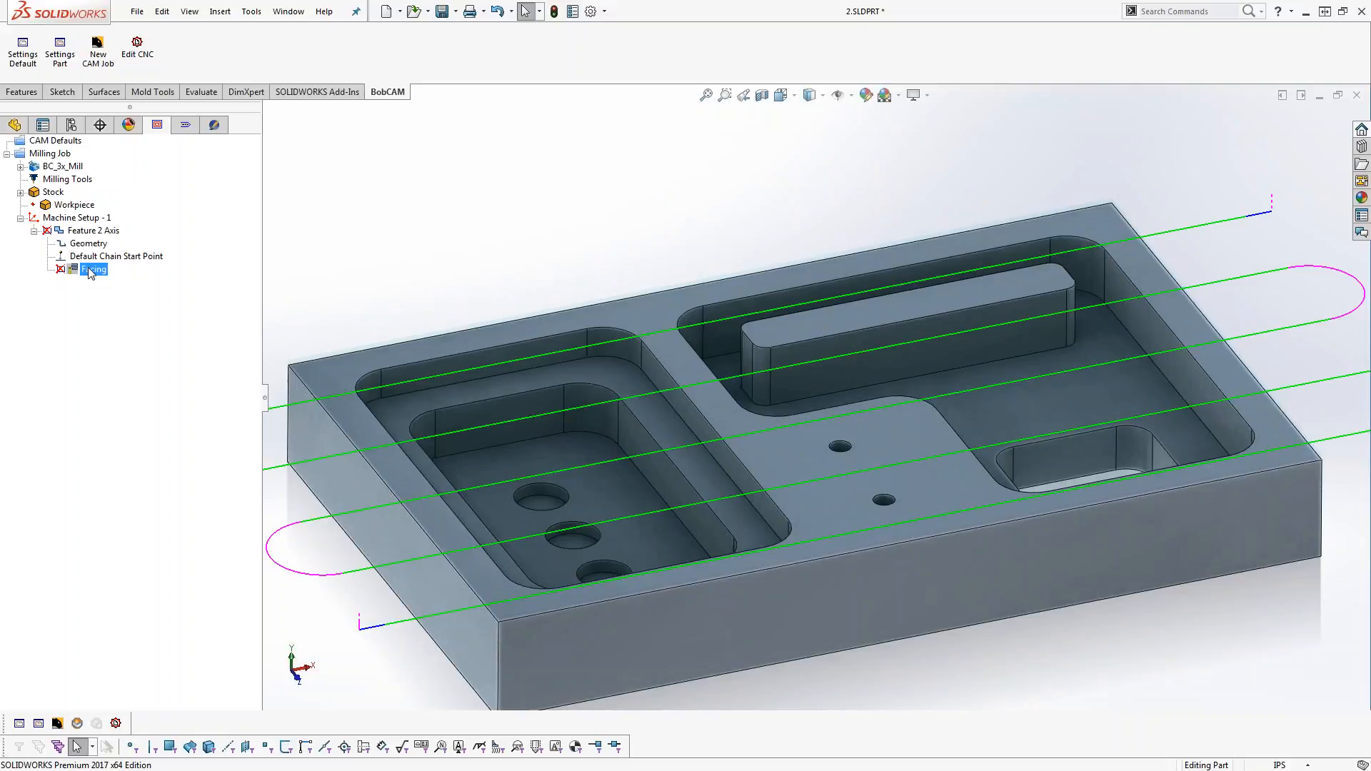
click(115, 255)
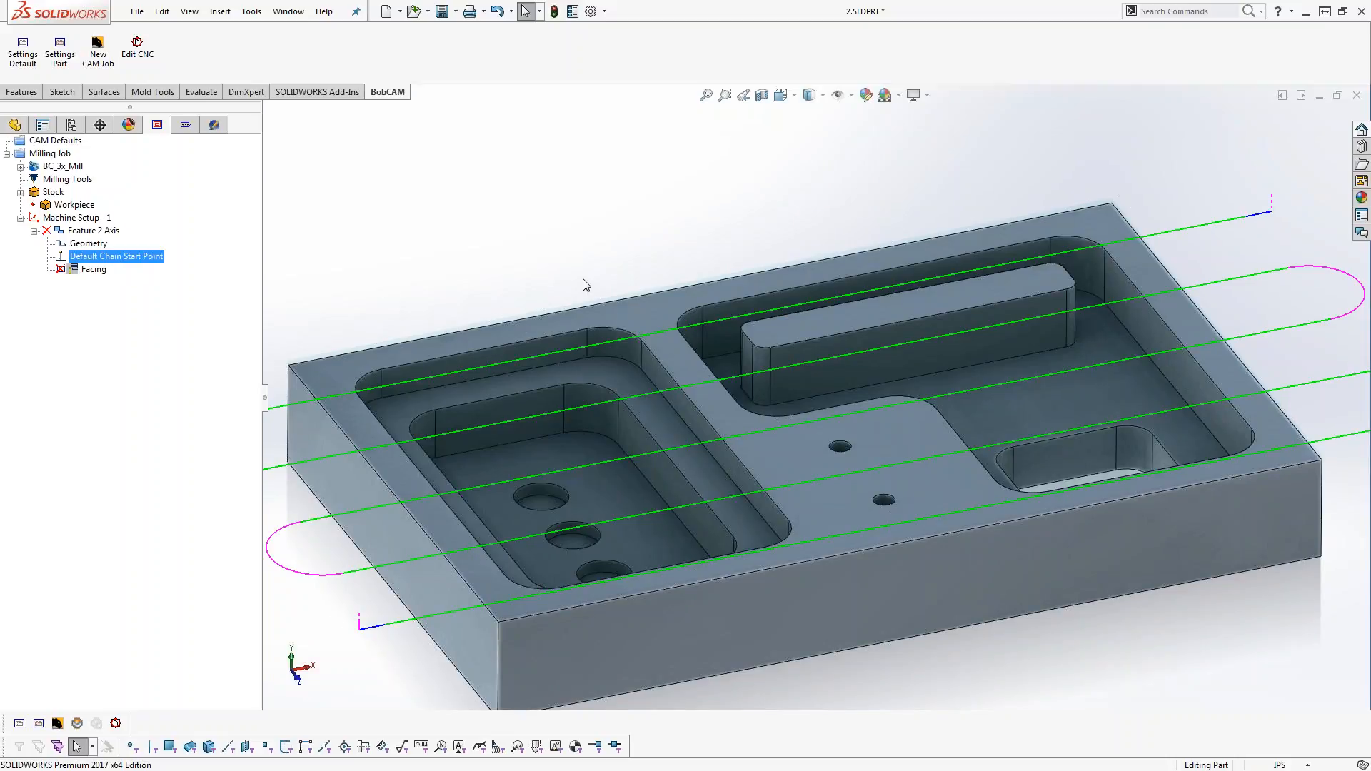
scroll(656, 238, up, 2)
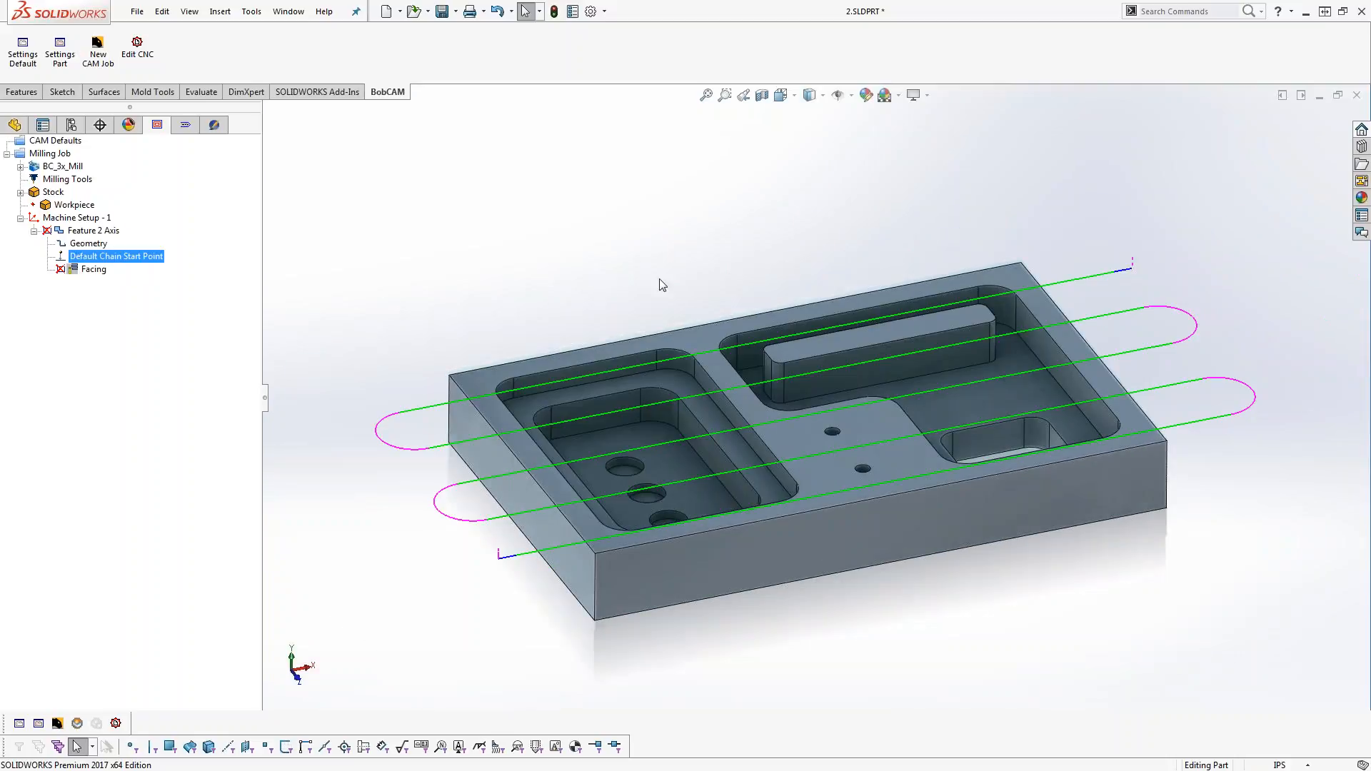
click(34, 230)
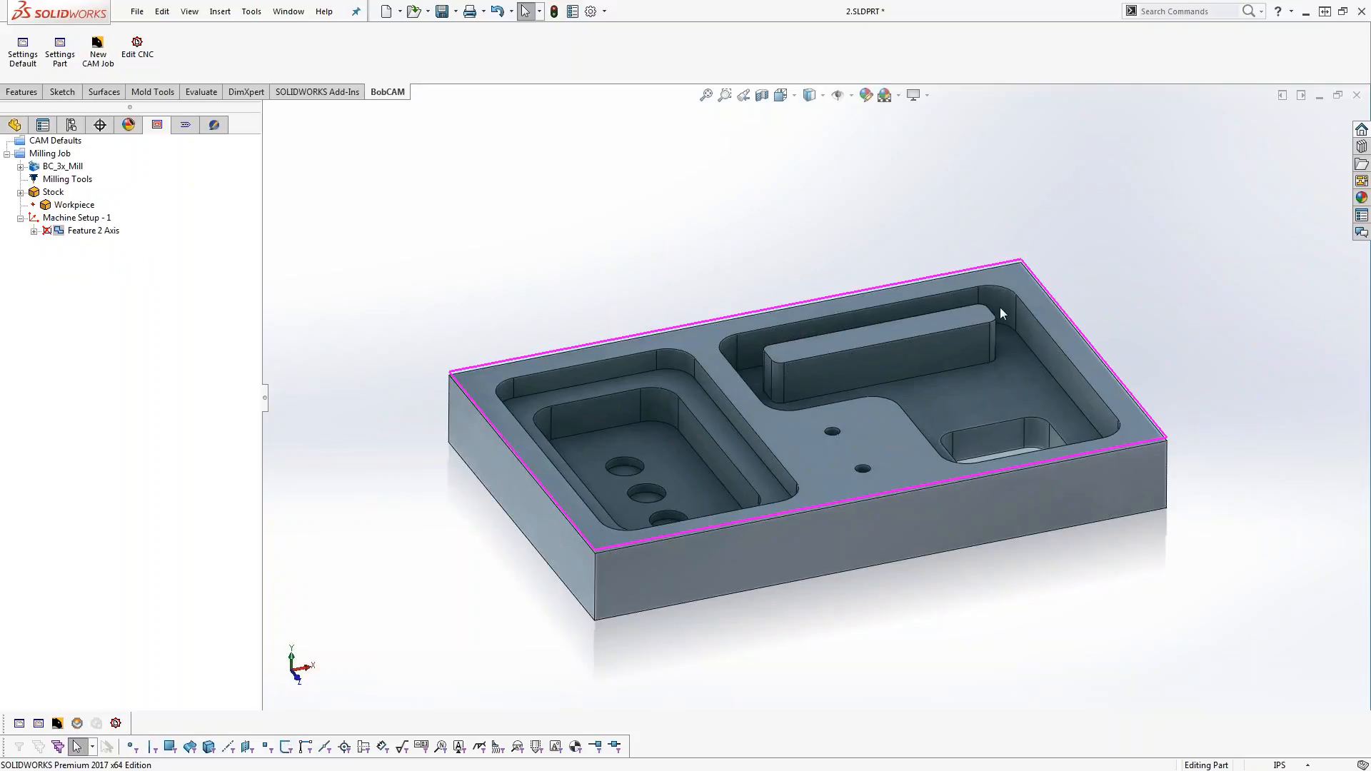
View the plate normal to its long front face and examine the raised bar's height above the plate's rim
middle_drag(773, 329, 908, 517)
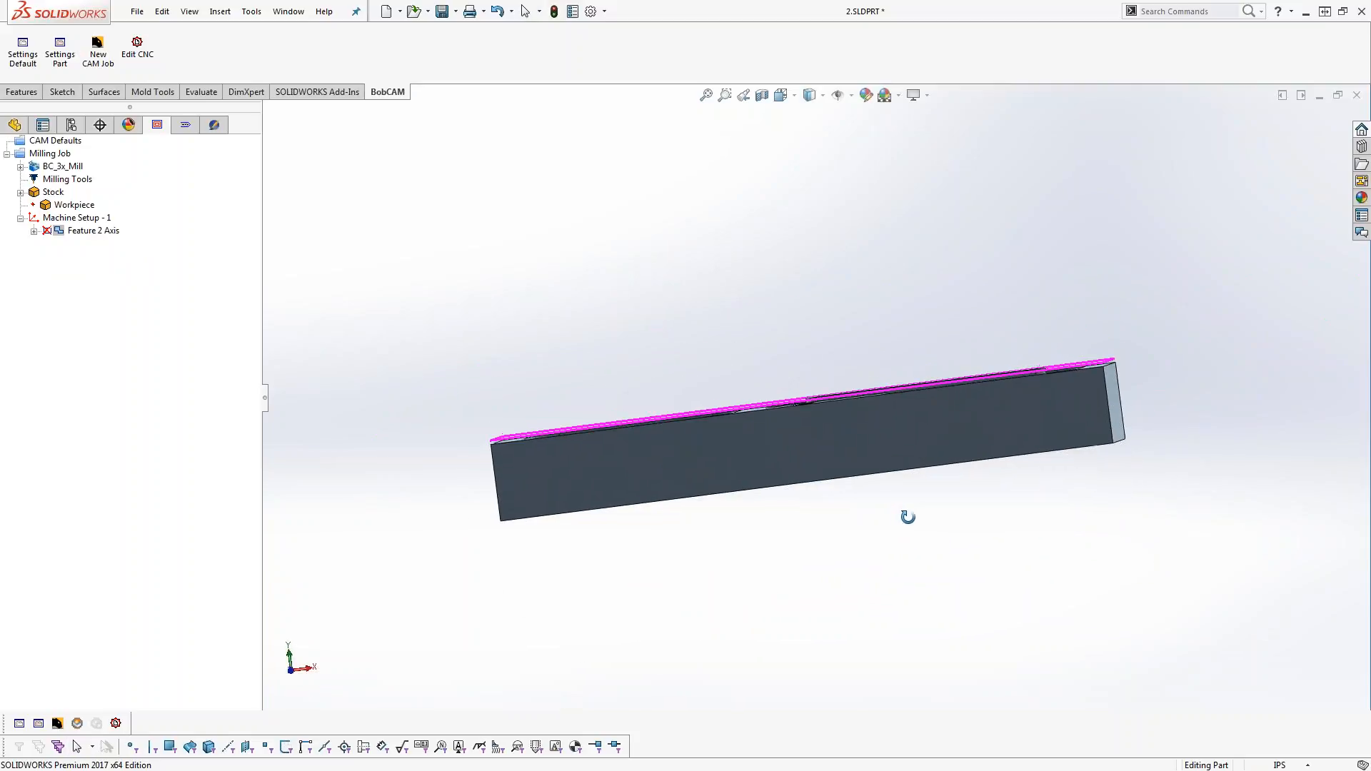
click(847, 446)
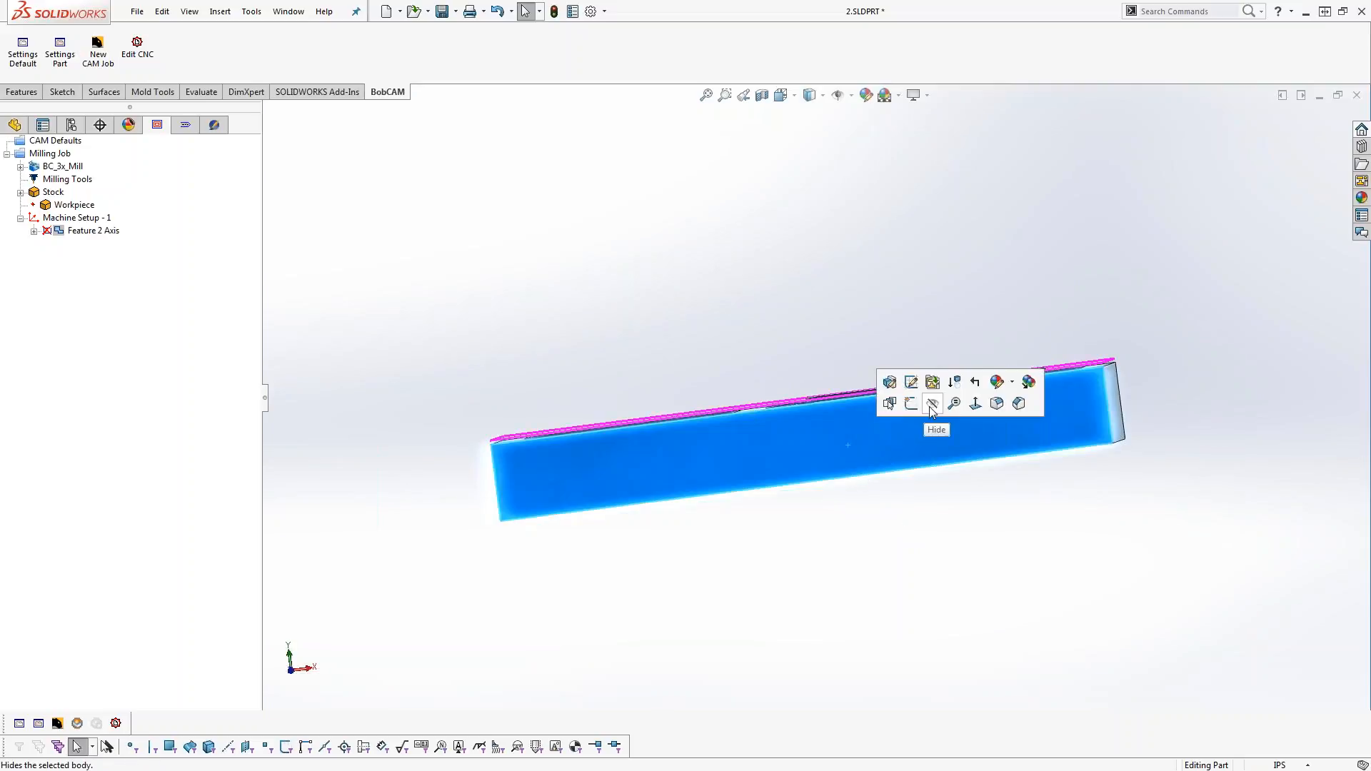
click(975, 406)
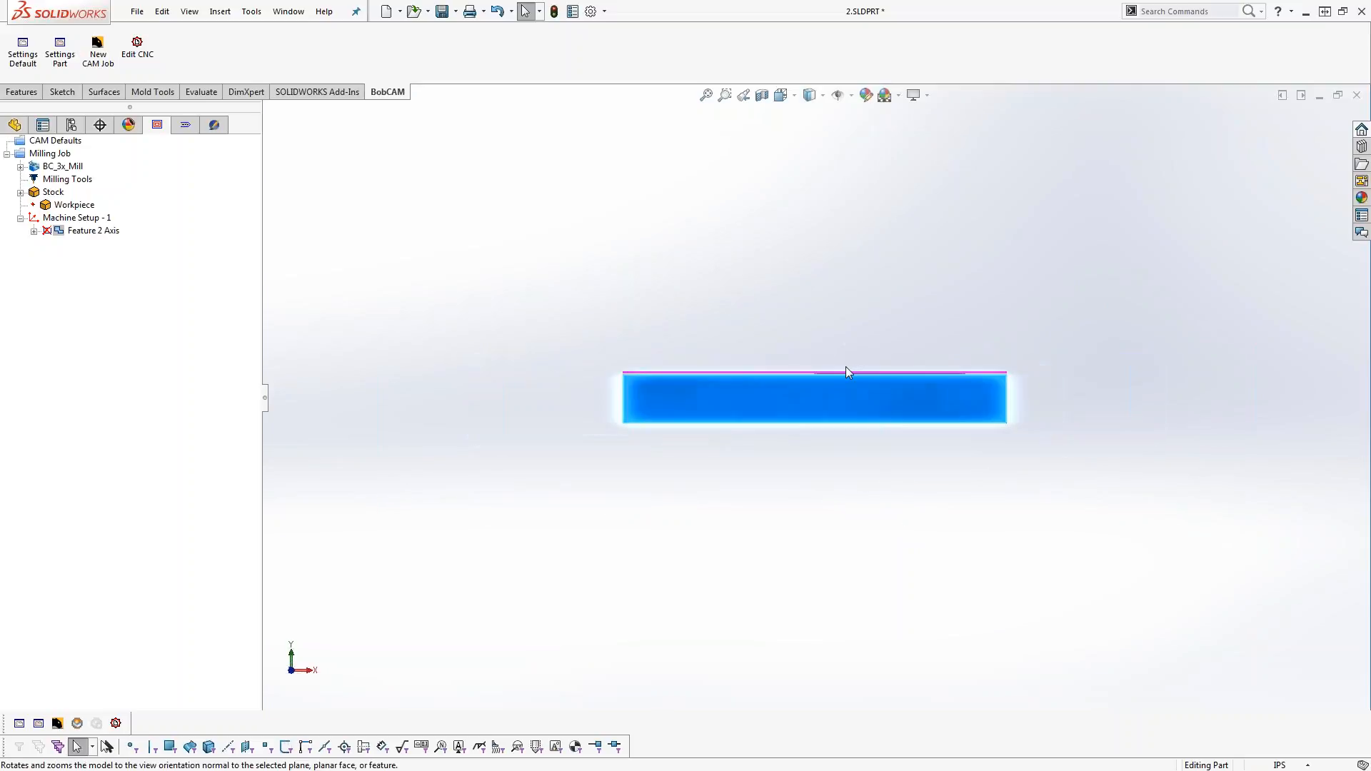
scroll(840, 386, down, 5)
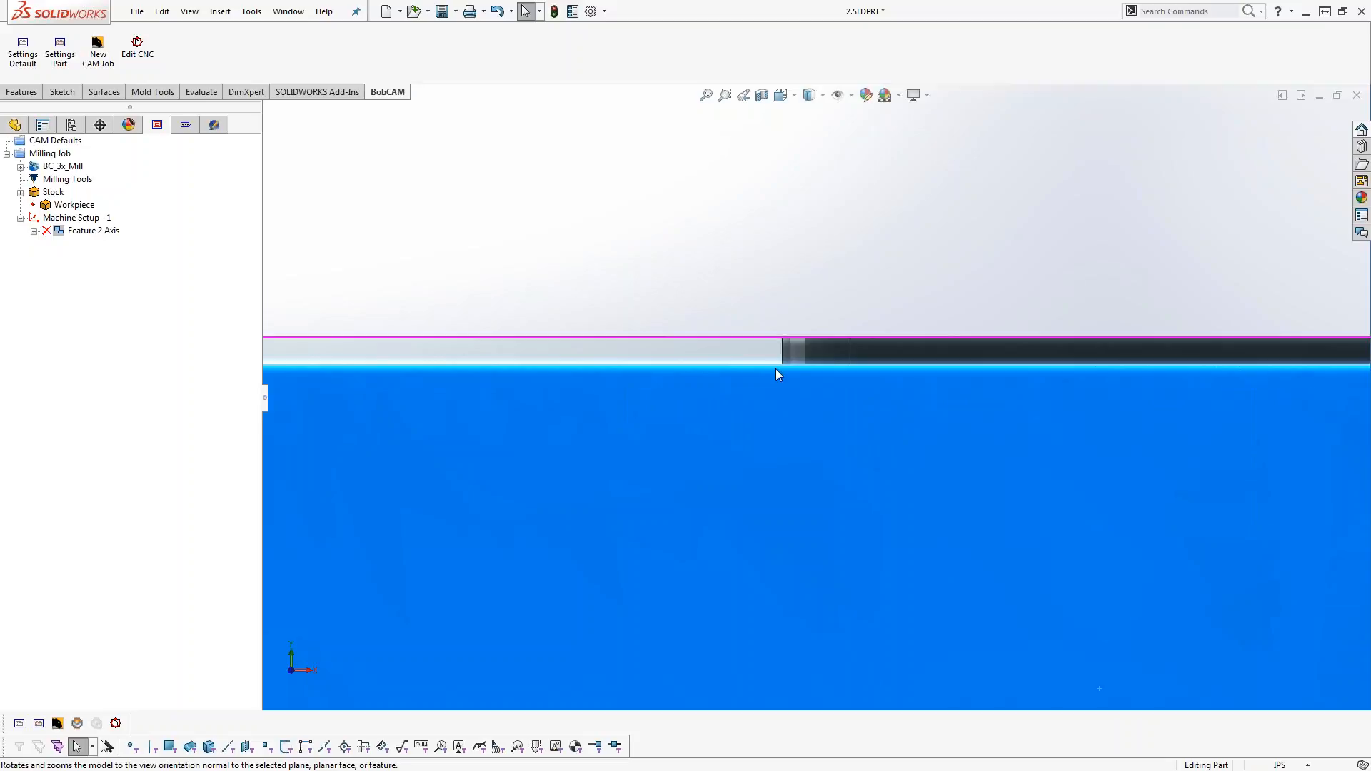
scroll(820, 366, up, 5)
middle_drag(802, 545, 857, 687)
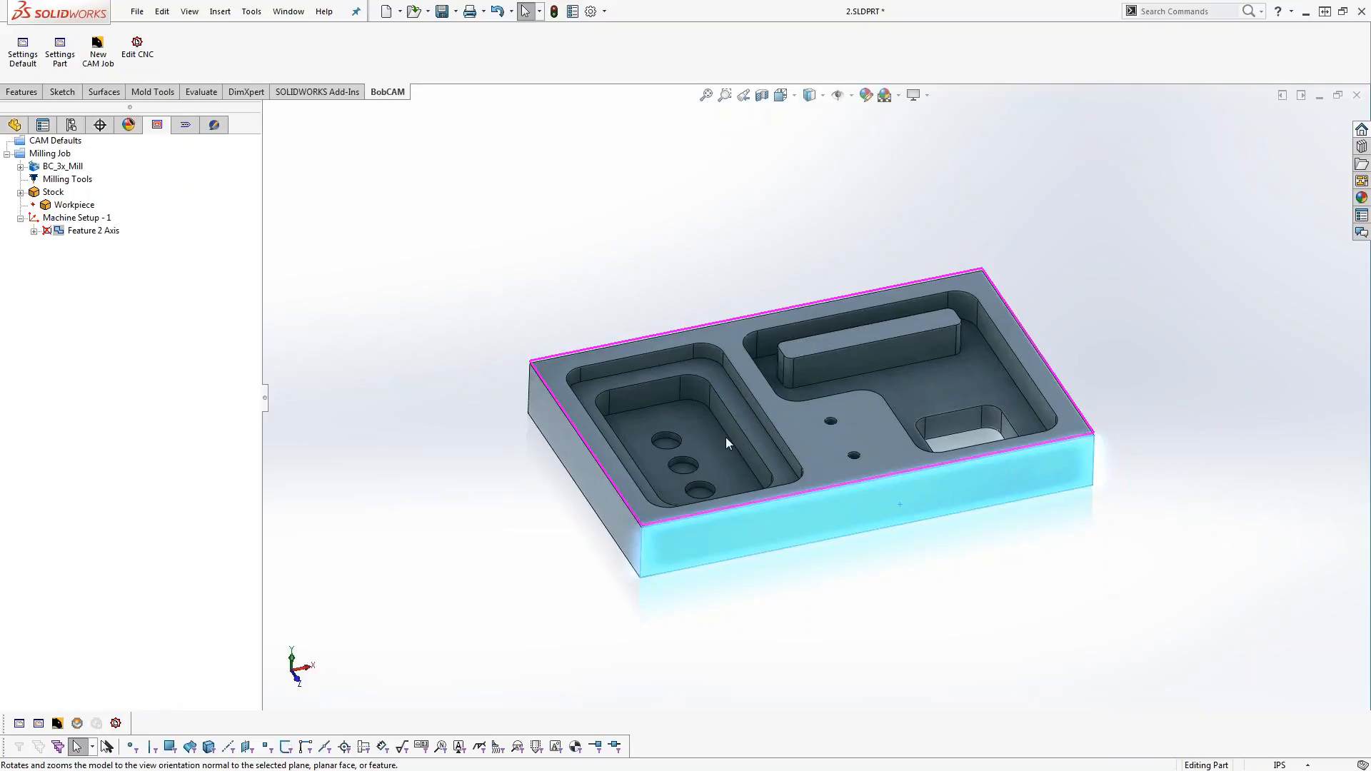
Start a second Mill 2 Axis feature under Machine Setup - 1 with the tangent edges around the raised bar's top as geometry
click(93, 230)
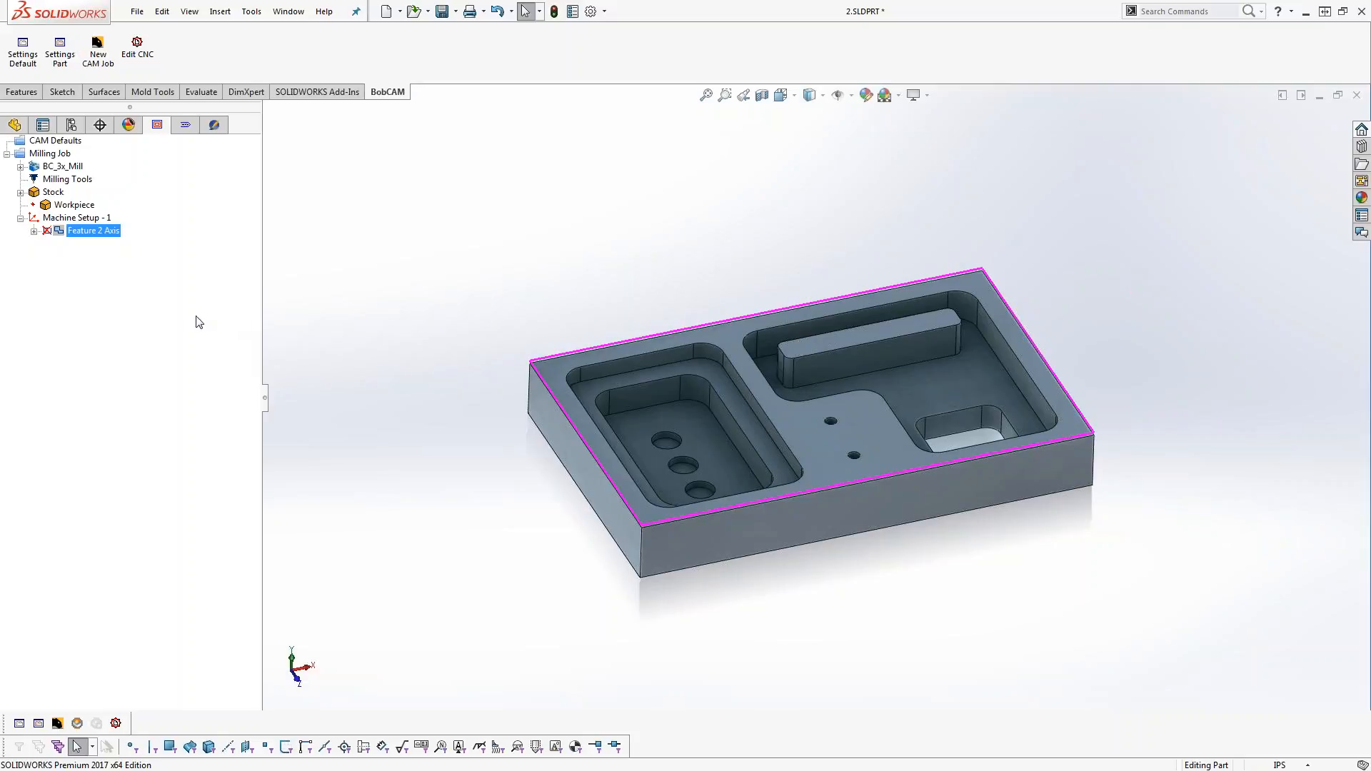
right_click(92, 218)
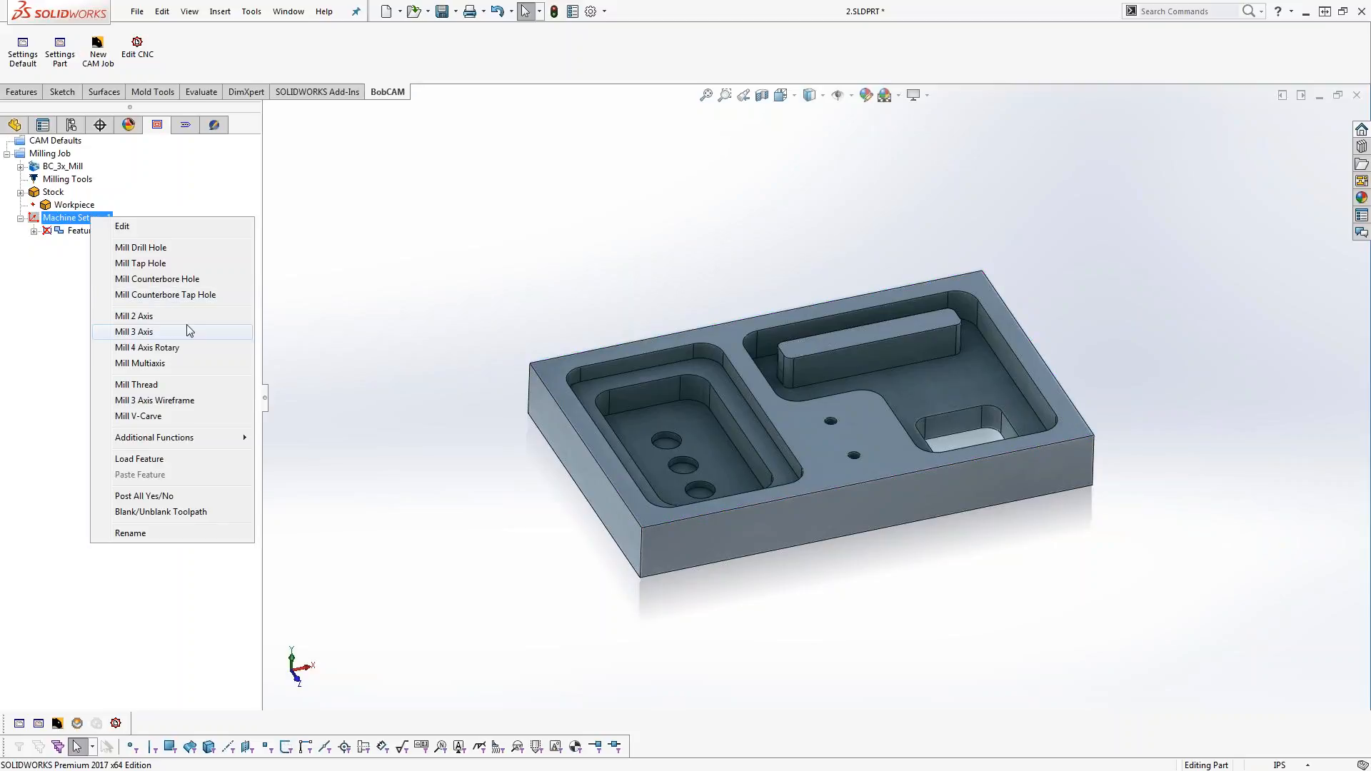
click(187, 319)
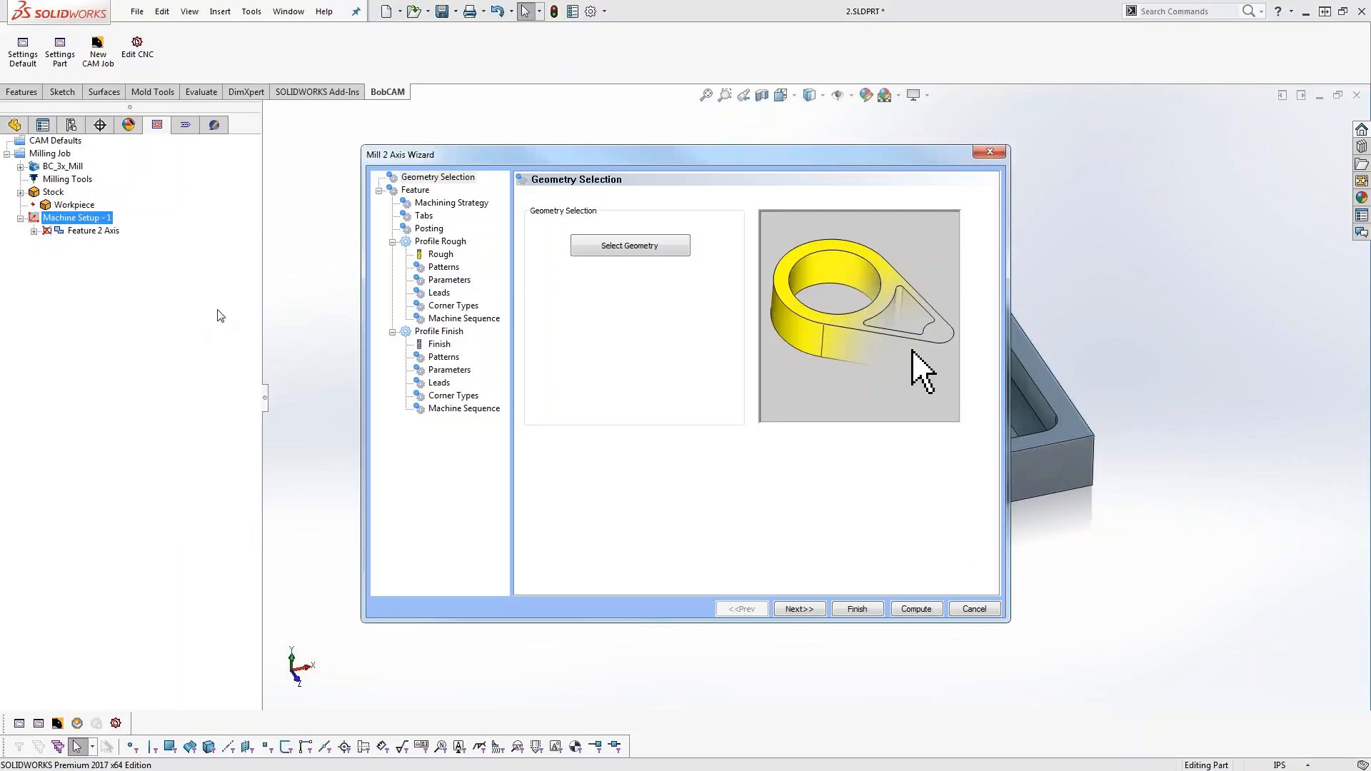
click(609, 254)
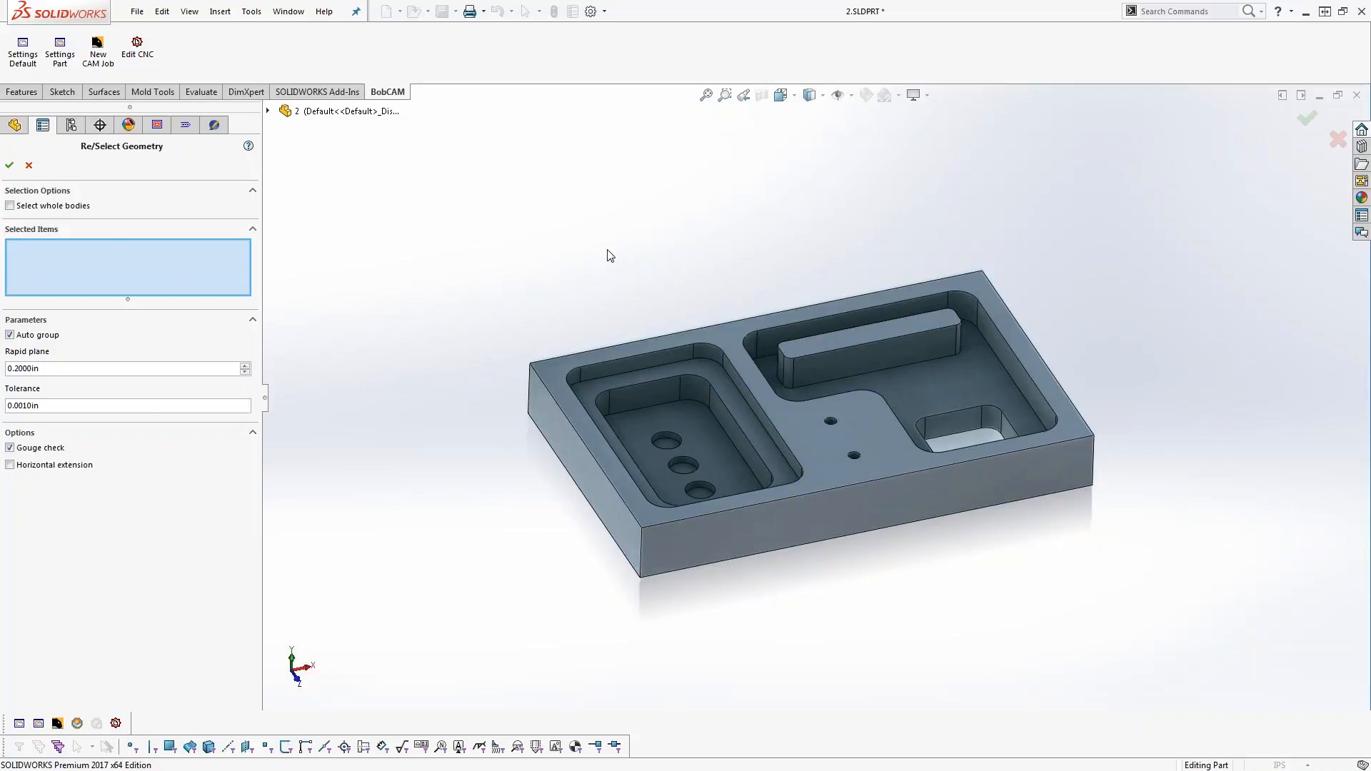
right_click(812, 361)
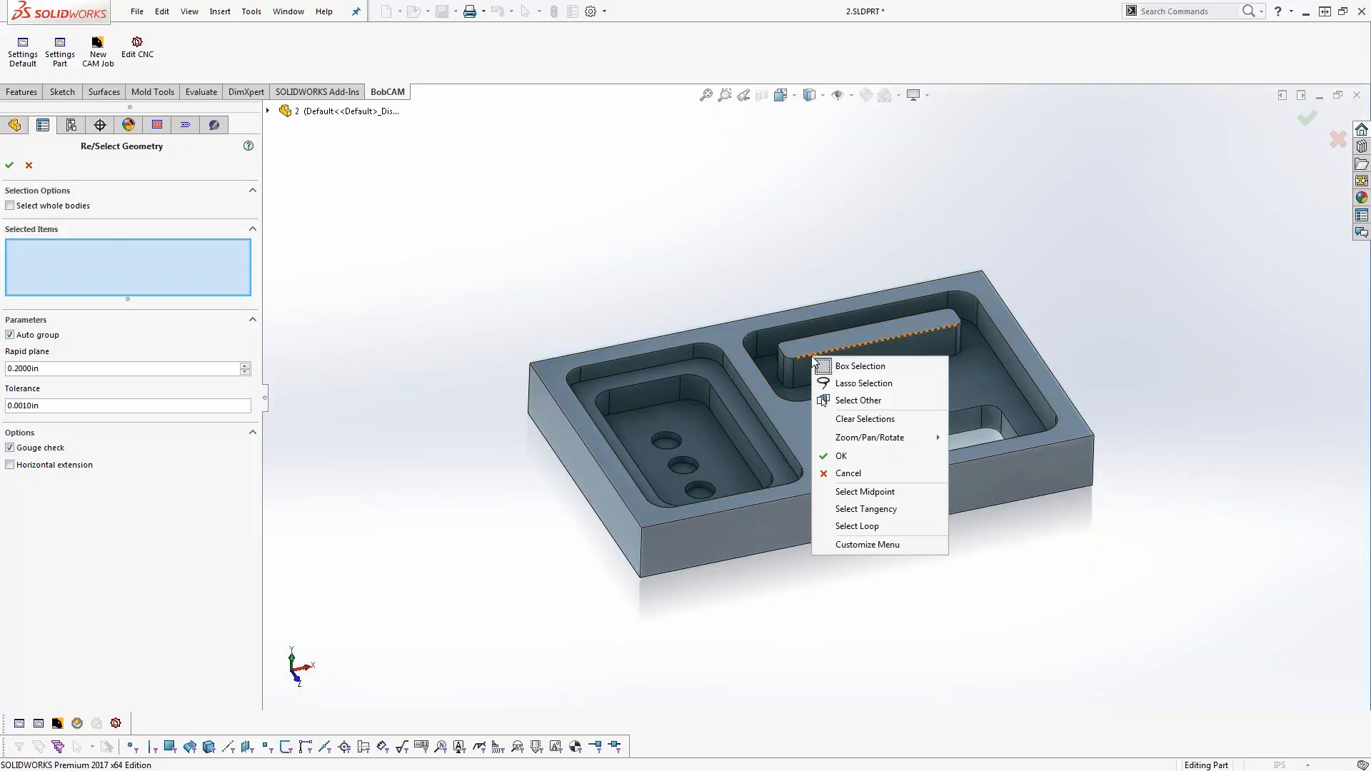
click(901, 511)
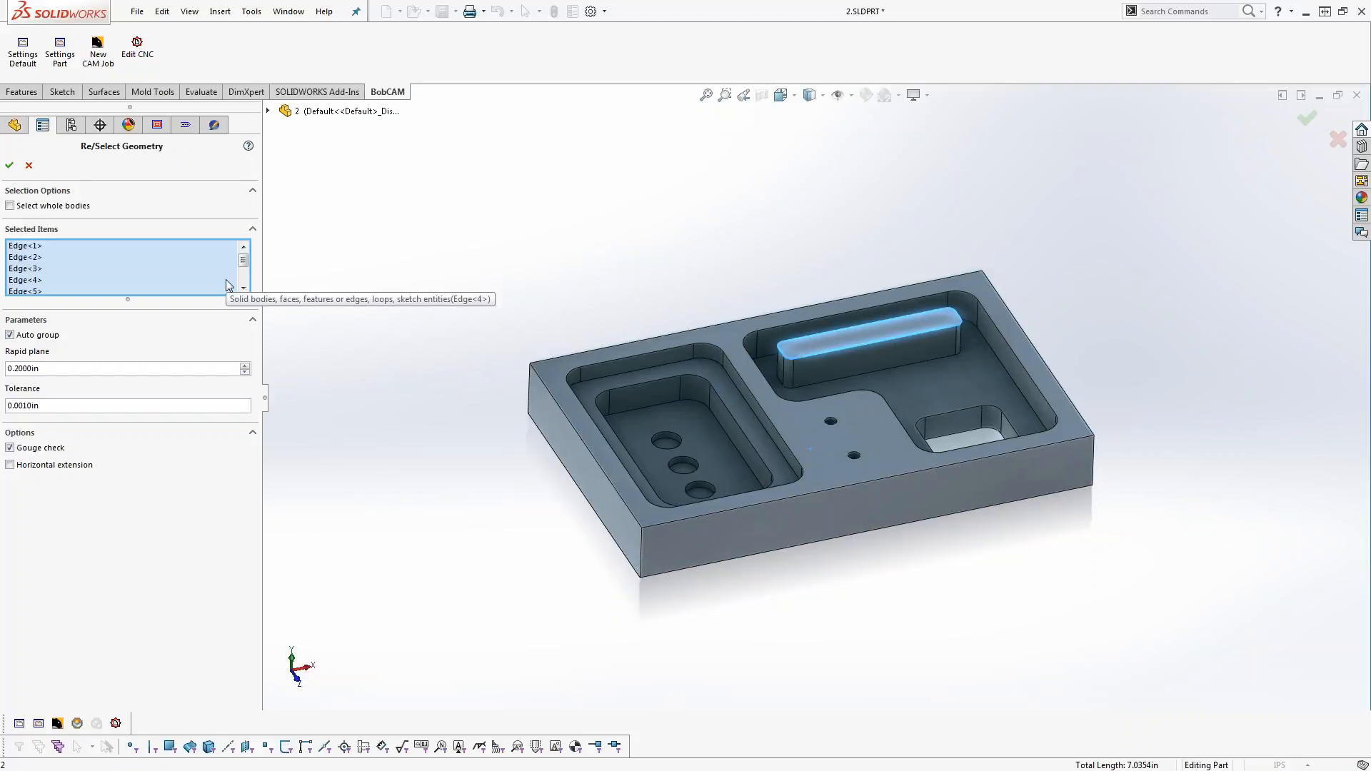
click(9, 167)
Set the new feature's machining strategy template to Pocketing and keep only the Pocket operation
click(451, 203)
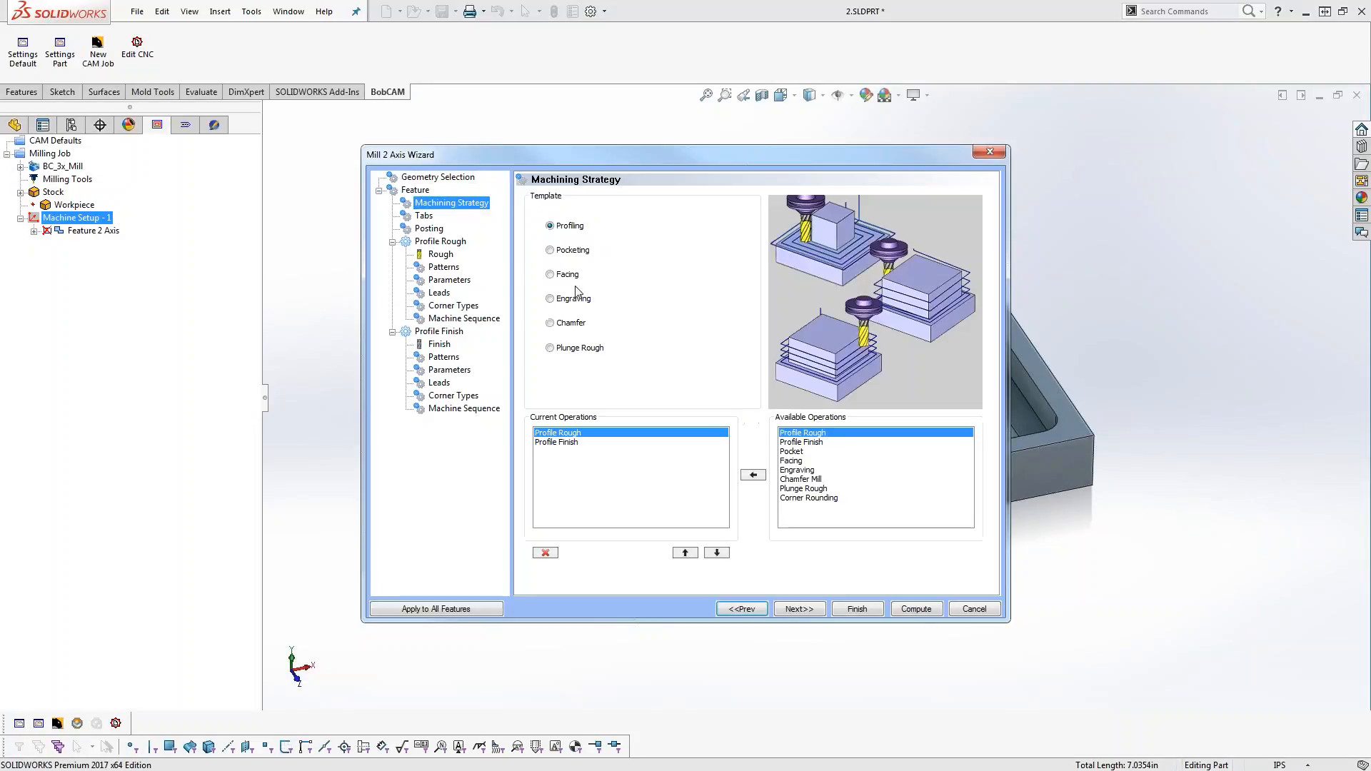
click(564, 250)
click(572, 443)
click(545, 553)
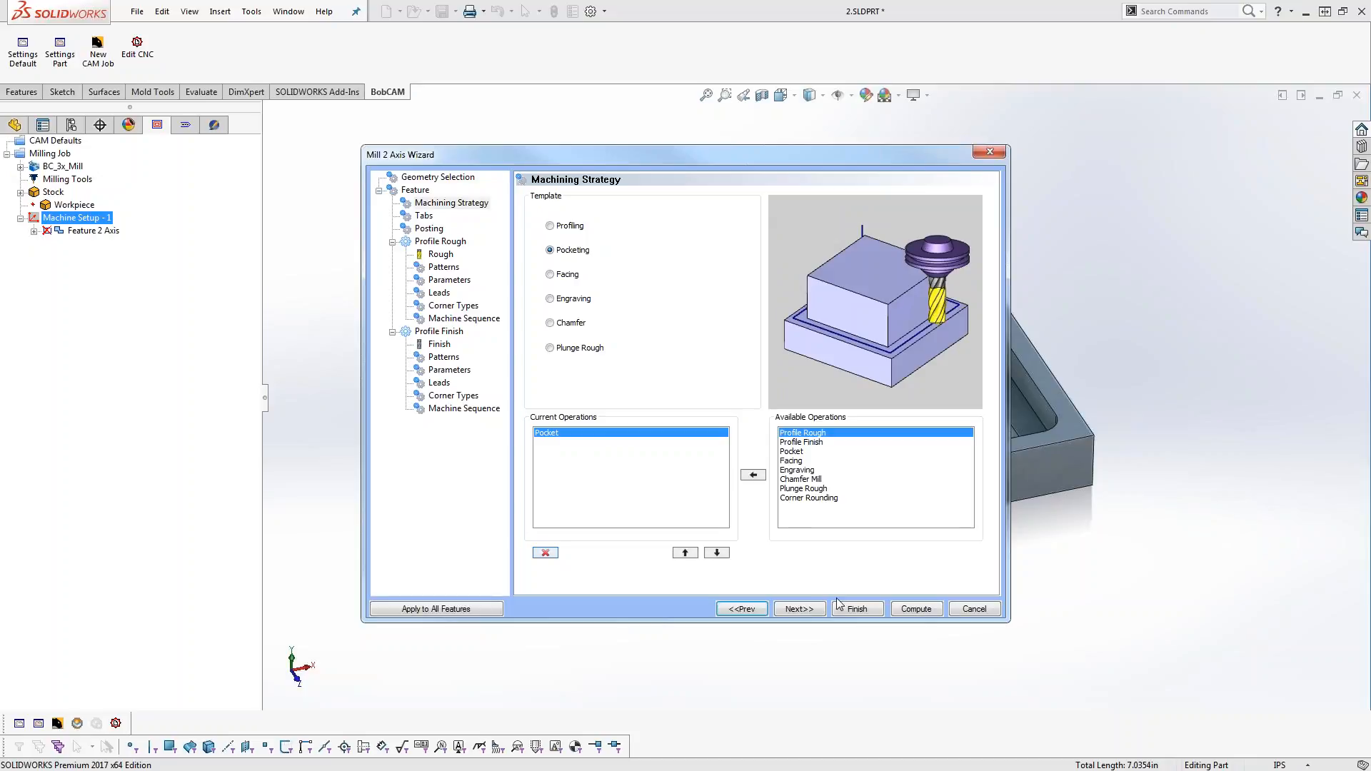
click(799, 609)
Set the pocket's rough tool diameter to 0.5, choose the Advanced Pocket pattern without adaptive roughing, and compute the toolpath
click(441, 255)
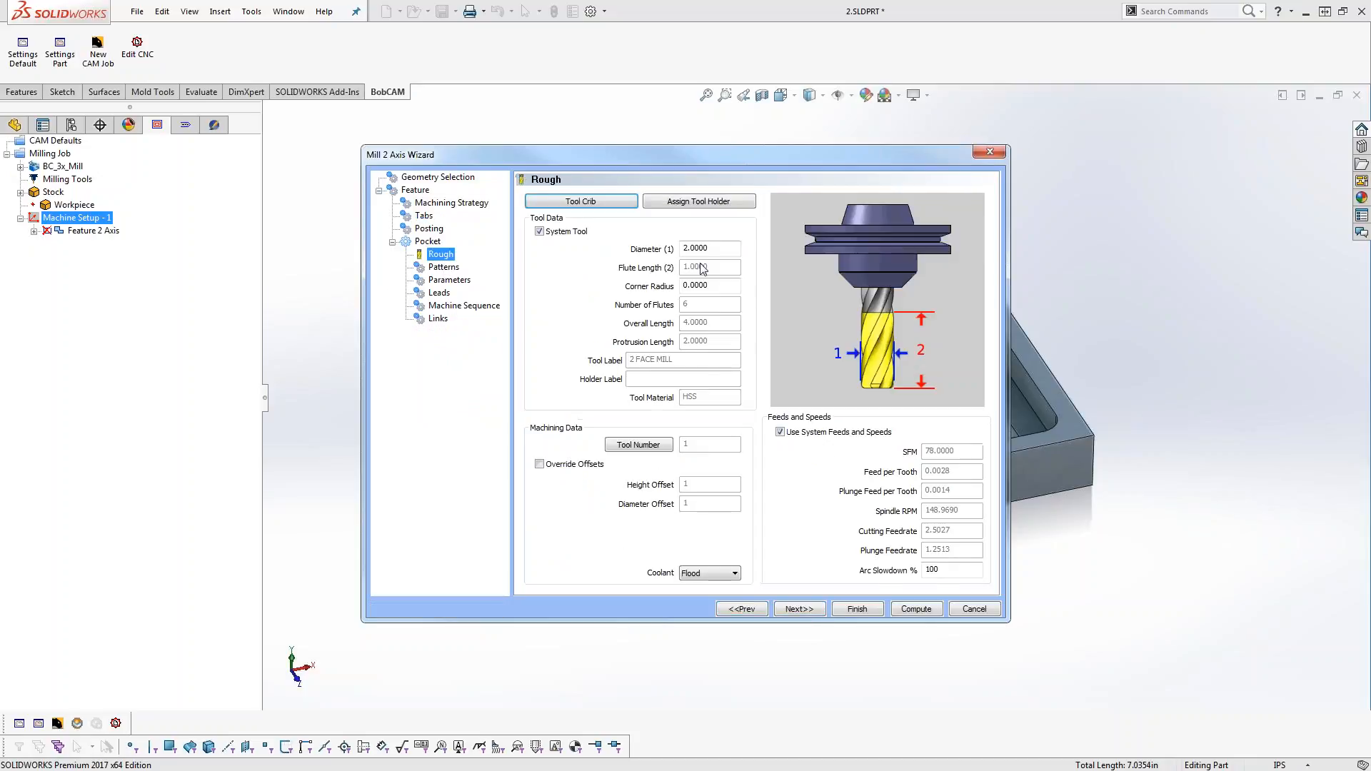
text(.5)
click(443, 267)
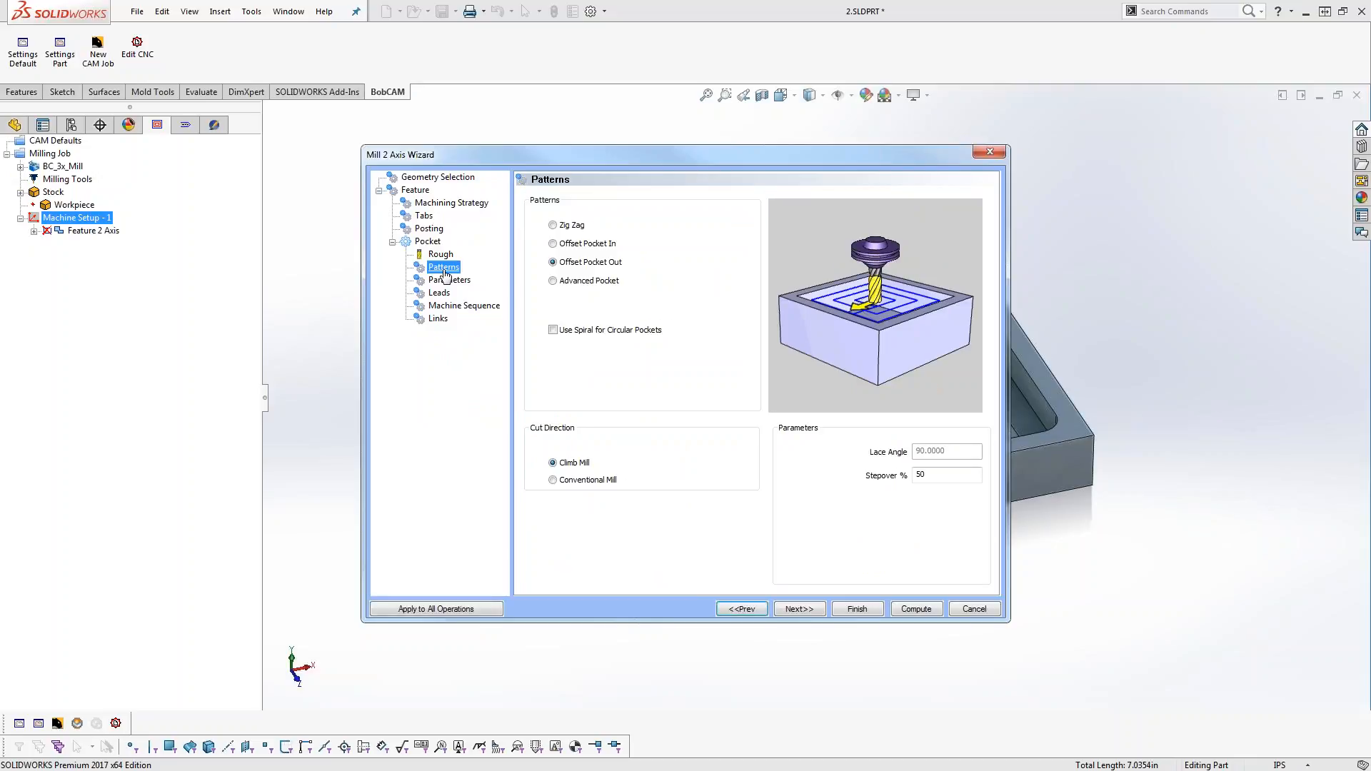
click(552, 281)
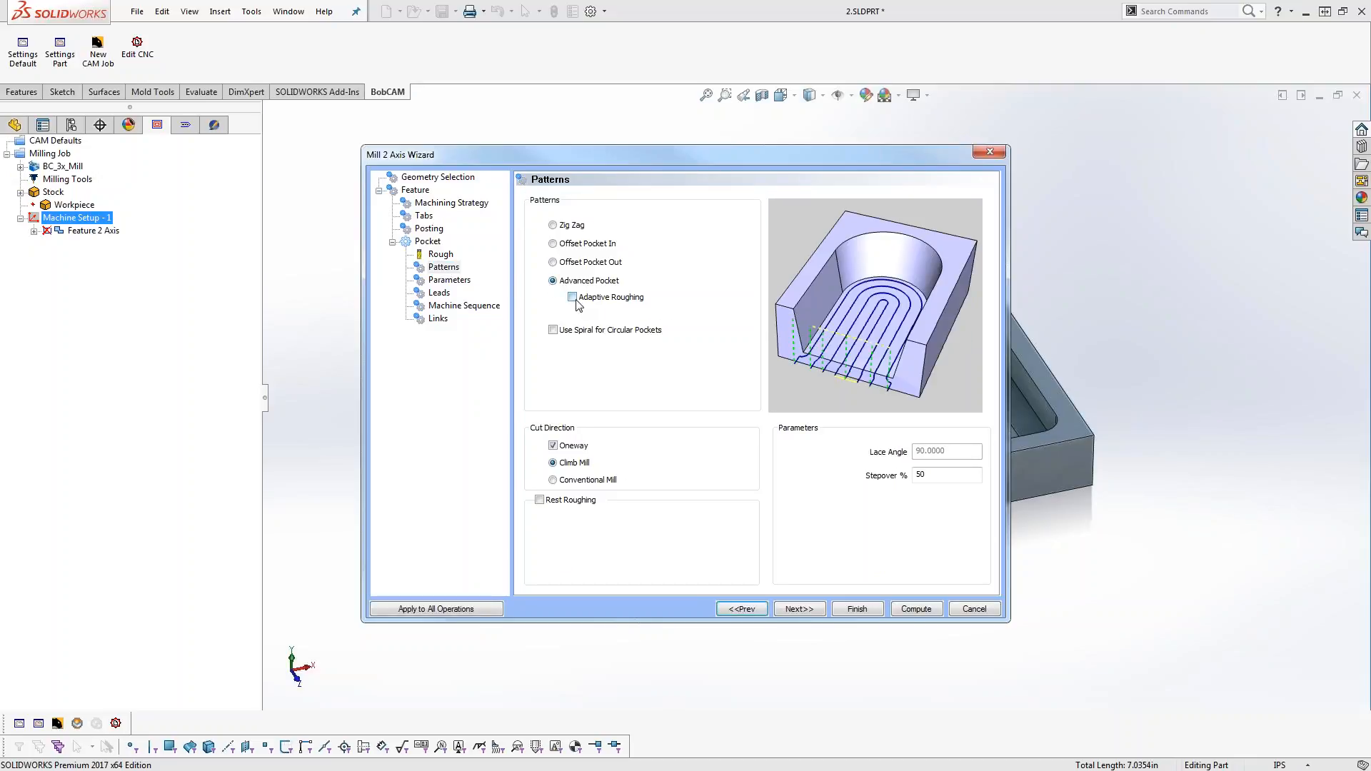
click(918, 609)
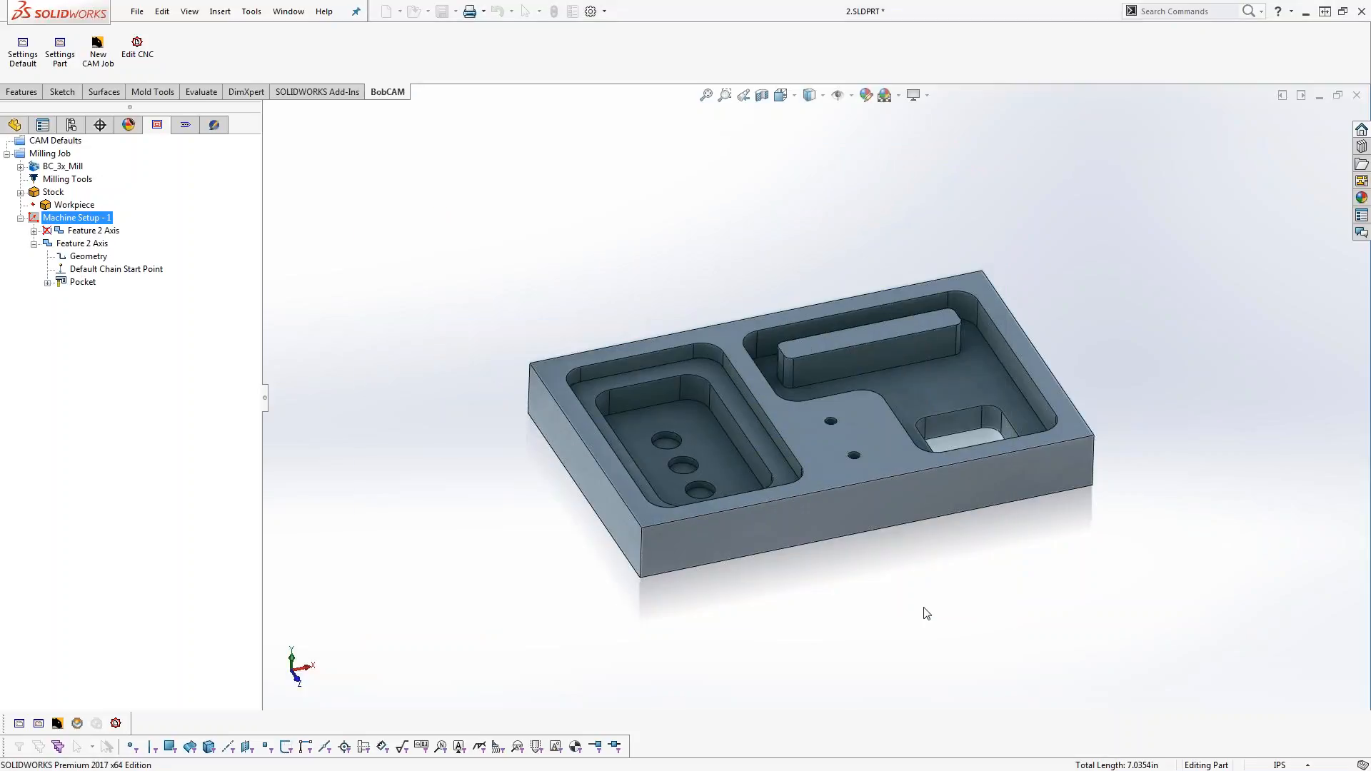
Highlight the geometry of the new pocket feature on the model and select the feature
click(89, 257)
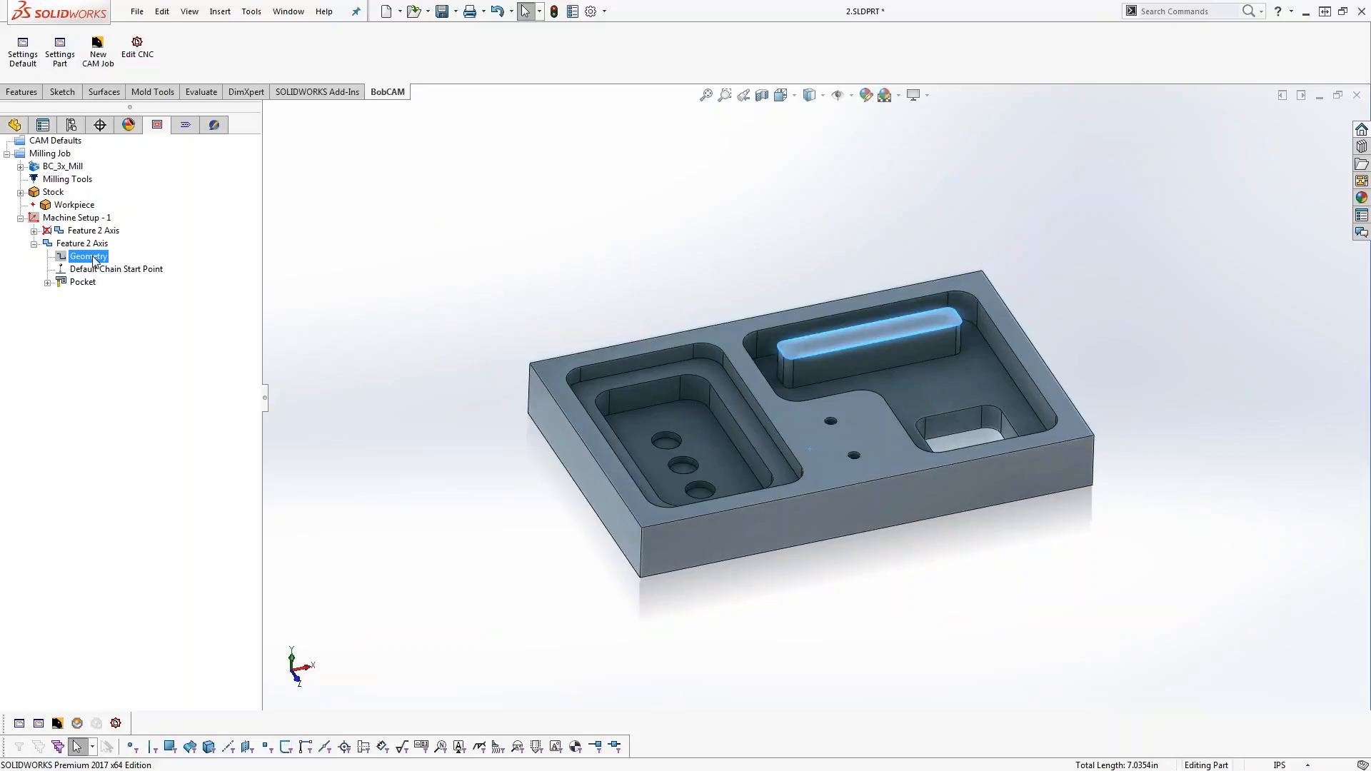
click(100, 244)
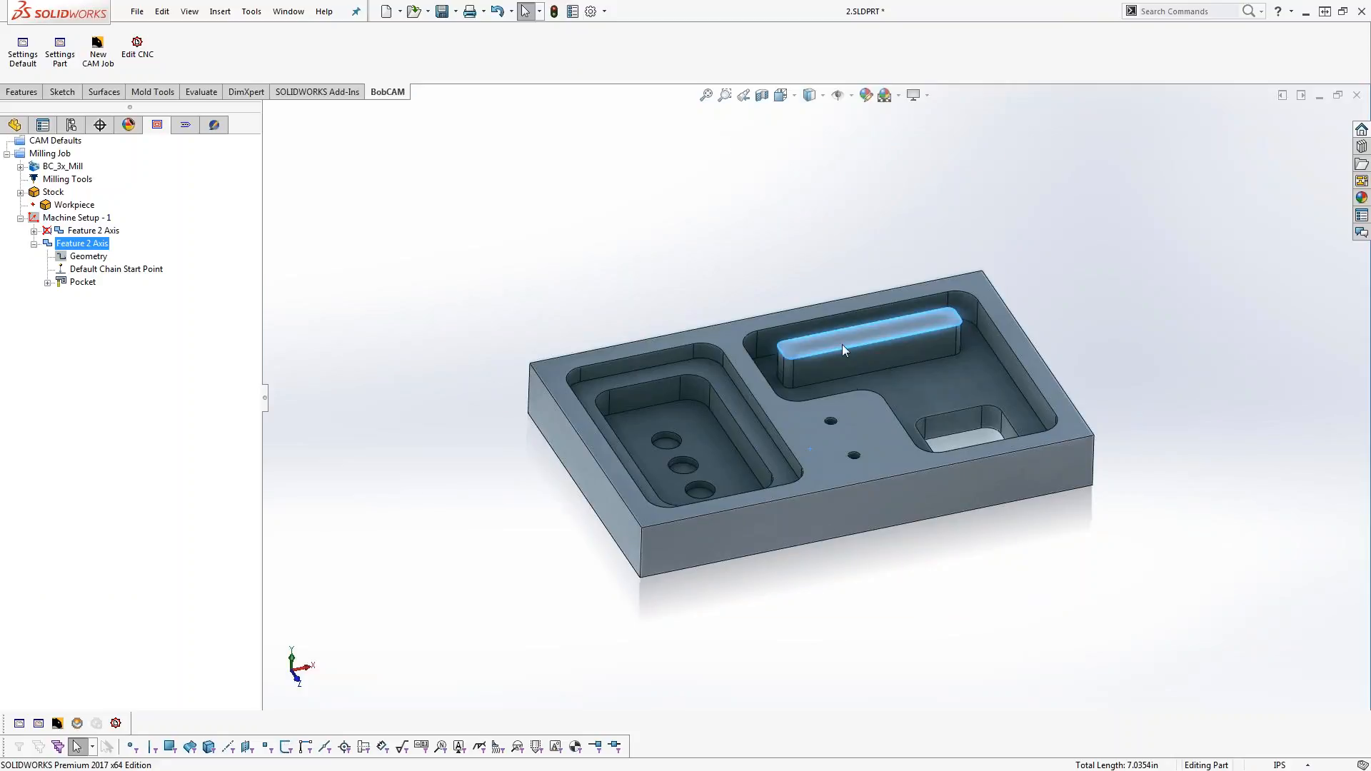
Reselect the pocket feature's geometry, adding the four outer edges of the plate's top face to the raised bar's edges
click(89, 257)
right_click(92, 258)
click(157, 266)
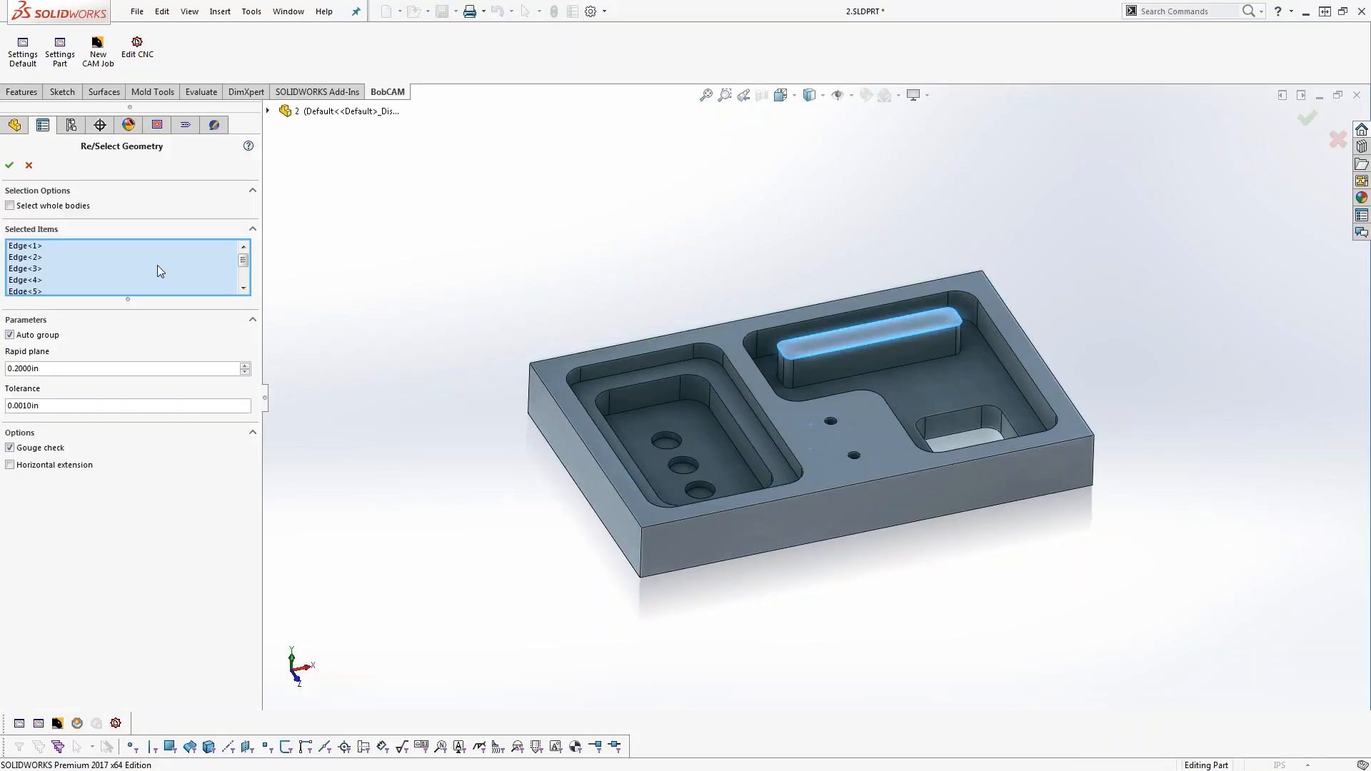
click(570, 426)
click(564, 357)
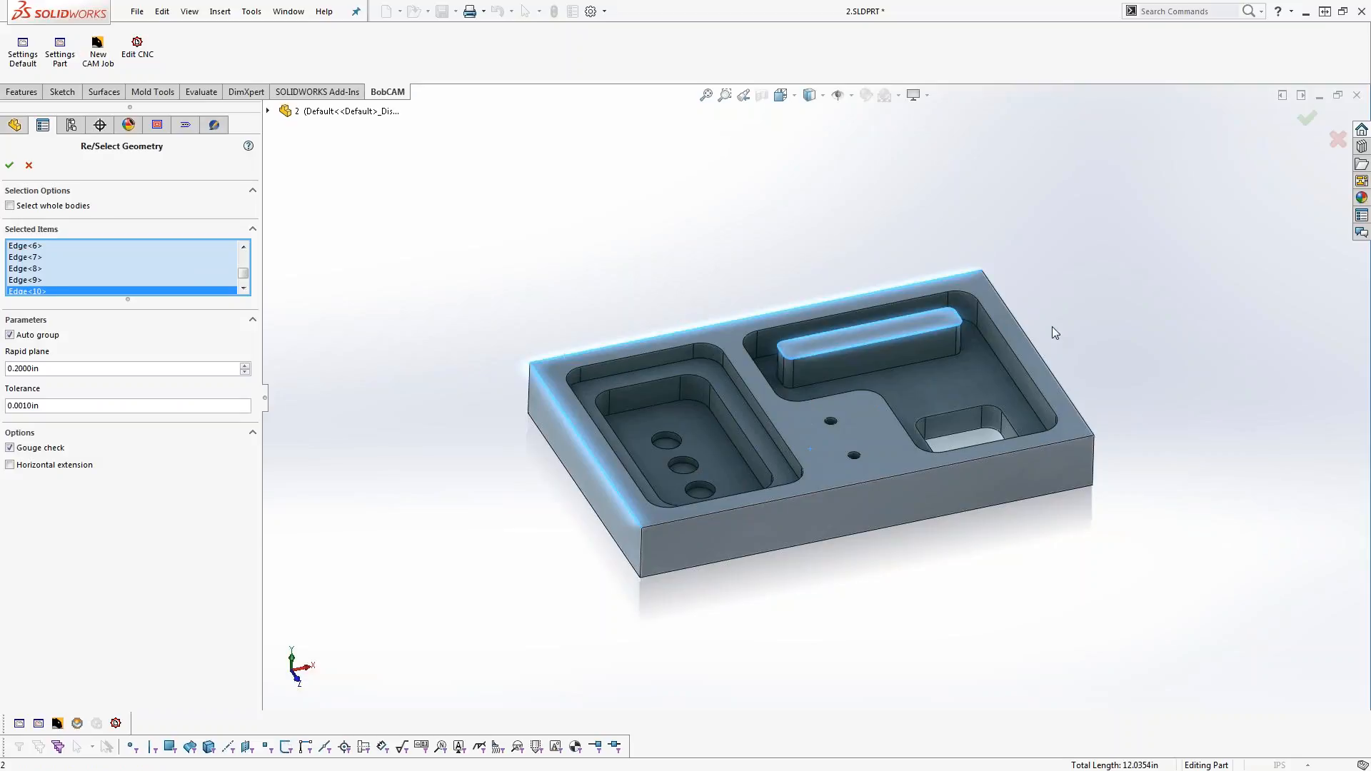
click(1026, 330)
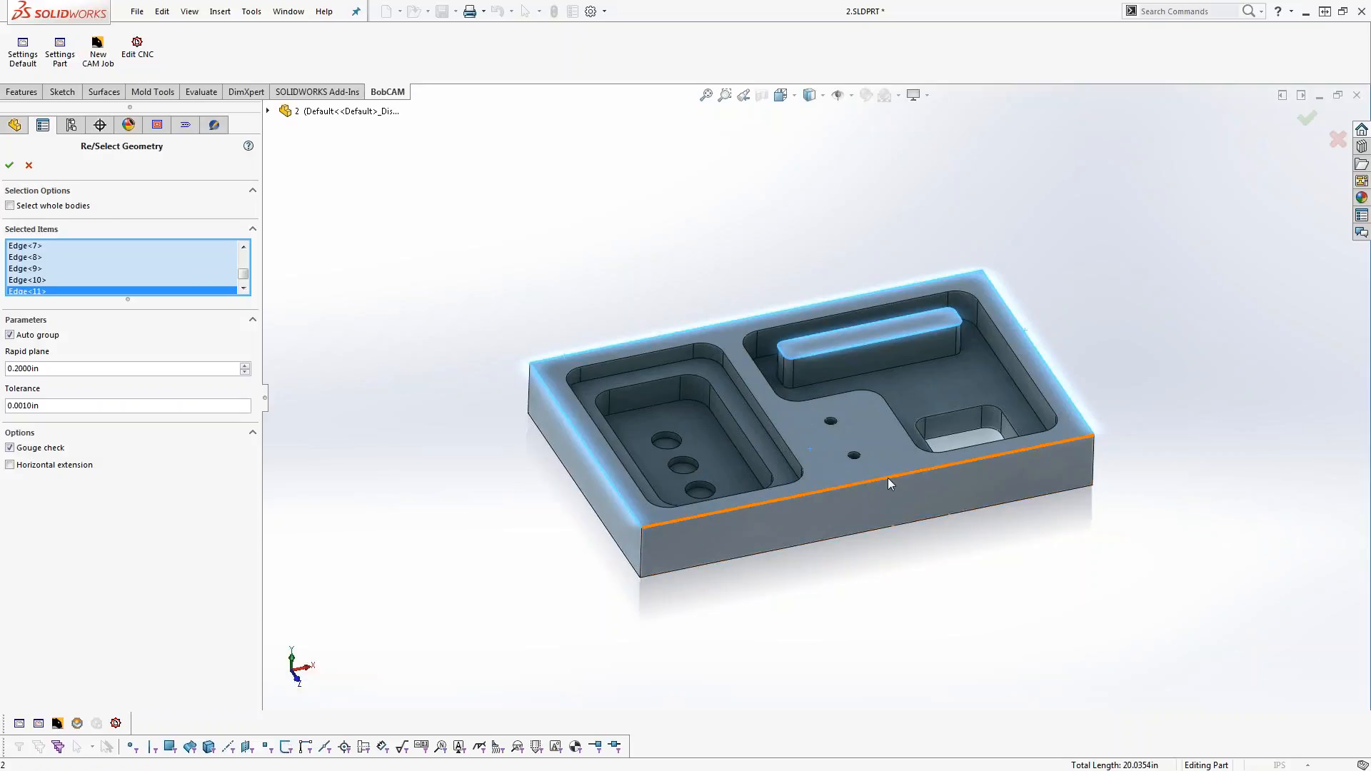
click(898, 481)
click(10, 165)
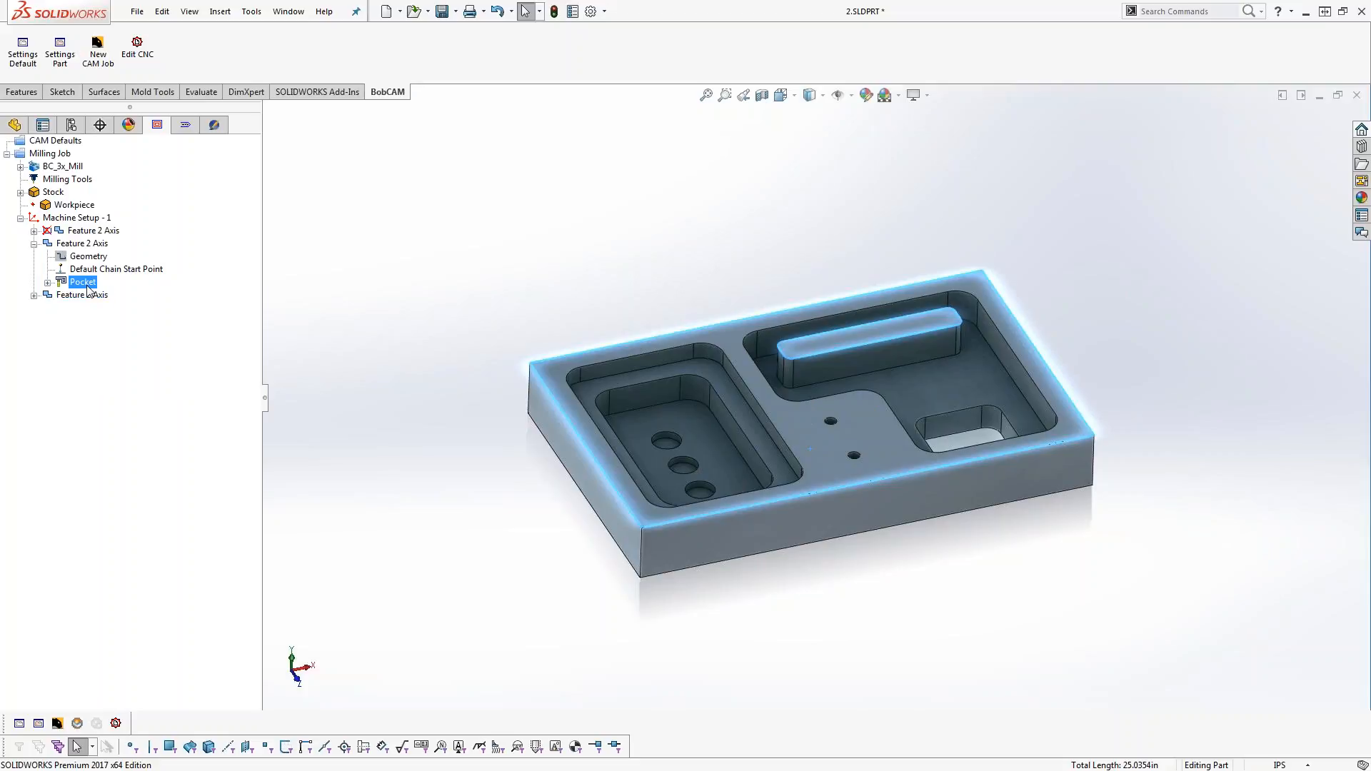
Compute the toolpath of the plate-outline pocket and check the geometry of both pocket features
click(34, 295)
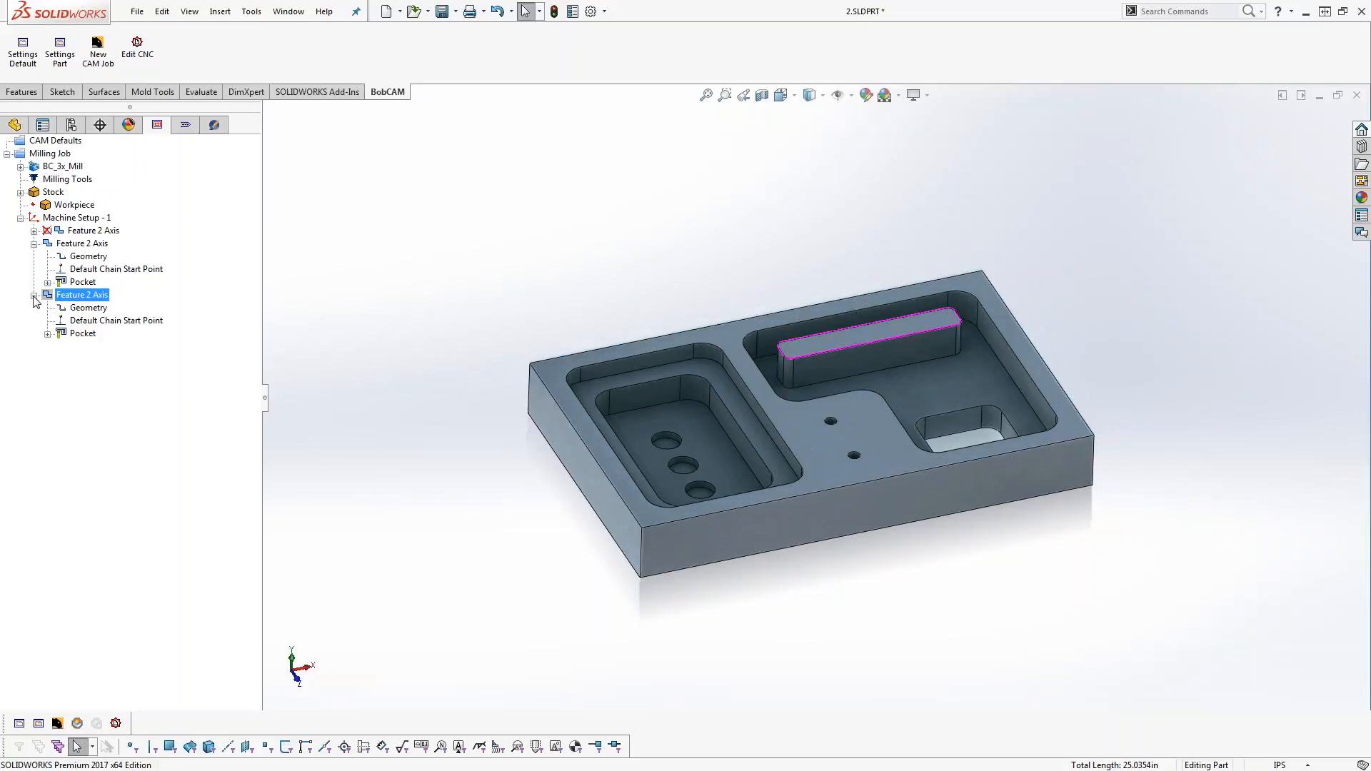
click(83, 334)
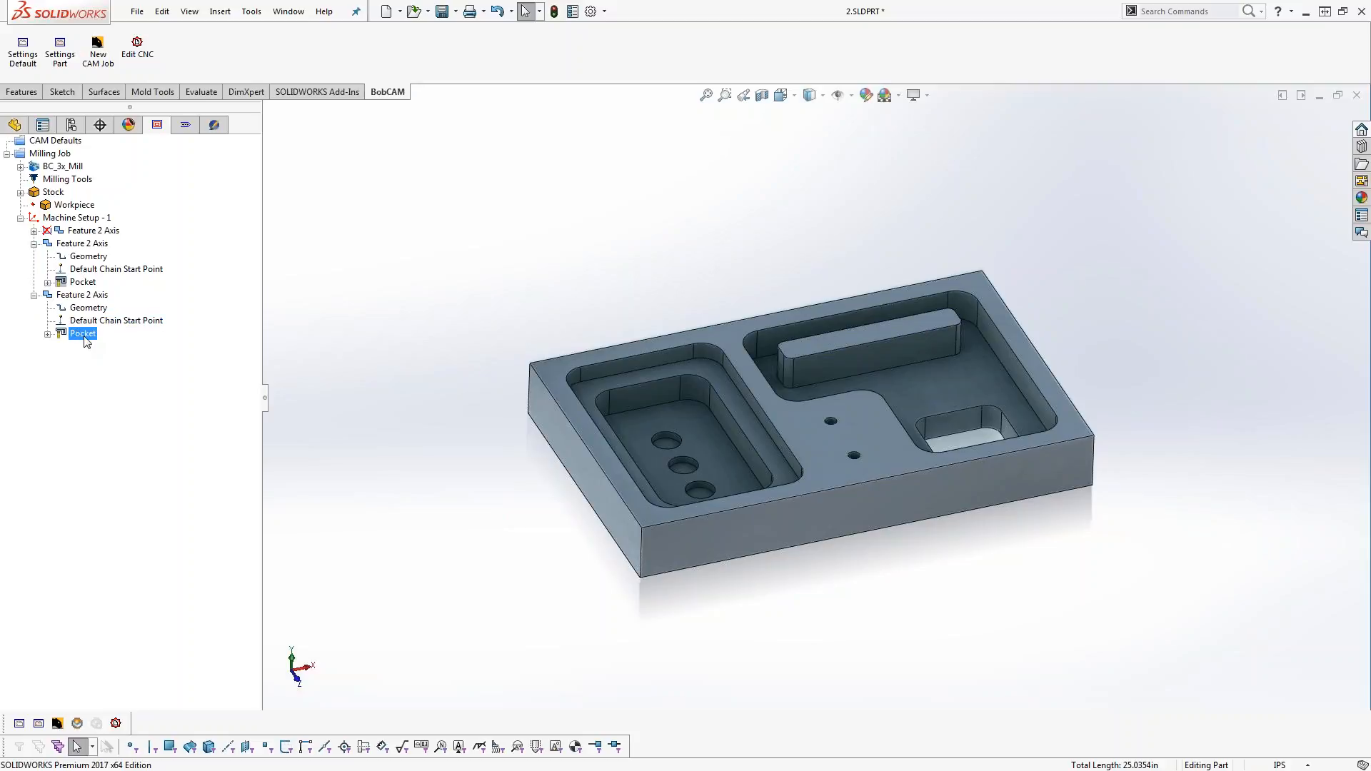
right_click(90, 282)
click(143, 305)
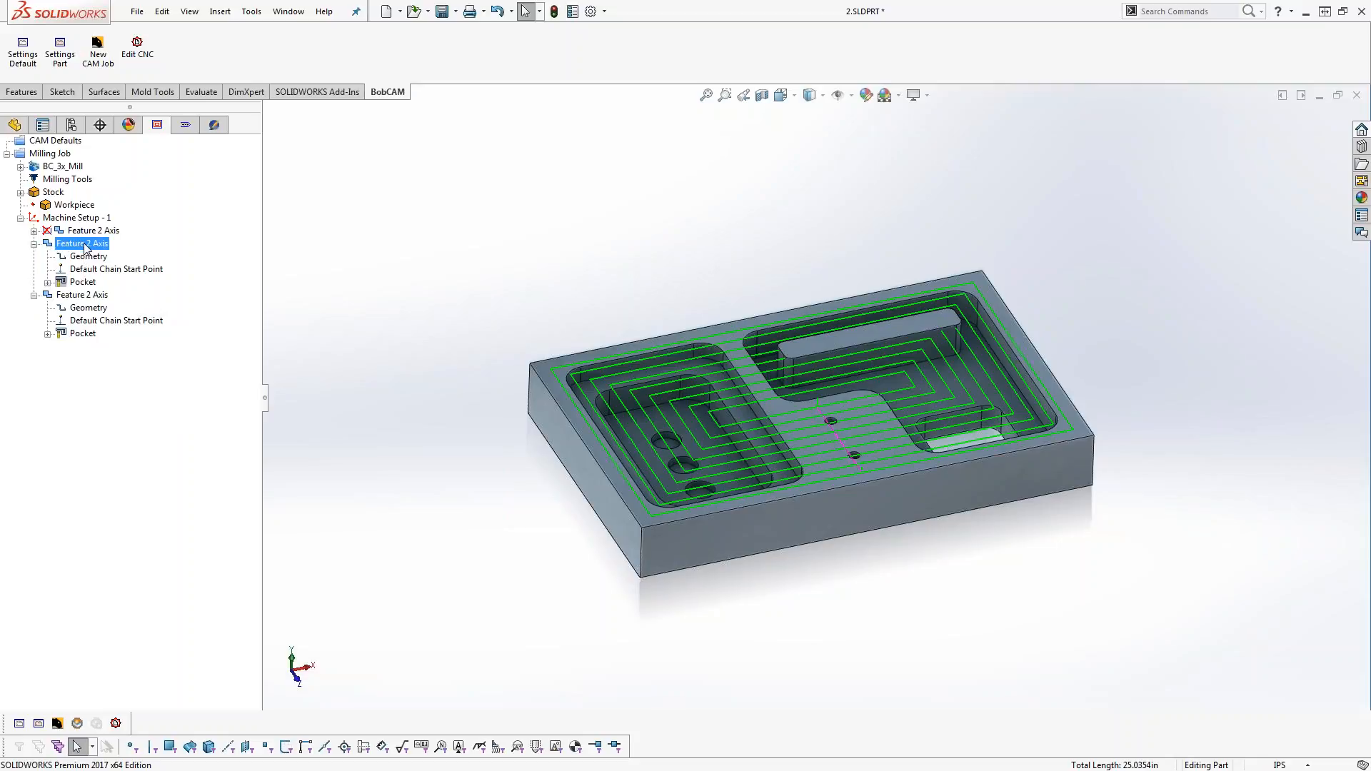
click(83, 296)
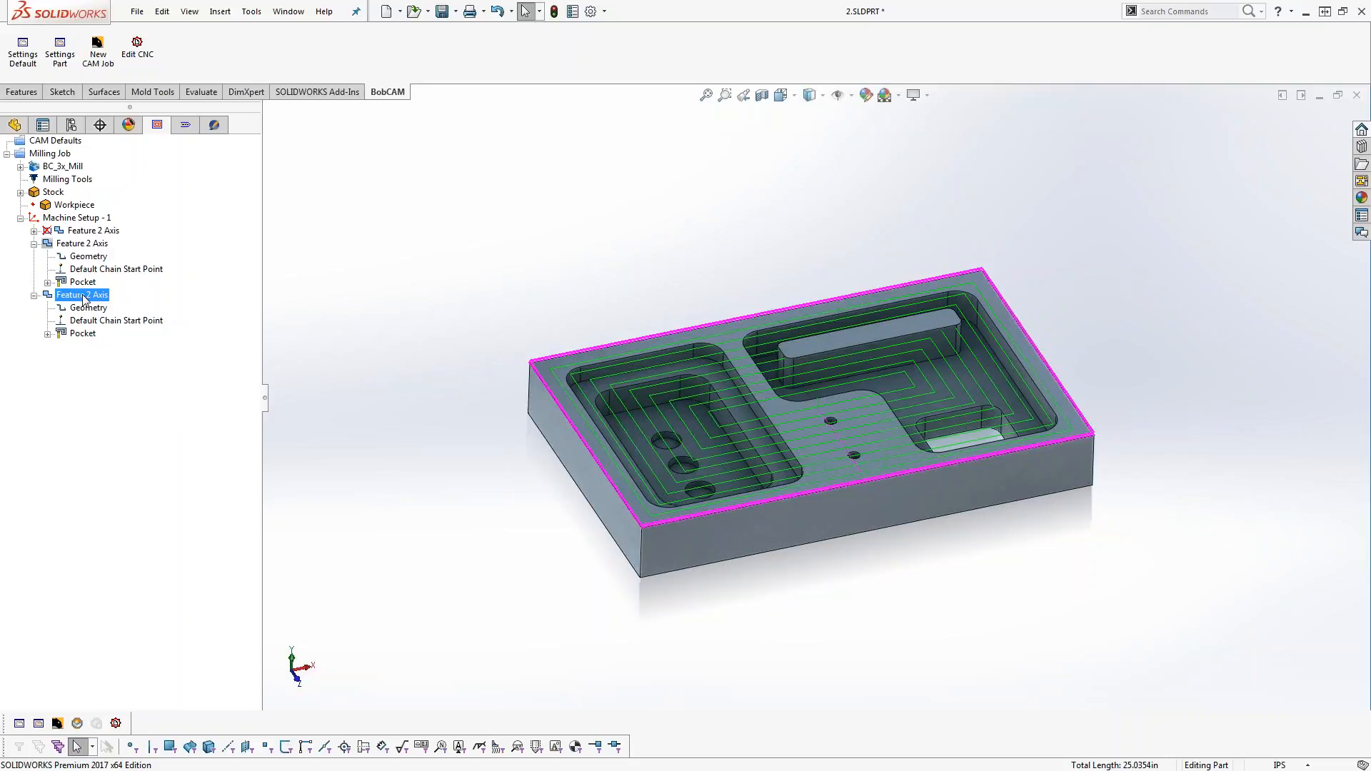
click(86, 320)
right_click(81, 333)
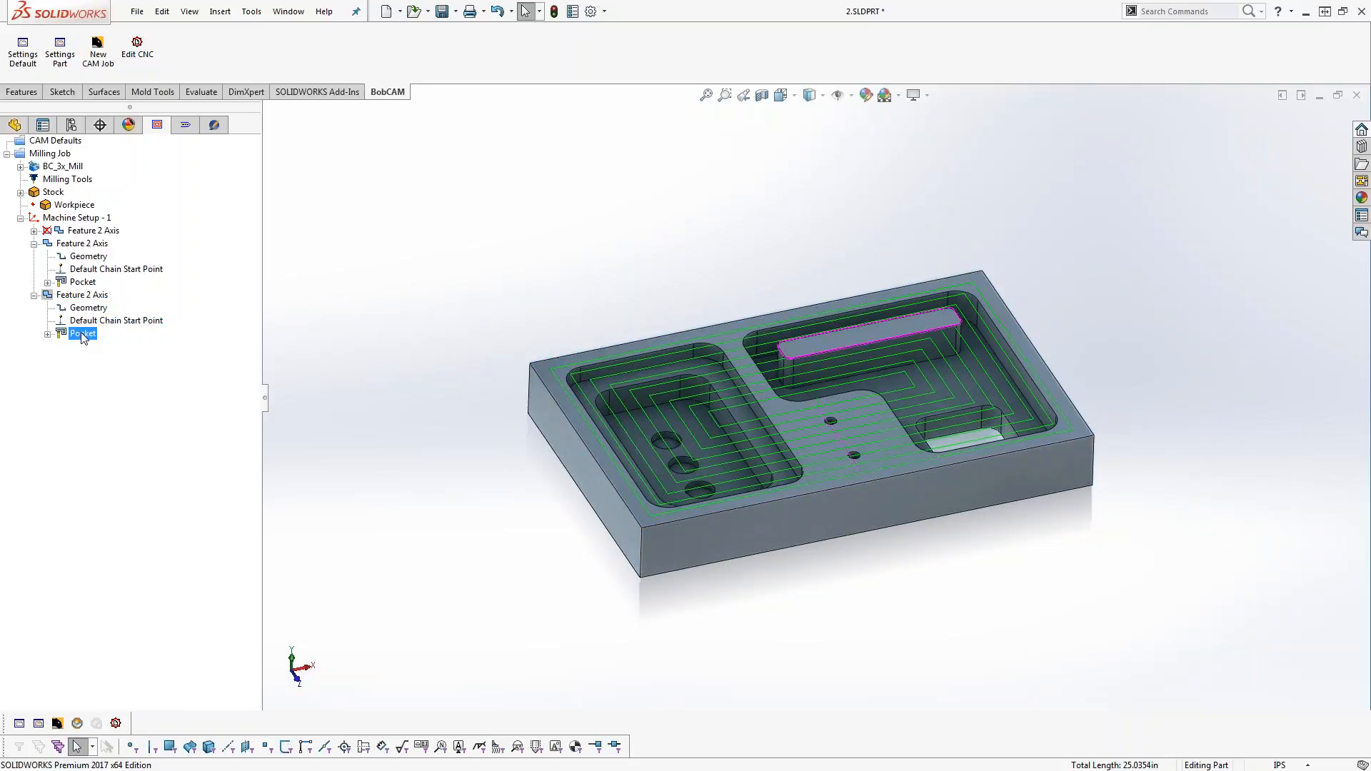
click(183, 439)
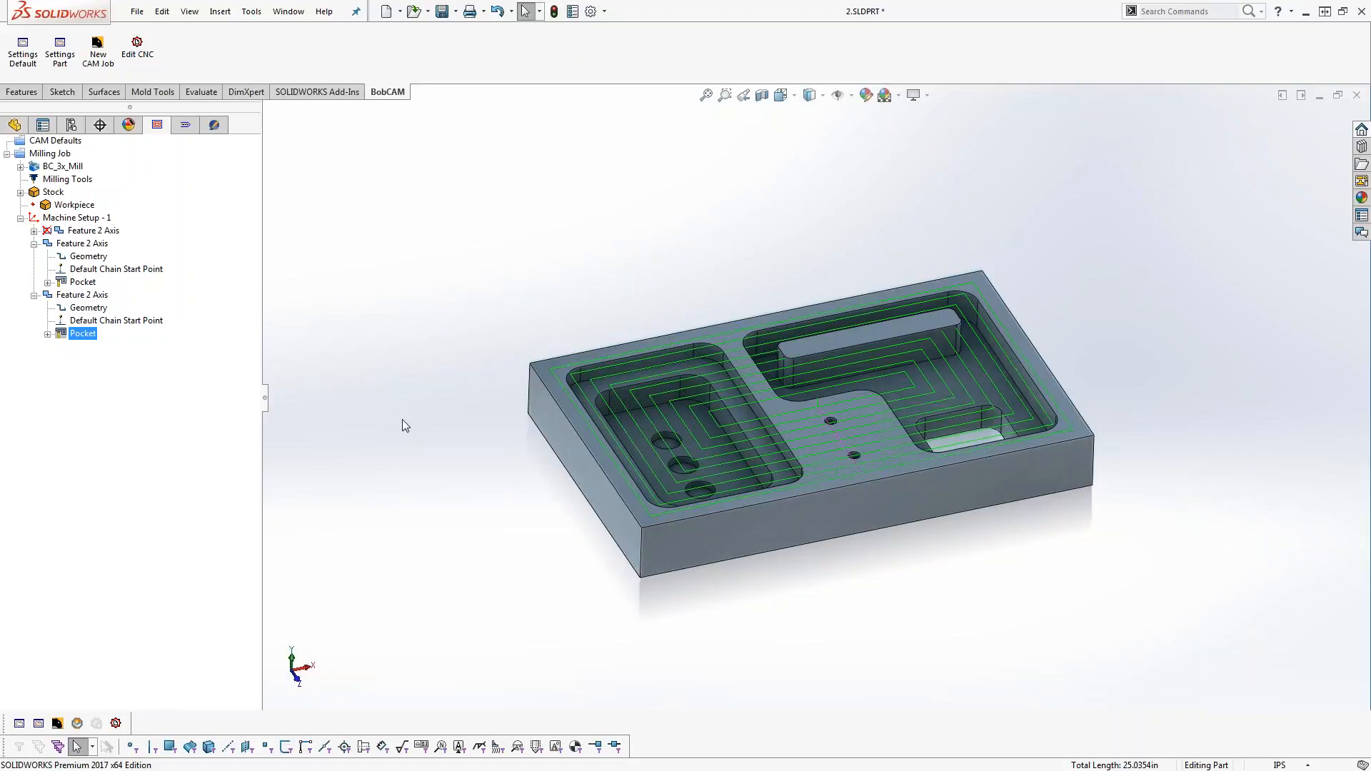
Delete both Mill 2 Axis pocket features, the raised bar's and the plate outline's, from Machine Setup - 1
right_click(93, 295)
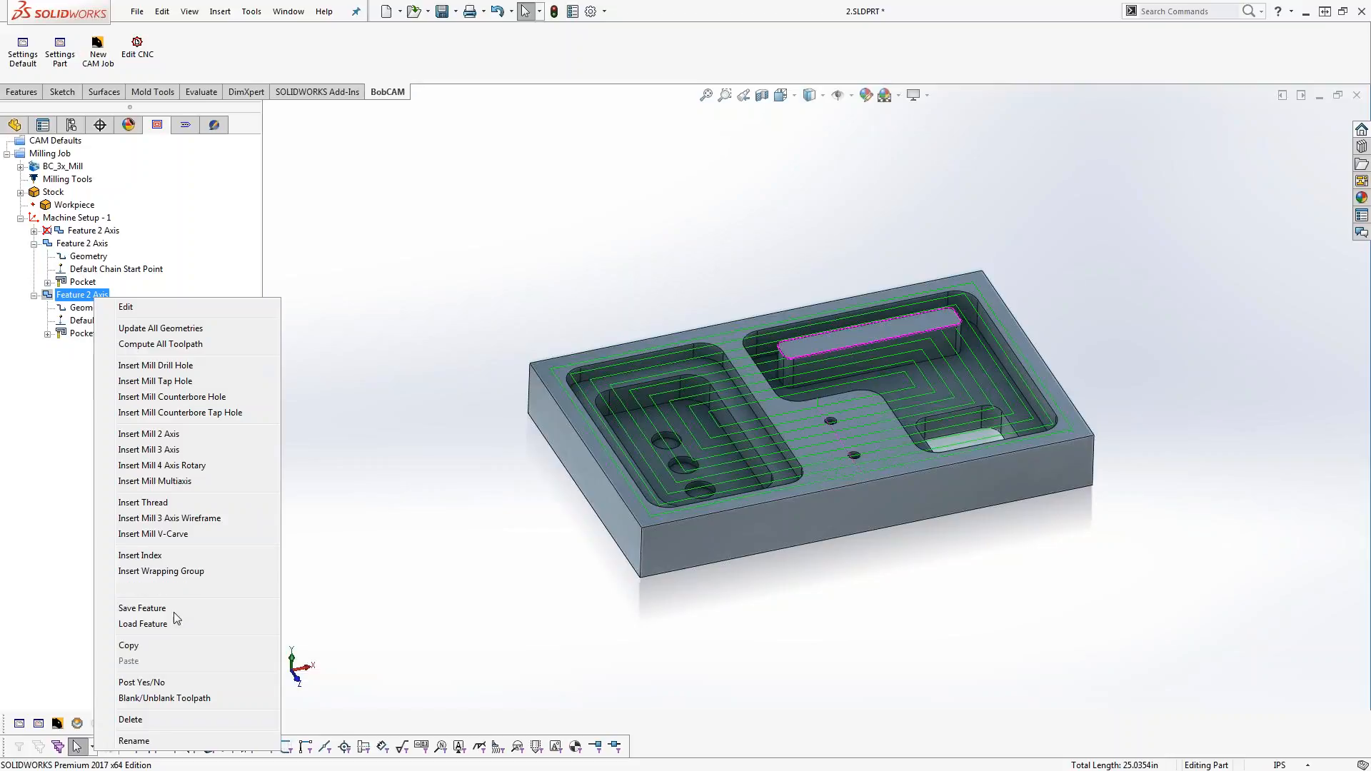
click(177, 726)
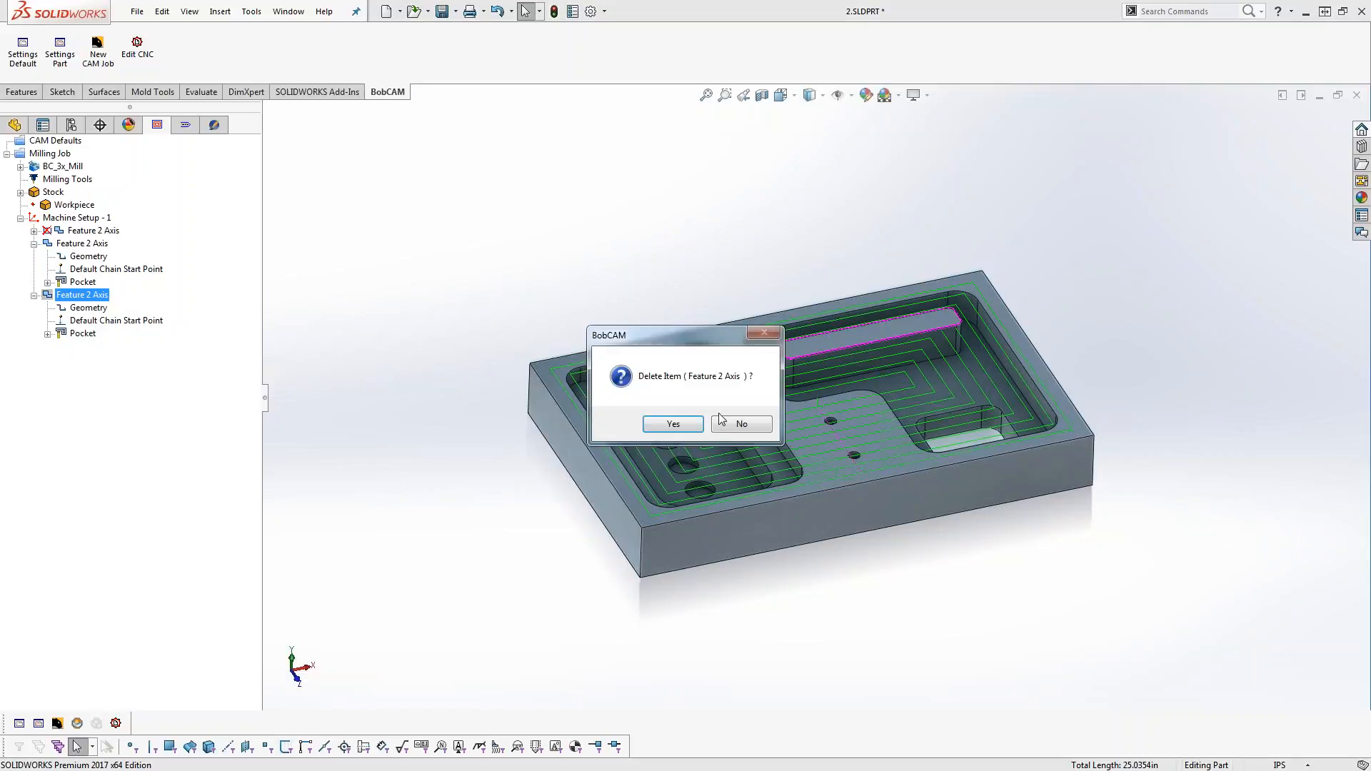
click(673, 427)
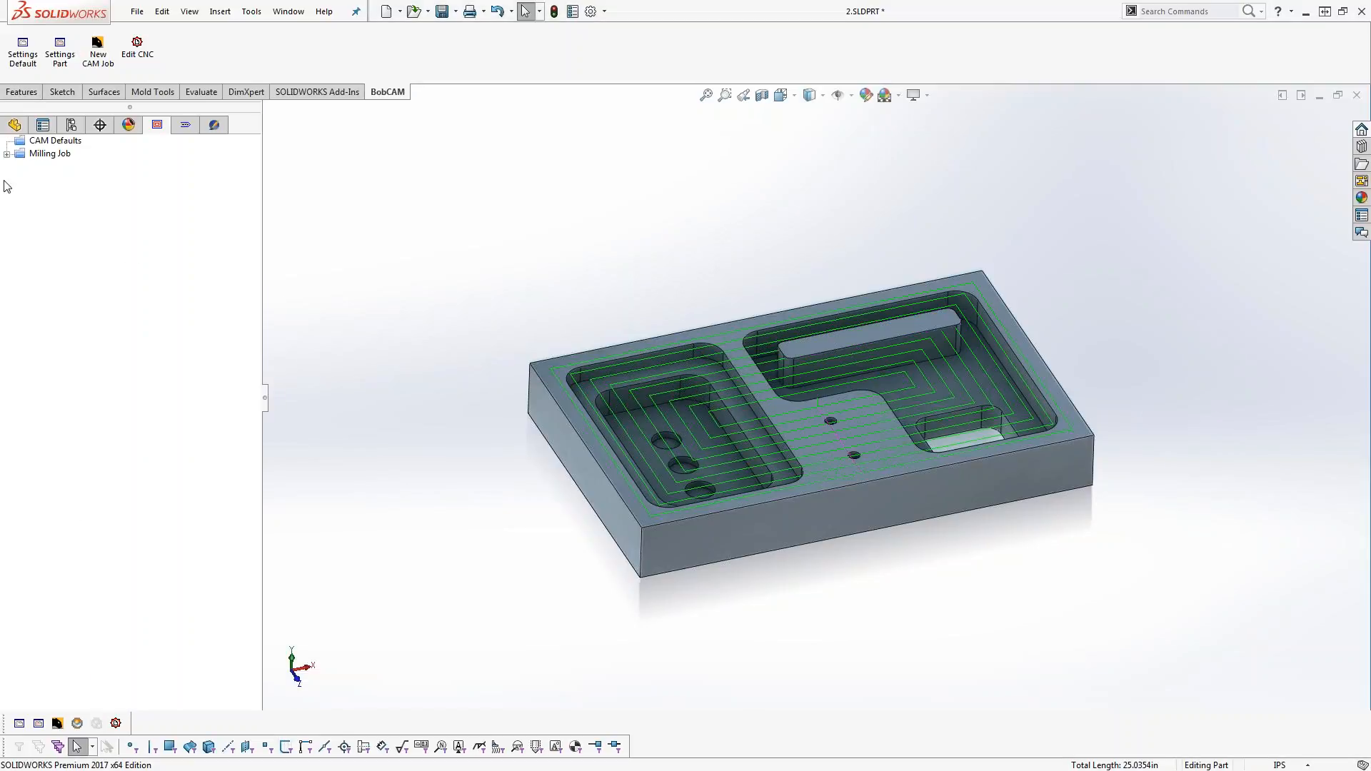
click(7, 155)
click(20, 219)
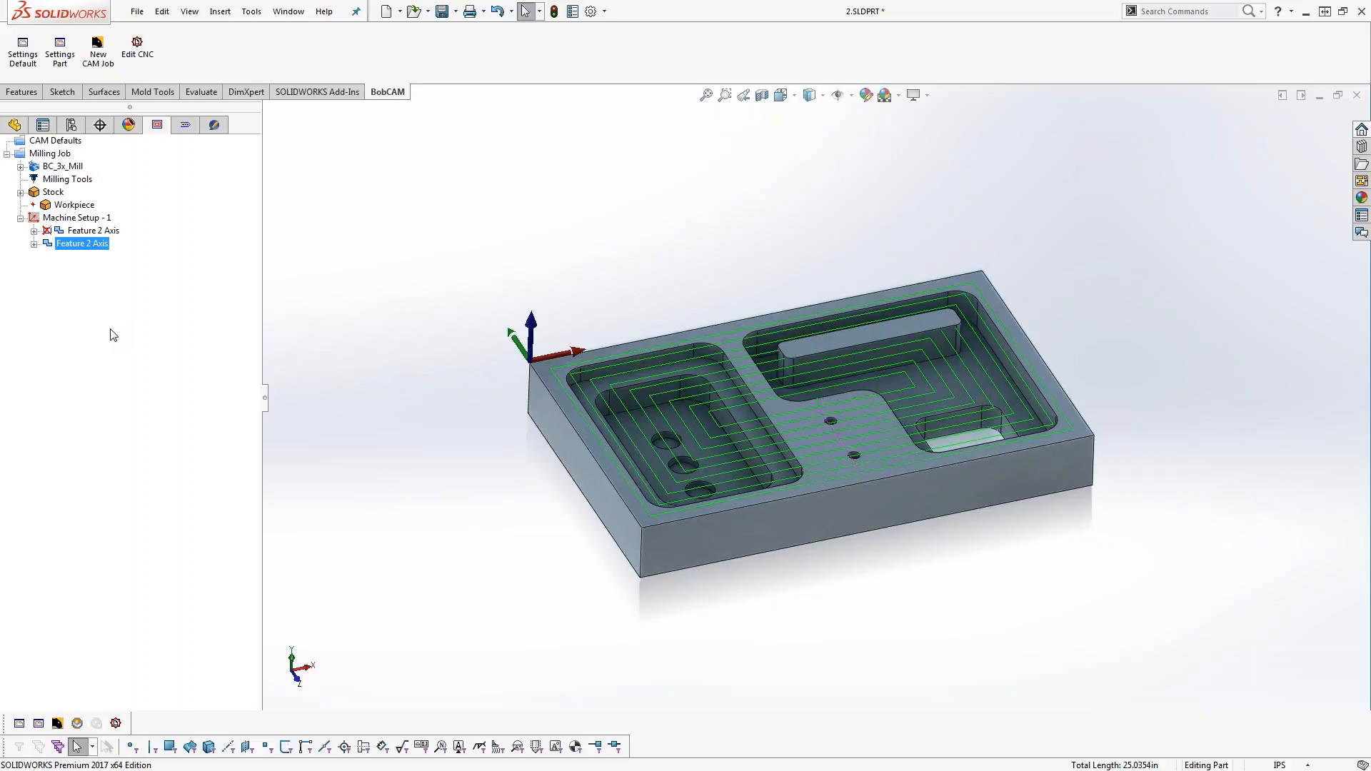
click(34, 245)
right_click(76, 248)
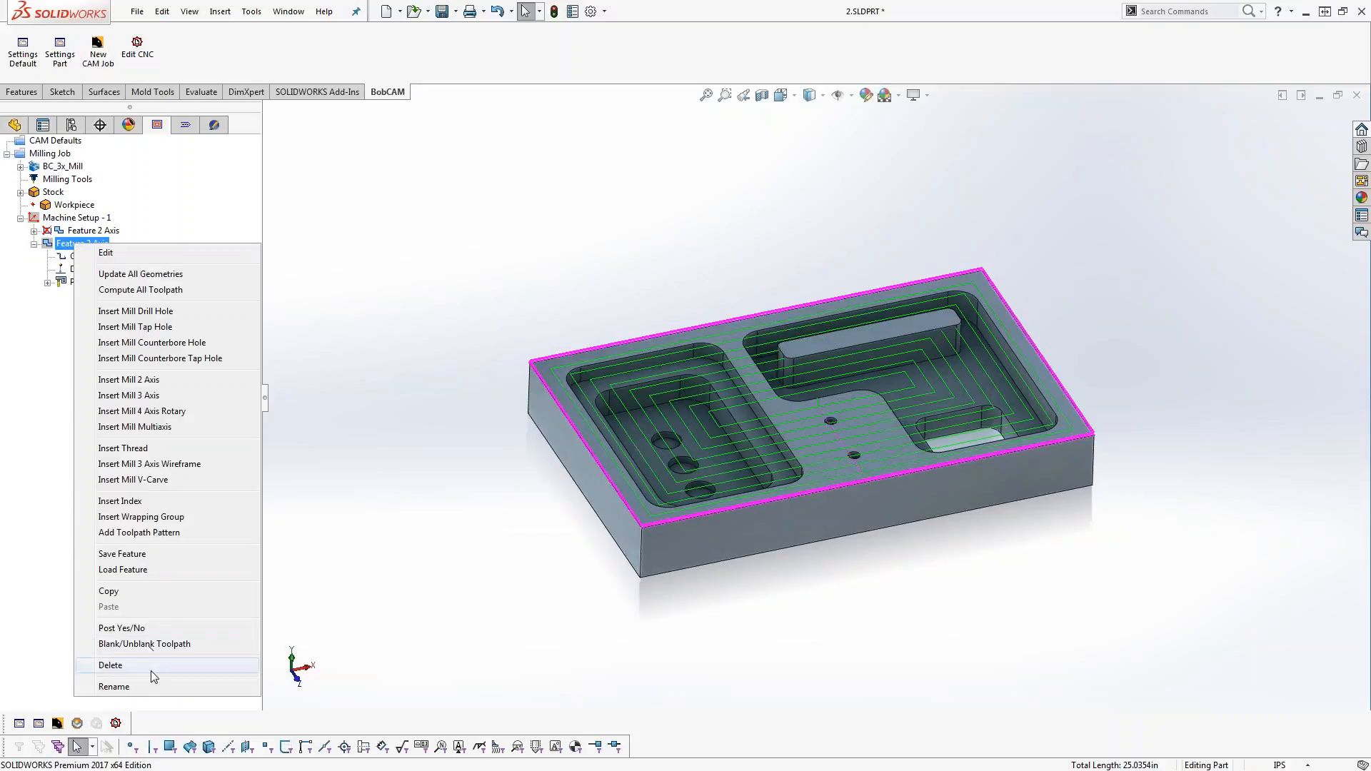
click(151, 669)
click(674, 426)
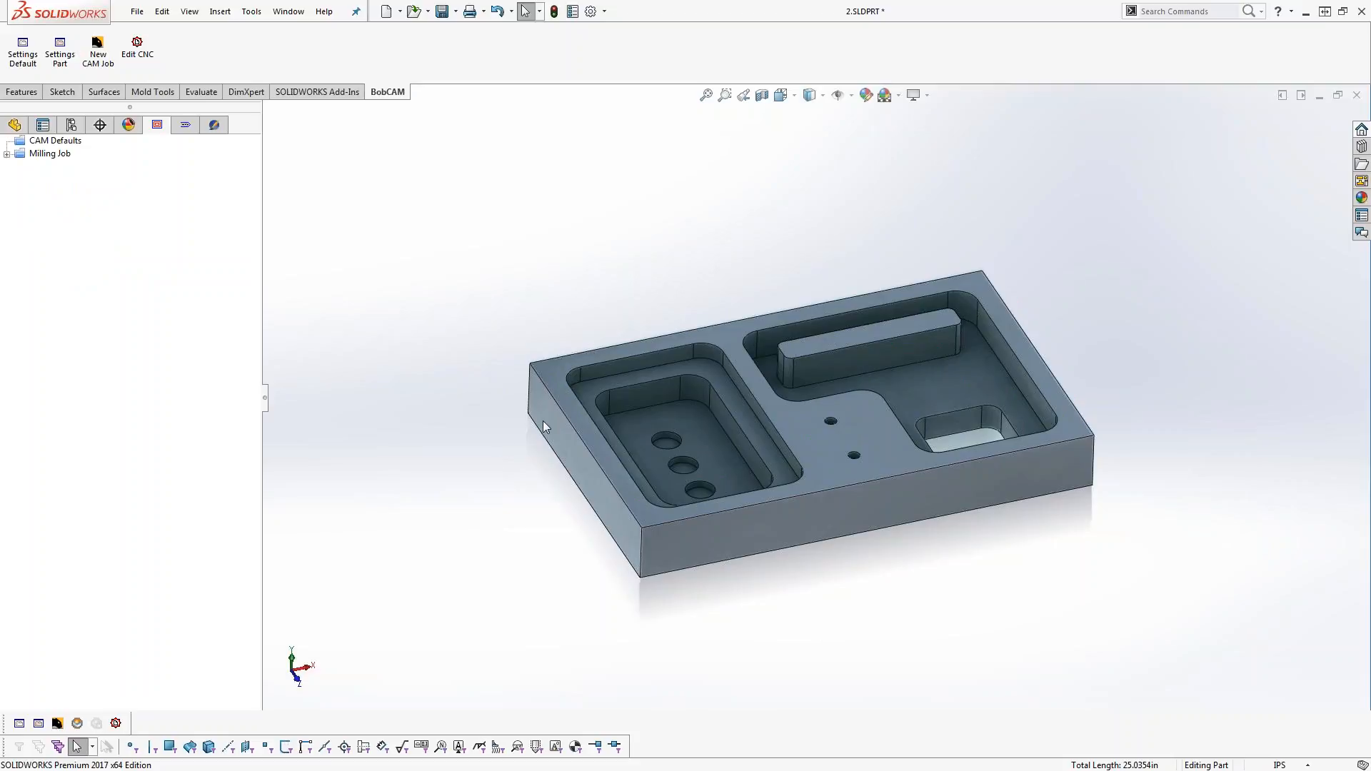
Start a sketch on the plate's top face and draw a corner rectangle over its outer outline as construction geometry
click(556, 370)
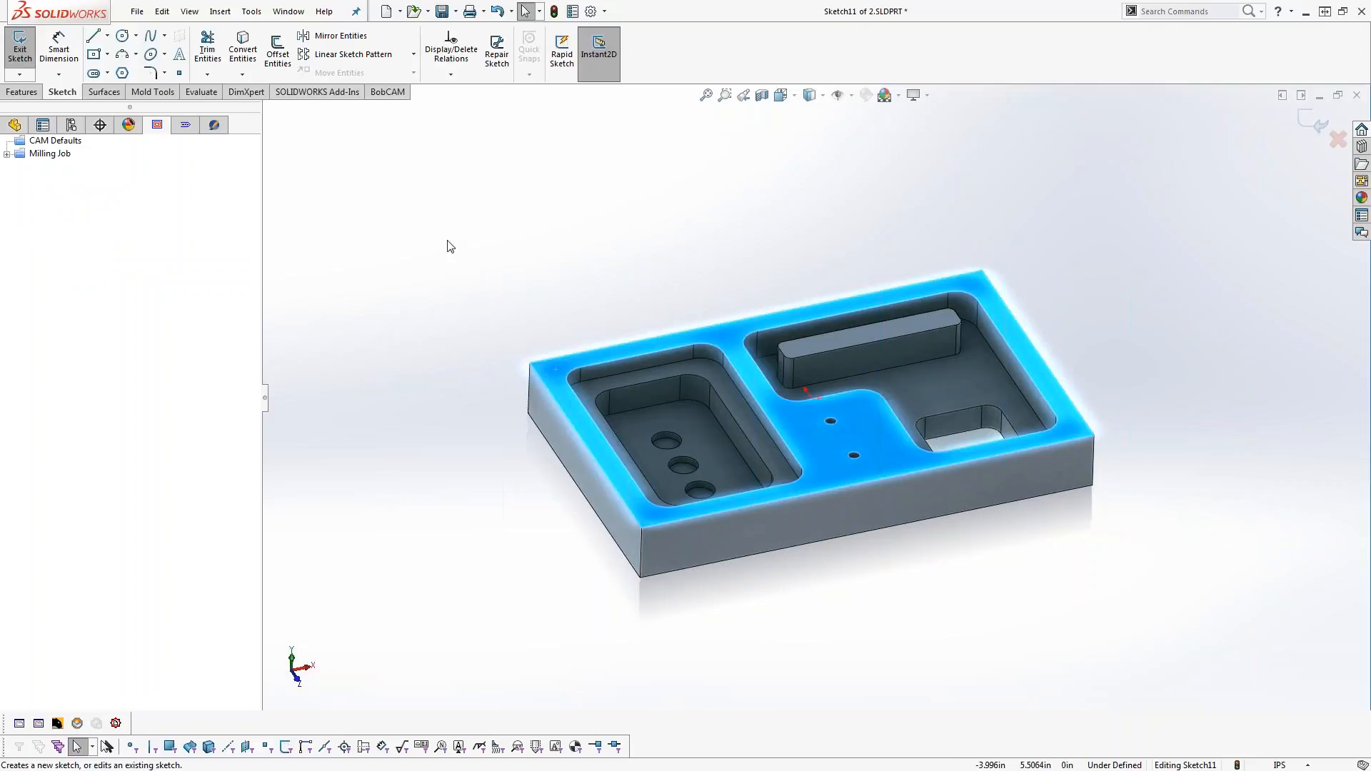
click(108, 55)
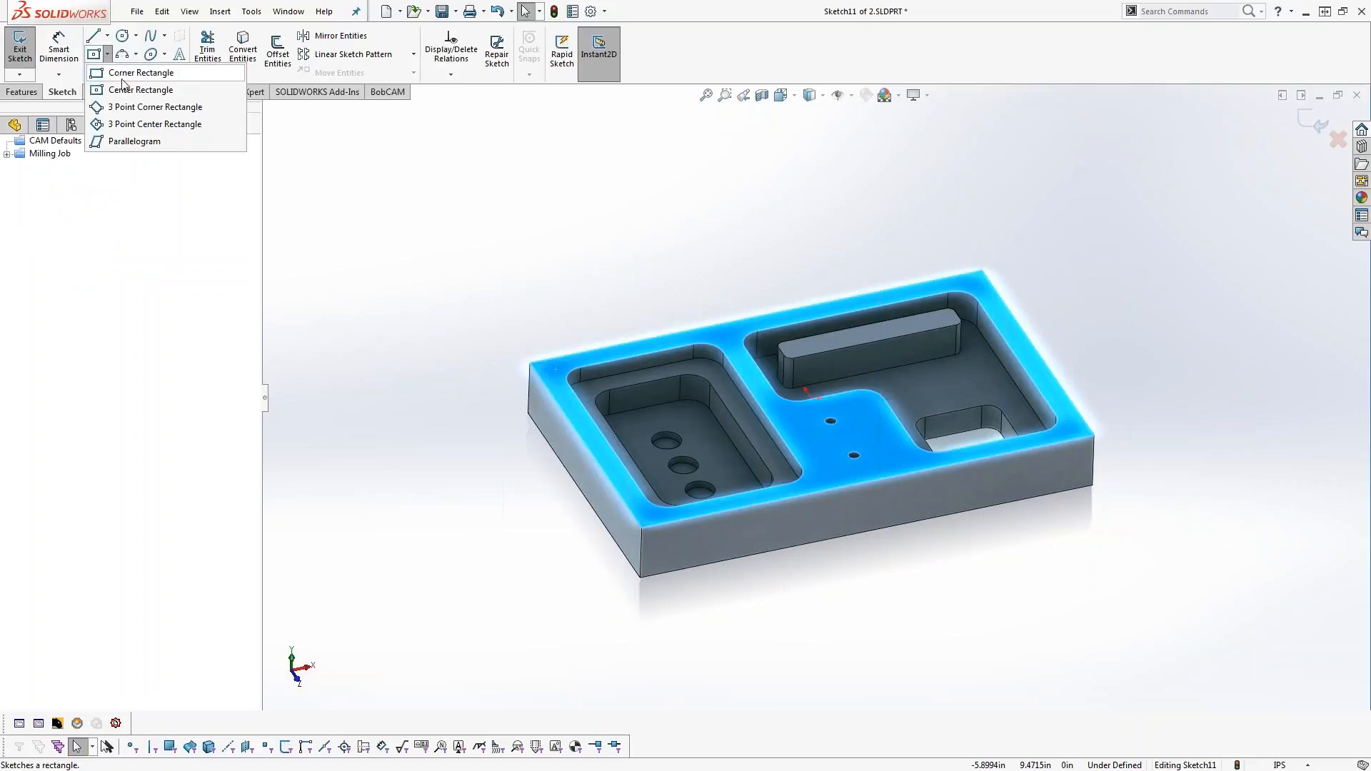
click(126, 80)
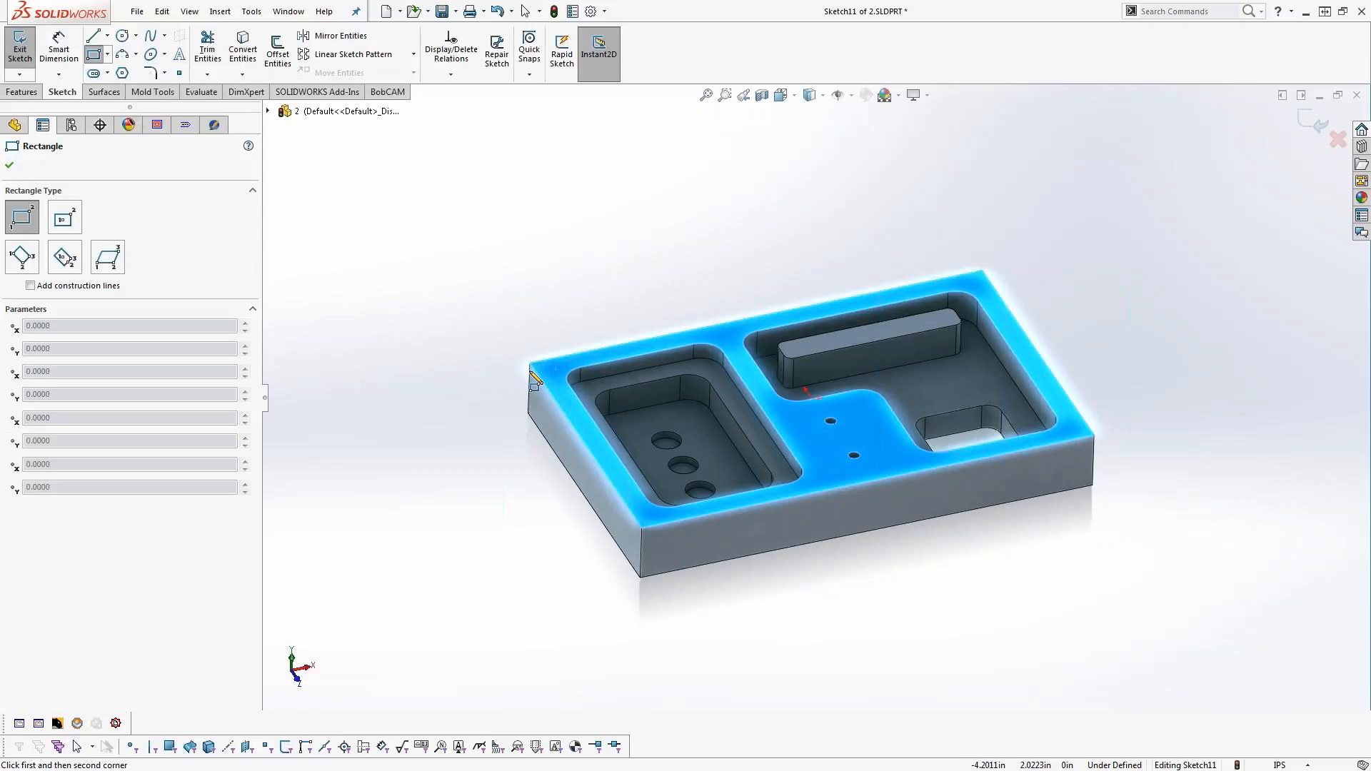
click(1094, 435)
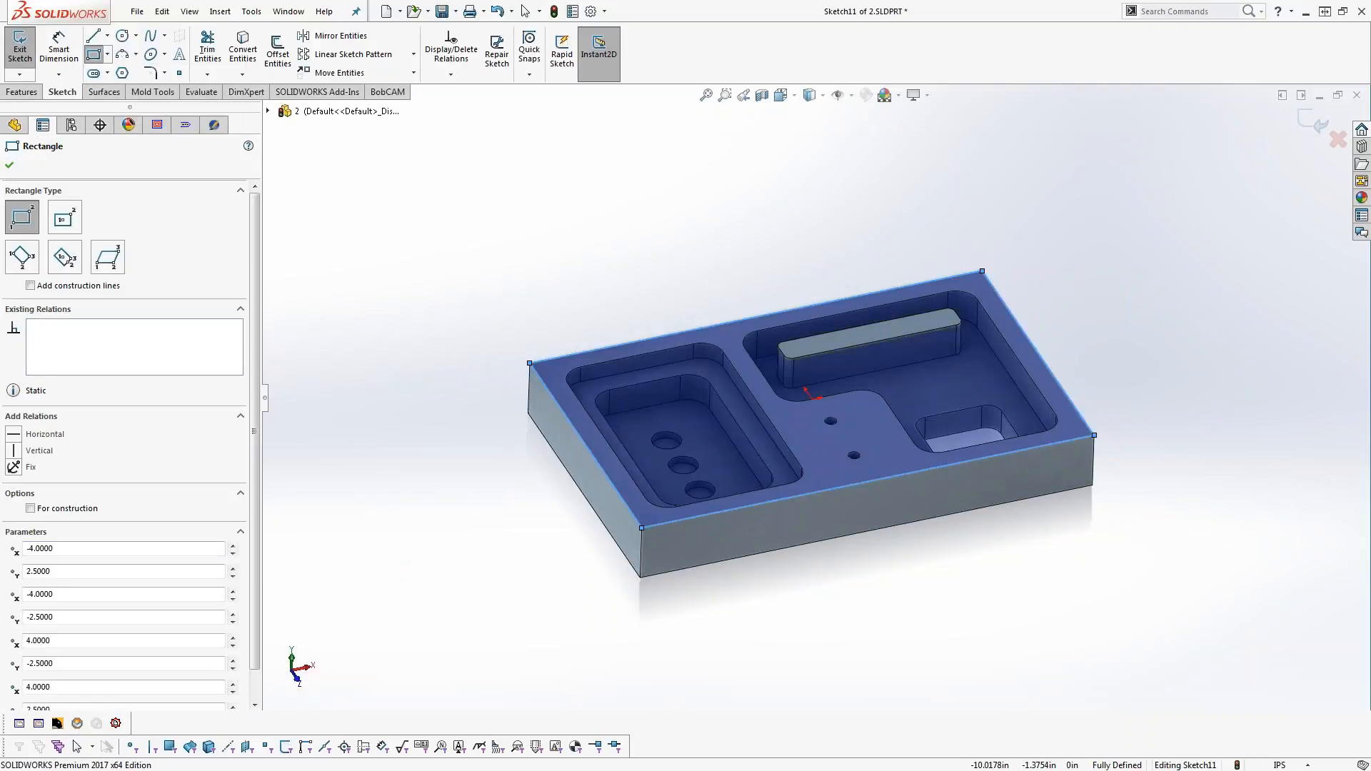
click(168, 514)
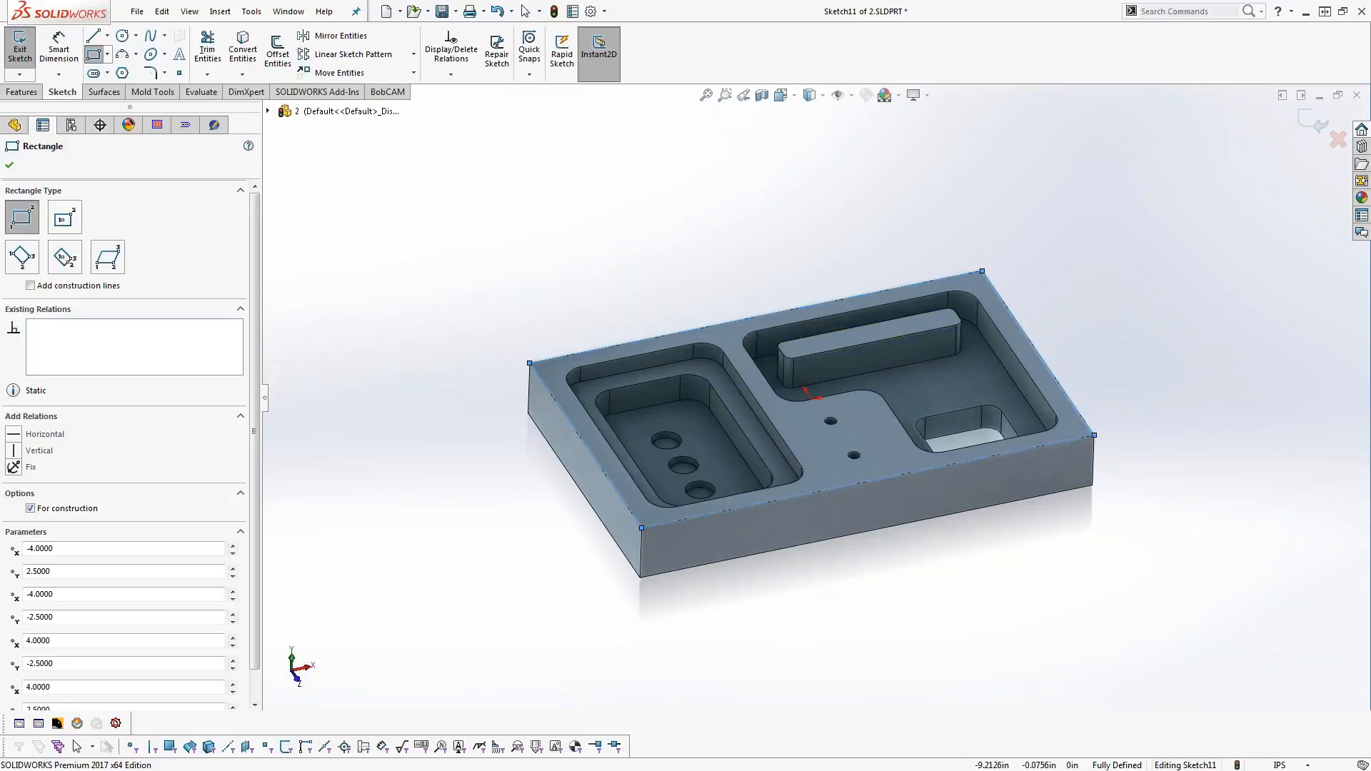
click(10, 165)
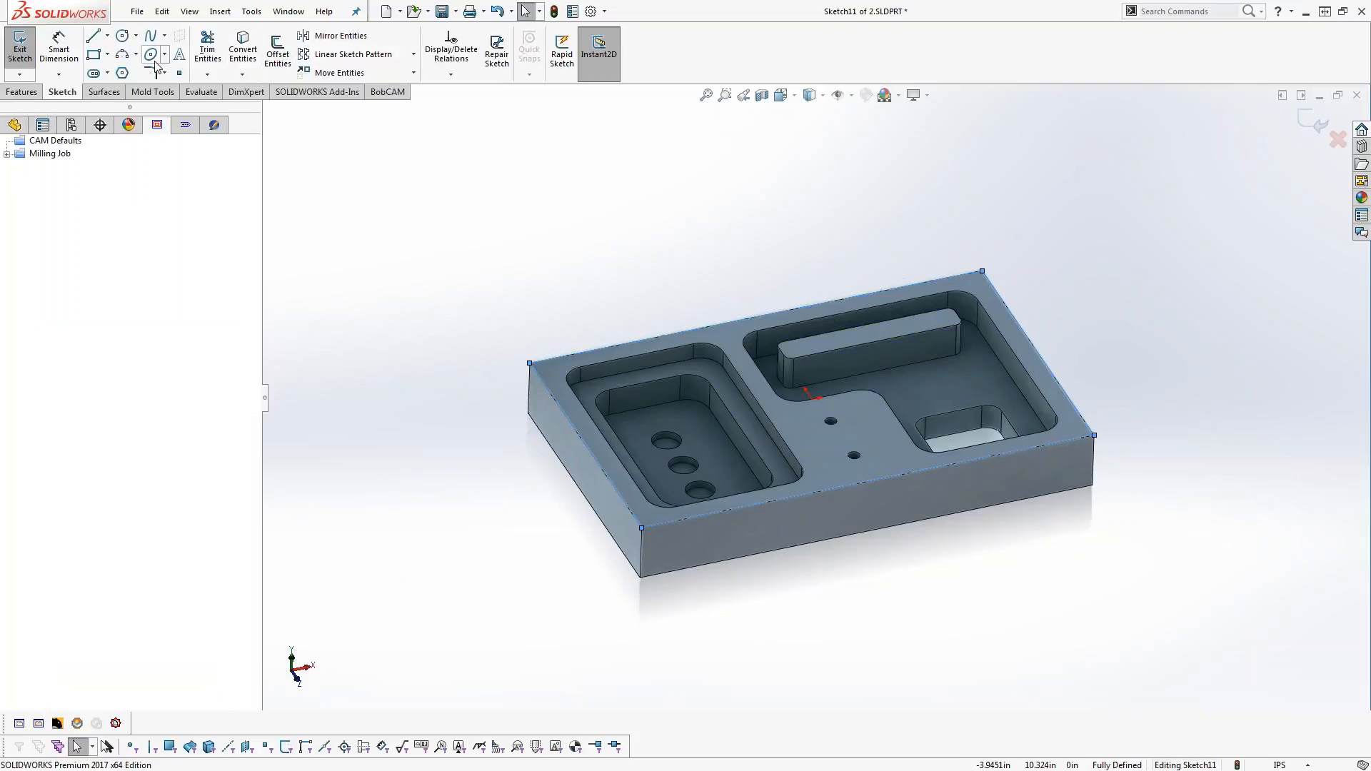
Try to project the raised bar's top face into the sketch with Convert Entities
click(243, 48)
click(863, 336)
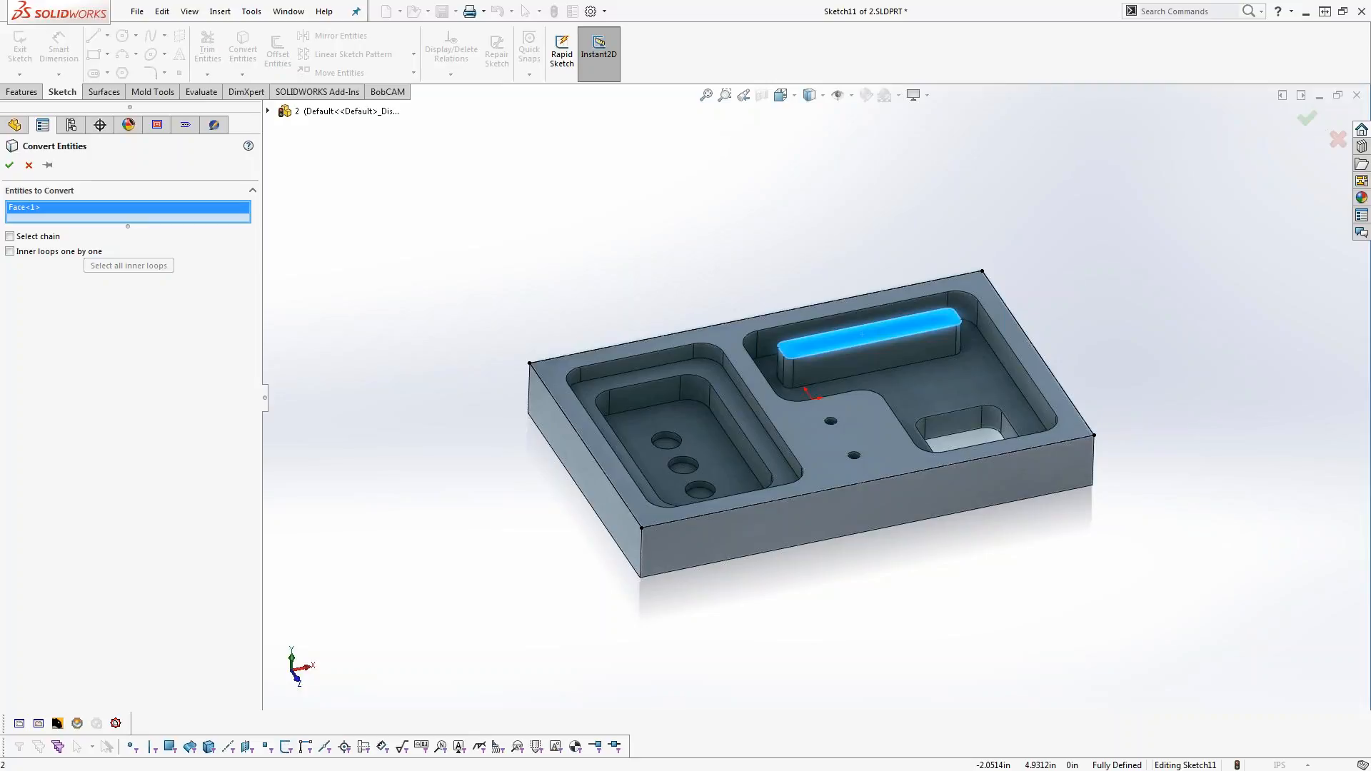
click(9, 165)
click(9, 164)
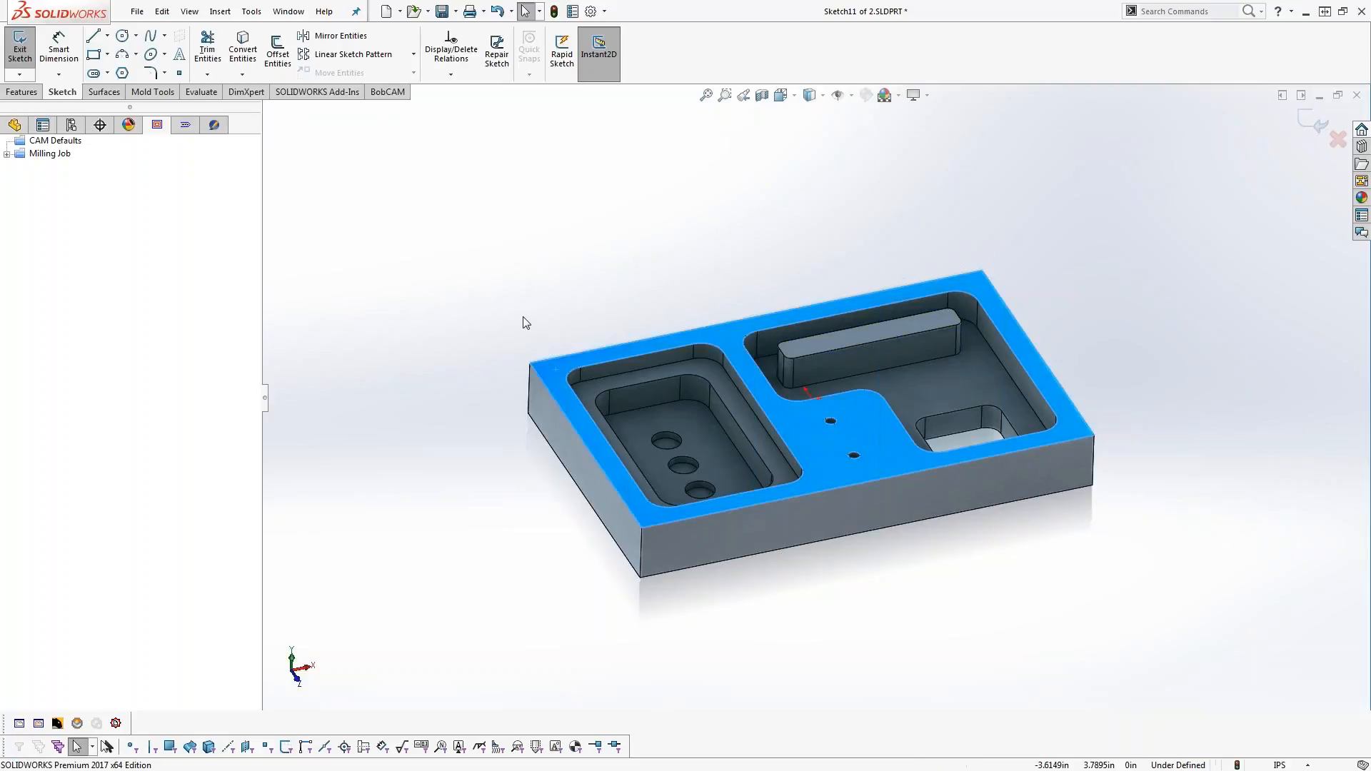
Redraw the corner rectangle between opposite outer corners of the plate's top face and make it construction geometry
click(94, 54)
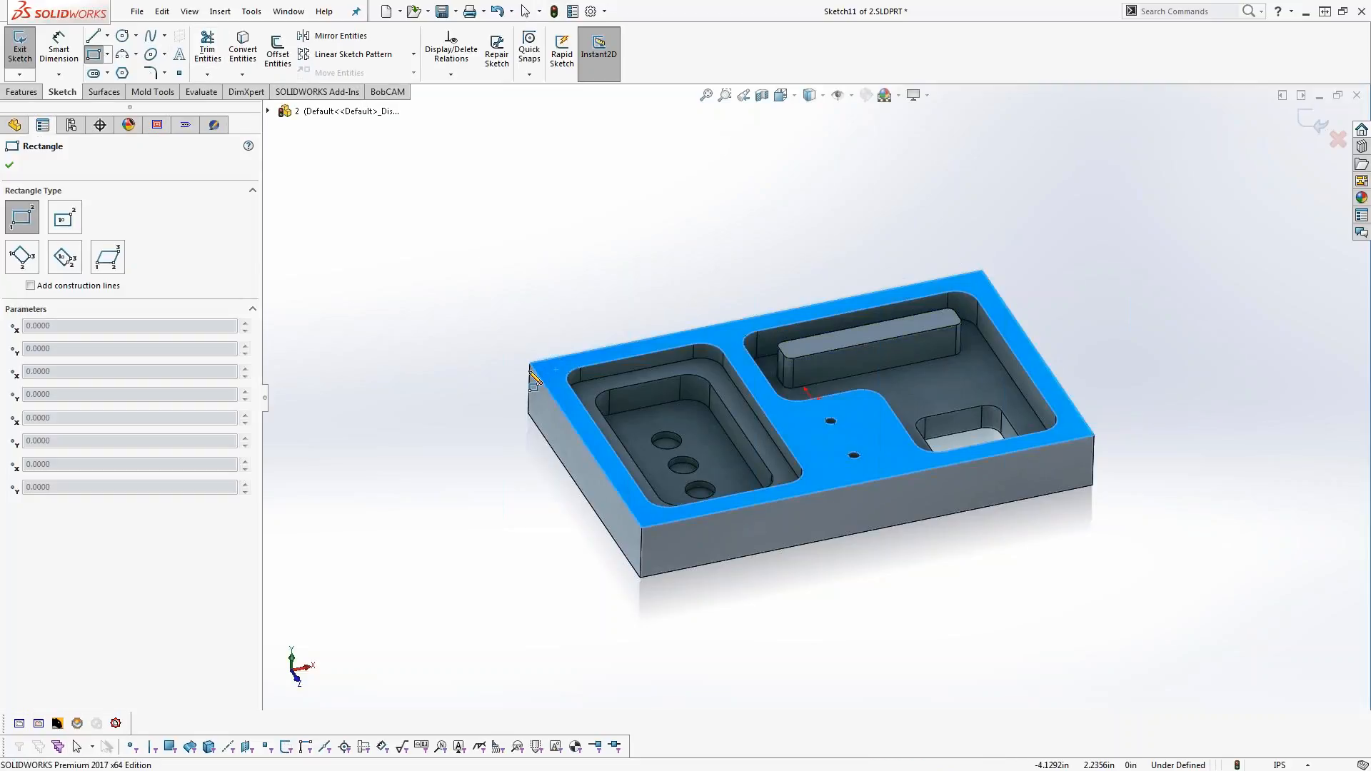
click(530, 365)
click(1095, 435)
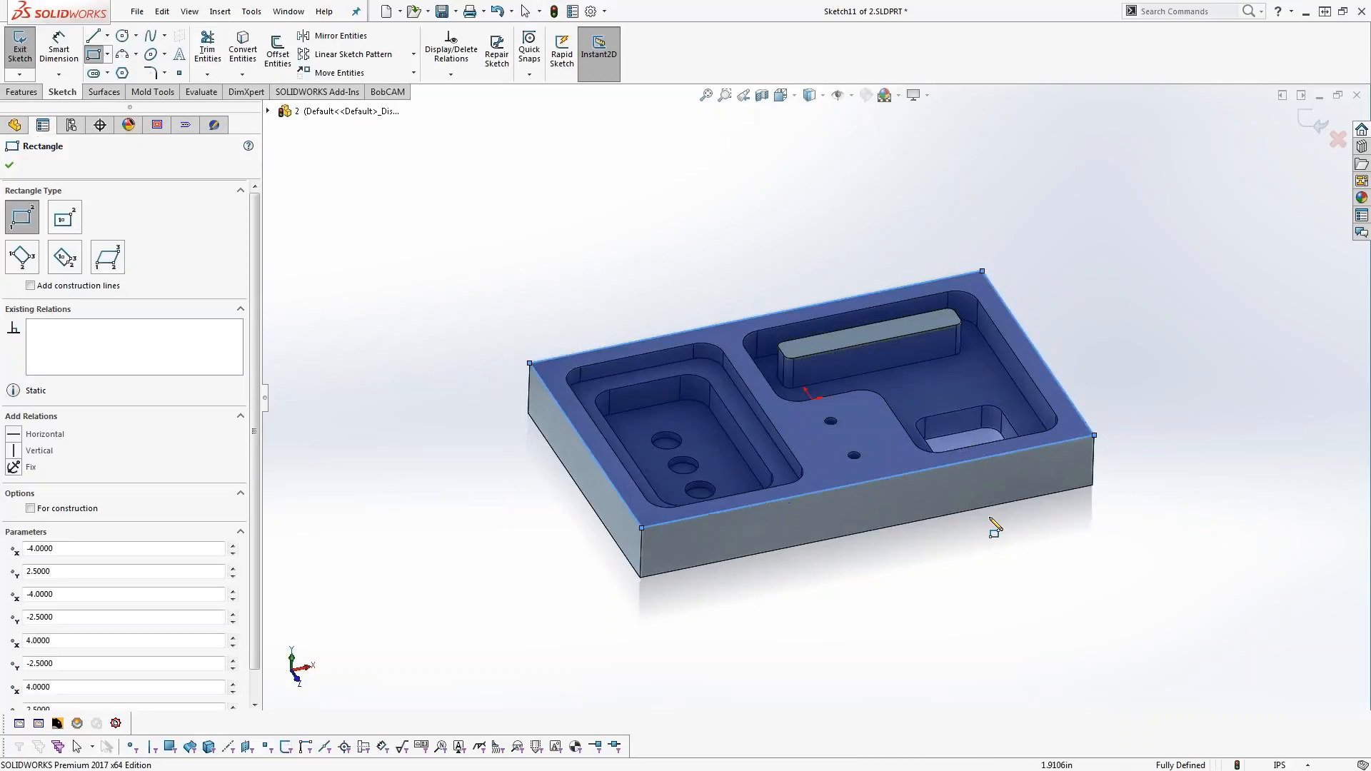
click(31, 509)
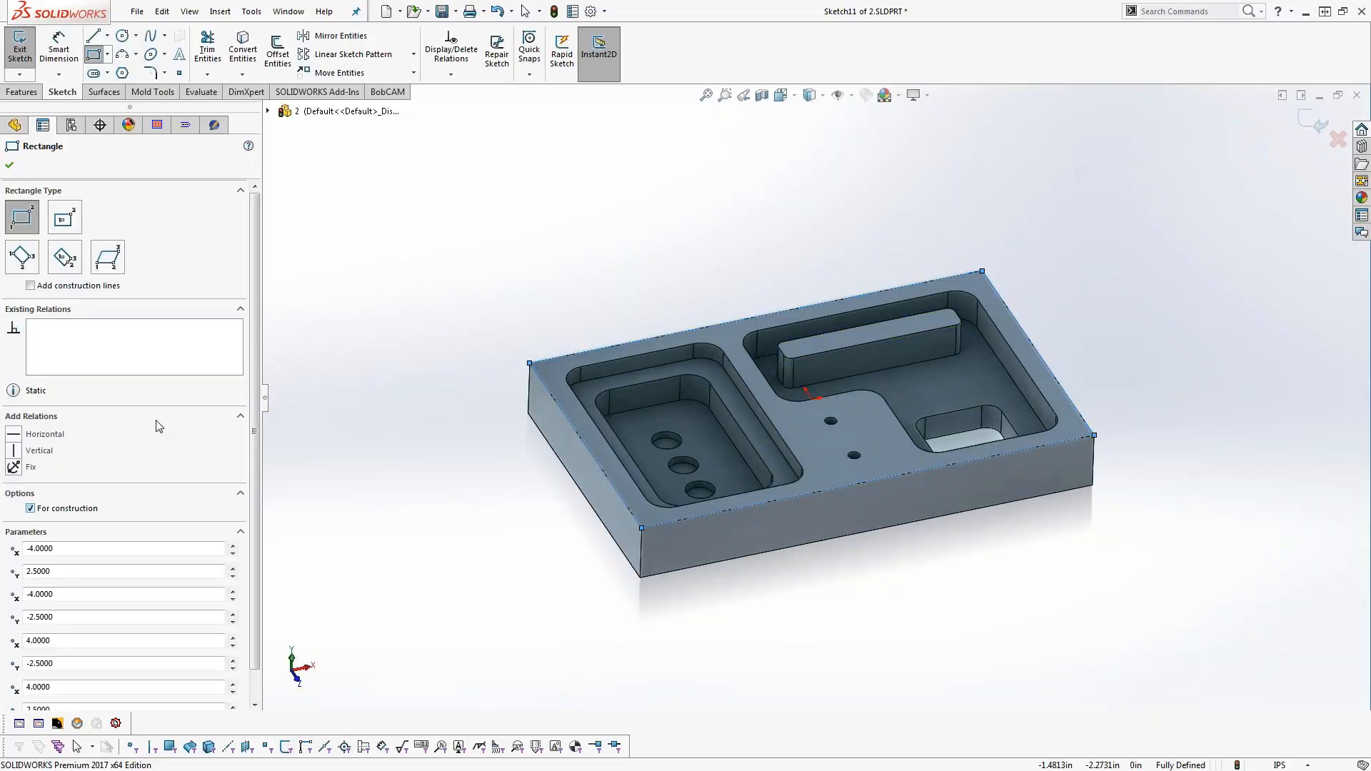
click(9, 165)
click(471, 306)
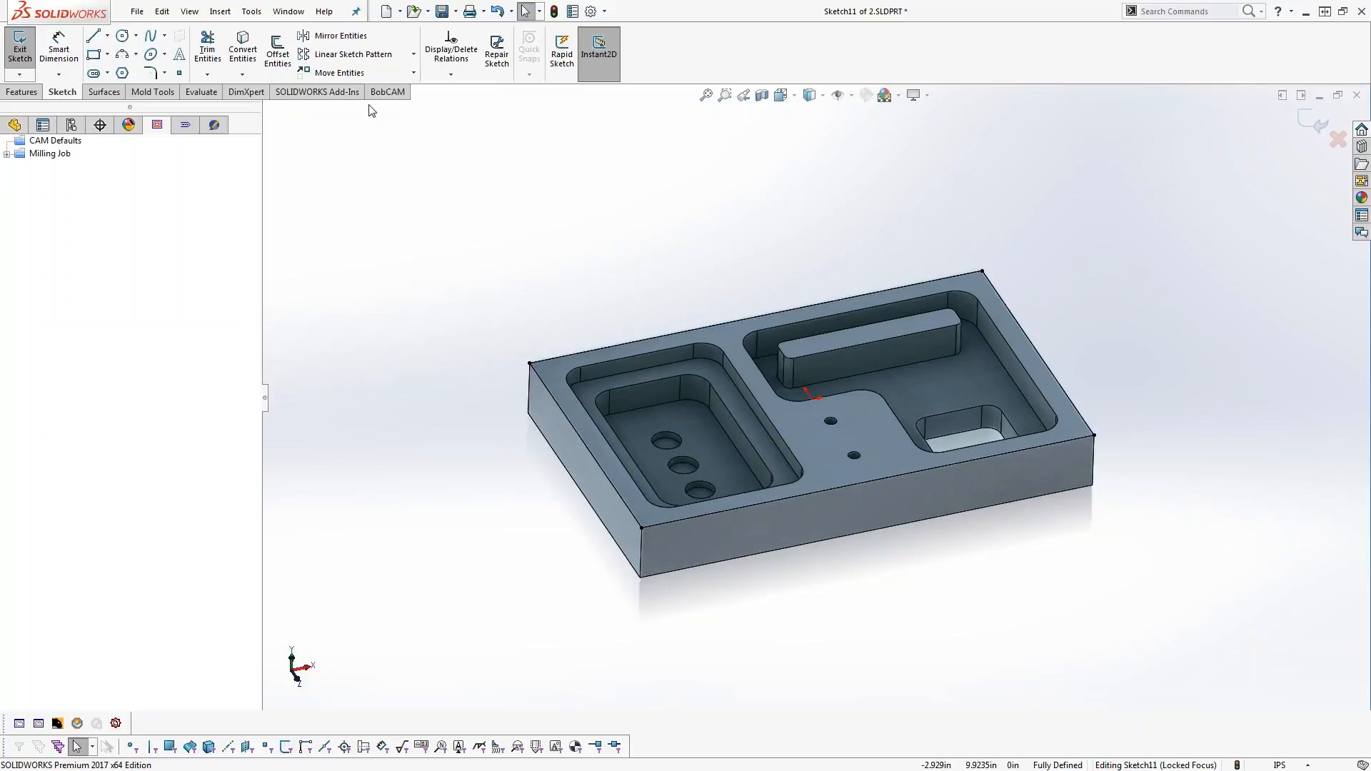
Convert the outline of the raised bar's top face into sketch entities
click(246, 55)
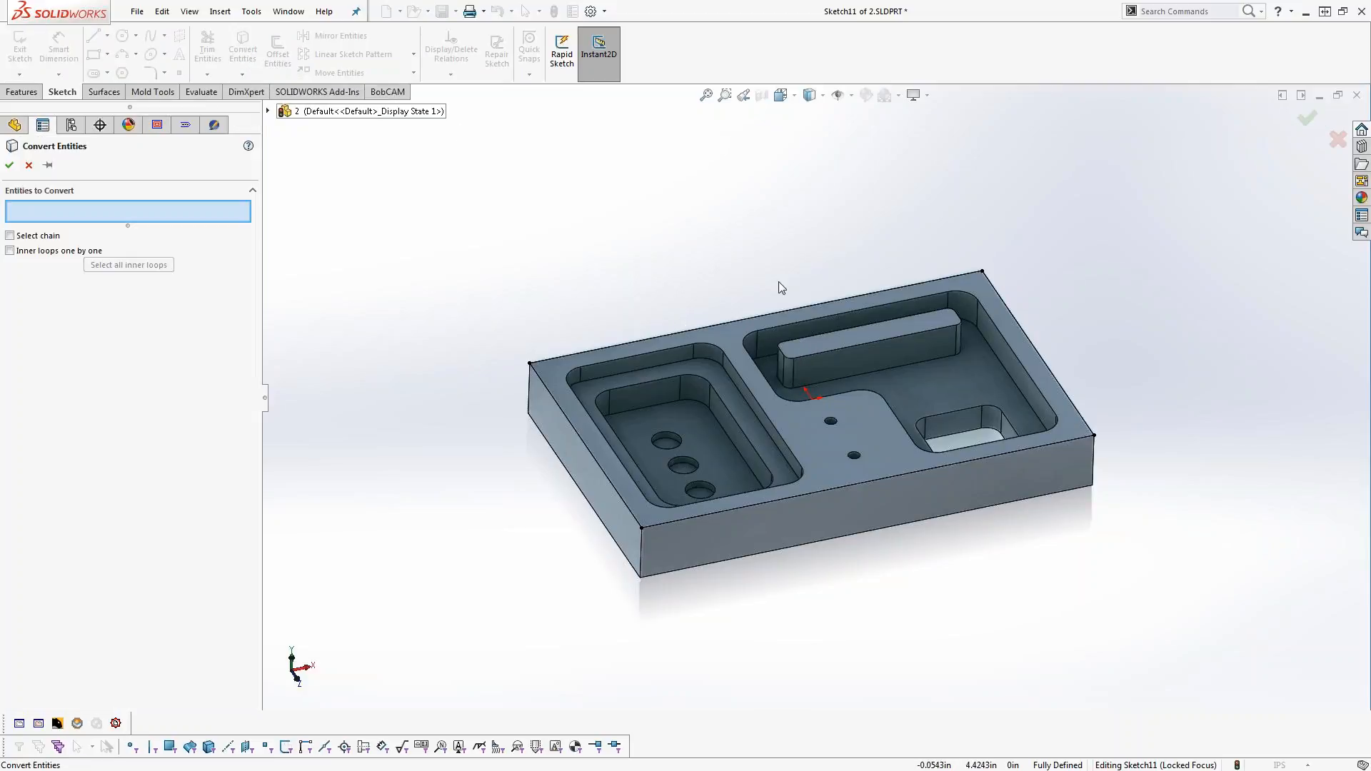
click(845, 336)
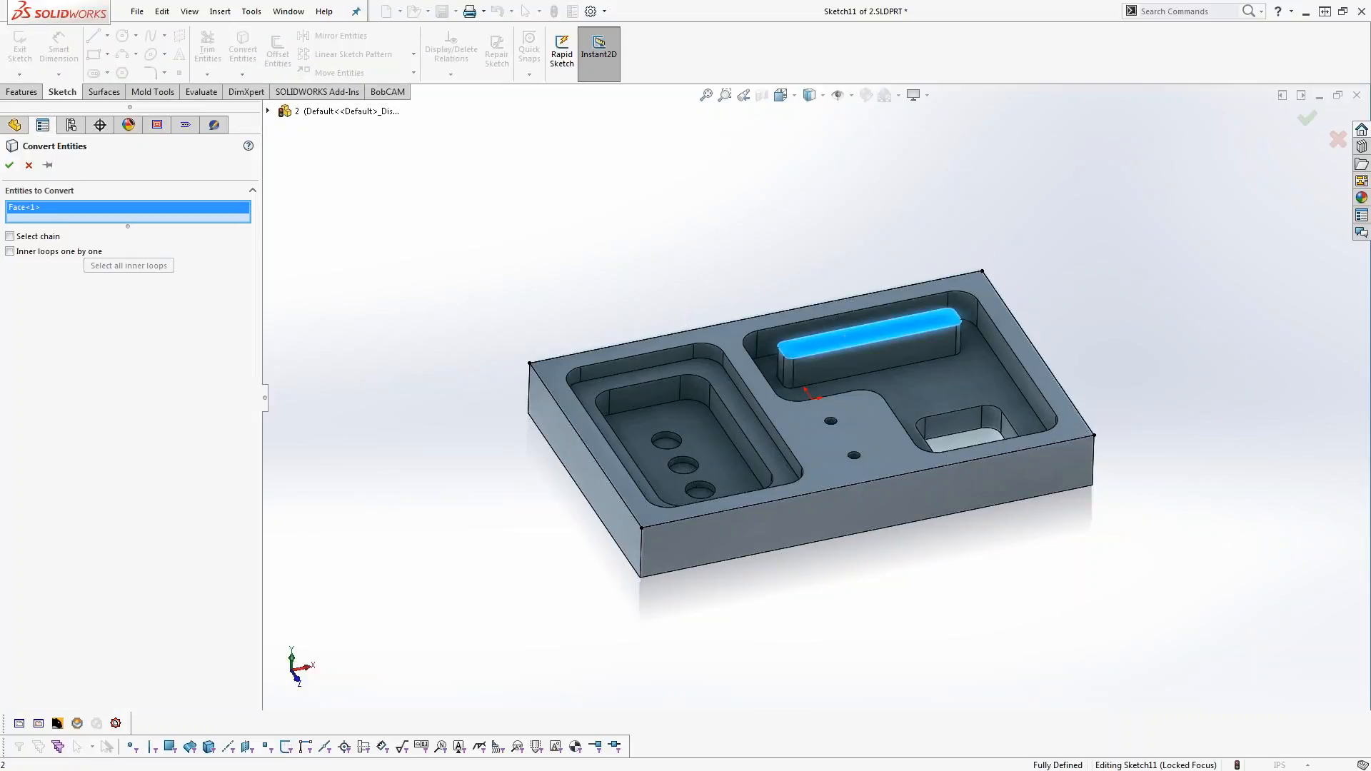
click(10, 165)
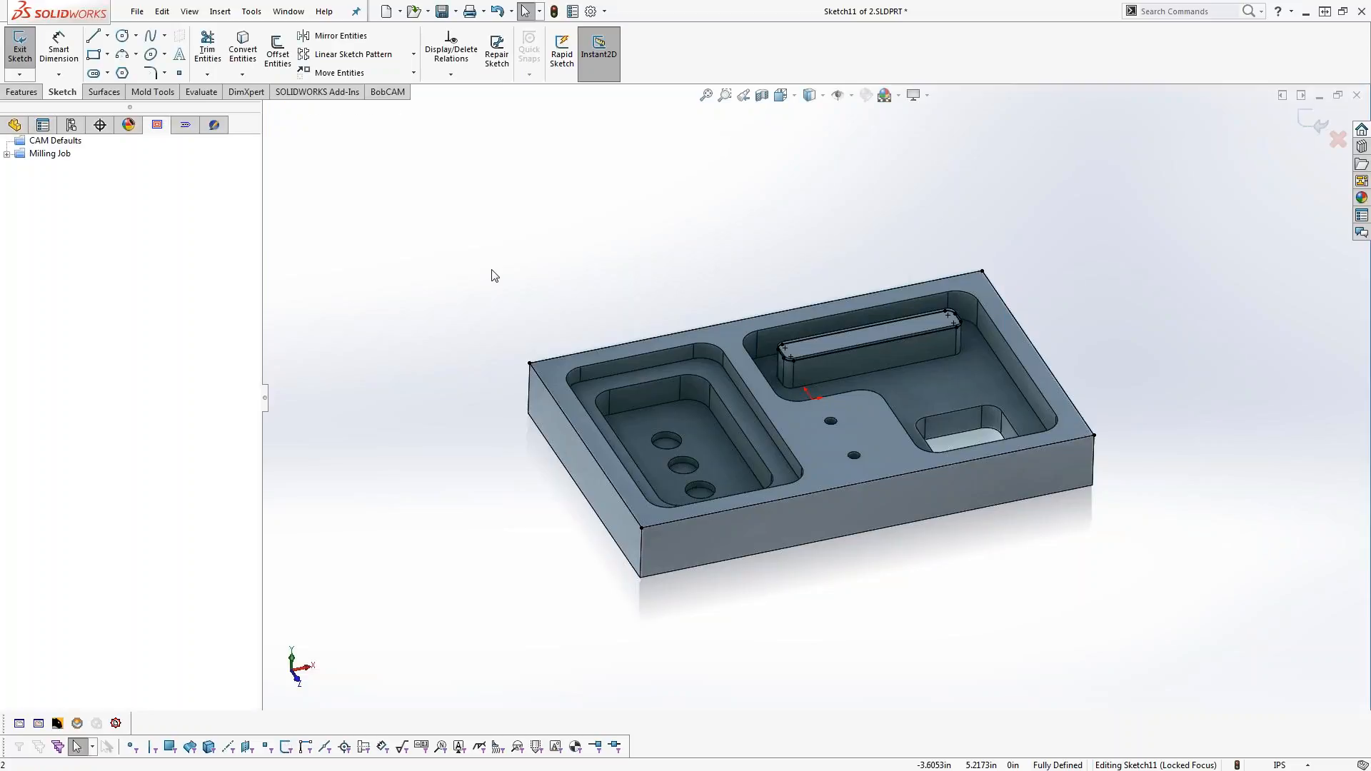
right_click(565, 369)
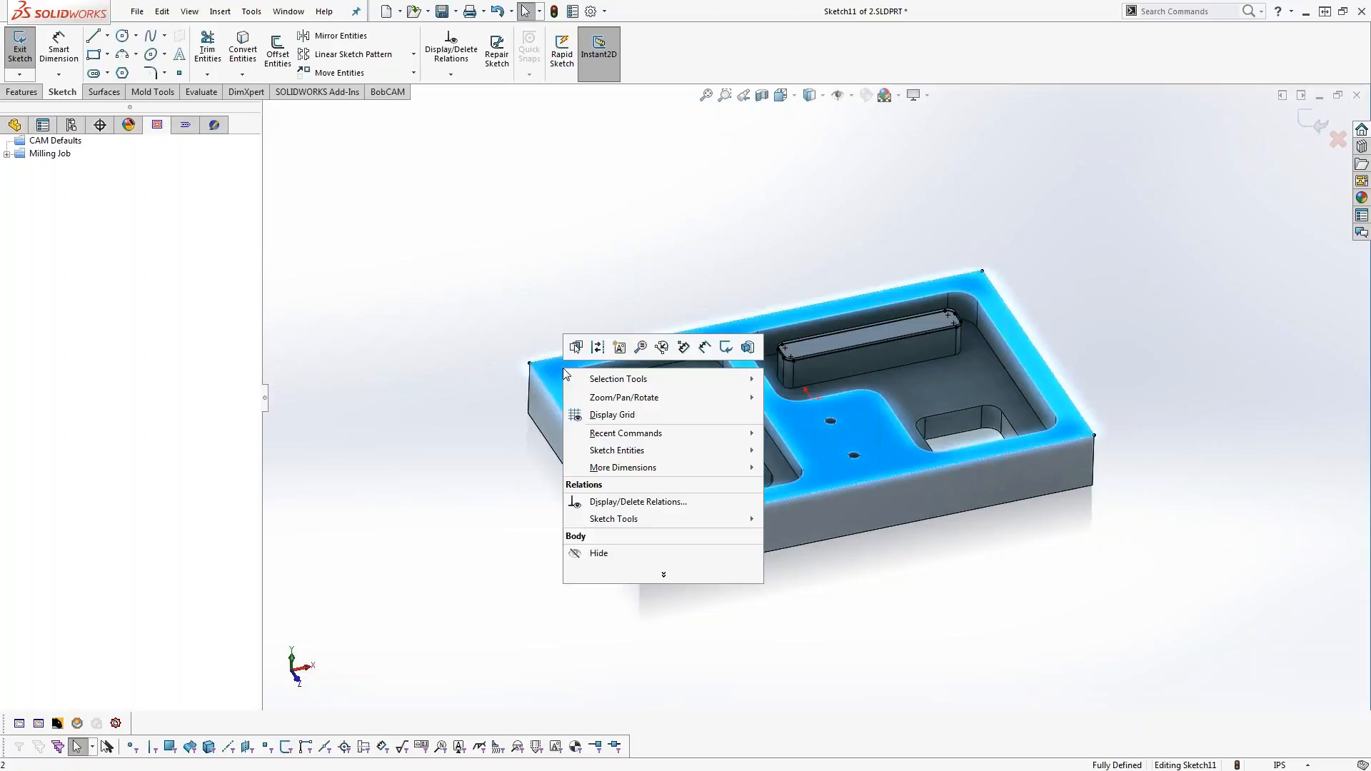
click(491, 316)
Hide the solid body Cut-Extrude6 so only the sketch and the stock are displayed
click(15, 125)
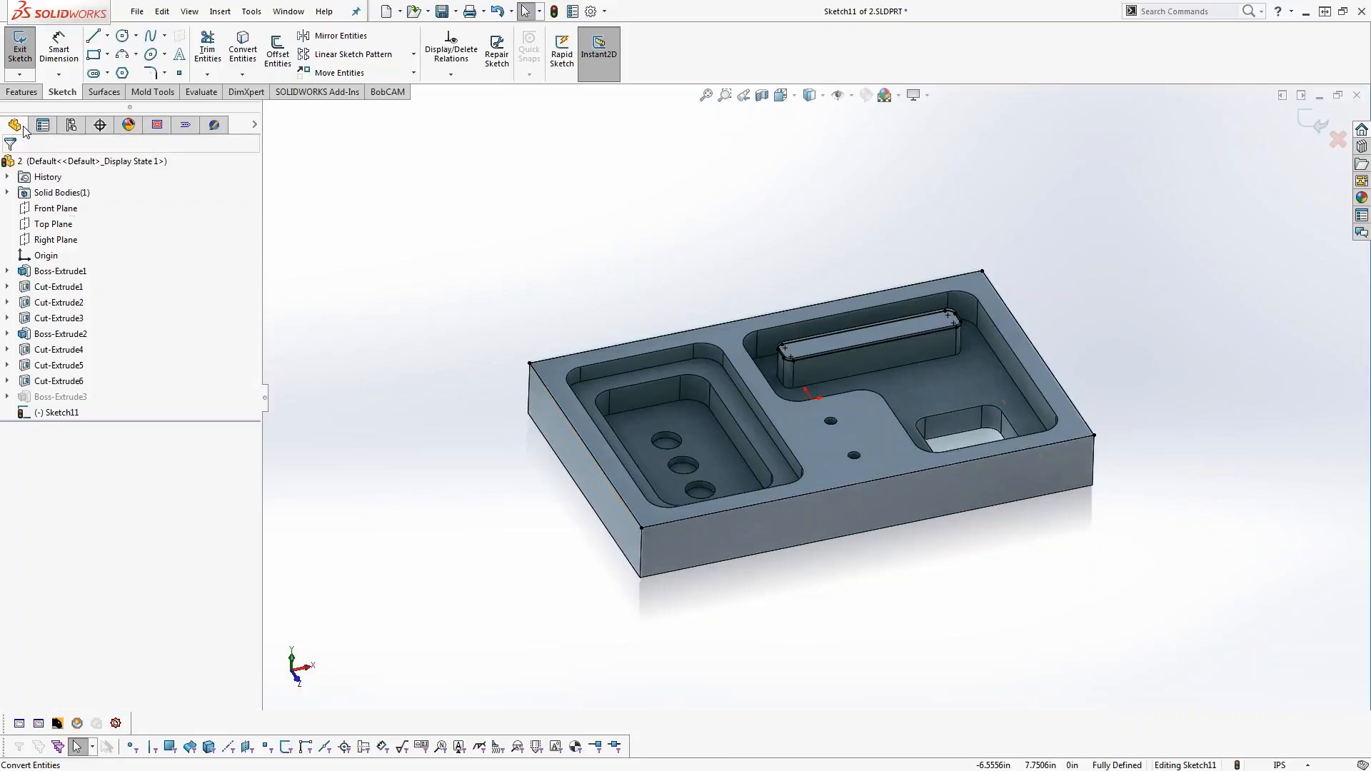
click(7, 192)
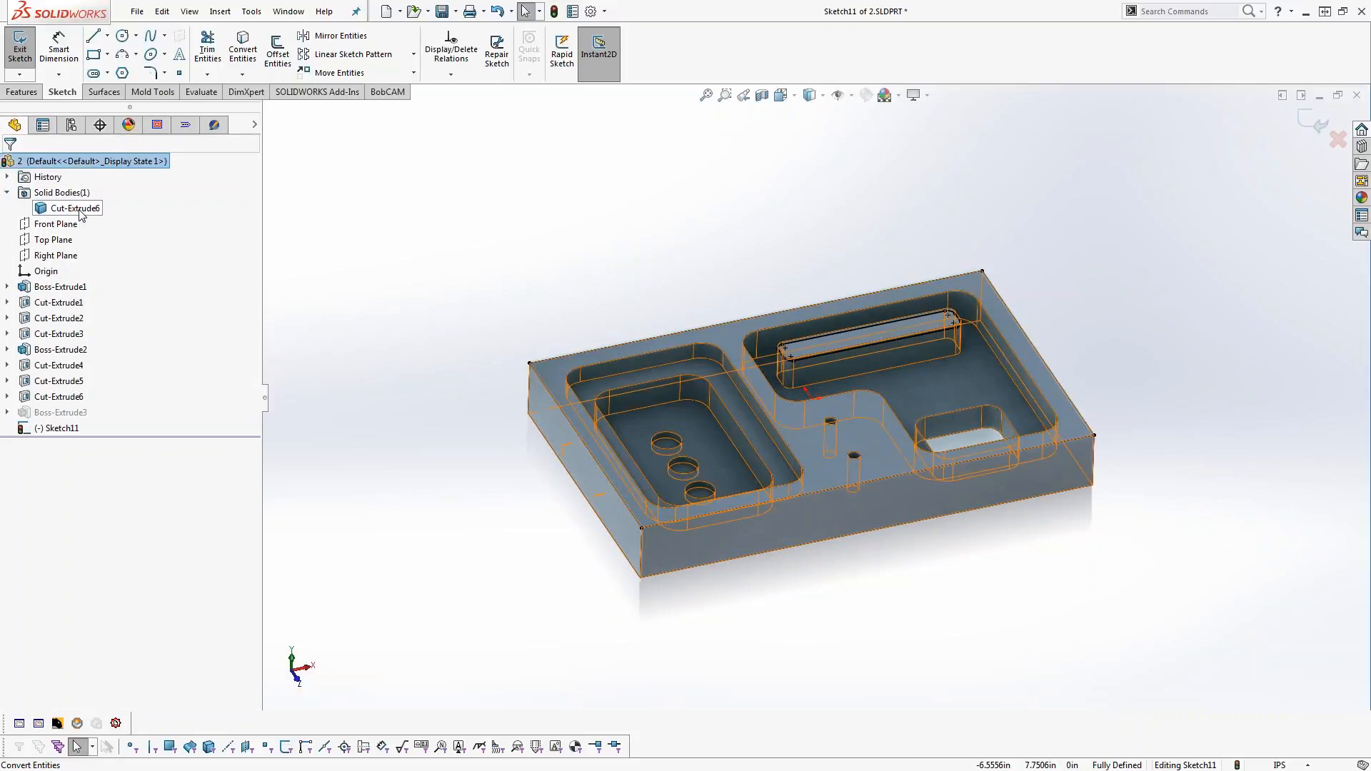
right_click(78, 208)
click(118, 237)
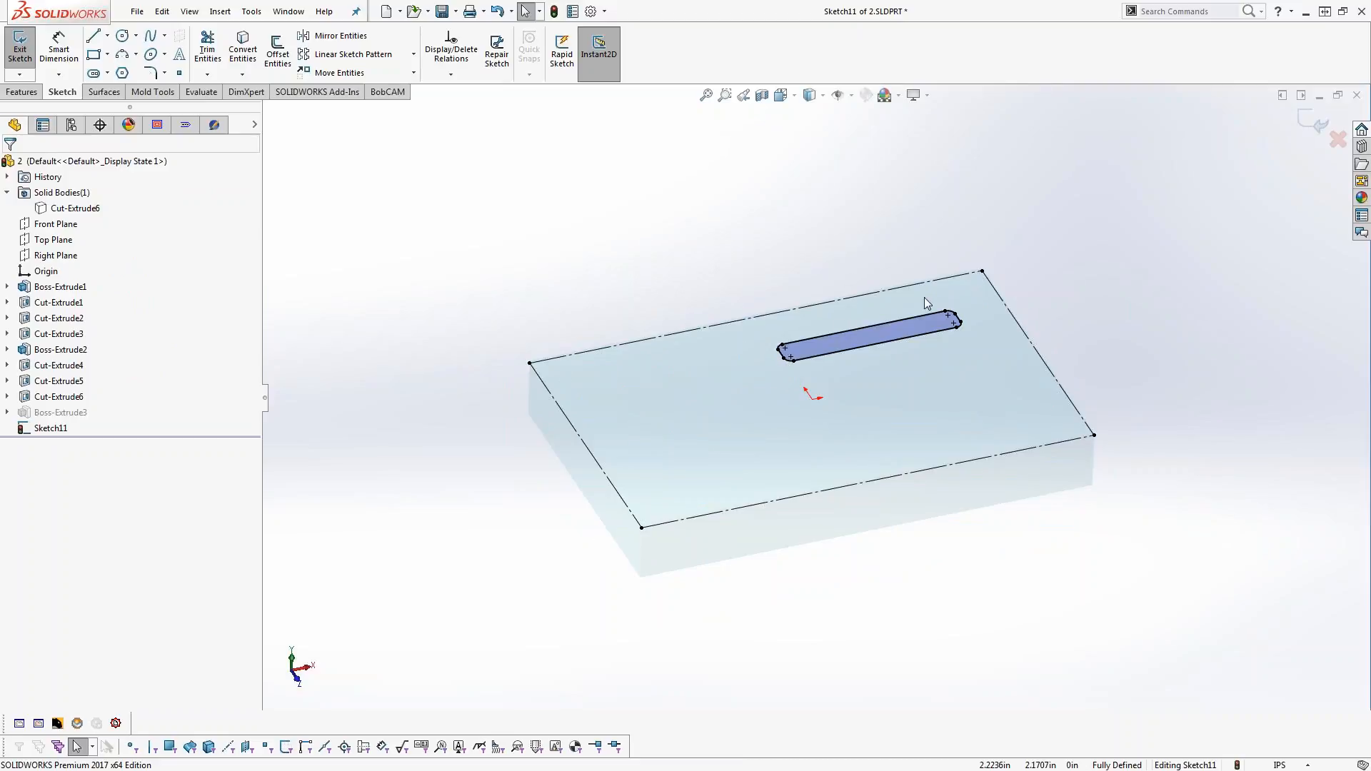
Exit the boundary sketch, open the CAM tree and decline auto-updating it for the modified geometry
click(20, 57)
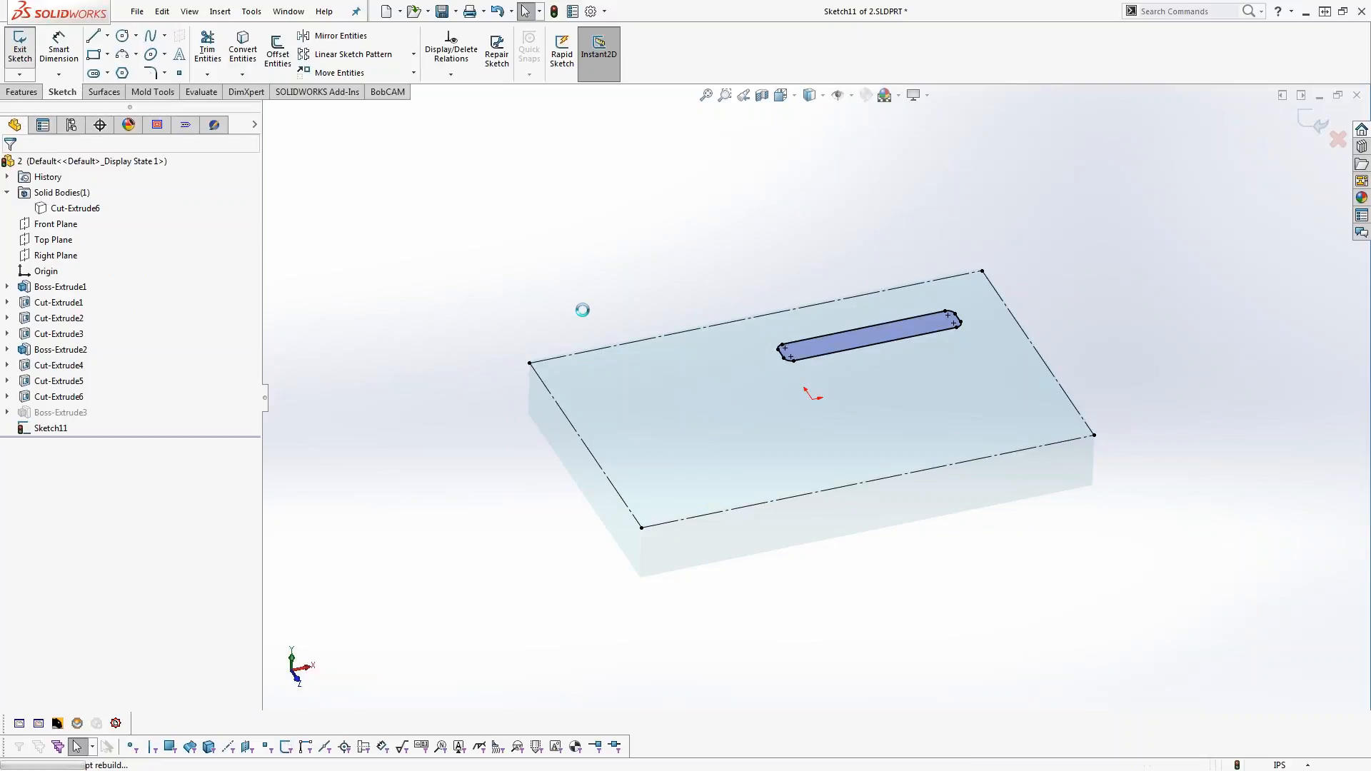
click(158, 126)
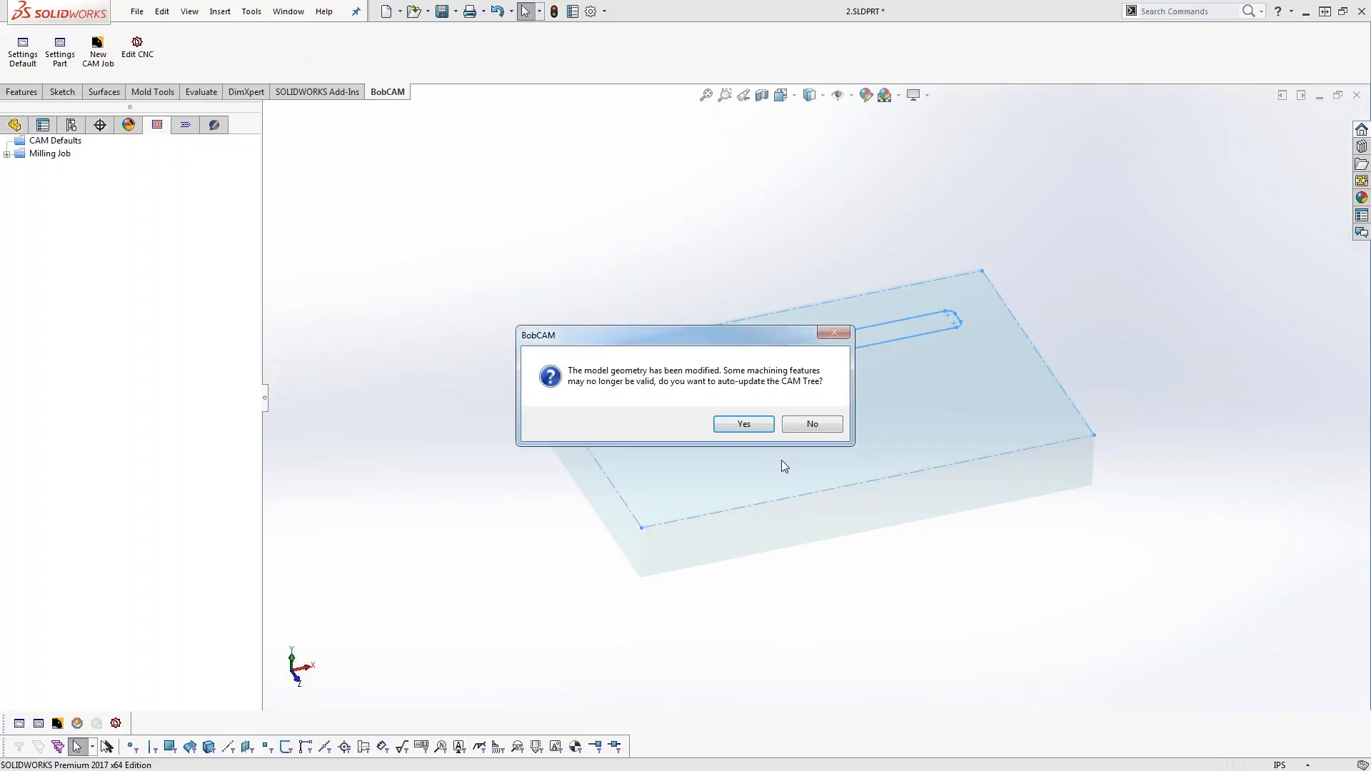
click(816, 430)
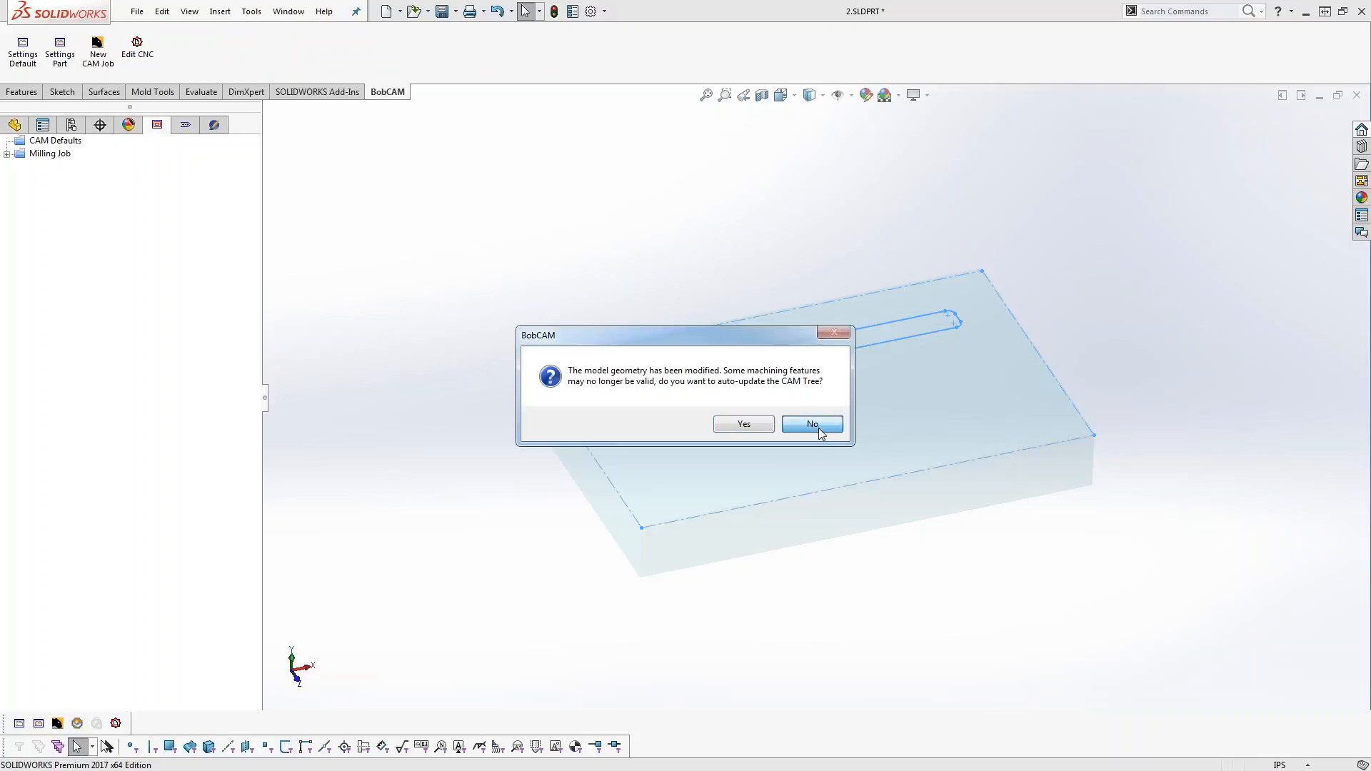
Insert a new Mill 2 Axis feature after the existing facing feature, with Sketch11 as its geometry
click(7, 157)
click(7, 155)
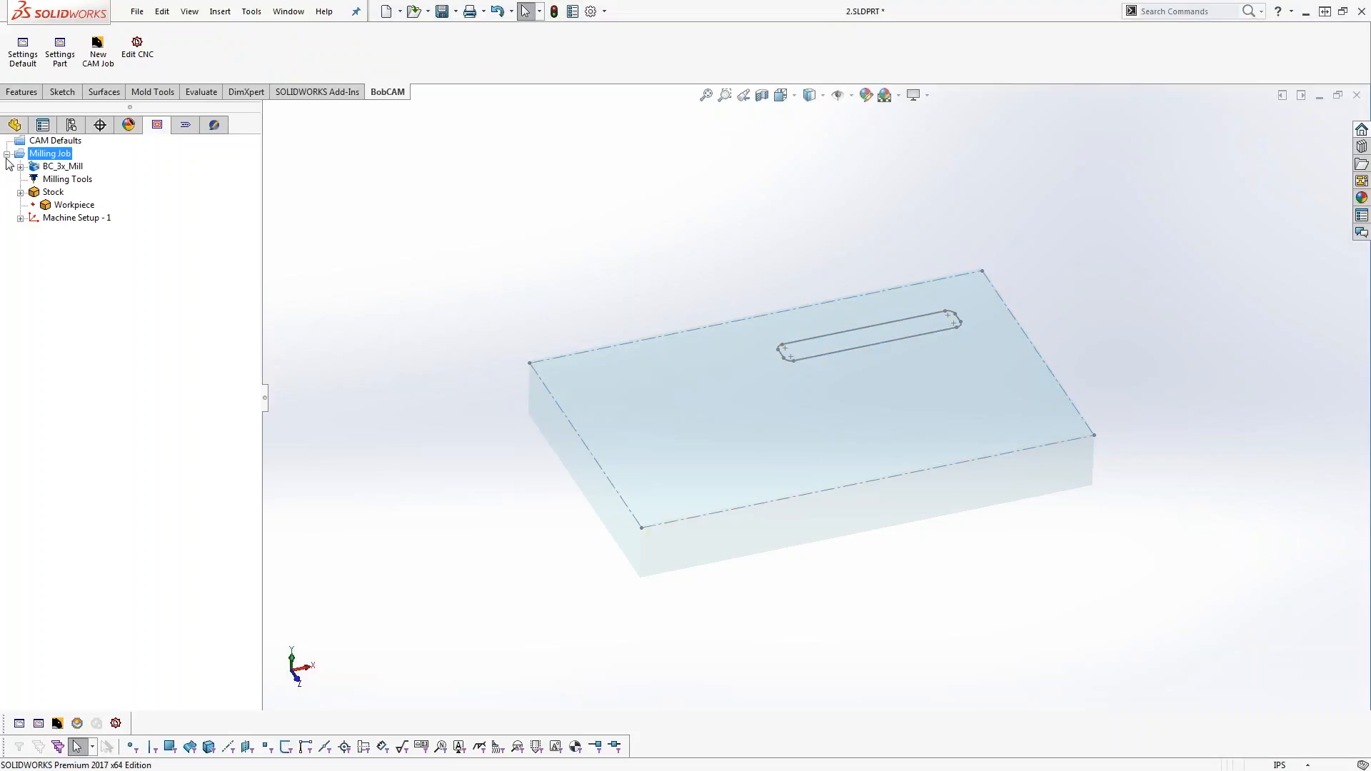
click(34, 231)
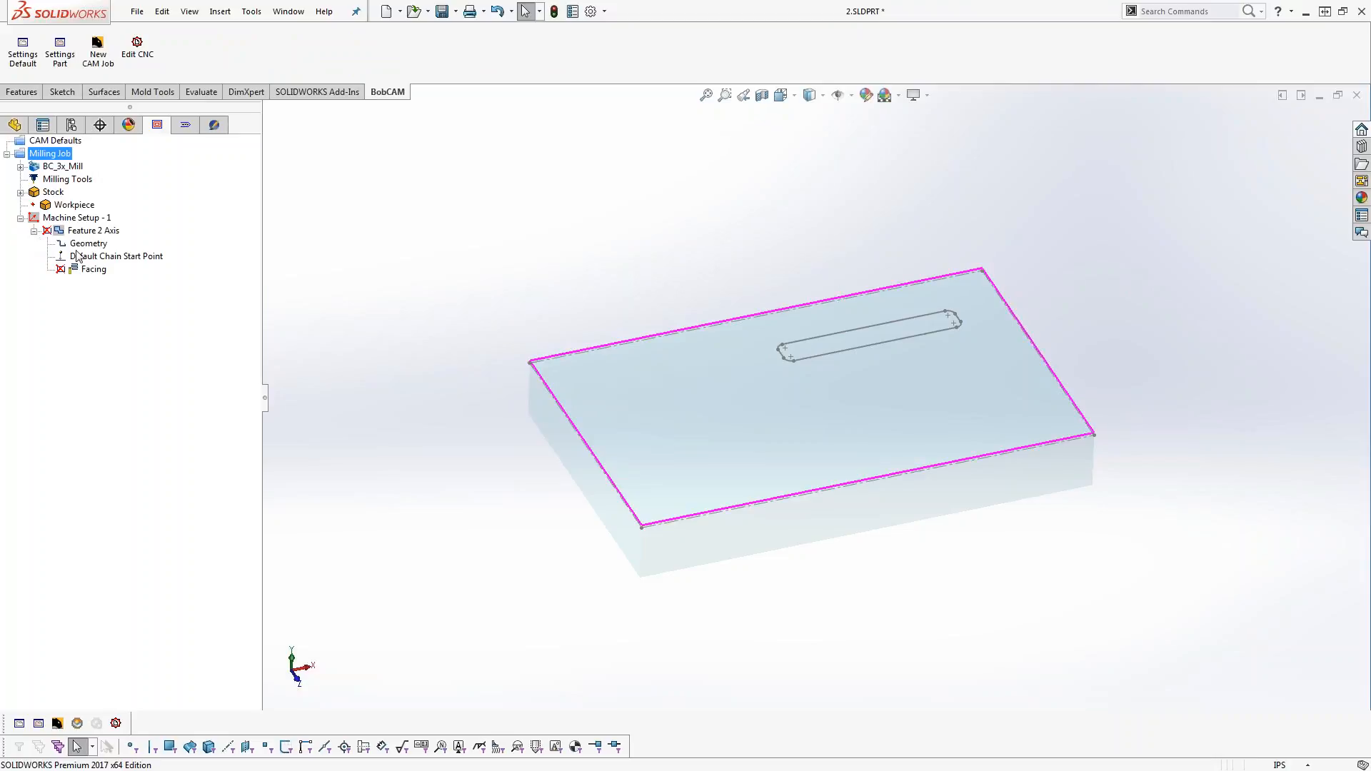
click(33, 232)
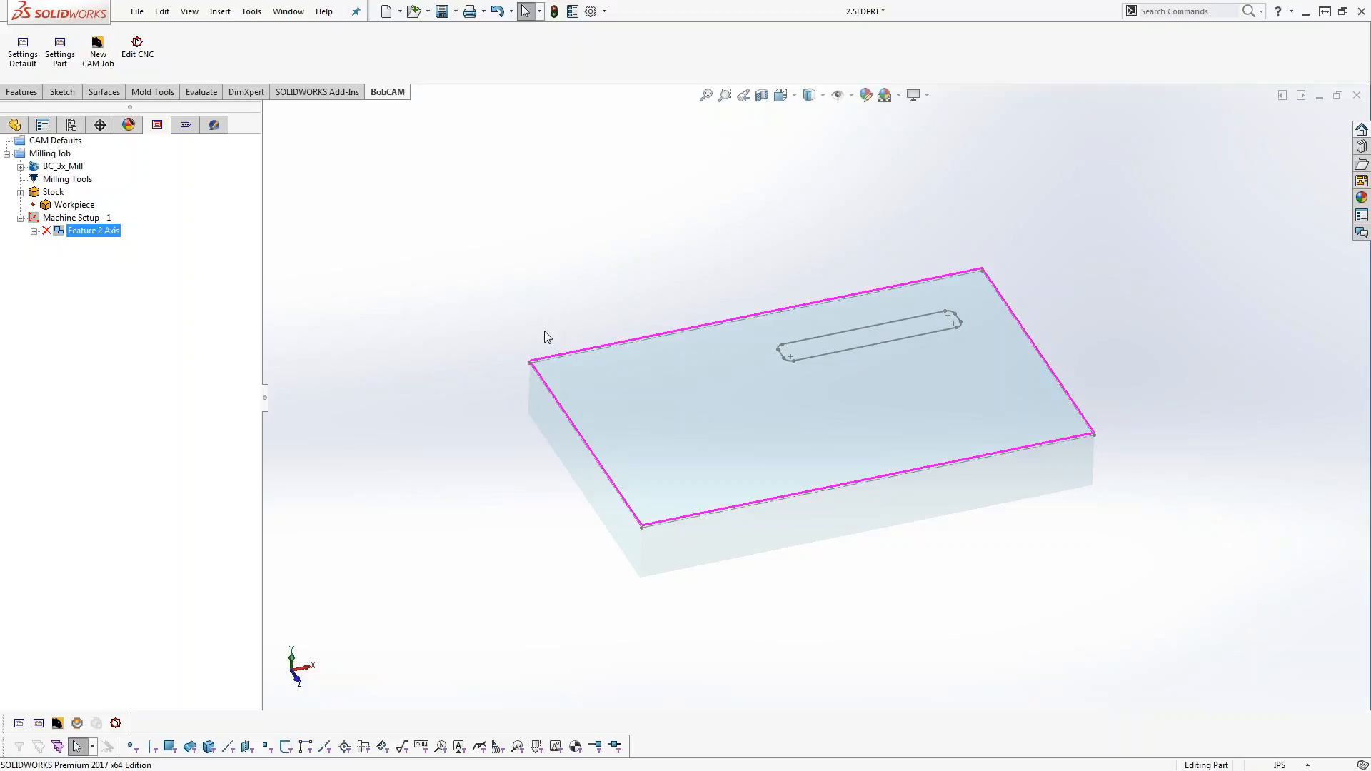
right_click(93, 232)
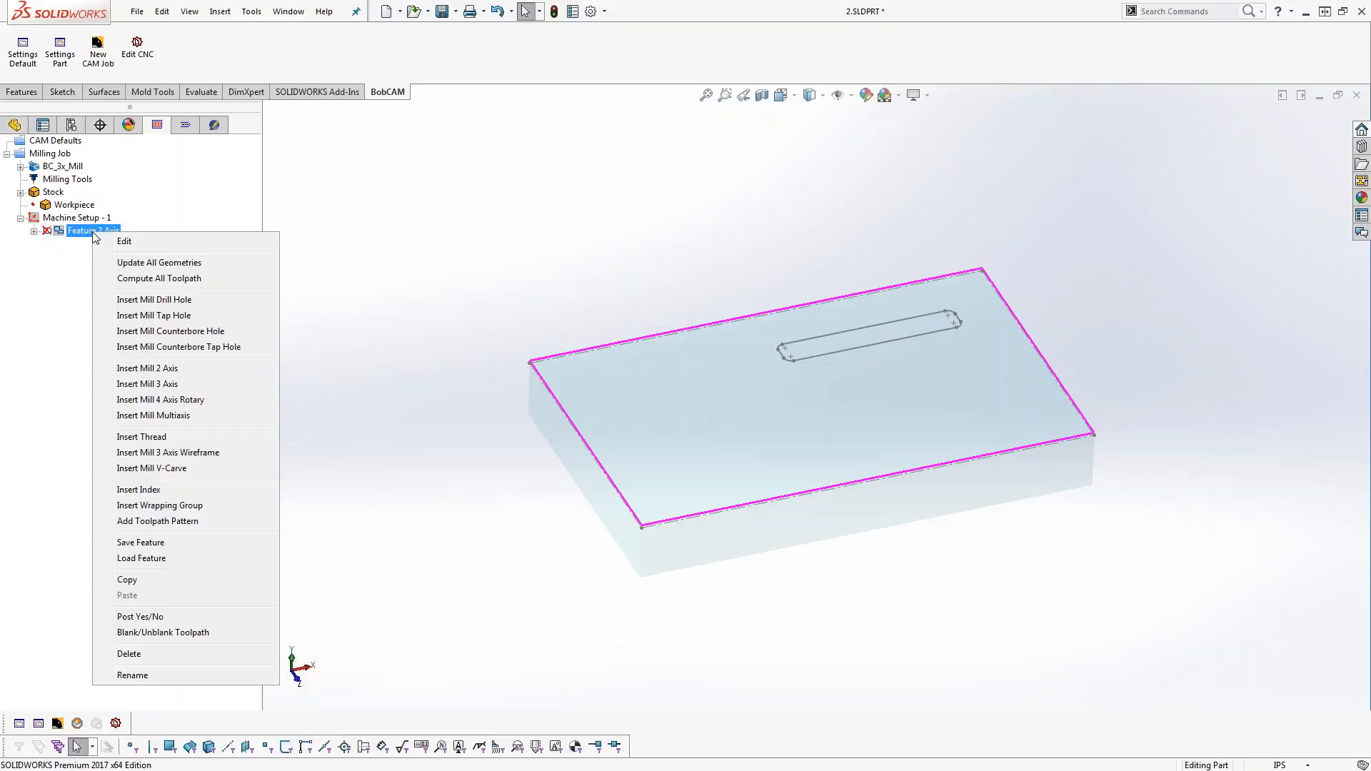
click(200, 368)
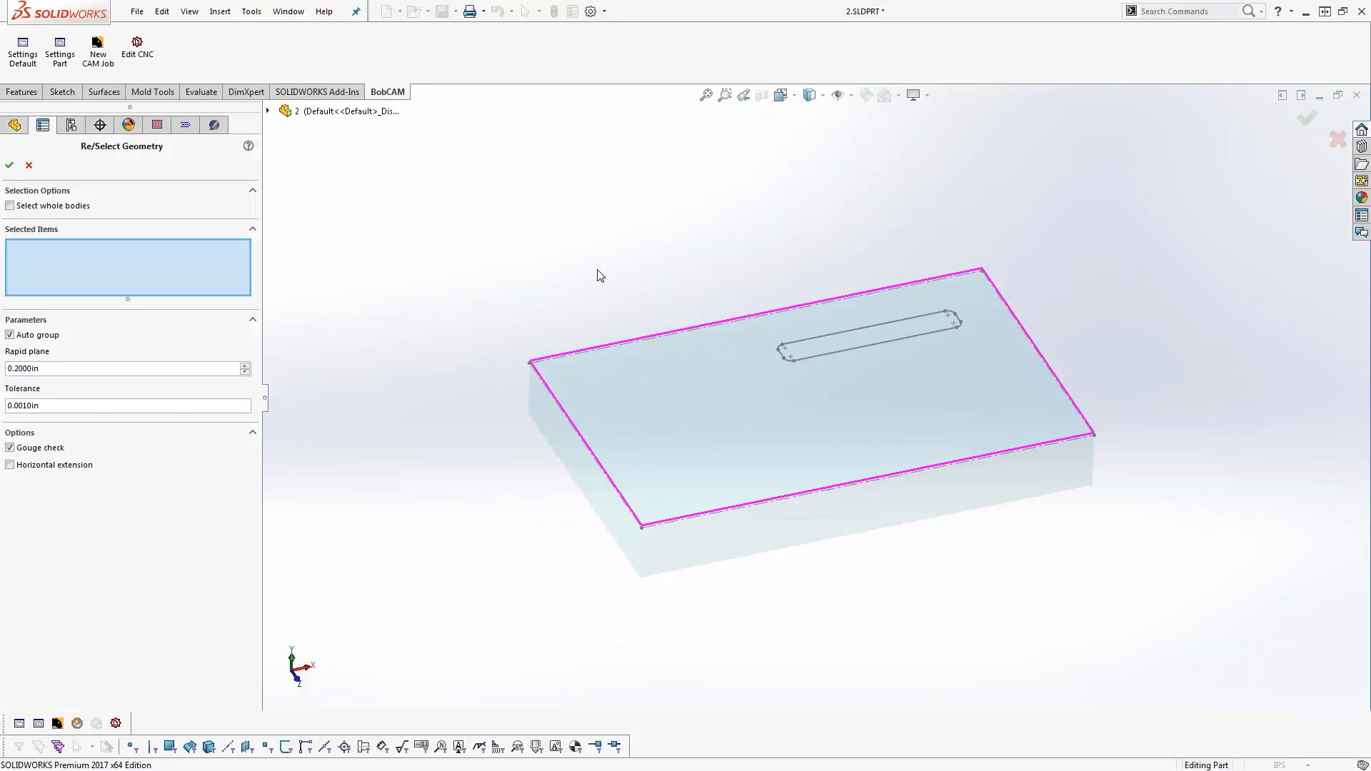
click(270, 112)
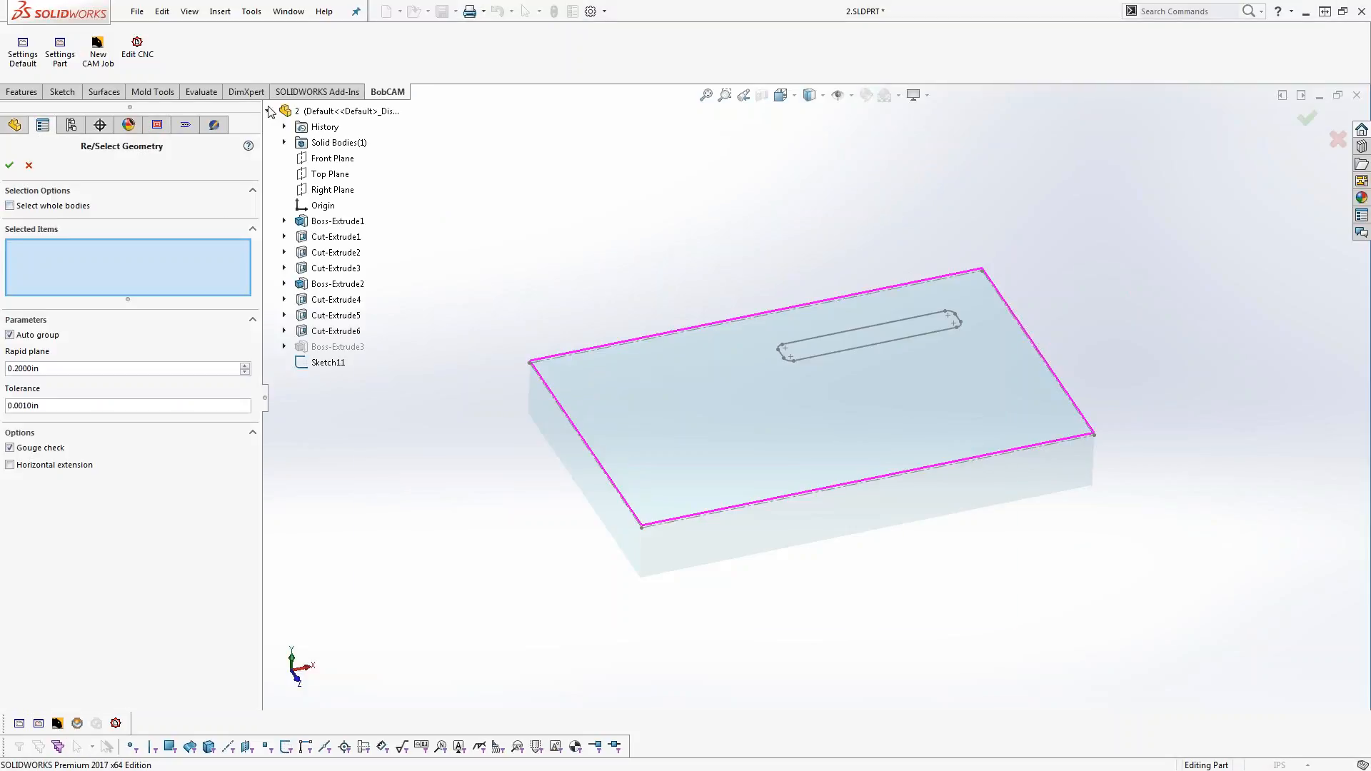
click(329, 362)
click(10, 165)
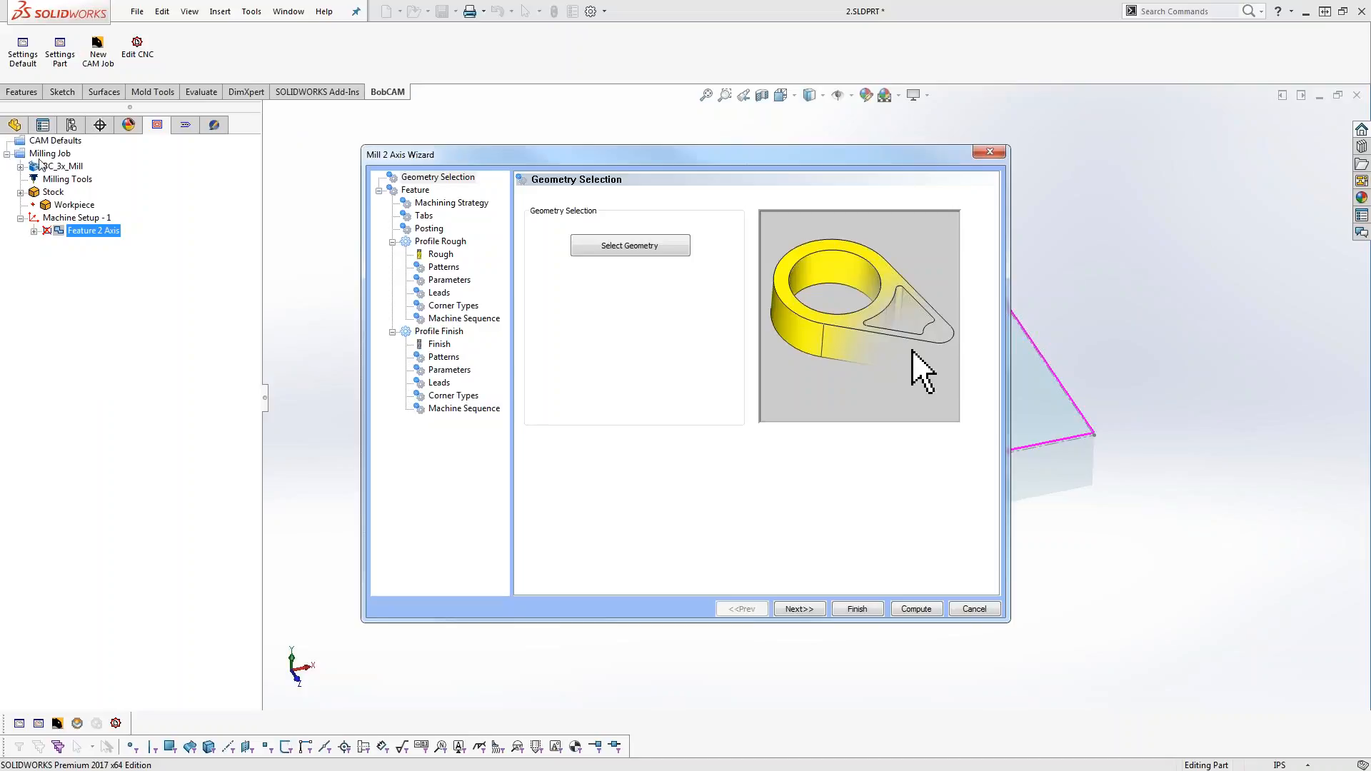
Choose Pocketing as the feature's machining strategy and open the rough tool's diameter for editing
click(457, 204)
click(550, 250)
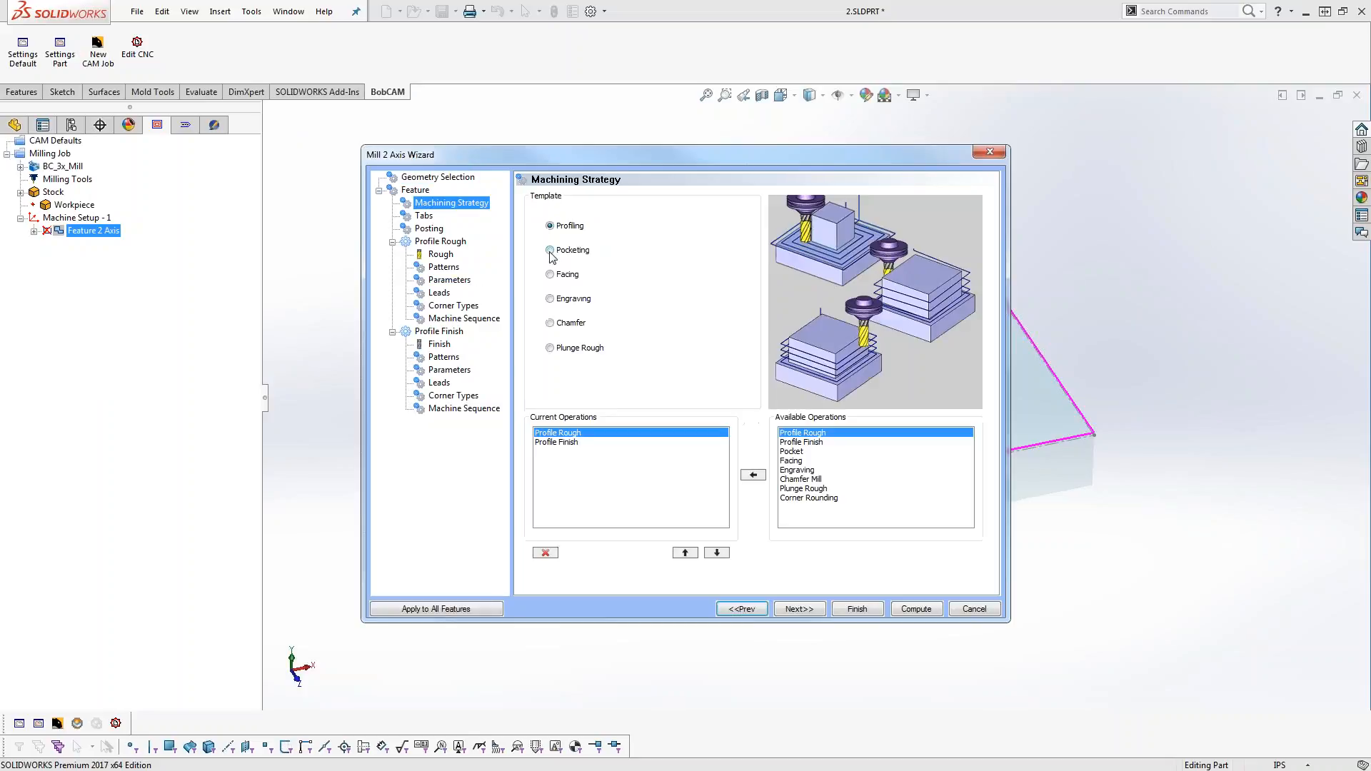
click(557, 442)
click(546, 554)
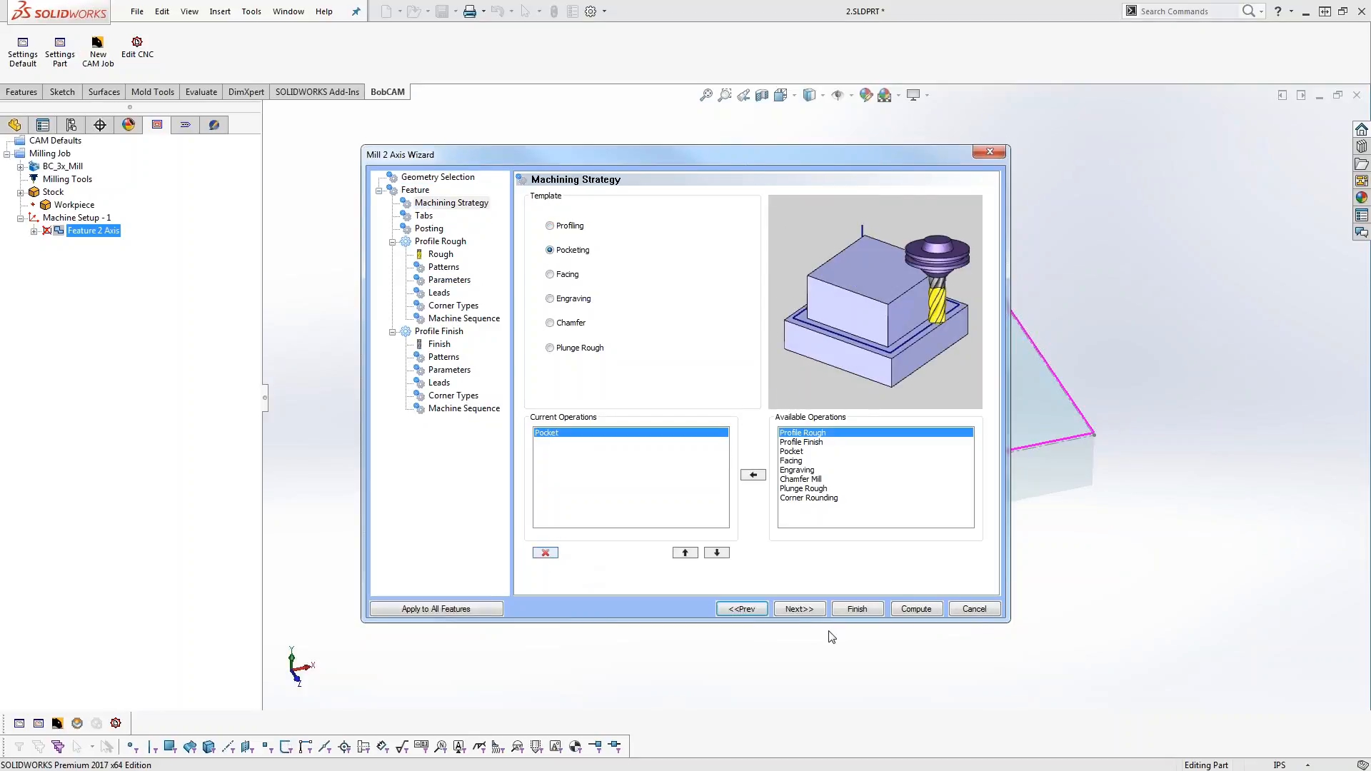
click(800, 609)
click(442, 255)
drag(720, 248, 682, 249)
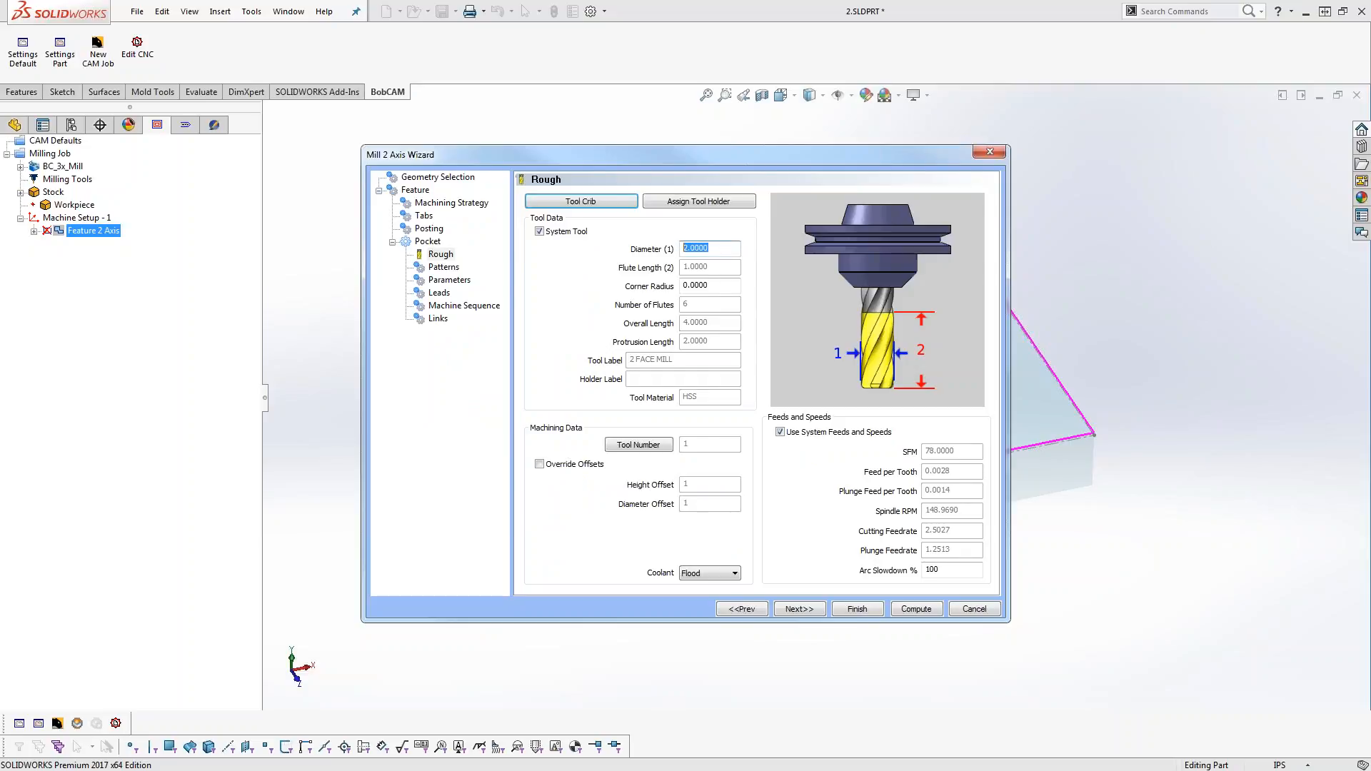
Set the pocket pattern to Advanced Pocket without Adaptive Roughing, with a 25% stepover, and compute the feature
click(443, 267)
click(554, 281)
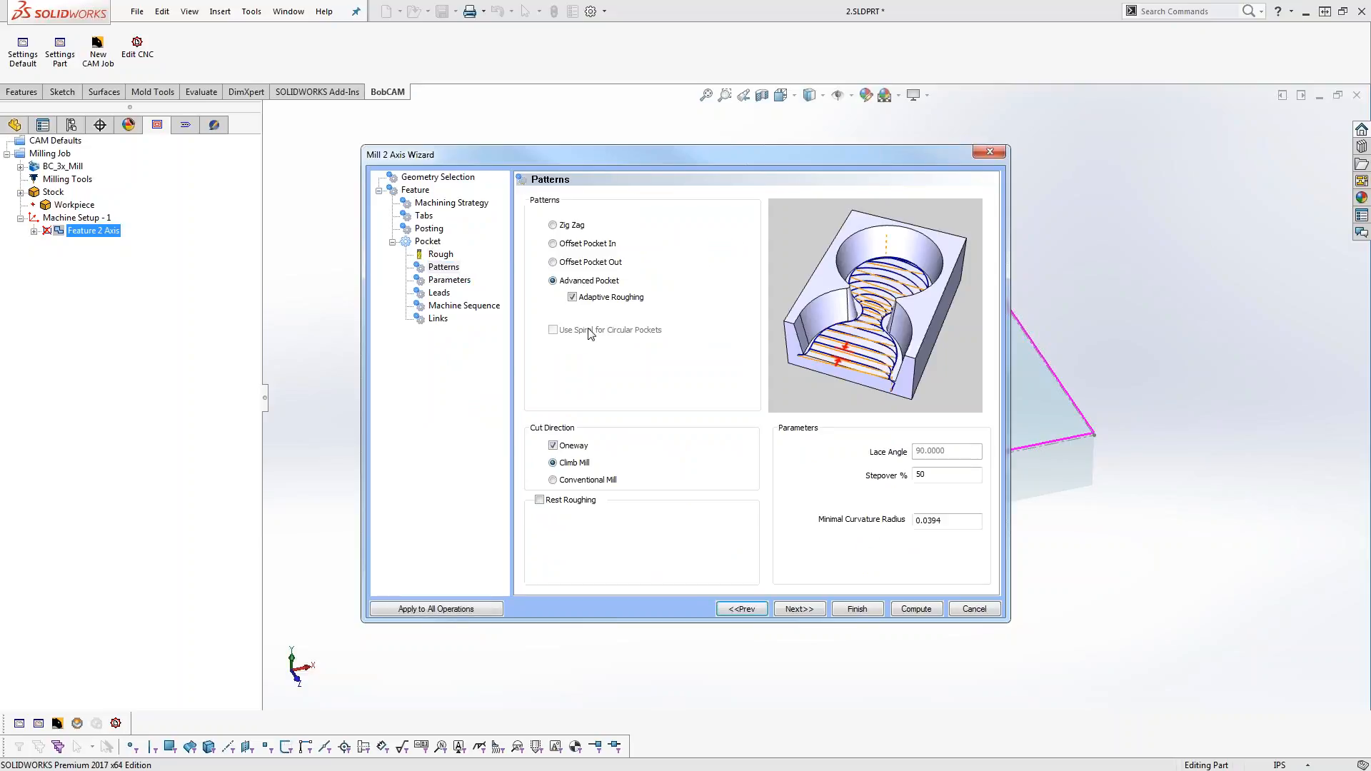
double_click(943, 476)
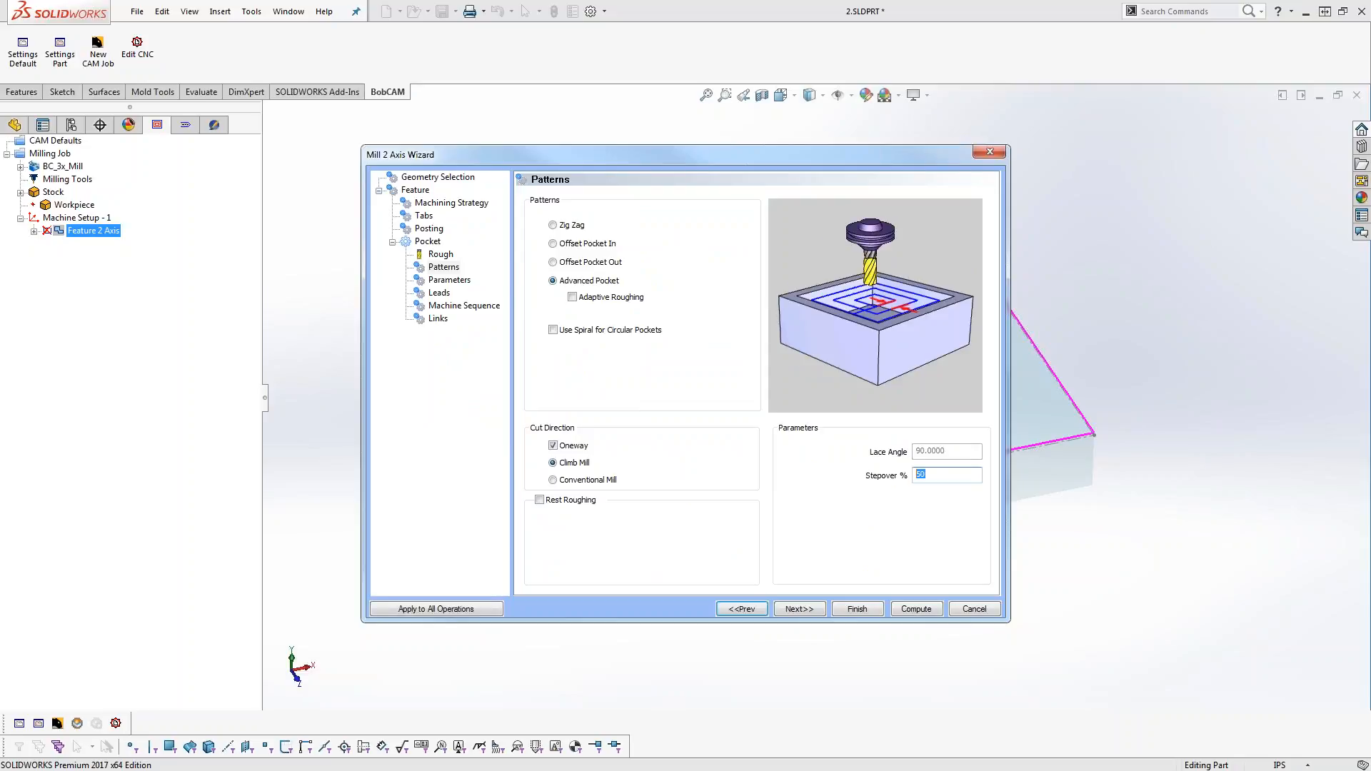
text(25)
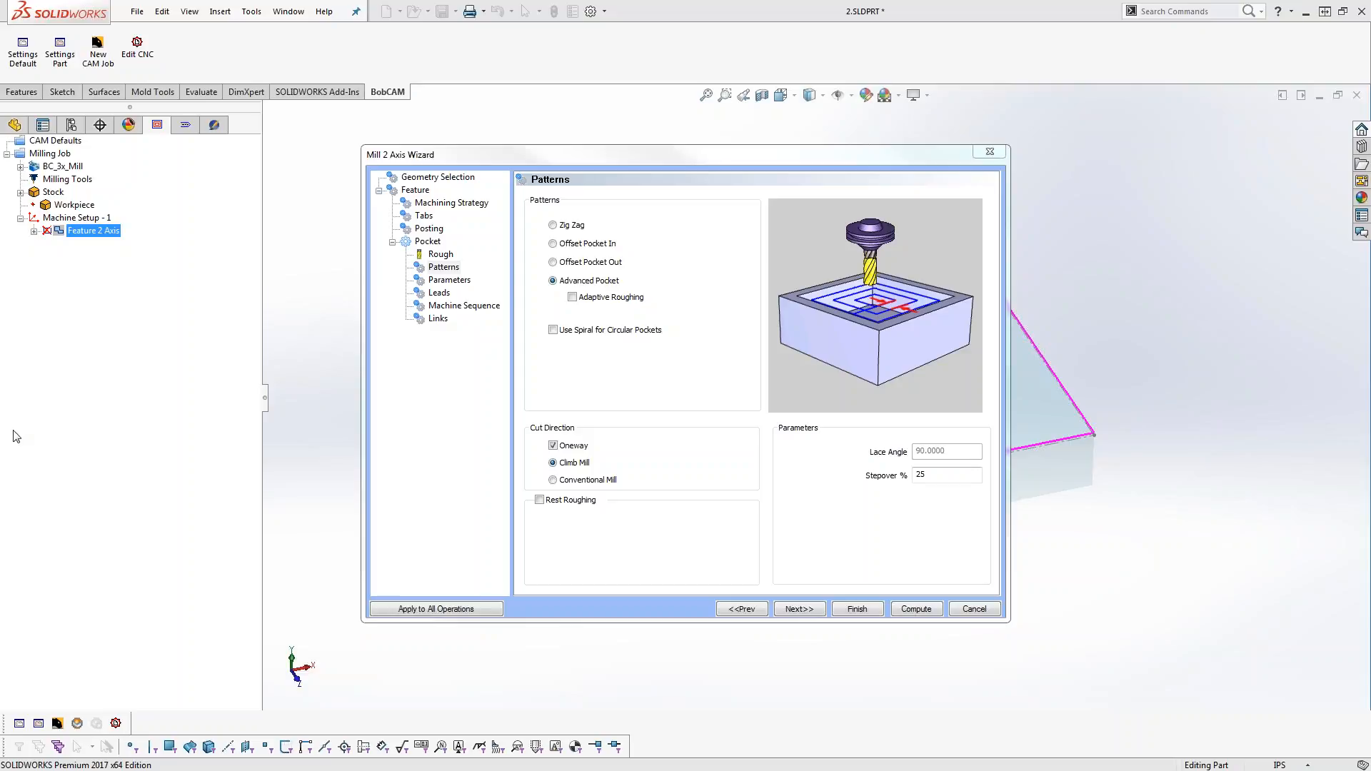
click(916, 609)
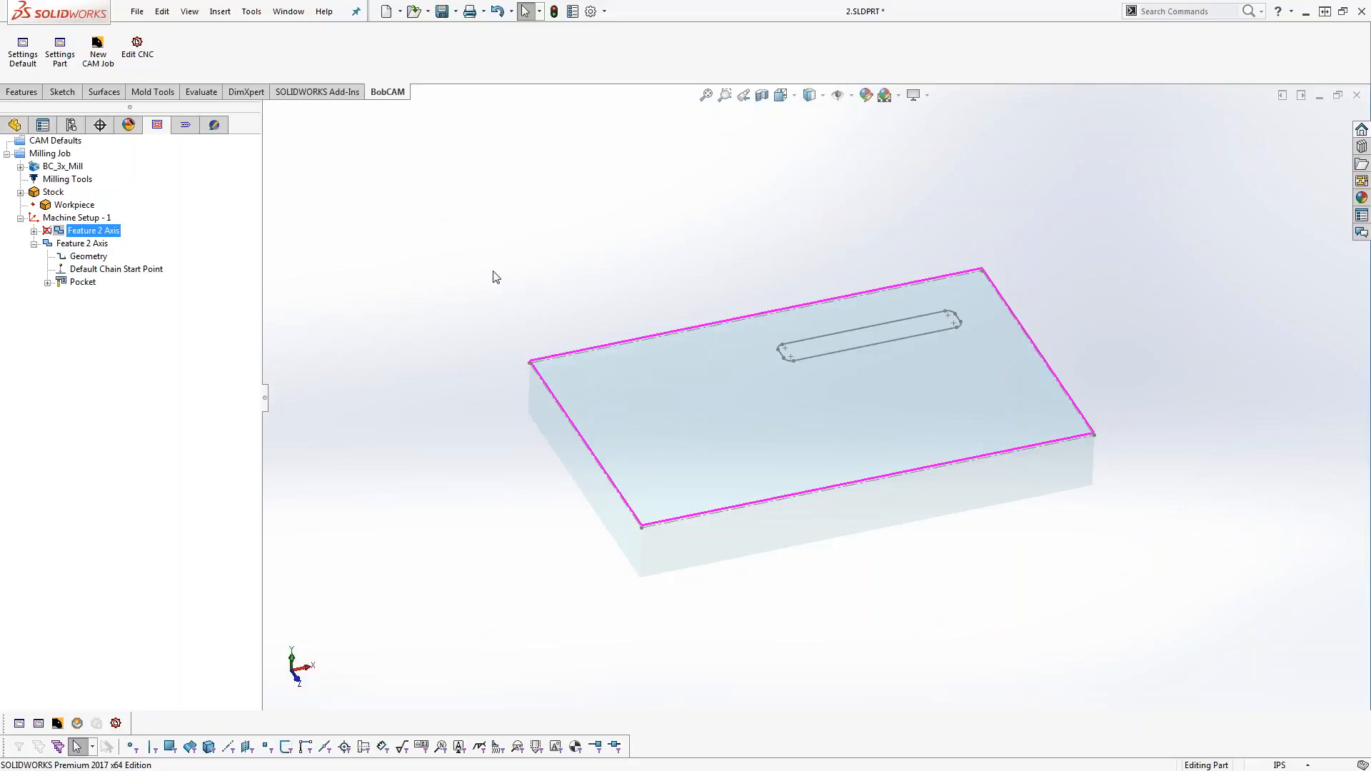
Try to compute the Pocket operation's toolpath from the whole-sketch geometry
click(82, 282)
right_click(84, 282)
click(120, 293)
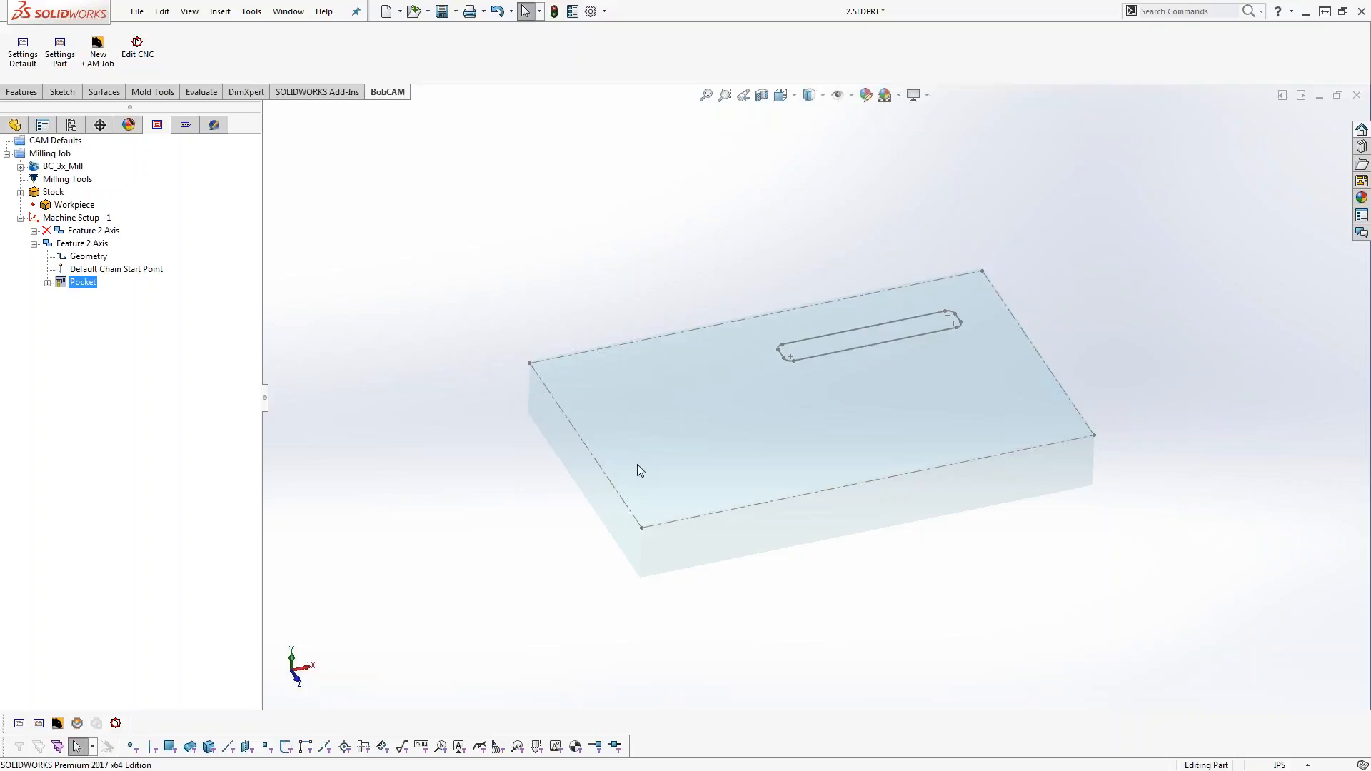
Open the geometry reselection for the pocketing feature
click(89, 257)
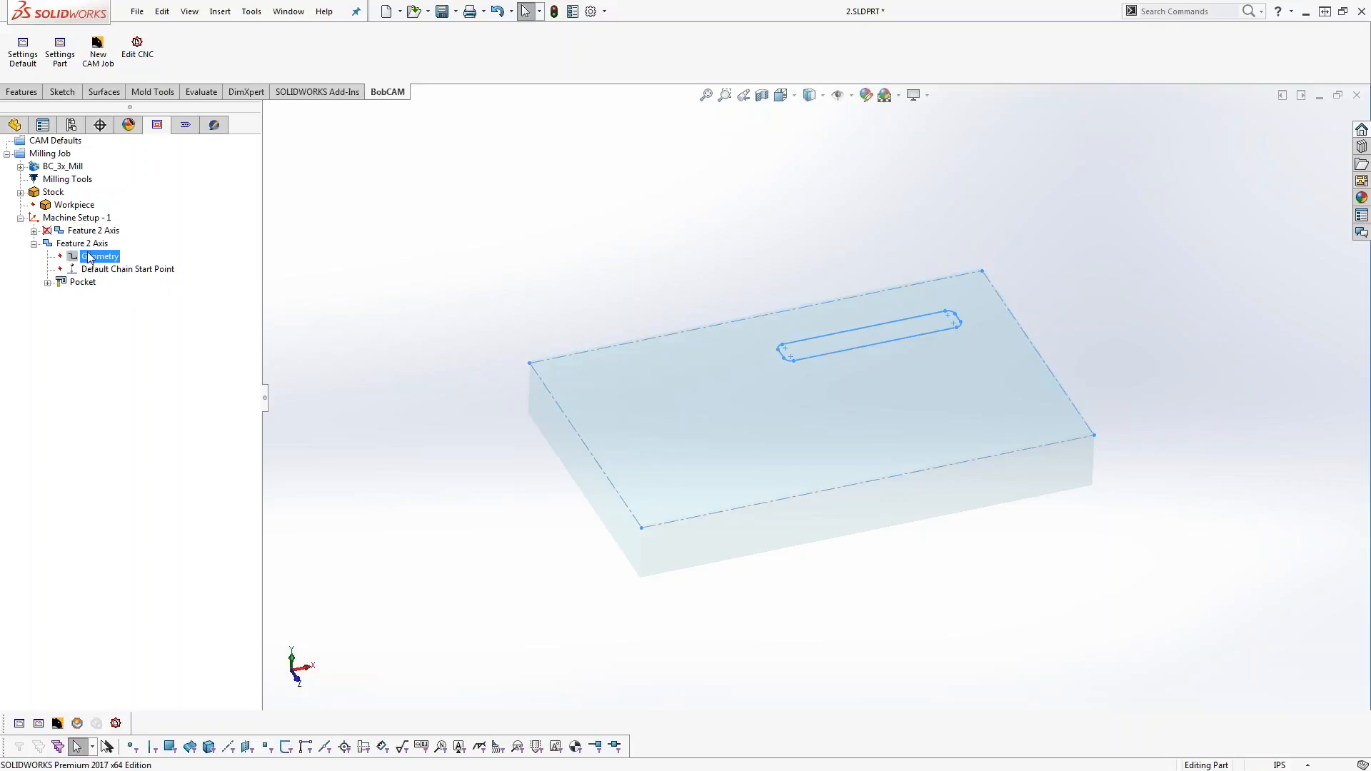
right_click(86, 247)
click(78, 255)
click(113, 268)
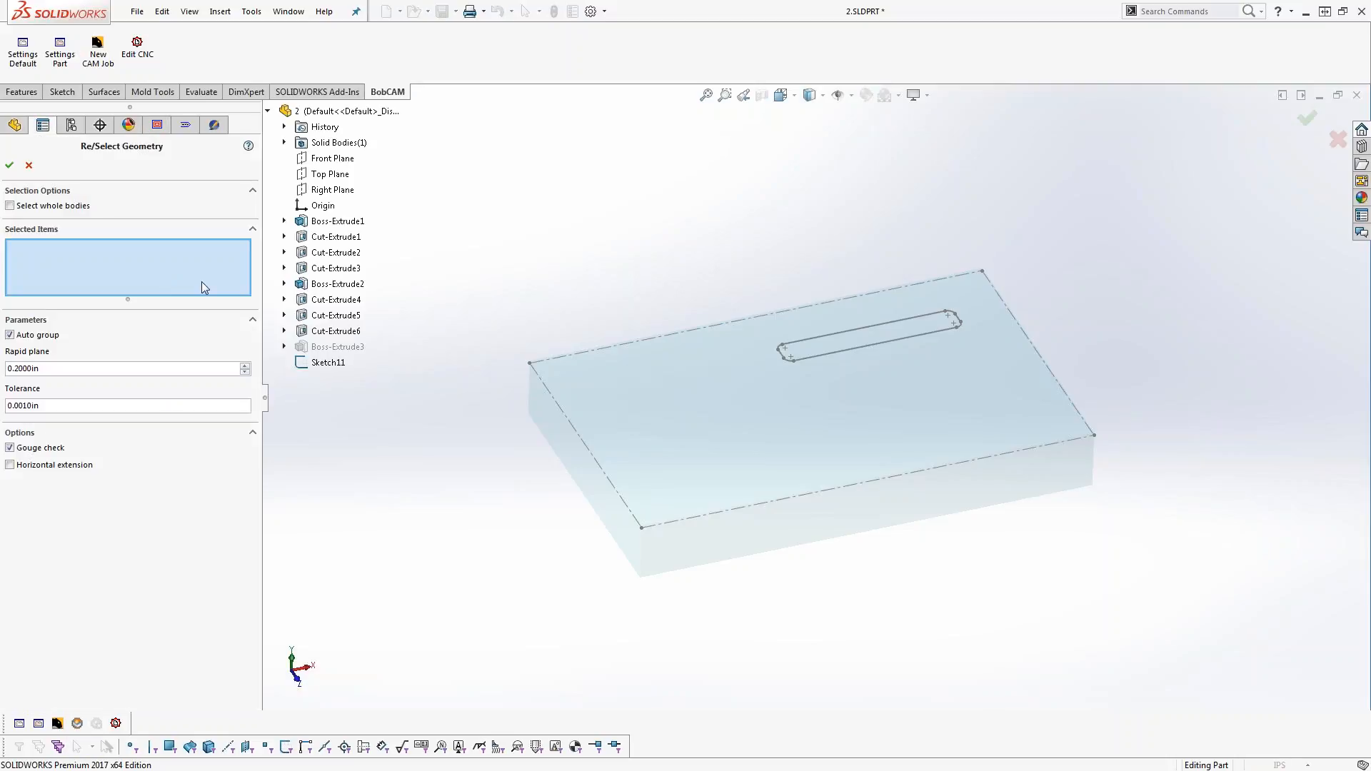
click(817, 338)
scroll(960, 322, up, 2)
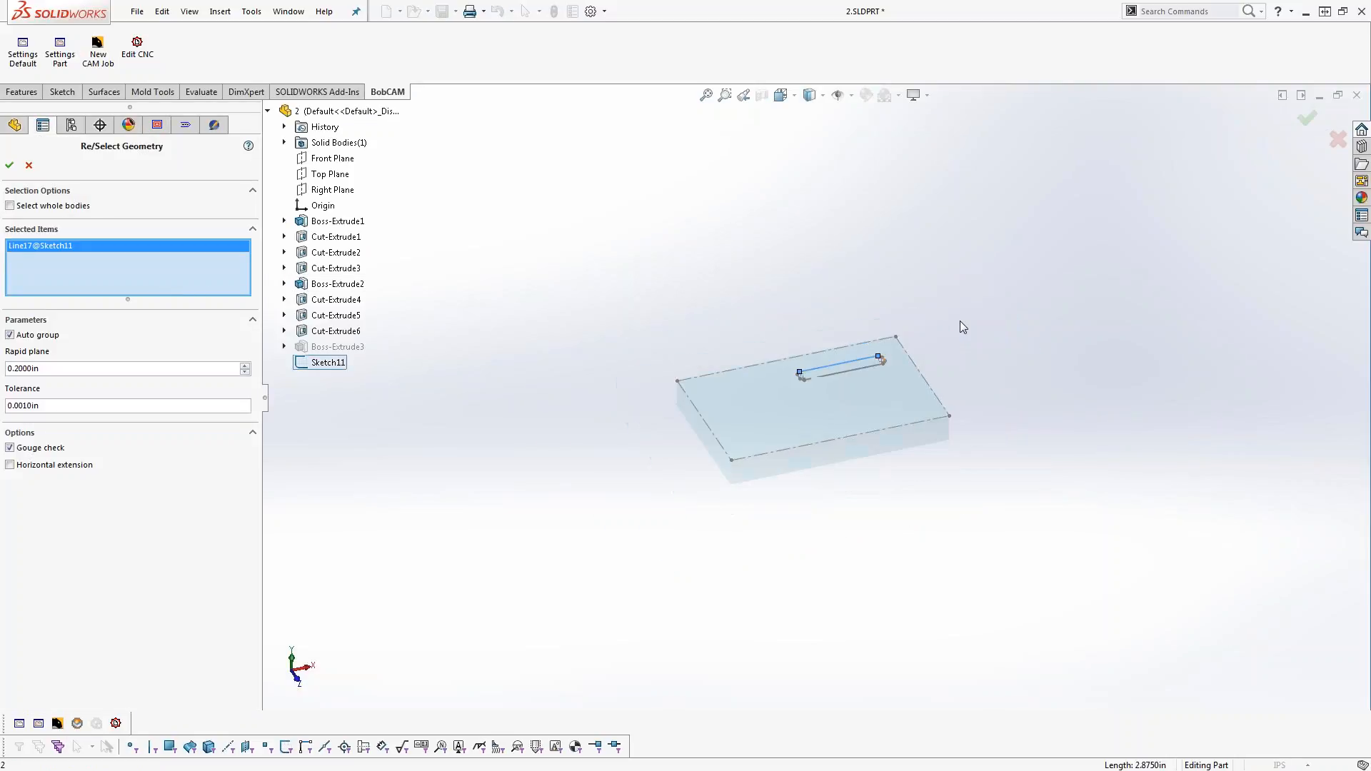
scroll(764, 400, down, 5)
scroll(766, 404, down, 2)
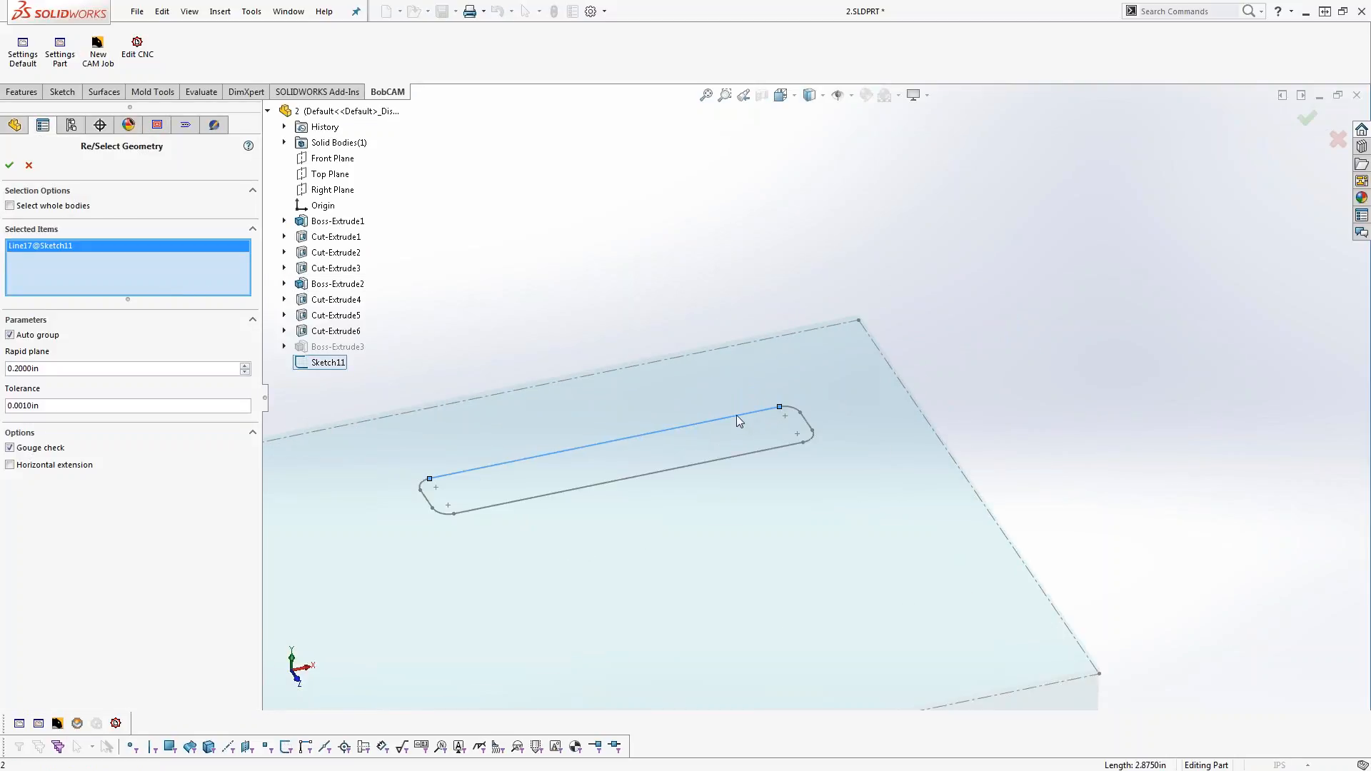
scroll(738, 418, up, 3)
click(713, 421)
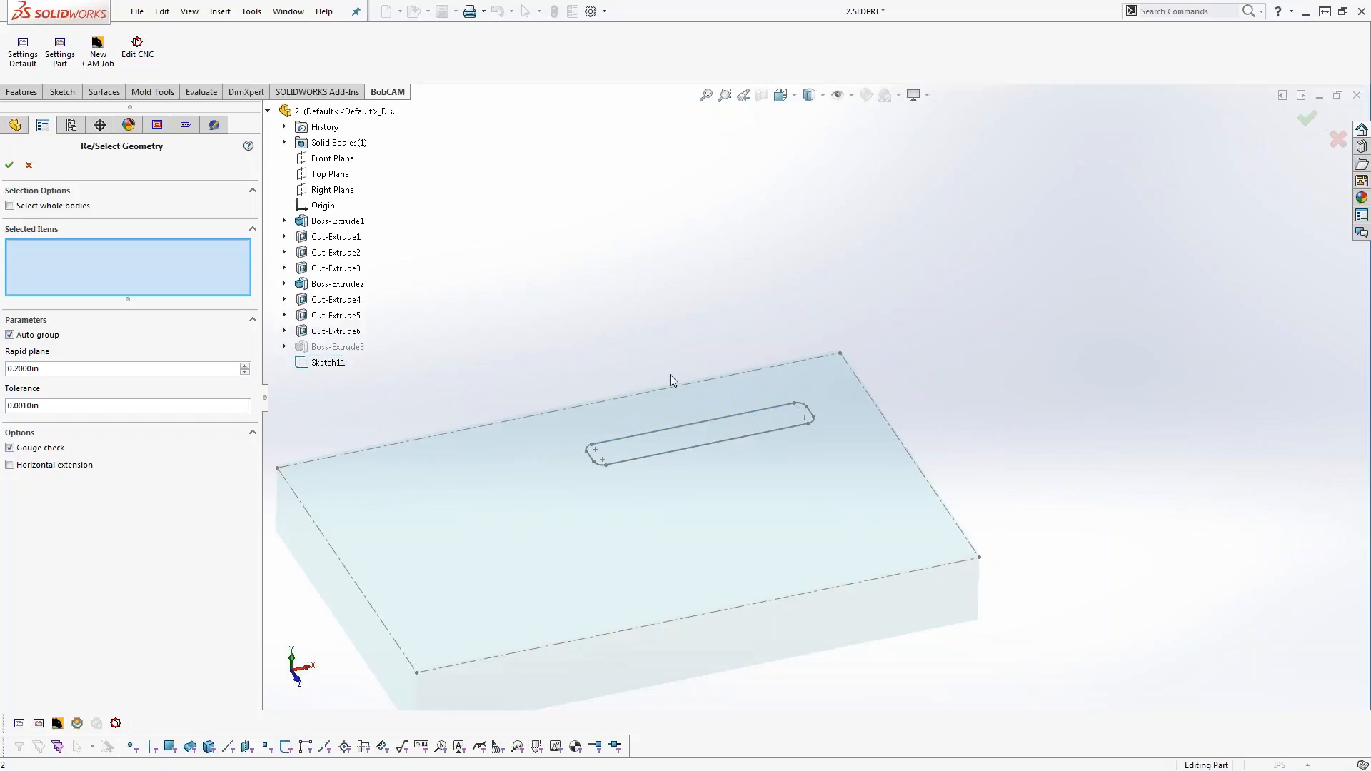
In the top view, pick the four lines and four corner arcs of the bar outline as pocket geometry
key(space)
click(658, 280)
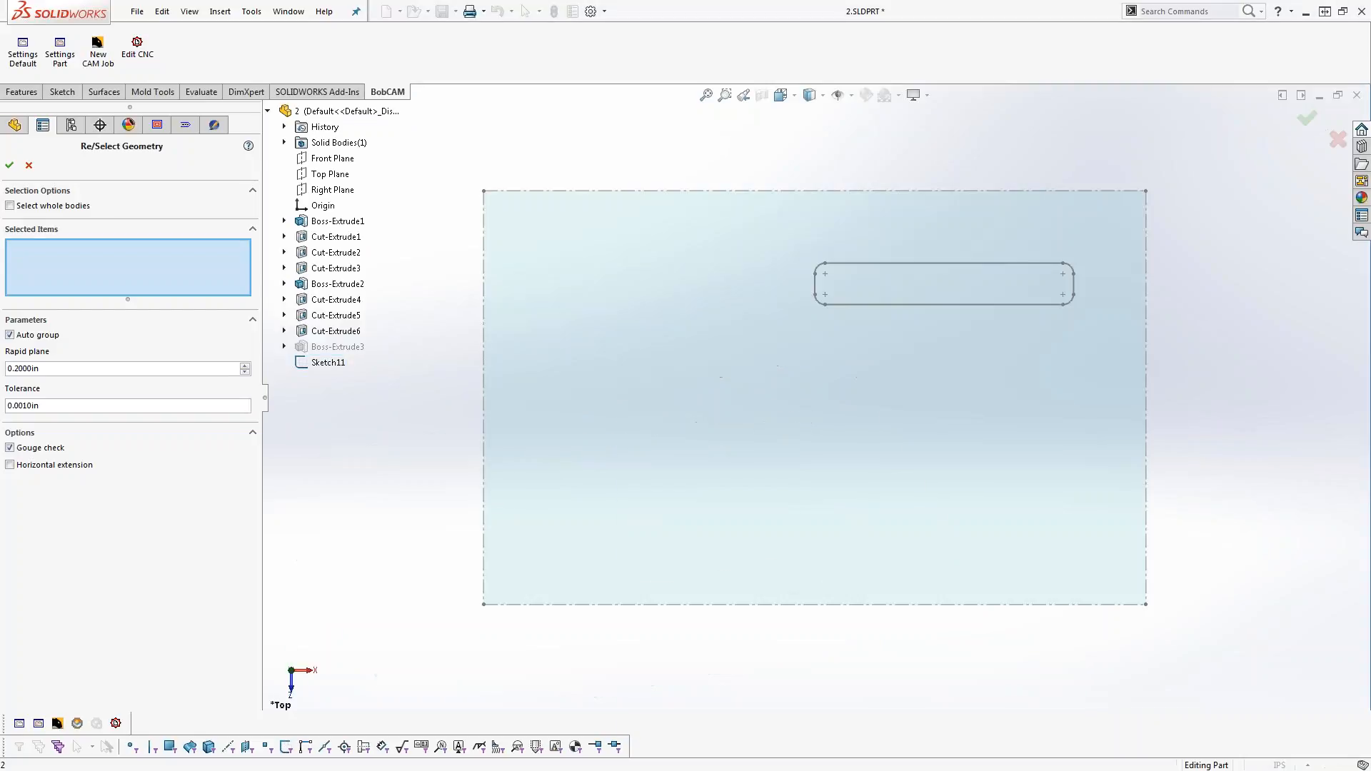
drag(790, 241, 1080, 349)
click(837, 264)
click(1070, 269)
click(1074, 283)
click(1070, 300)
click(1022, 305)
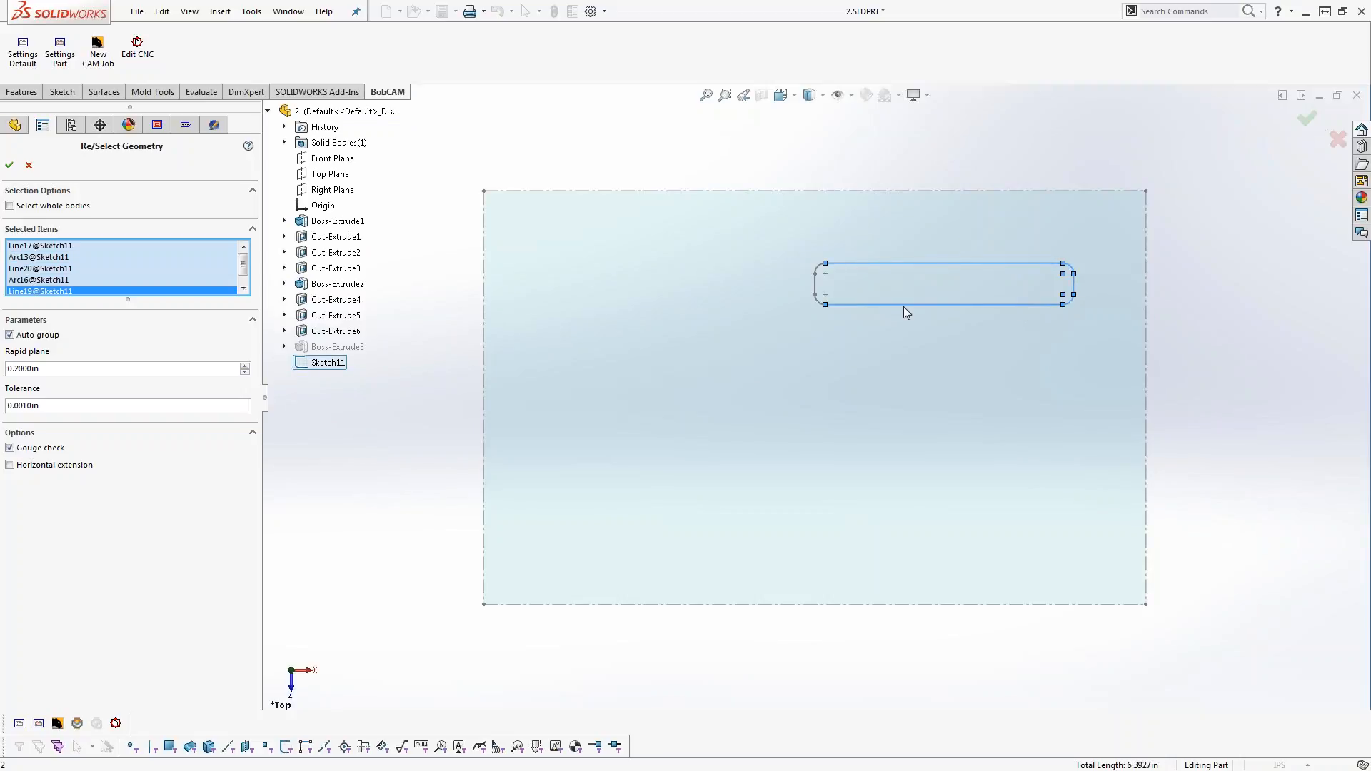
click(819, 300)
click(815, 284)
click(819, 275)
Add the four edges of the construction rectangle around the plate to the pocket geometry and accept the selection
click(1000, 192)
click(1146, 309)
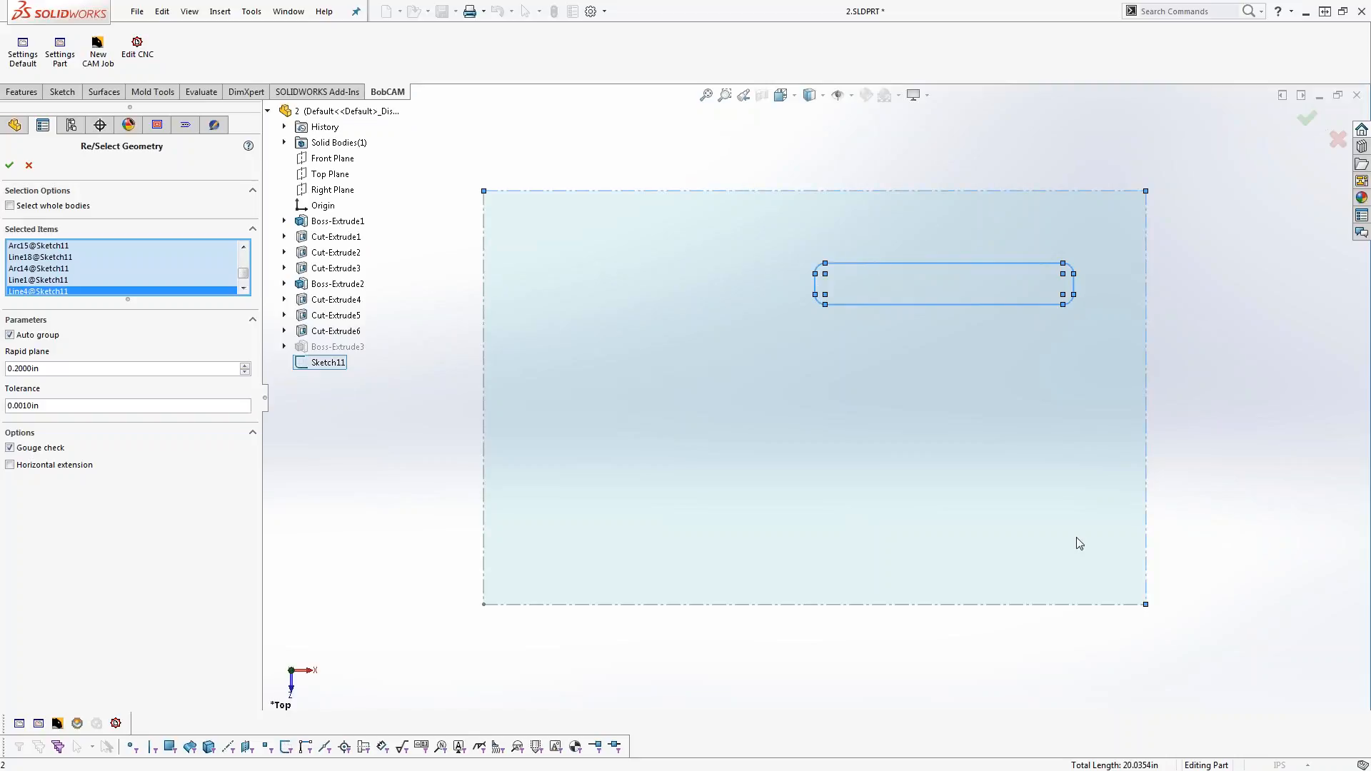
click(891, 606)
click(485, 405)
click(9, 166)
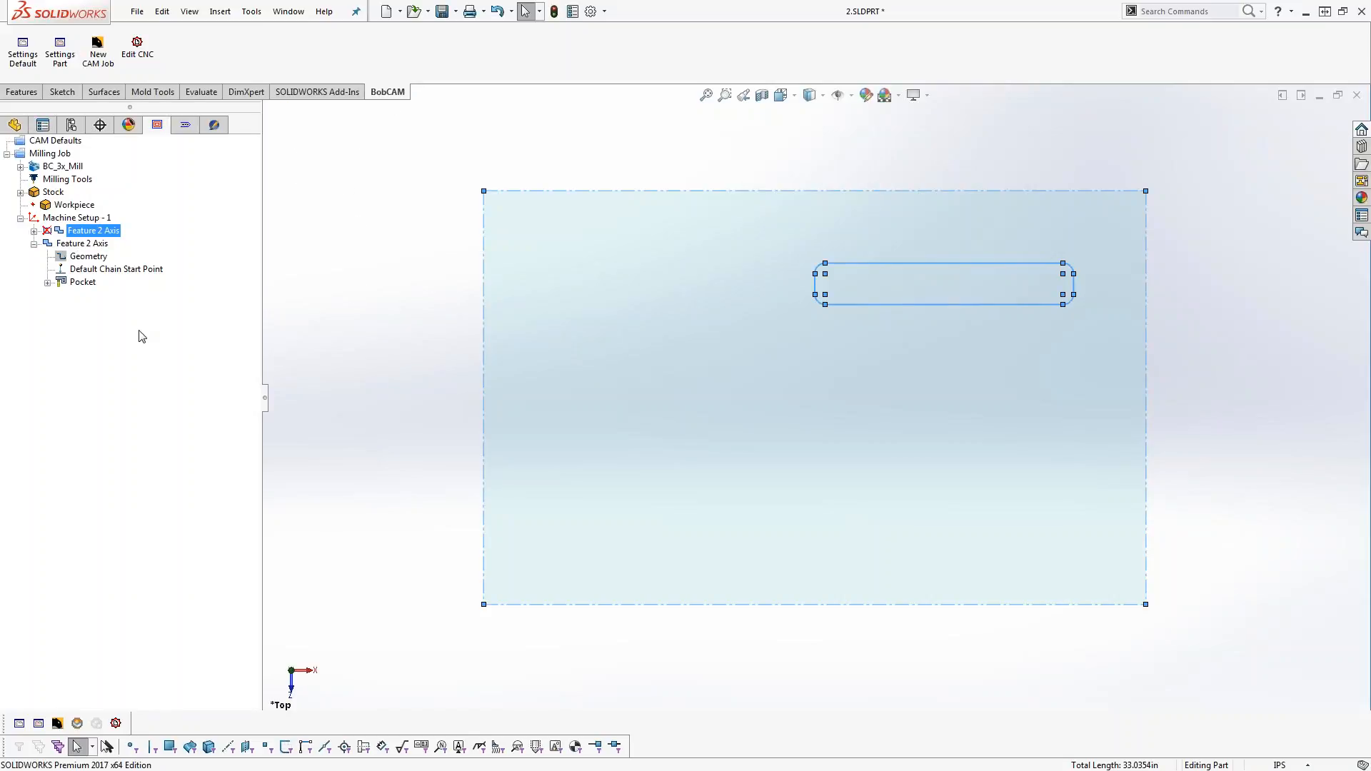
Compute the Pocket toolpath from the reselected geometry and tilt the view to inspect it
right_click(78, 282)
click(123, 293)
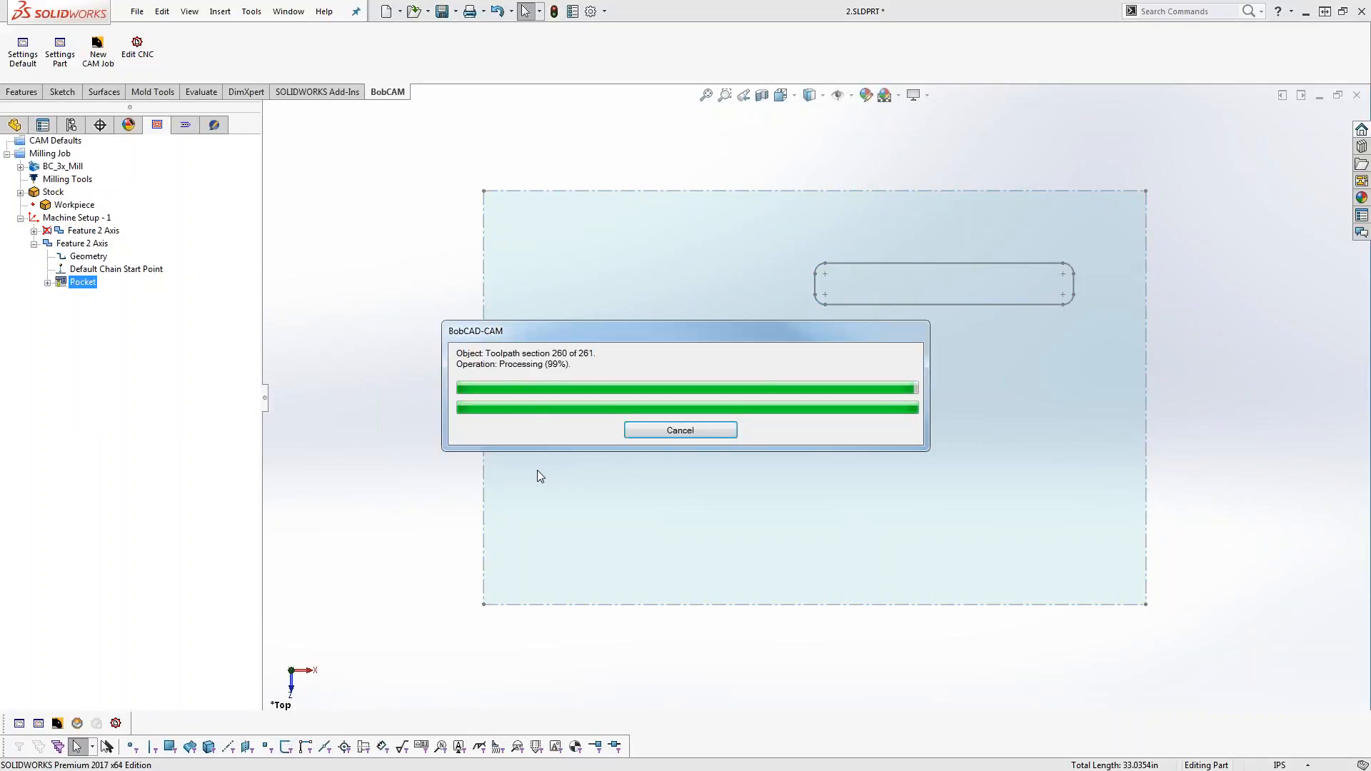
middle_drag(894, 637, 940, 500)
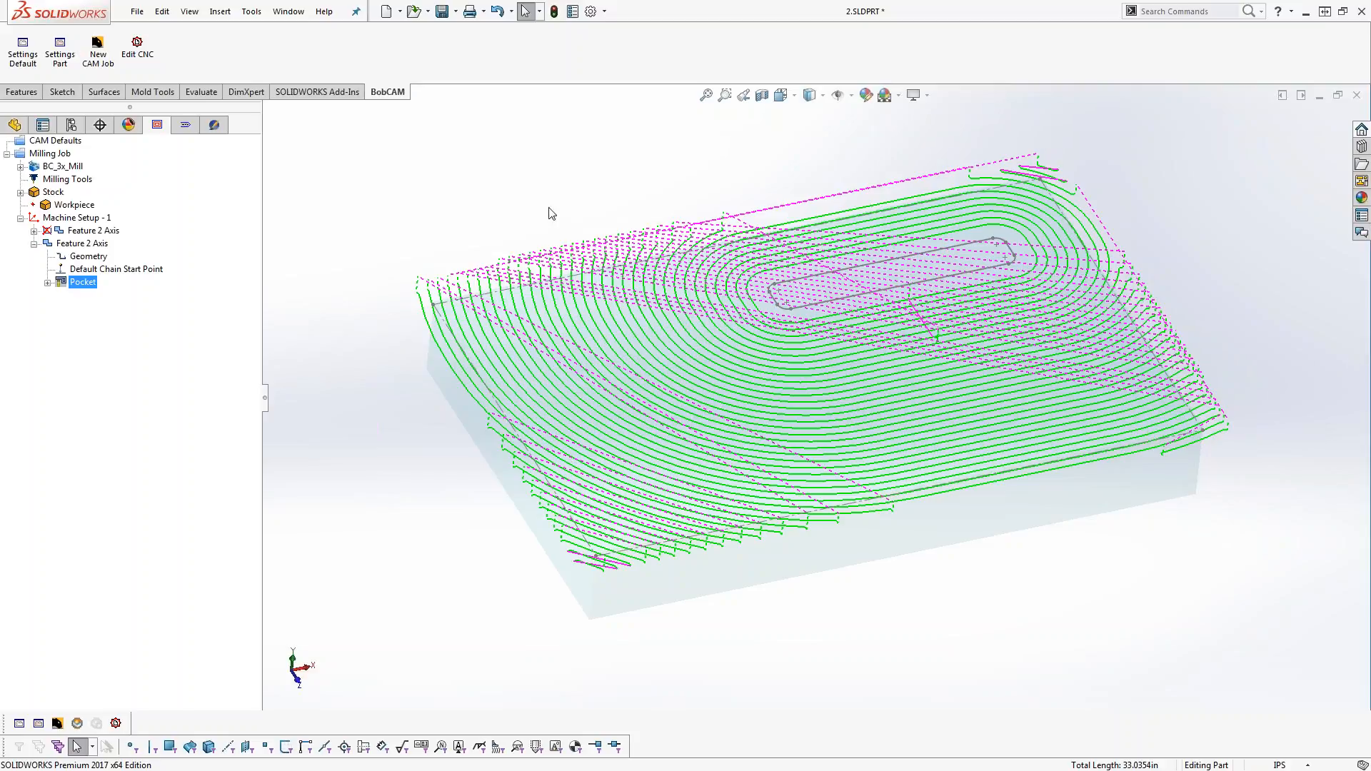
Turn off the Oneway cut direction in the pocket's pattern settings and recompute the toolpath
click(79, 245)
right_click(79, 245)
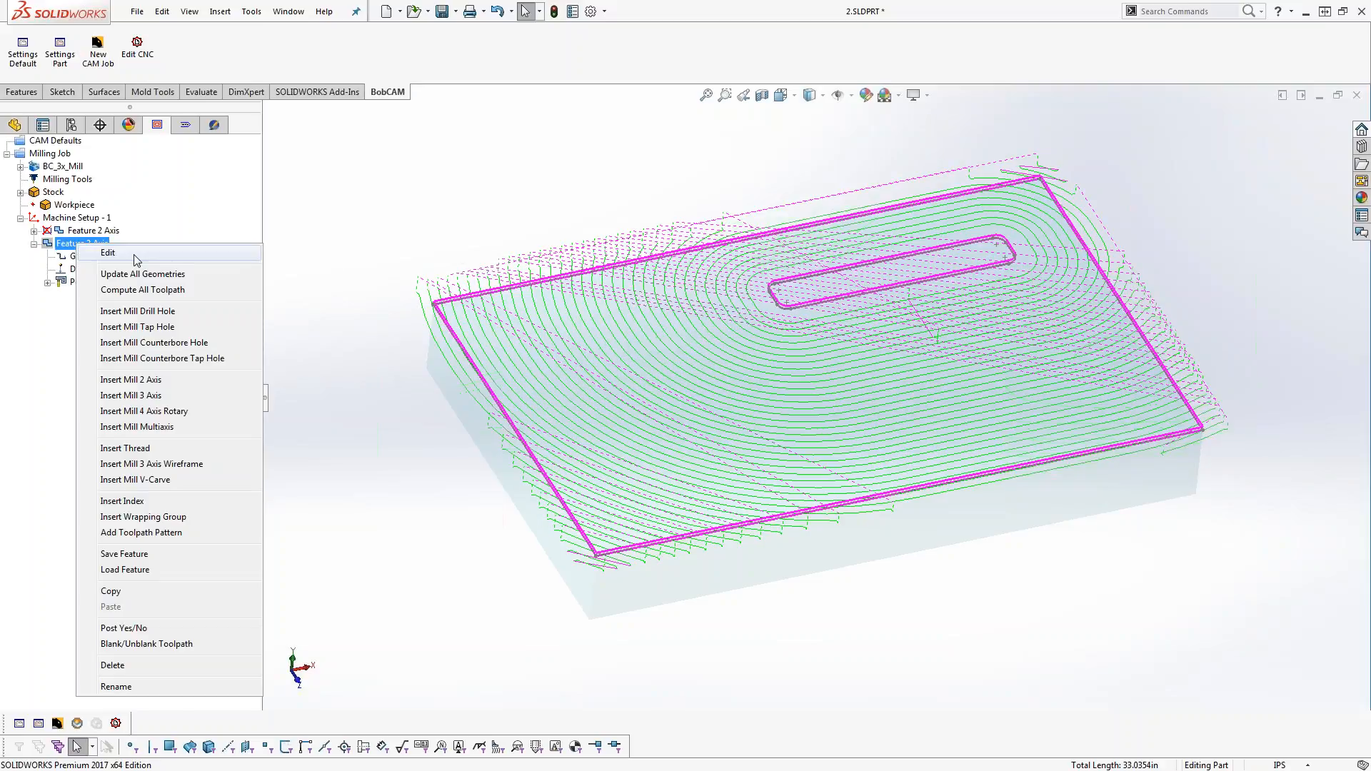
click(100, 253)
click(444, 253)
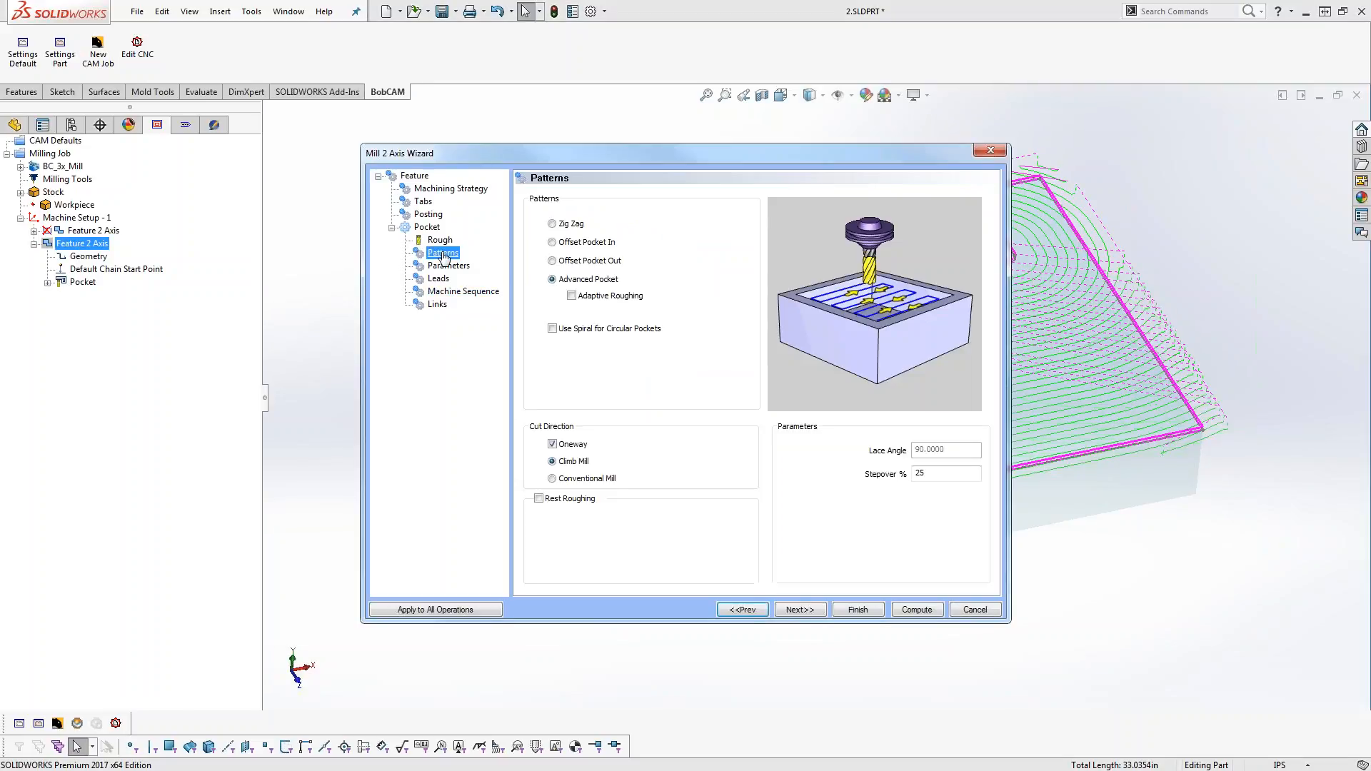
click(552, 444)
click(926, 613)
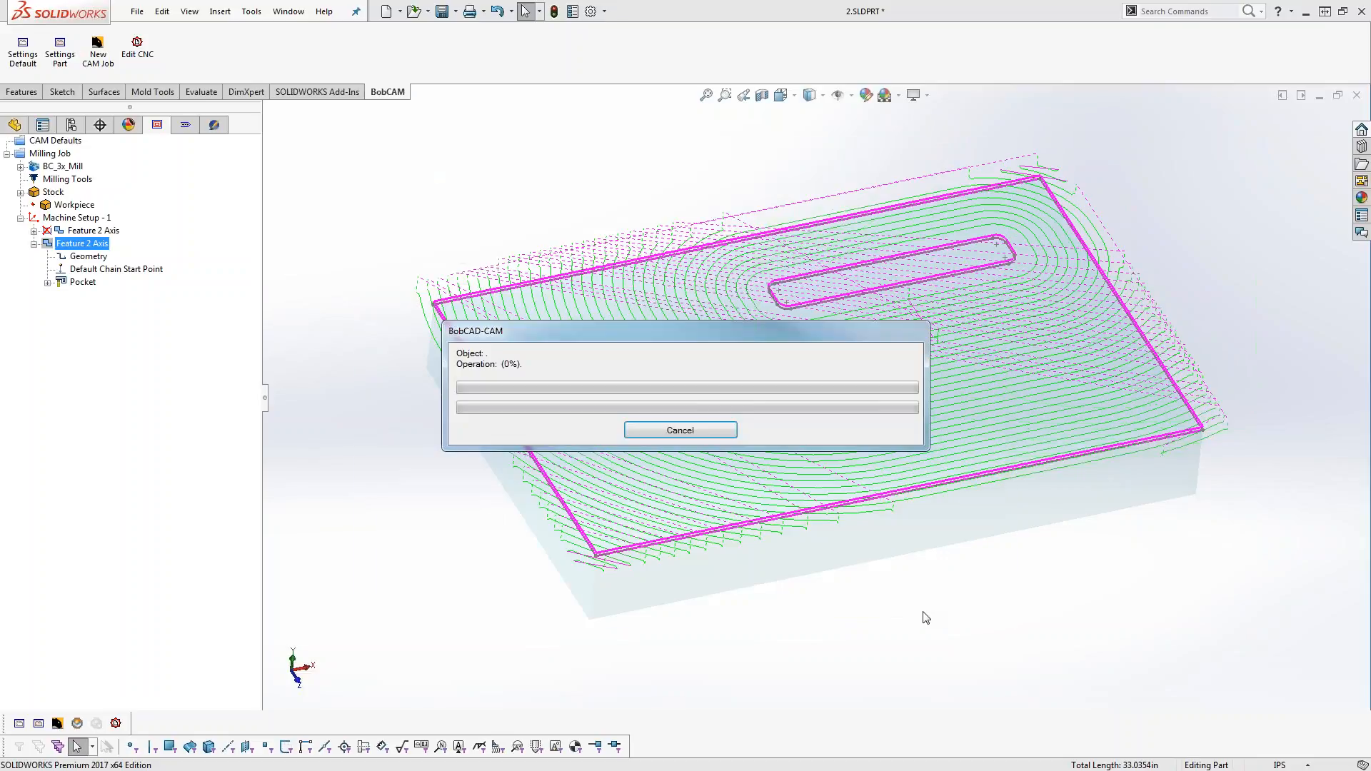
mouse_move(956, 588)
middle_down()
mouse_move(946, 547)
mouse_move(952, 562)
middle_up()
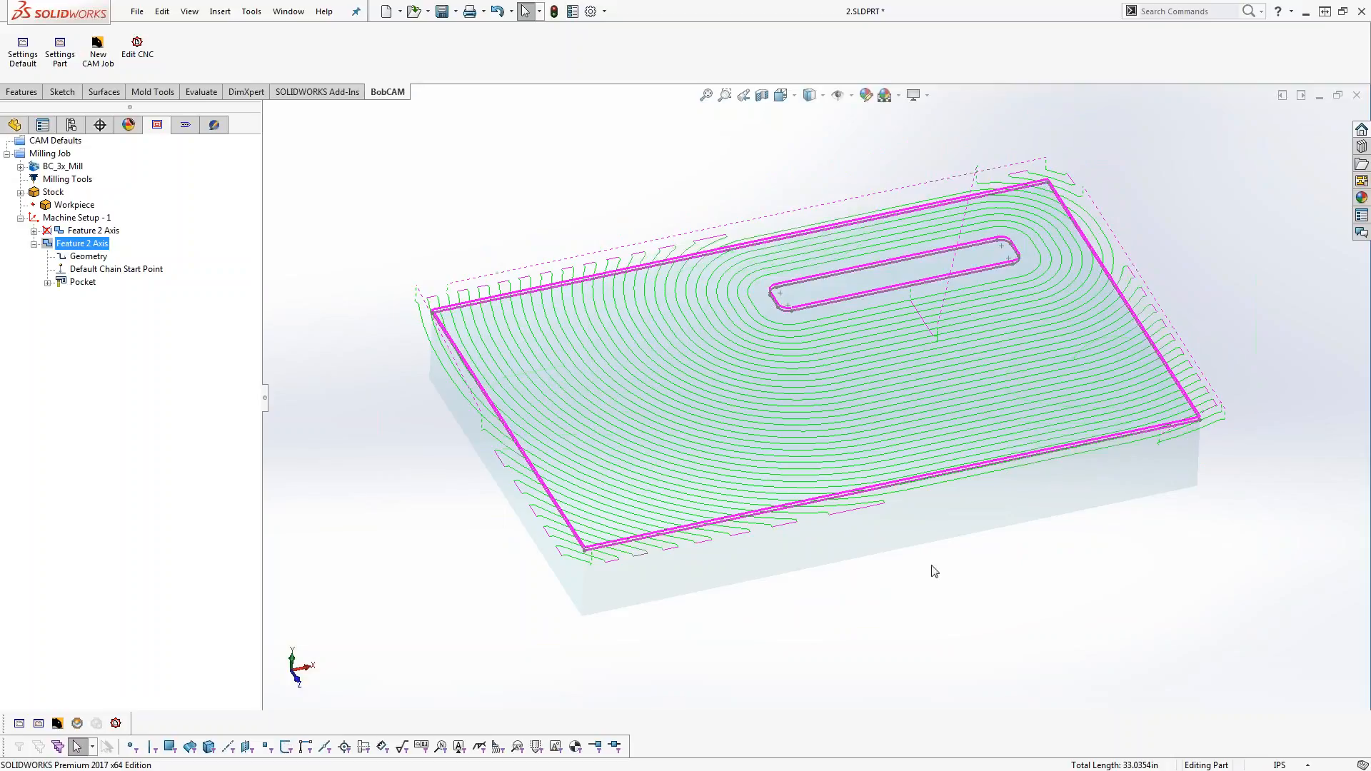
Set the pocket pattern's stepover to 50% and recompute the toolpath
right_click(81, 246)
click(114, 259)
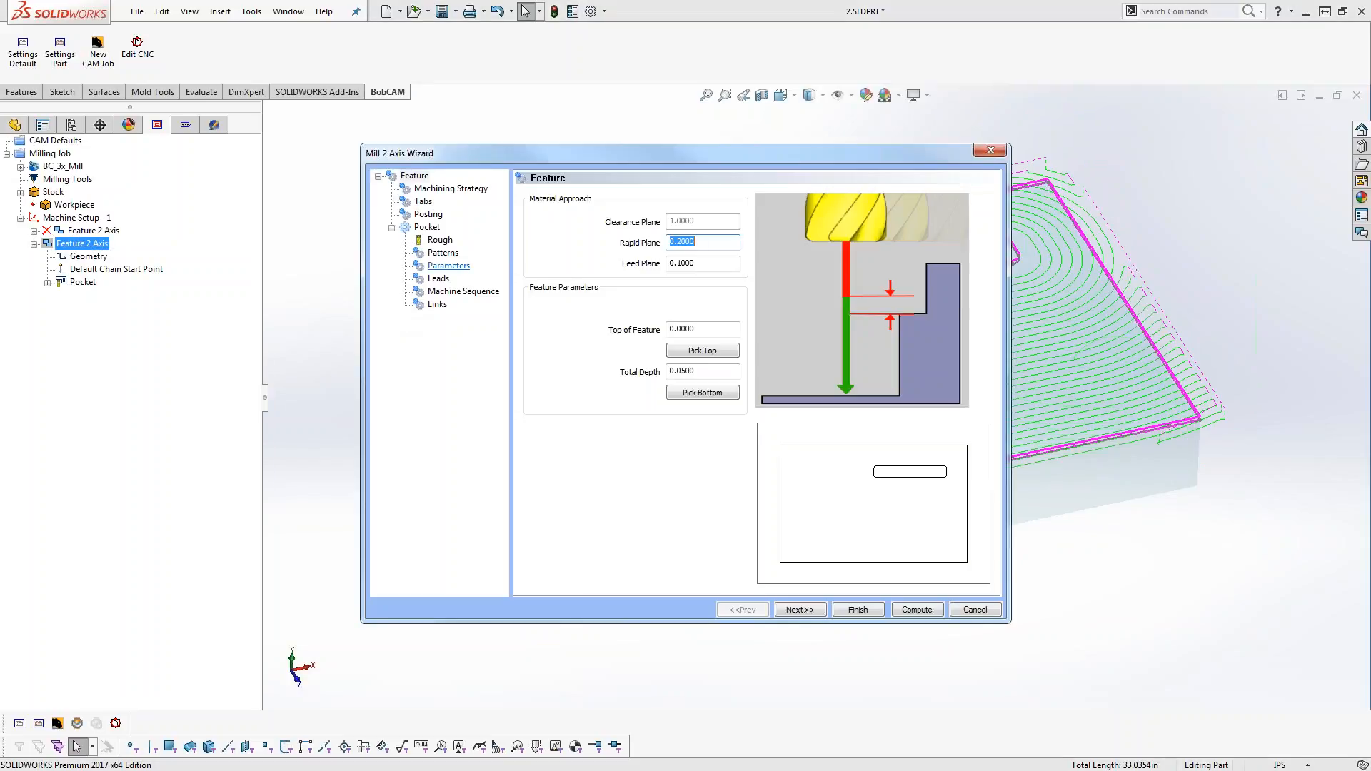
click(443, 253)
drag(932, 475, 759, 477)
text(50)
click(918, 611)
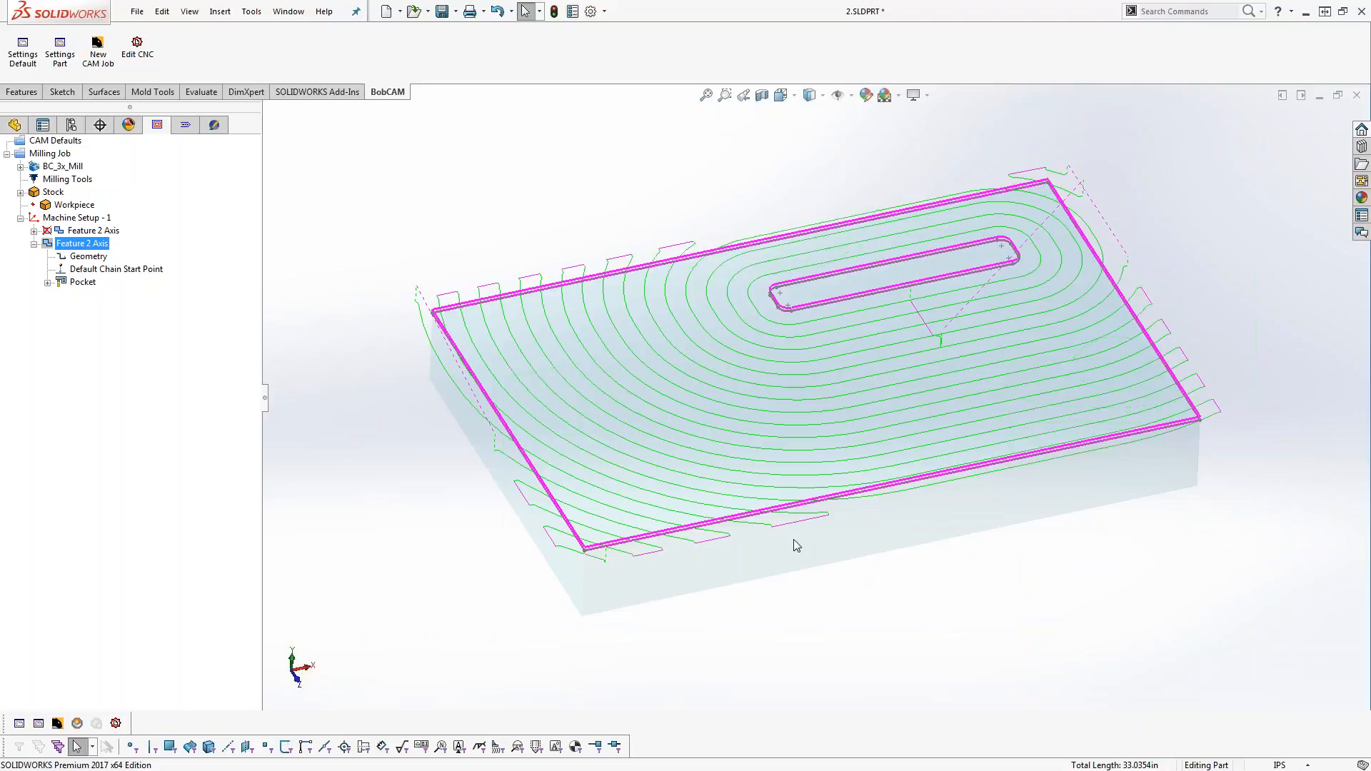
Rename the first Feature 2 Axis under Machine Setup - 1 as Face
click(105, 232)
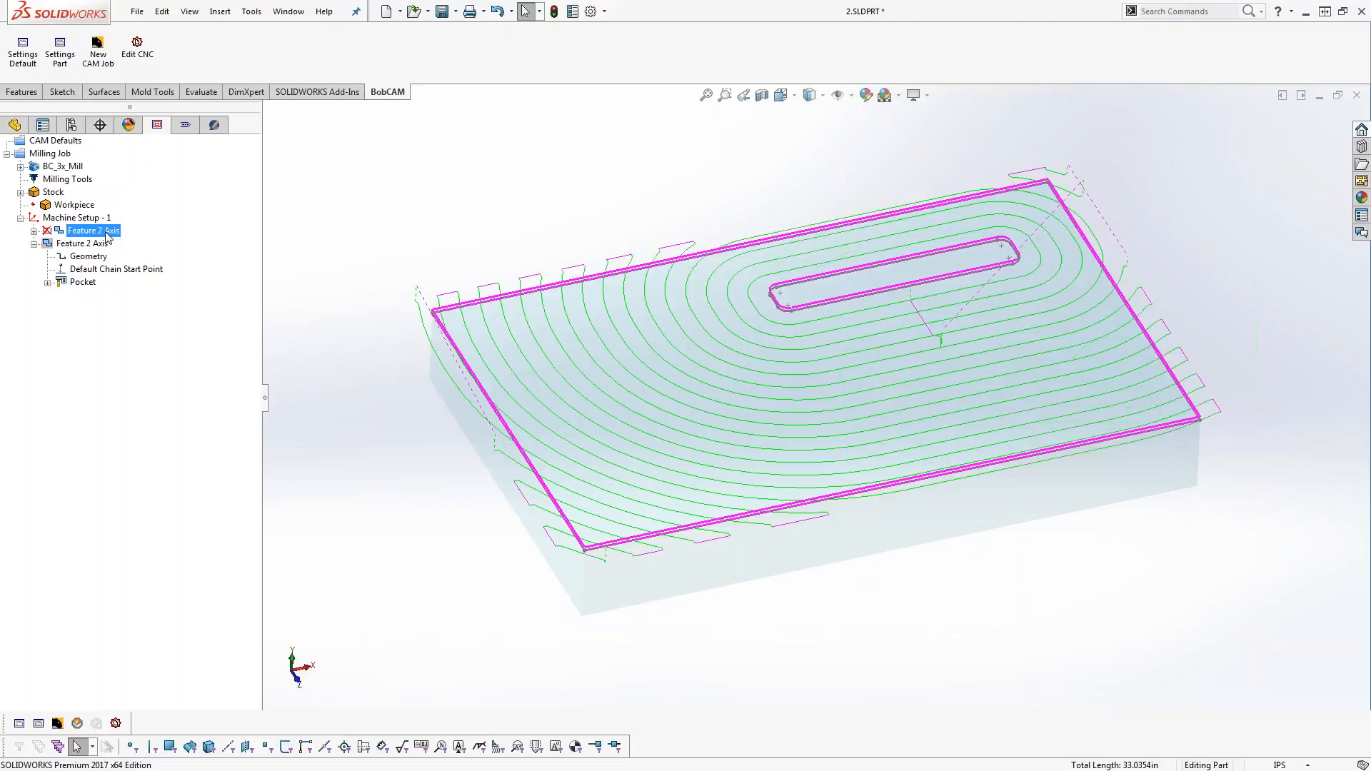
right_click(105, 232)
click(188, 677)
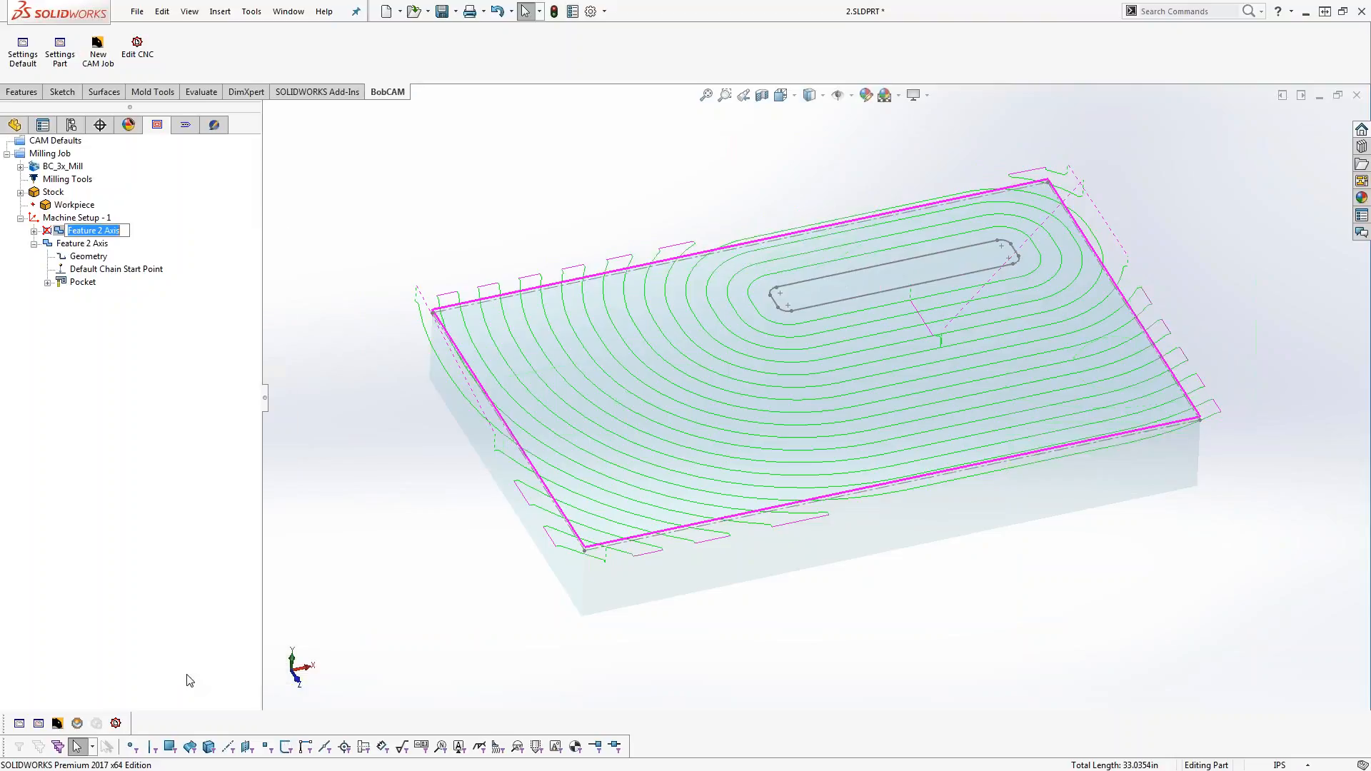
text(Face)
key(Return)
Rename the remaining Feature 2 Axis as Open Pocket and collapse its branch
click(87, 246)
right_click(88, 250)
click(171, 687)
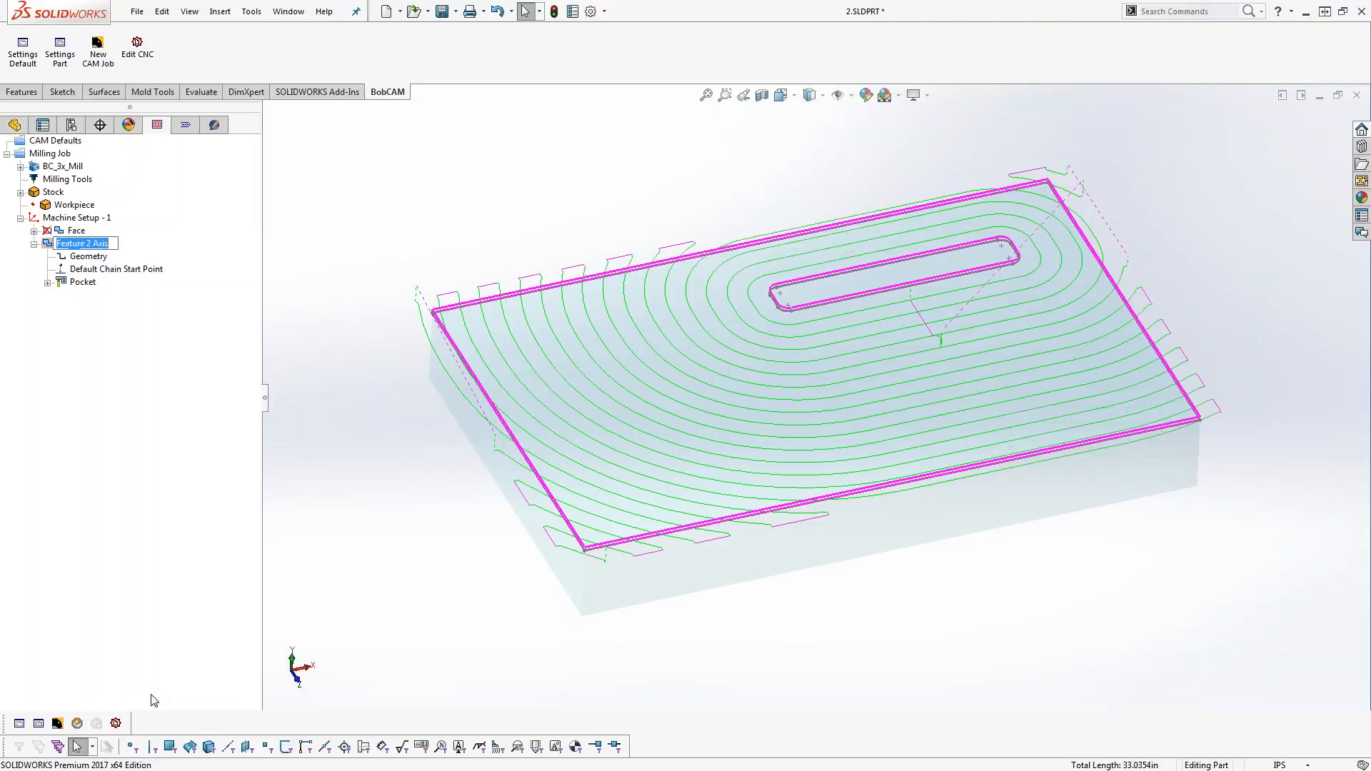
text(Open Pocket)
key(Return)
click(33, 243)
Restore the full display of the Cut-Extrude6 solid body in the part's solid bodies
click(25, 139)
click(15, 126)
right_click(76, 209)
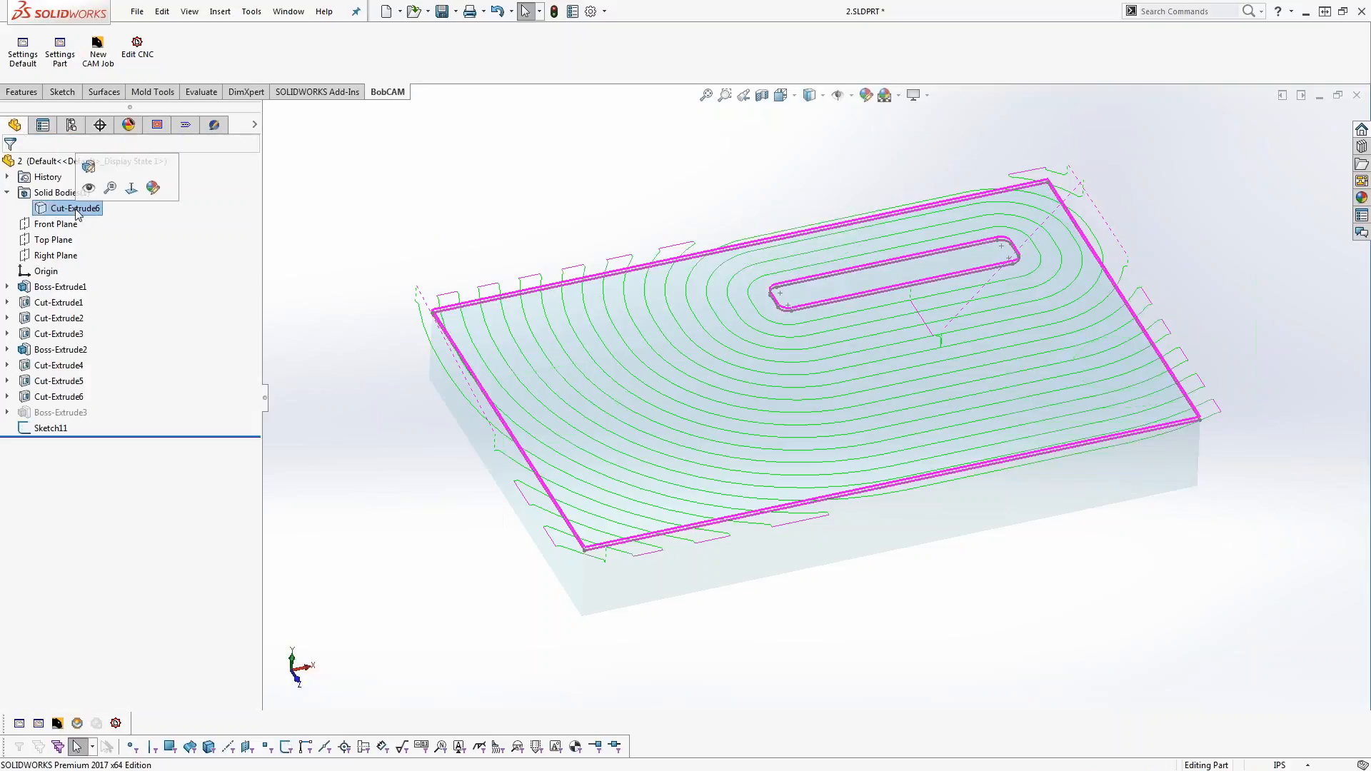
click(89, 167)
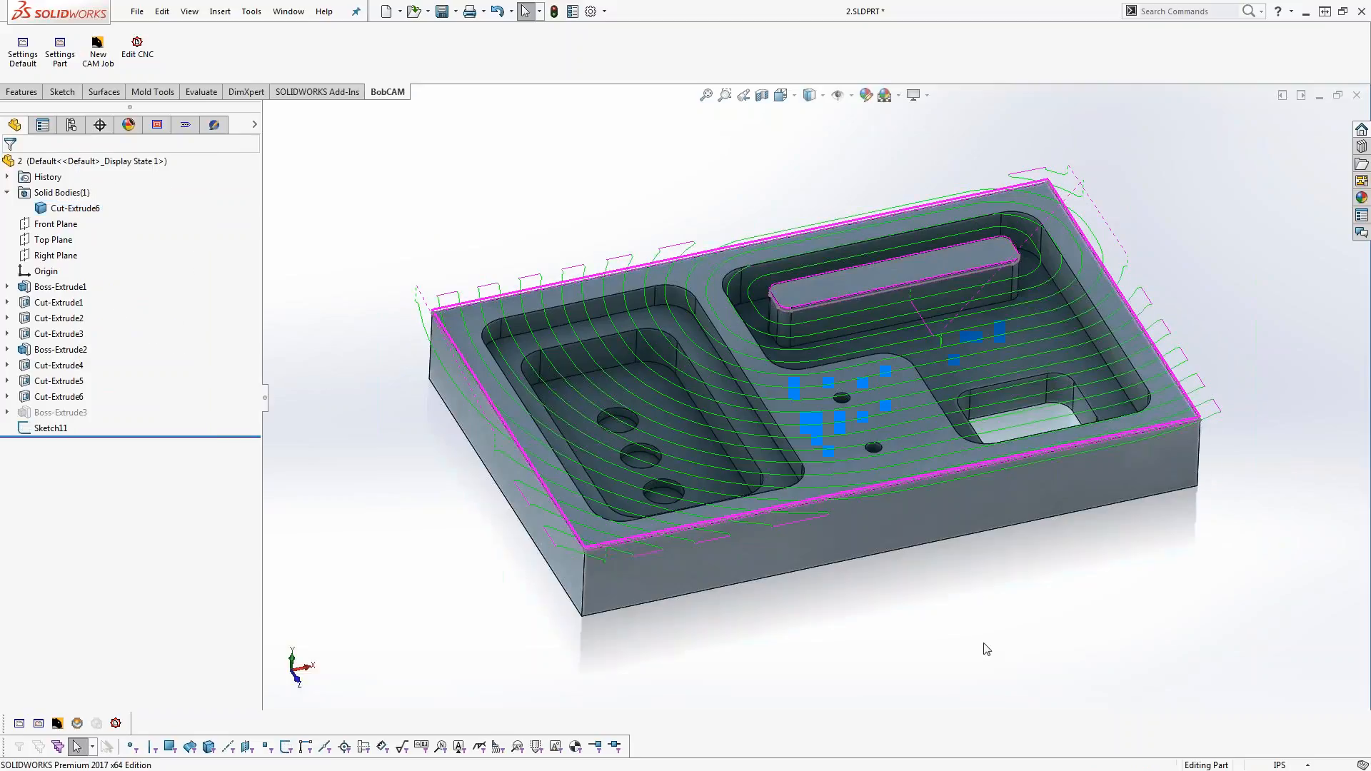
Blank the toolpath of the Open Pocket feature and orbit to inspect the bare part
click(157, 125)
click(82, 244)
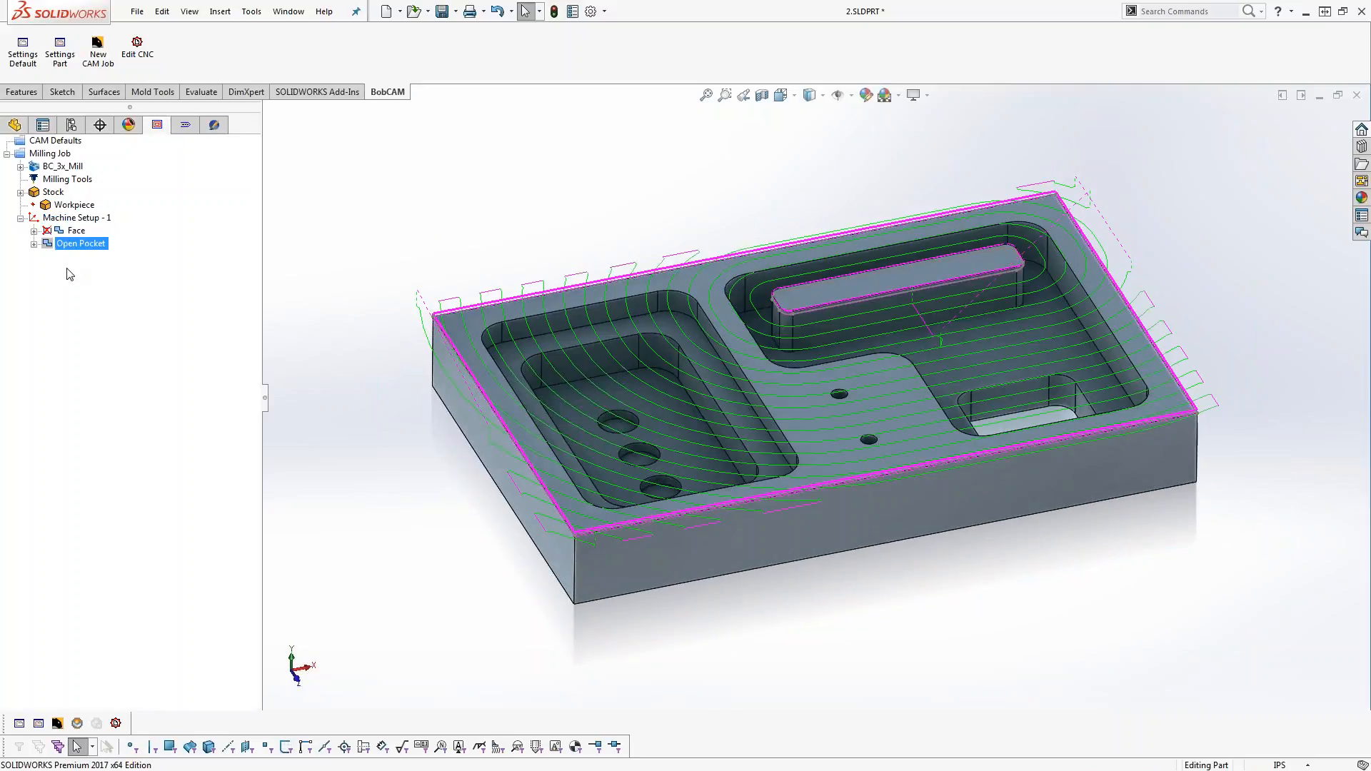
right_click(86, 249)
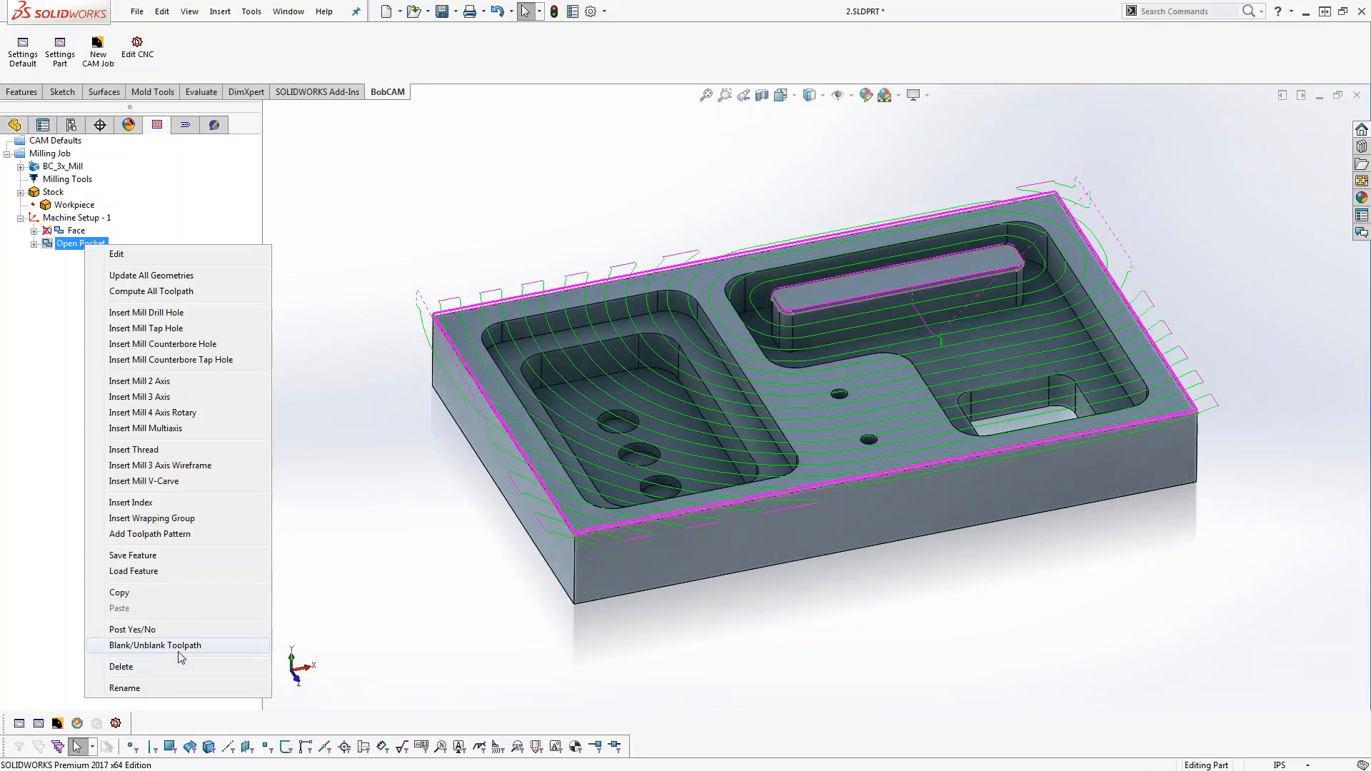
click(178, 646)
middle_drag(773, 525, 971, 604)
scroll(877, 531, down, 2)
scroll(878, 531, up, 2)
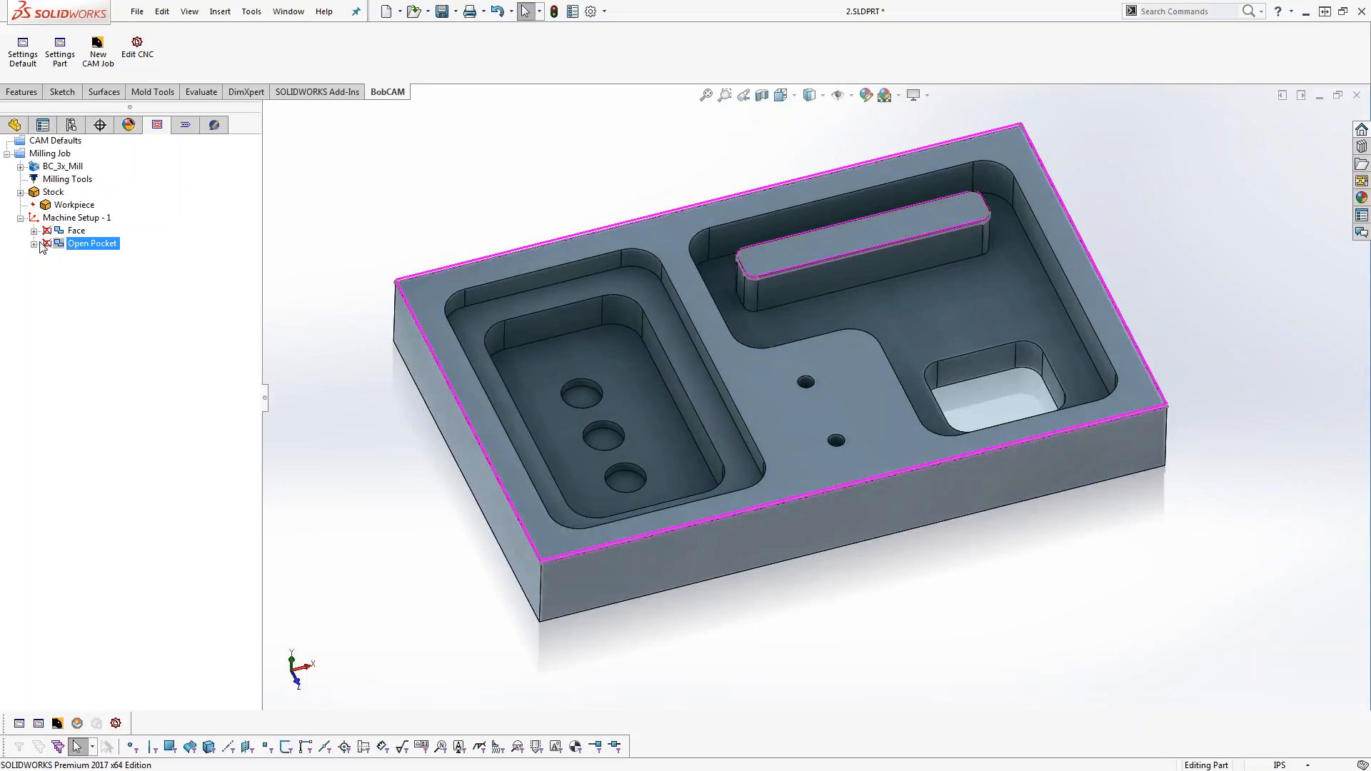
right_click(89, 248)
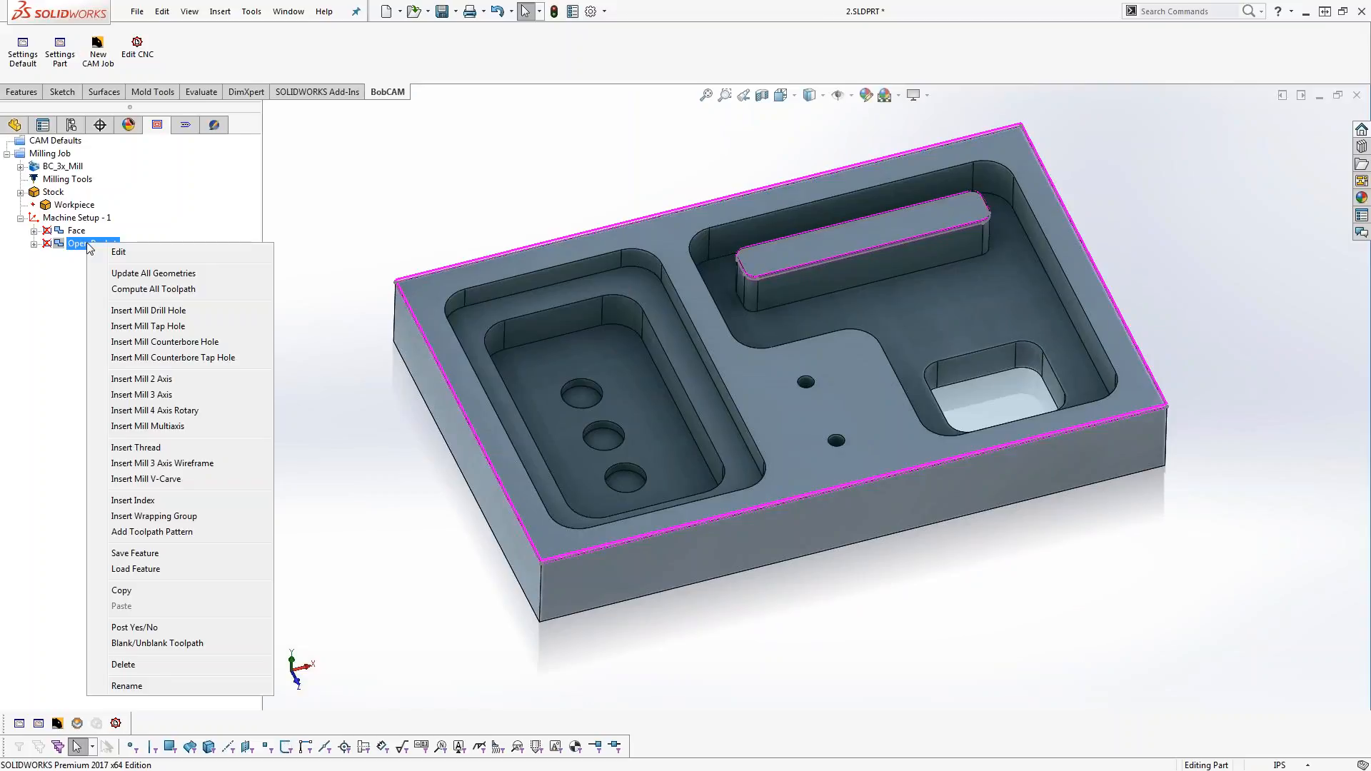
click(180, 382)
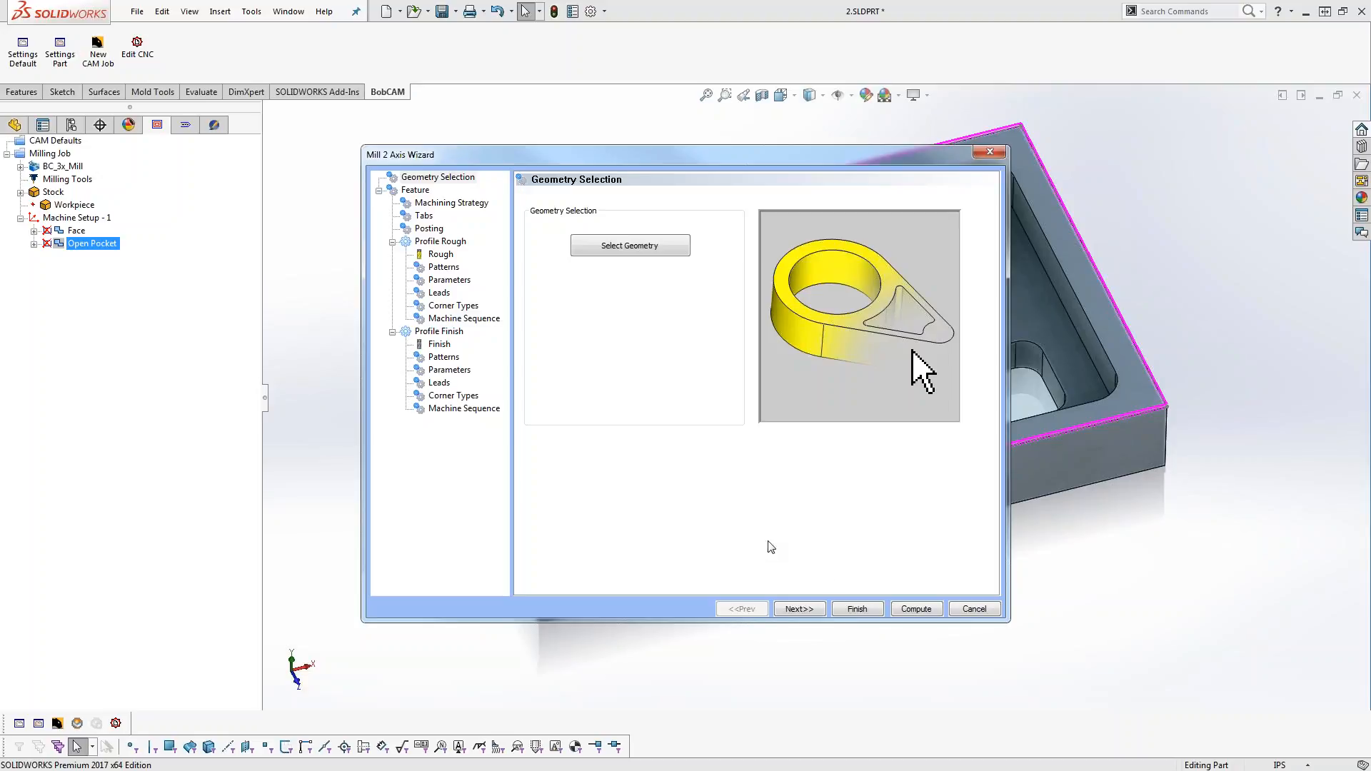
click(971, 611)
Duplicate the Open Pocket feature by copying and pasting it, loading the Top of Feature and Depth values
right_click(103, 250)
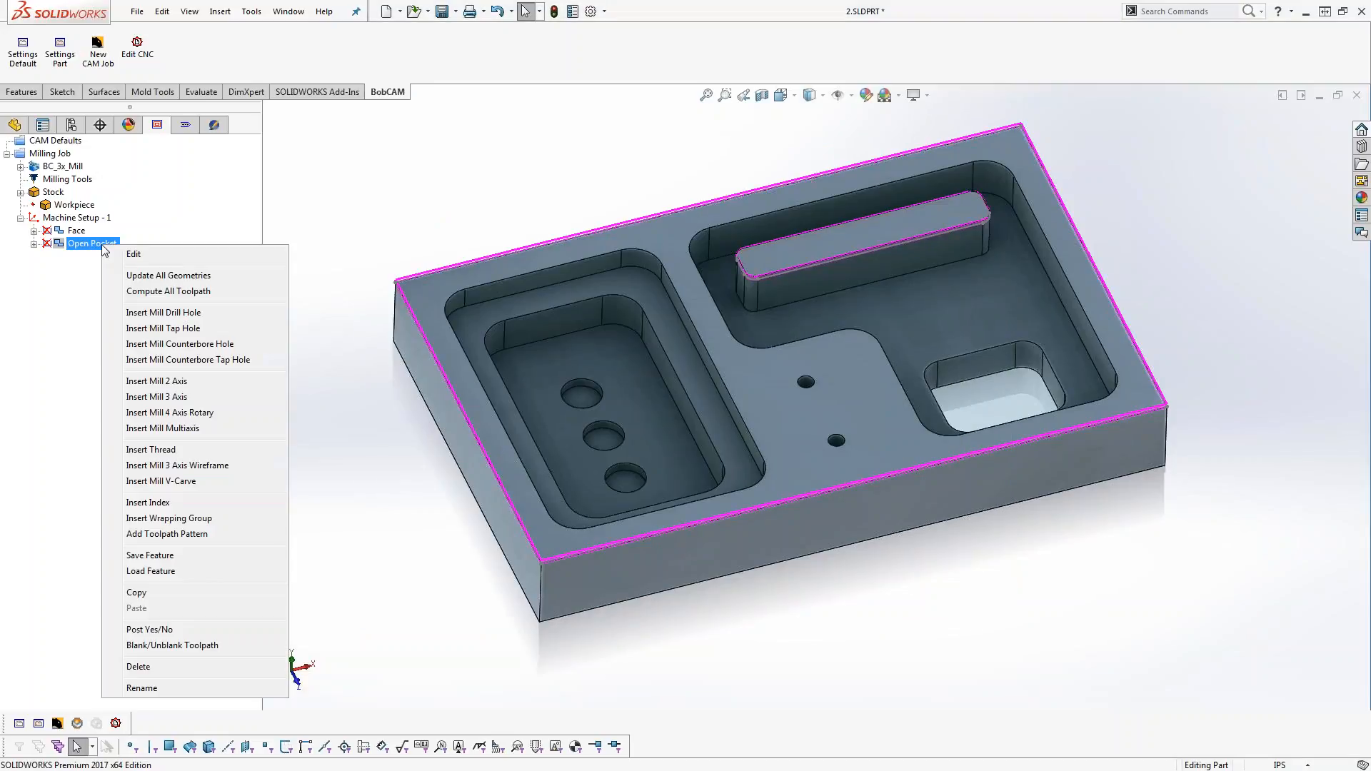
click(151, 595)
right_click(101, 250)
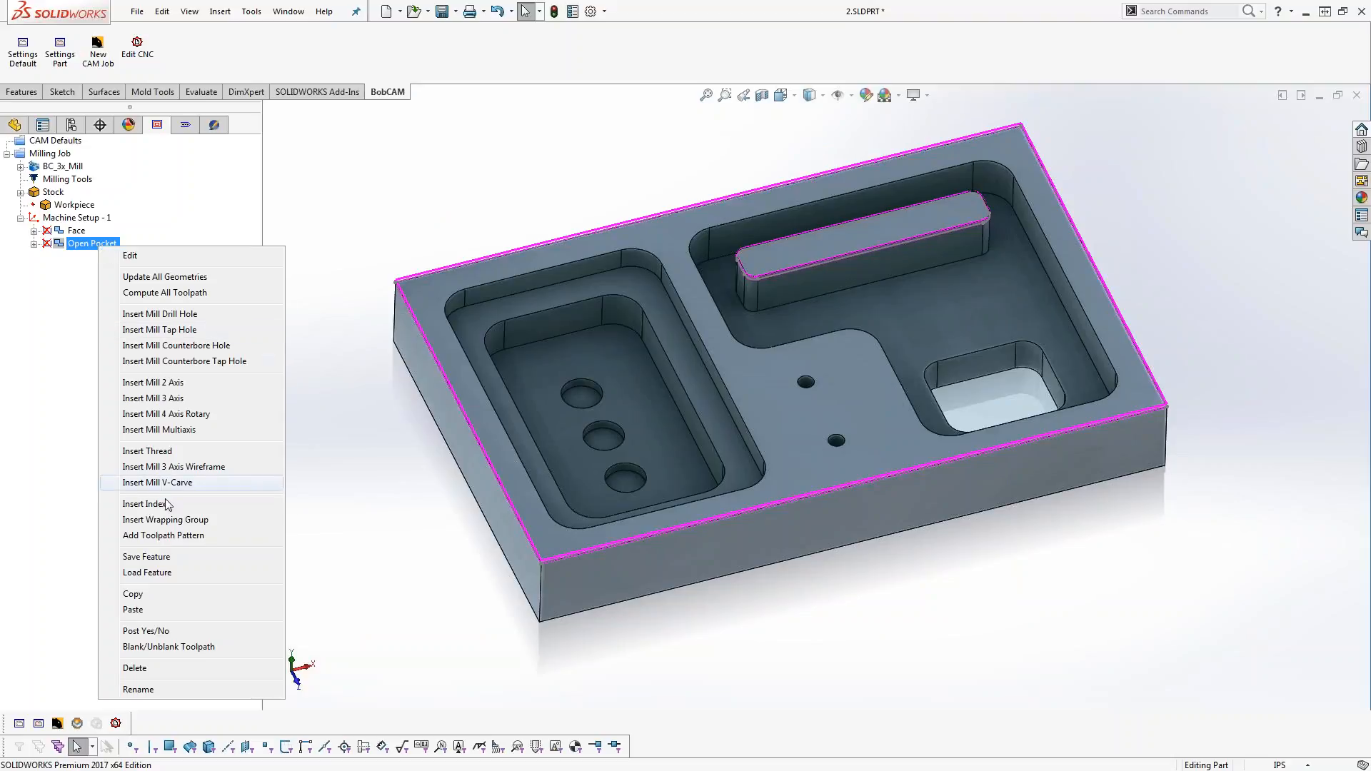
click(165, 608)
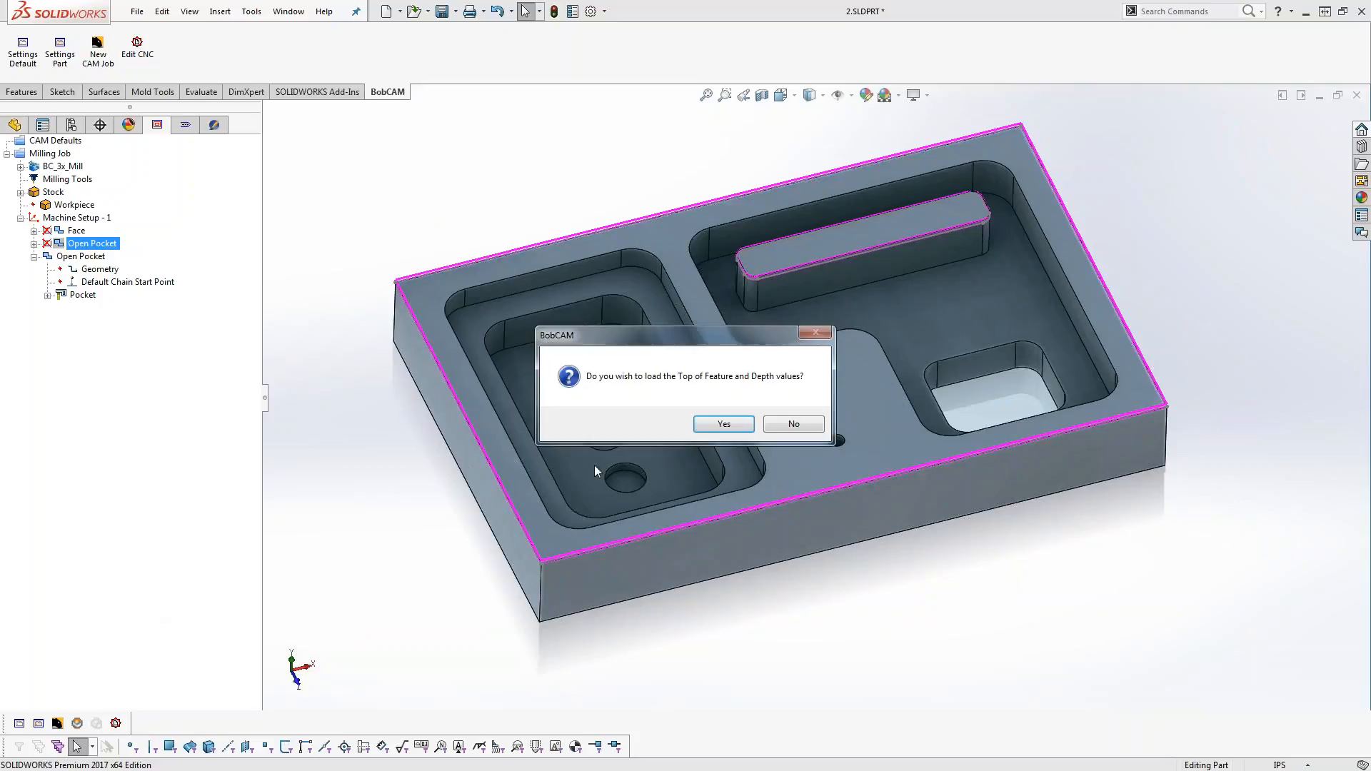
click(723, 424)
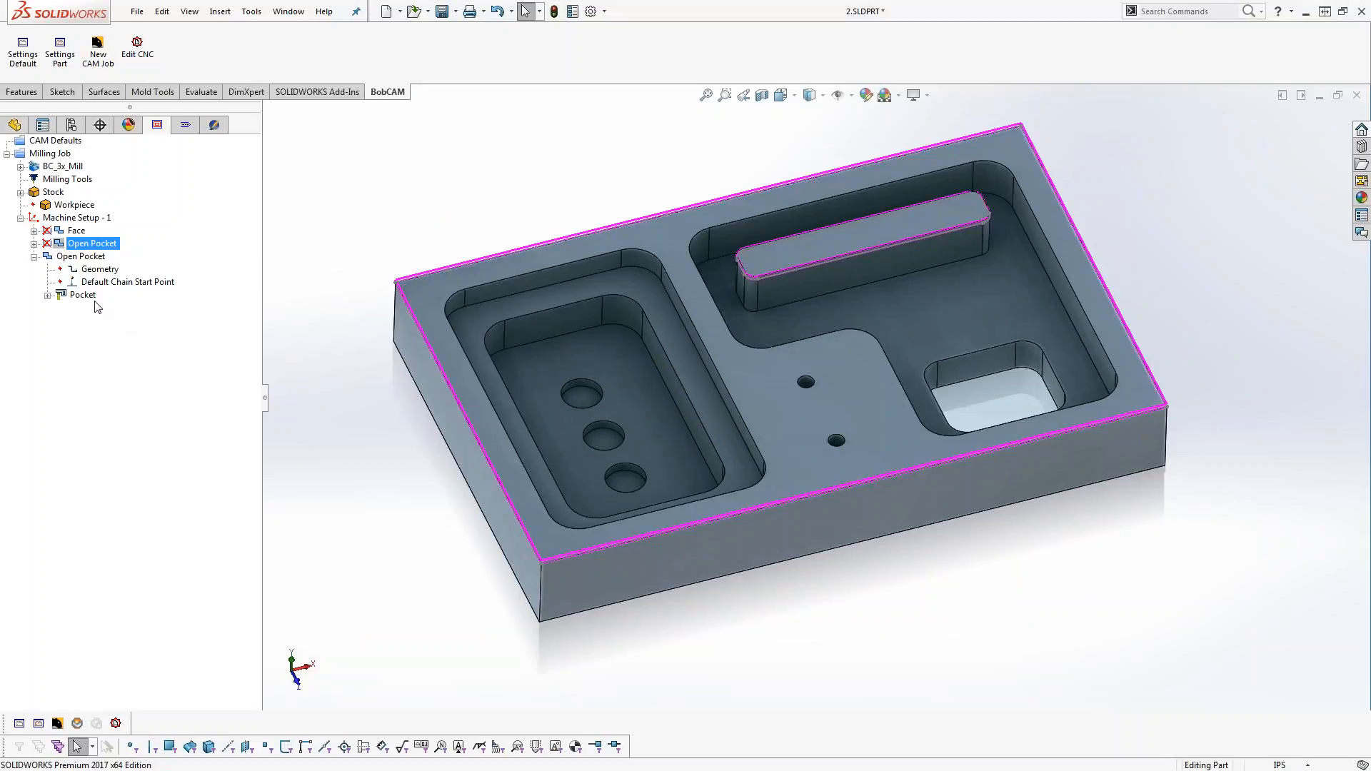
Assign the ledge face of the stepped pocket with three holes as the copied feature's geometry and compute its Pocket toolpath
click(107, 273)
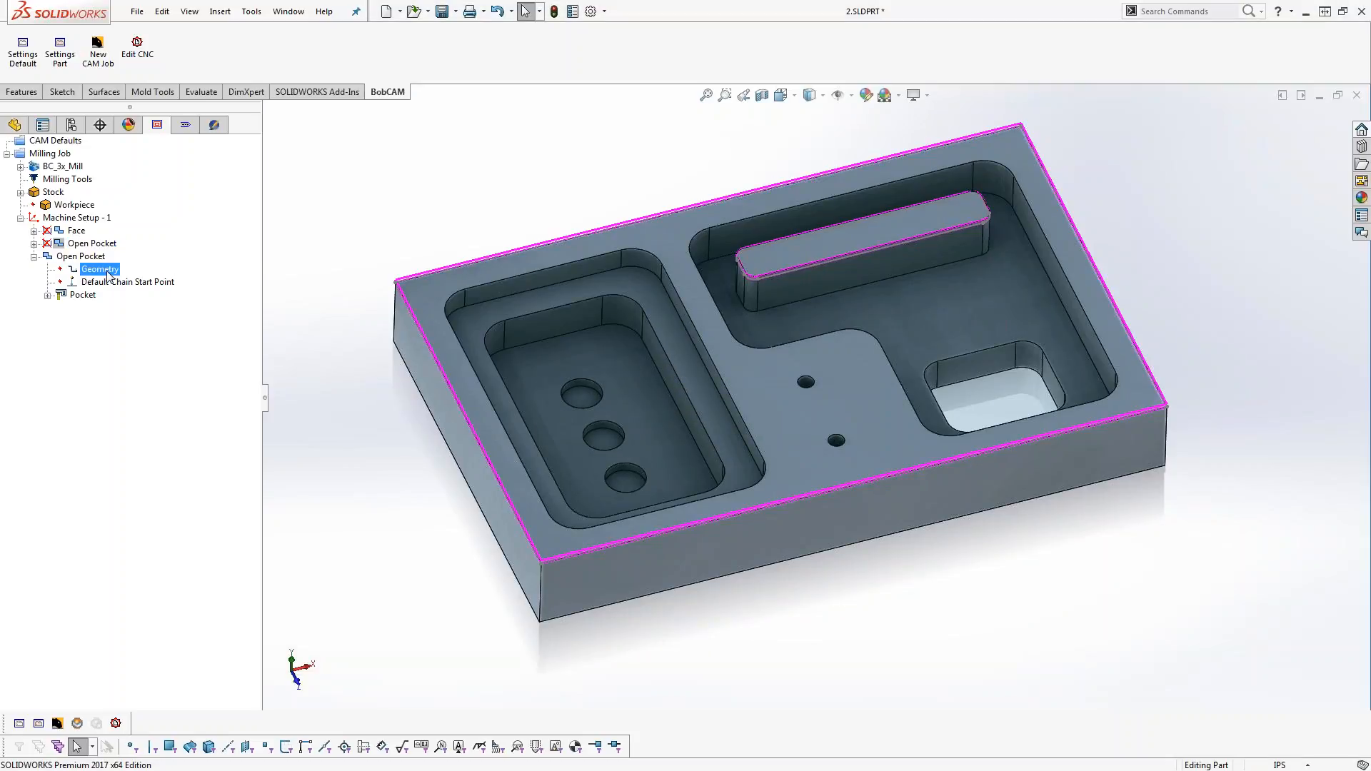
right_click(107, 273)
click(142, 280)
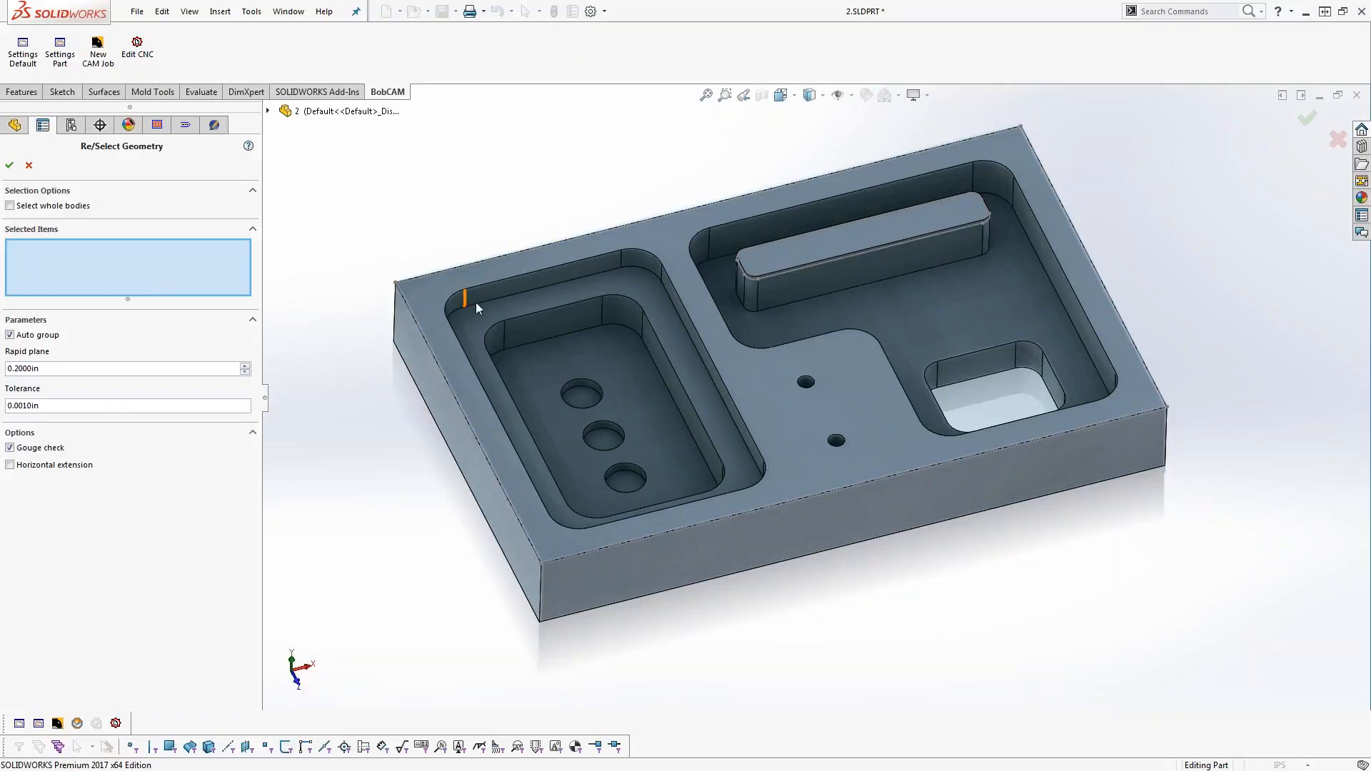
click(637, 285)
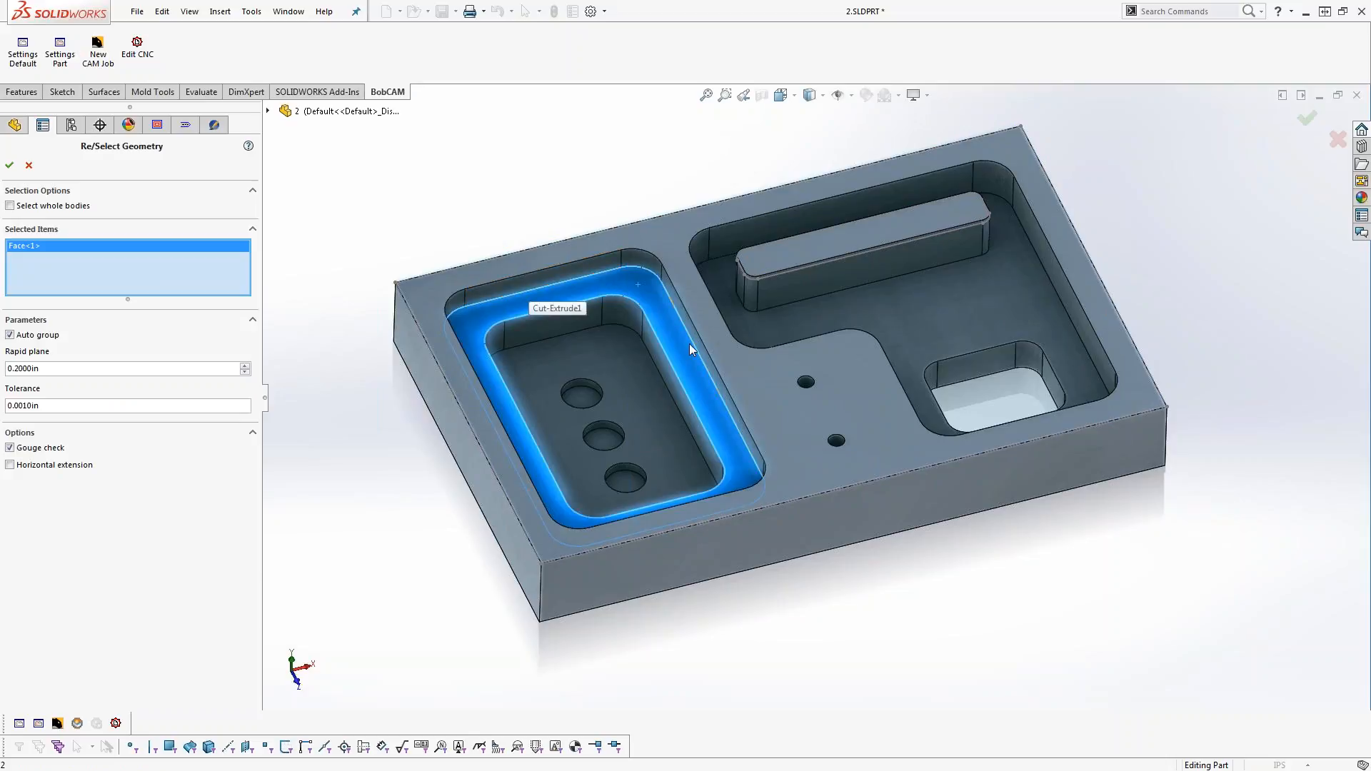
click(9, 168)
right_click(80, 294)
click(111, 302)
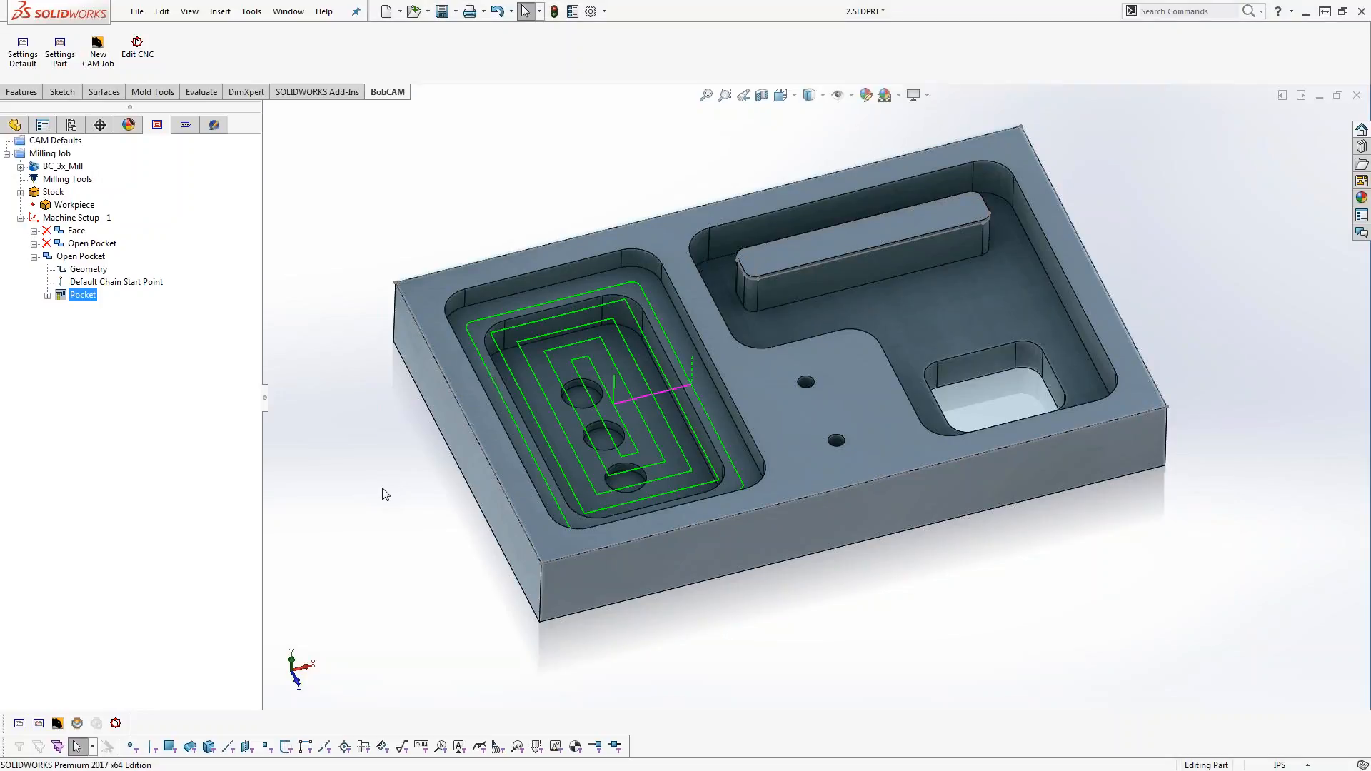
Change the copied feature's pocket pattern to Offset Pocket Out with Climb Mill and recompute the toolpath
click(99, 259)
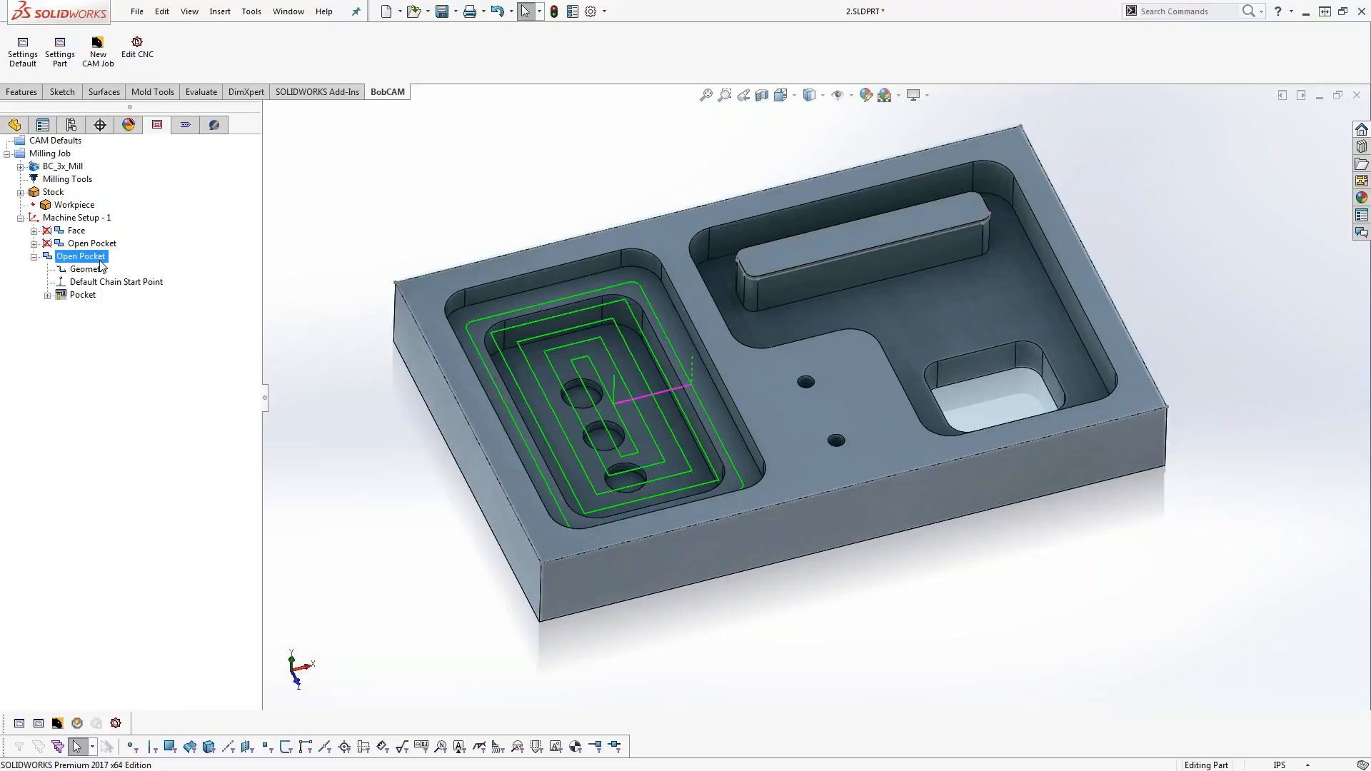
right_click(102, 264)
click(118, 270)
click(450, 257)
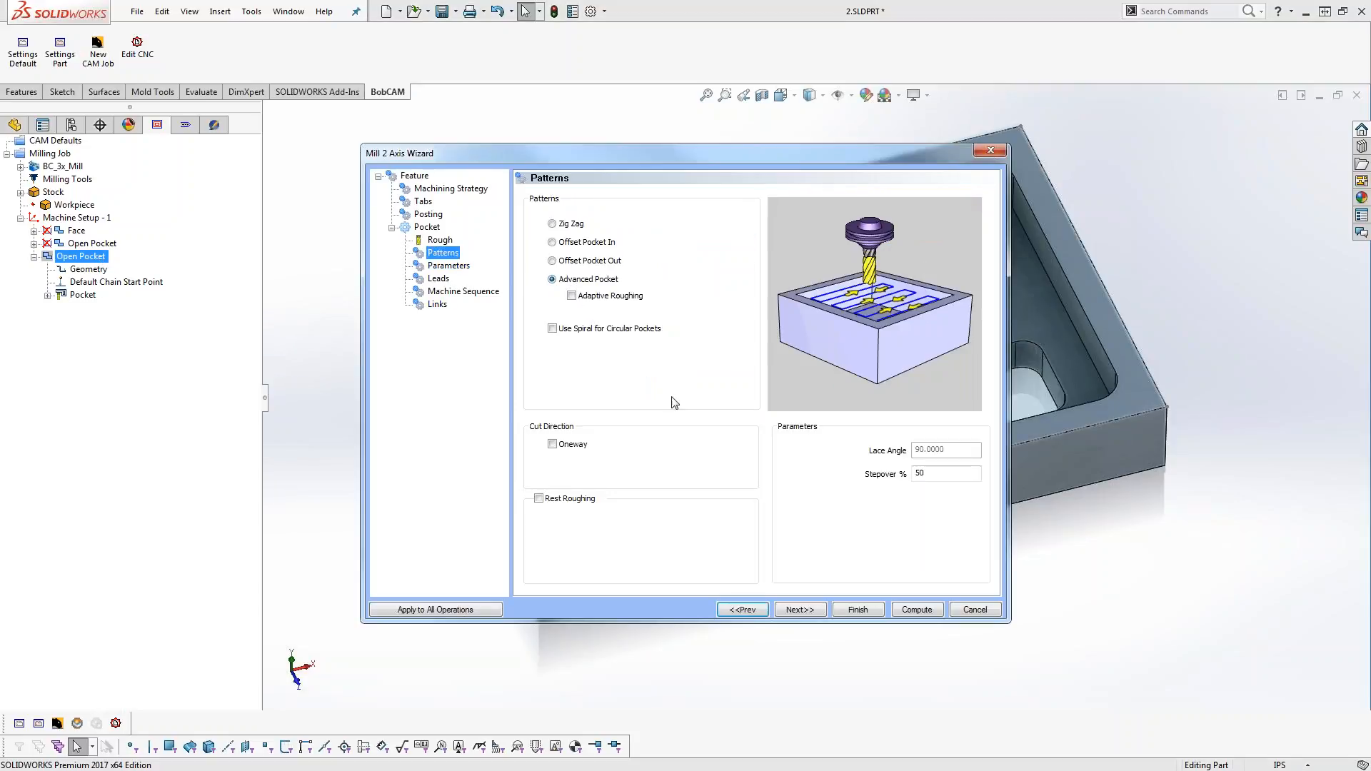
click(553, 261)
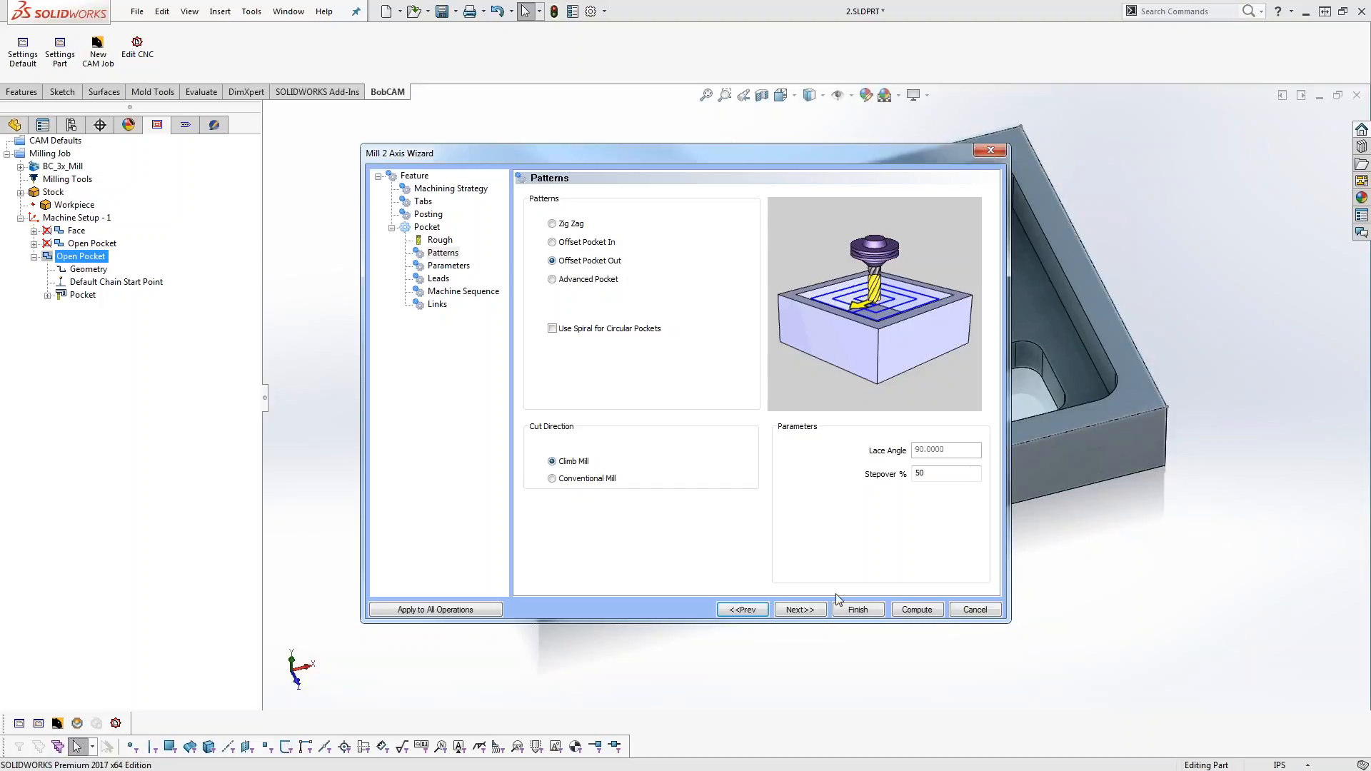
click(917, 609)
middle_drag(740, 511, 705, 493)
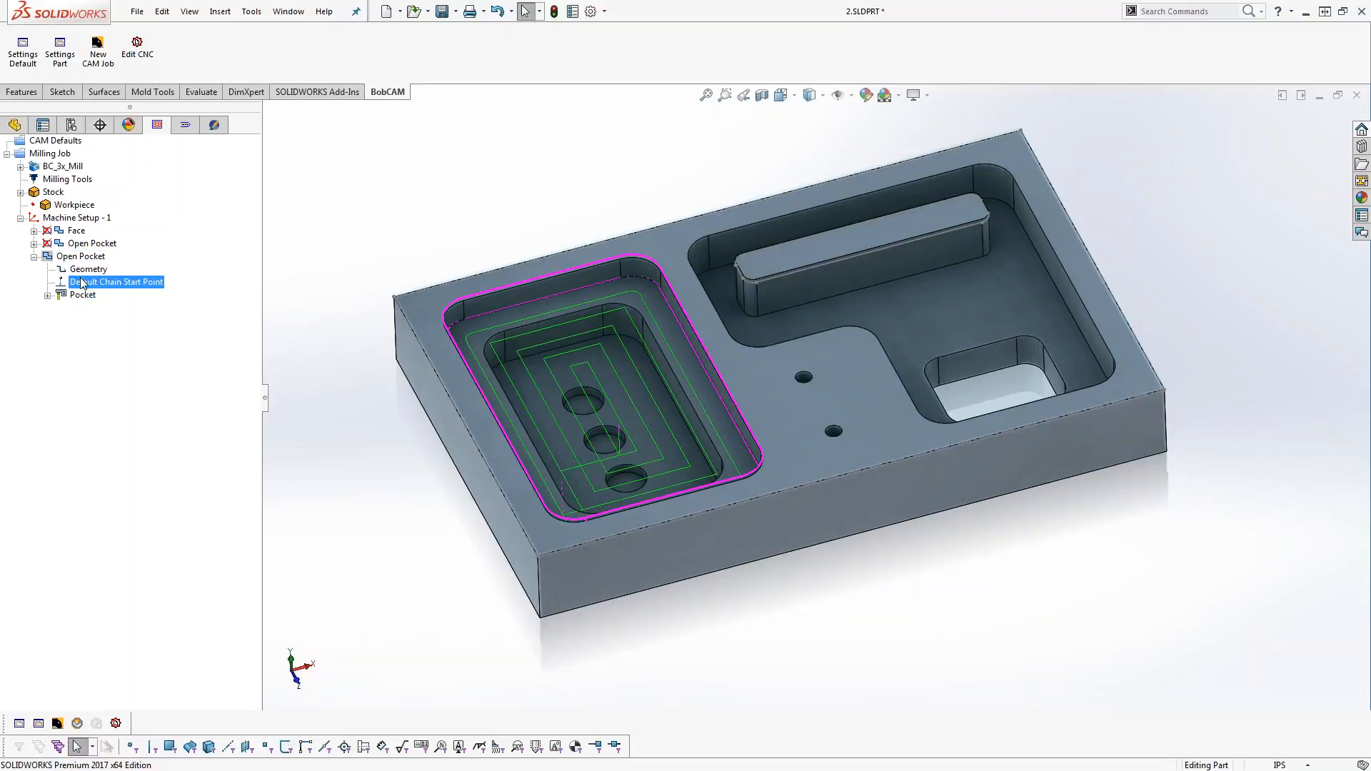
Rename the copied Open Pocket feature as Offset Pocket
right_click(88, 260)
click(129, 701)
text(Offset Pocket)
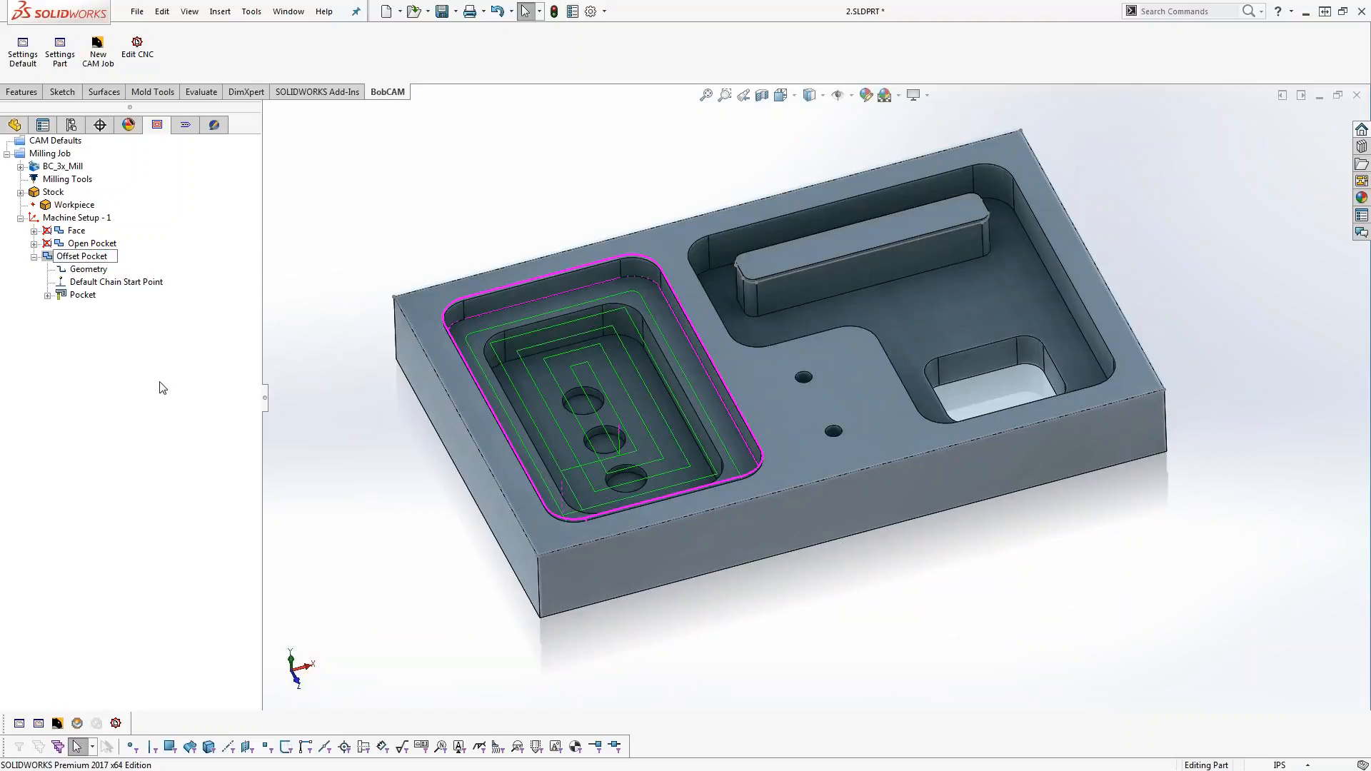
Replace the Offset Pocket geometry with the chain of outer edges around the stepped pocket's ledge
click(88, 271)
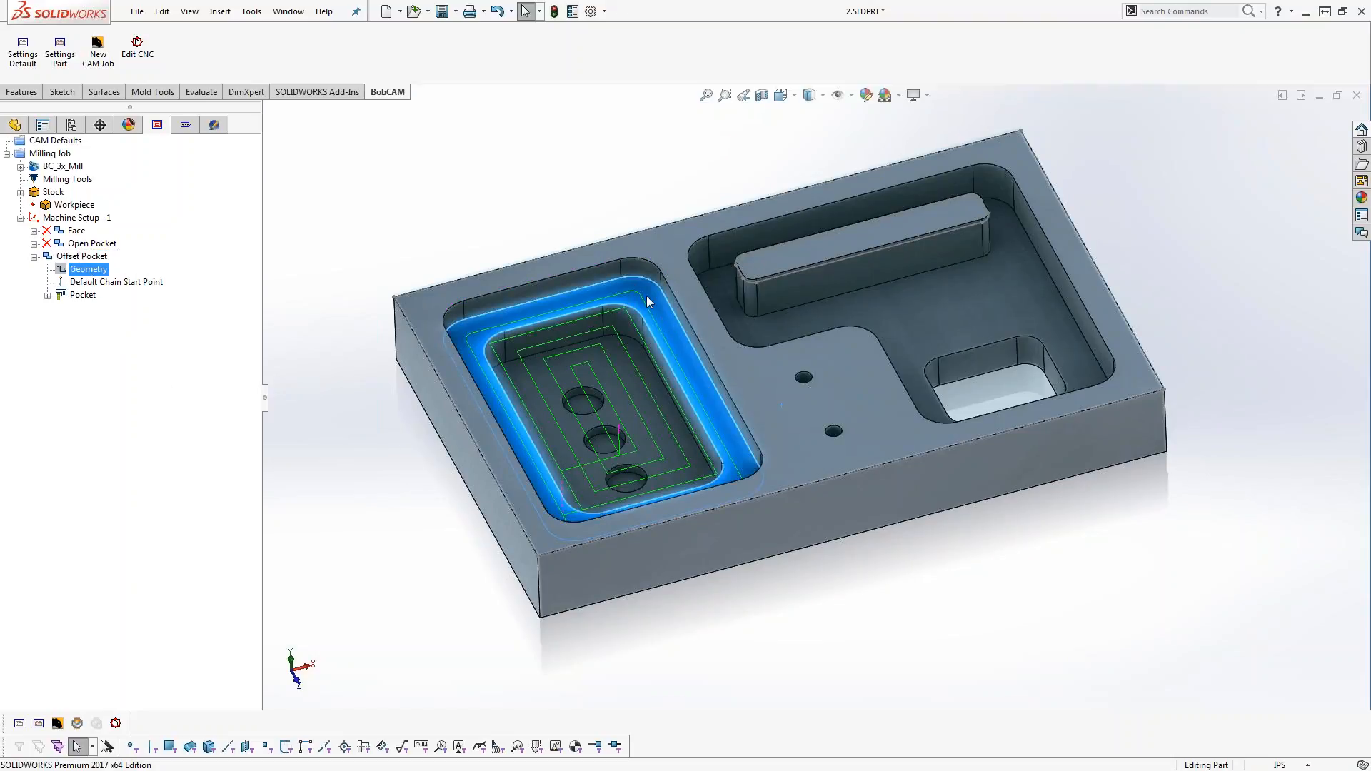
right_click(78, 270)
click(124, 293)
right_click(99, 269)
click(141, 278)
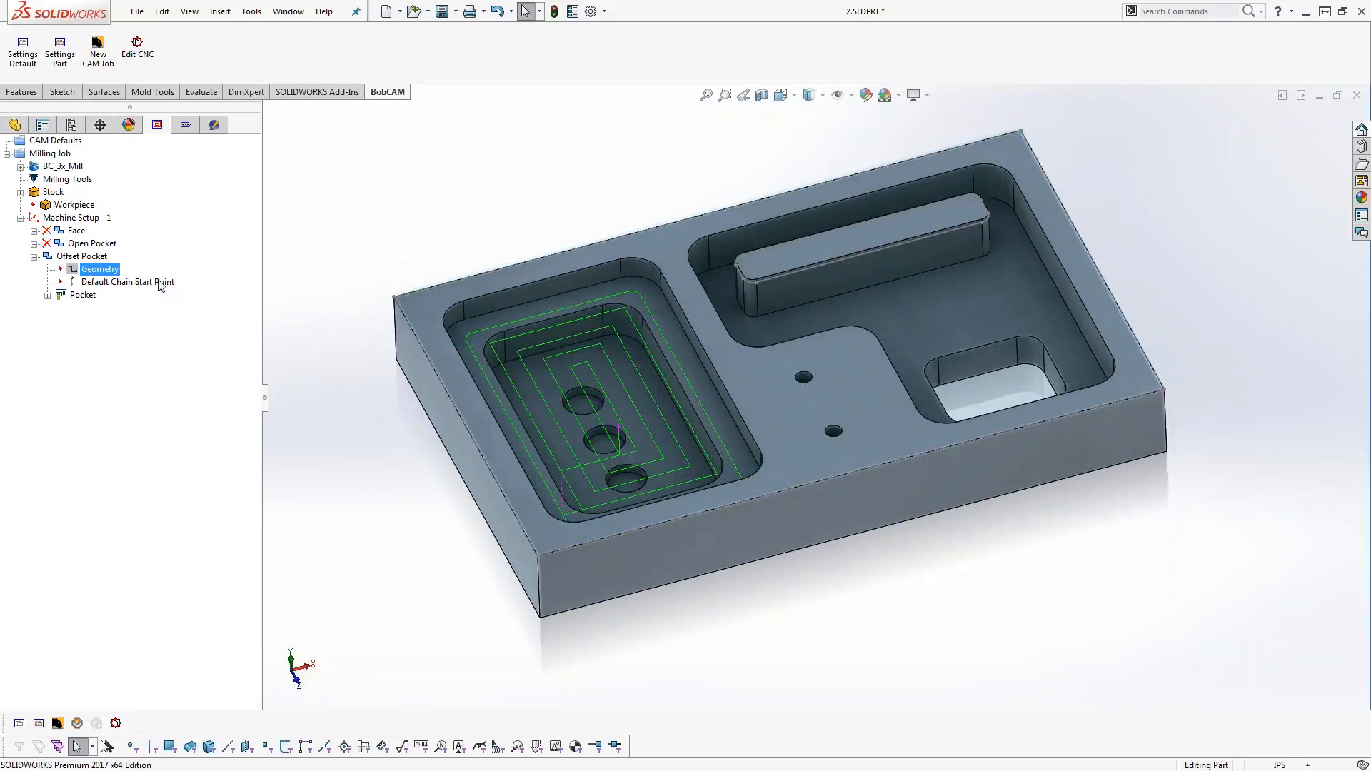
right_click(550, 297)
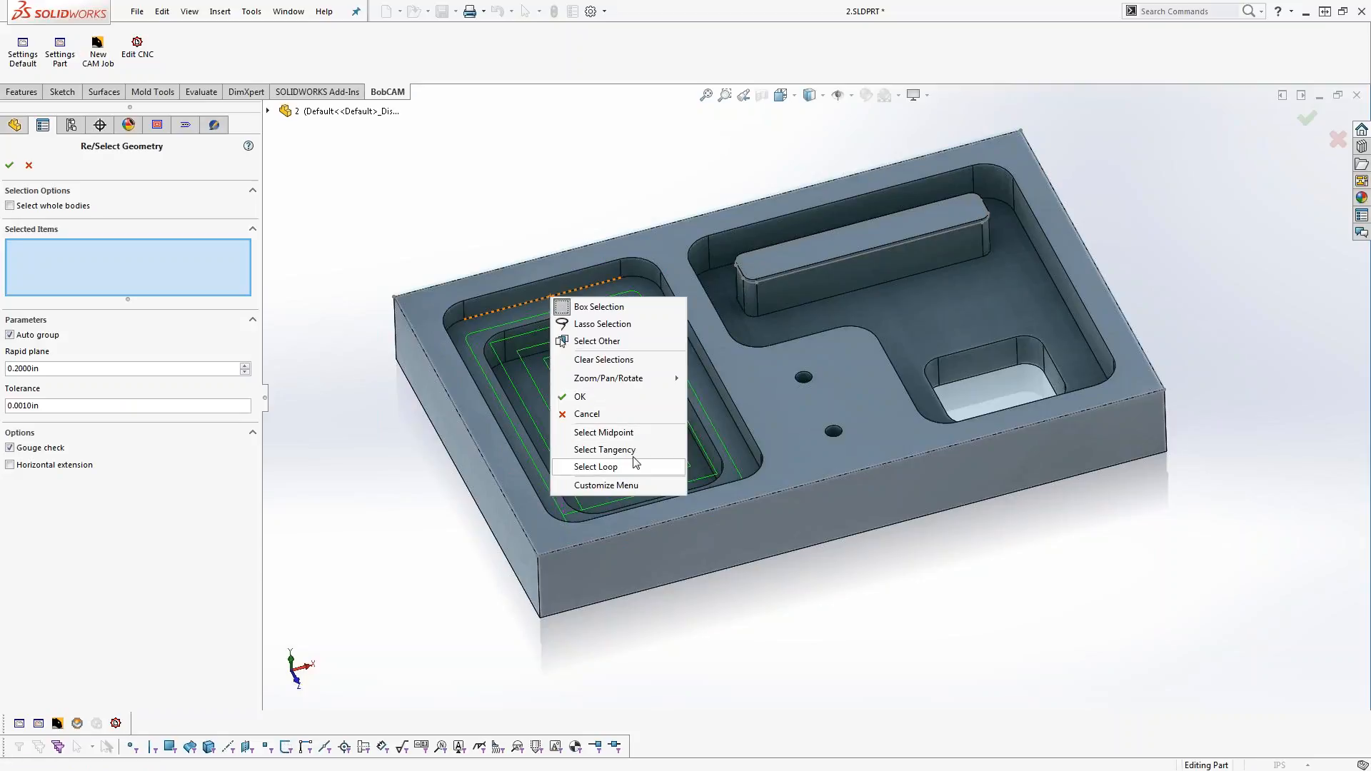
click(605, 449)
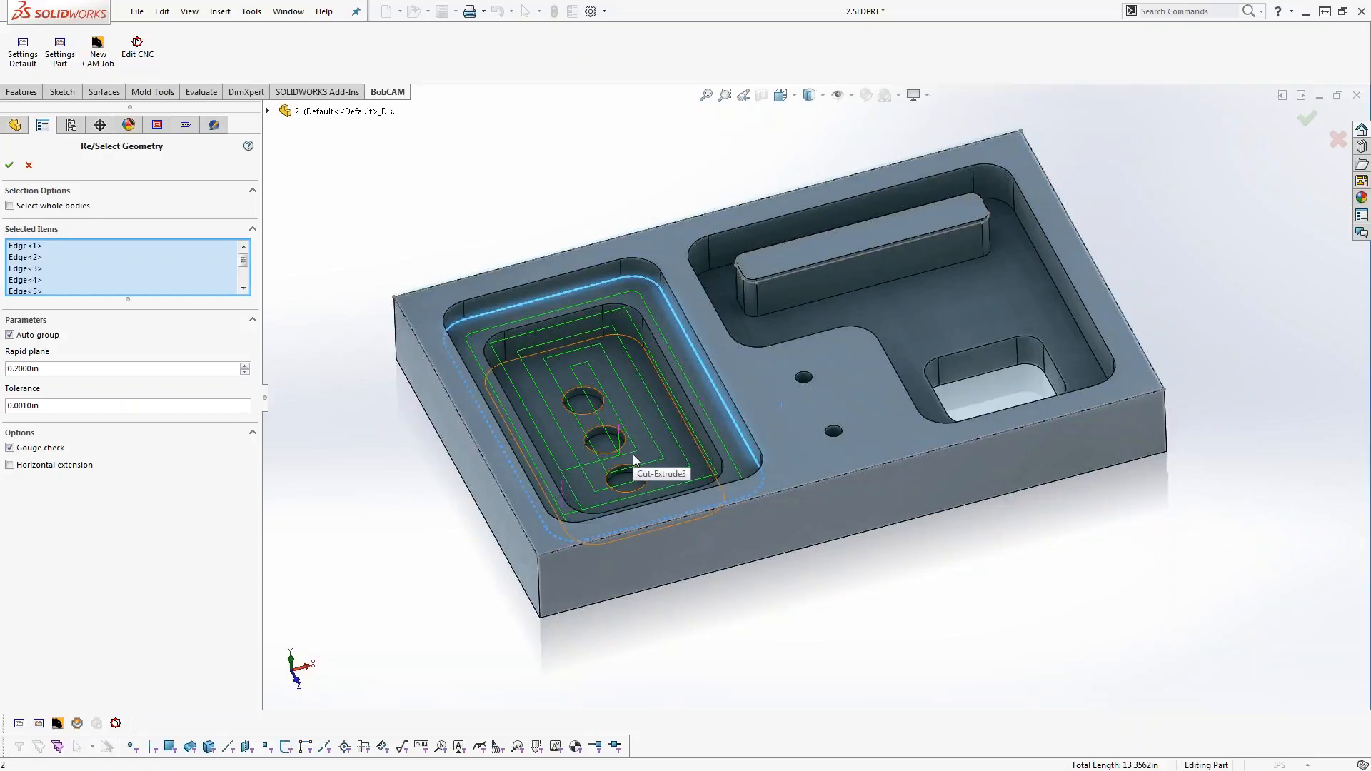
click(9, 165)
Compute the Pocket toolpath from the selected ledge edges and tilt the view to inspect it
click(83, 295)
right_click(84, 295)
click(140, 307)
middle_drag(682, 484, 690, 457)
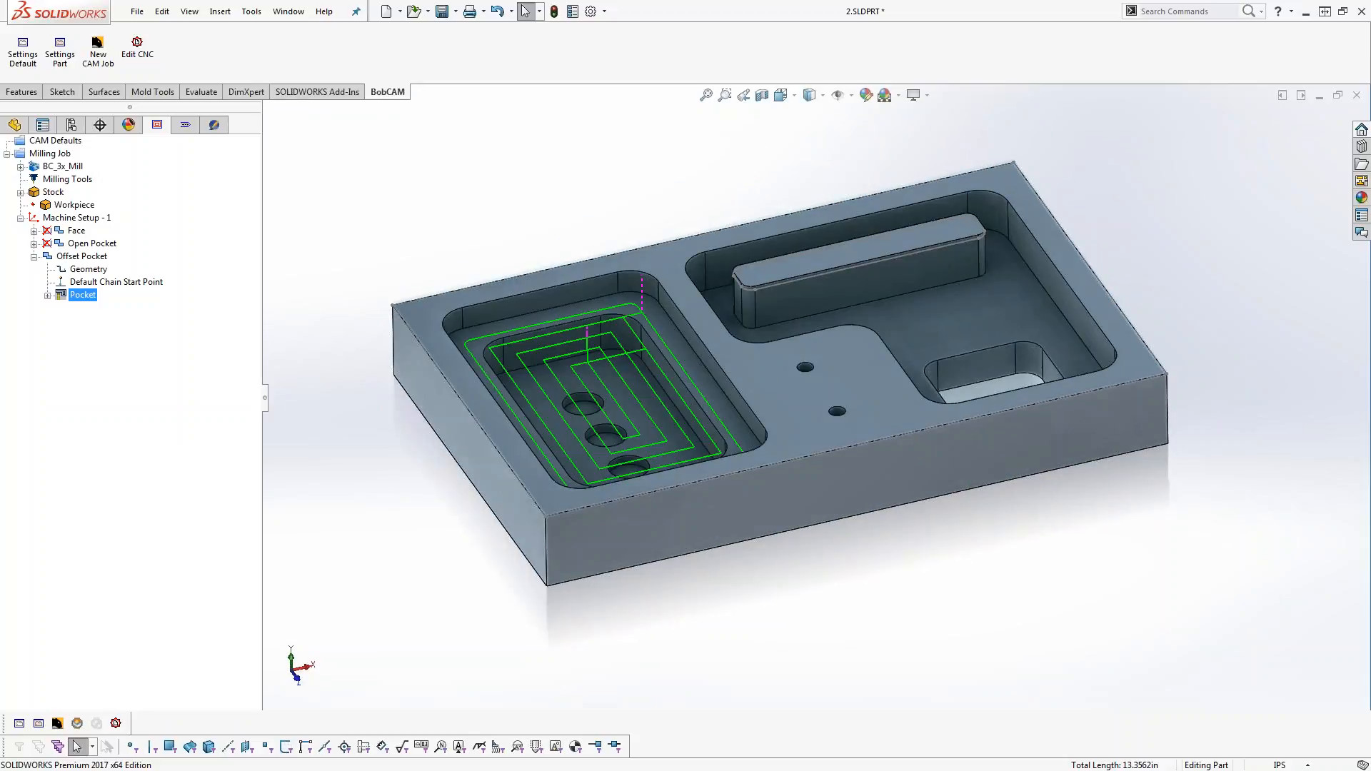
Re-select the ledge face of the stepped pocket as the Offset Pocket geometry and recompute the Pocket toolpath
click(98, 270)
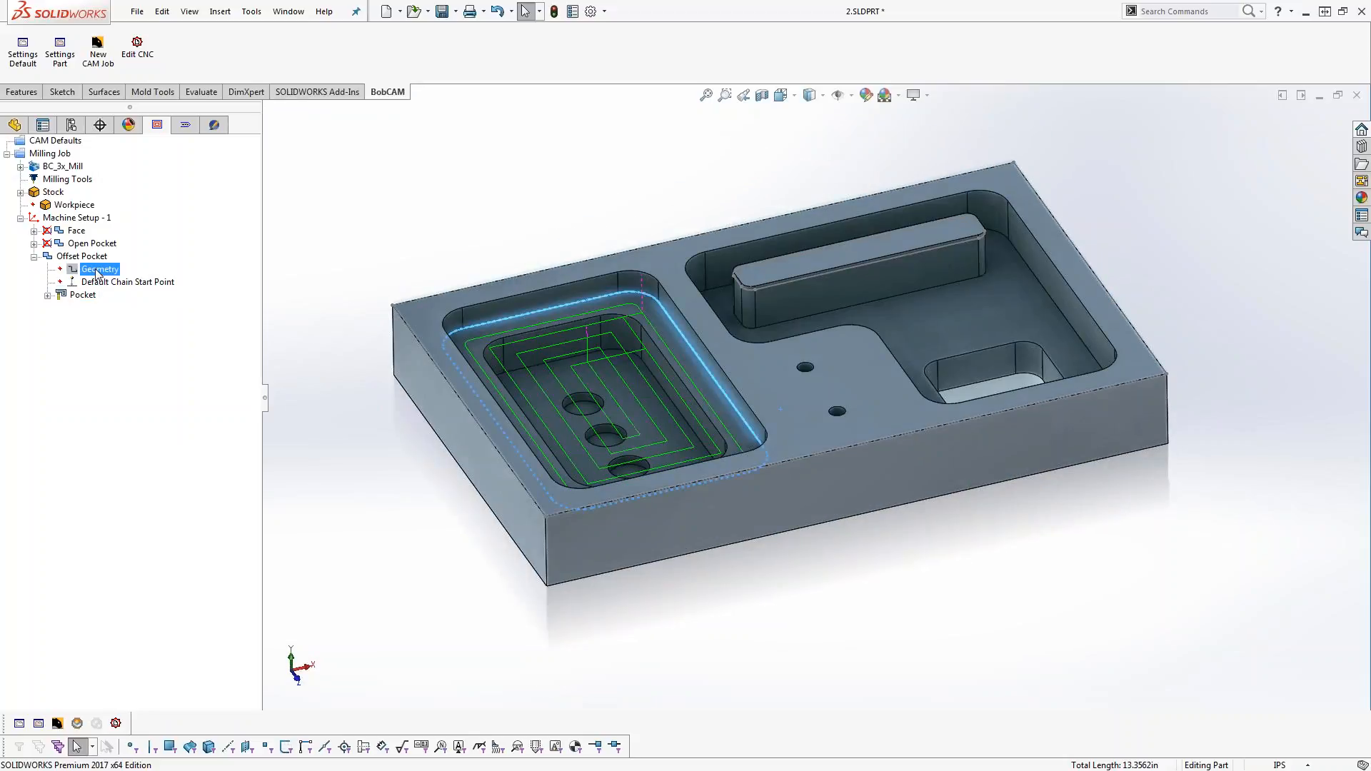
right_click(98, 271)
click(143, 280)
click(607, 307)
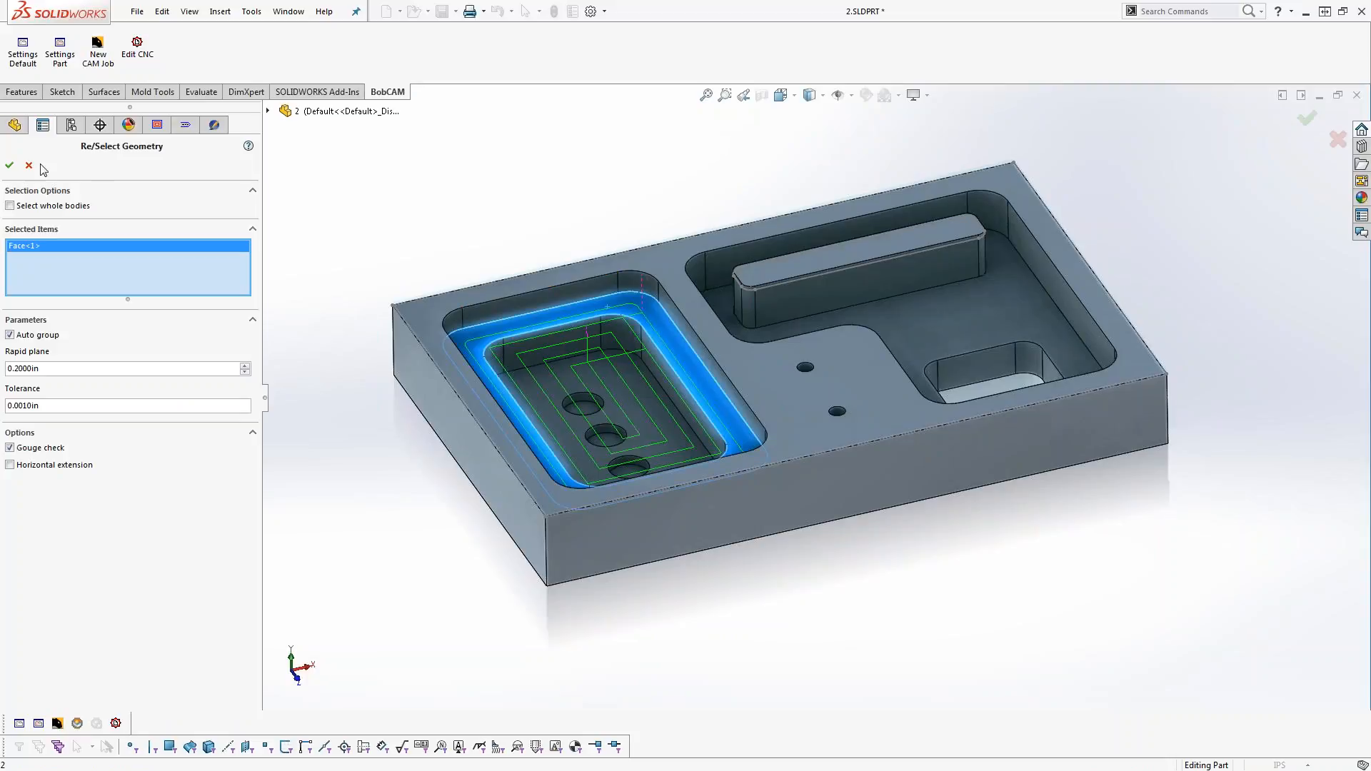
click(9, 165)
right_click(83, 295)
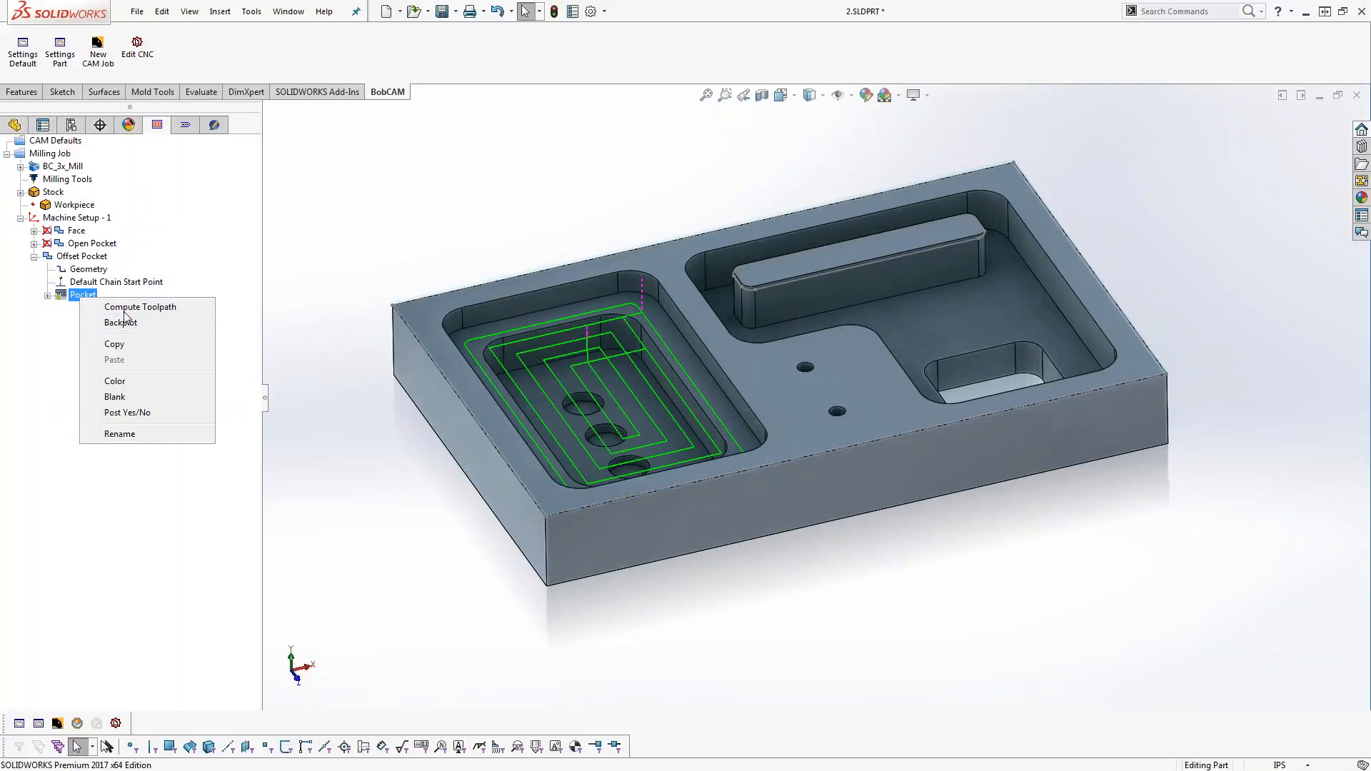
click(124, 310)
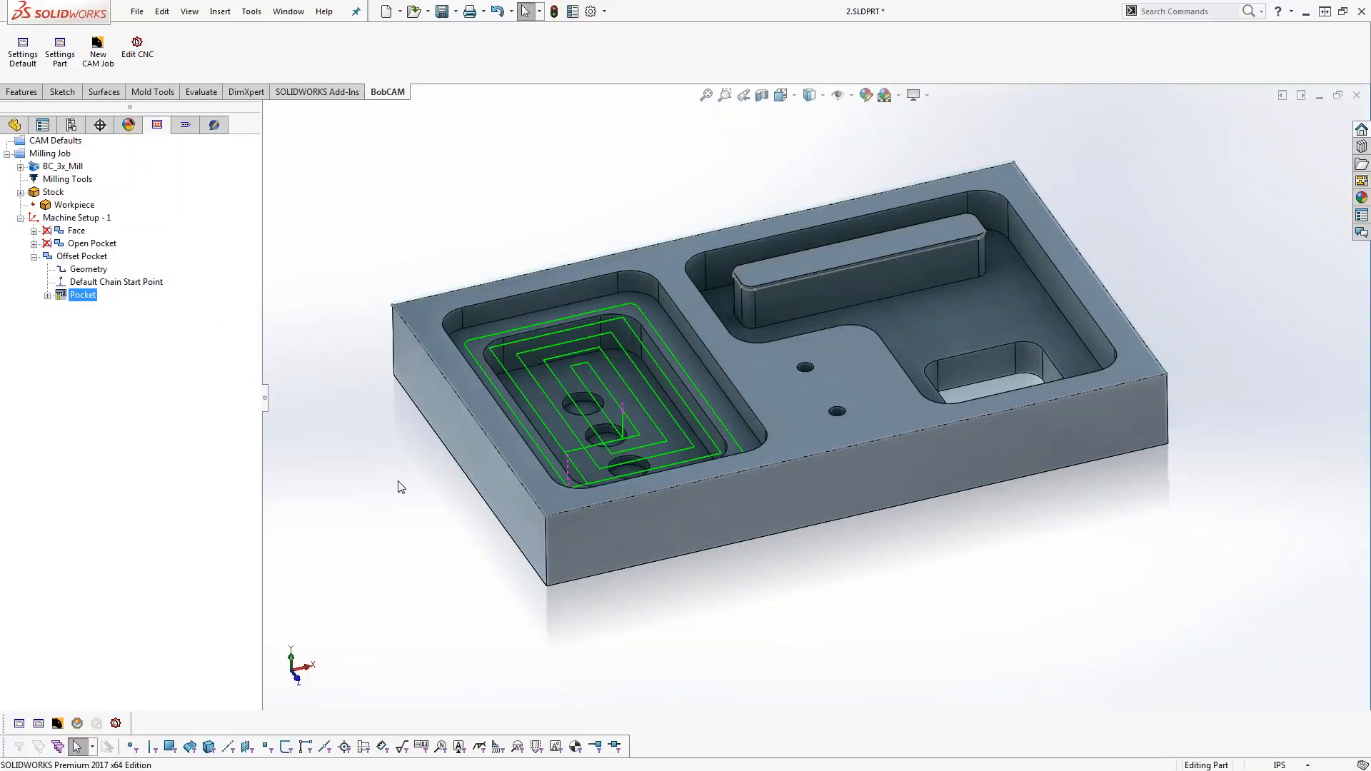
Switch the part's display style to Hidden Lines Visible and orbit to inspect the offset toolpath
click(796, 97)
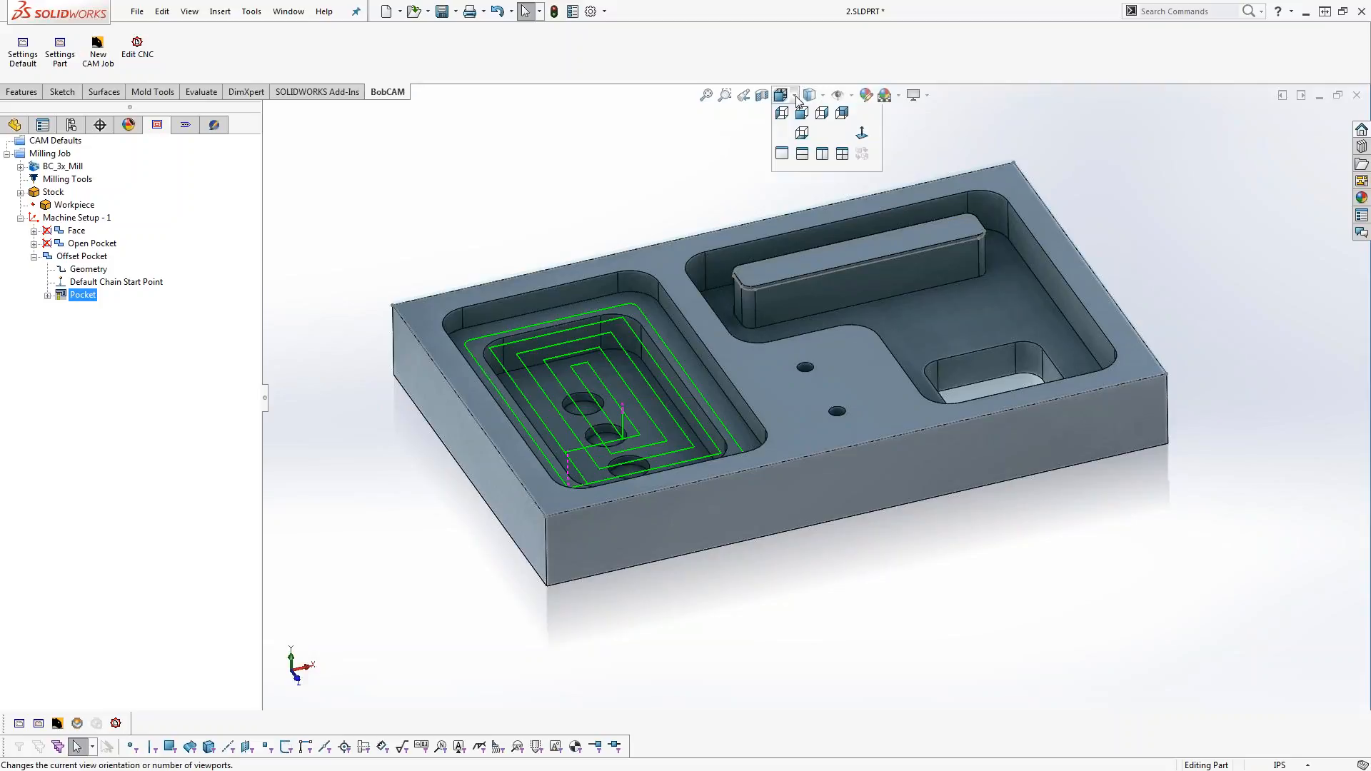
click(823, 96)
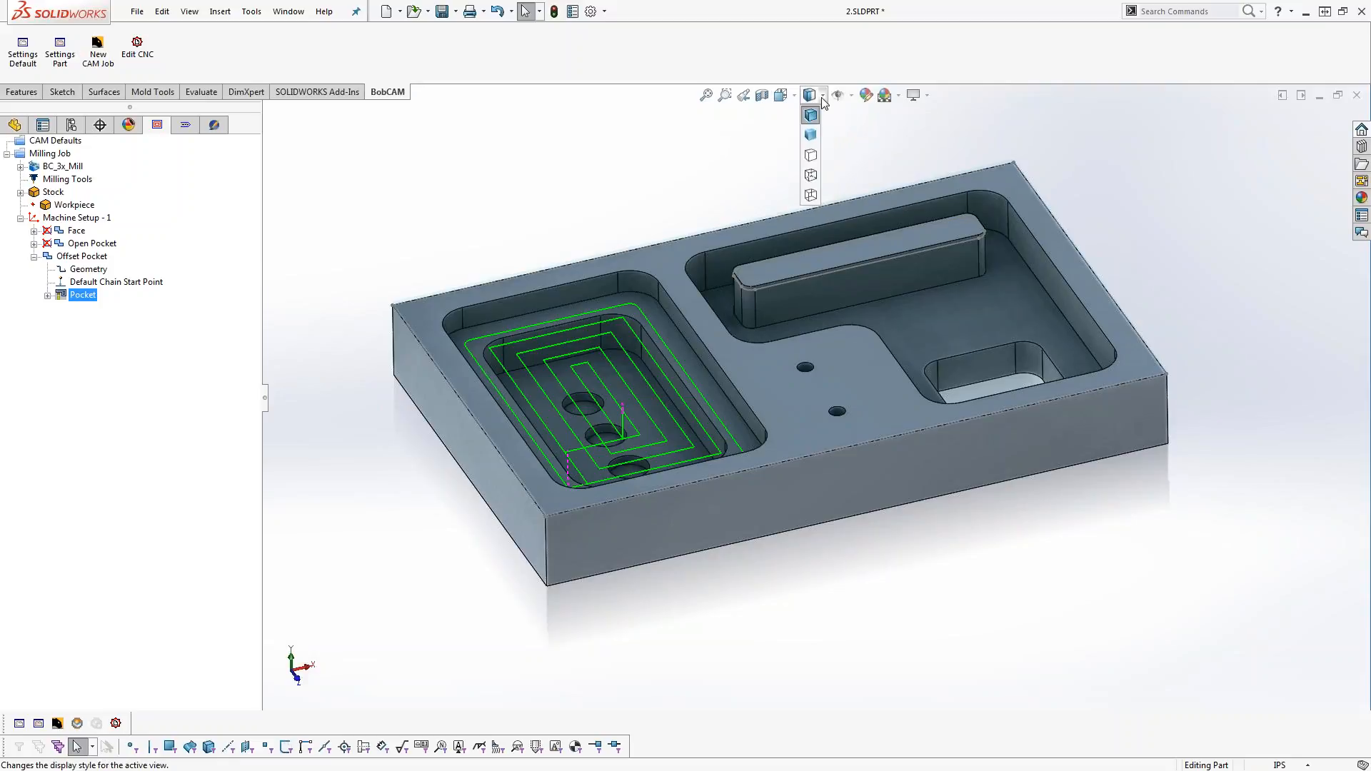
click(814, 174)
middle_drag(637, 187, 714, 357)
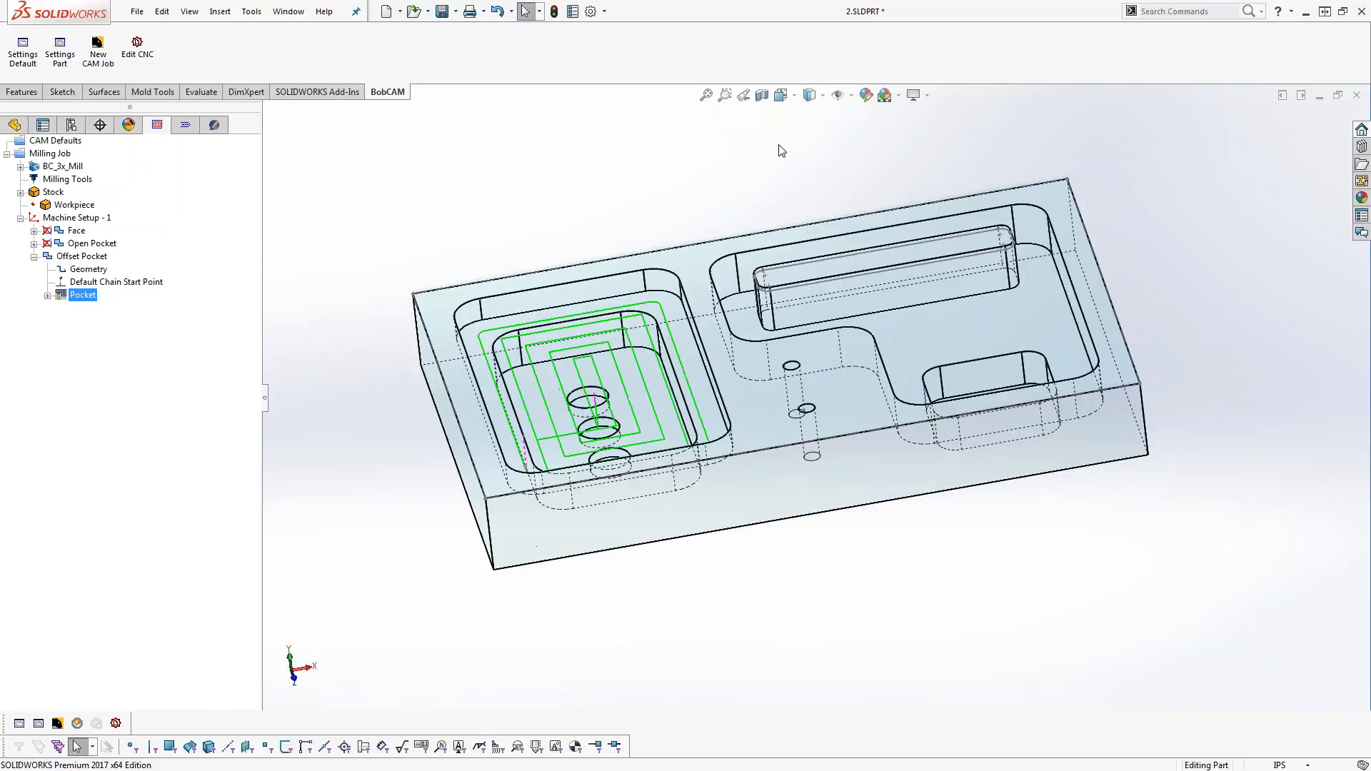
Return the part to shaded display with edges and remove the ledge face from the Offset Pocket geometry
click(815, 118)
mouse_move(794, 457)
middle_down()
mouse_move(821, 457)
mouse_move(808, 452)
middle_up()
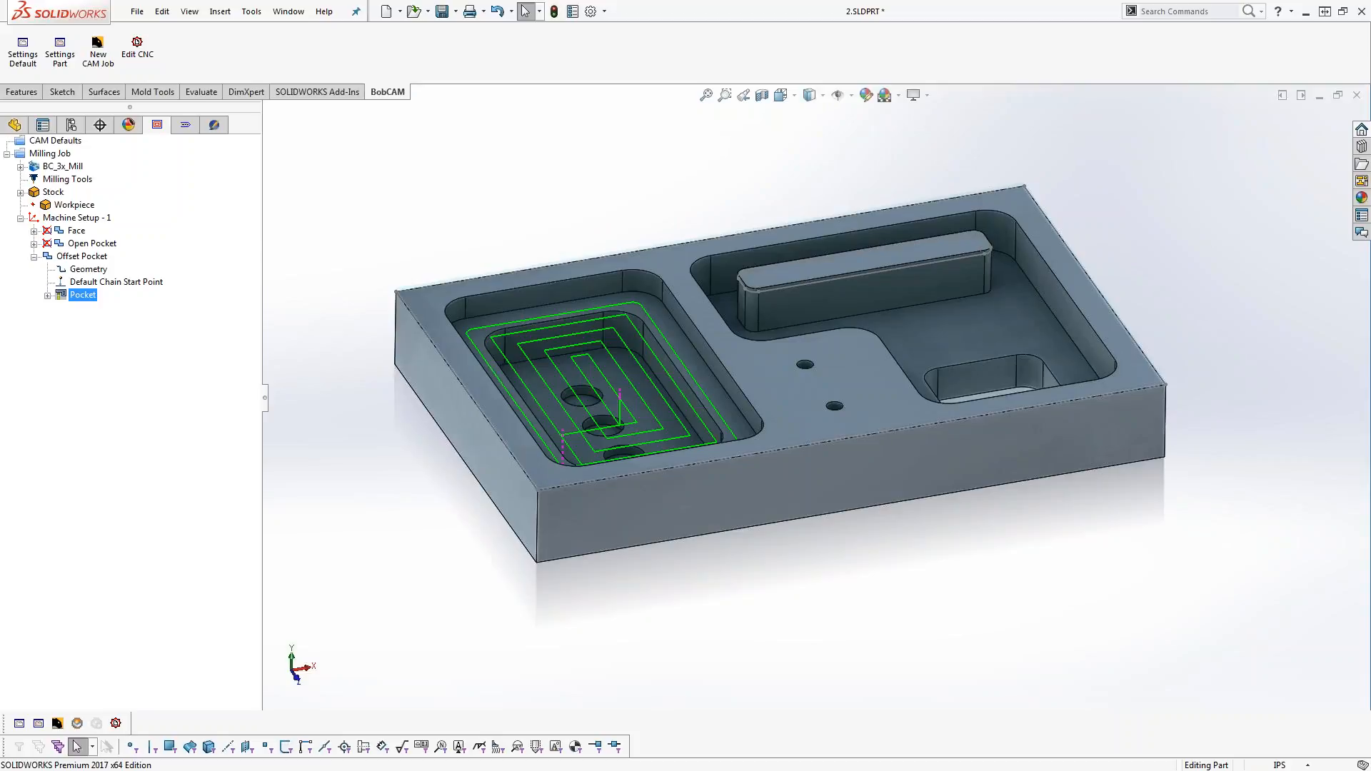
click(89, 270)
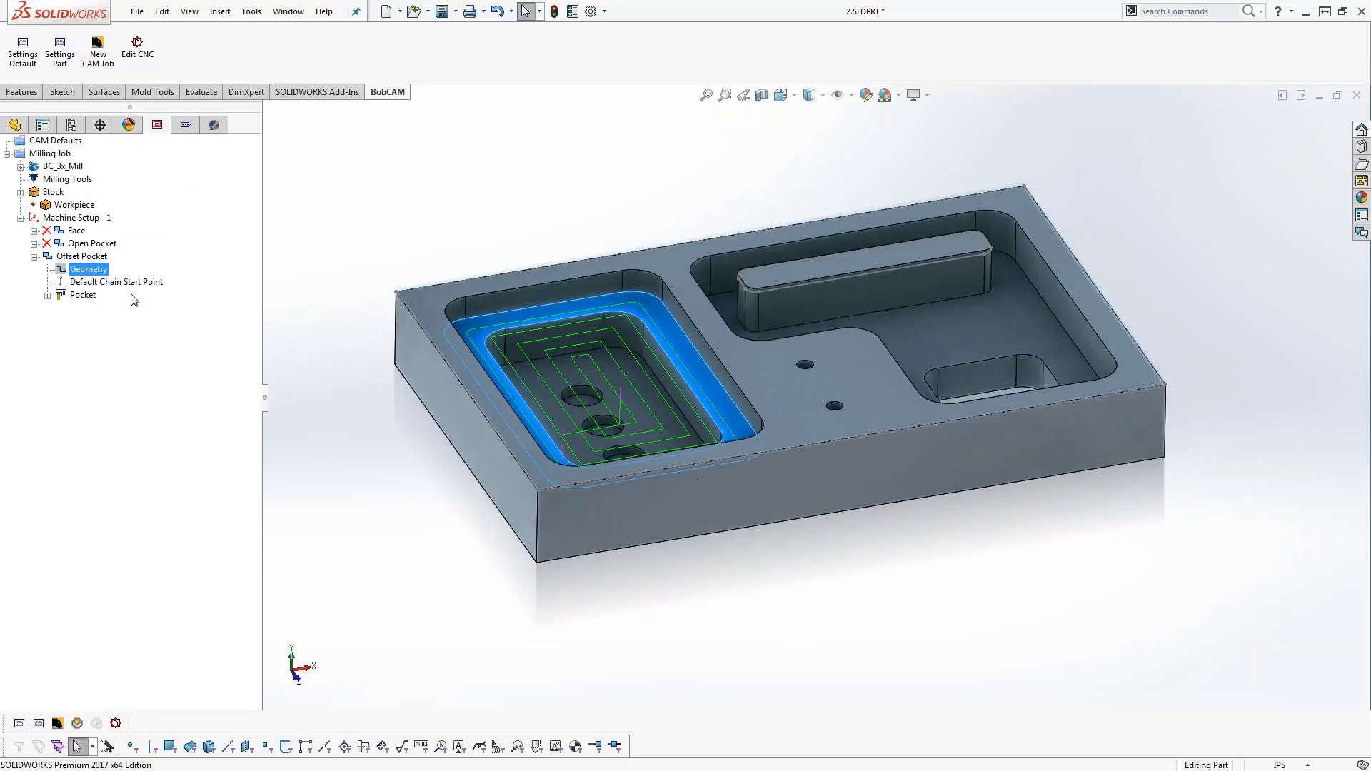
right_click(88, 272)
click(108, 302)
Select the tangent chain of the ledge's outer edges as the Offset Pocket geometry and recompute the Pocket toolpath
right_click(98, 274)
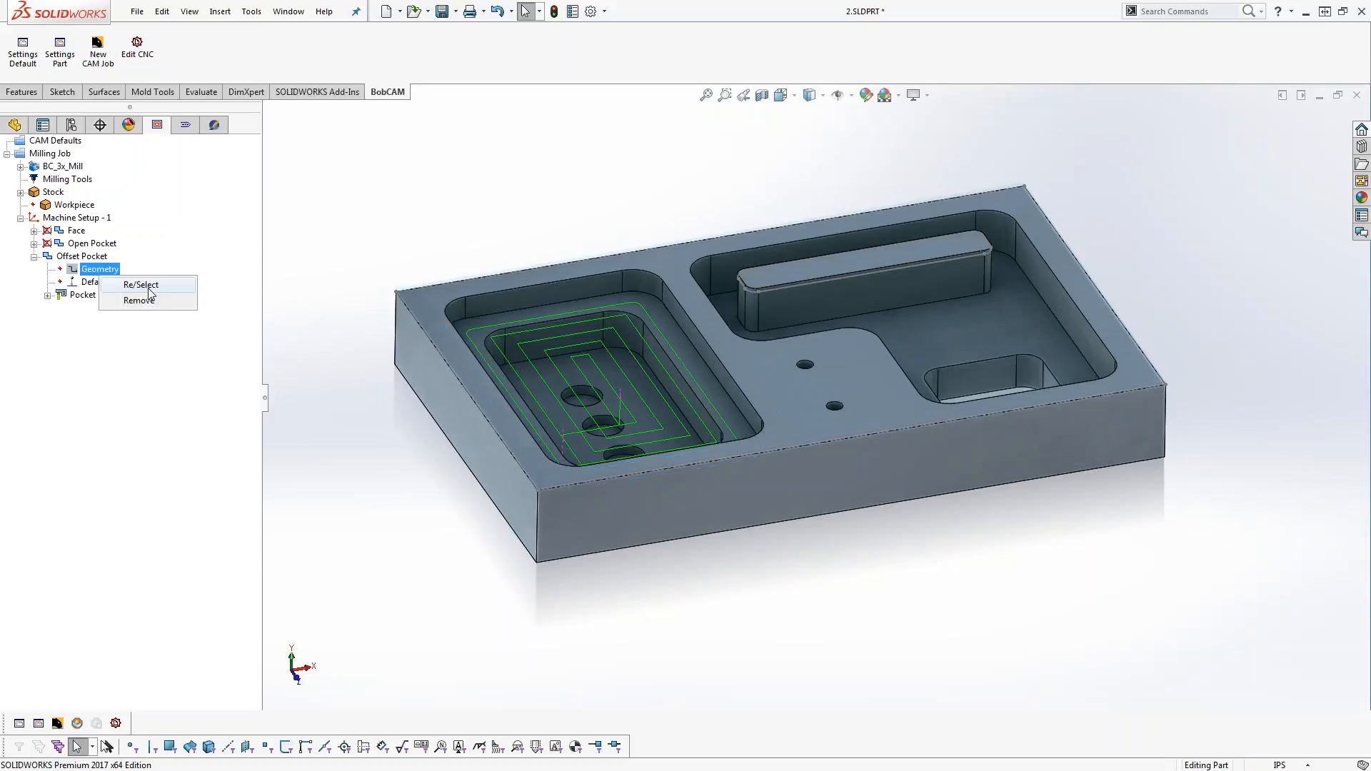
click(147, 287)
right_click(563, 305)
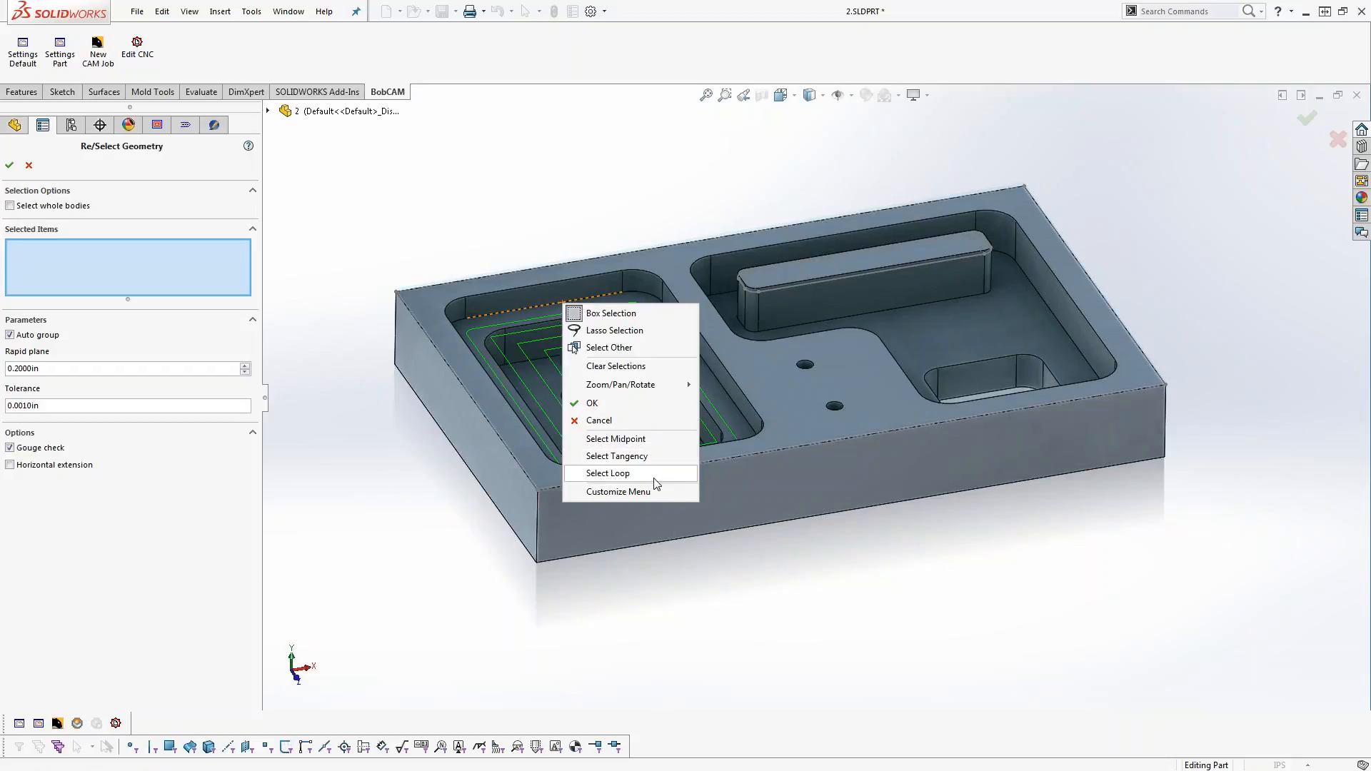
click(658, 457)
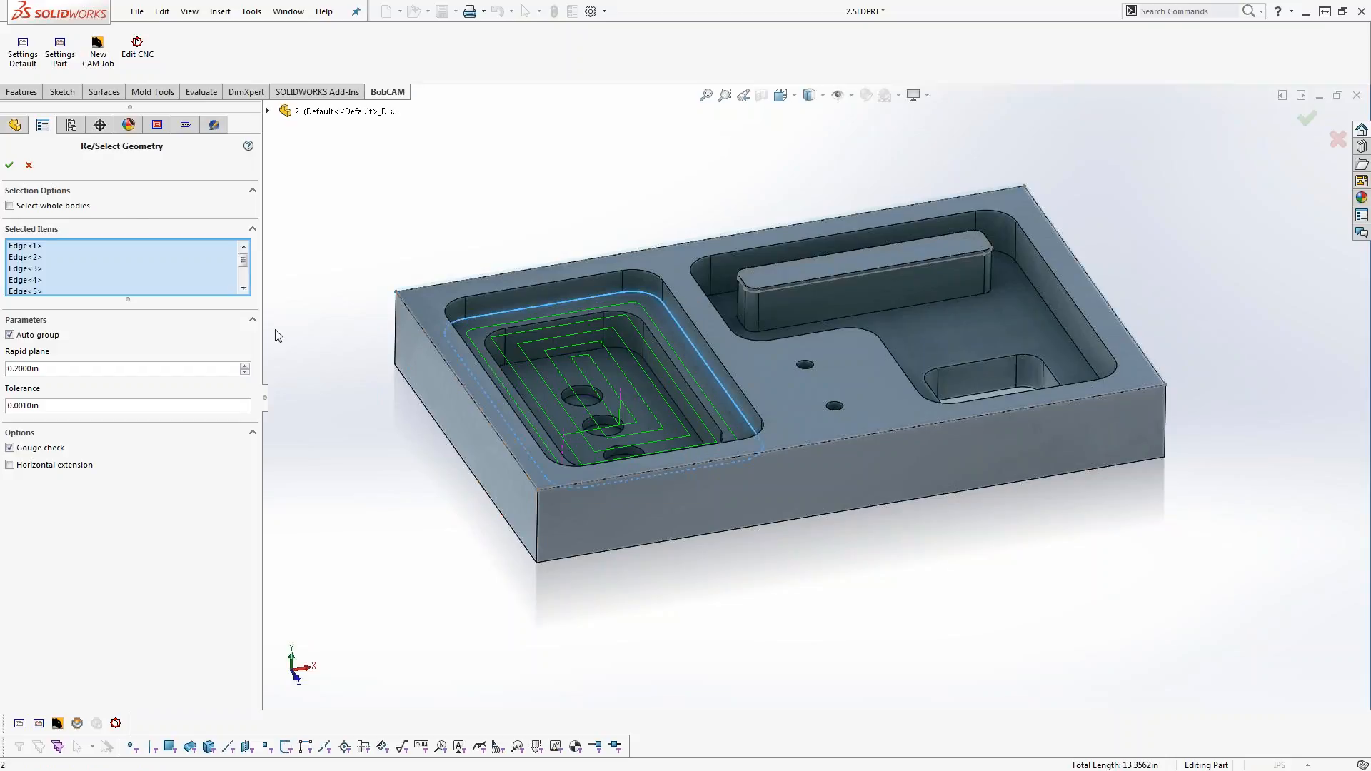
click(9, 165)
middle_drag(786, 456, 790, 499)
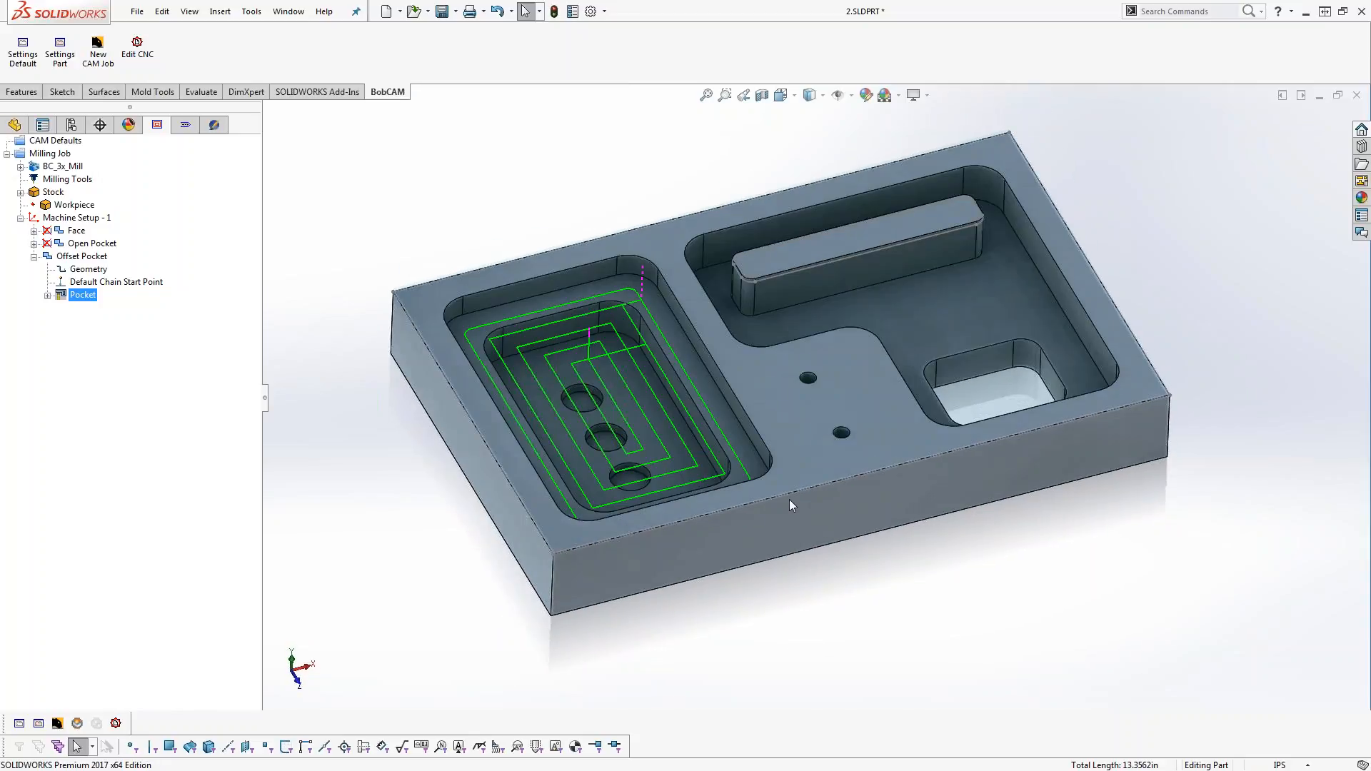
Blank the Offset Pocket toolpath and paste a copy of the feature, loading its Top of Feature and Depth values
right_click(82, 256)
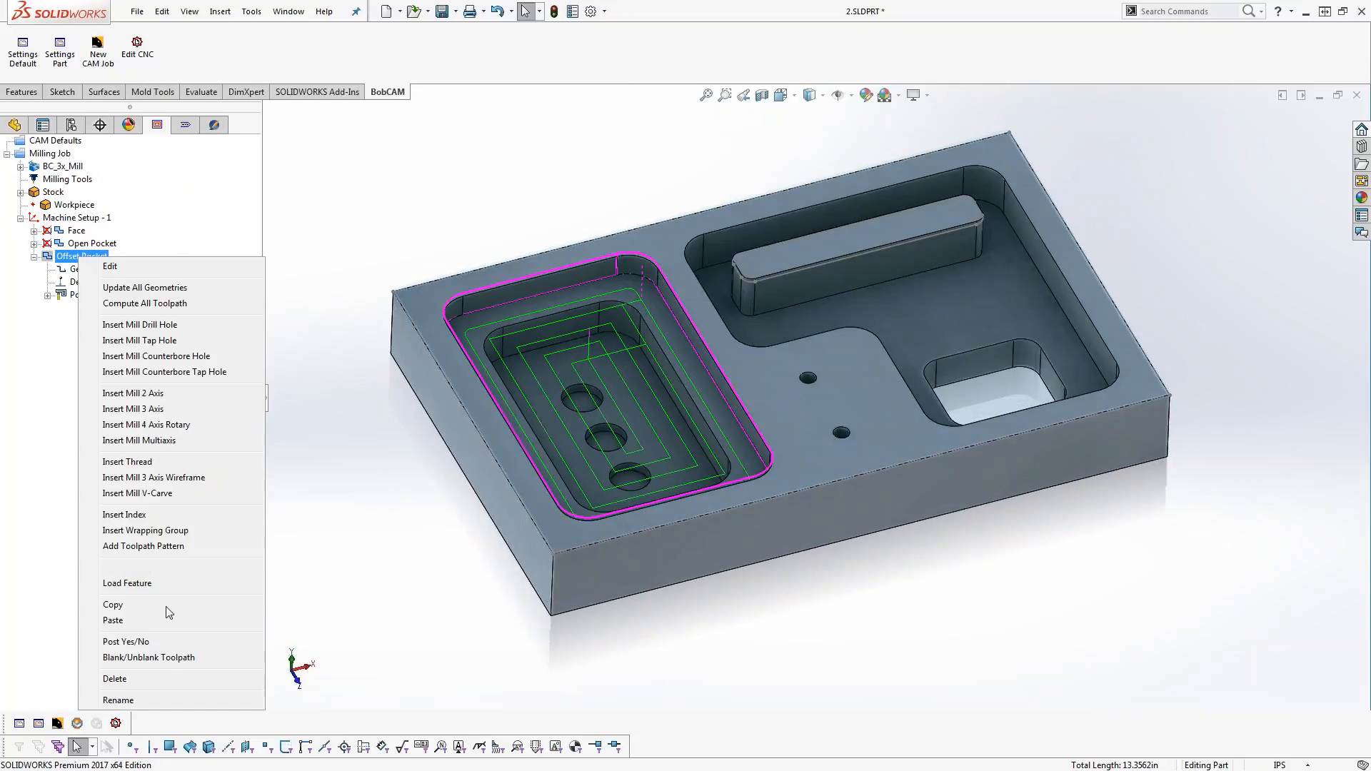
click(149, 658)
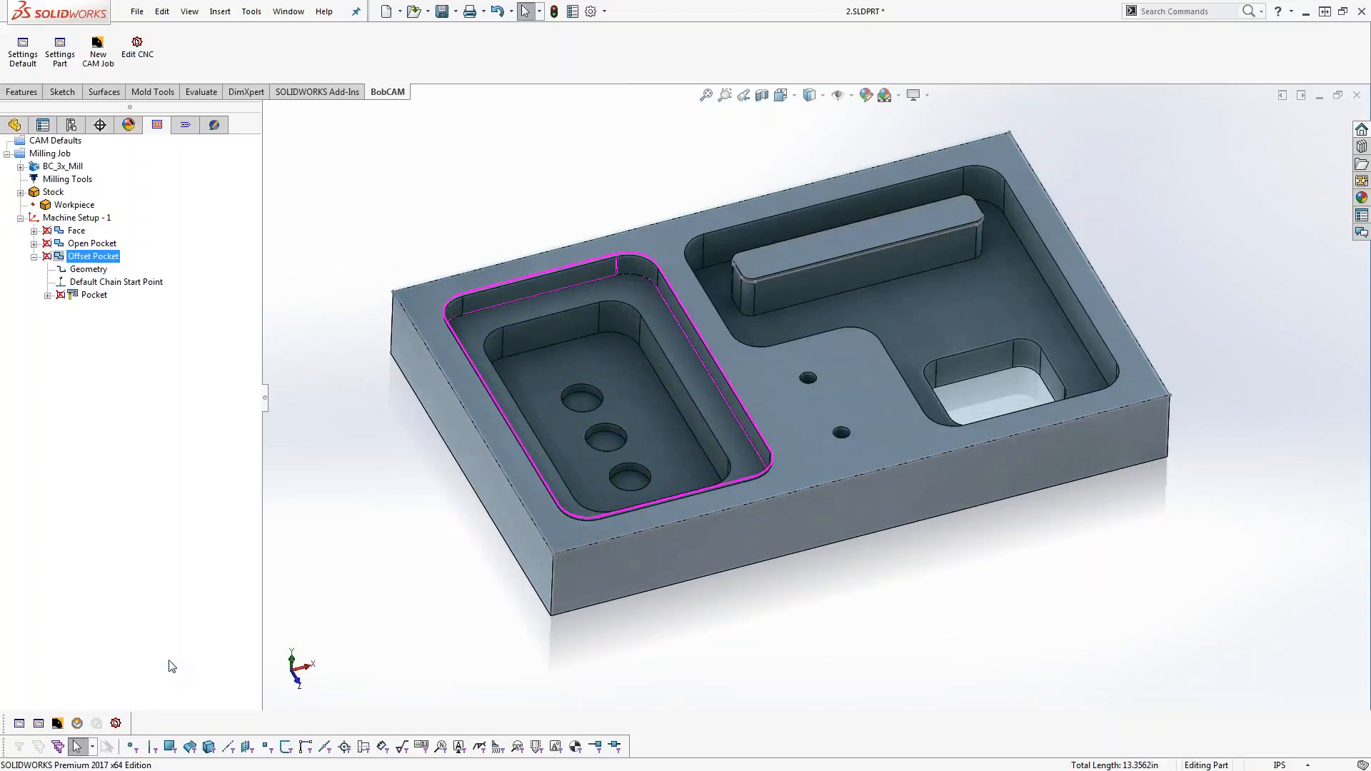
right_click(93, 256)
click(131, 606)
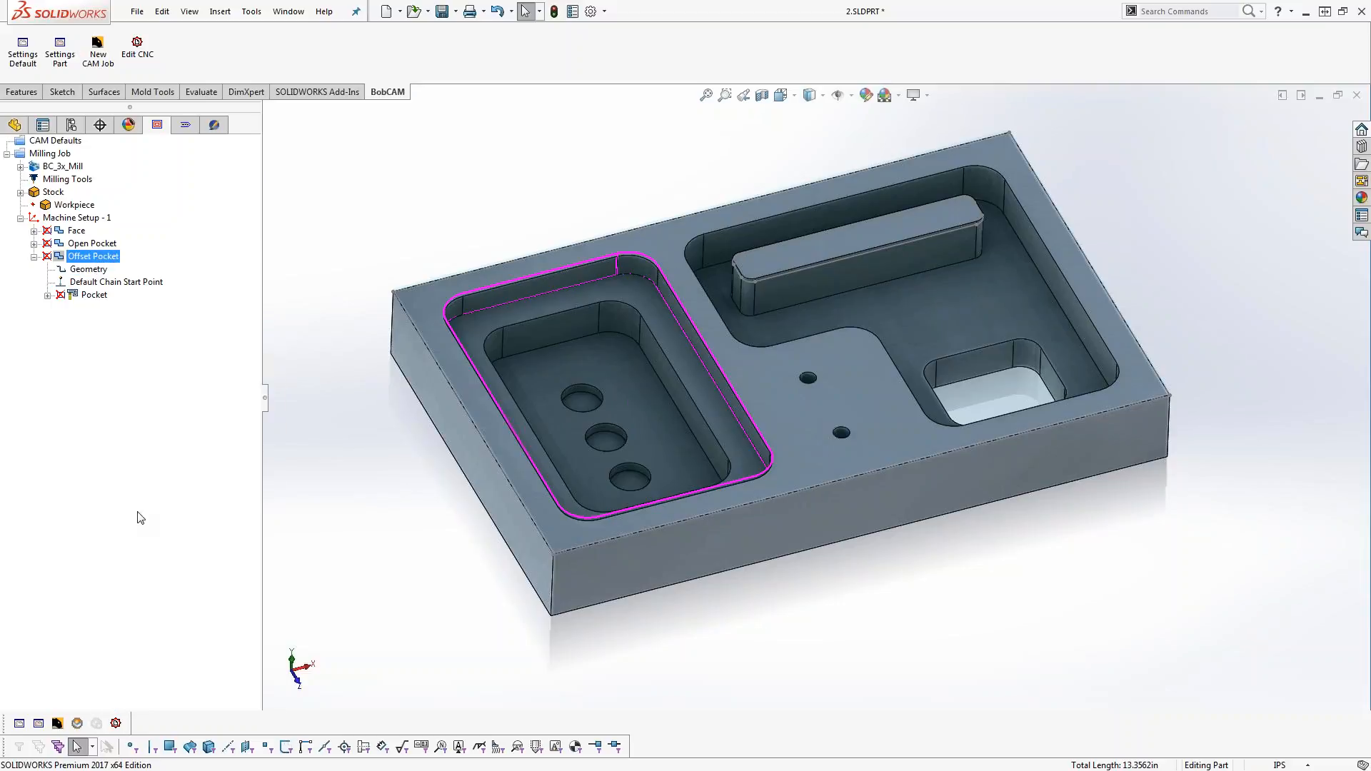
right_click(104, 258)
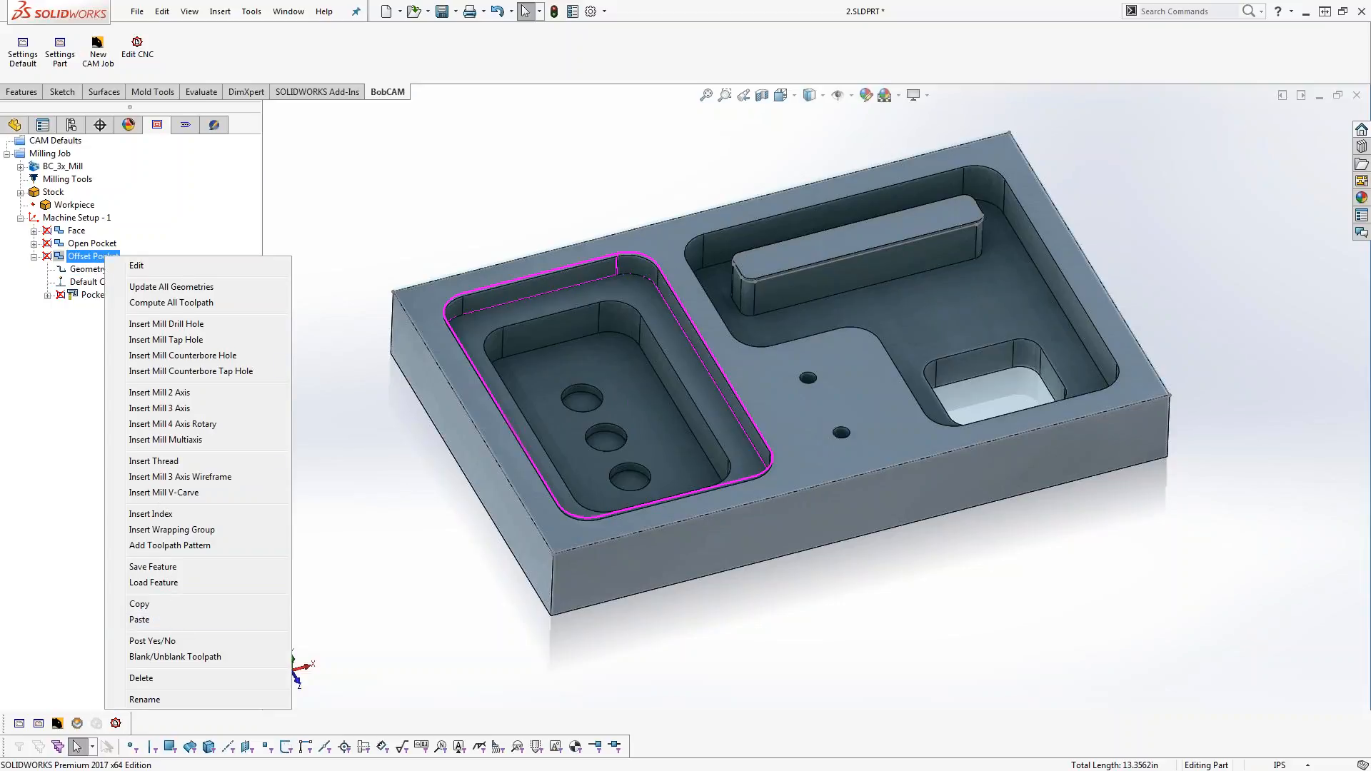
click(166, 620)
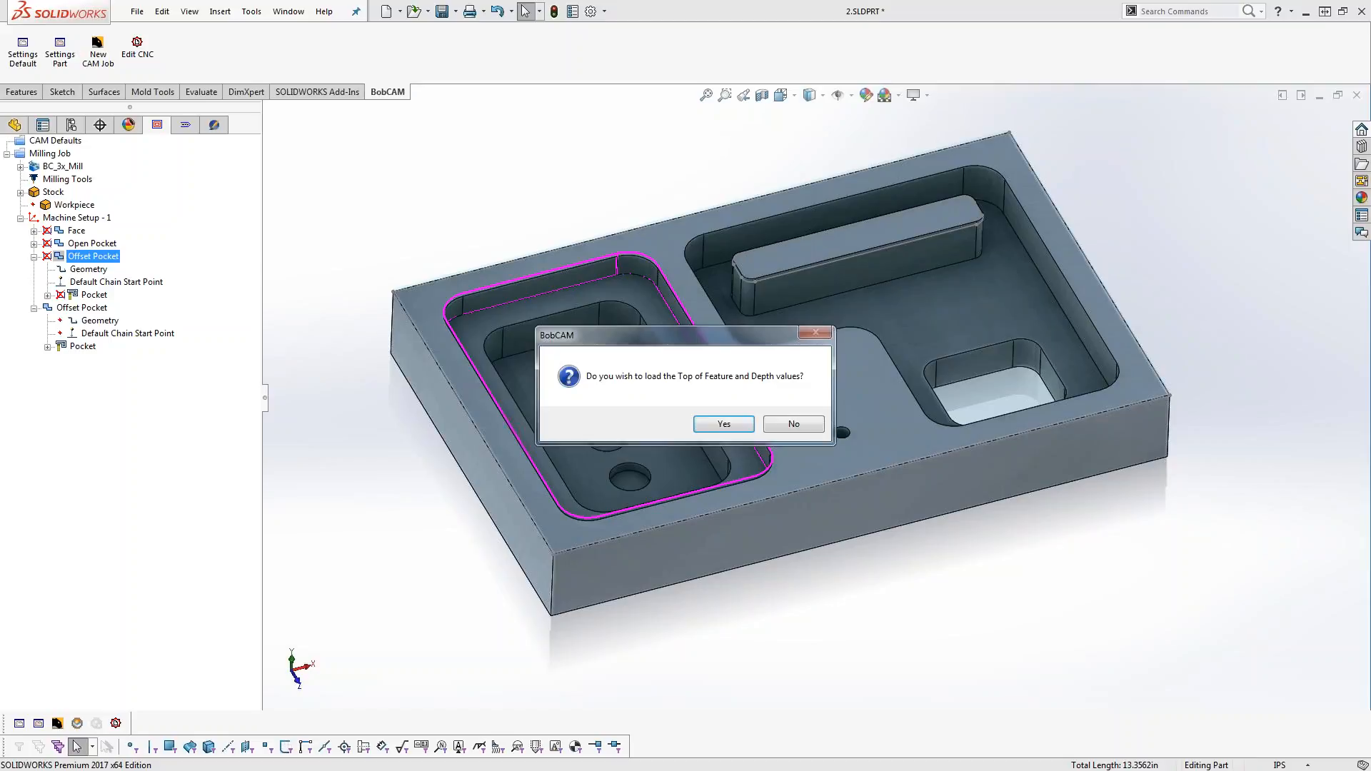
click(738, 428)
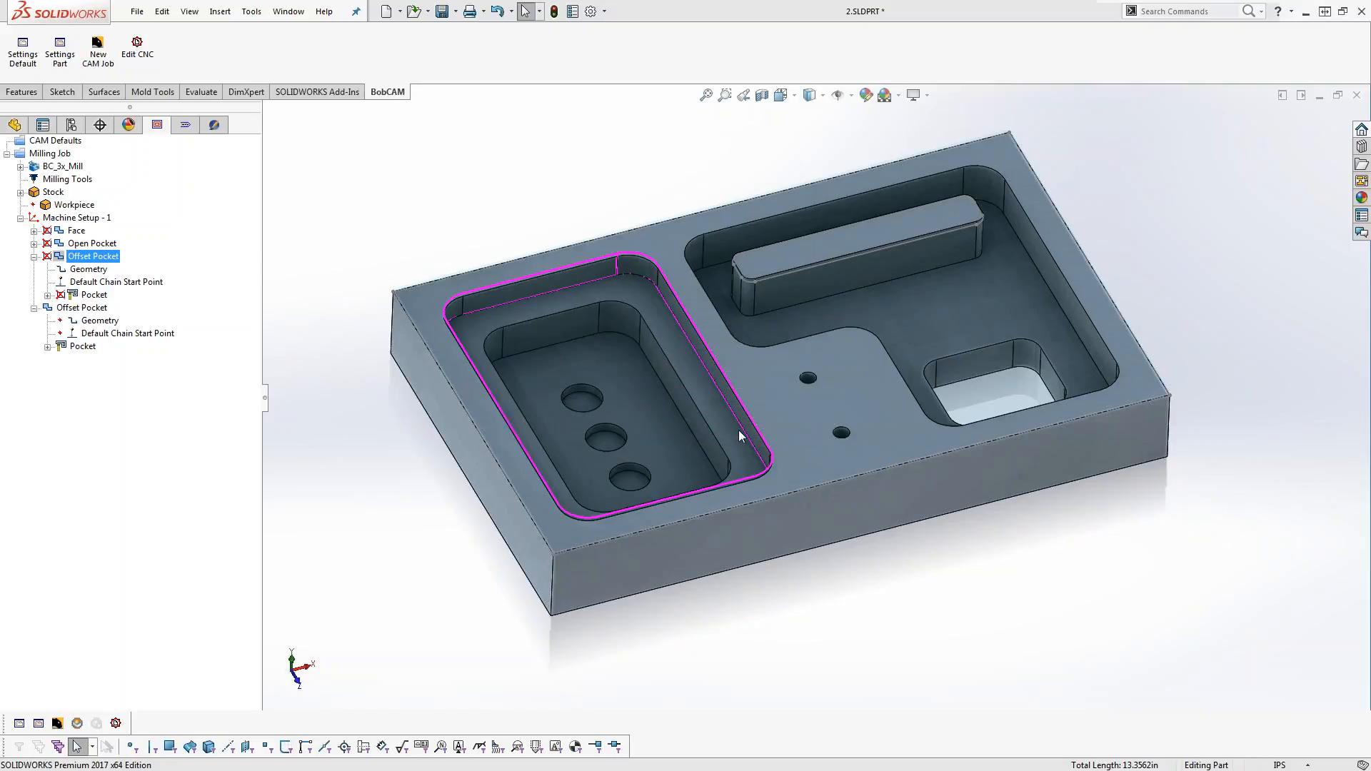
Assign the inner pocket's floor face as geometry of the copied Offset Pocket and compute its Pocket toolpath
click(100, 321)
right_click(104, 321)
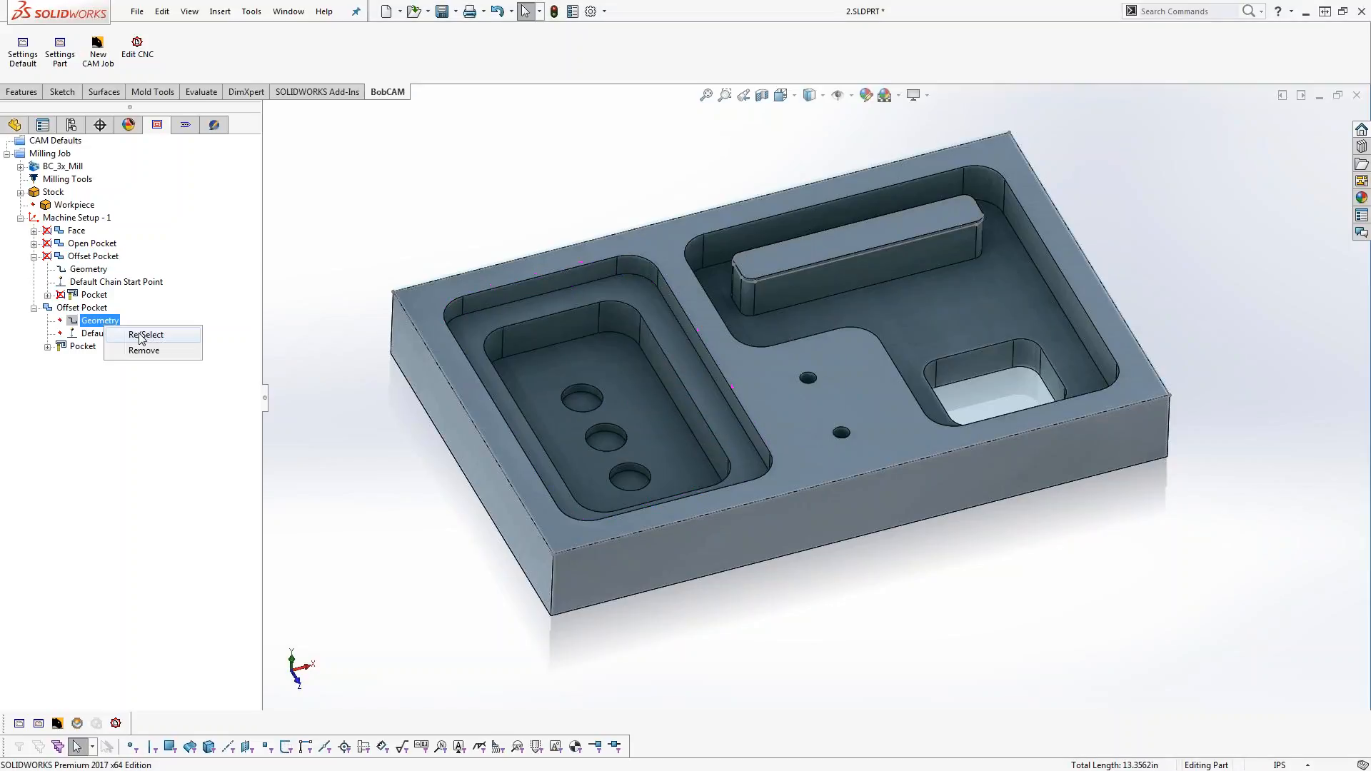
click(150, 335)
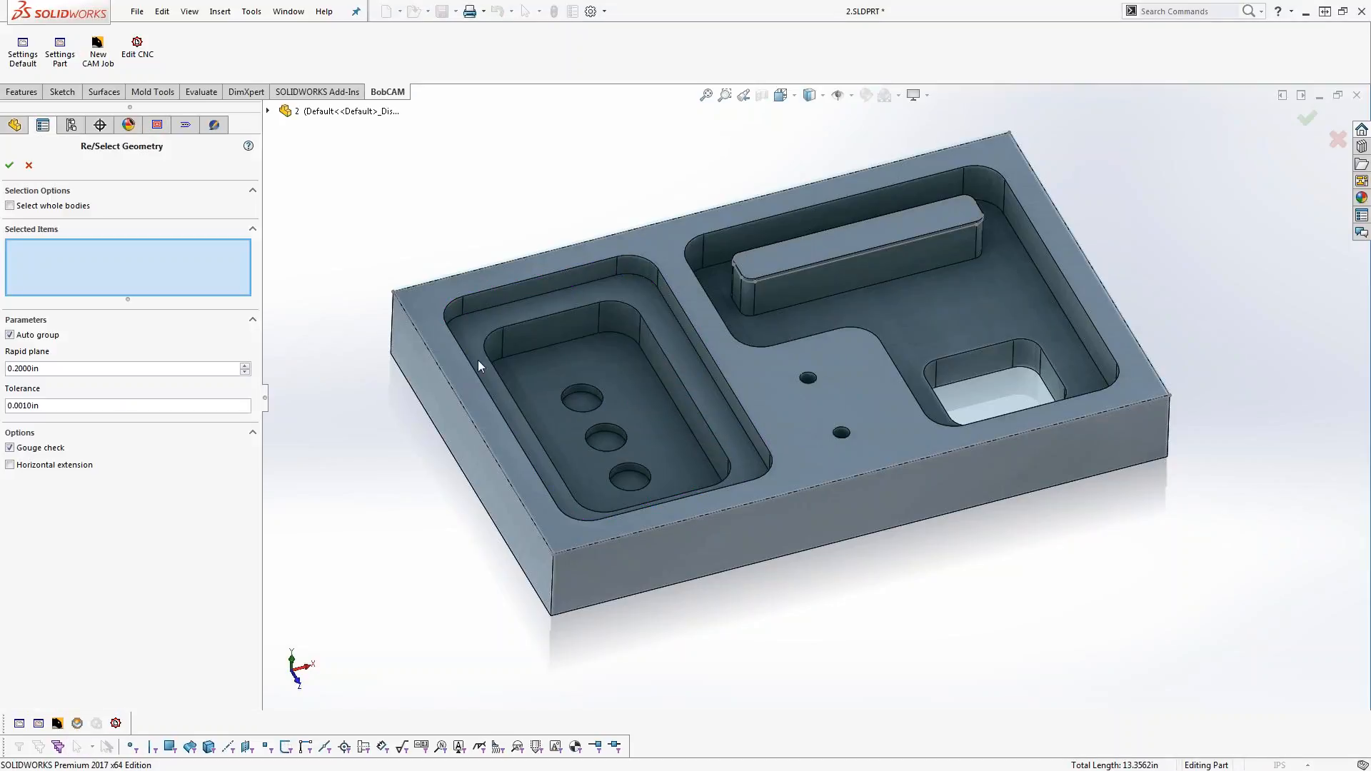
click(555, 370)
click(9, 165)
click(83, 347)
right_click(80, 346)
click(118, 359)
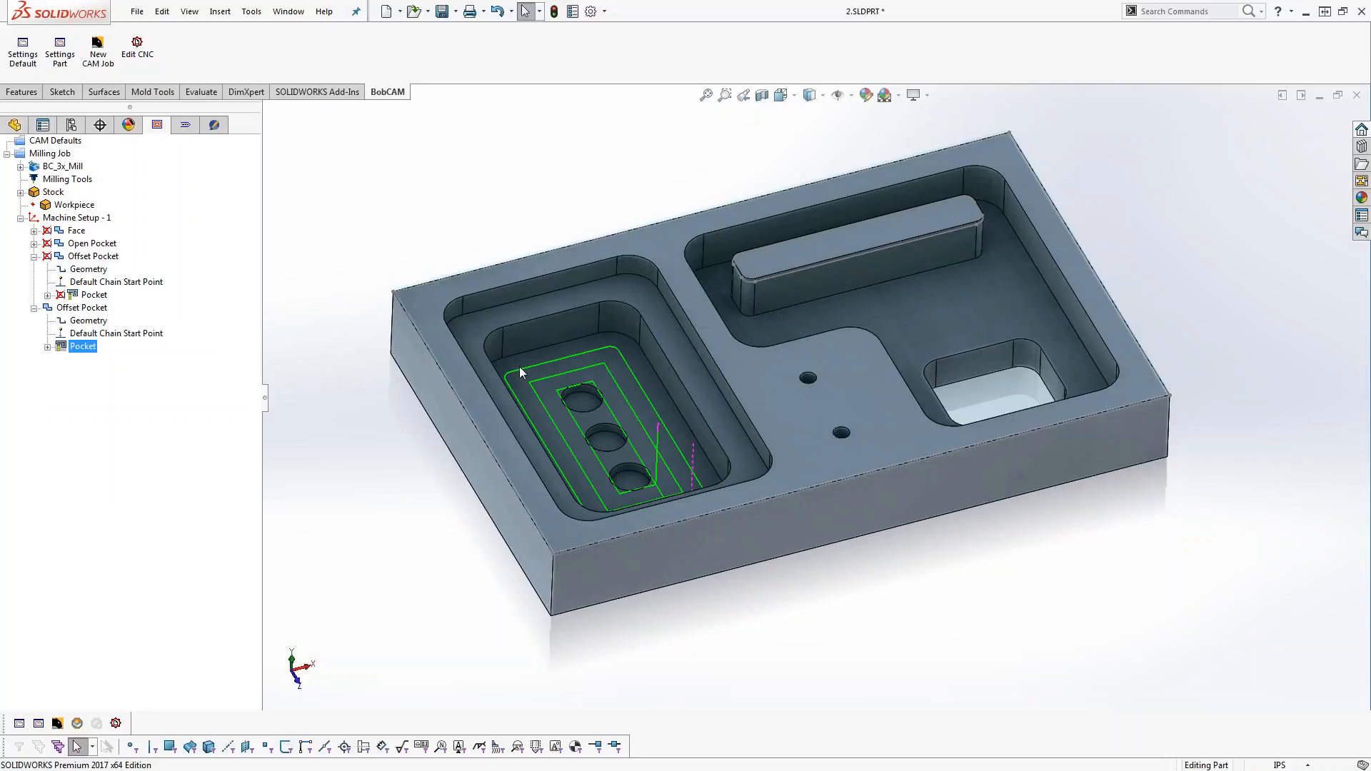
mouse_move(708, 509)
middle_down()
mouse_move(718, 551)
mouse_move(713, 538)
middle_up()
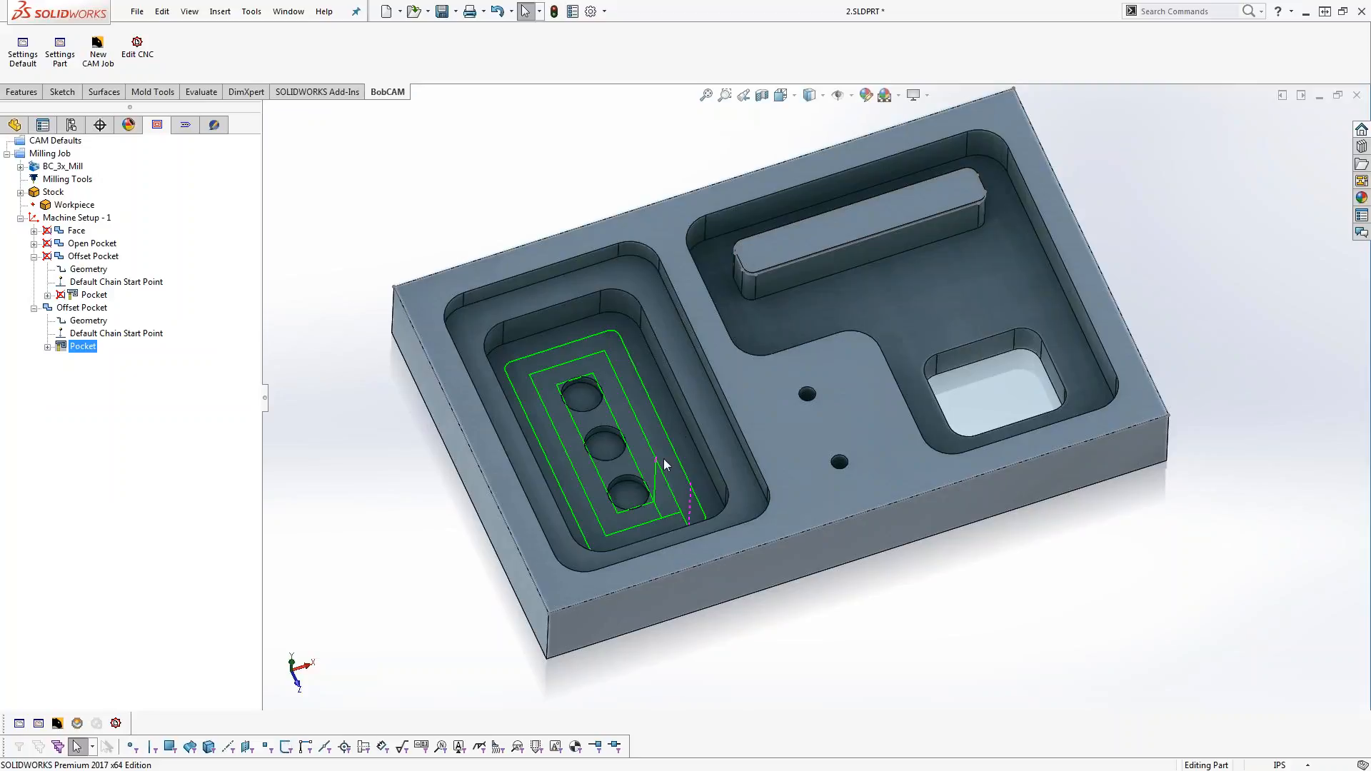
Replace the copied Offset Pocket's geometry with the tangent chain of the inner pocket's floor edges and recompute its toolpath
click(92, 321)
click(86, 309)
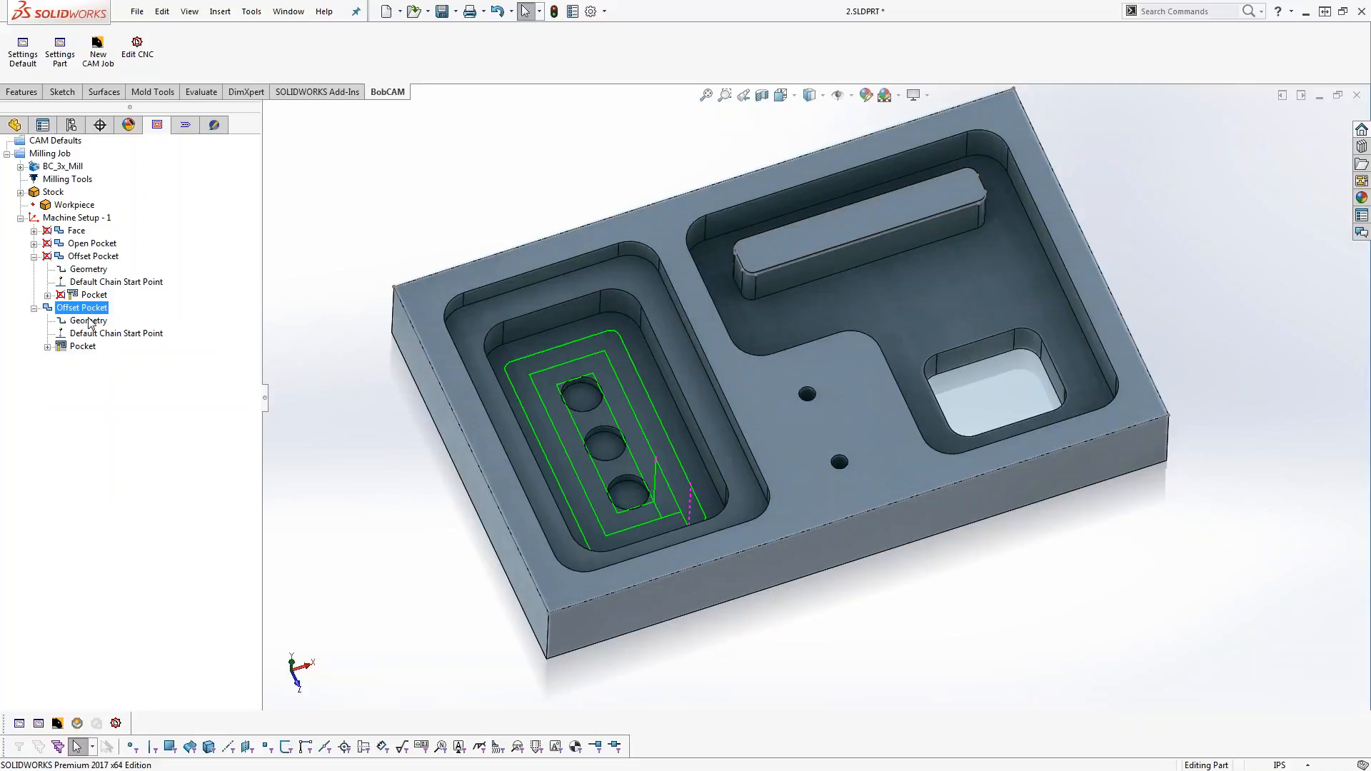
right_click(87, 321)
click(130, 349)
right_click(103, 320)
click(140, 330)
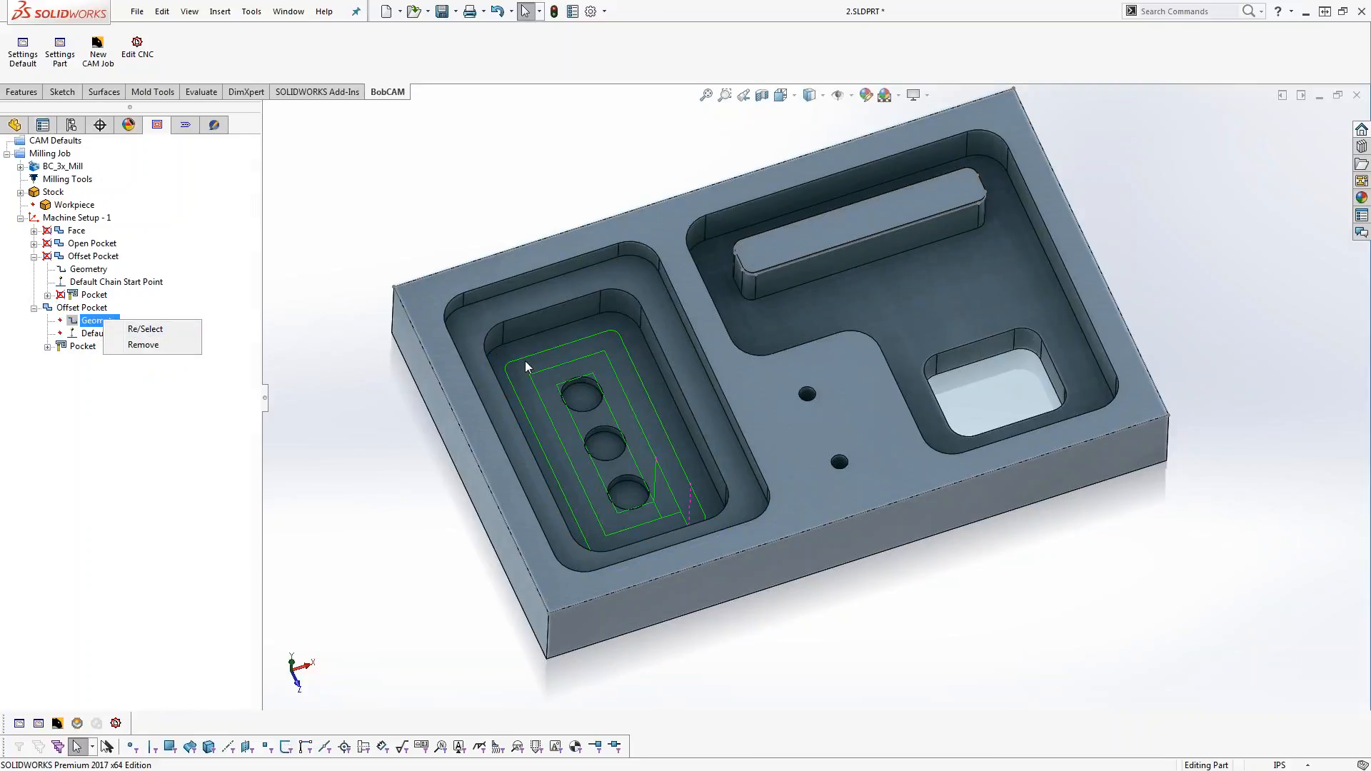
right_click(552, 331)
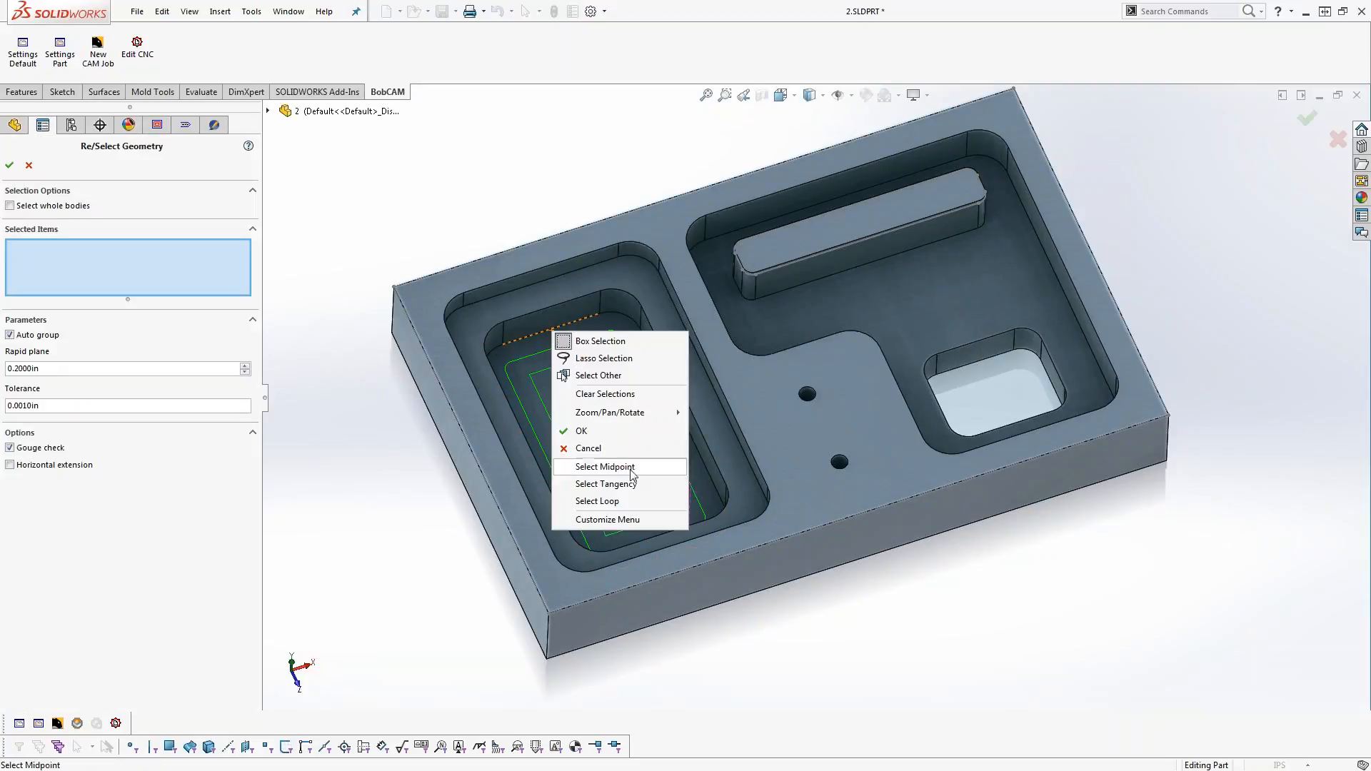
click(604, 484)
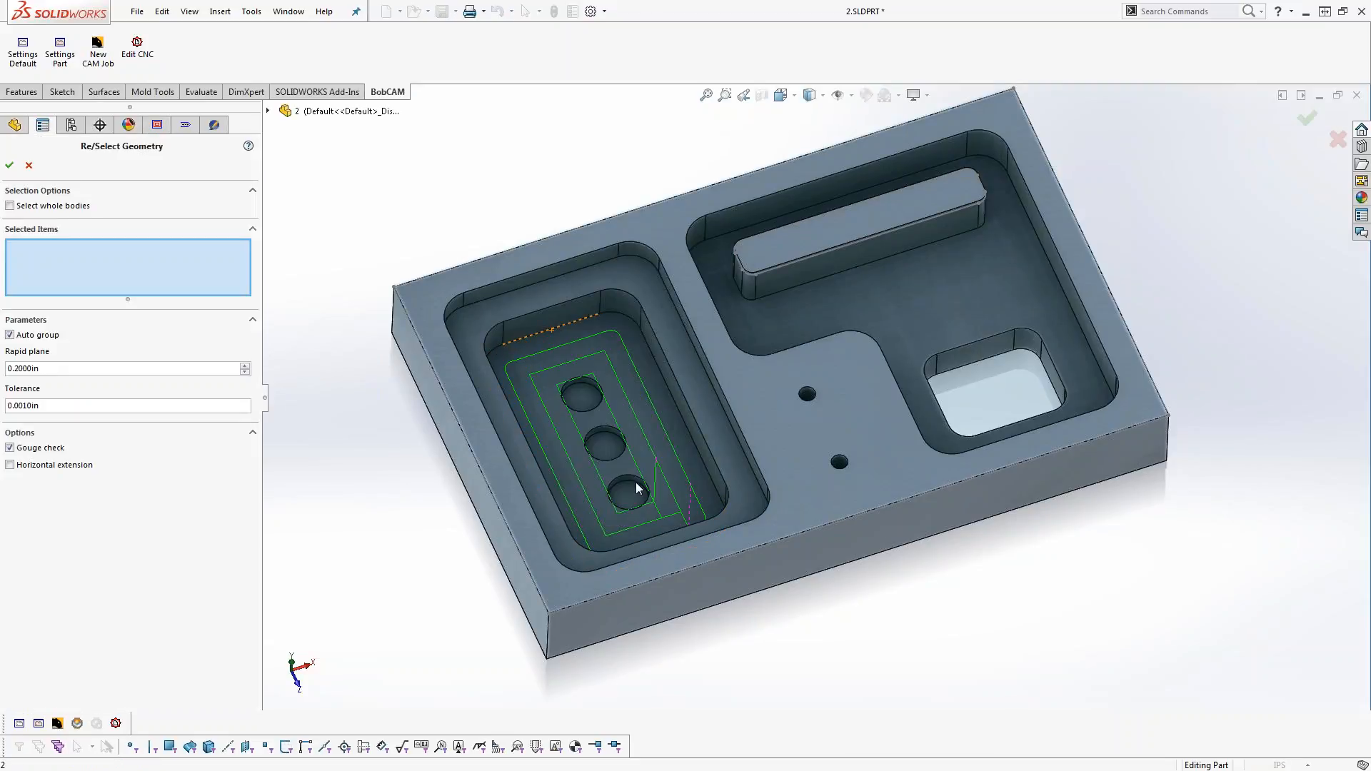
click(10, 165)
right_click(82, 347)
click(140, 360)
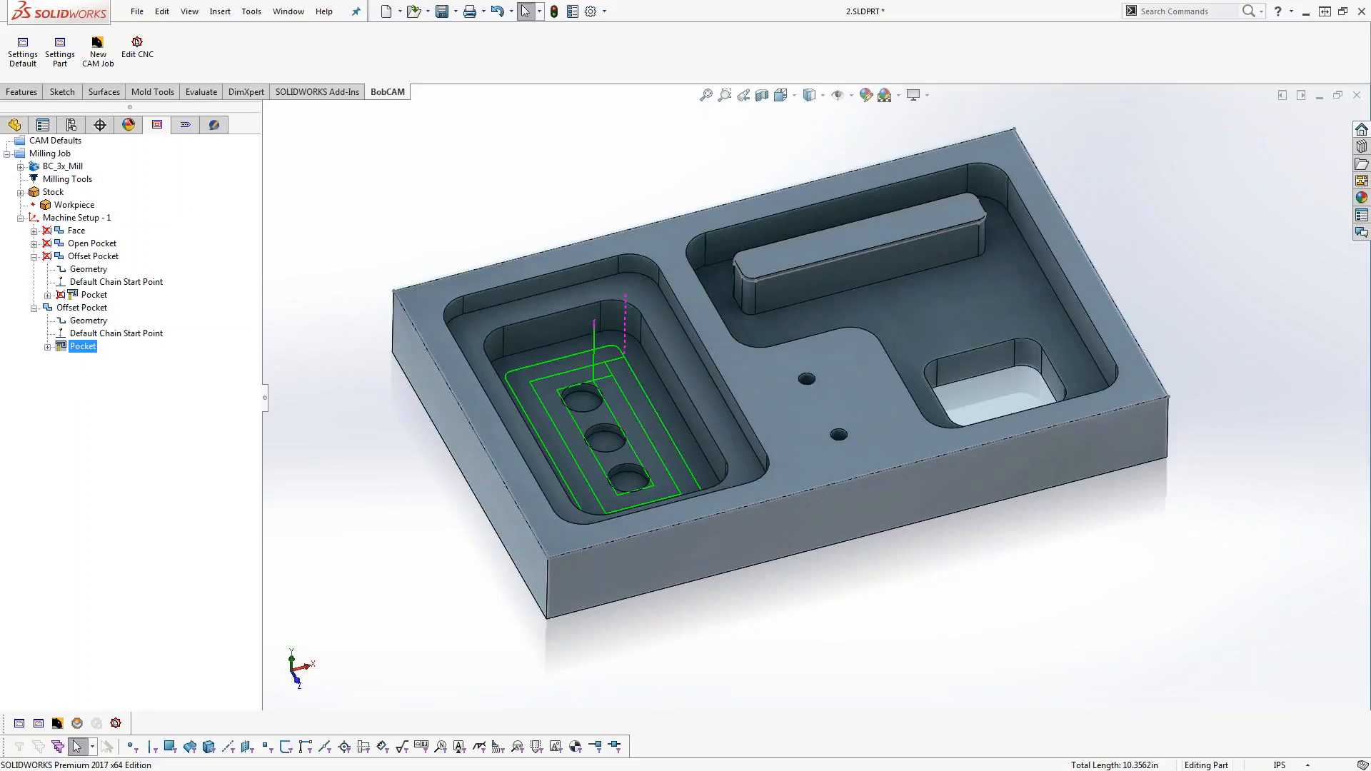
Blank the toolpath of the second Offset Pocket feature
click(94, 309)
click(97, 320)
click(80, 346)
right_click(78, 346)
click(143, 446)
click(34, 308)
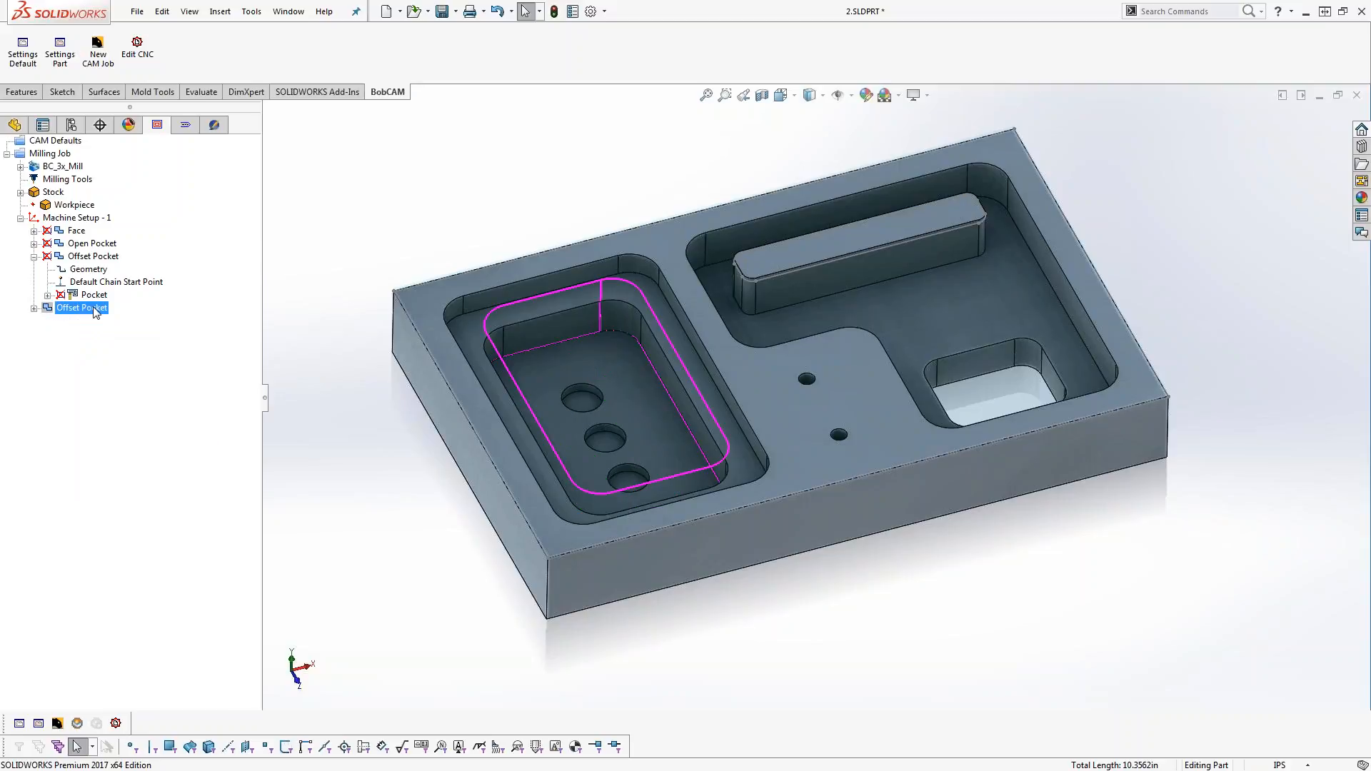
click(34, 309)
right_click(87, 307)
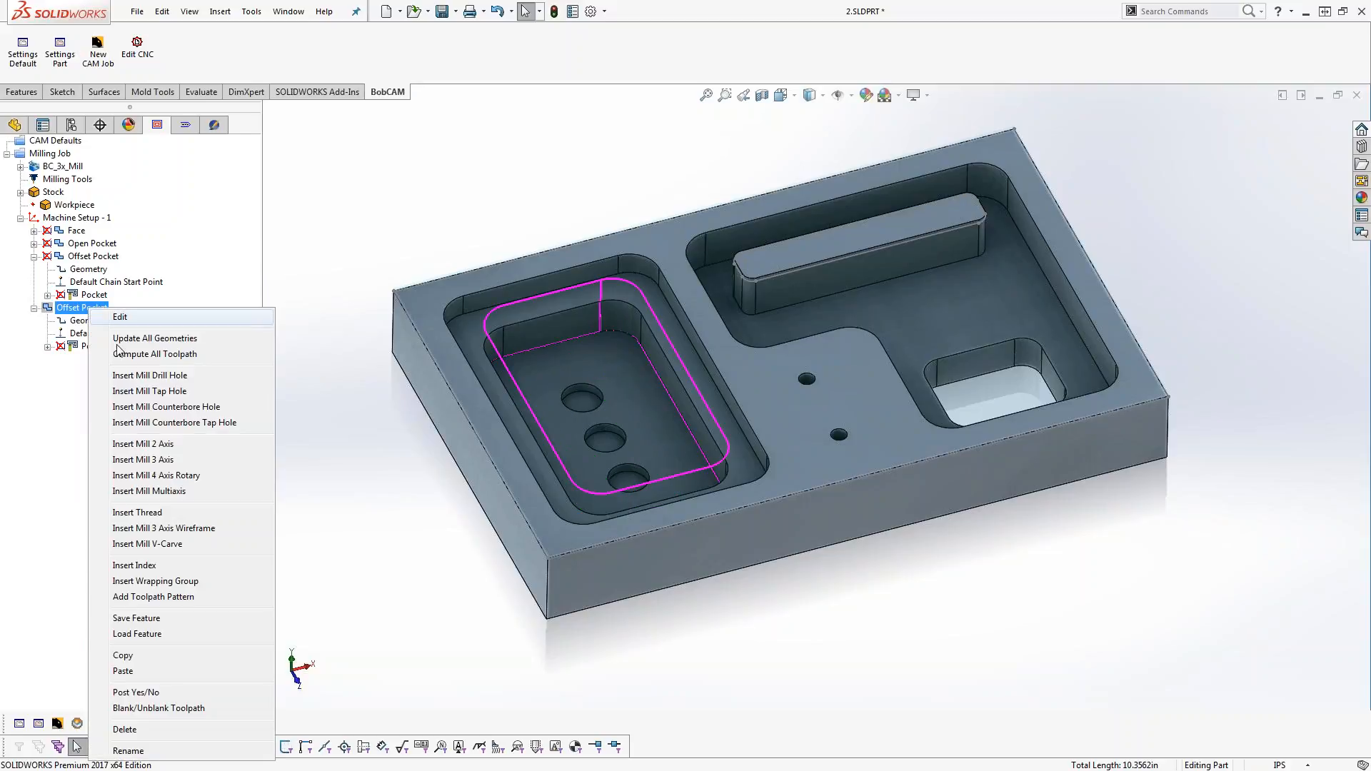
click(65, 375)
Paste another copy of the Offset Pocket feature without loading the Top of Feature and Depth values
right_click(94, 315)
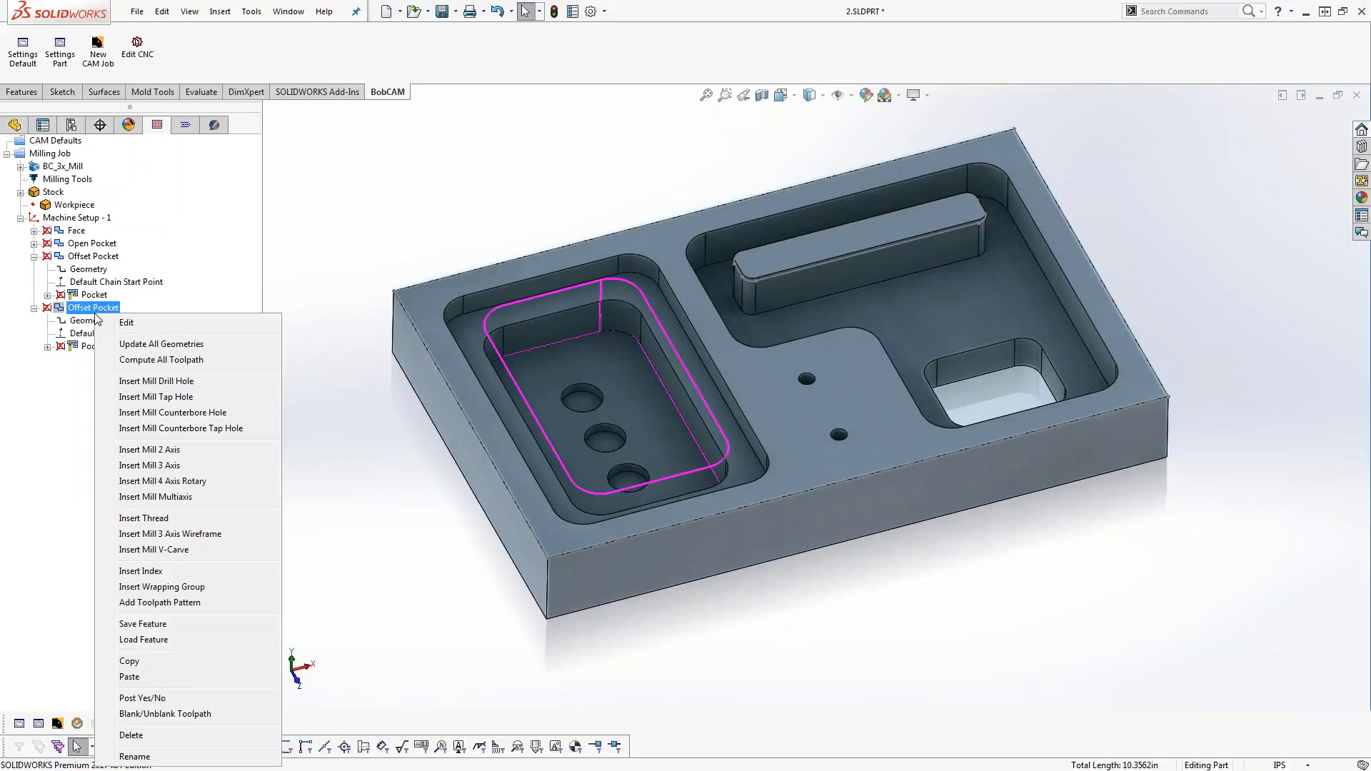
click(89, 335)
right_click(90, 308)
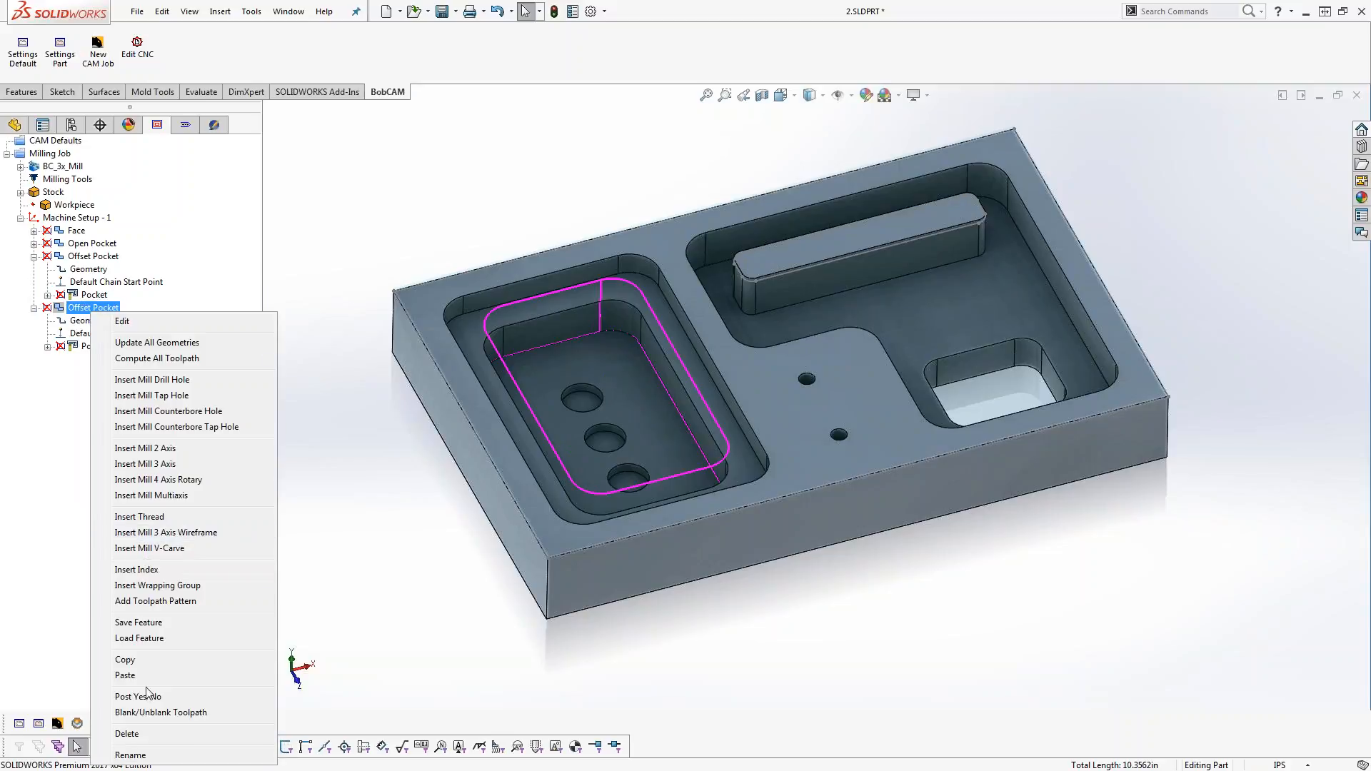
click(152, 677)
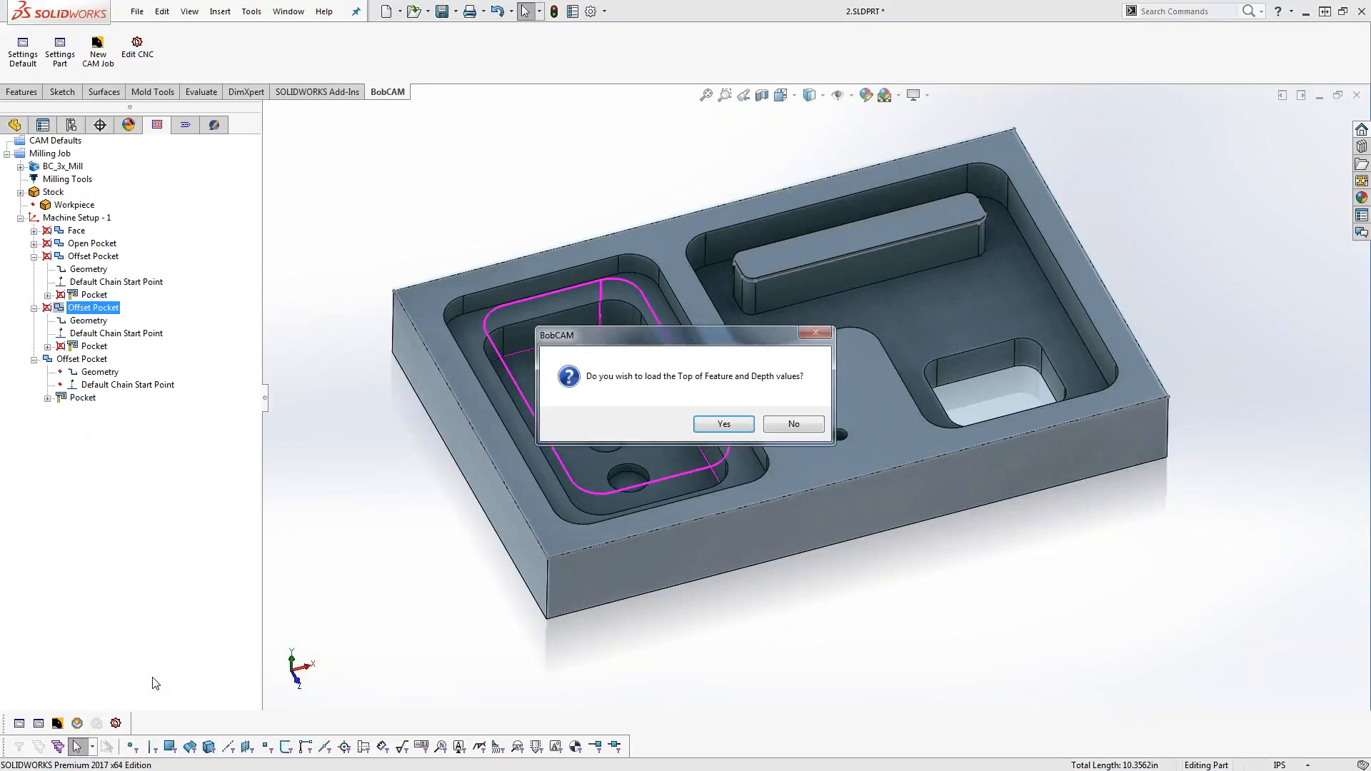
click(785, 424)
Assign the floor faces of the three round holes in the inner pocket as geometry of the third Offset Pocket
click(101, 373)
double_click(104, 374)
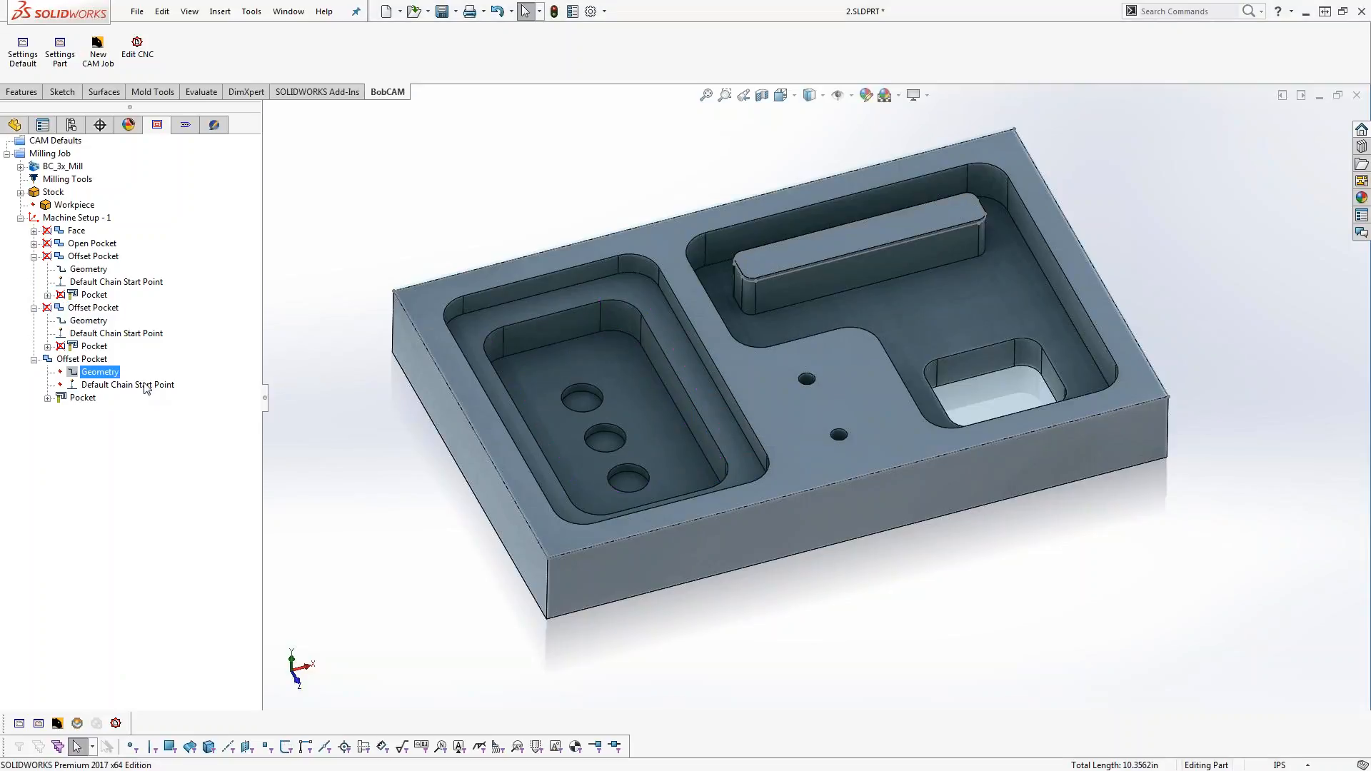
click(584, 402)
click(601, 446)
click(633, 494)
middle_drag(918, 577, 951, 585)
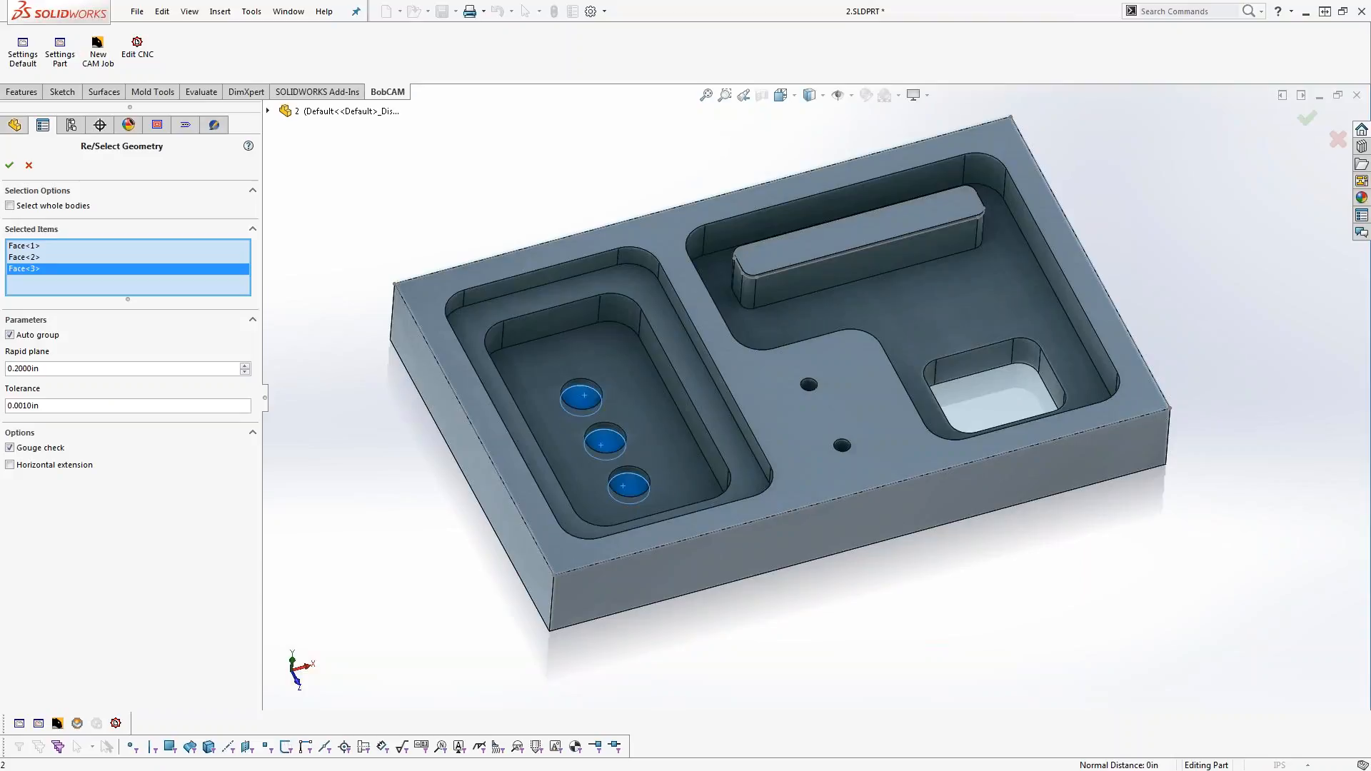
scroll(307, 475, down, 2)
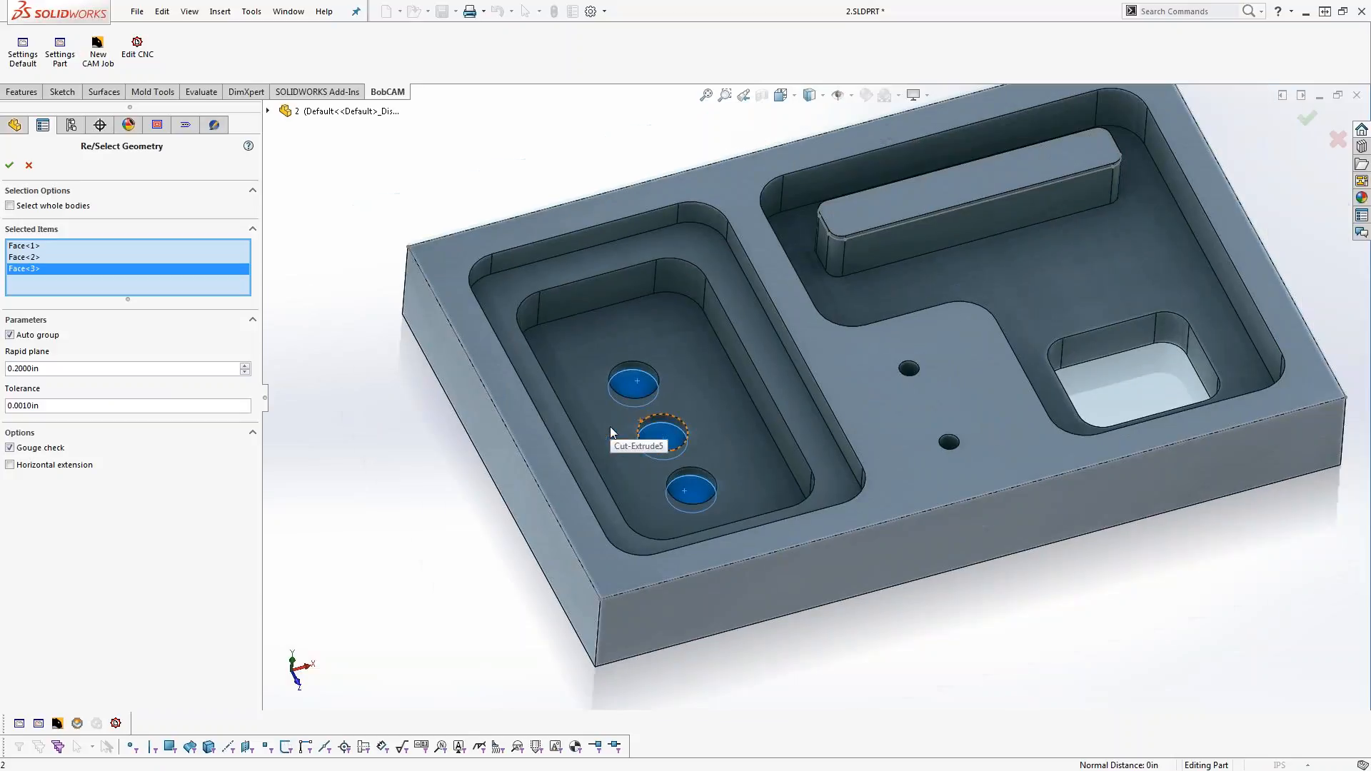
click(9, 165)
Enable Use Spiral for Circular Pockets in the third Offset Pocket's patterns and compute the toolpath
right_click(95, 362)
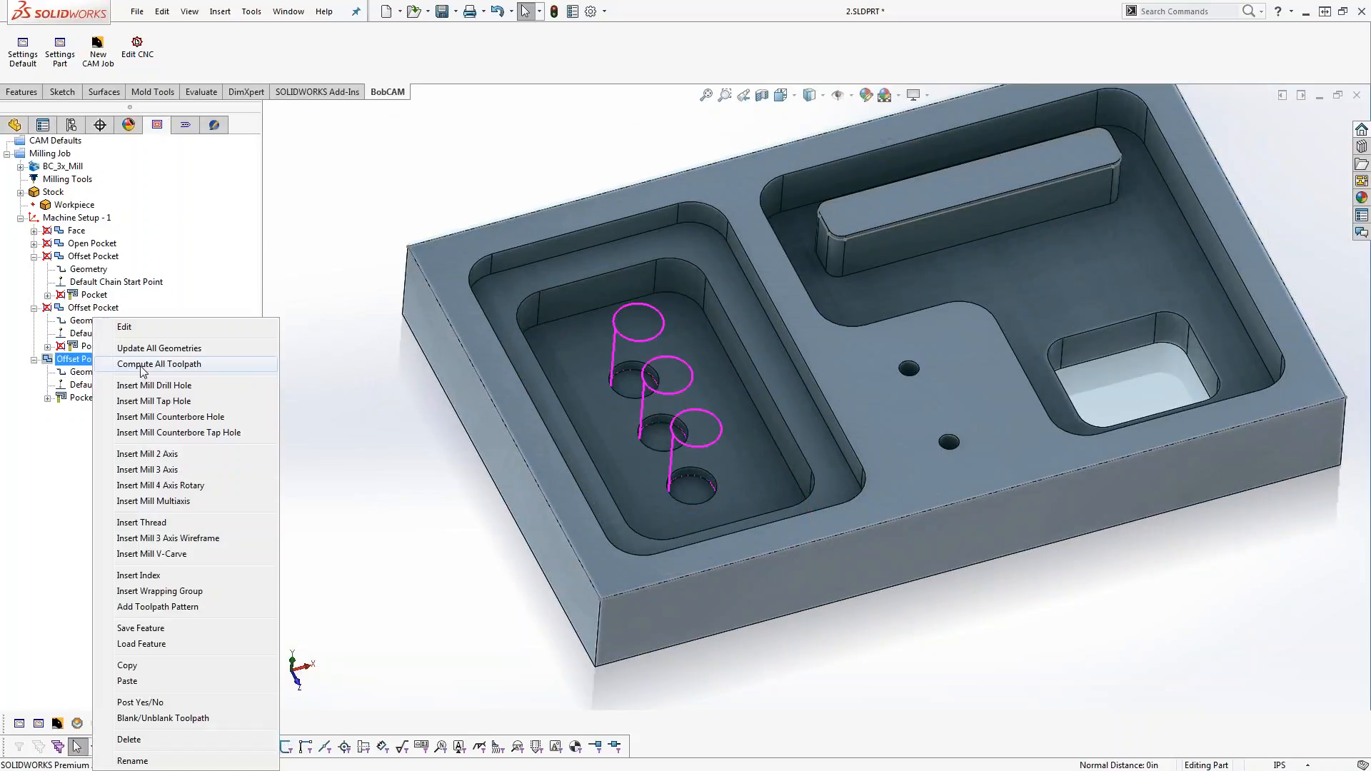
click(125, 327)
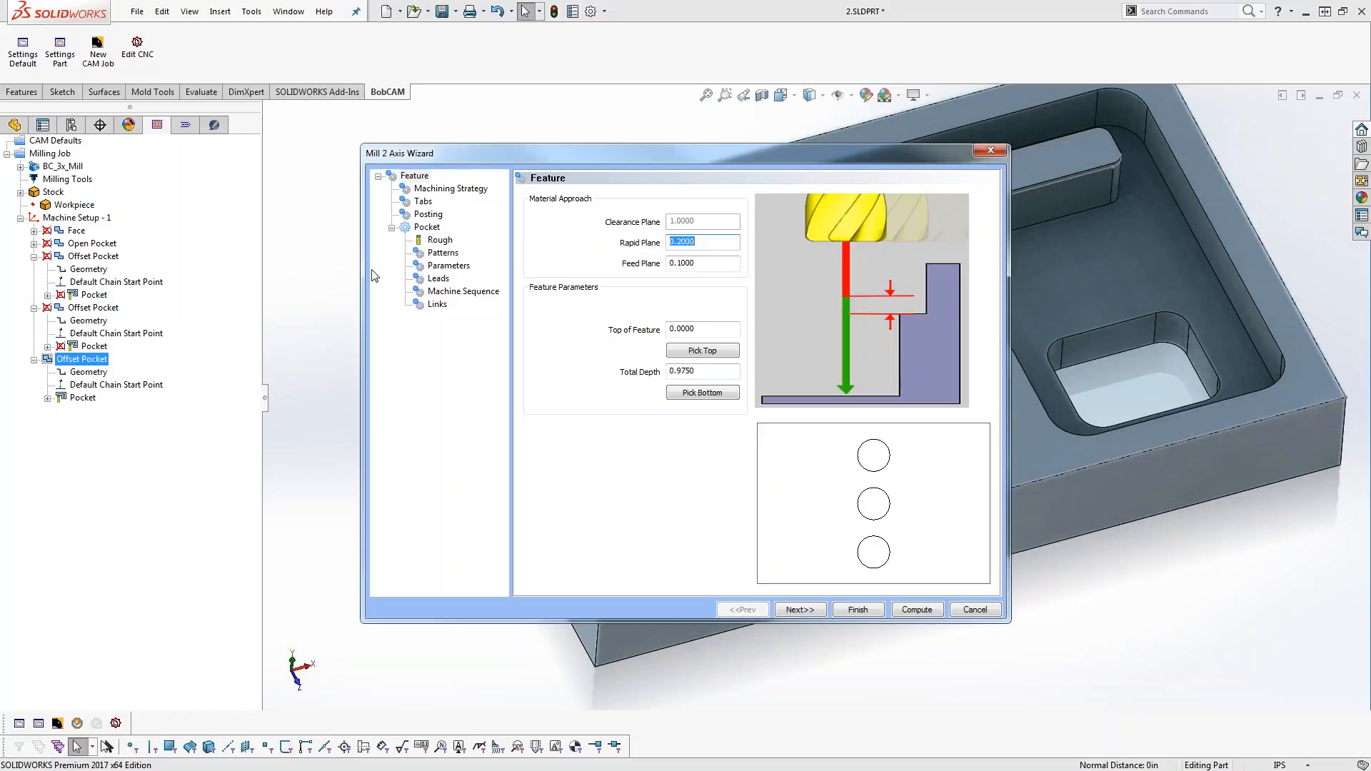
click(443, 252)
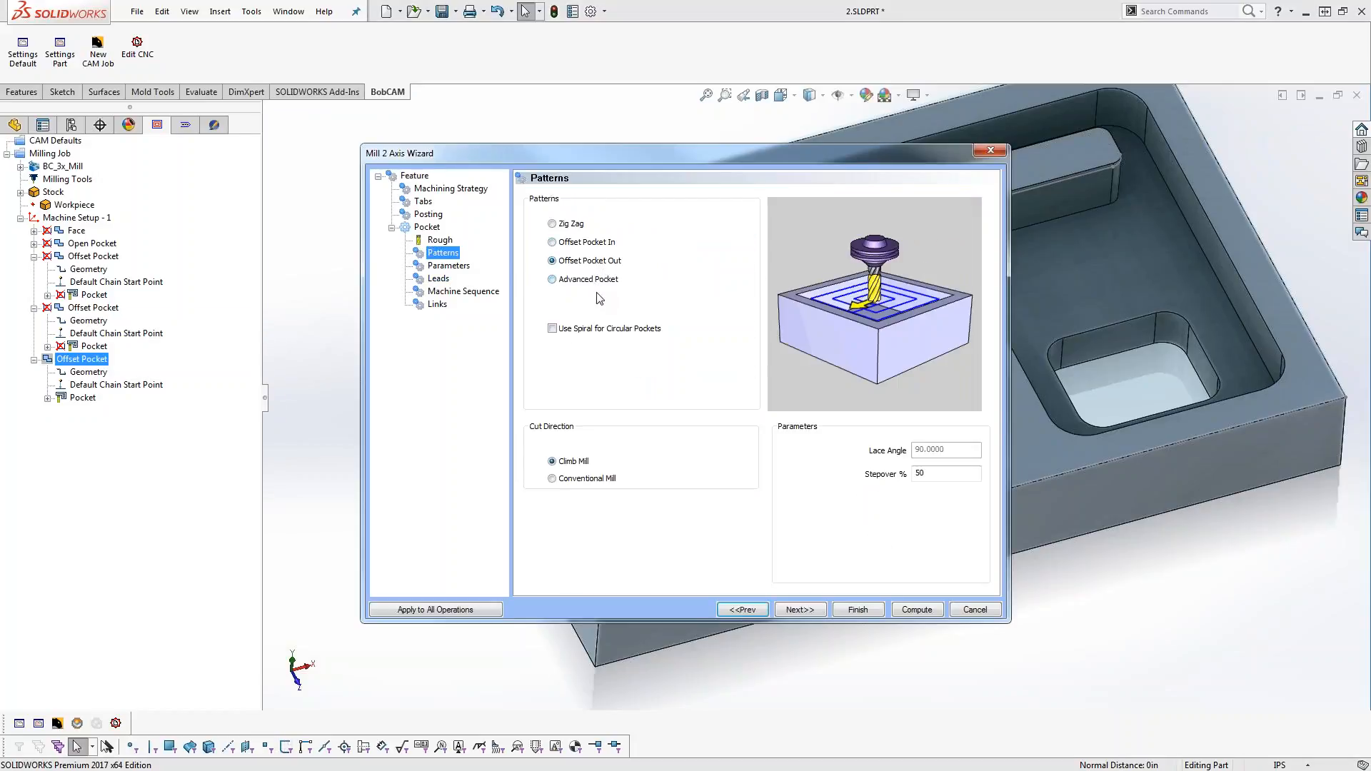
click(552, 329)
click(905, 613)
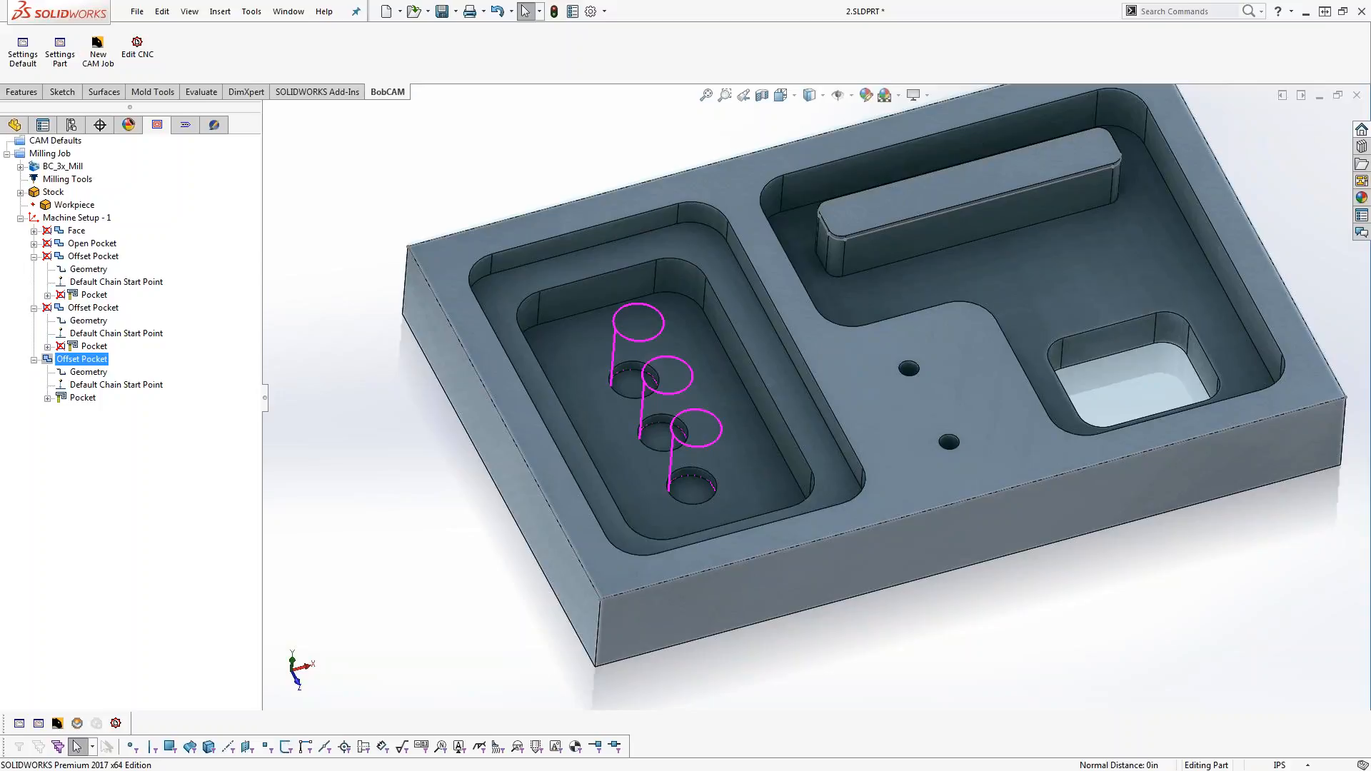
Set the rough tool diameter of the third Offset Pocket to 0.25 and compute its toolpath
right_click(81, 360)
click(112, 327)
click(440, 240)
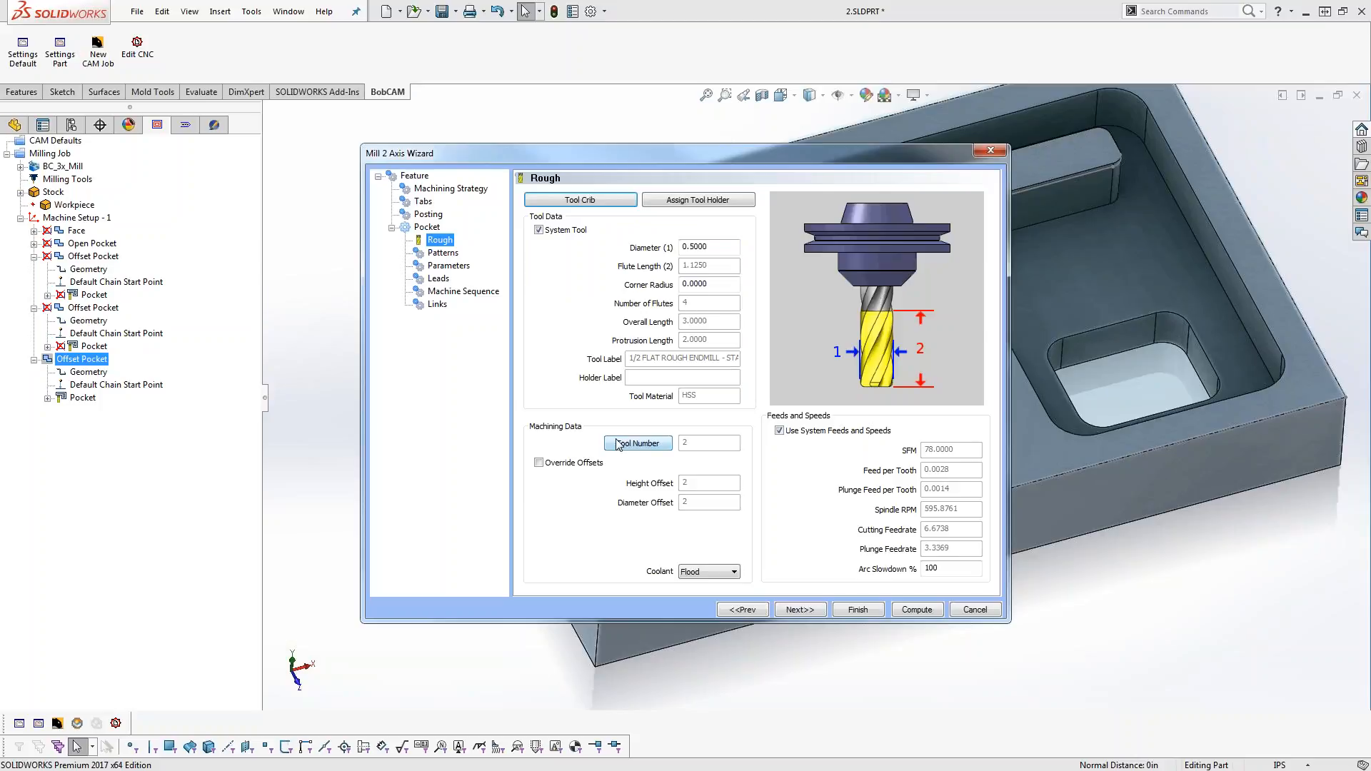
click(720, 250)
click(608, 201)
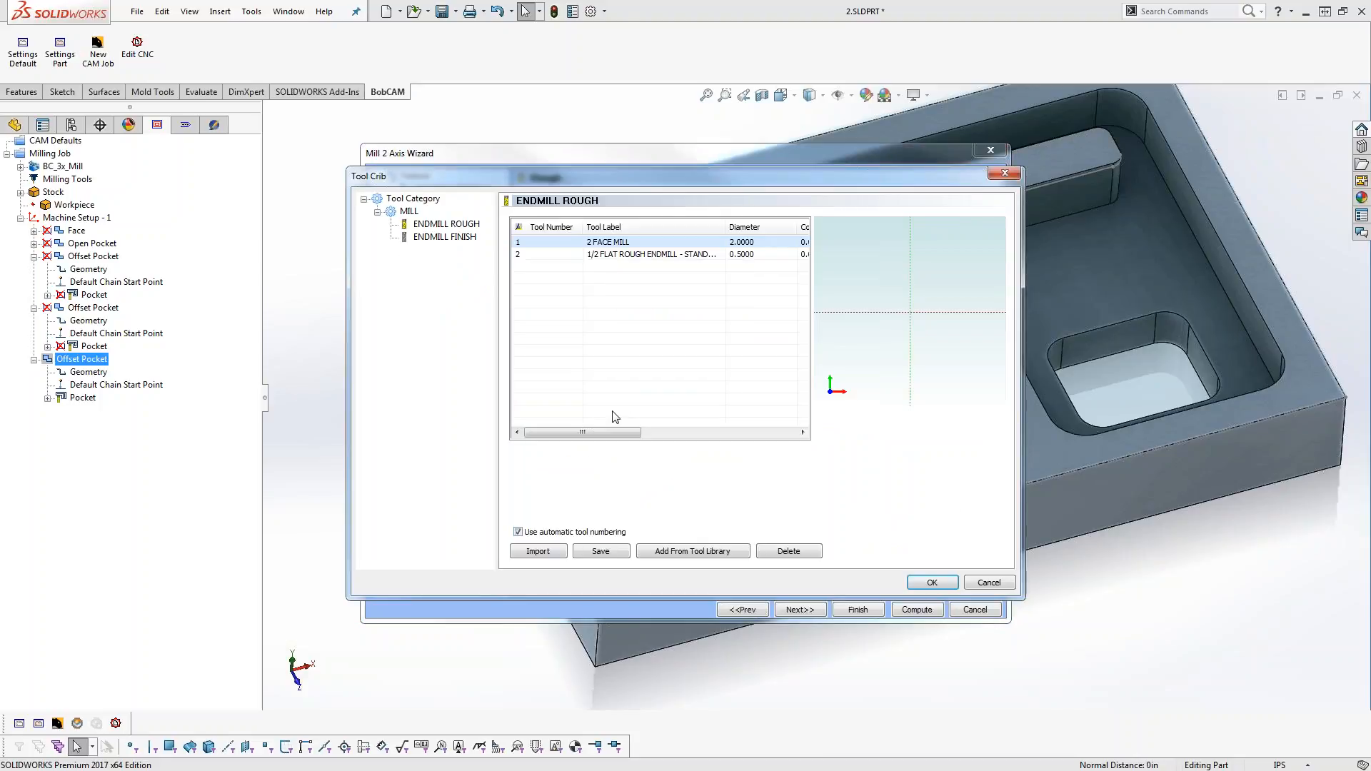
click(973, 587)
drag(646, 247, 645, 247)
text(.25)
key(Tab)
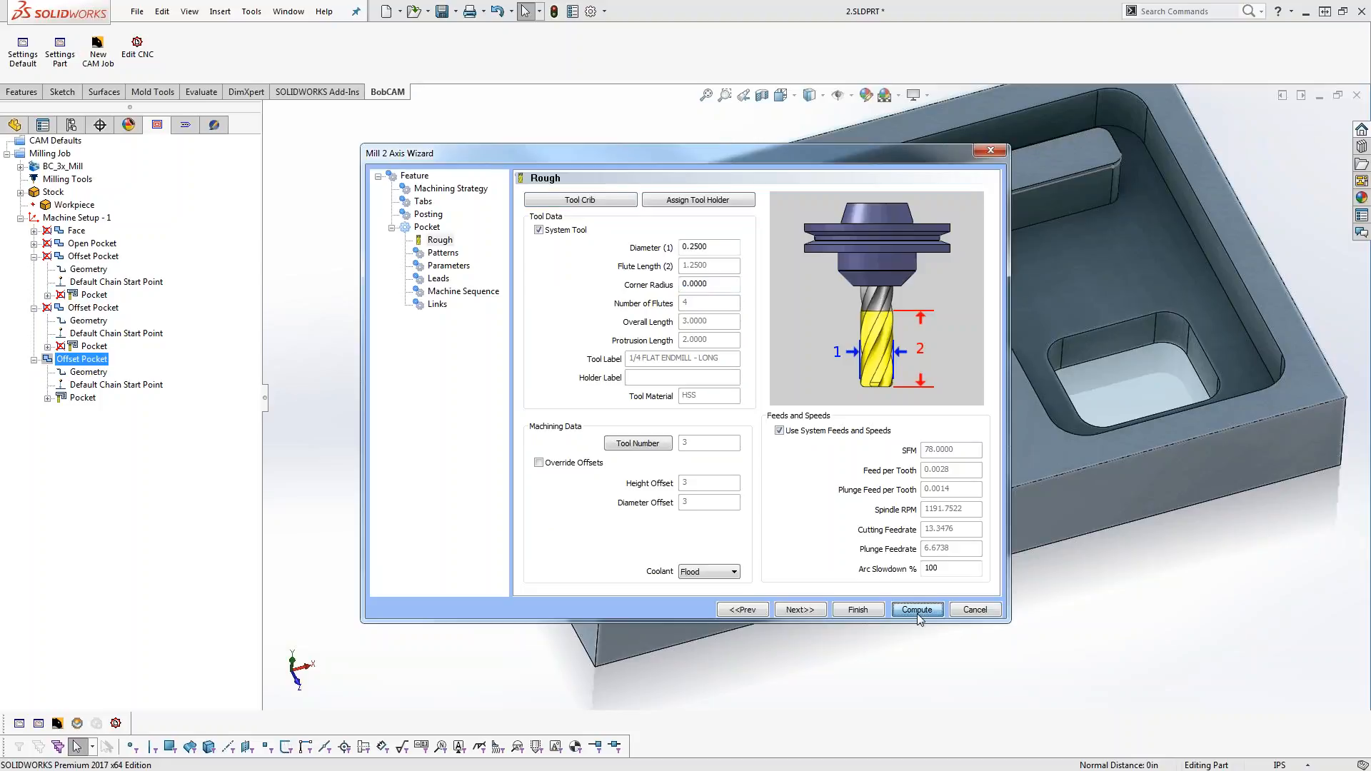
click(916, 612)
mouse_move(840, 439)
middle_down()
mouse_move(832, 566)
mouse_move(837, 441)
middle_up()
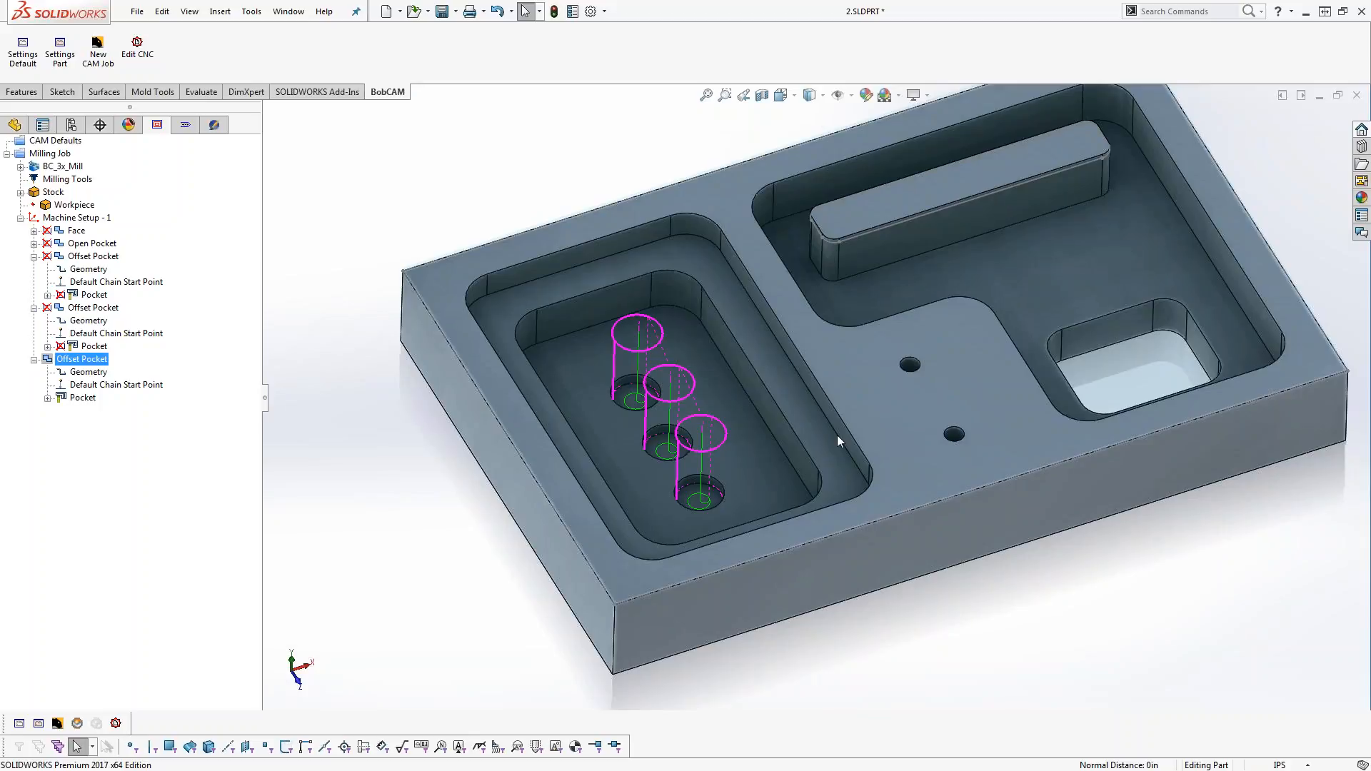
Check the pocket operations and collapse the three Offset Pocket features in the CAM tree
click(85, 295)
click(94, 347)
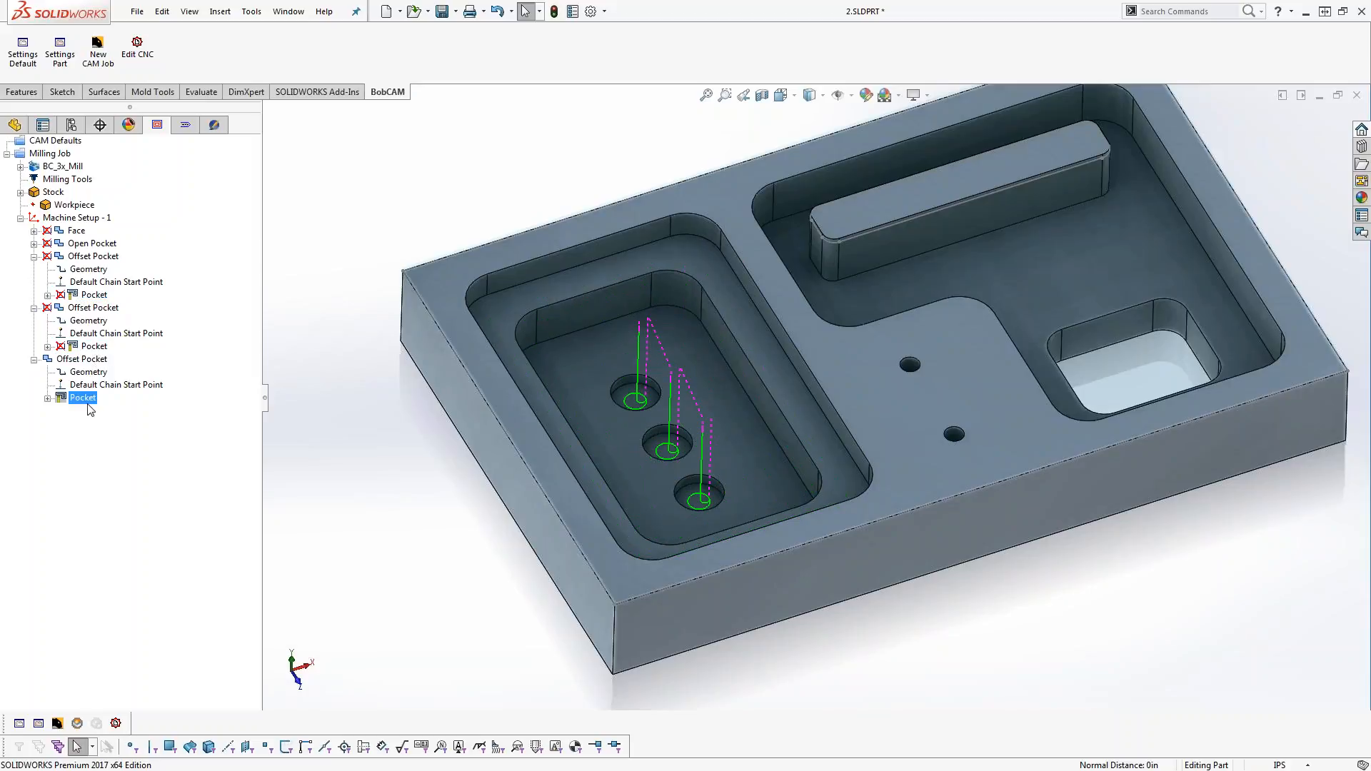
click(34, 255)
click(34, 268)
click(34, 282)
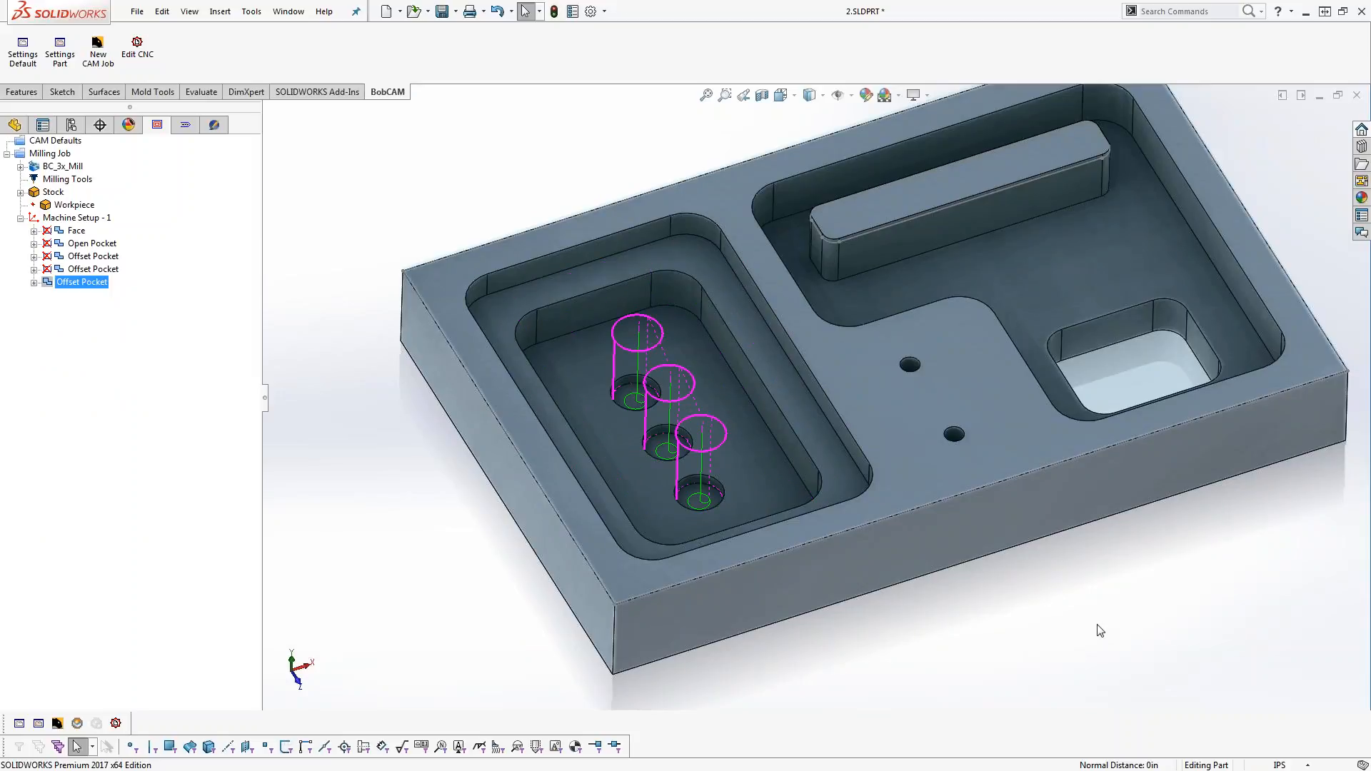
Backplot the Facing operation of the Face feature move by move to its final retract, and close the backplot
scroll(1082, 528, up, 4)
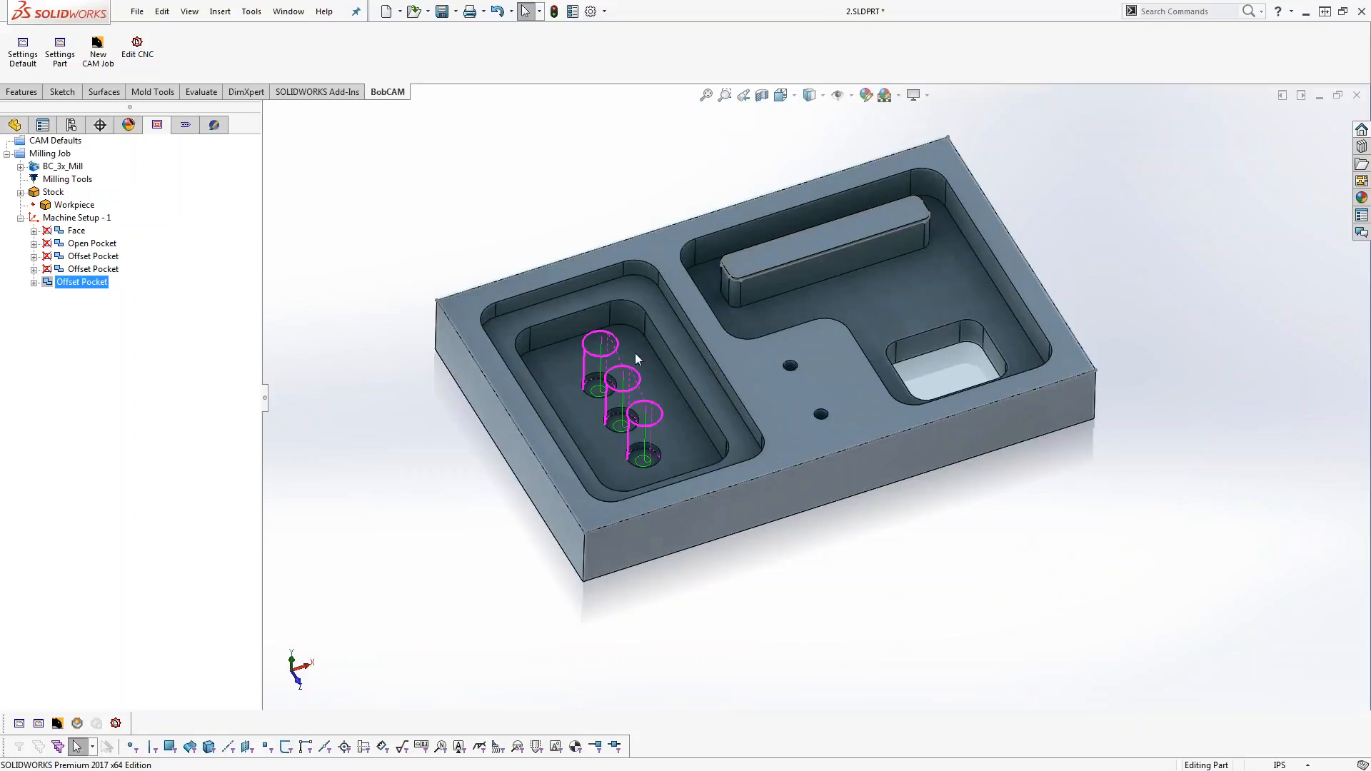
click(35, 231)
click(93, 269)
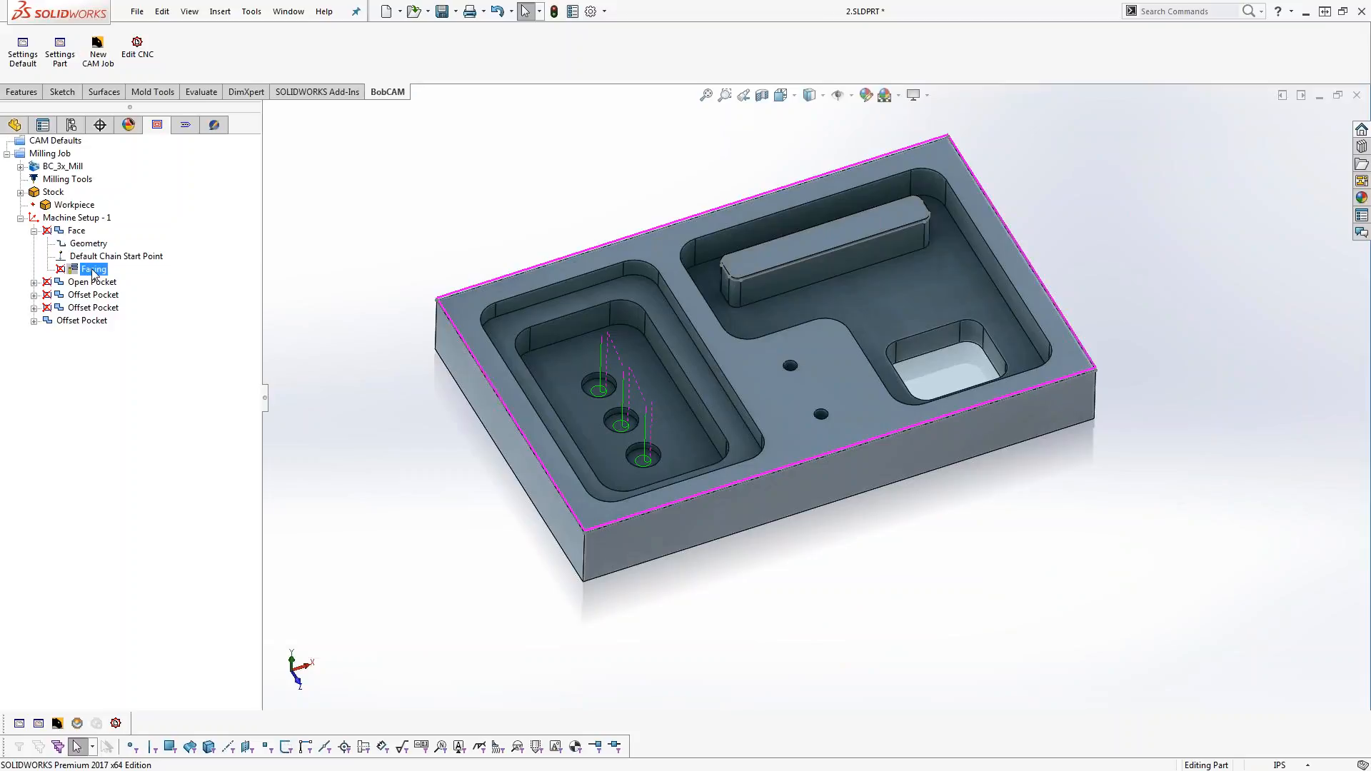
right_click(93, 273)
click(138, 295)
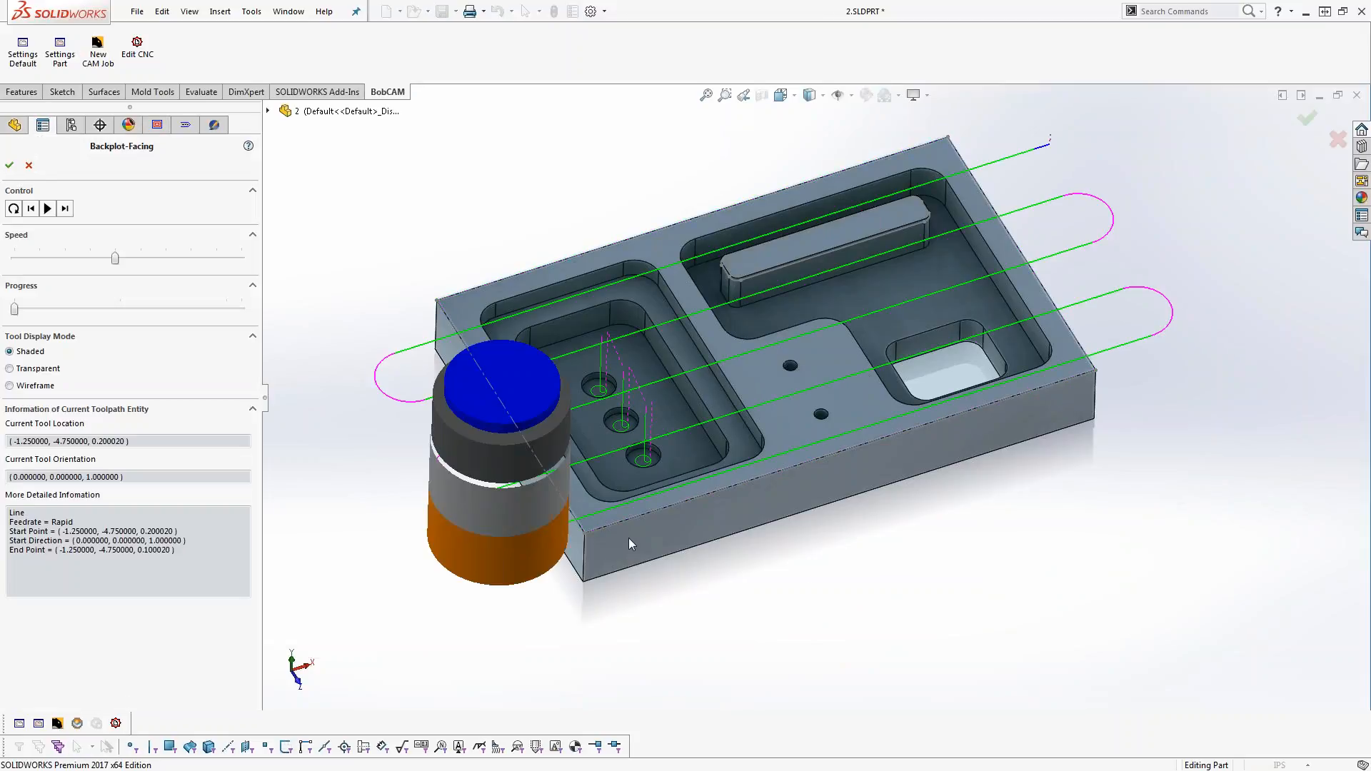
click(64, 209)
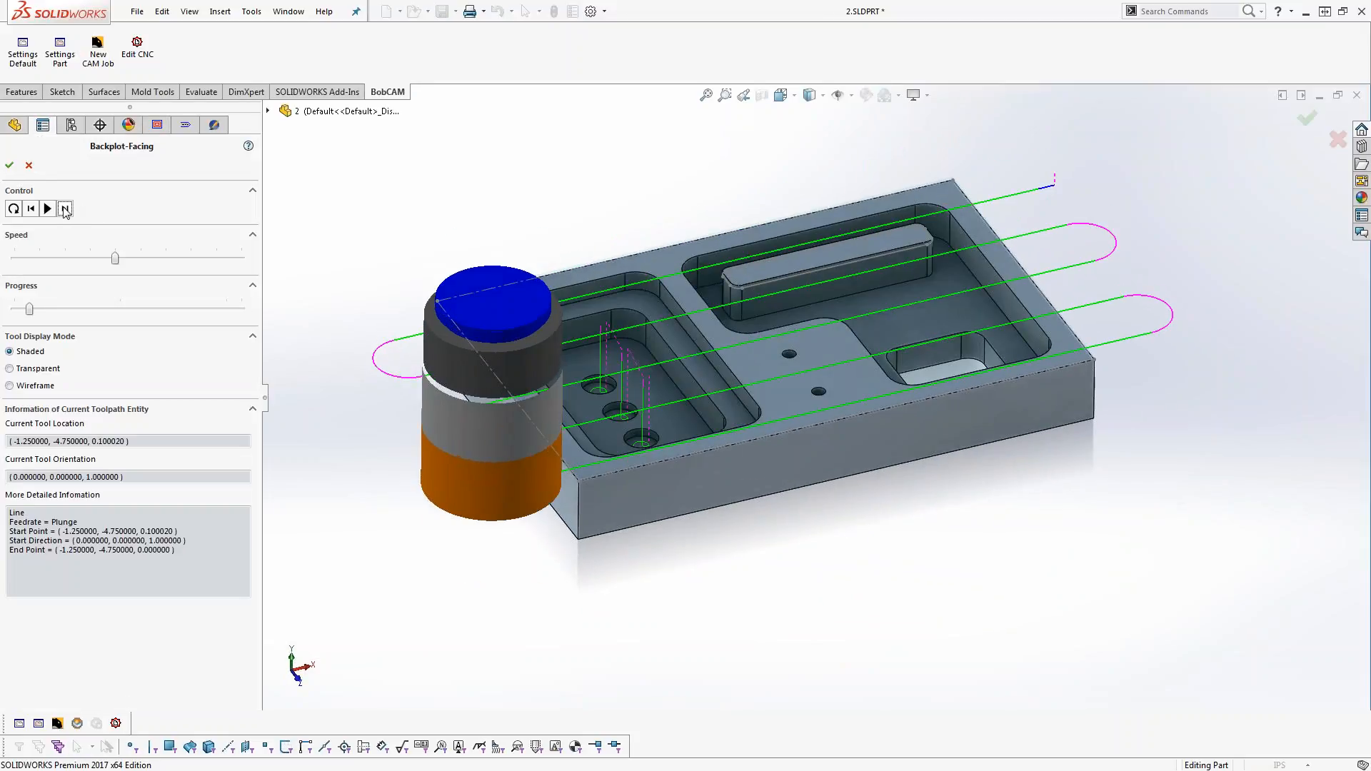
click(64, 209)
click(64, 209)
click(64, 208)
click(64, 209)
click(64, 209)
click(64, 209)
click(64, 209)
click(64, 208)
click(64, 208)
click(65, 208)
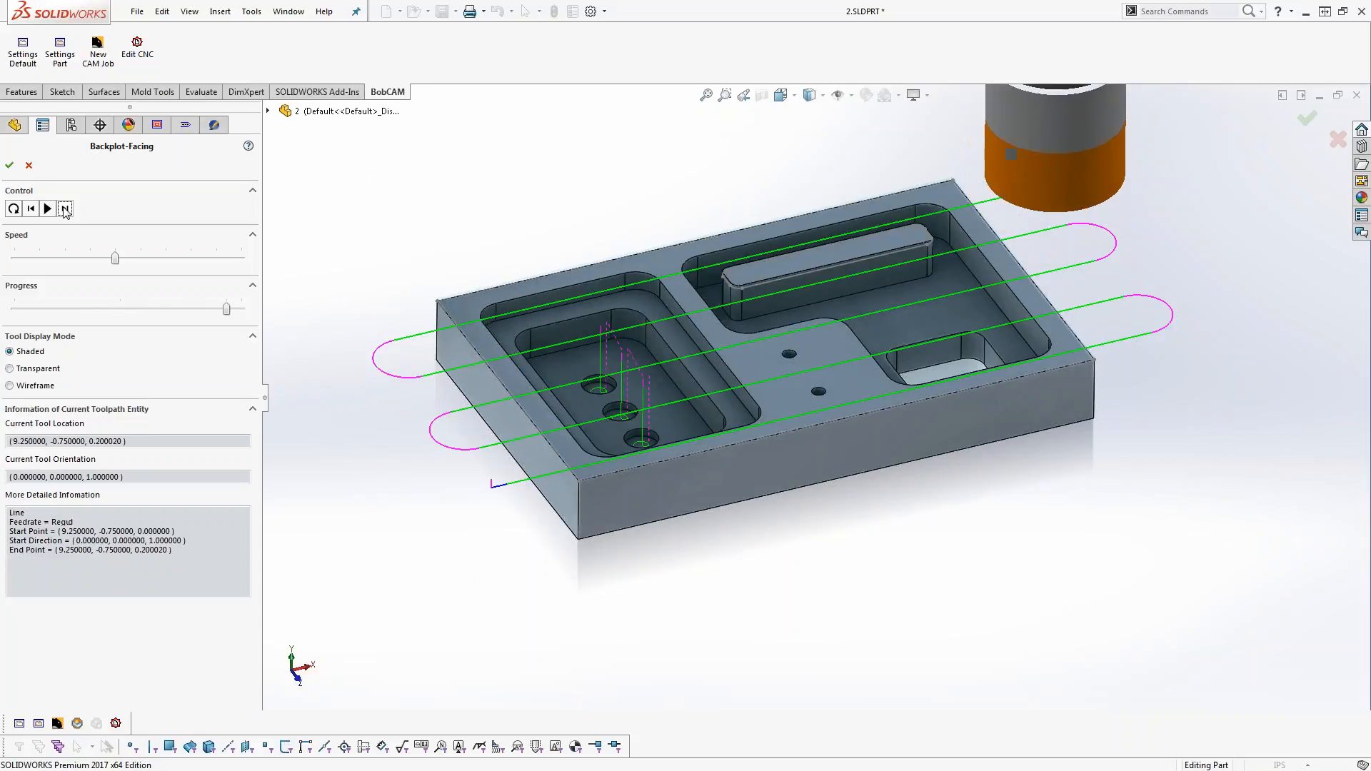
click(28, 165)
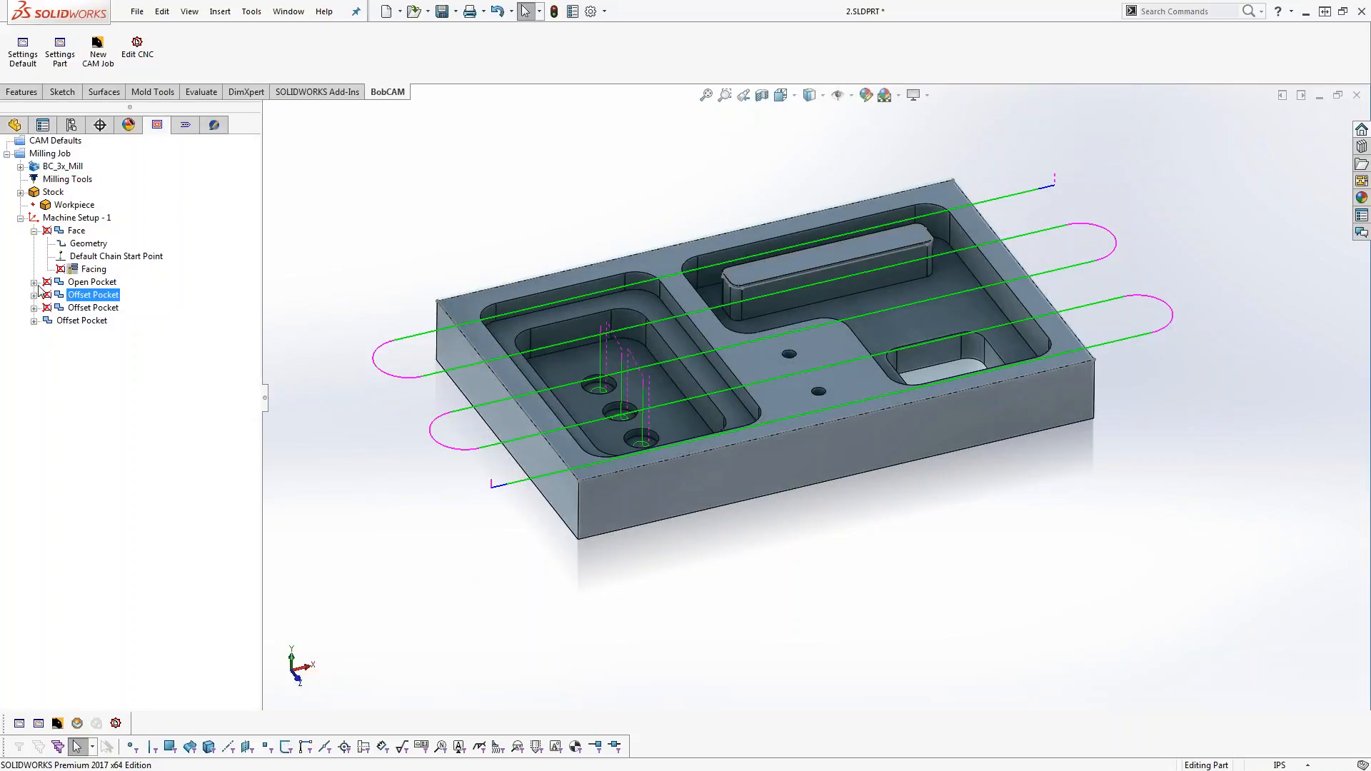
Backplot the Open Pocket's pocket operation, advance through most of its progress, and close the backplot
click(91, 312)
right_click(91, 315)
click(142, 349)
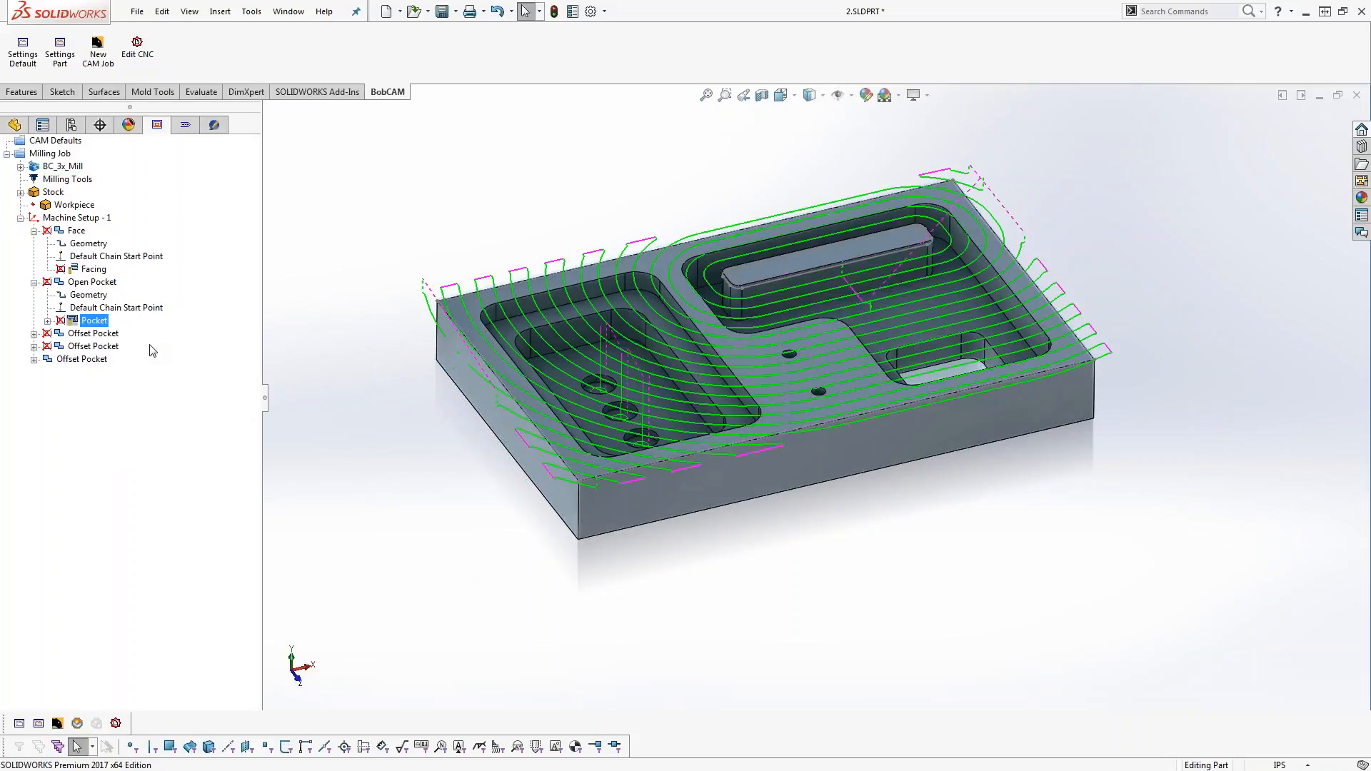
drag(14, 310, 198, 328)
click(28, 165)
Backplot the Open Pocket's pocket operation again, advancing the tool only partway along the toolpath before closing
click(97, 283)
right_click(101, 285)
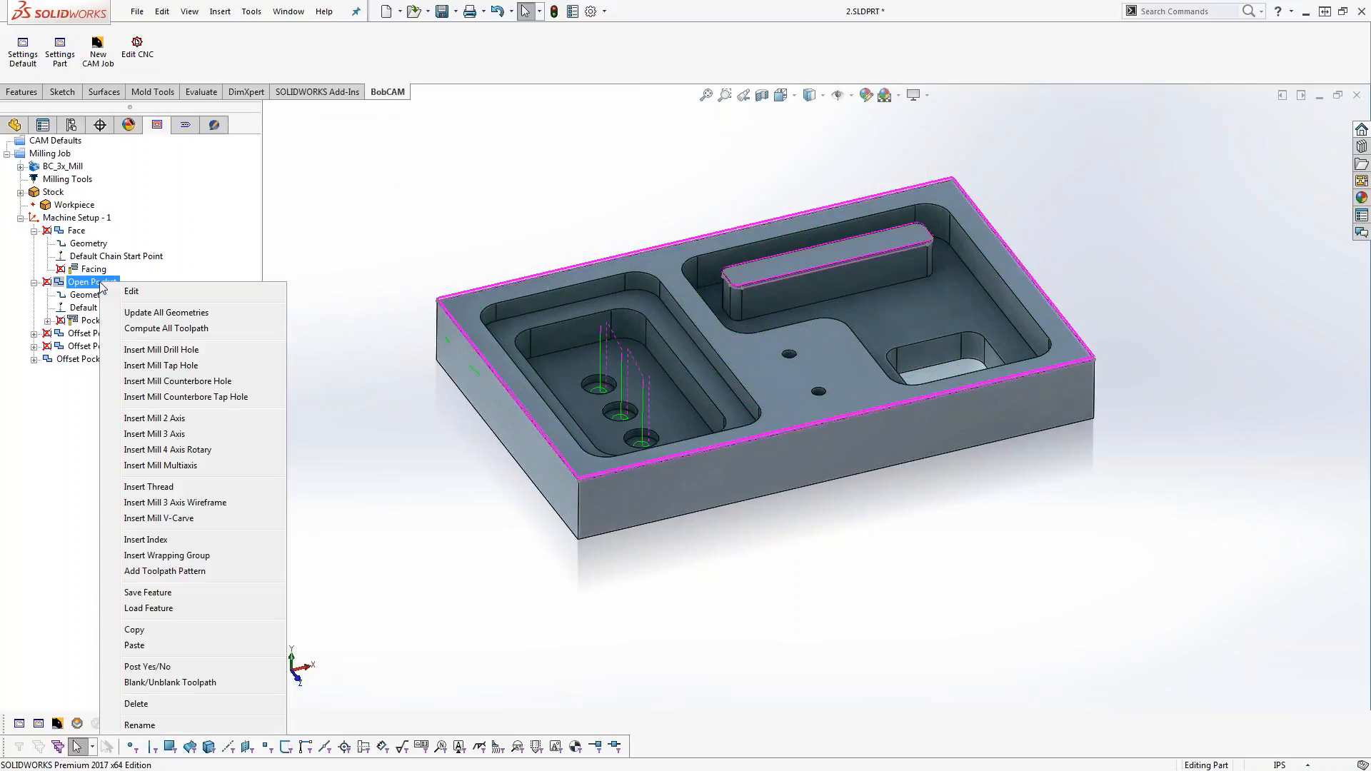
click(50, 470)
click(94, 321)
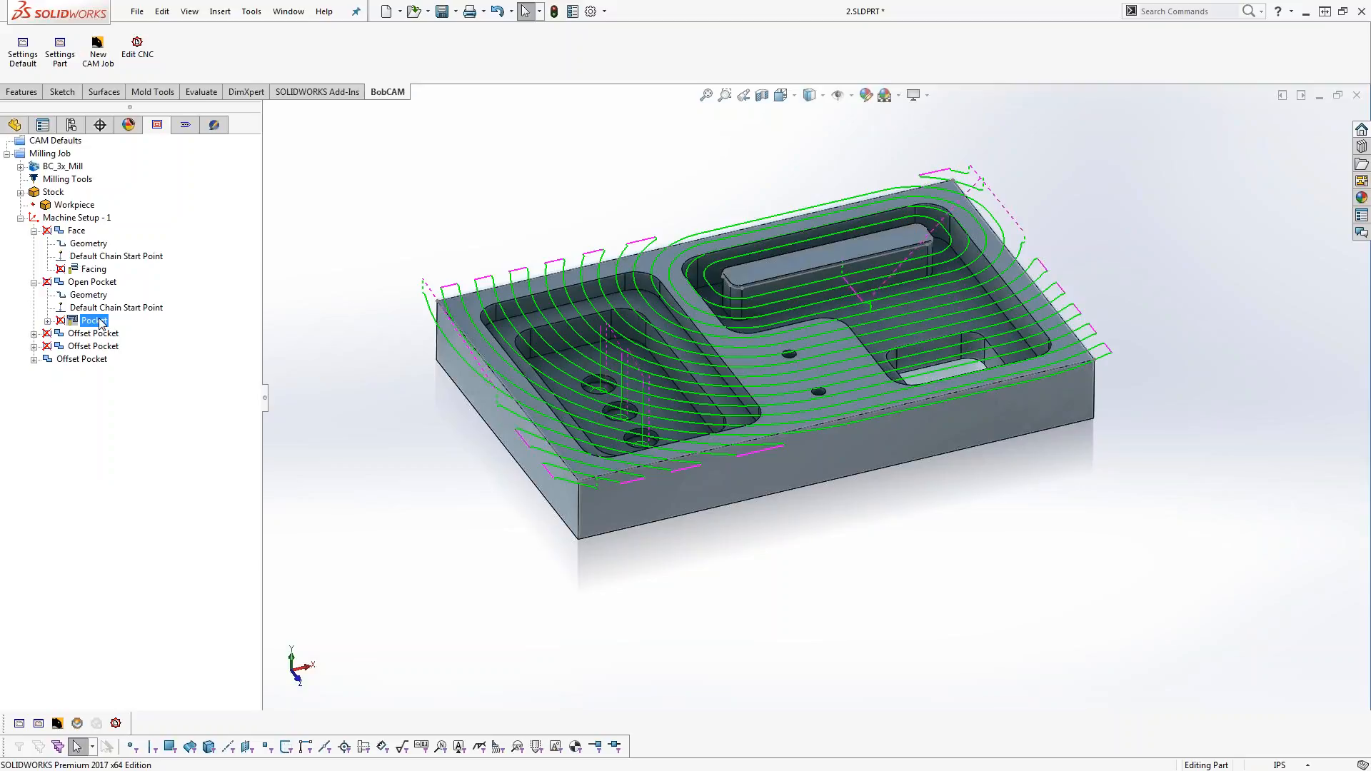
right_click(101, 323)
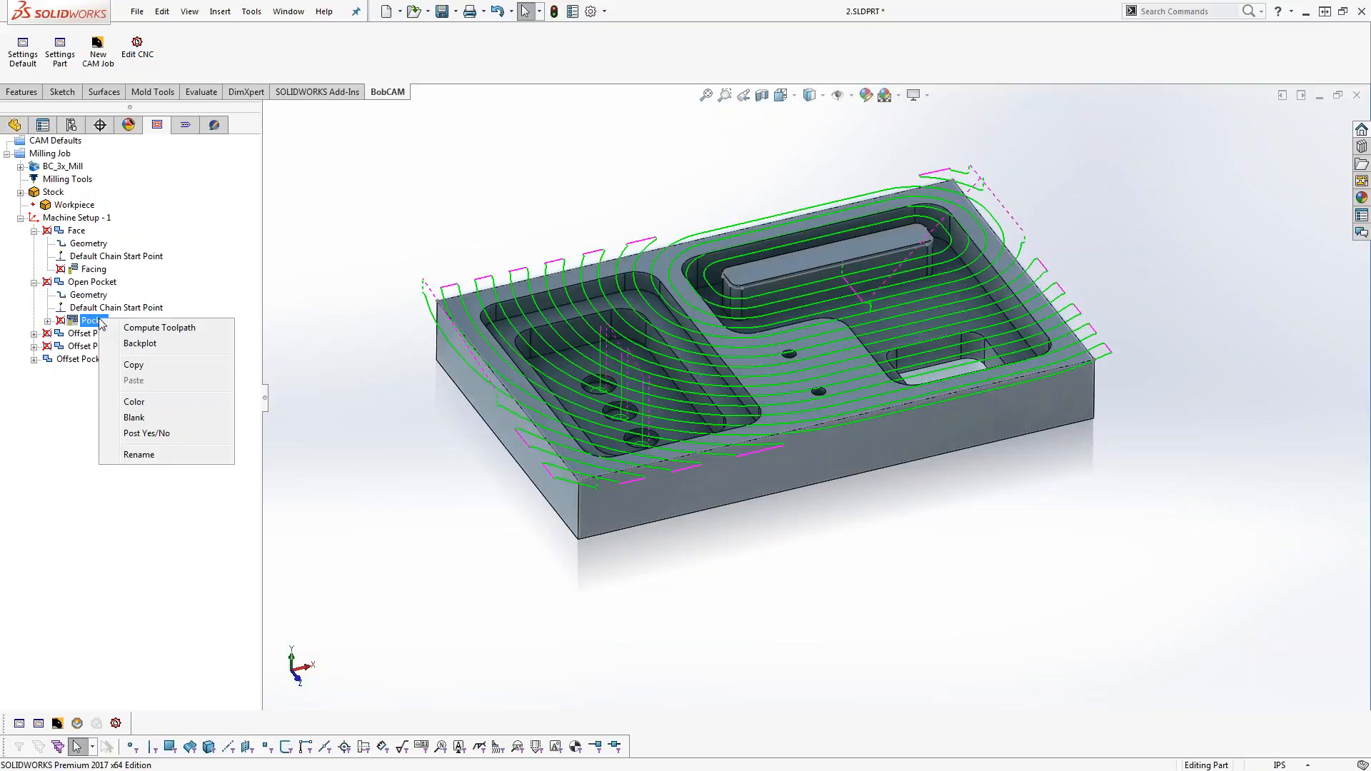
click(174, 346)
drag(15, 314, 100, 316)
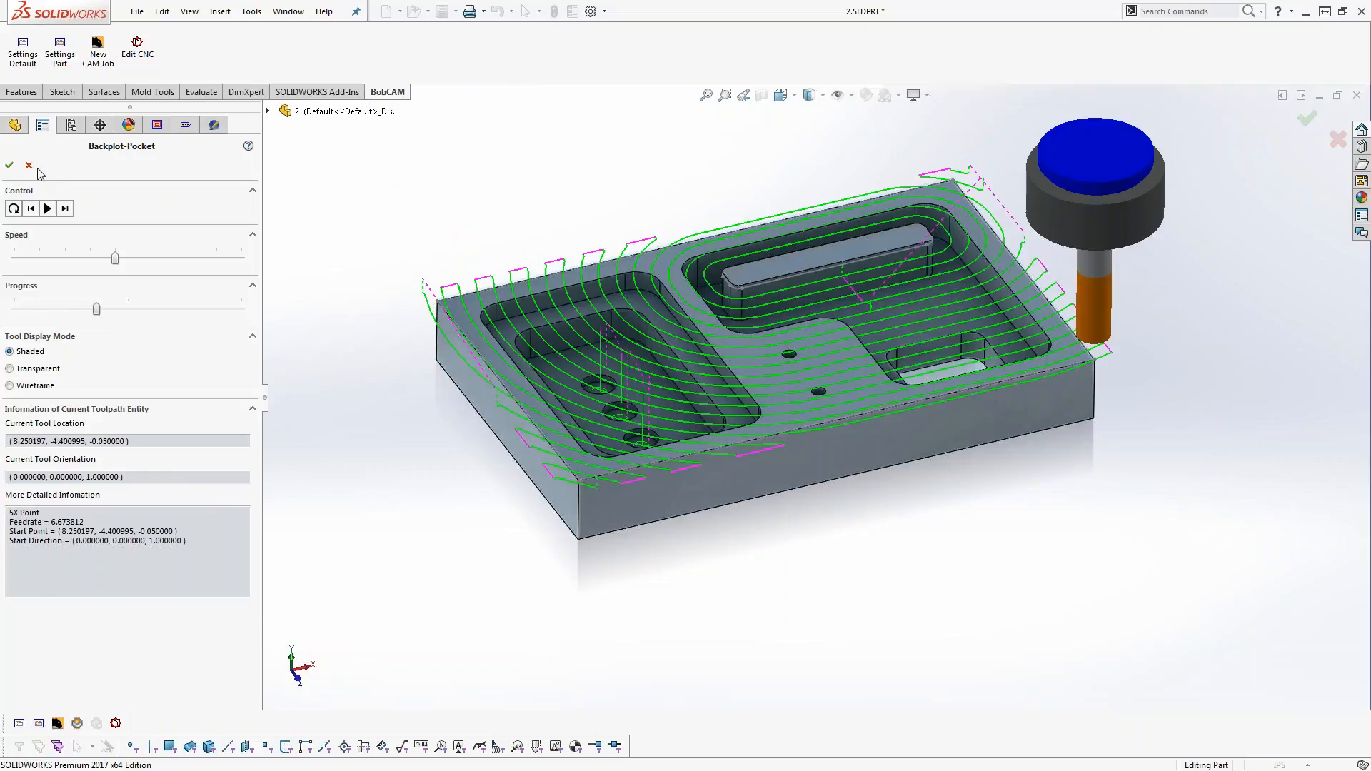
click(29, 165)
Collapse the Face and Open Pocket features in the CAM tree and select the last Offset Pocket
click(34, 232)
click(93, 244)
click(95, 282)
click(33, 243)
click(98, 257)
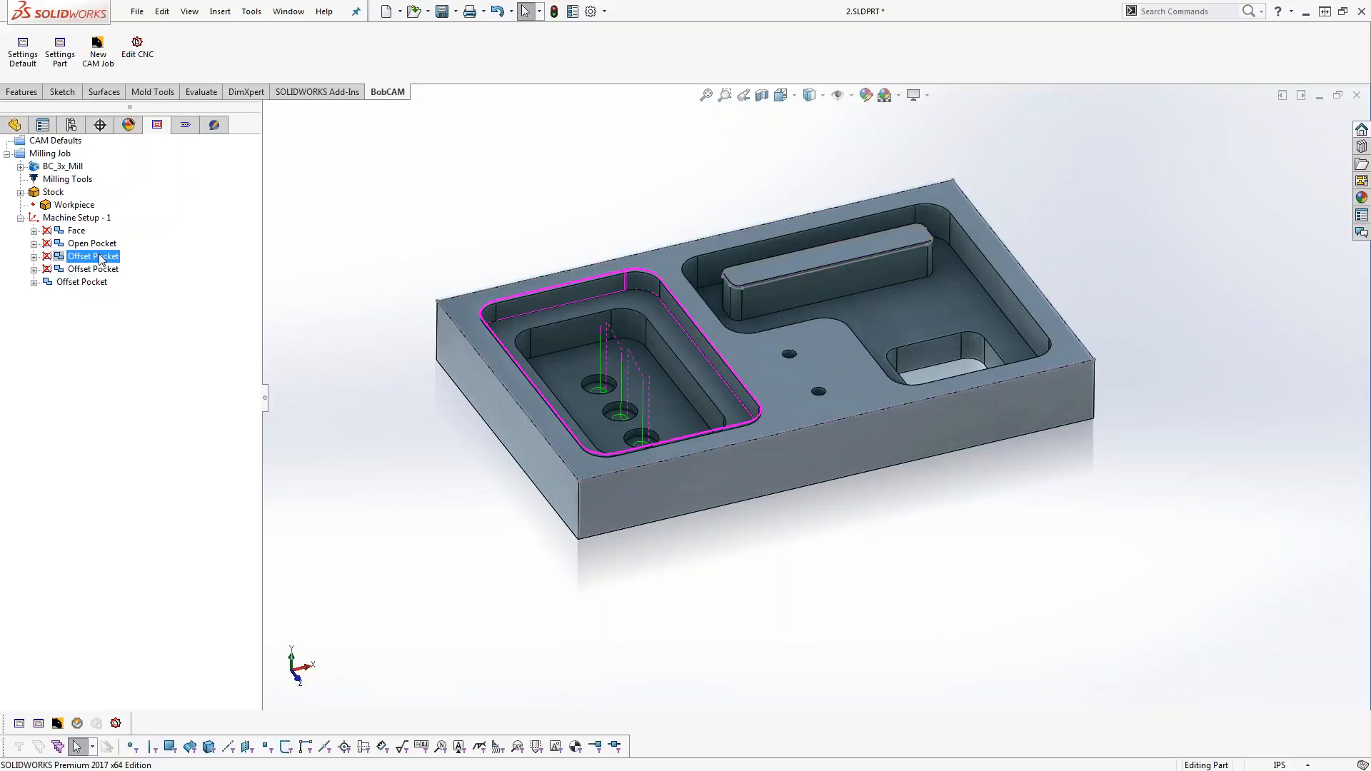
click(95, 282)
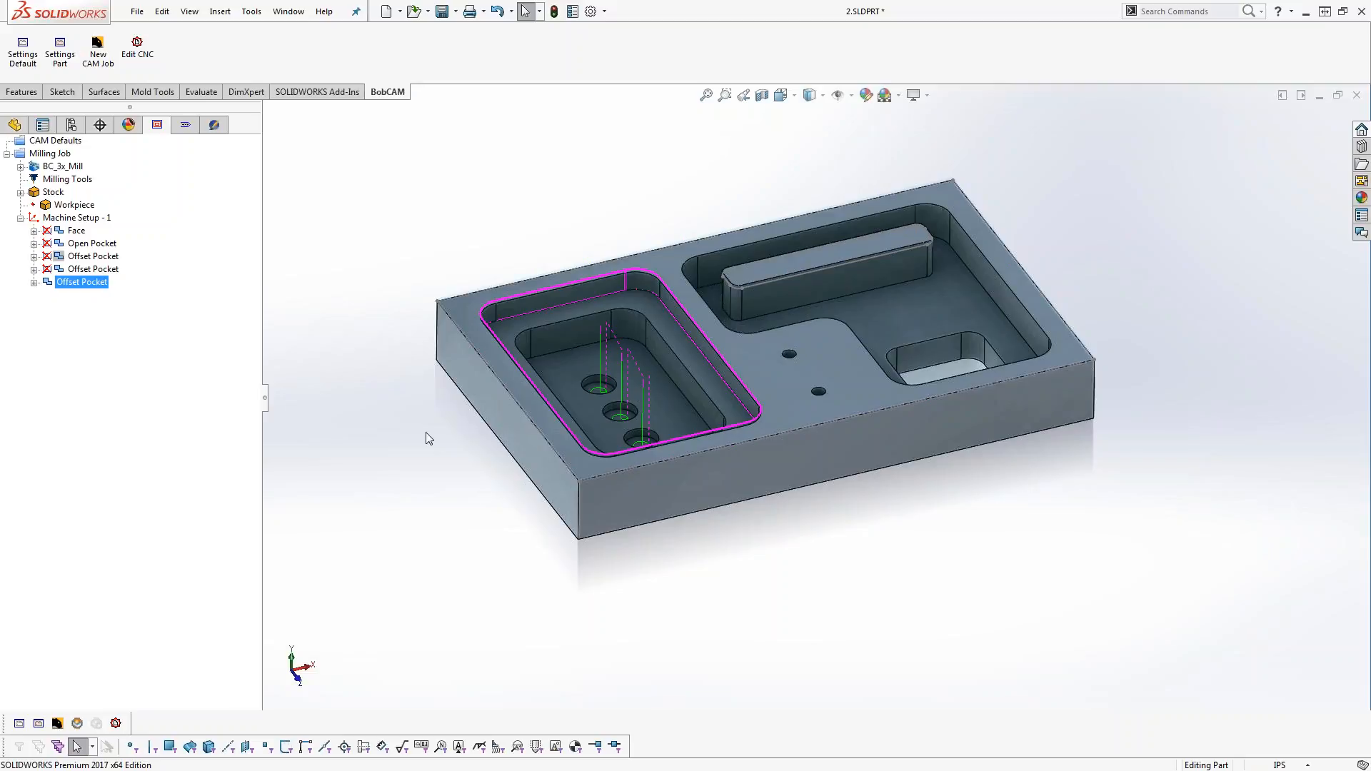
Open the machining simulation and switch its display to the full Machine view
click(77, 723)
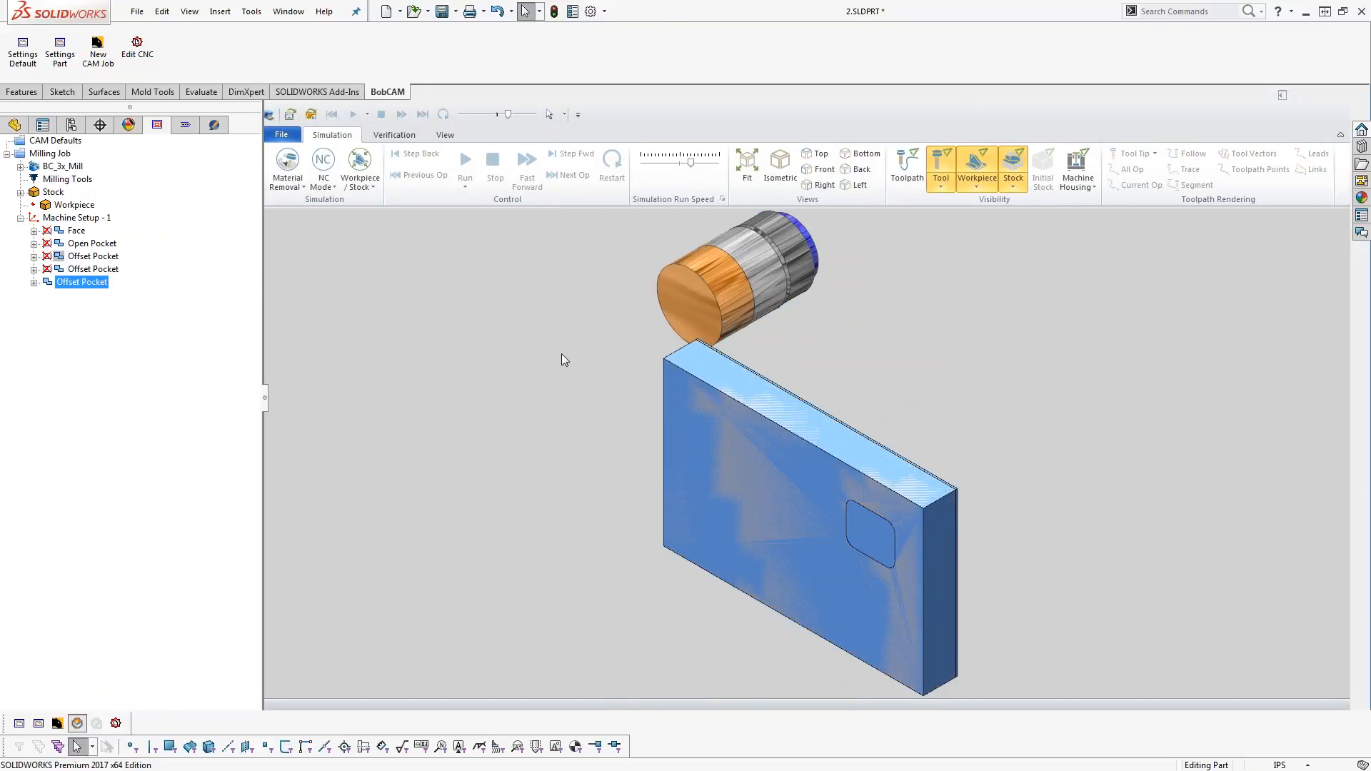
click(360, 183)
click(384, 210)
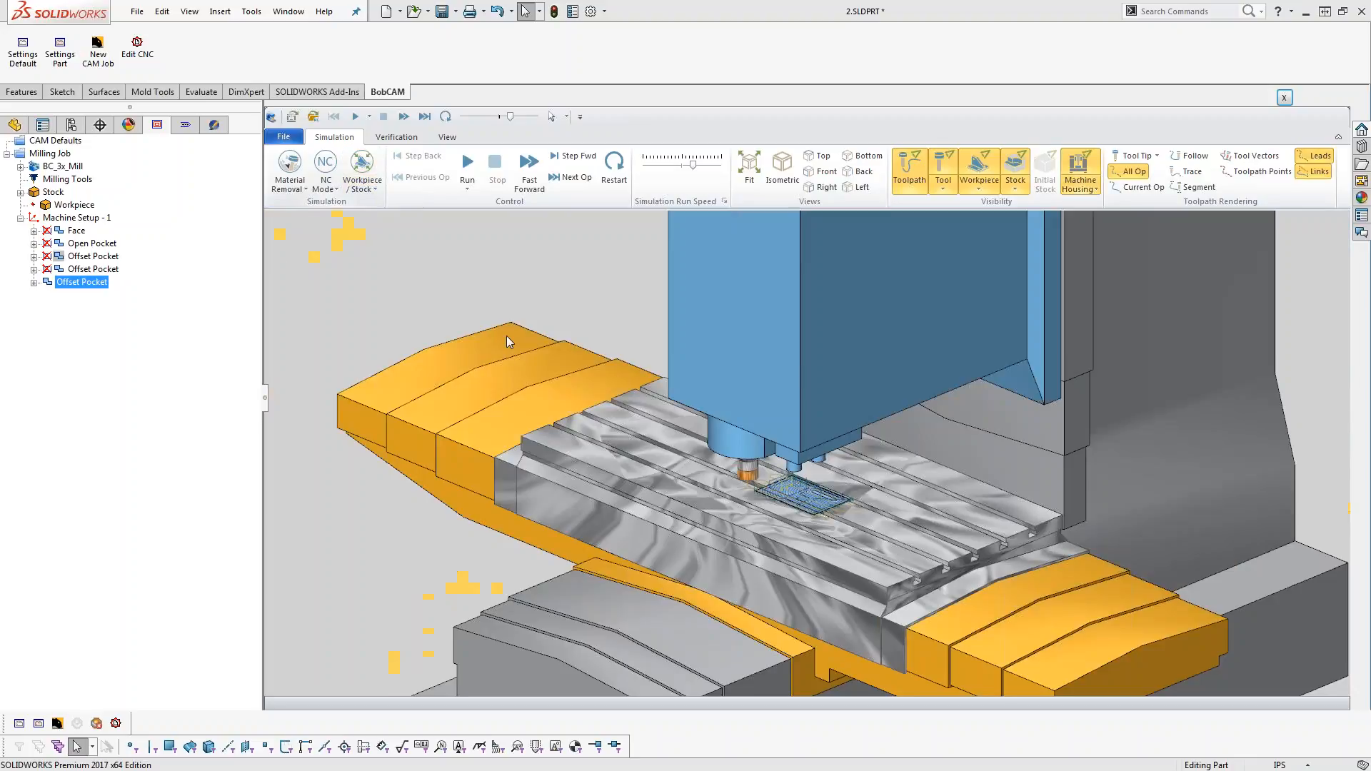
scroll(746, 512, up, 5)
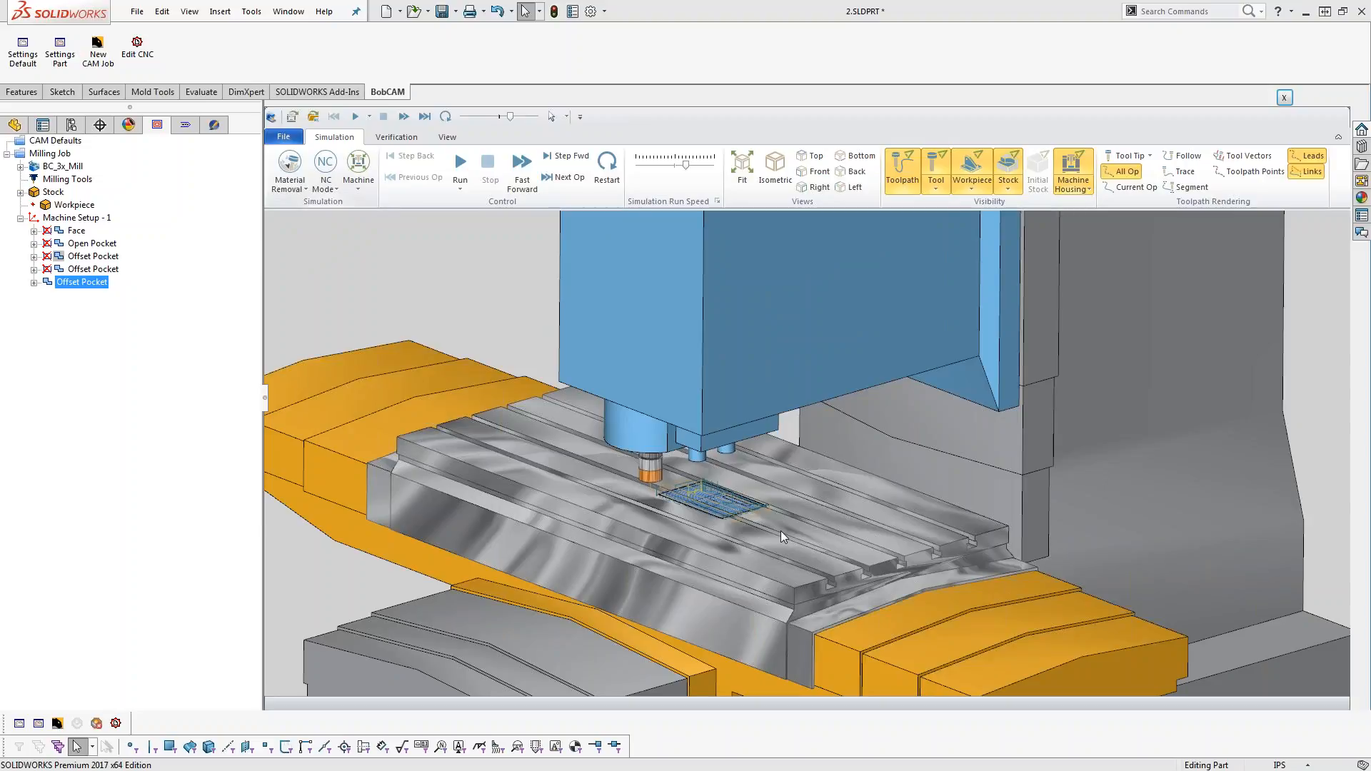
Switch the simulation back to the Workpiece / Stock view and hide the toolpath
click(359, 184)
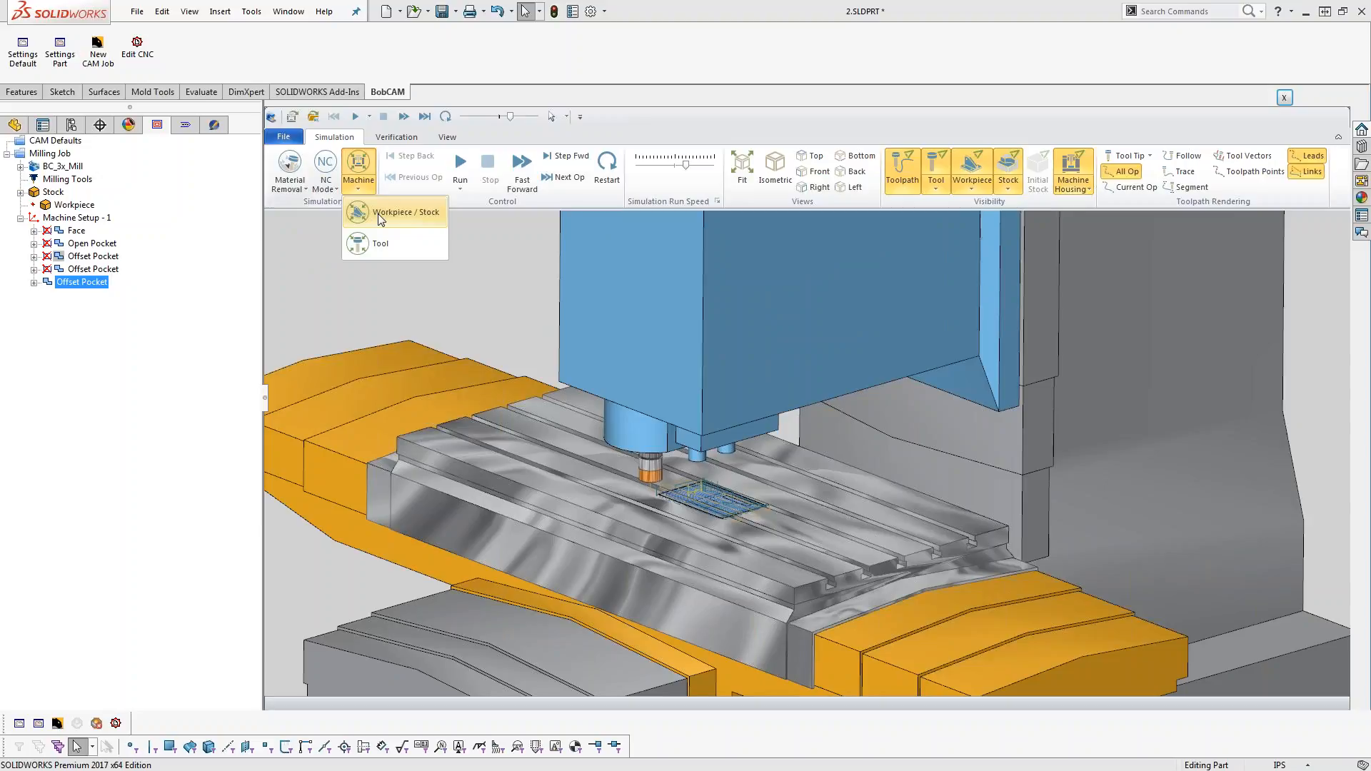
click(381, 219)
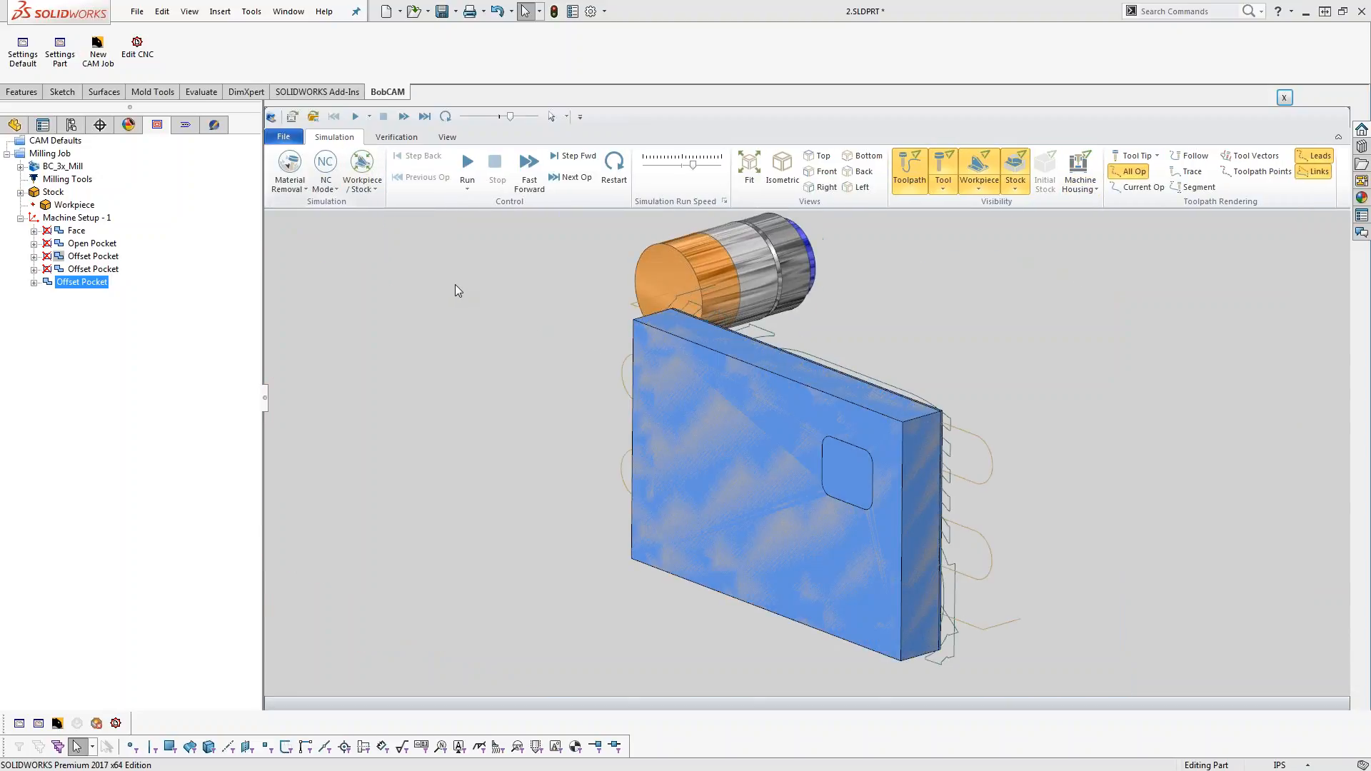
middle_drag(554, 336, 1095, 257)
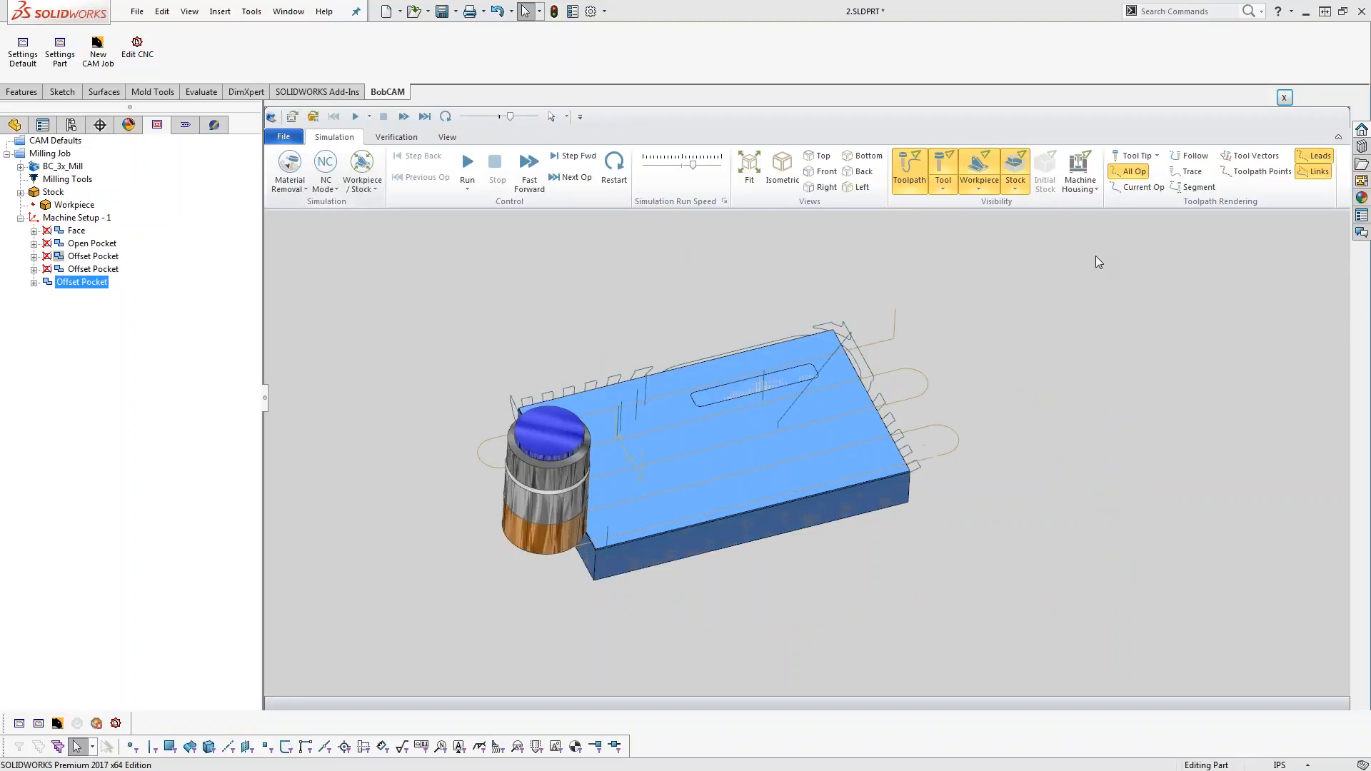
click(909, 168)
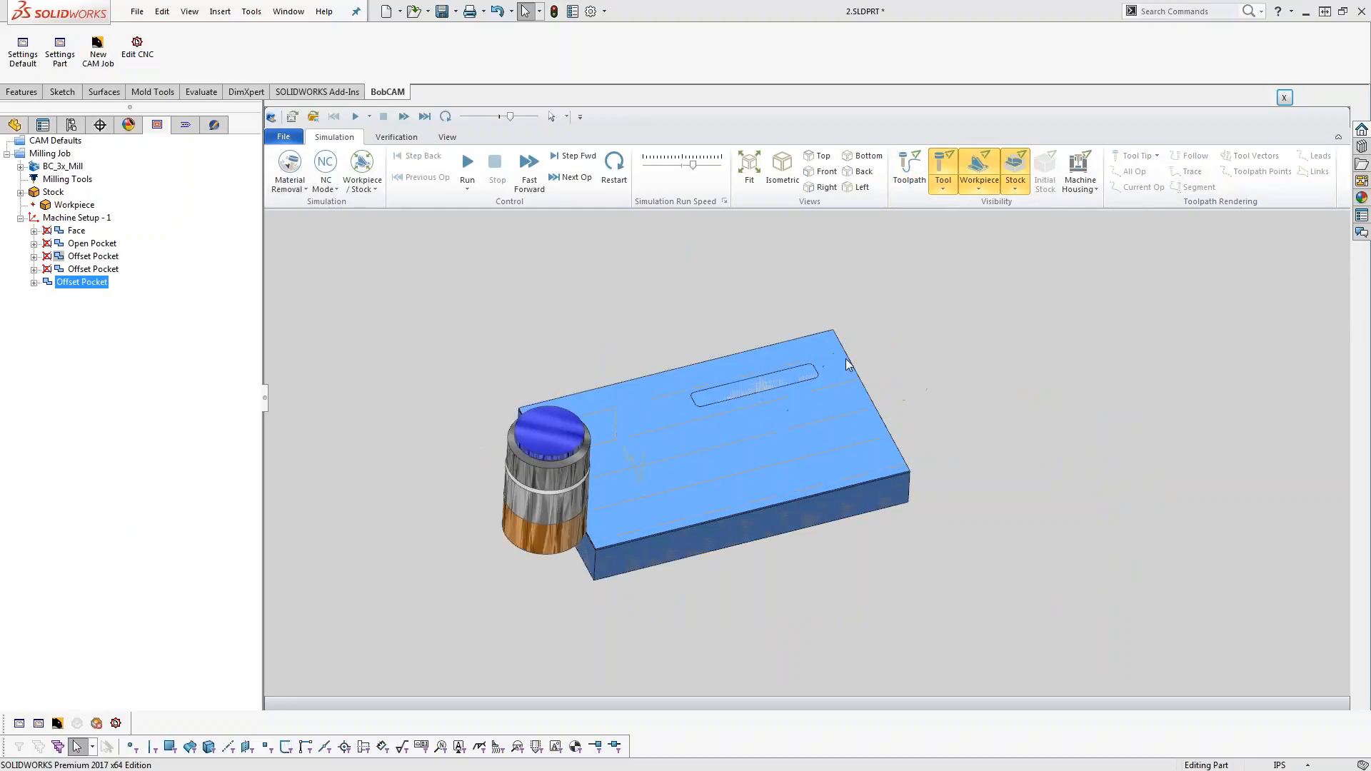
Reduce the simulation run speed, run the material removal, and raise the speed slightly while it plays
drag(692, 165, 653, 165)
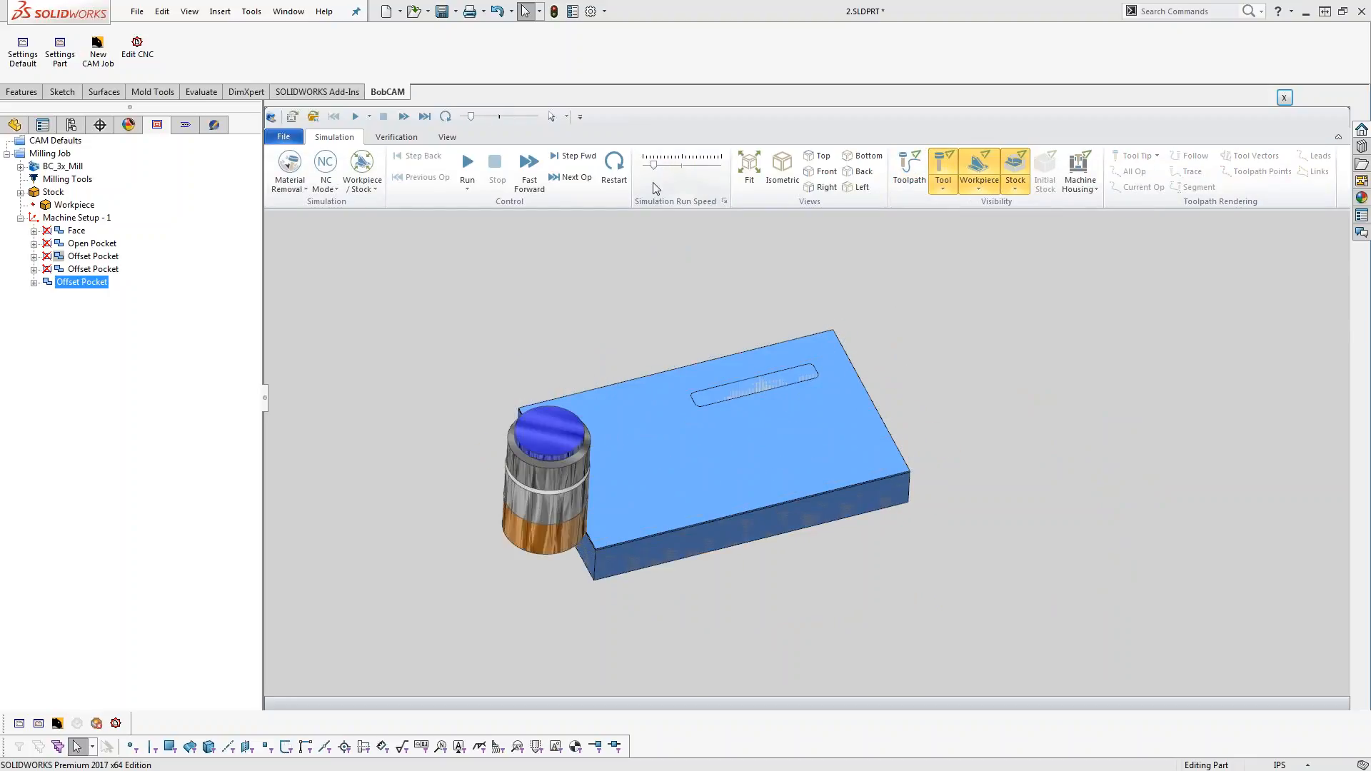
click(477, 170)
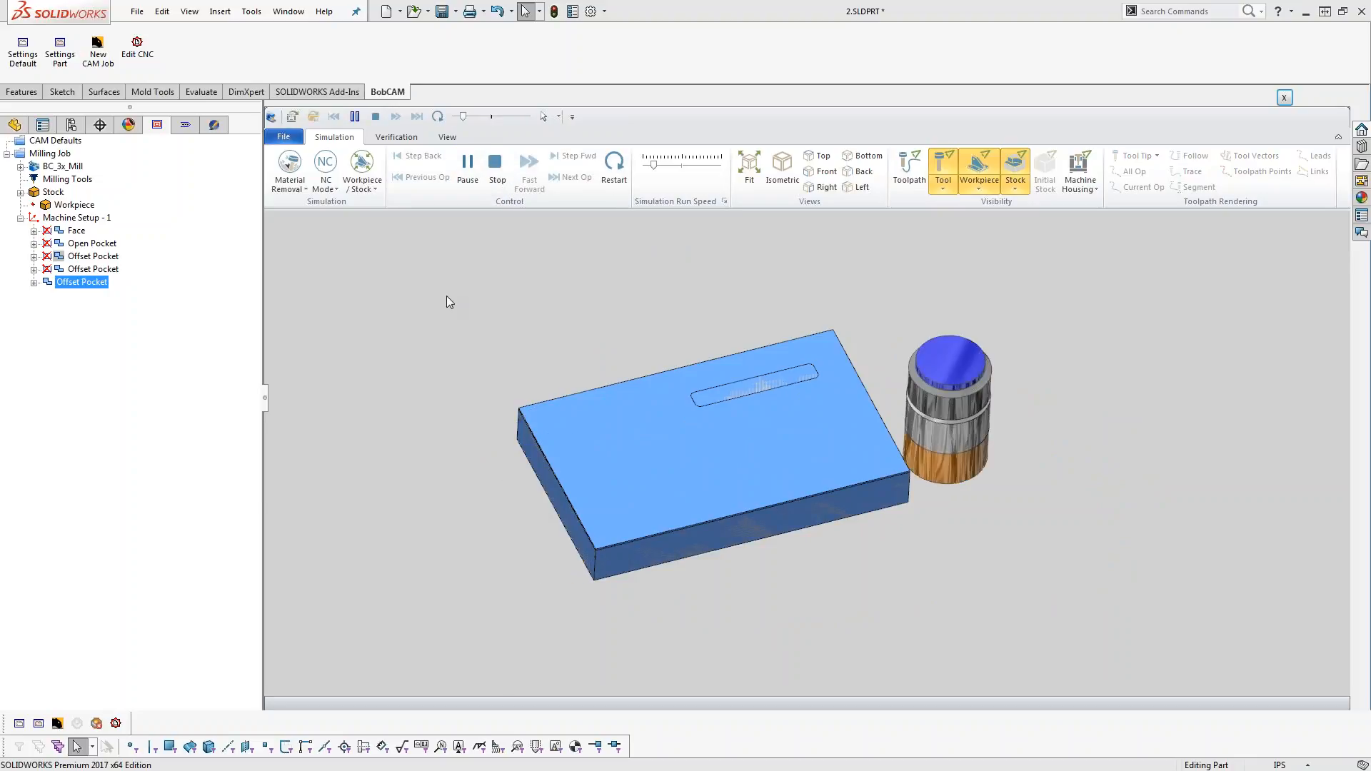
drag(654, 166, 675, 165)
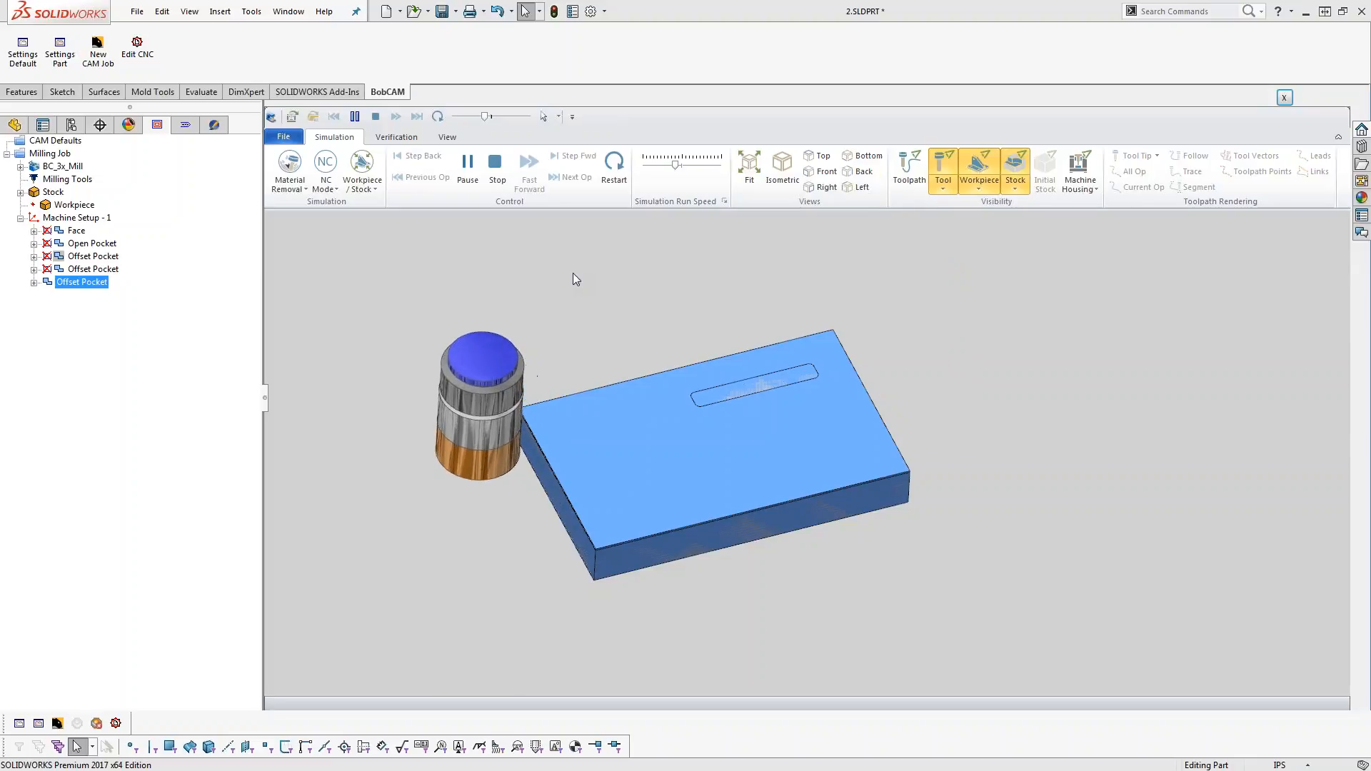
middle_drag(736, 550, 658, 528)
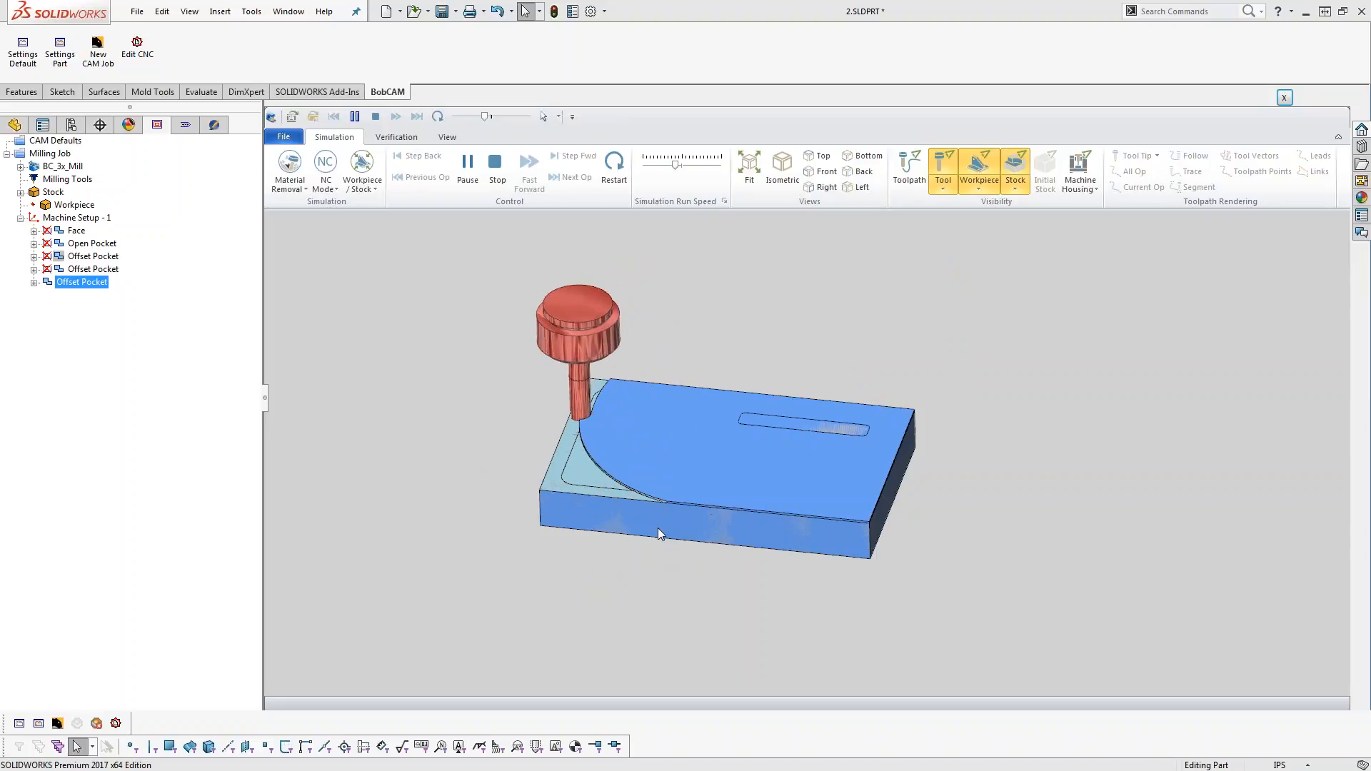
Pause the simulation, inspect the cut in the Machine view, and close the simulation
click(467, 166)
click(369, 188)
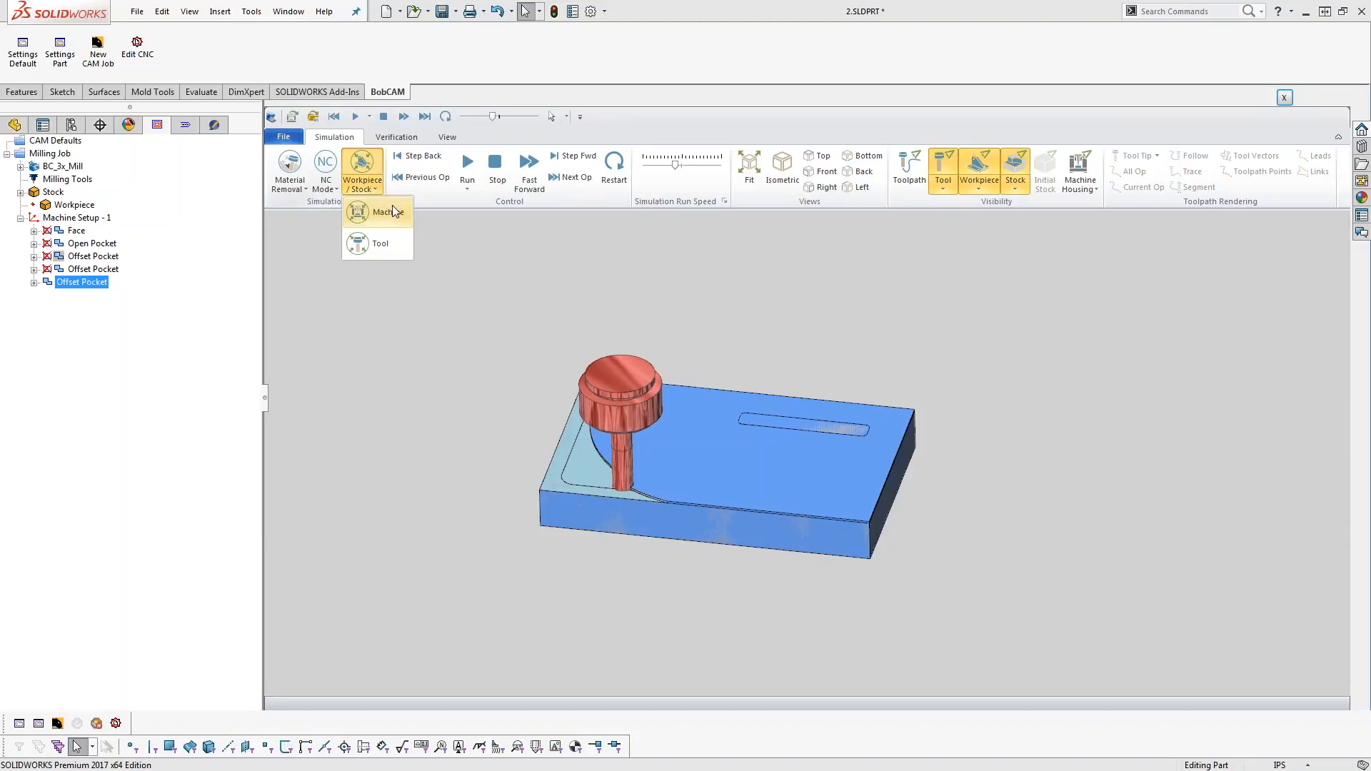
click(389, 212)
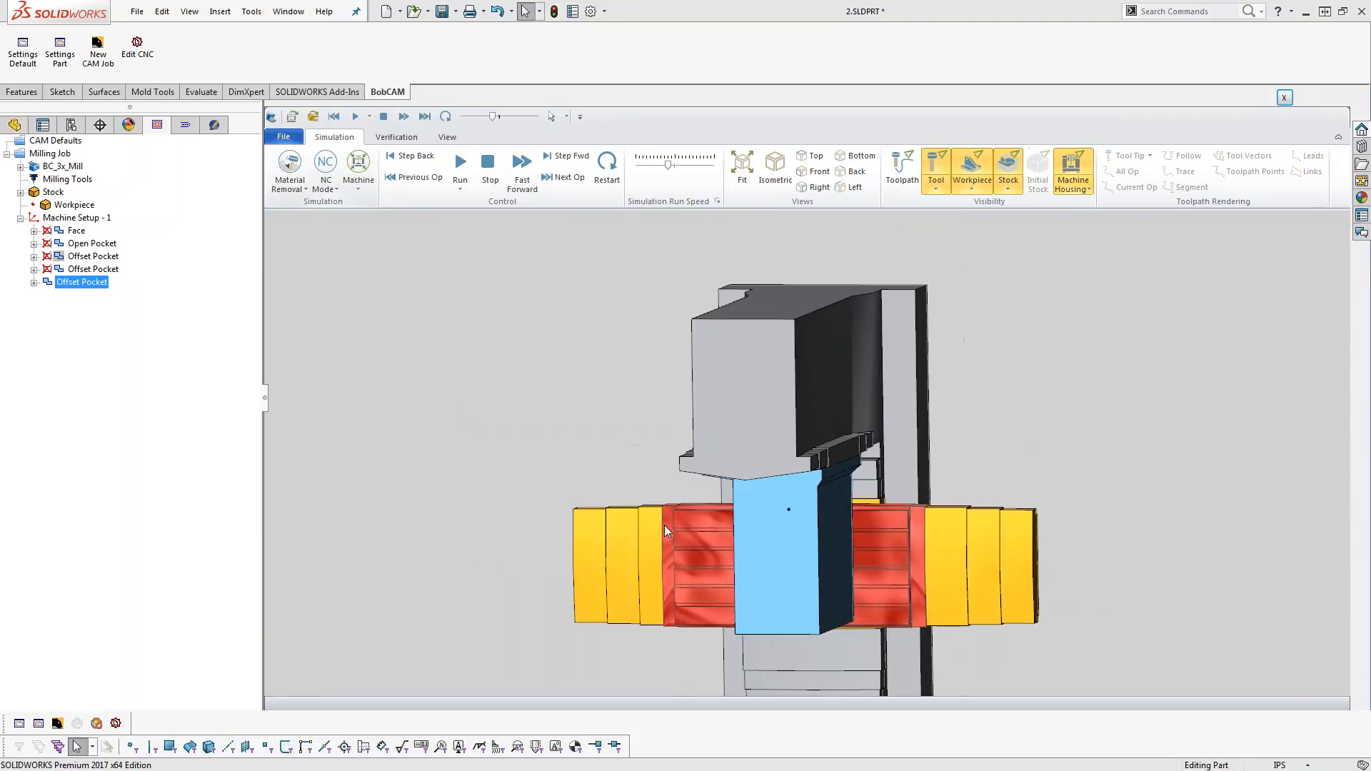
scroll(740, 631, down, 5)
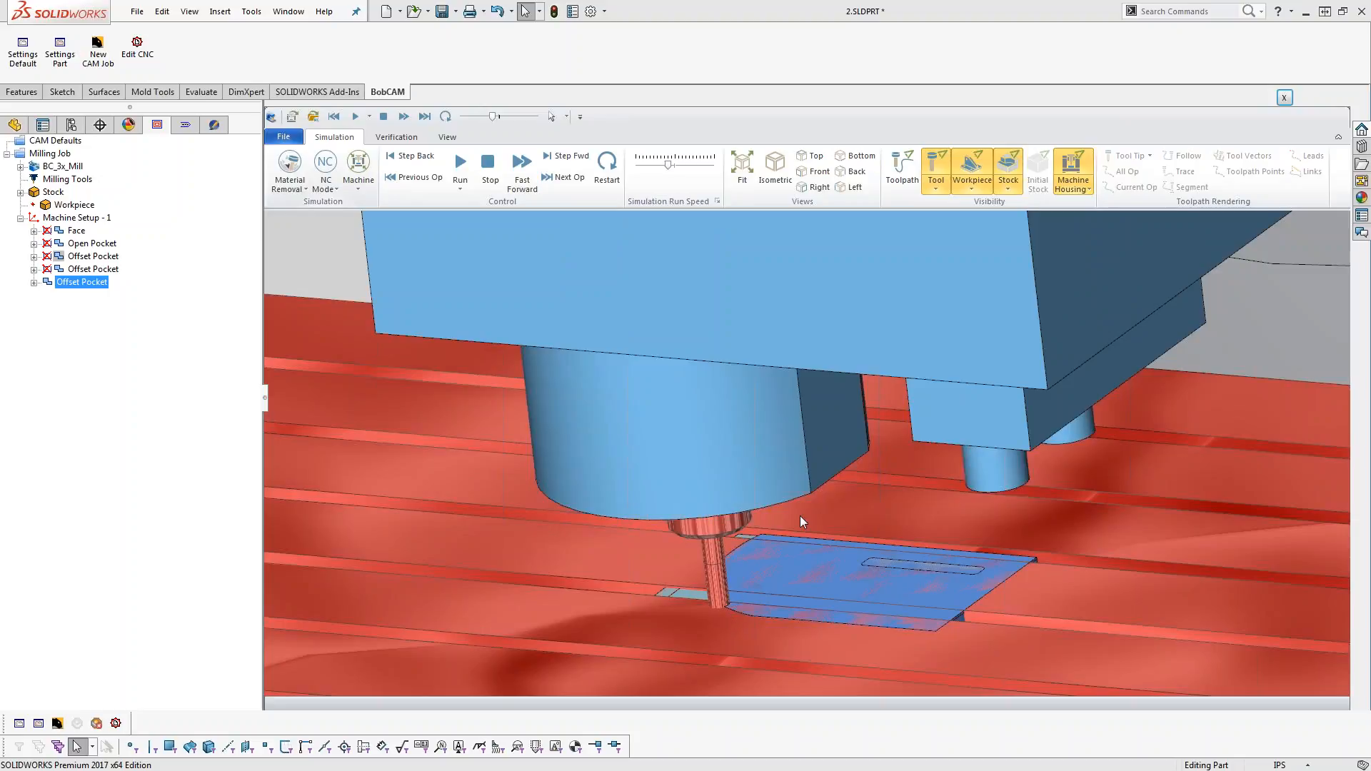
scroll(797, 517, up, 5)
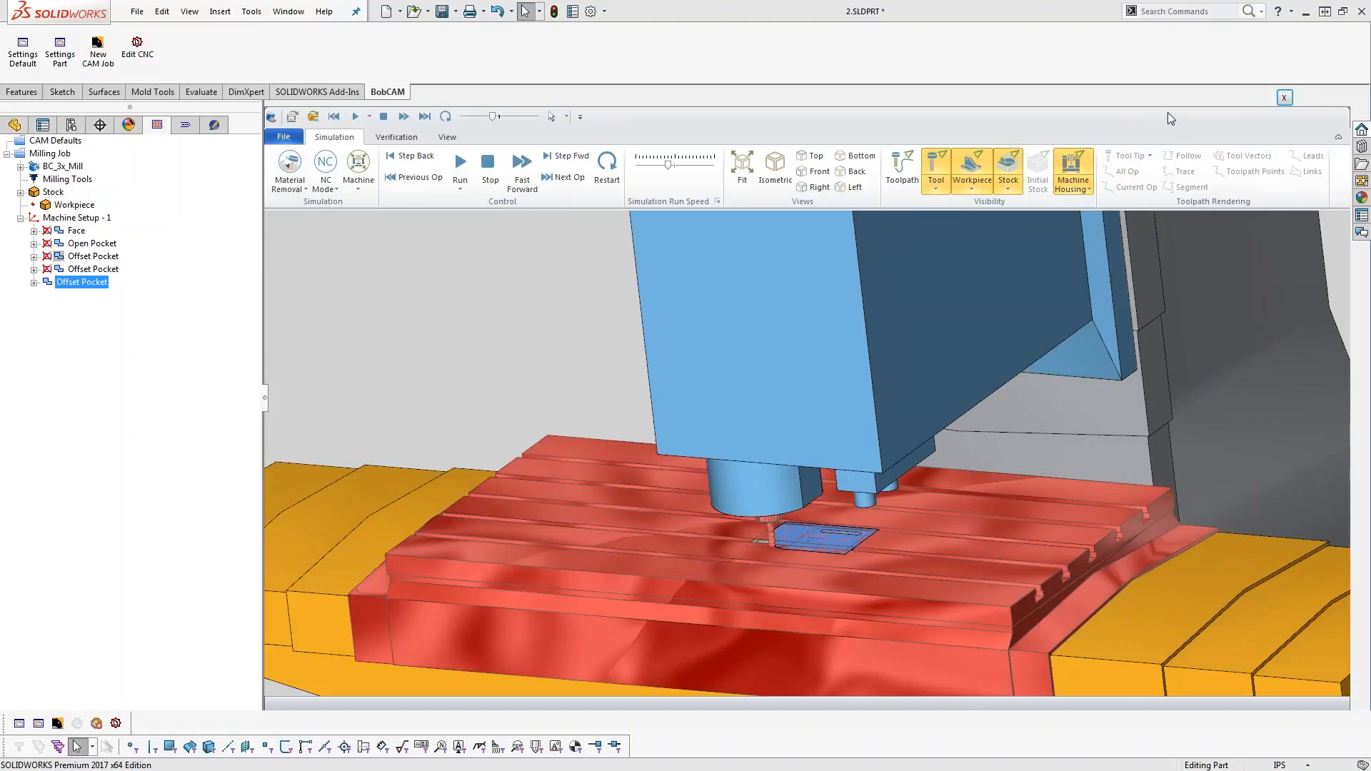
click(1284, 97)
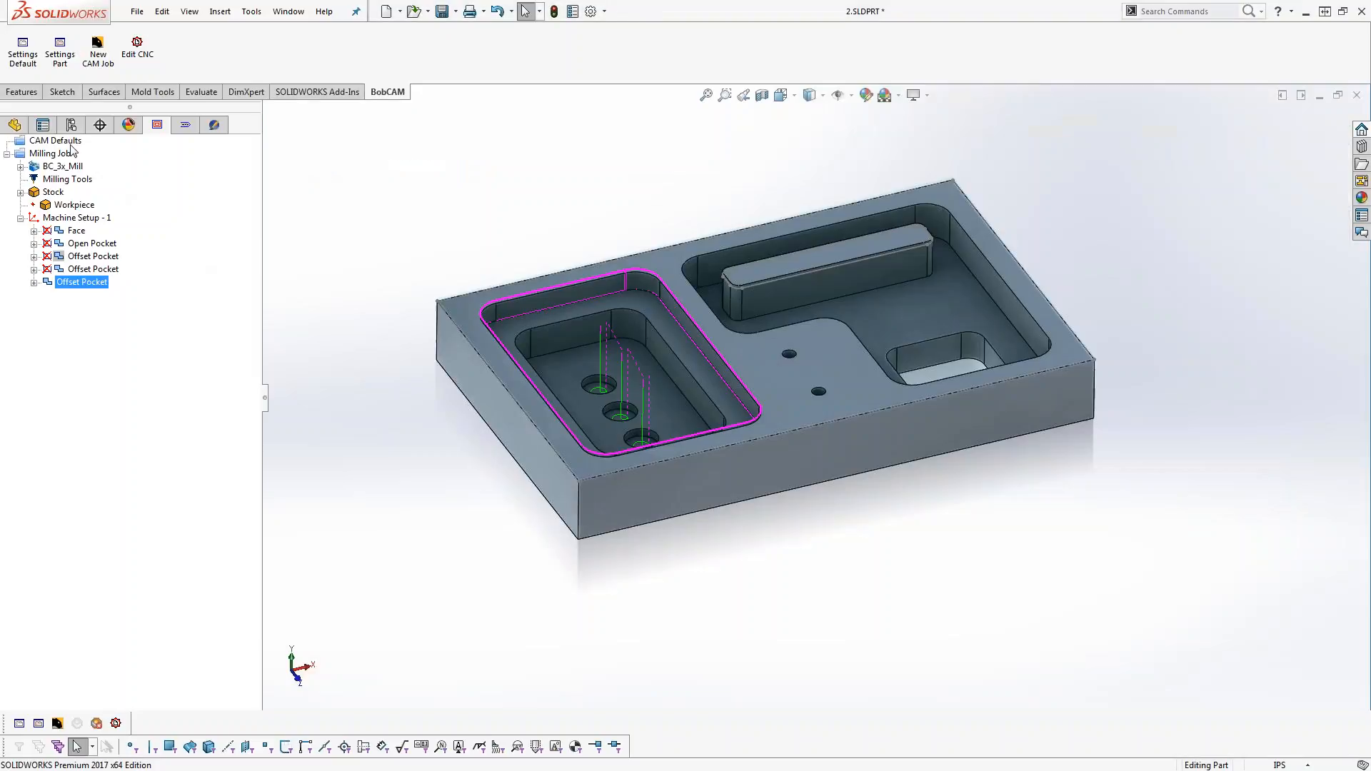
Remove Table from collision-checking Group1 in the BC_3x_Mill machine definition of the CAM Defaults current settings
click(63, 140)
right_click(62, 142)
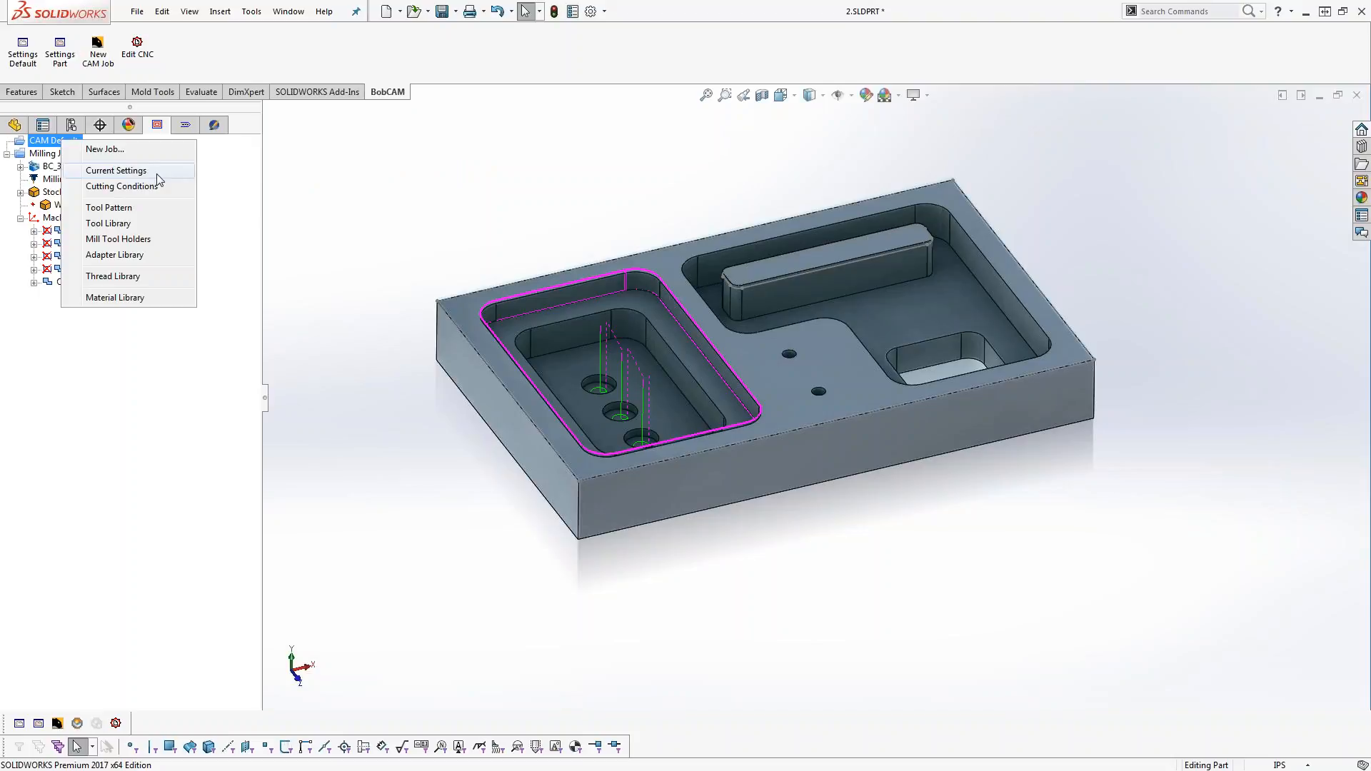
click(116, 170)
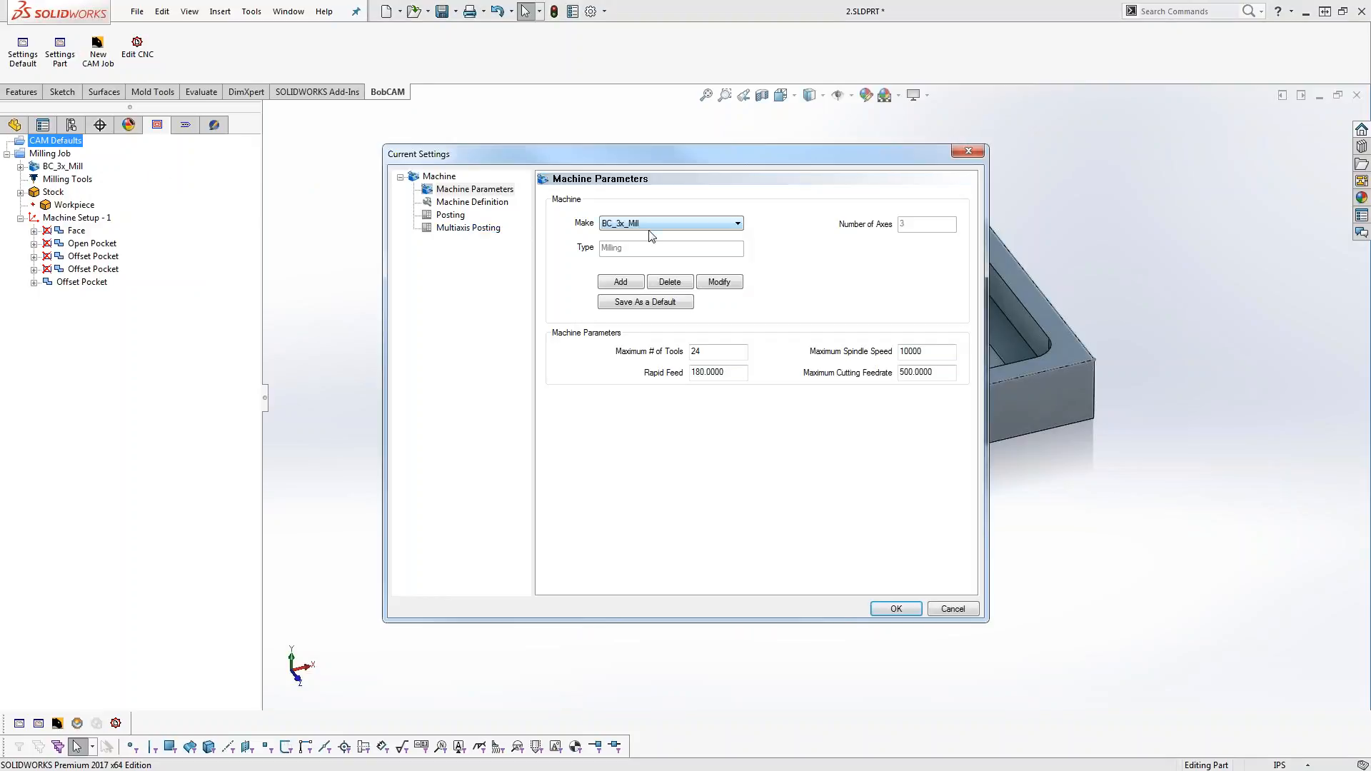
click(499, 203)
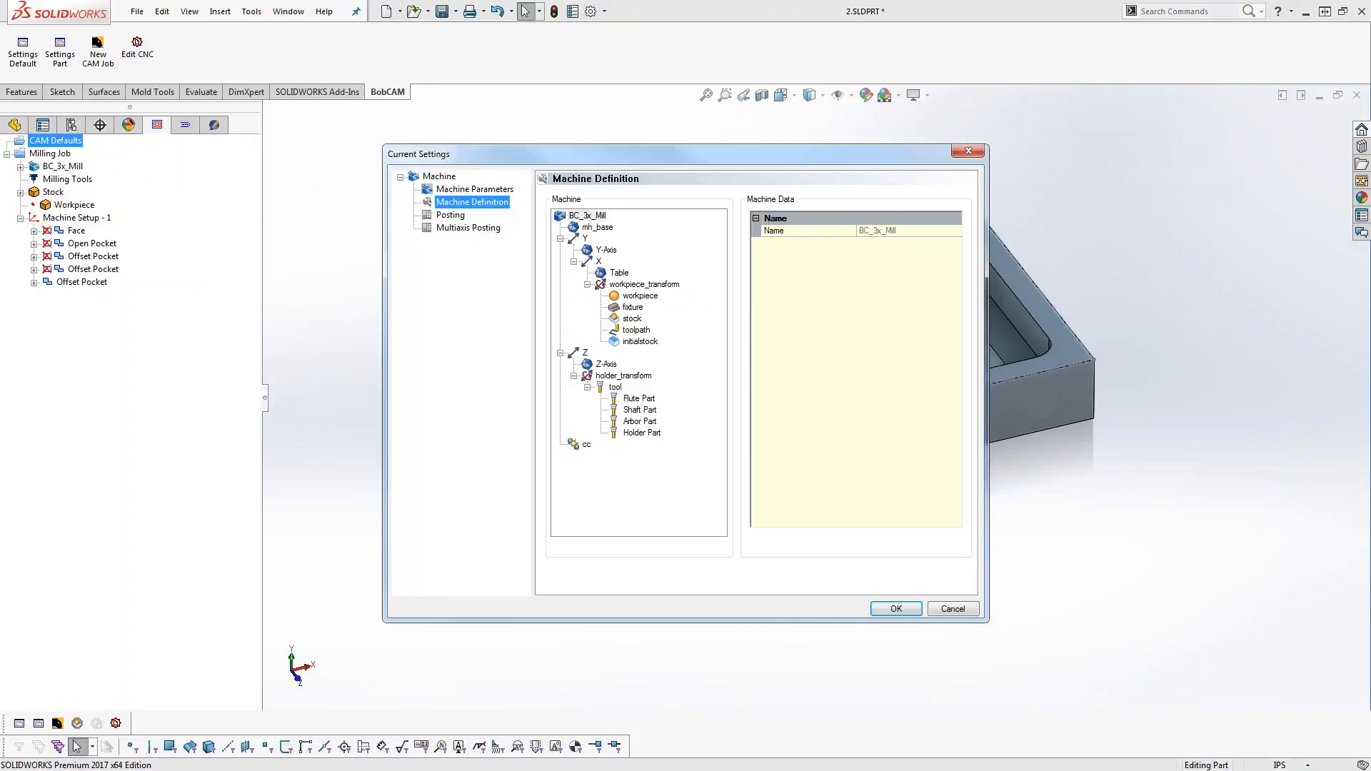
click(586, 444)
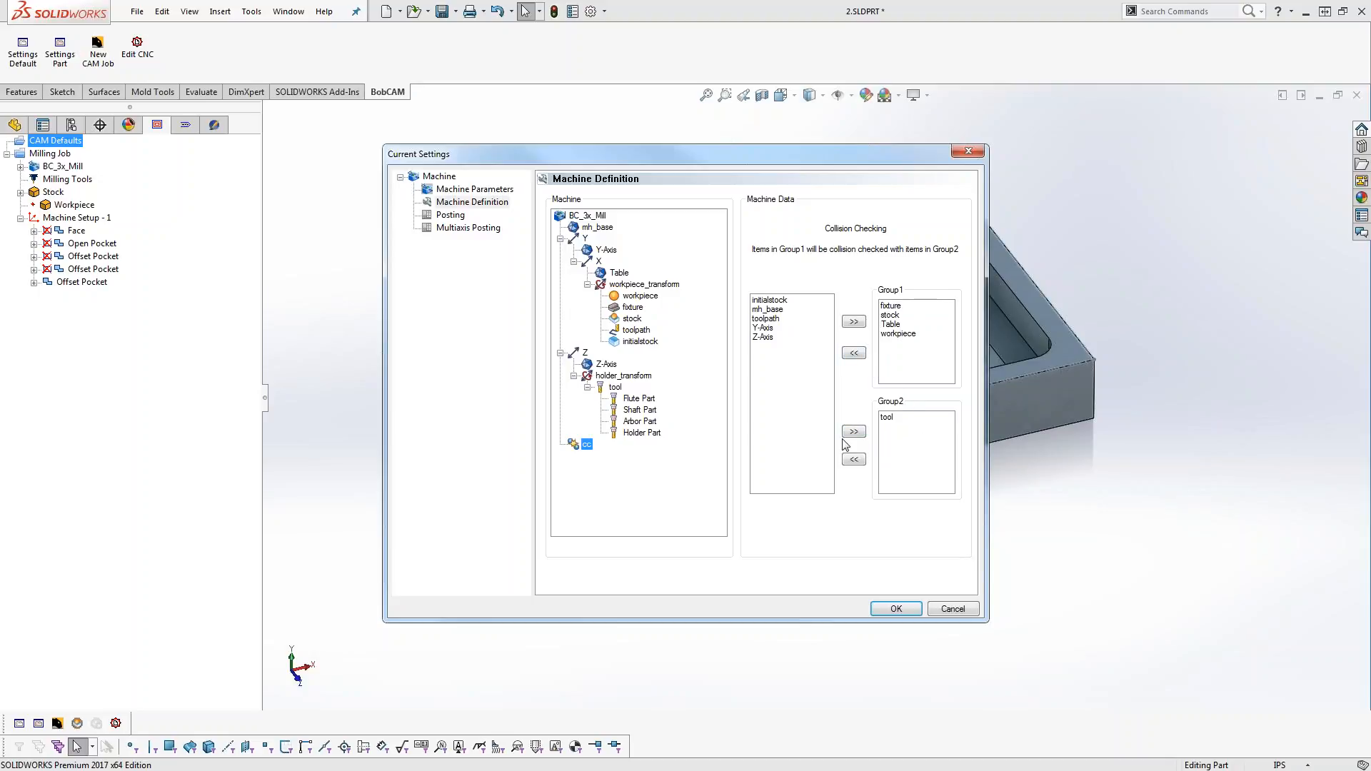
click(891, 325)
click(854, 354)
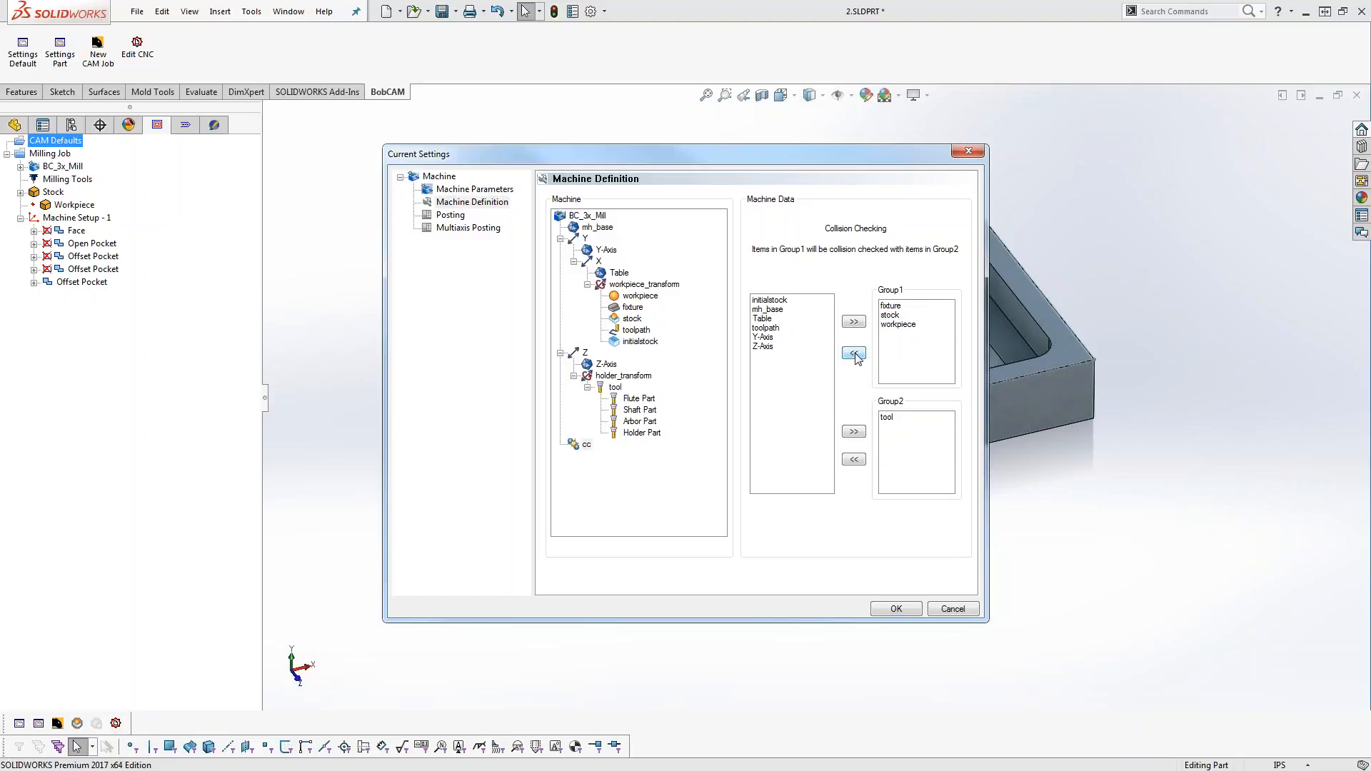
click(892, 610)
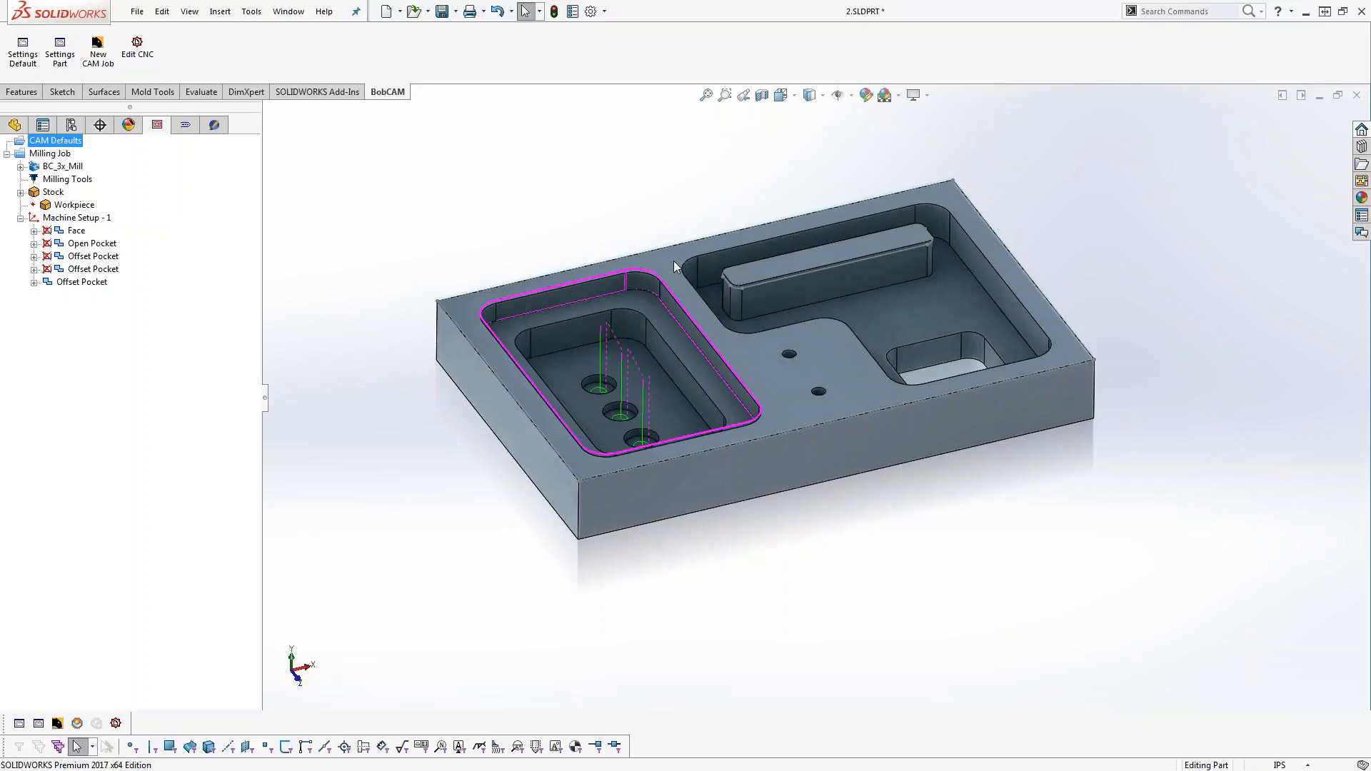
Open the machining simulation and step forward from the start of the program, examining the tool and stock up close
click(77, 205)
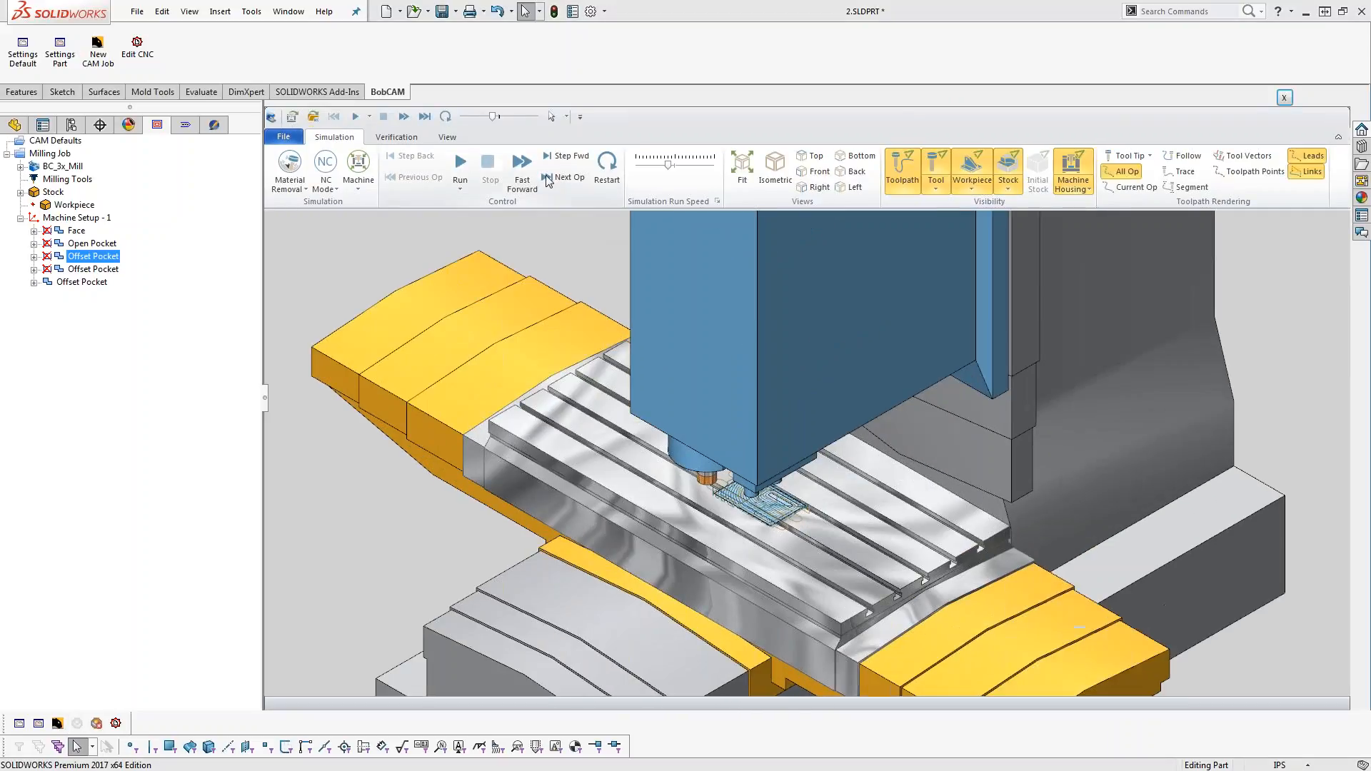
click(562, 178)
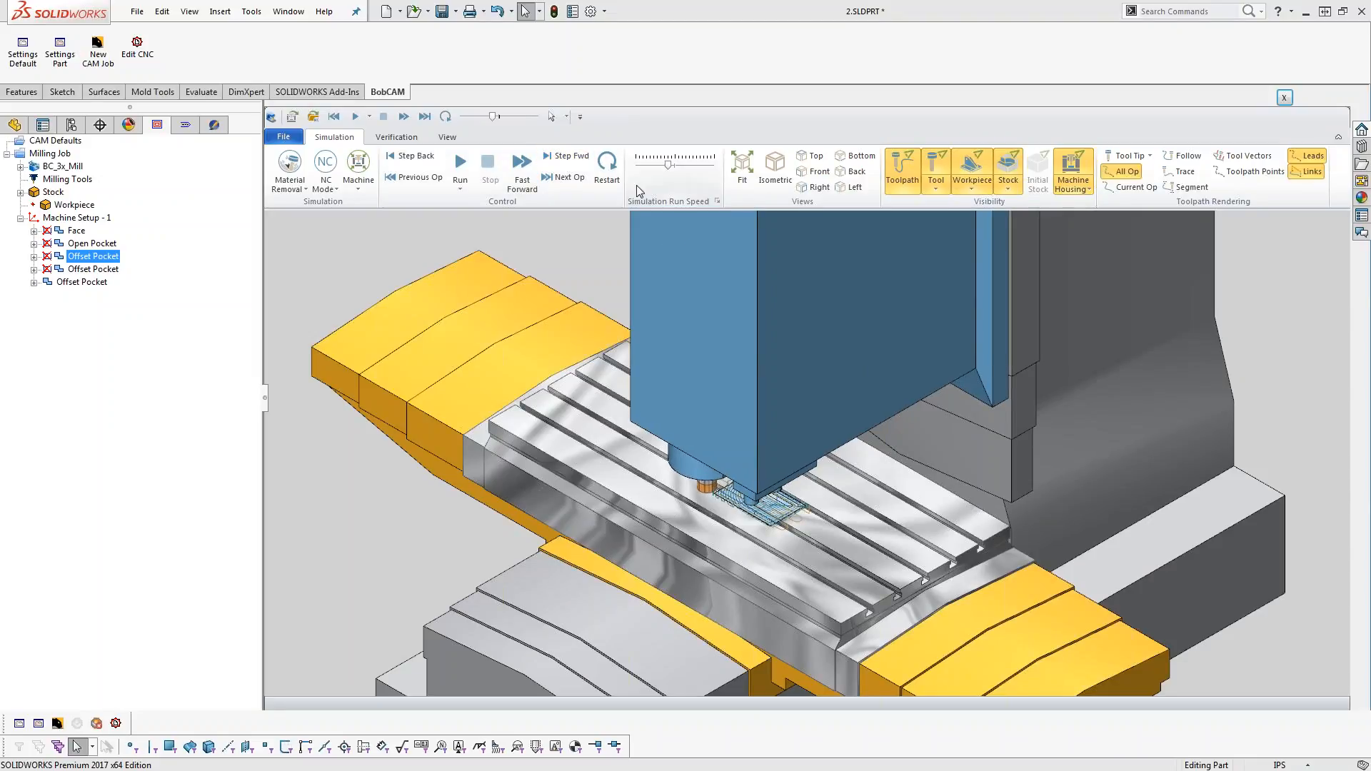
click(568, 180)
click(570, 162)
click(571, 161)
click(570, 162)
click(570, 162)
scroll(743, 473, down, 10)
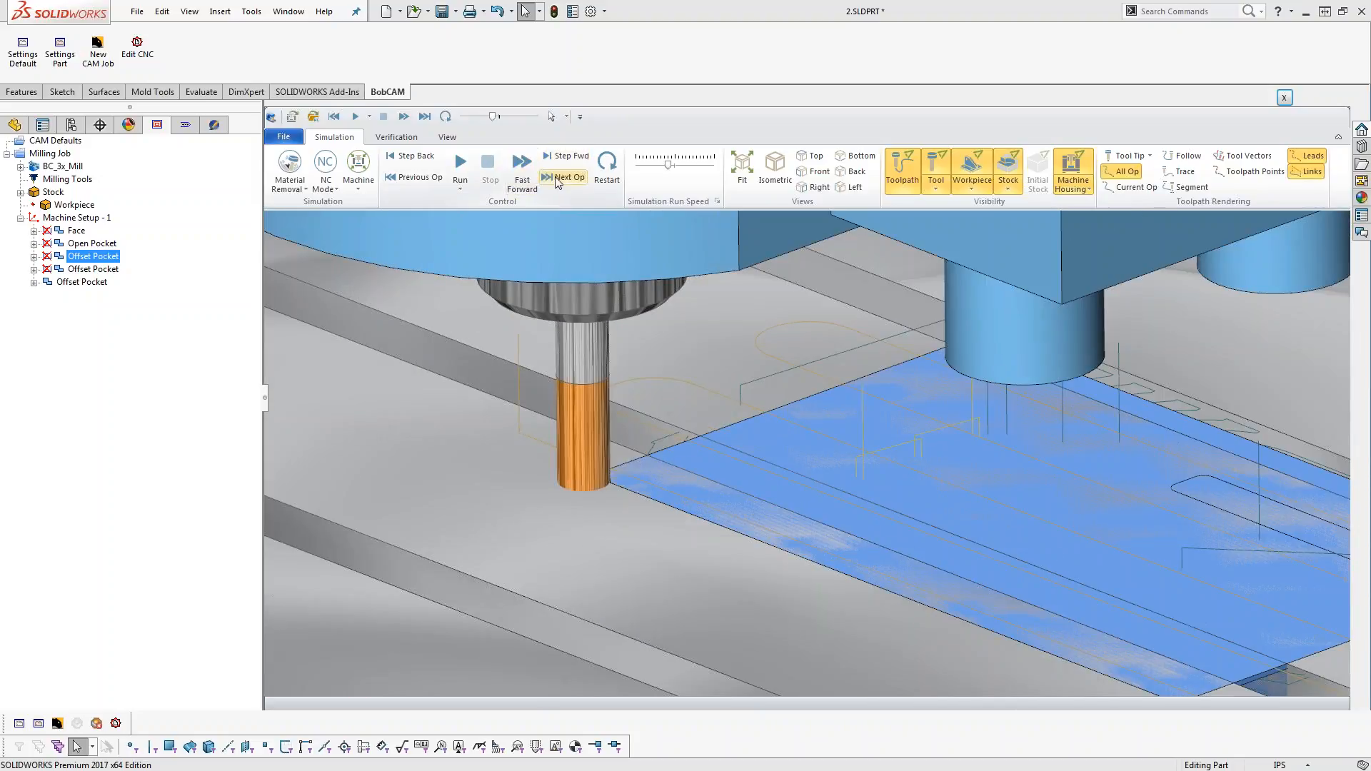
click(567, 161)
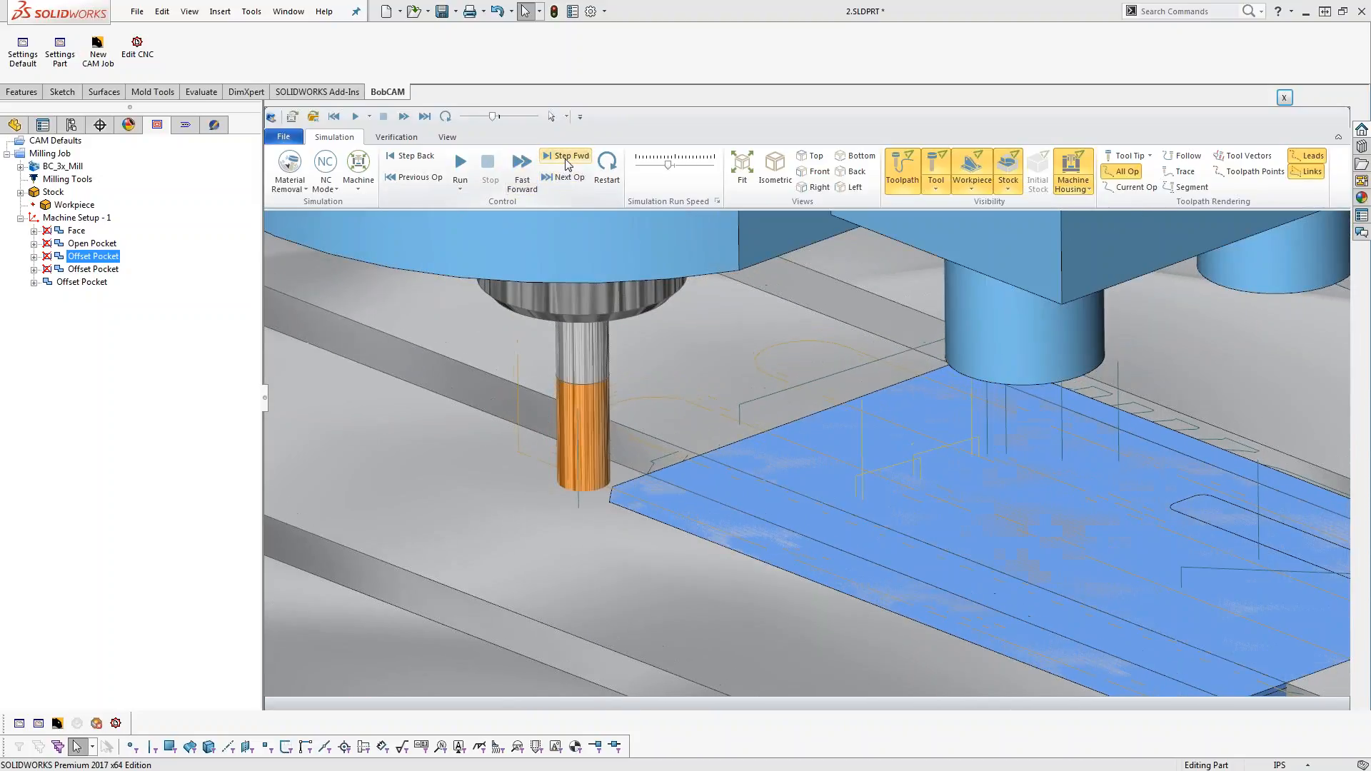
Switch the simulation to the Workpiece / Stock view and orient the stock for watching the cut
click(360, 190)
click(433, 251)
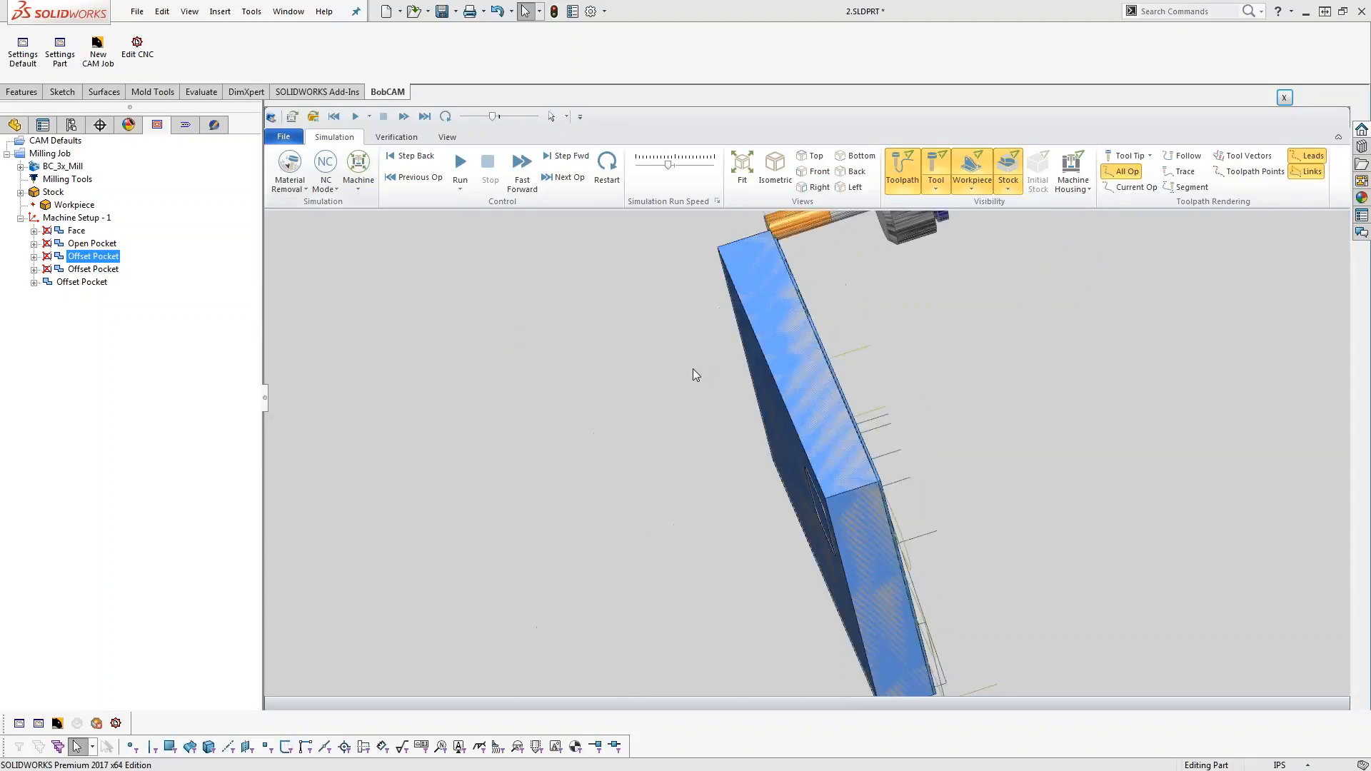
scroll(714, 443, down, 3)
scroll(728, 414, up, 5)
middle_drag(707, 417, 708, 455)
Run the material removal simulation with the toolpath hidden and the run speed slightly raised
click(469, 169)
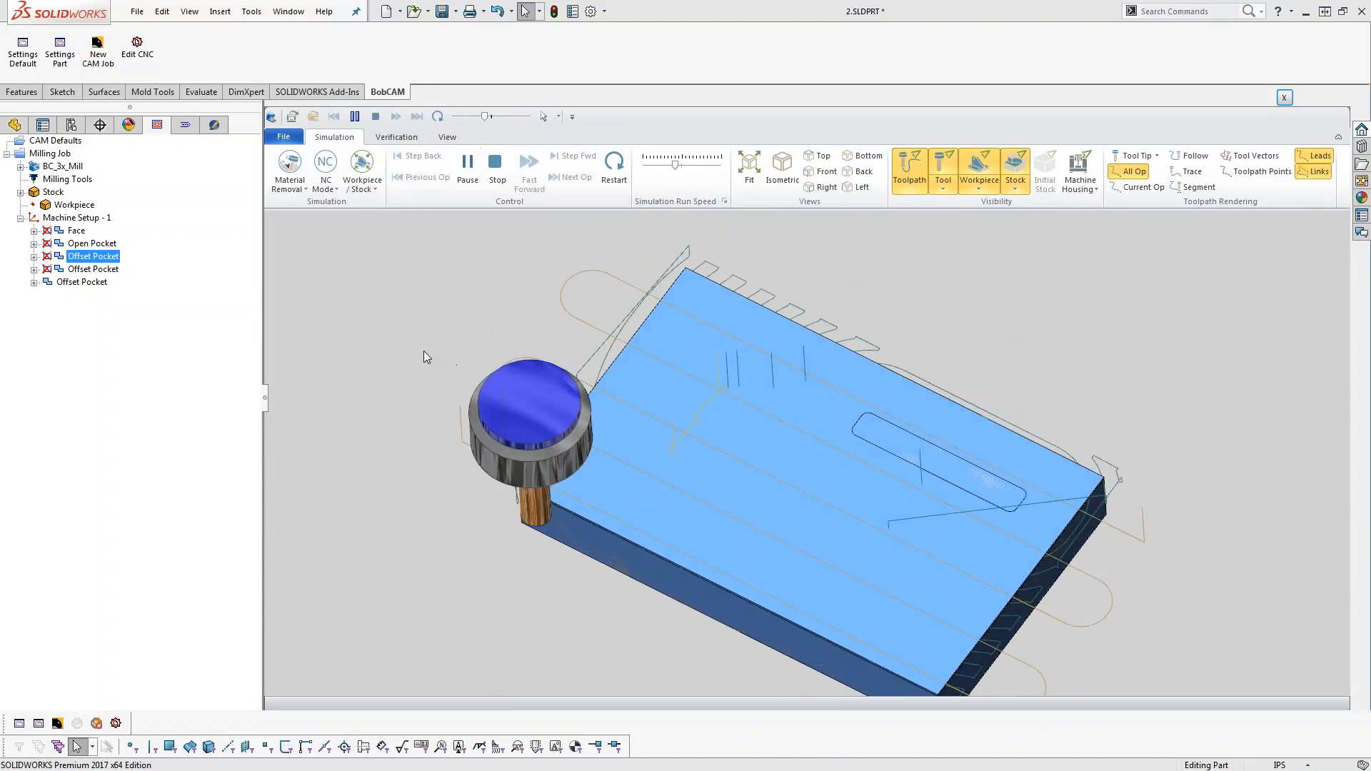
middle_drag(463, 478, 466, 443)
scroll(477, 402, down, 2)
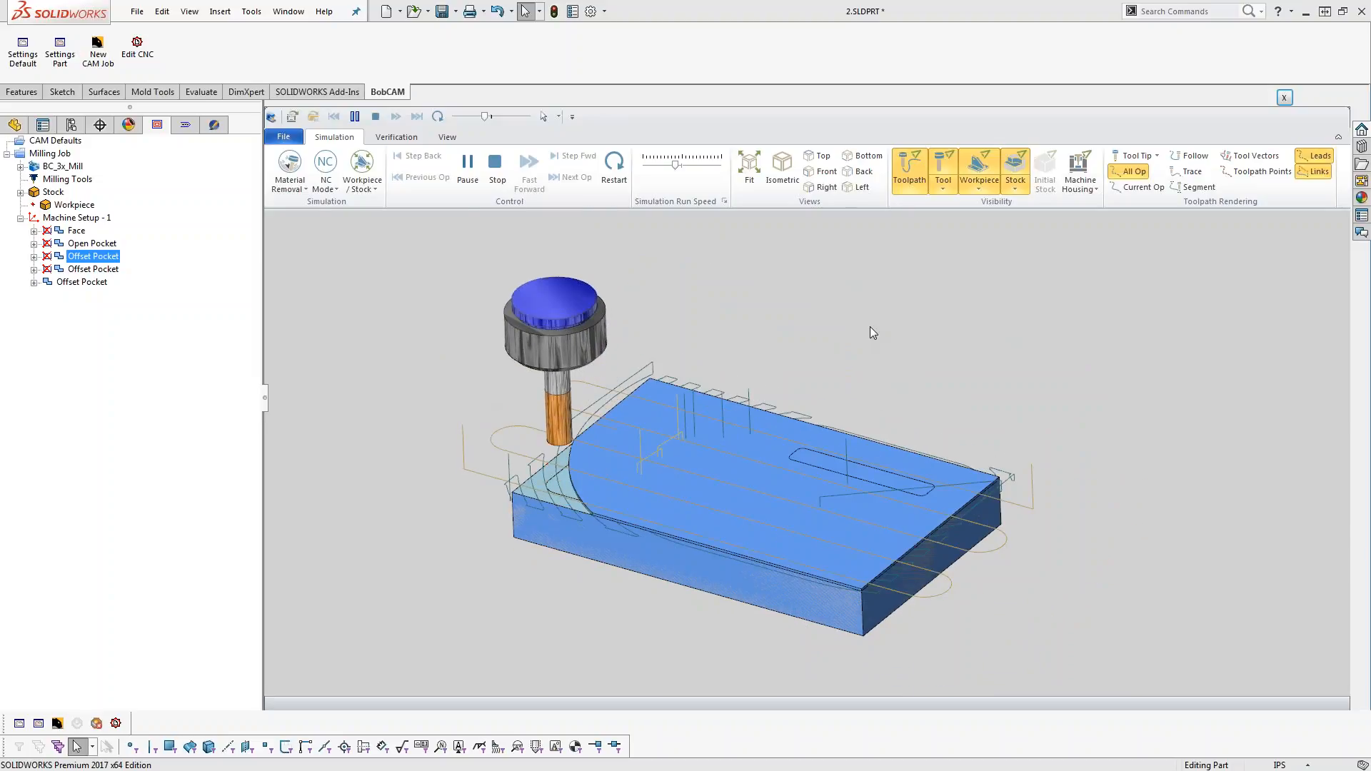
click(909, 166)
middle_drag(579, 606, 748, 607)
drag(675, 165, 686, 165)
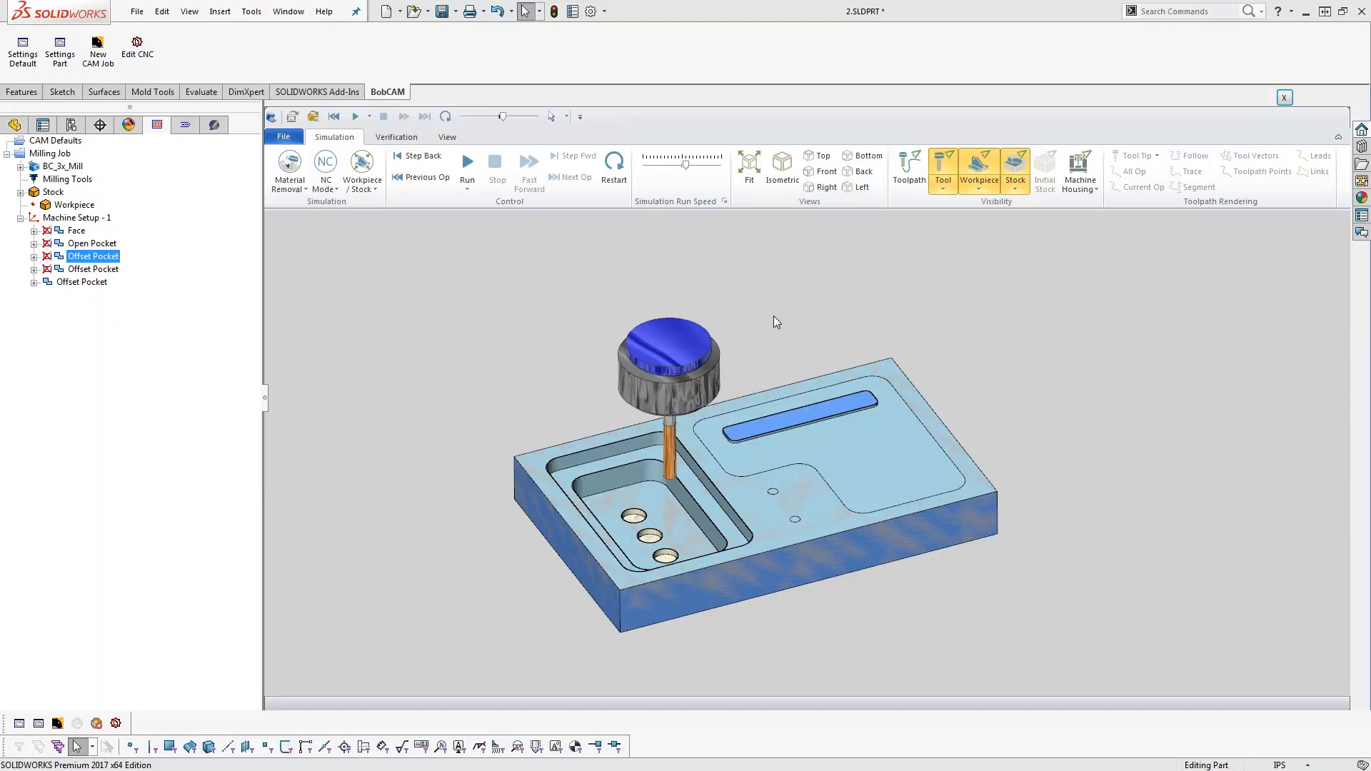
scroll(775, 317, down, 1)
scroll(813, 431, up, 1)
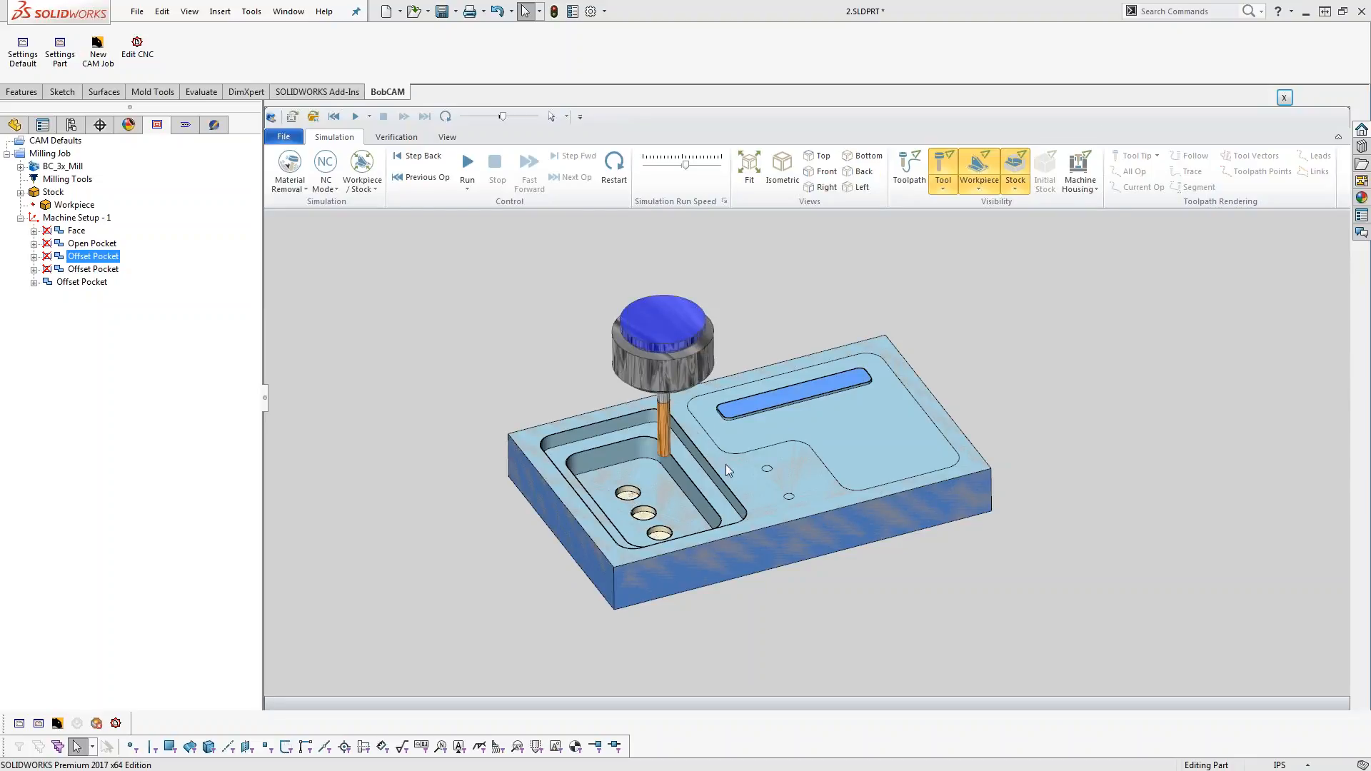
Restart the simulation and step forward through the first cuts of the outer pocket around the three holes
click(615, 164)
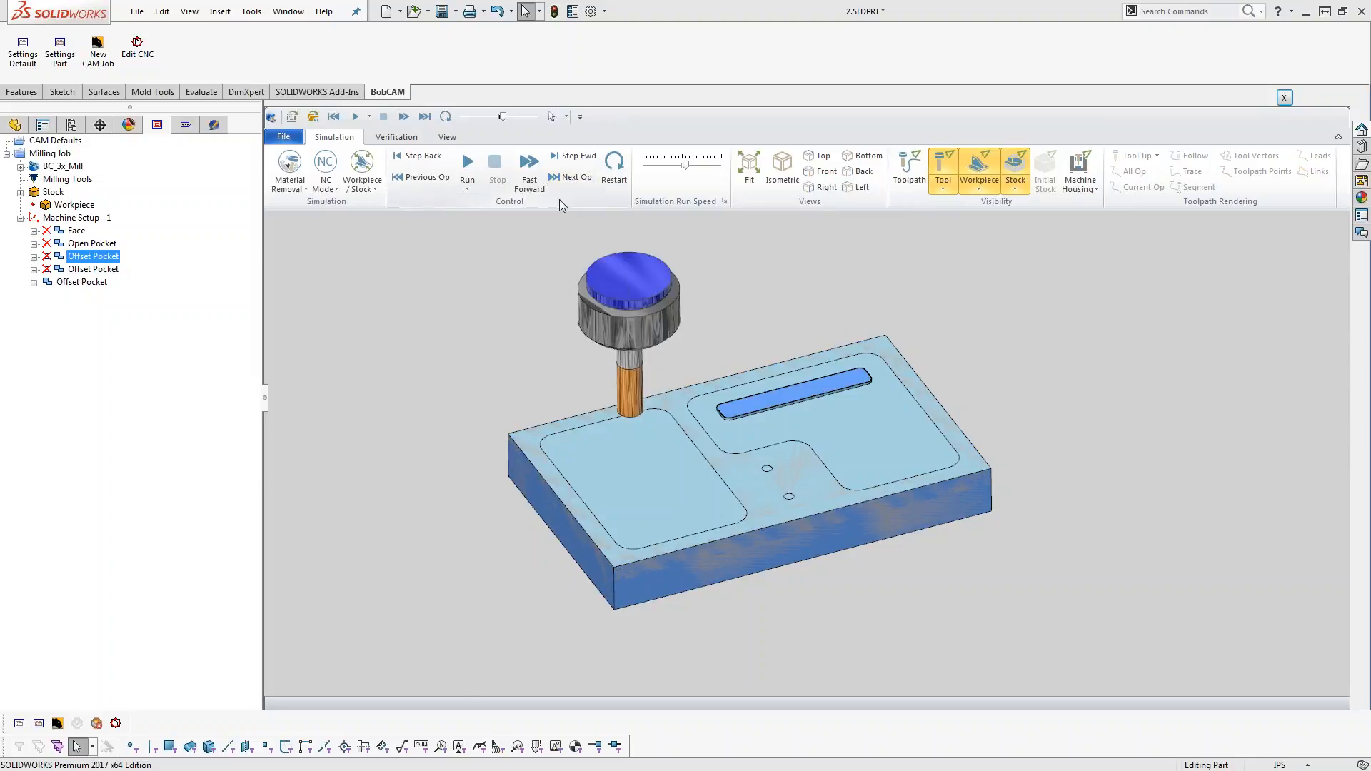
click(578, 158)
click(578, 158)
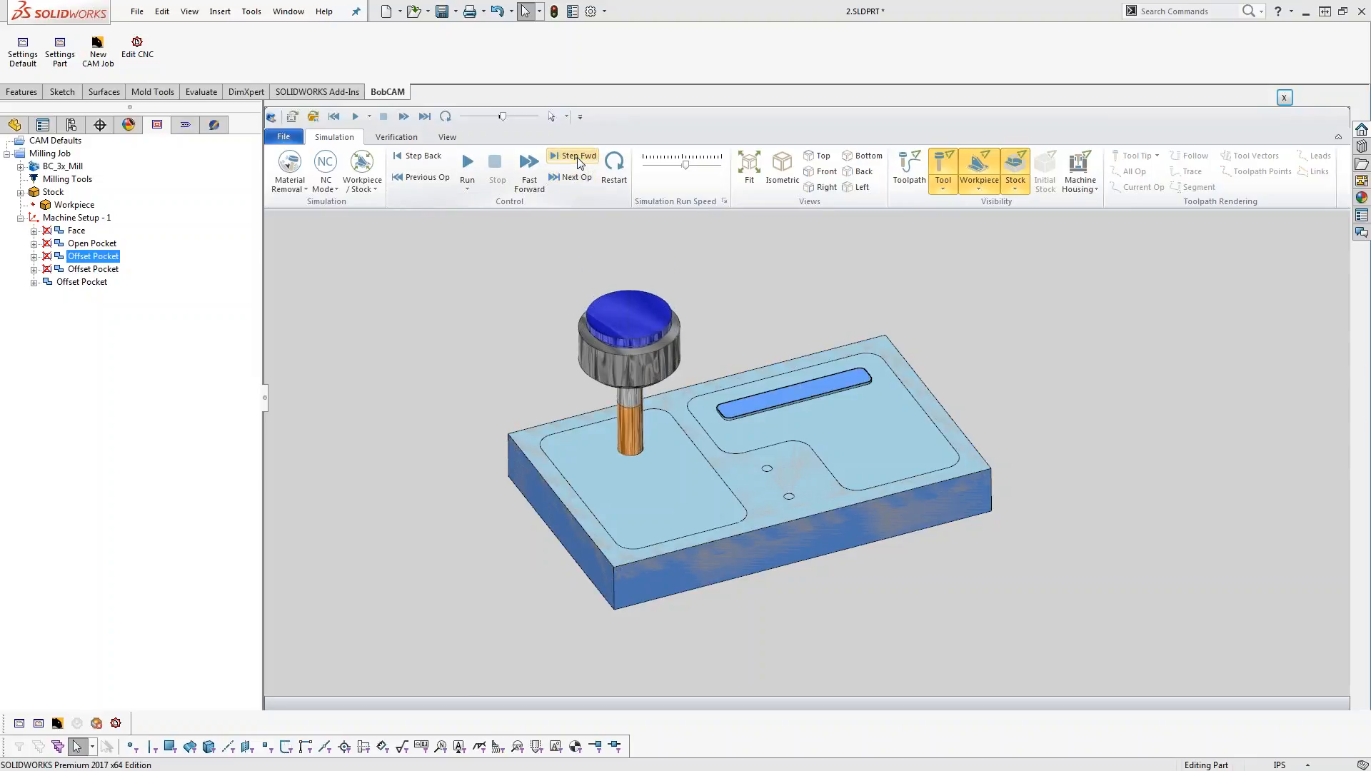
click(577, 158)
click(578, 158)
click(578, 158)
click(577, 158)
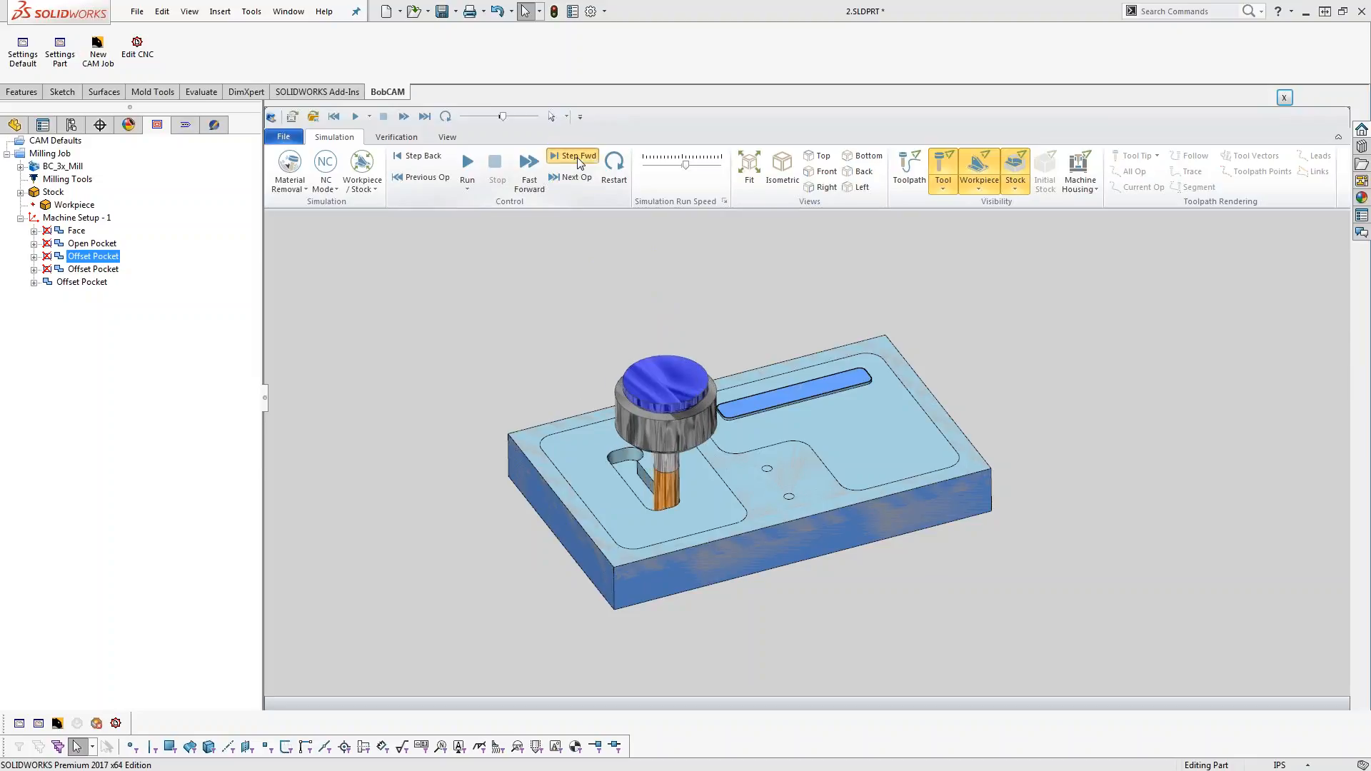
click(578, 157)
scroll(657, 488, down, 4)
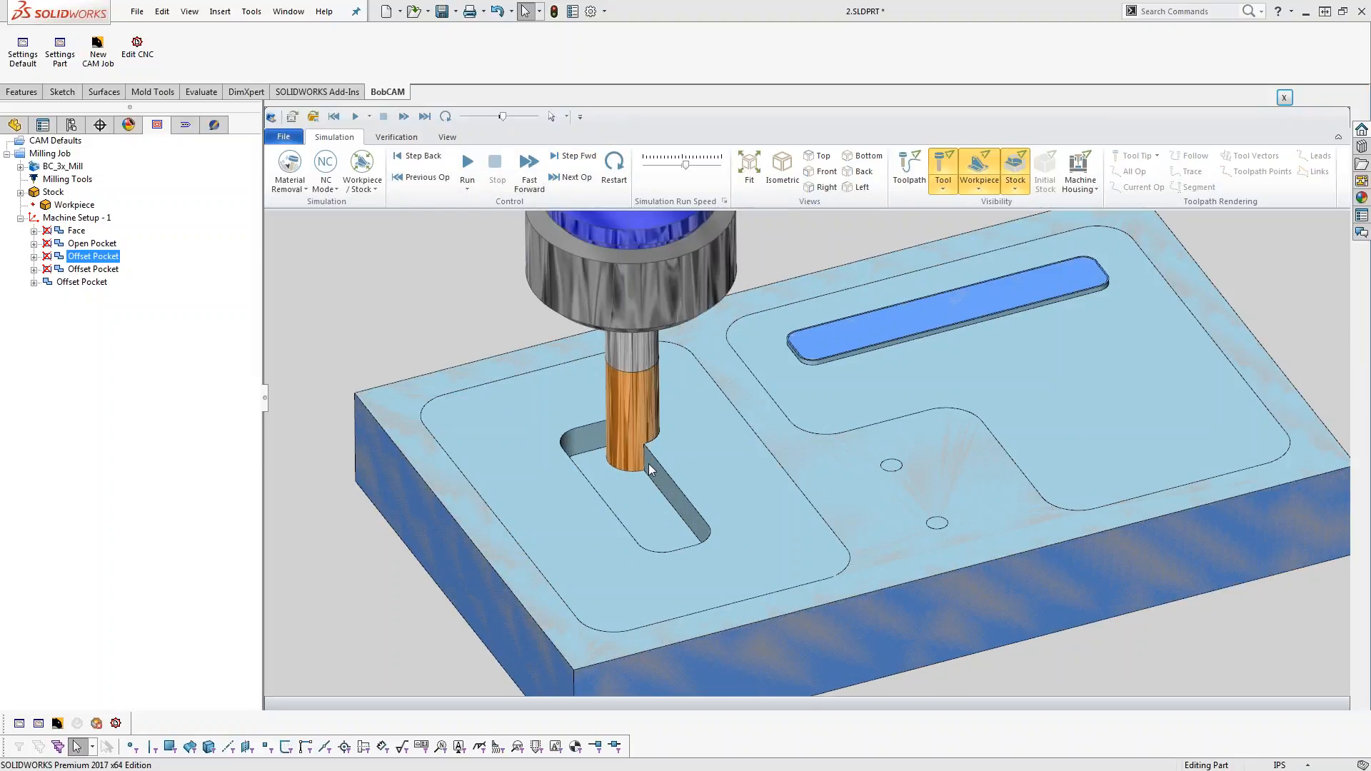
scroll(649, 464, up, 1)
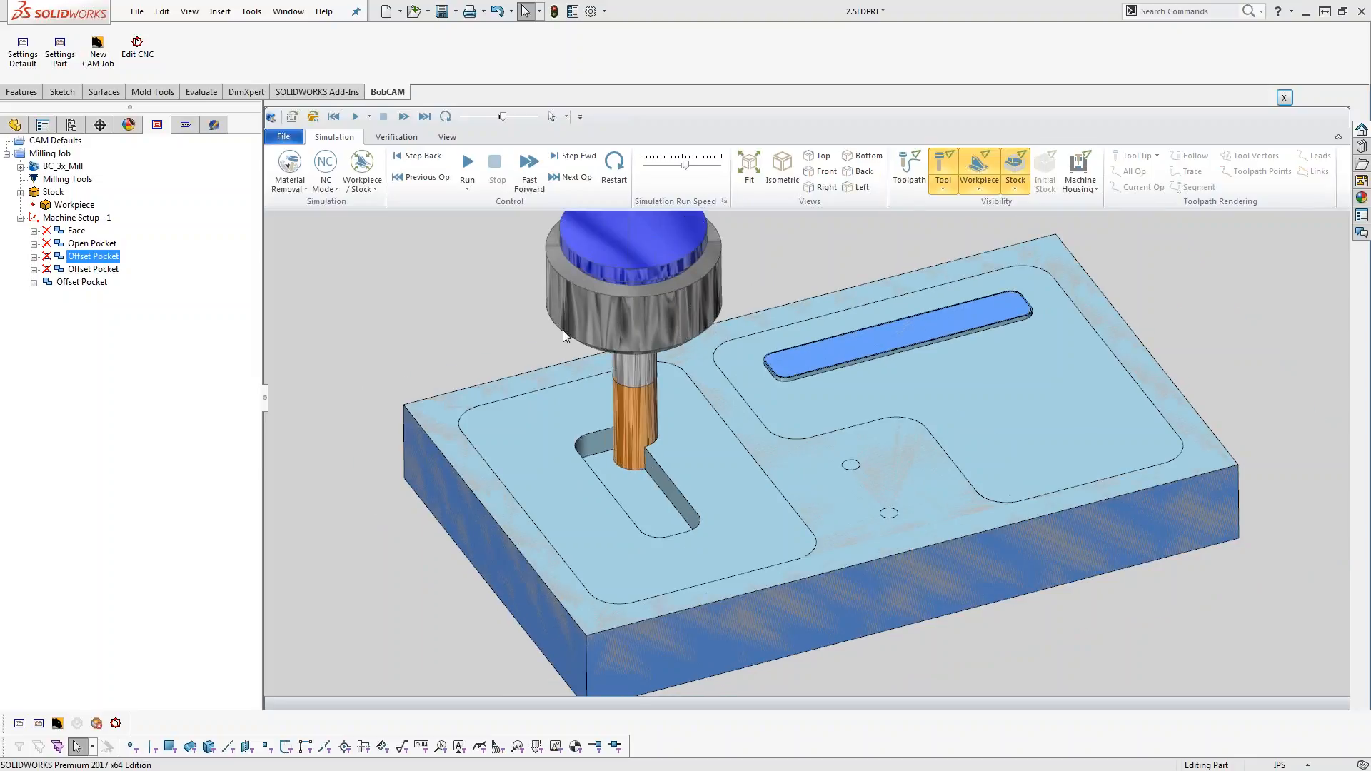
Advance to the inner pocket operation, step through its cutting passes, and close the simulation
click(570, 177)
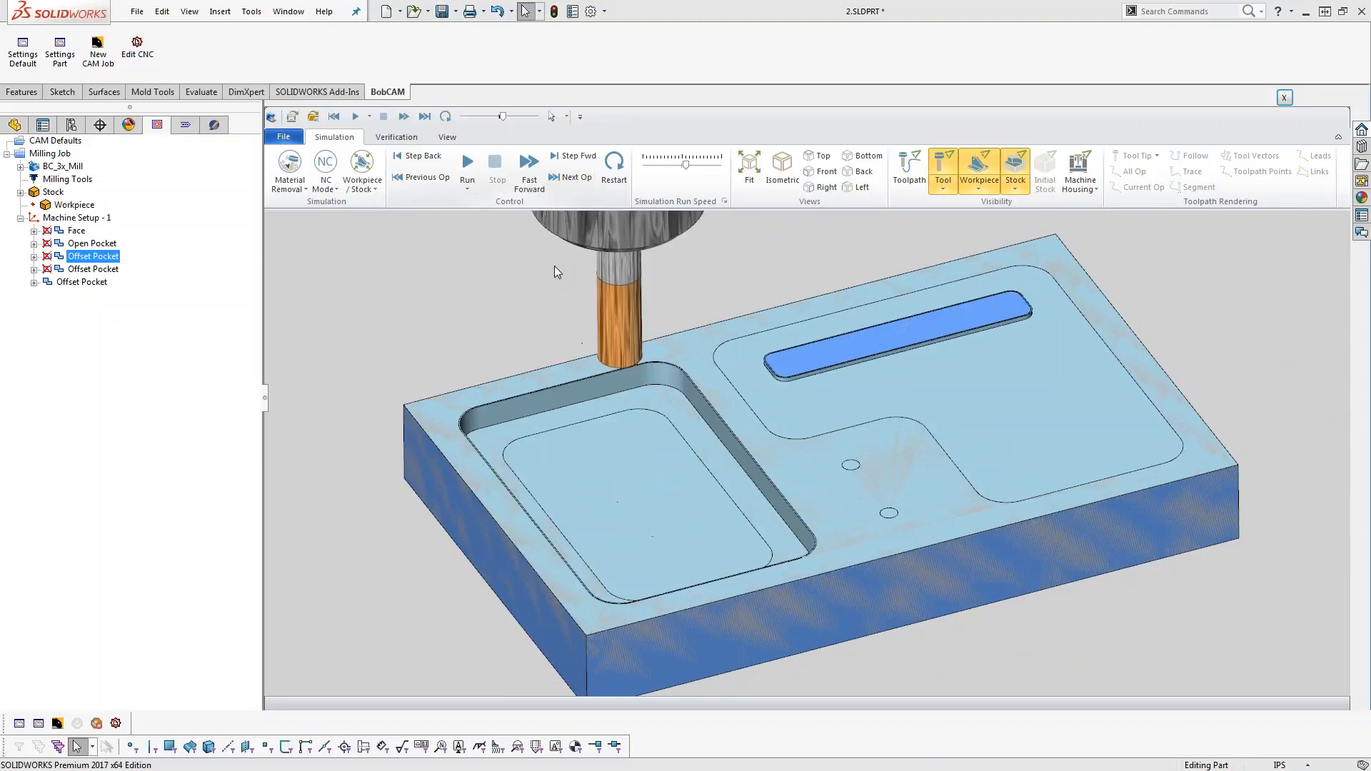
click(580, 161)
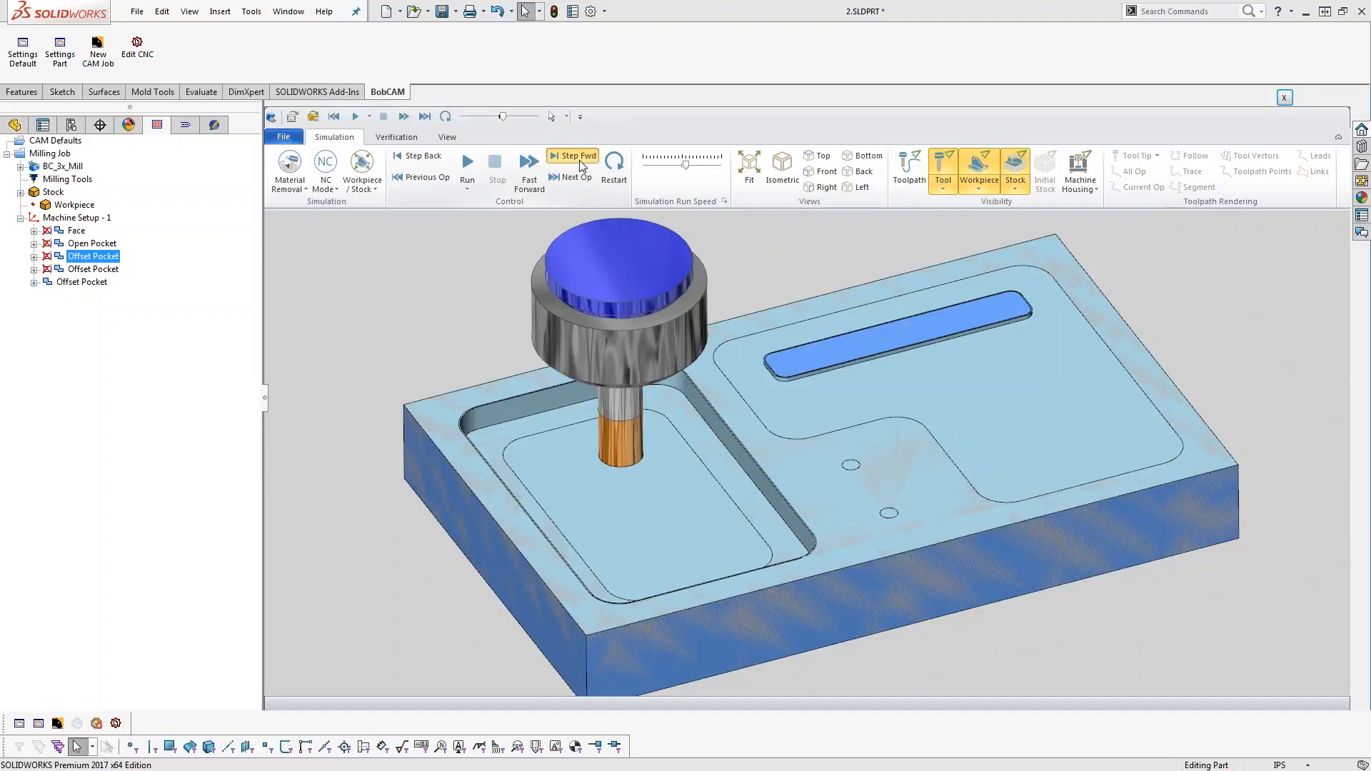
click(580, 162)
click(580, 162)
click(580, 162)
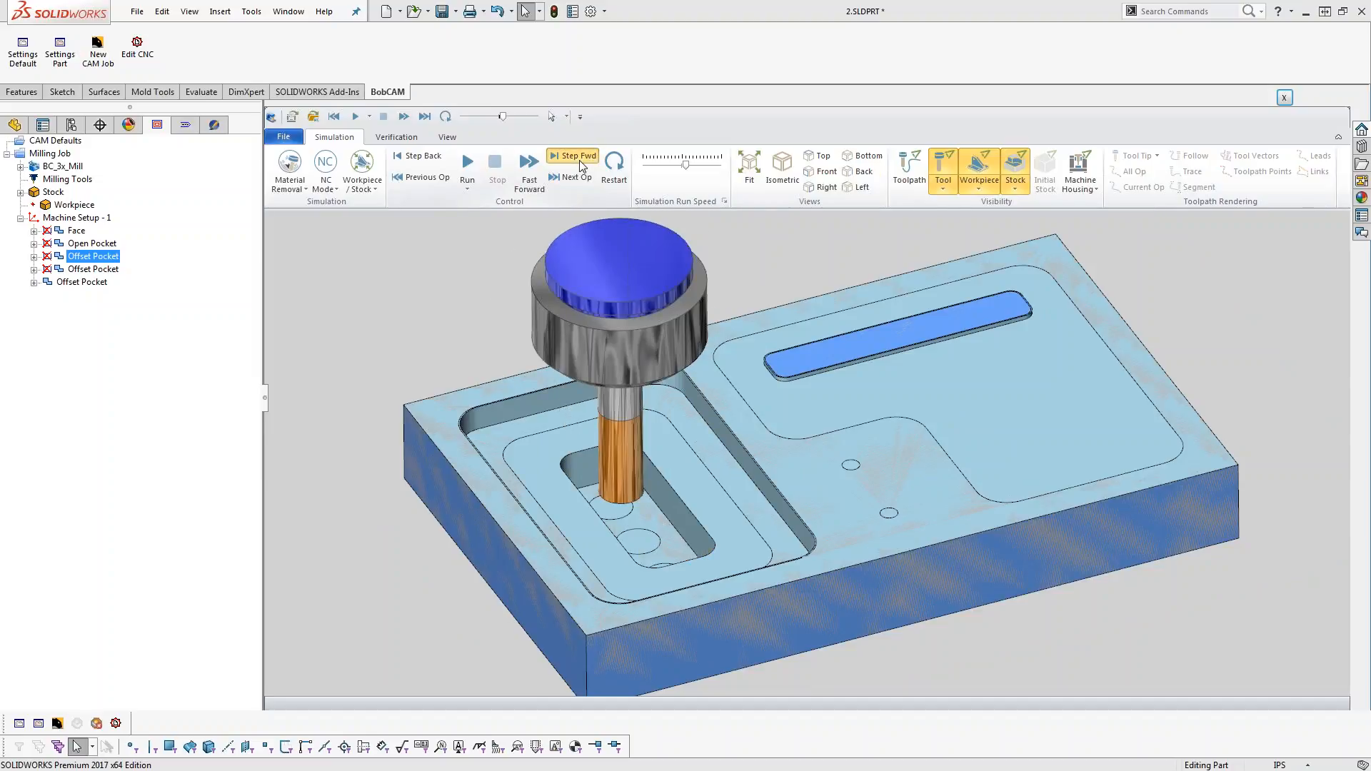
click(579, 162)
click(580, 161)
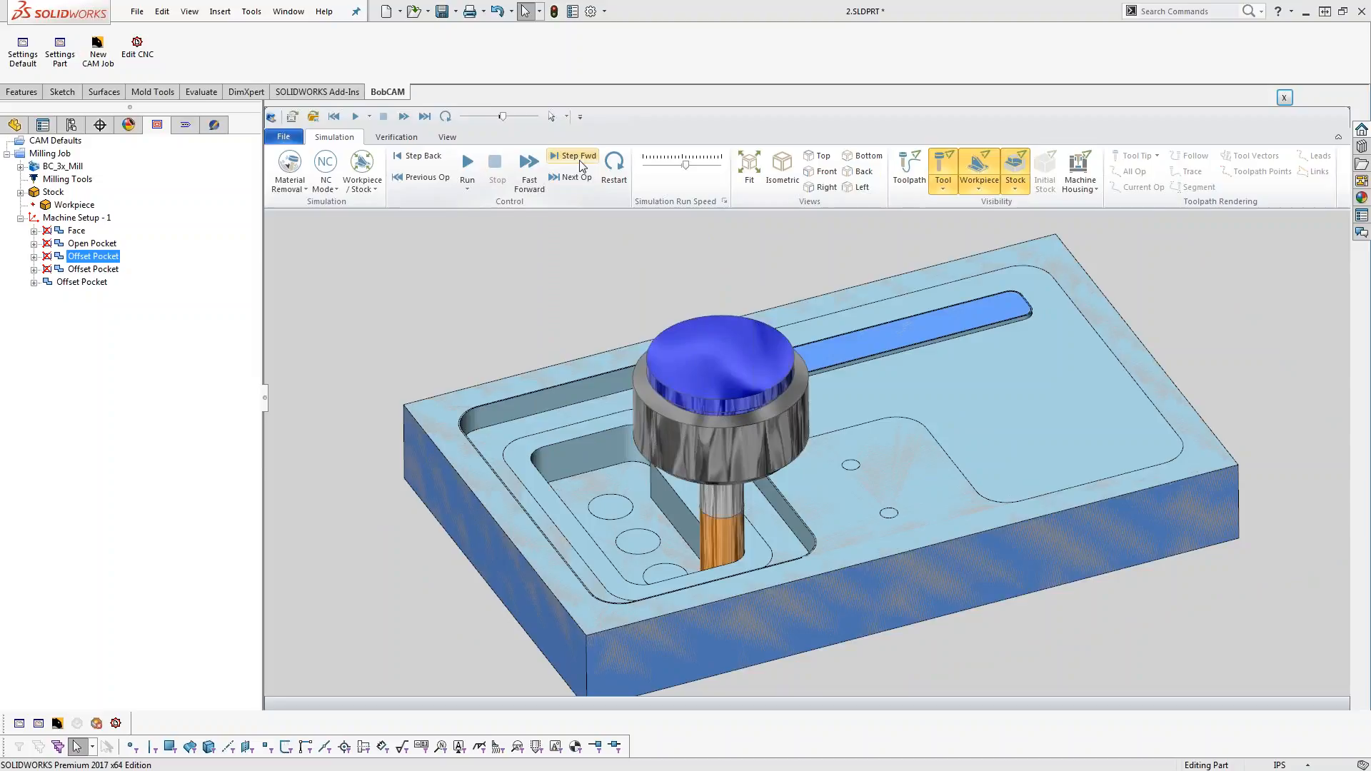
click(580, 163)
click(580, 163)
click(580, 163)
click(580, 163)
click(579, 163)
click(580, 163)
click(580, 163)
click(580, 163)
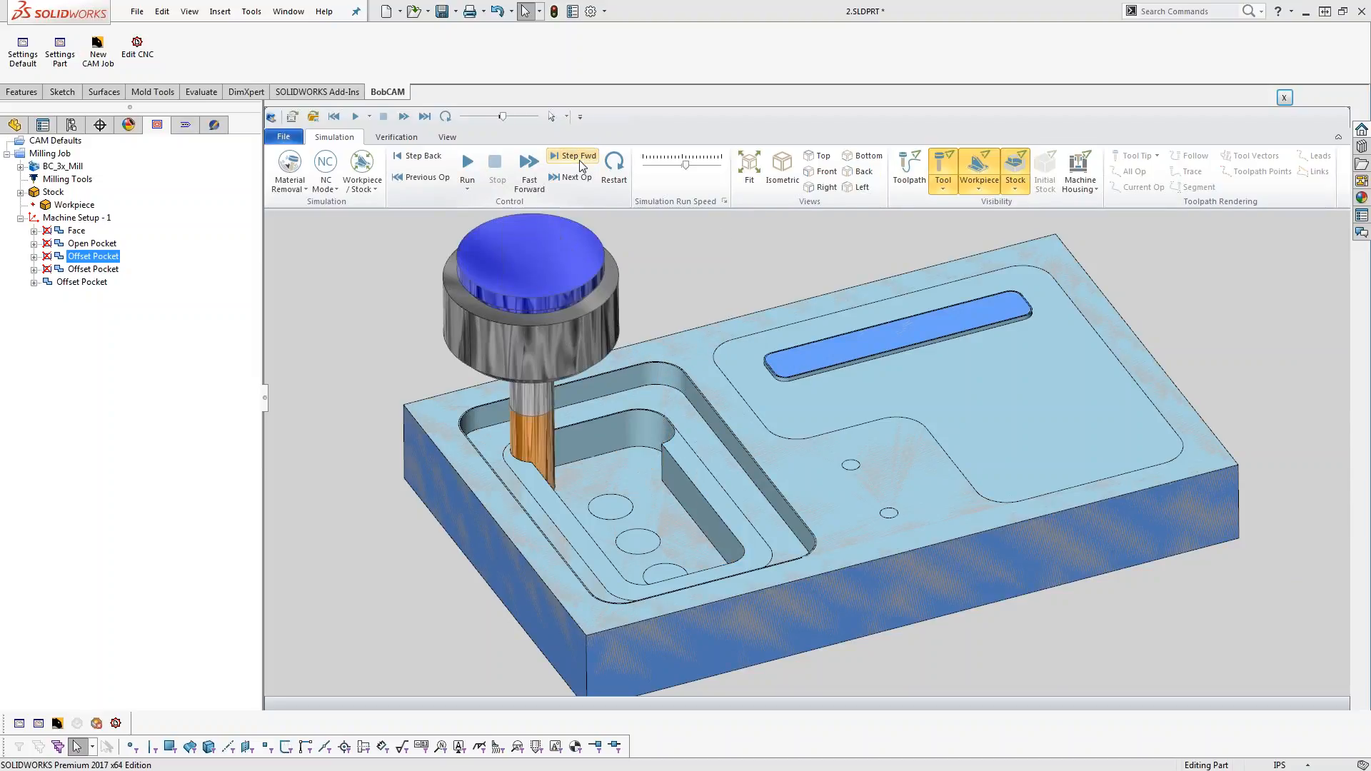
click(1284, 98)
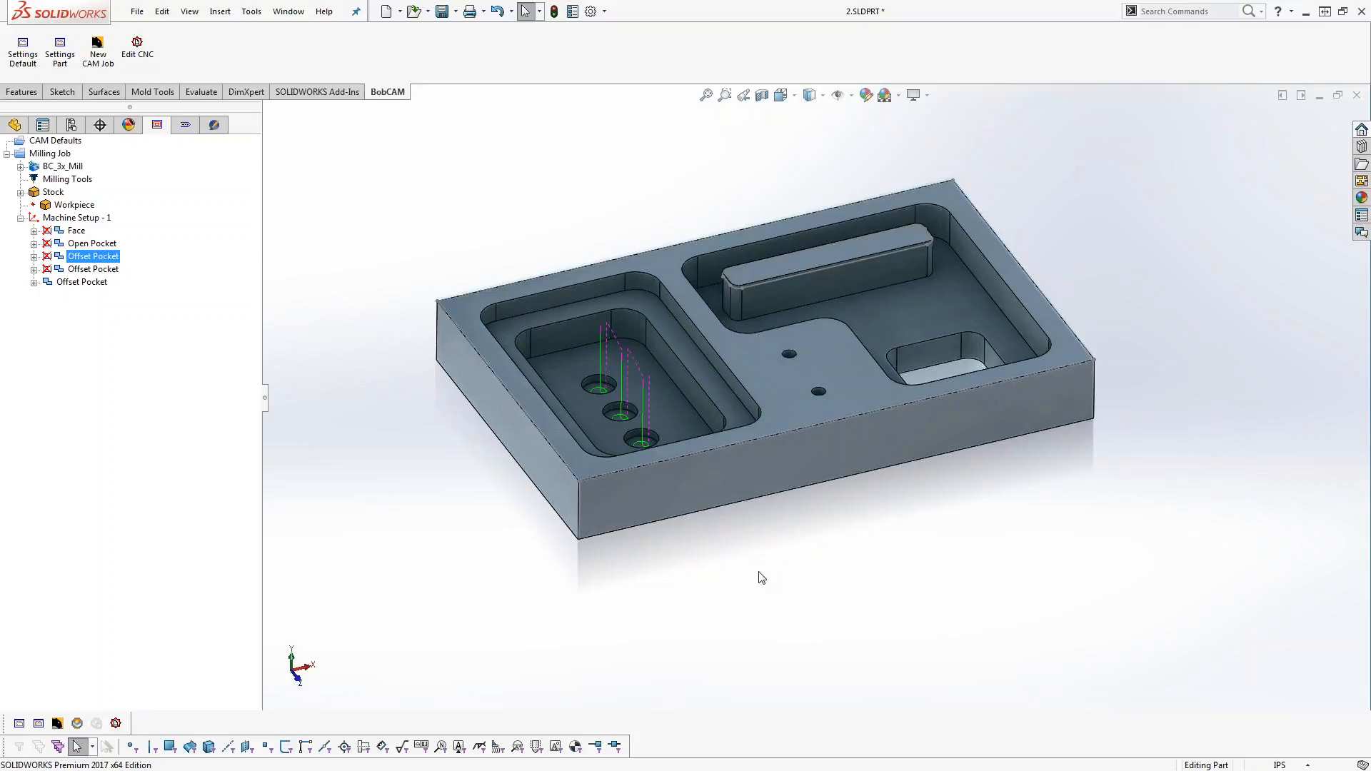
Expand the Face and Open Pocket features and display their Facing and Pocket toolpaths on the part
click(50, 218)
click(46, 244)
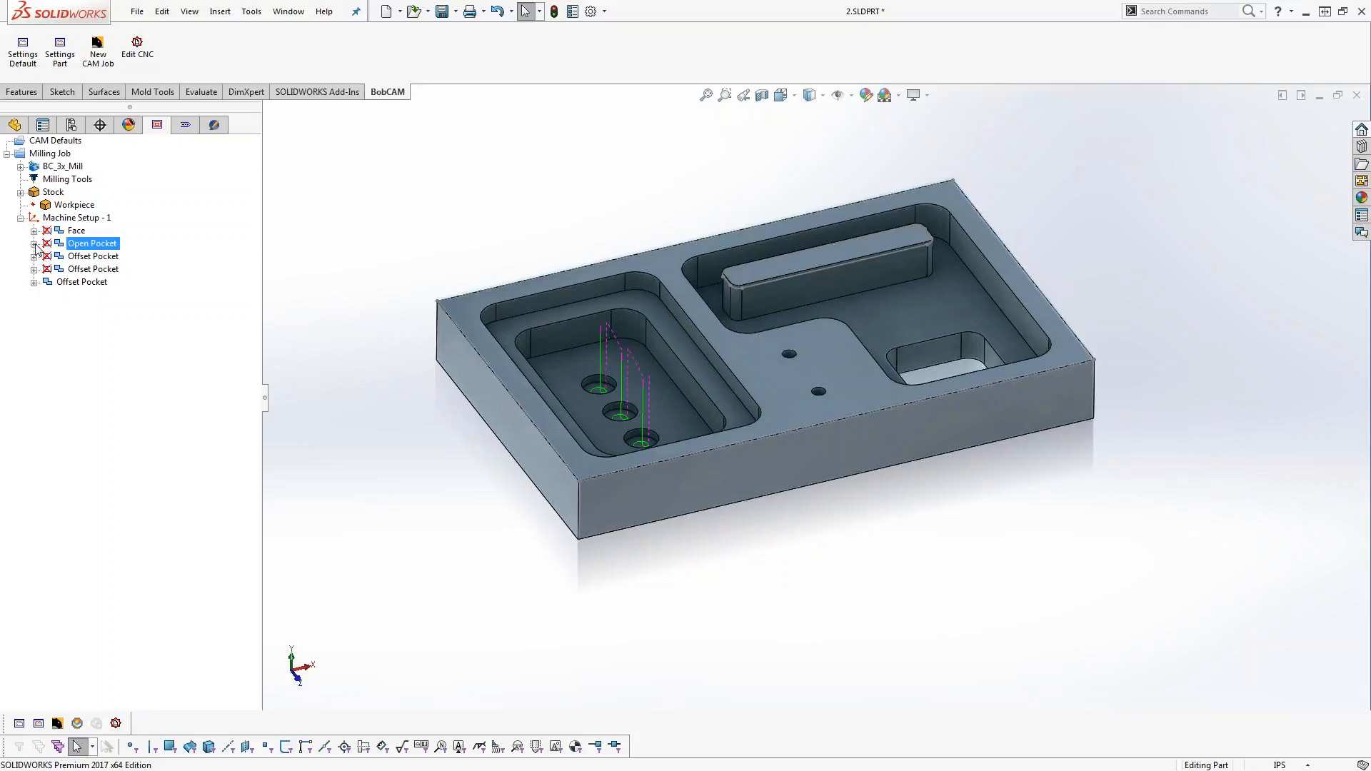
click(34, 244)
click(93, 282)
click(88, 256)
click(45, 245)
click(33, 231)
click(87, 271)
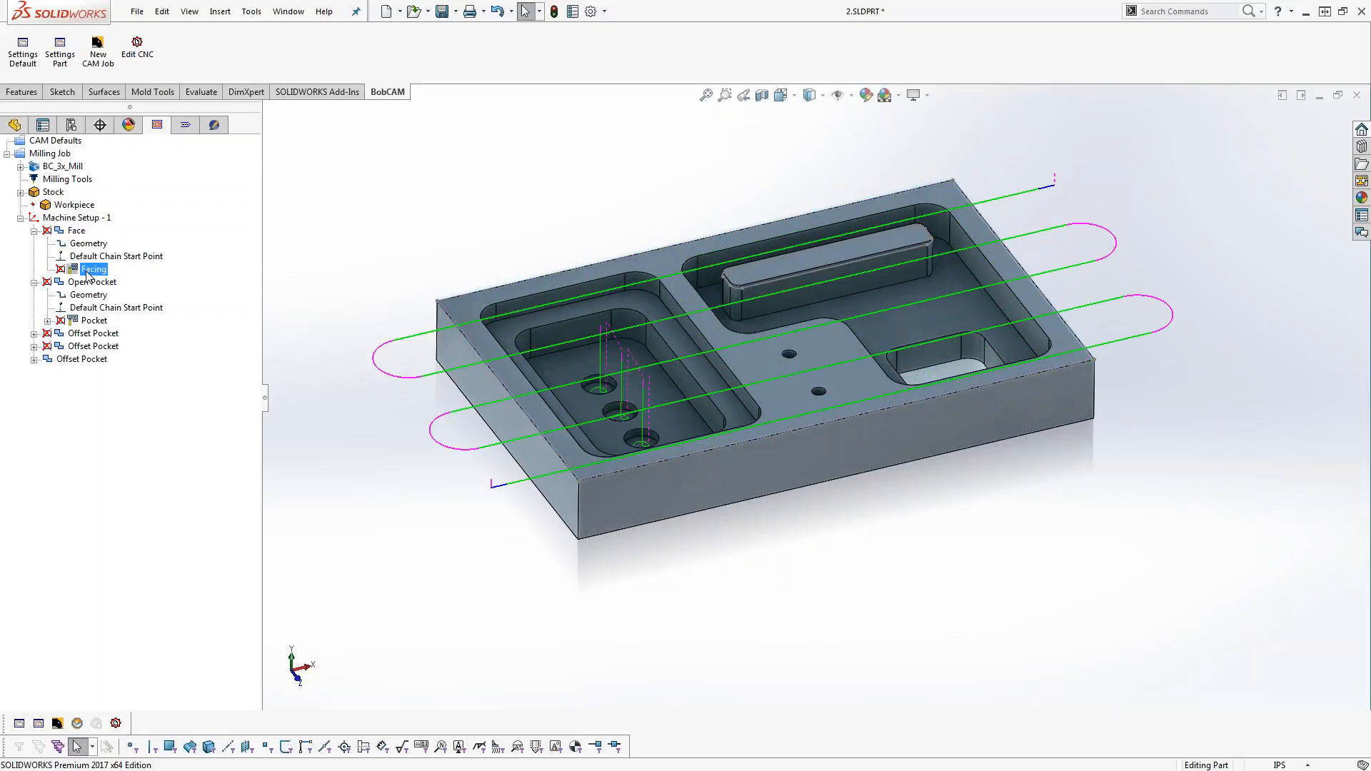
click(93, 321)
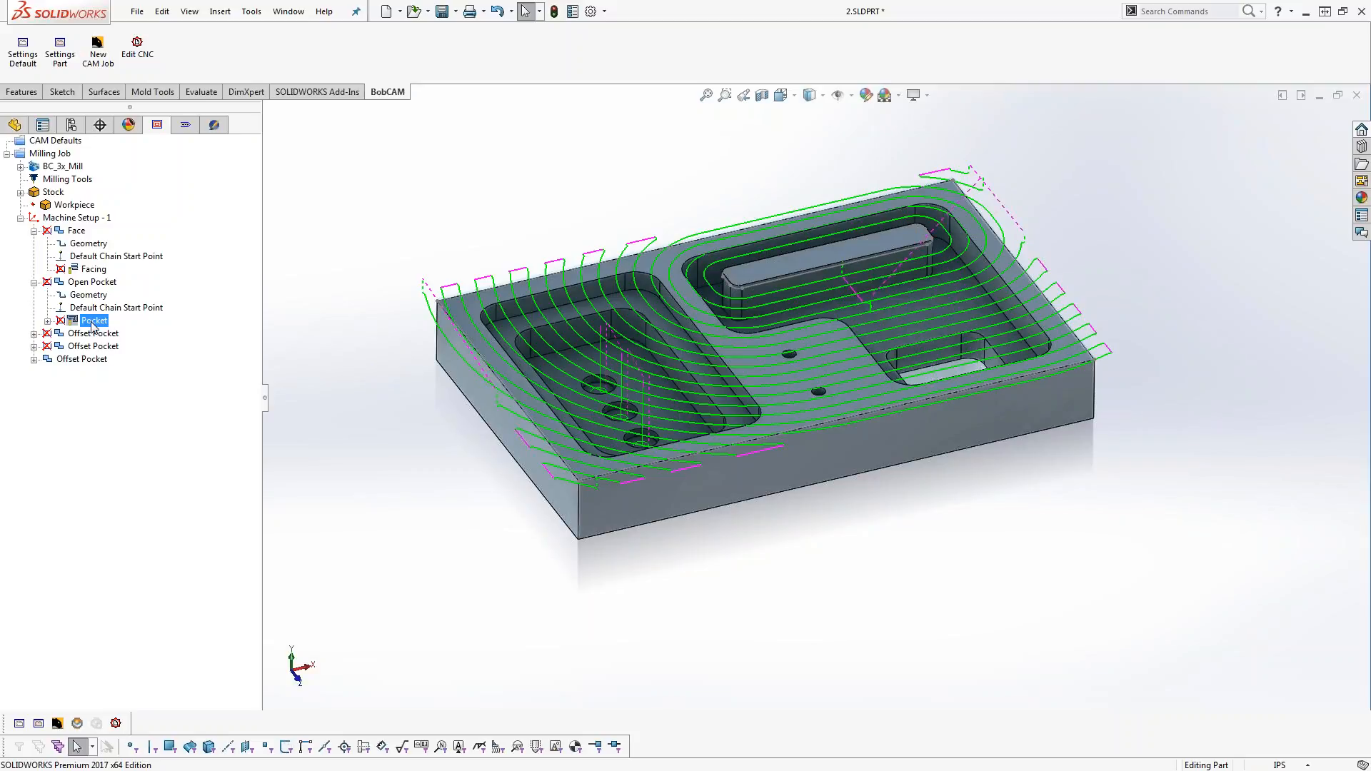
Expand the first Offset Pocket feature and display its Pocket toolpath on the part
click(90, 282)
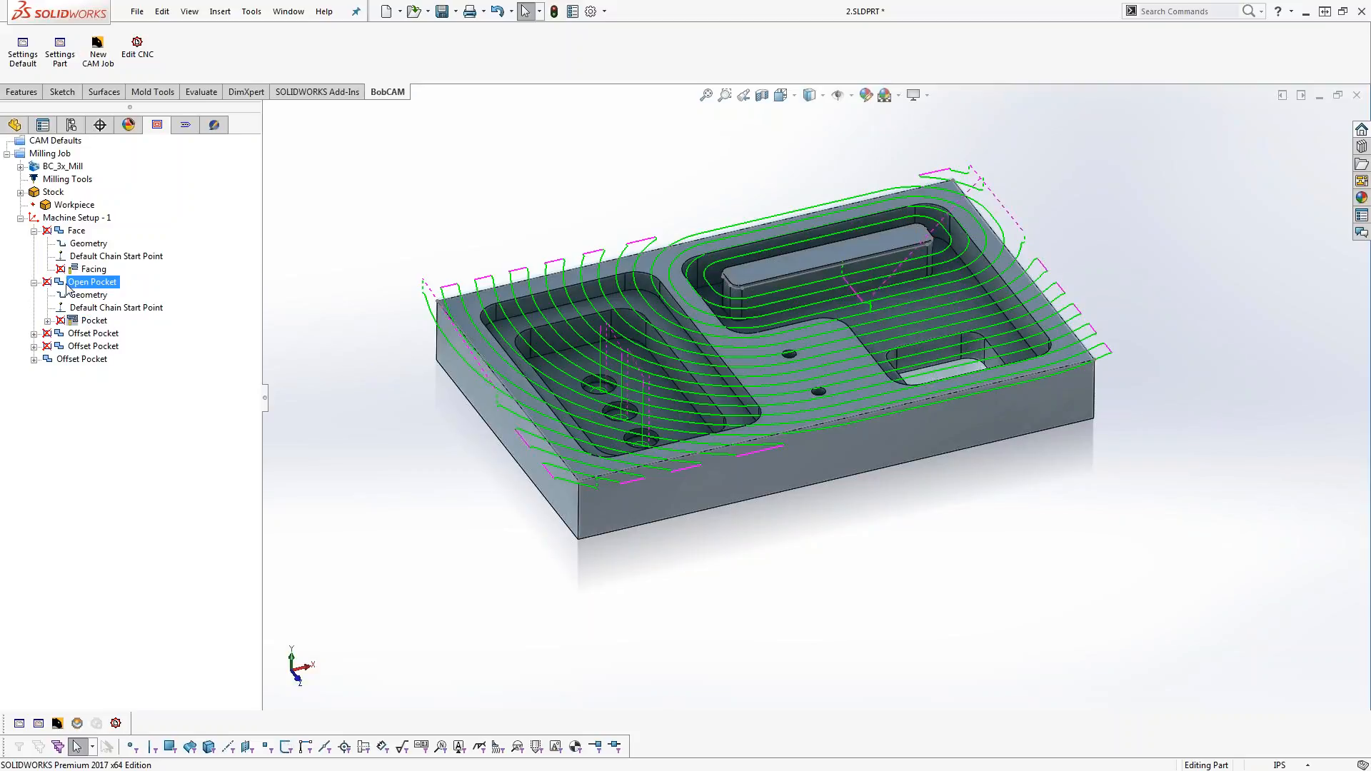
click(34, 334)
click(95, 372)
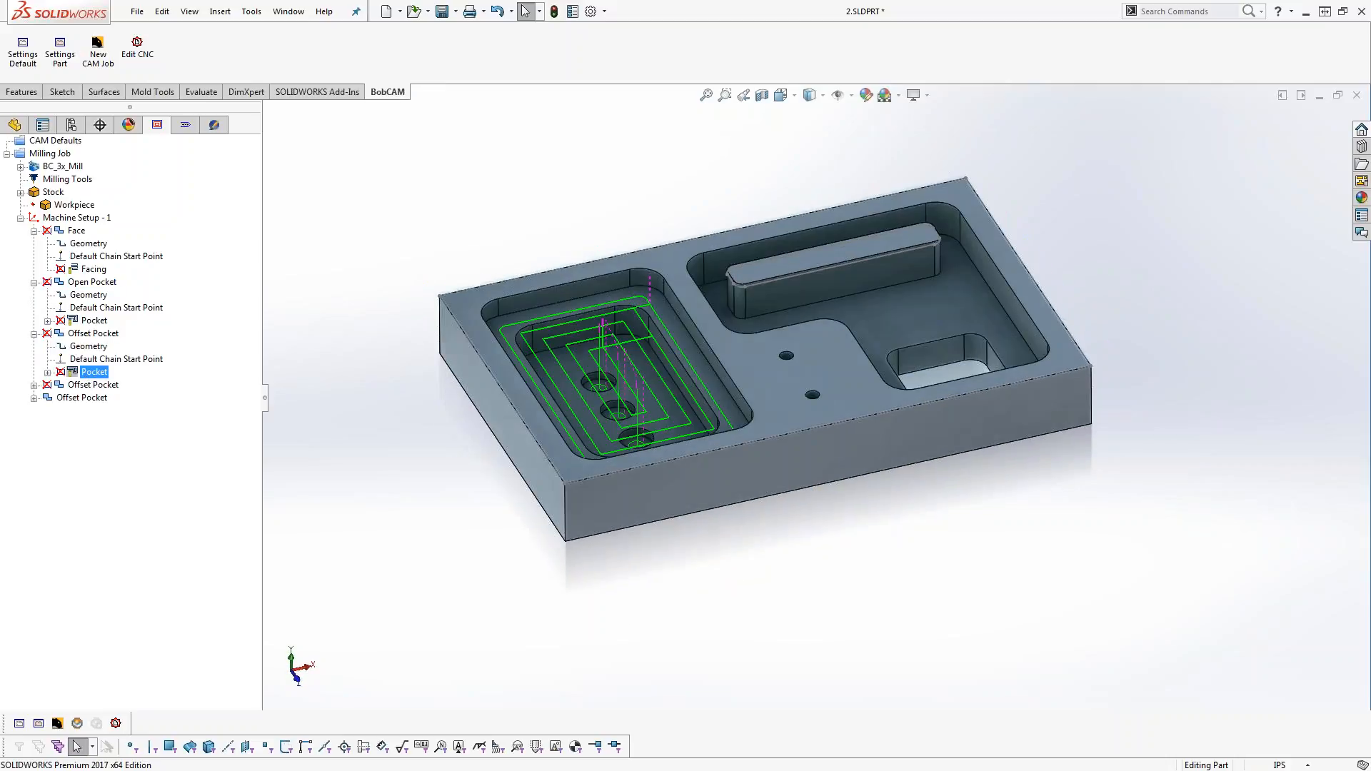
Blank the toolpath of the last Offset Pocket feature, which machines the three round holes
mouse_move(625, 530)
middle_down()
mouse_move(713, 509)
mouse_move(759, 514)
mouse_move(620, 506)
middle_up()
right_click(91, 398)
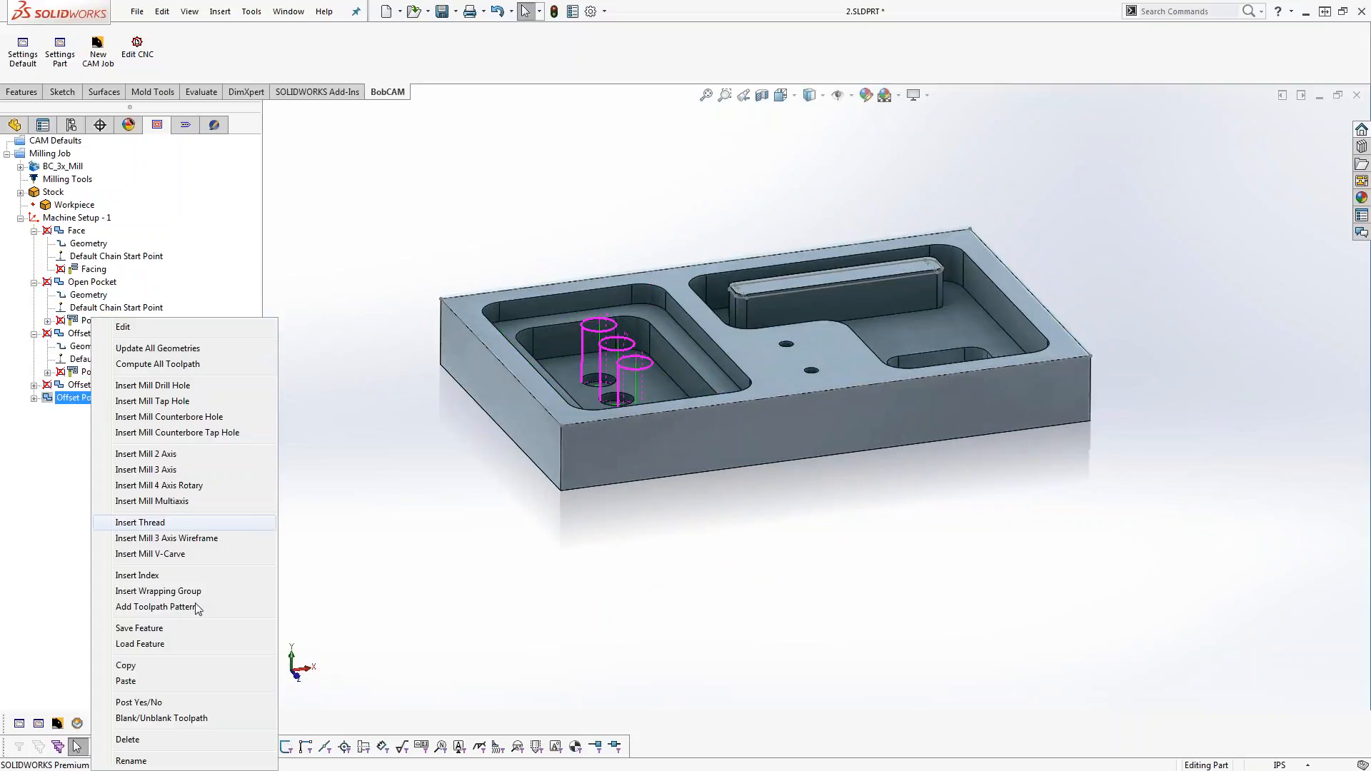
click(173, 723)
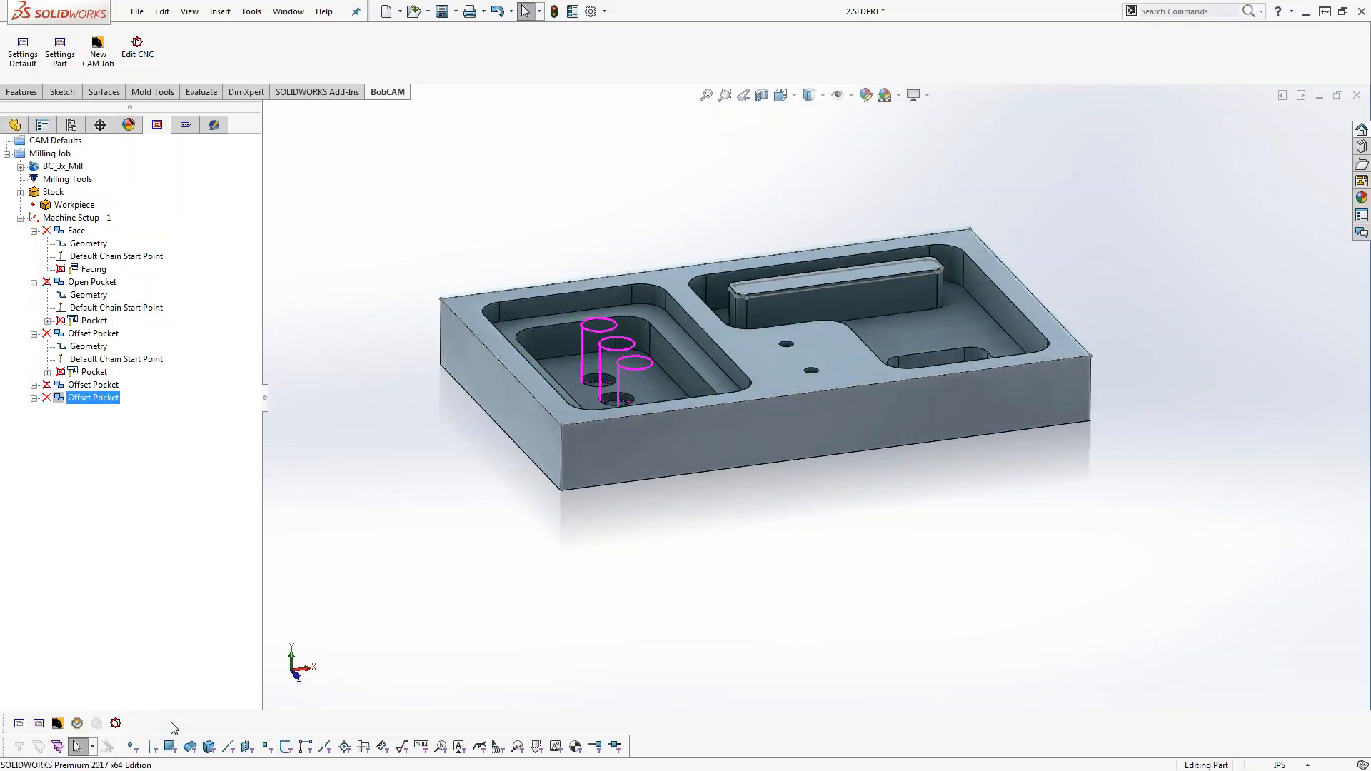
Edit the first Offset Pocket feature to use a Spiral material entry with a radius of .125, and compute its toolpath
click(95, 372)
middle_drag(731, 444, 733, 471)
right_click(99, 334)
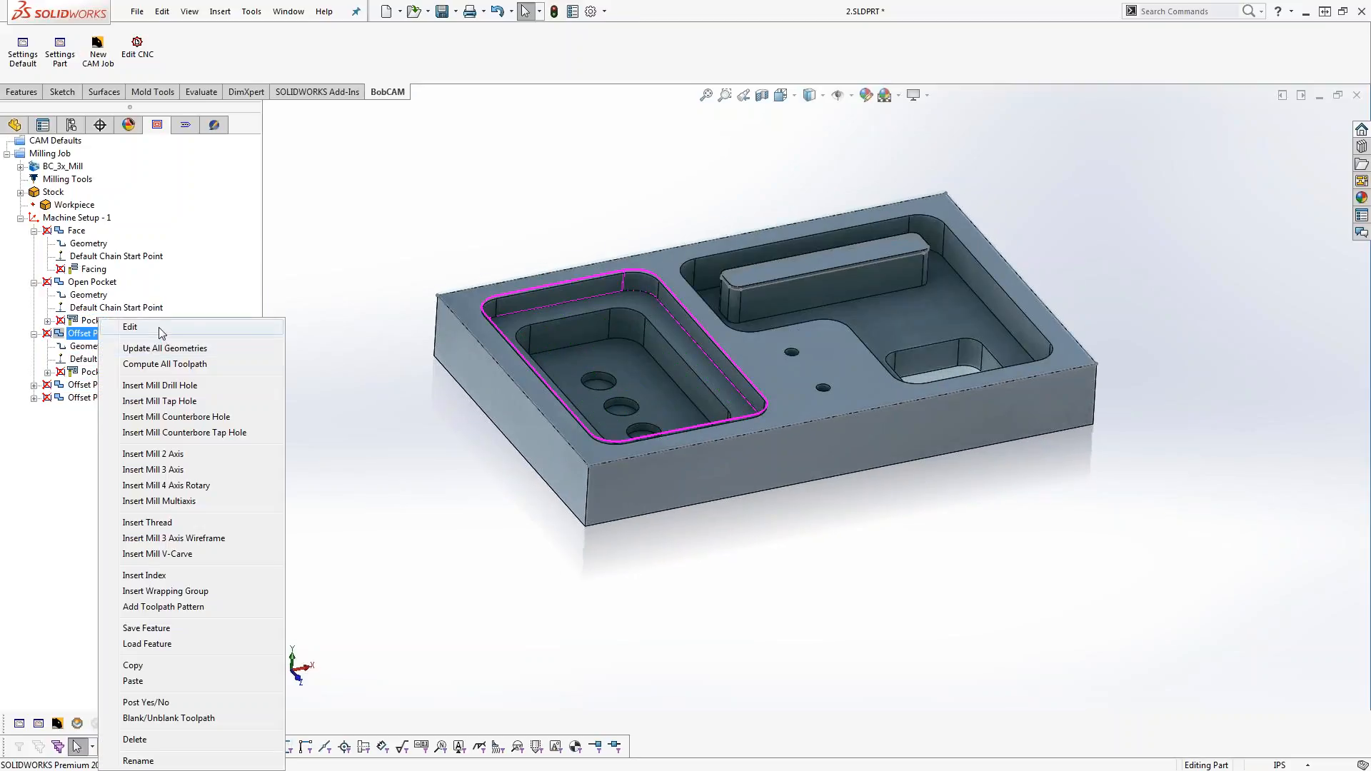
click(121, 330)
click(444, 282)
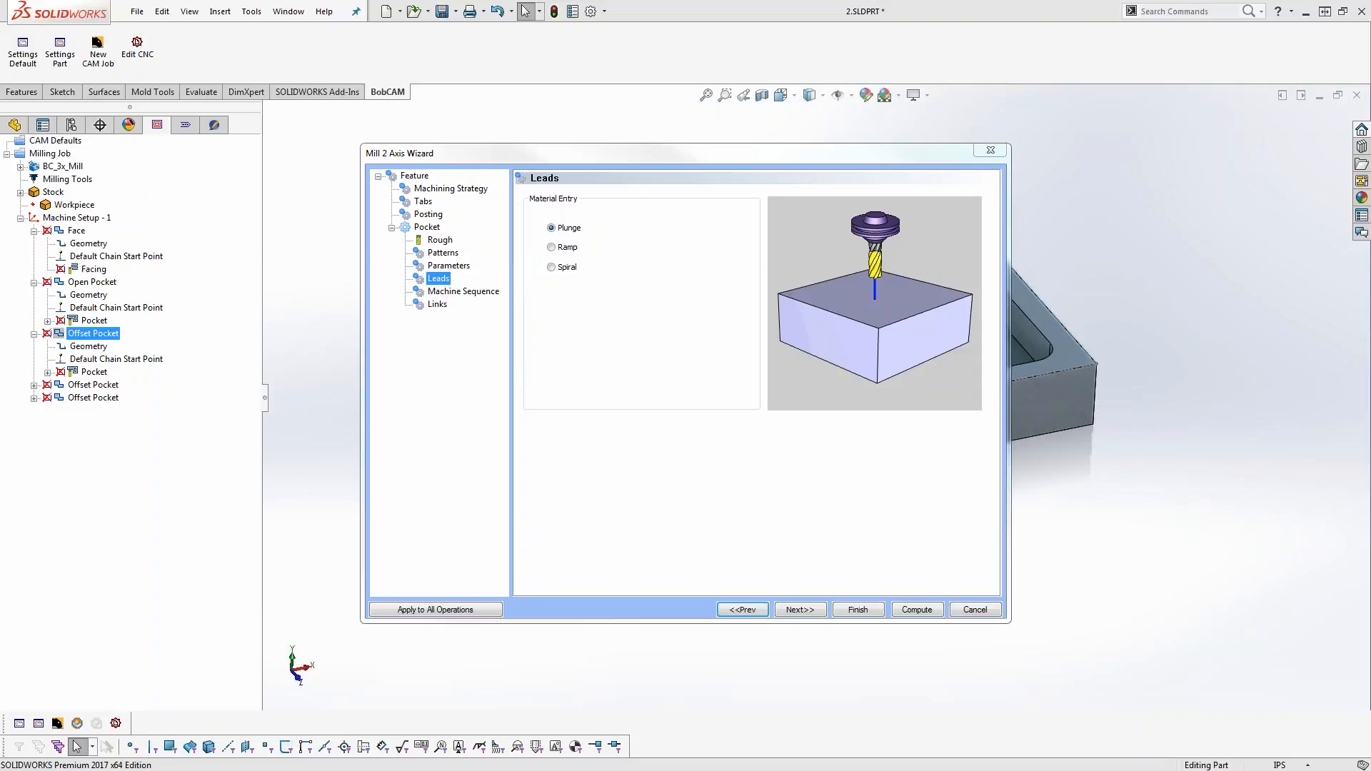
click(552, 247)
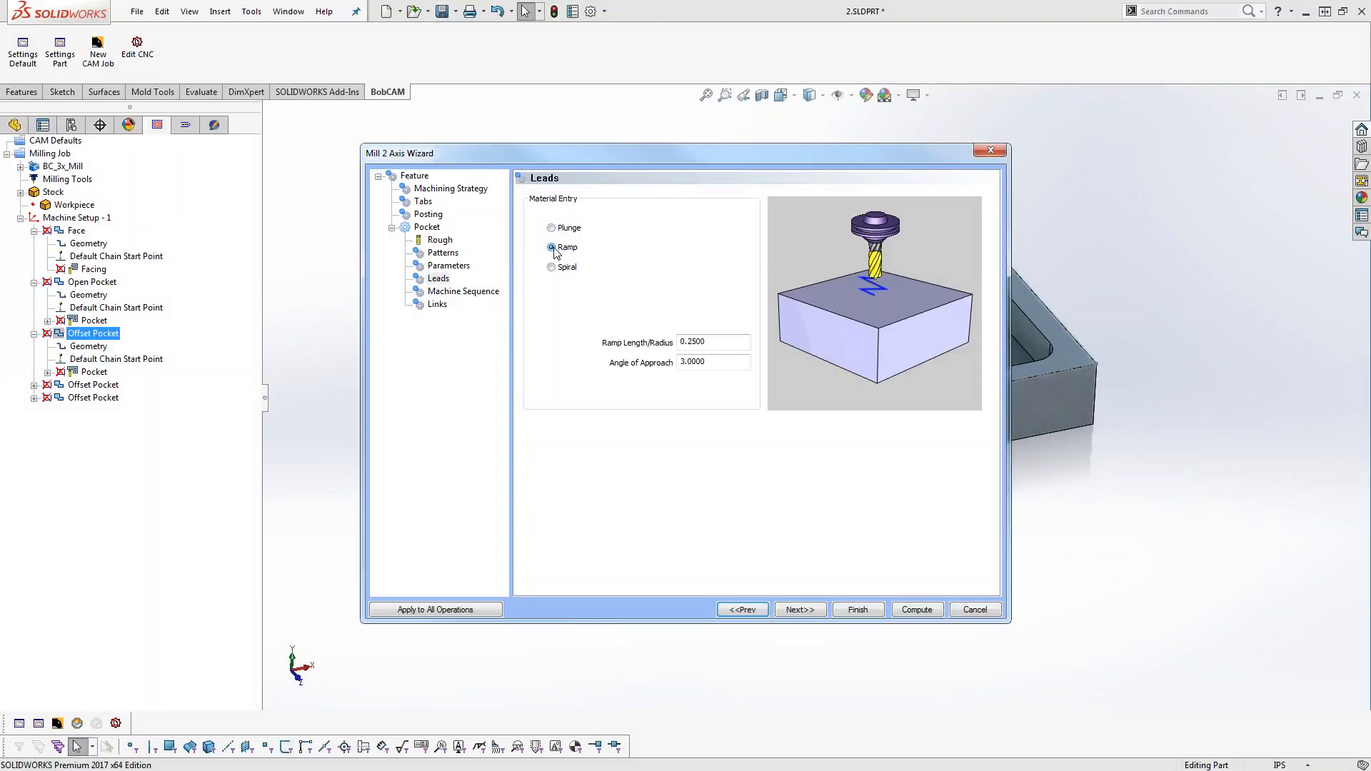
click(551, 267)
double_click(703, 342)
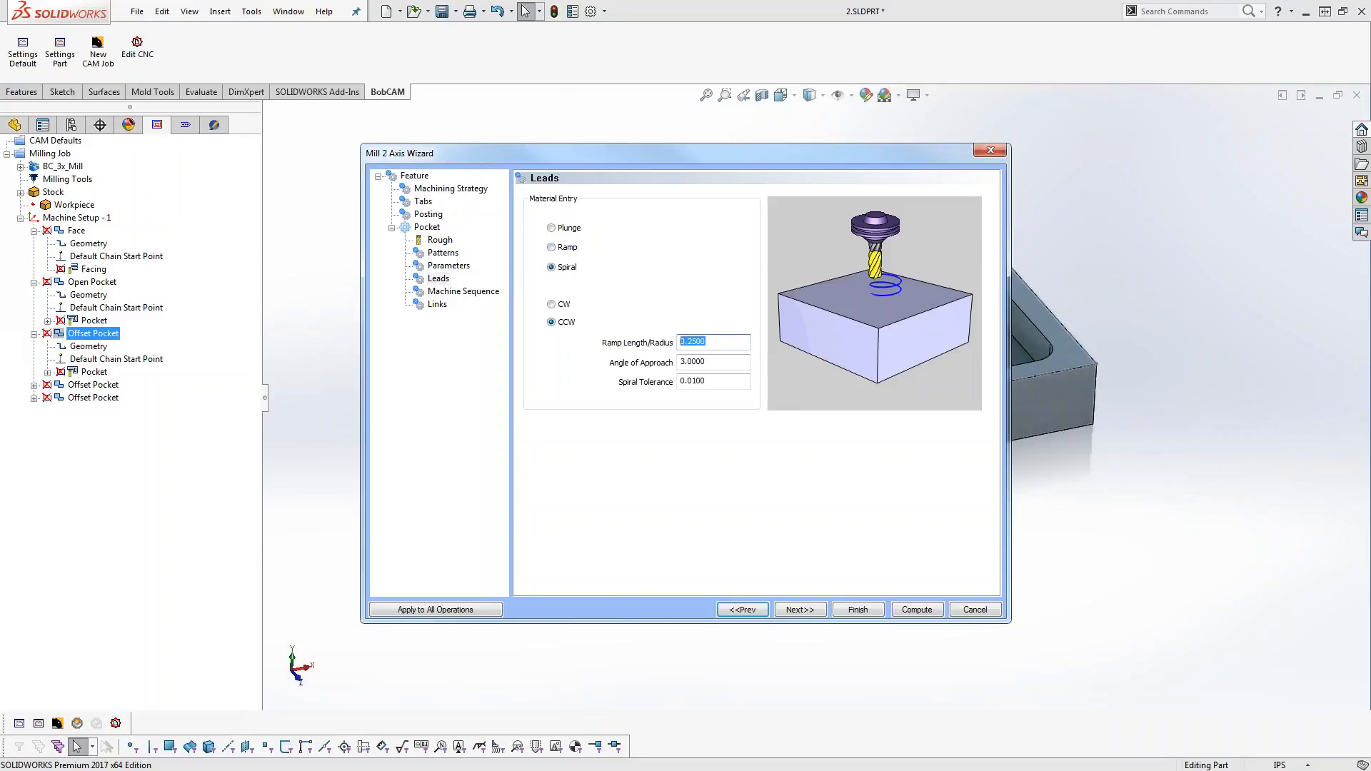
text(.125)
click(911, 607)
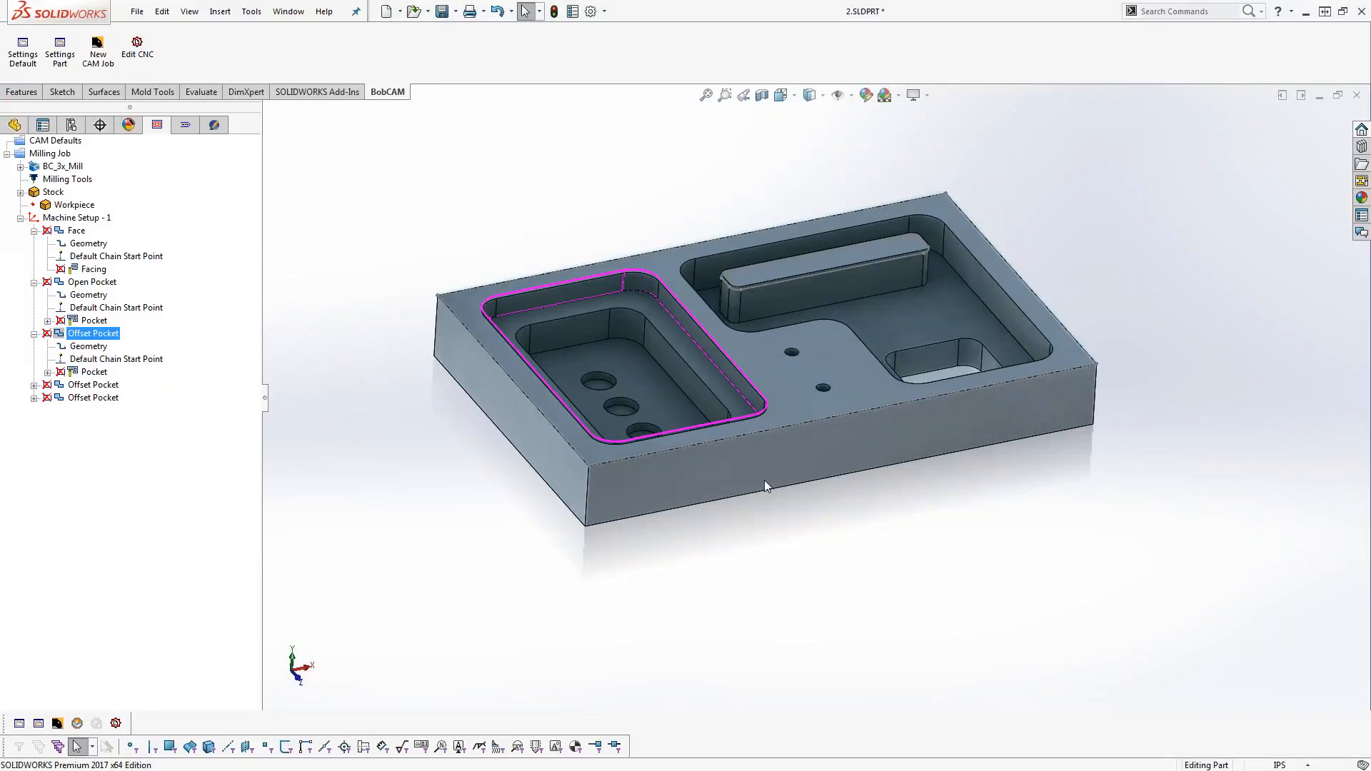
Inspect the first Offset Pocket's recomputed toolpath and the toolpath of the second Offset Pocket
click(92, 372)
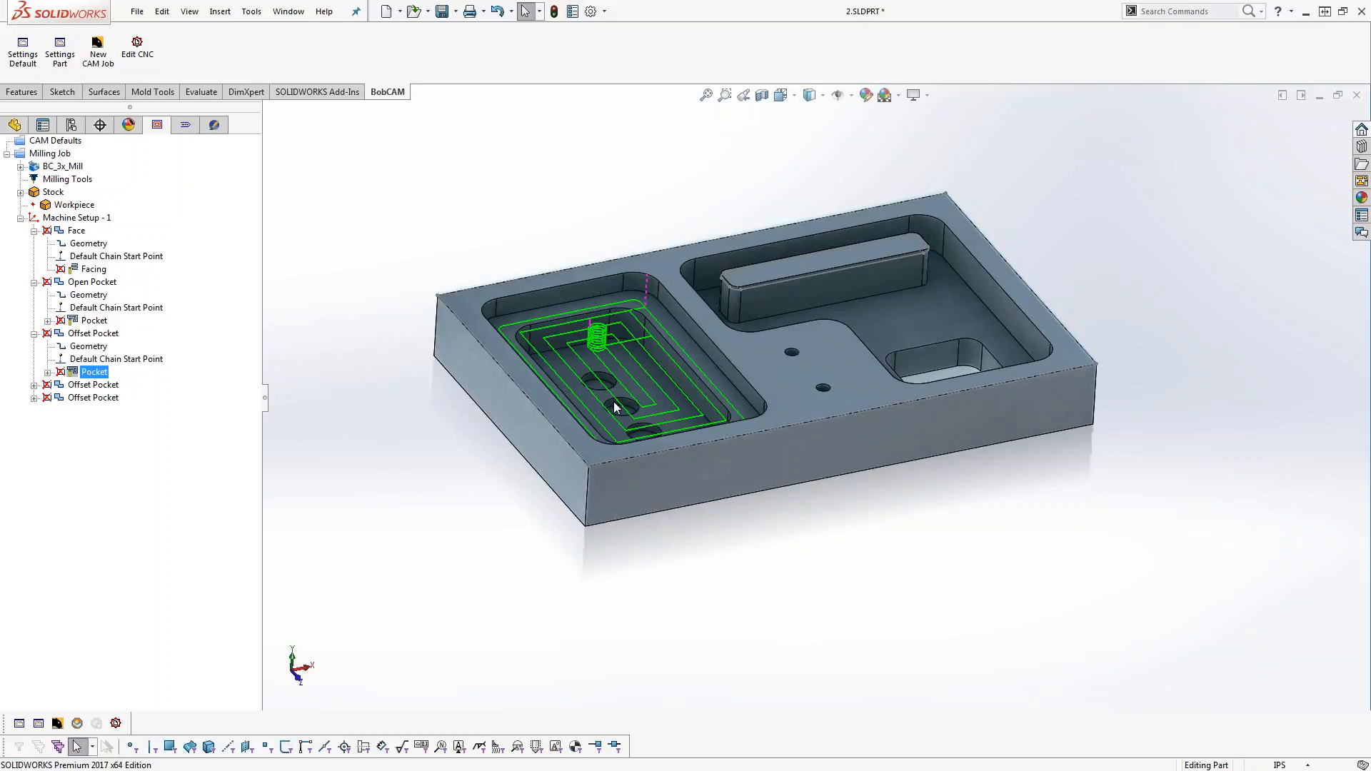
click(57, 385)
click(33, 385)
click(91, 424)
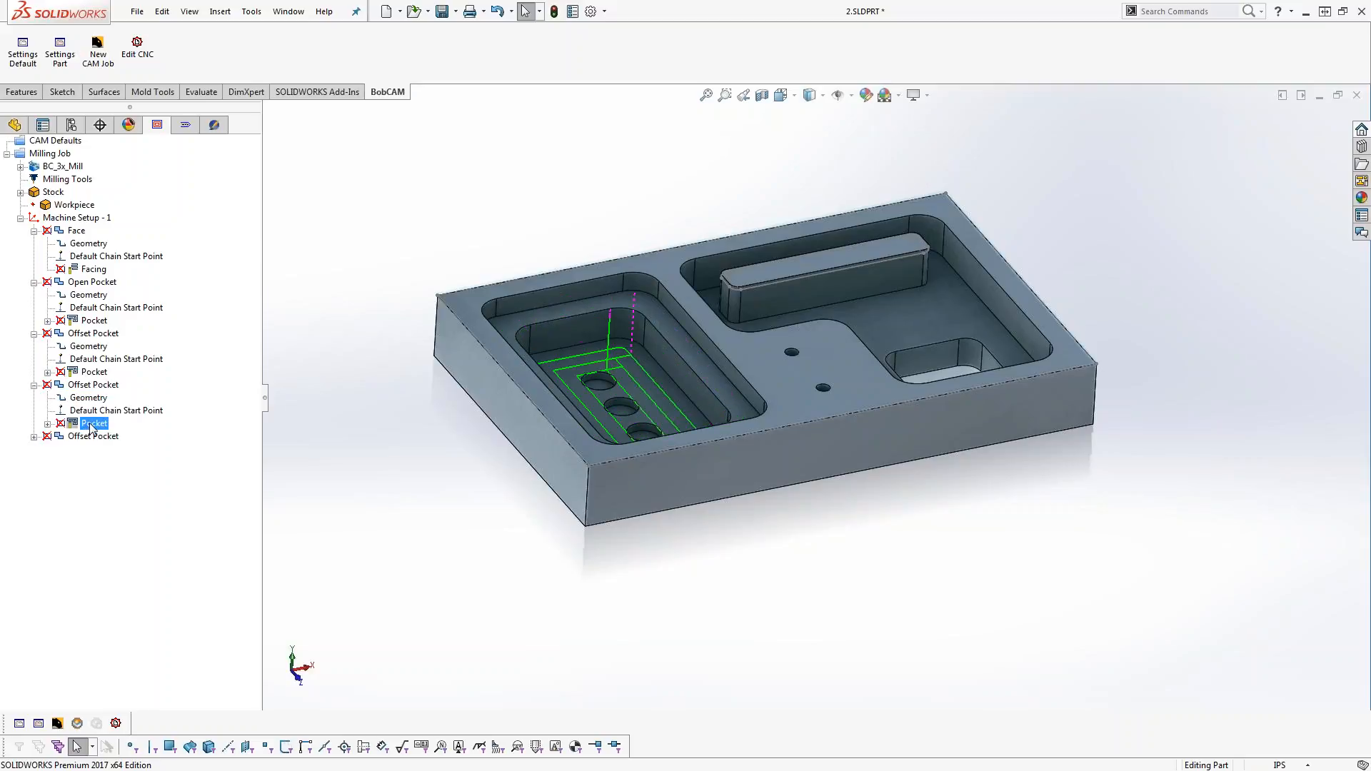
middle_drag(707, 464, 682, 409)
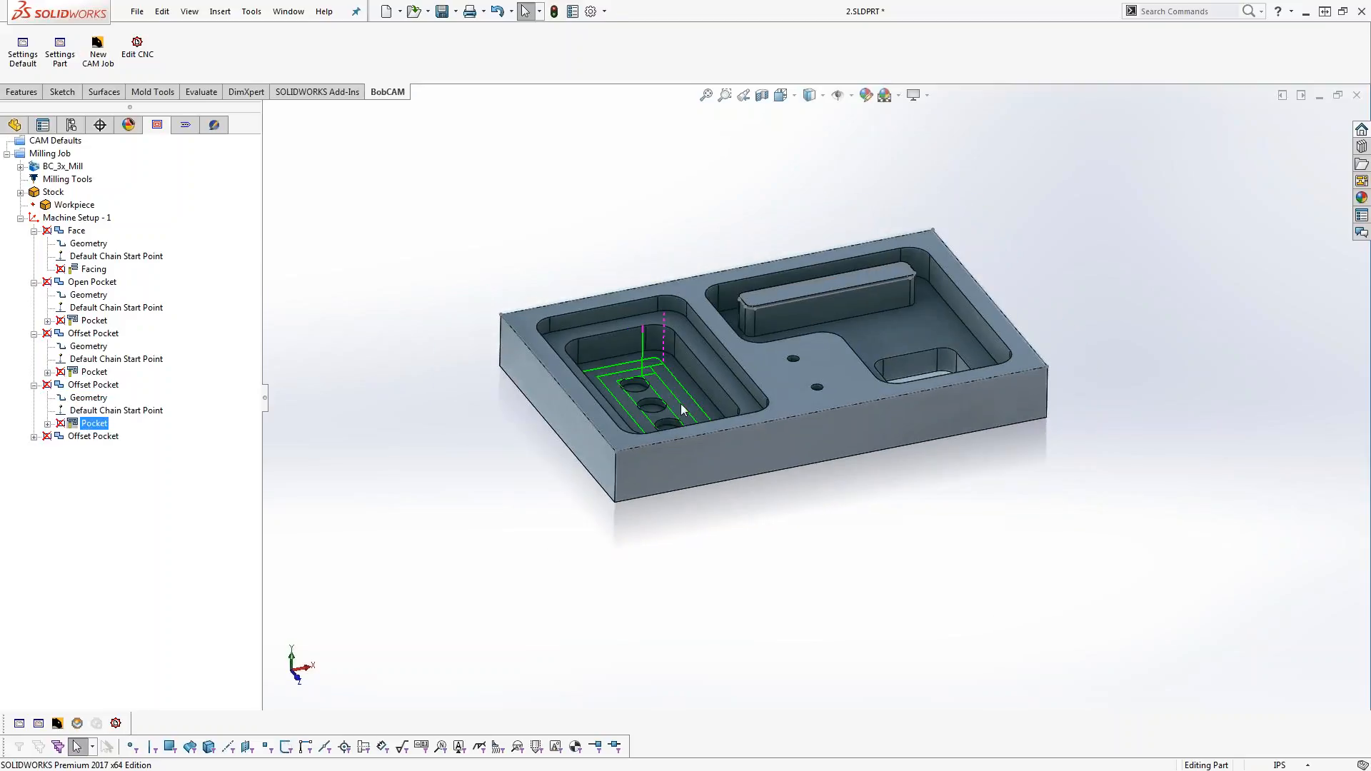
scroll(682, 409, down, 3)
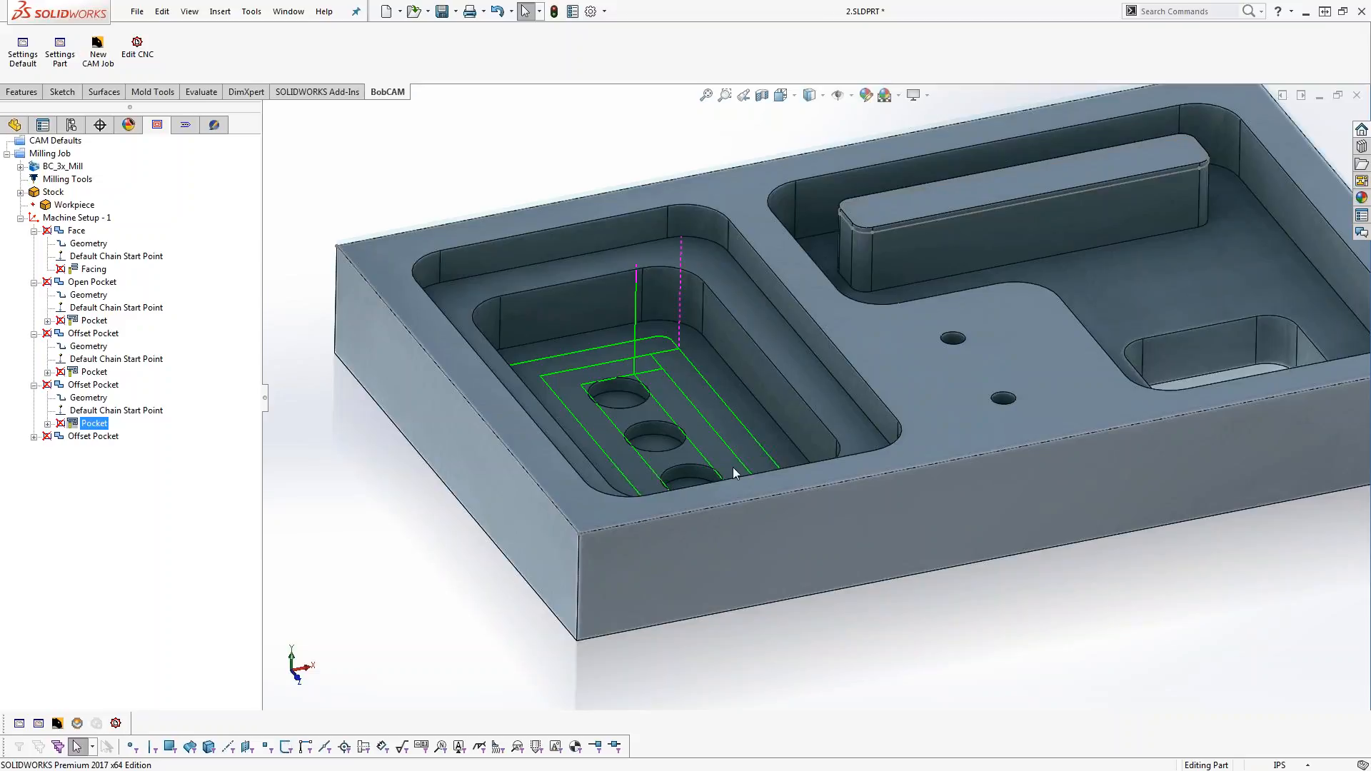
Edit the second Offset Pocket to cut in Multiple Steps with Even Depths and a depth of cut of .25
right_click(100, 386)
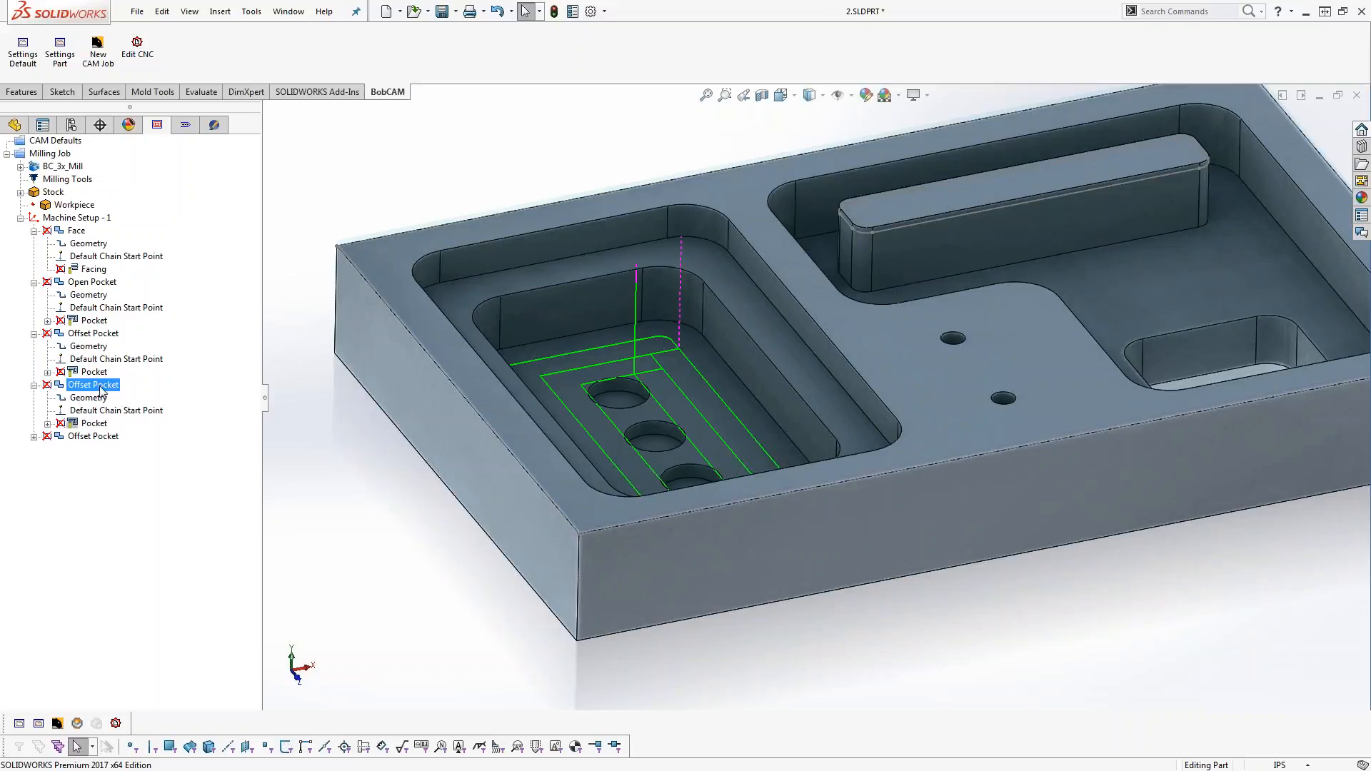
click(132, 328)
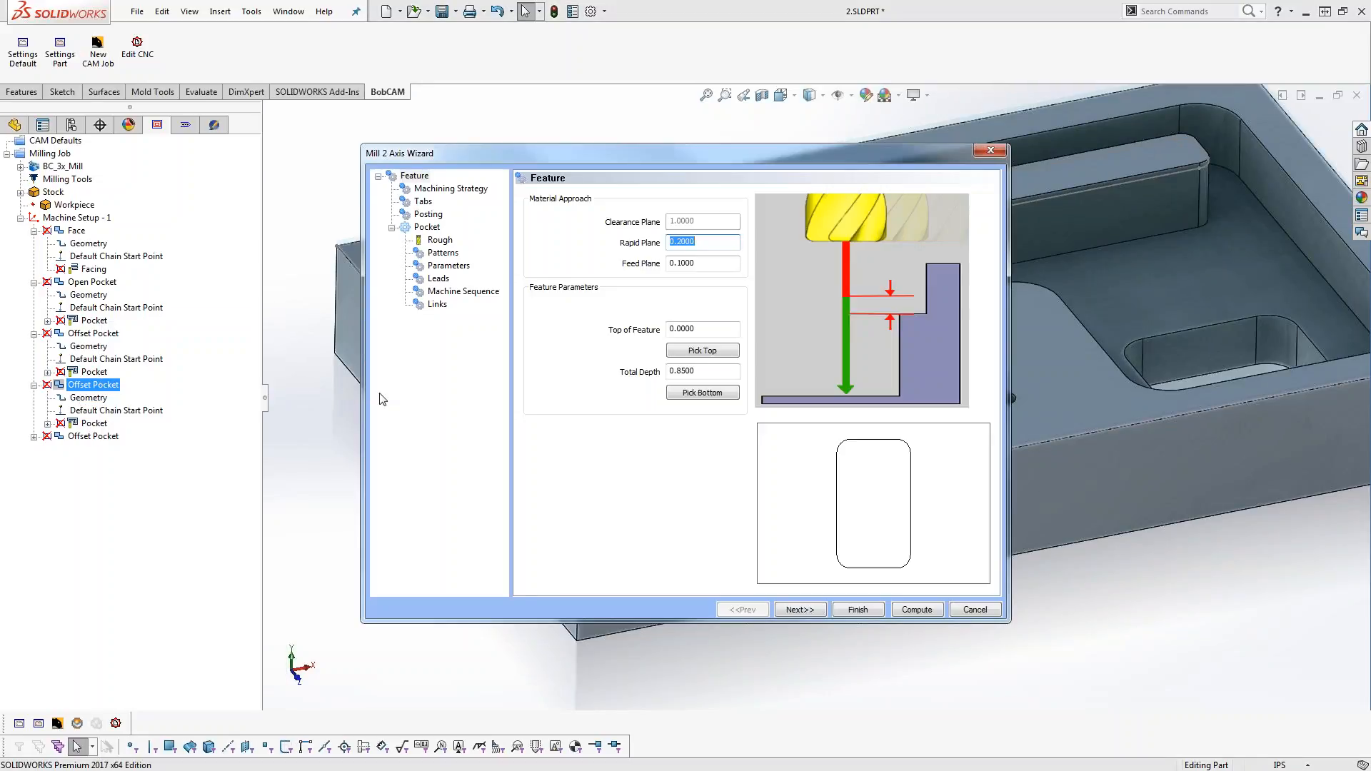
click(449, 266)
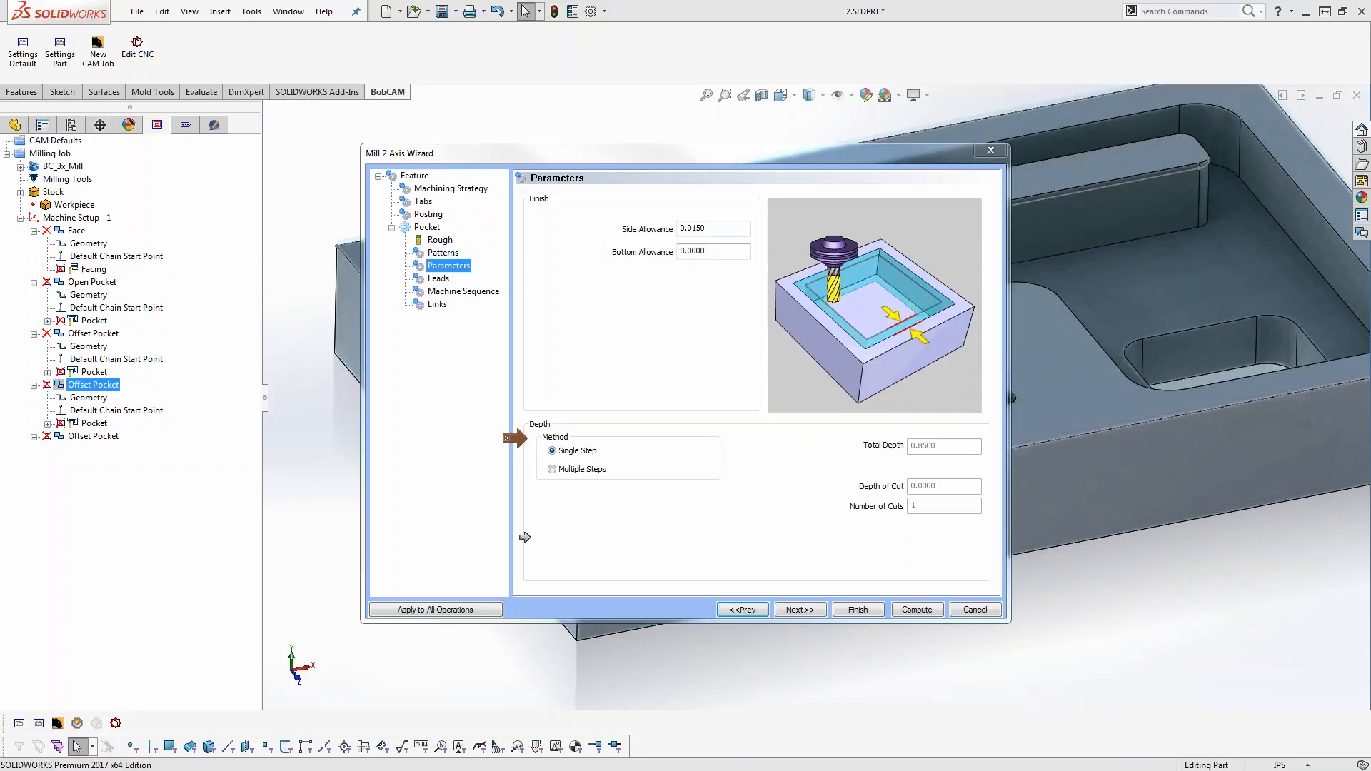
click(553, 470)
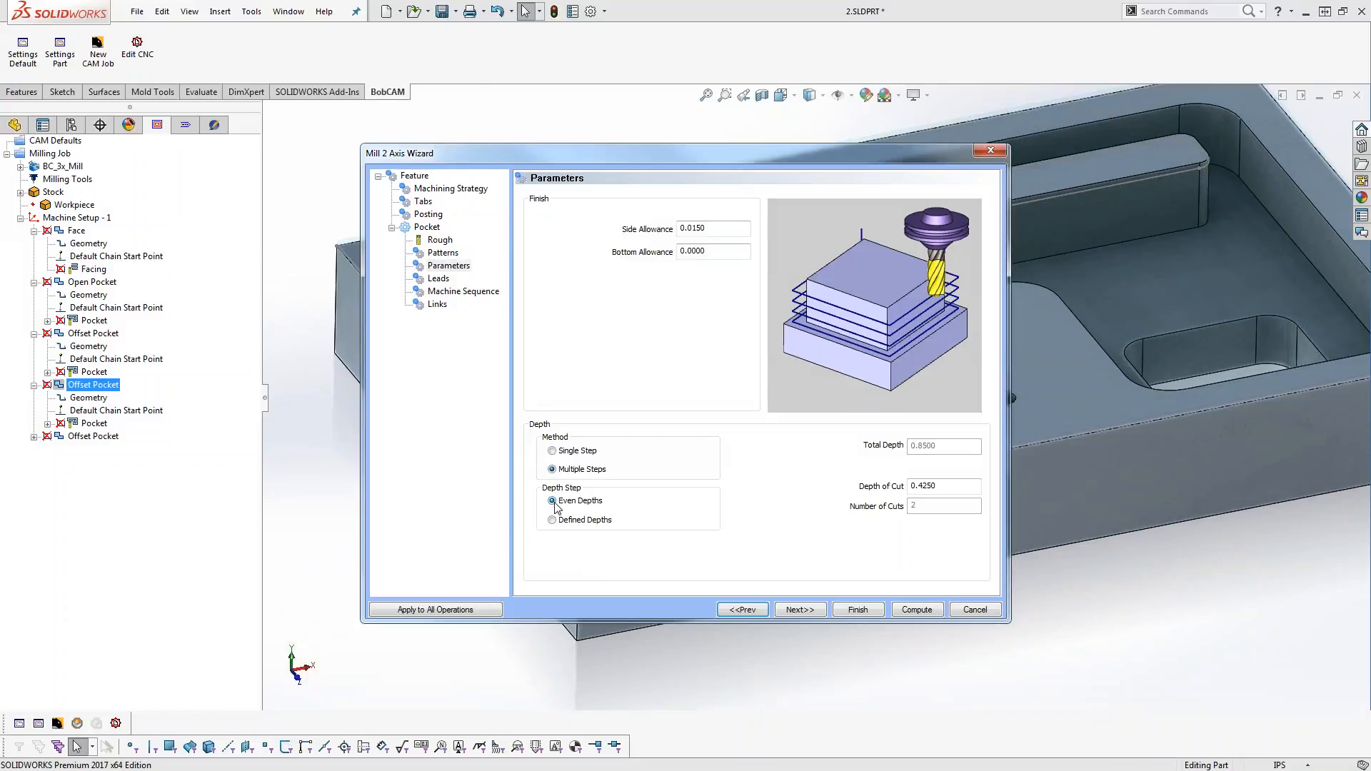
click(552, 521)
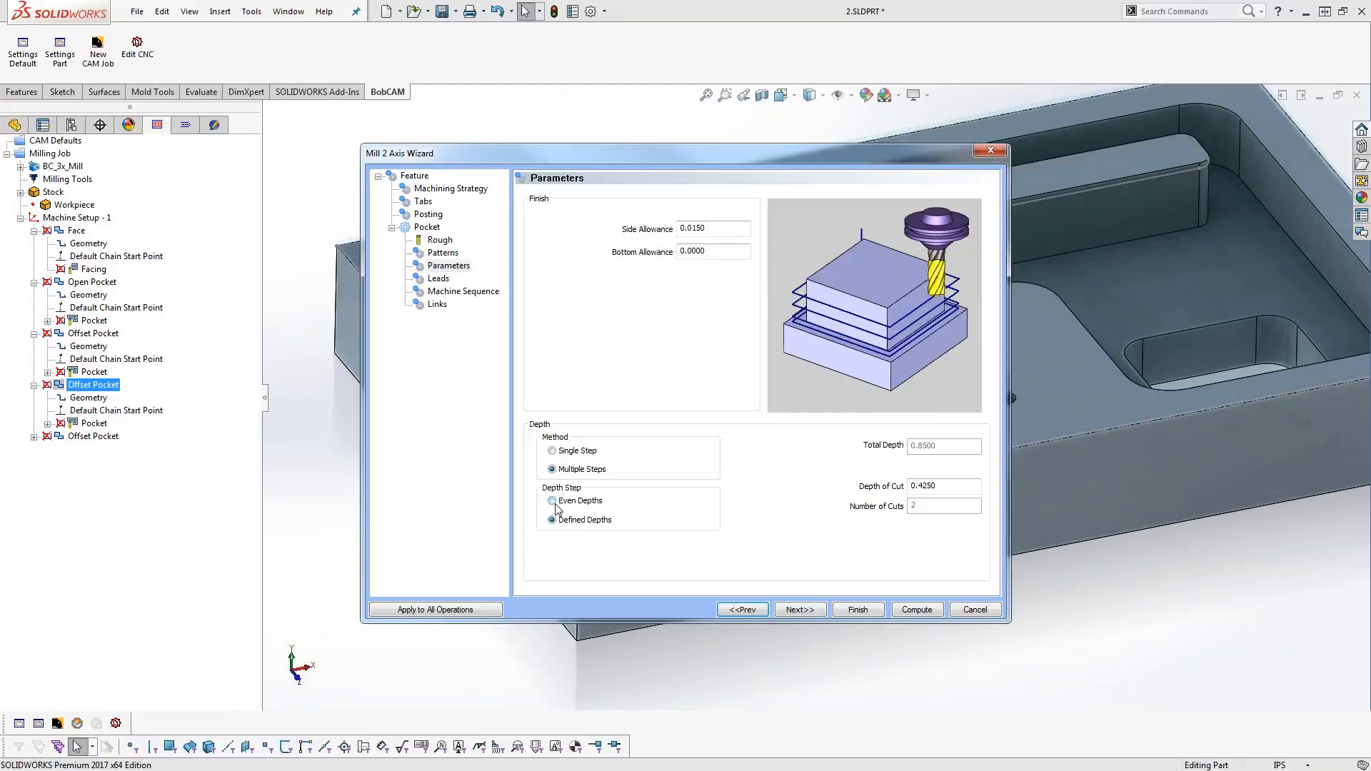
click(552, 502)
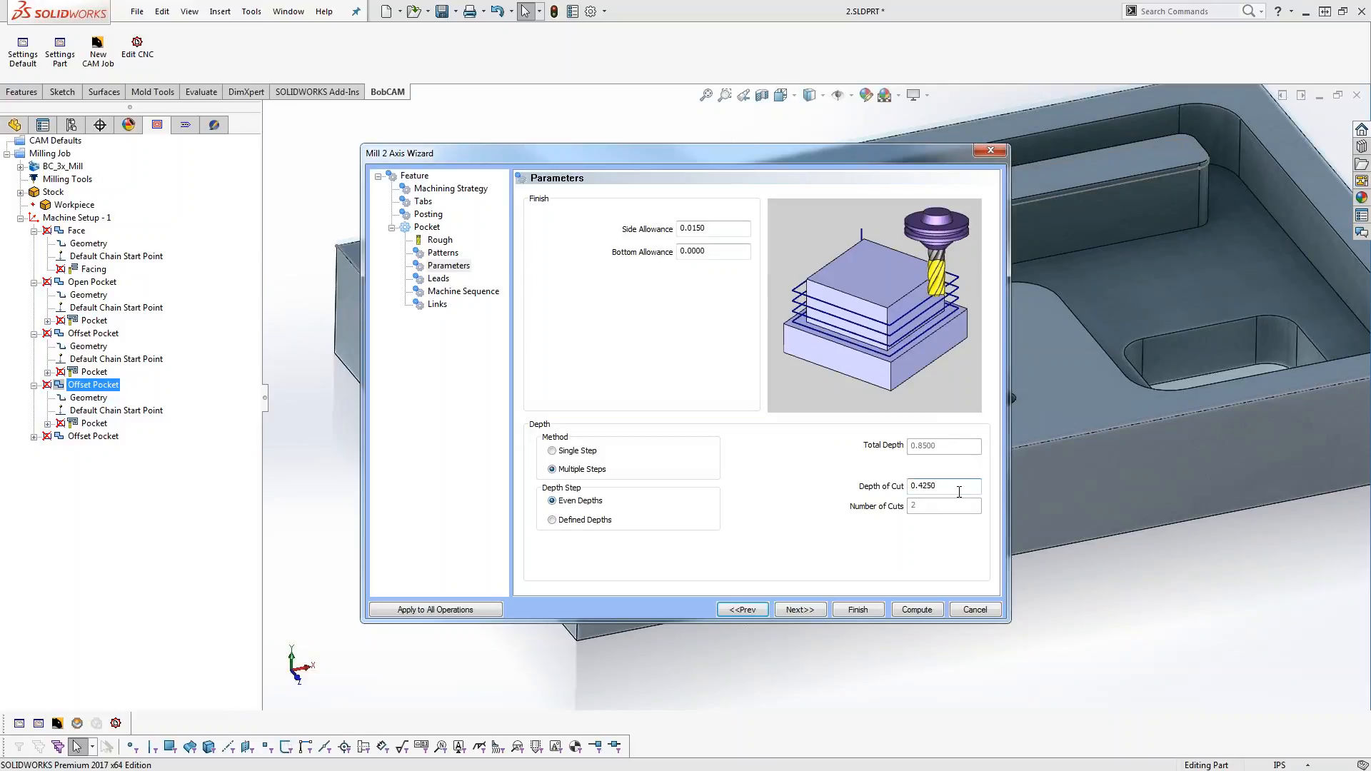
drag(902, 491, 811, 491)
text(.25)
key(Tab)
Switch the depth step to Defined Depths and set the depth of cut to 0.6 (.85-.25)
drag(918, 486, 944, 486)
click(564, 521)
drag(941, 486, 906, 486)
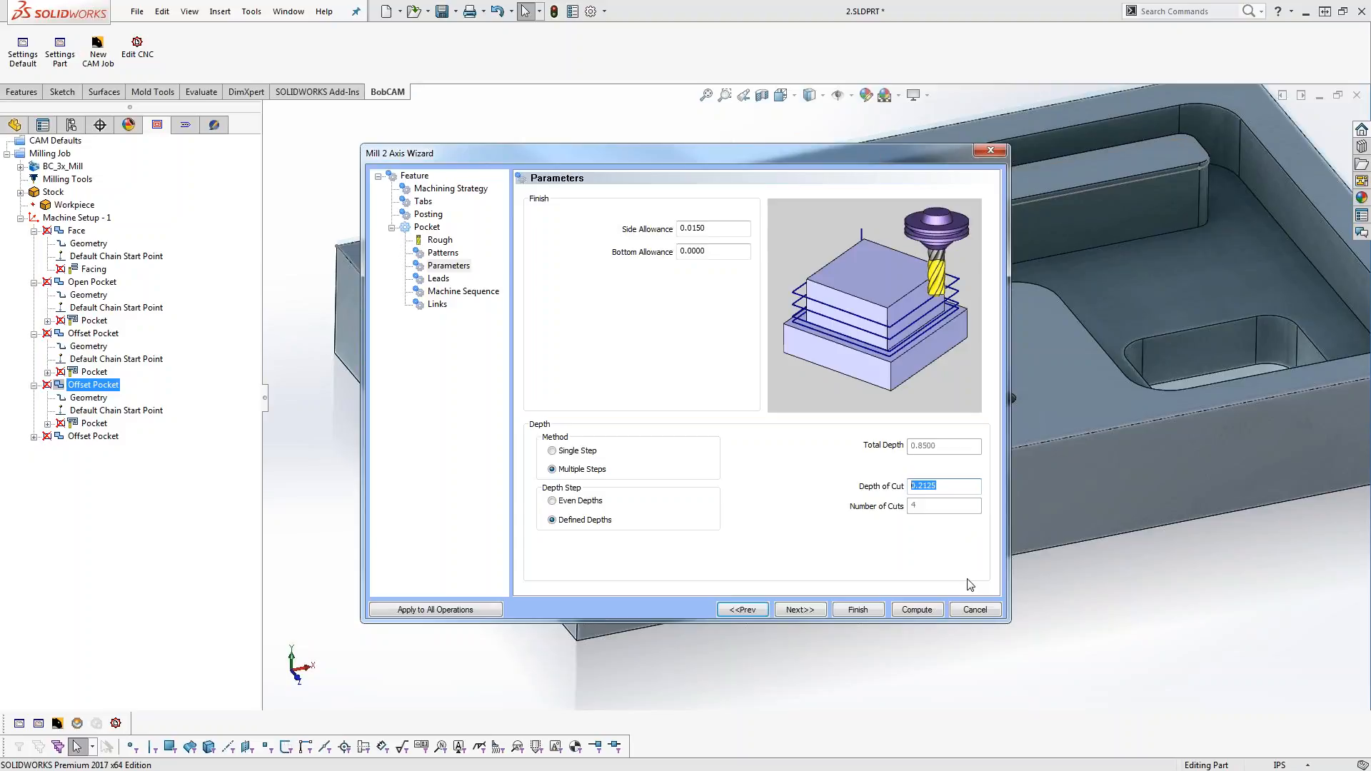
text(.85)
text(-.25)
key(Return)
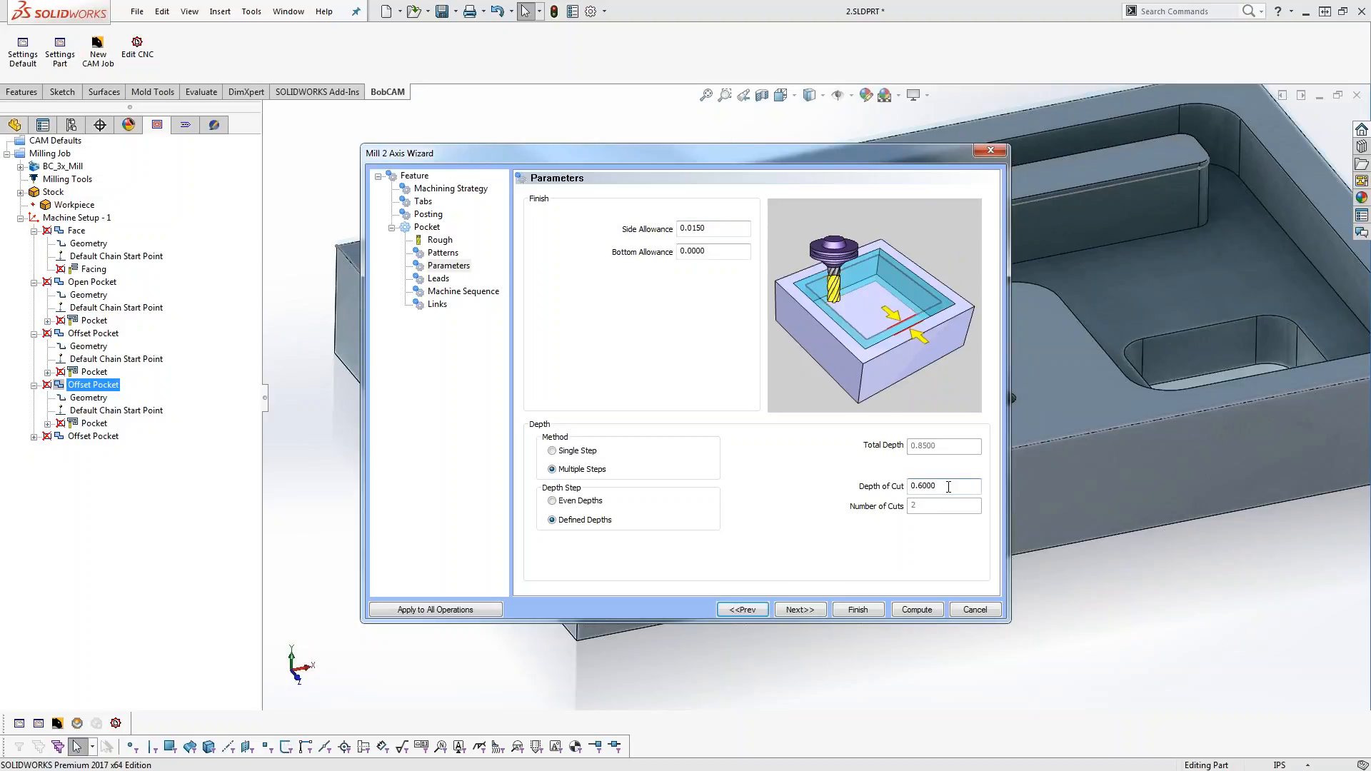
Set the second Offset Pocket's defined depth of cut to .675 and compute its toolpath
double_click(939, 486)
click(951, 486)
text(+.25)
key(Tab)
key(shift+Tab)
text(.675)
click(721, 232)
double_click(950, 485)
click(926, 611)
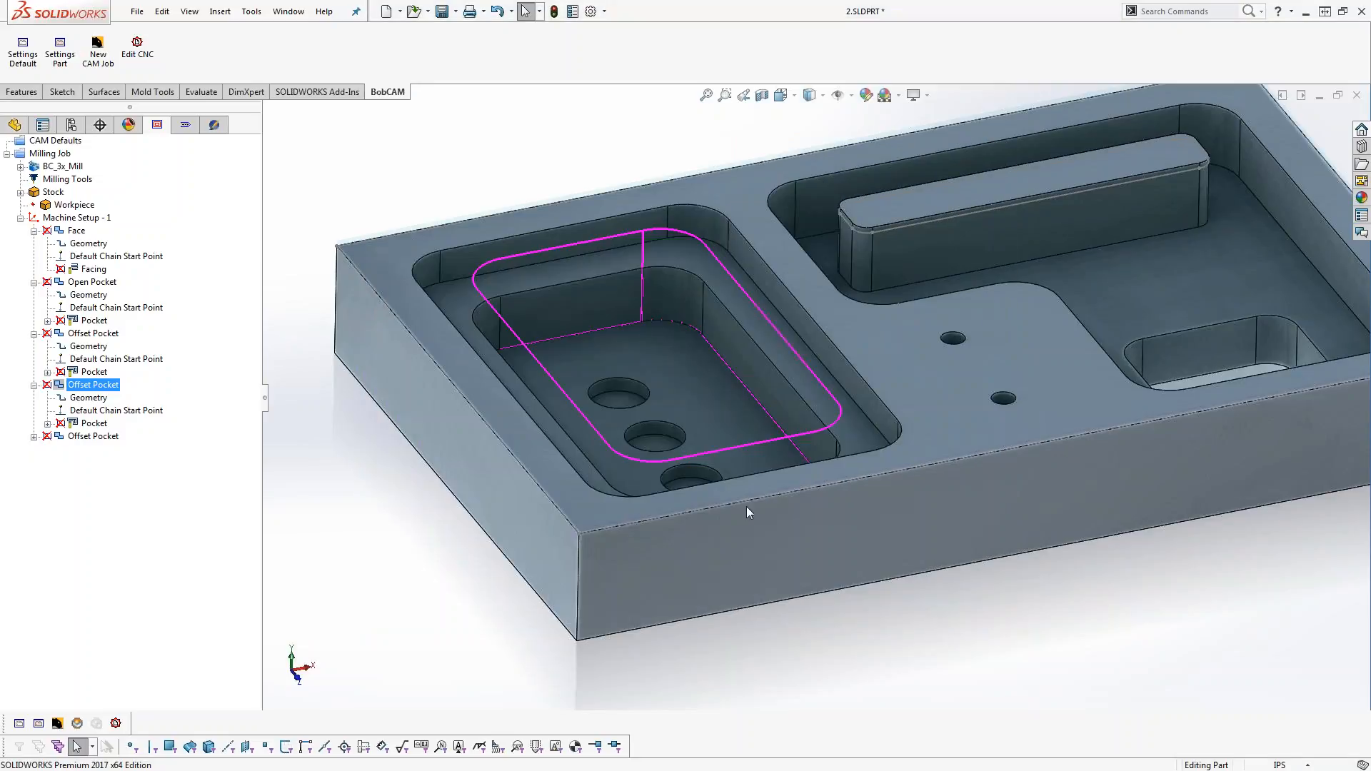
Examine the second Offset Pocket's multiple-step toolpath up close and from another angle
click(97, 424)
middle_drag(739, 482, 645, 476)
scroll(739, 284, down, 5)
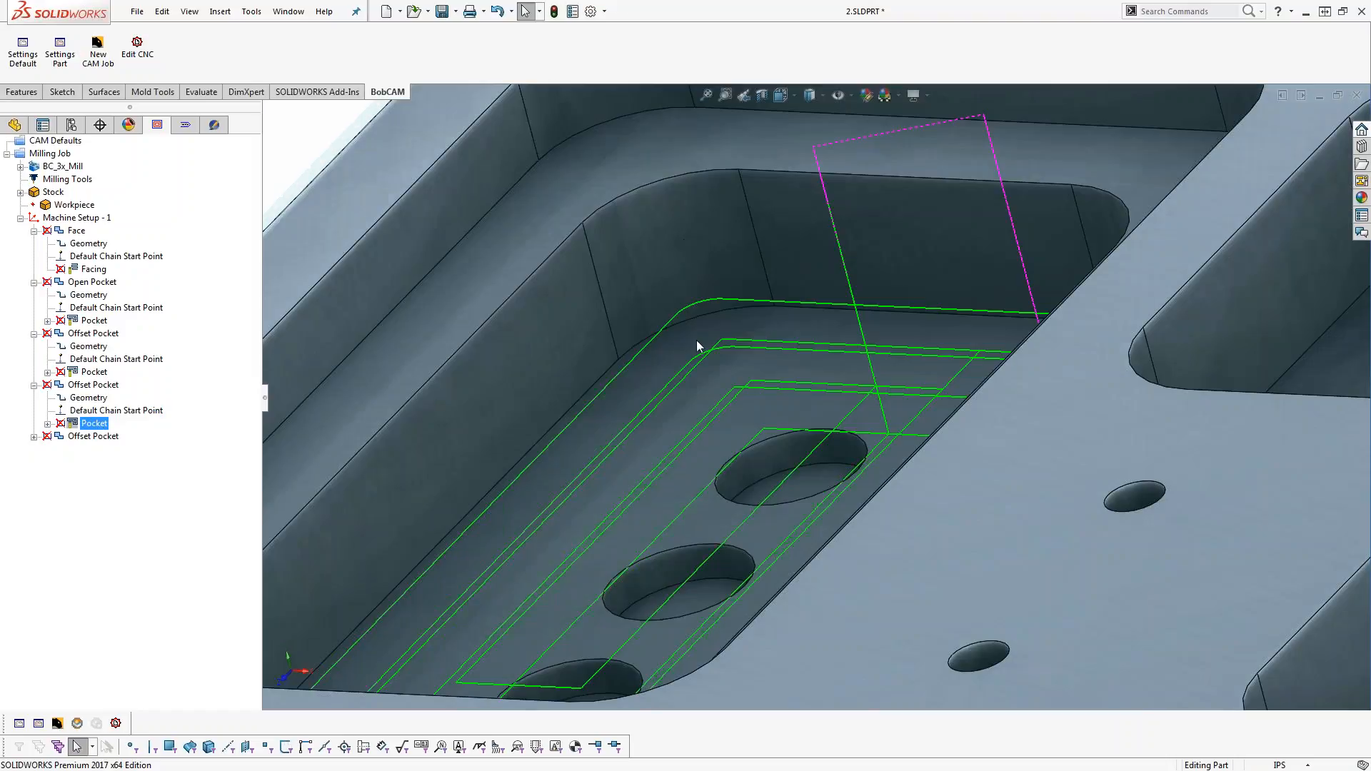
scroll(700, 327, up, 8)
middle_drag(748, 542, 834, 572)
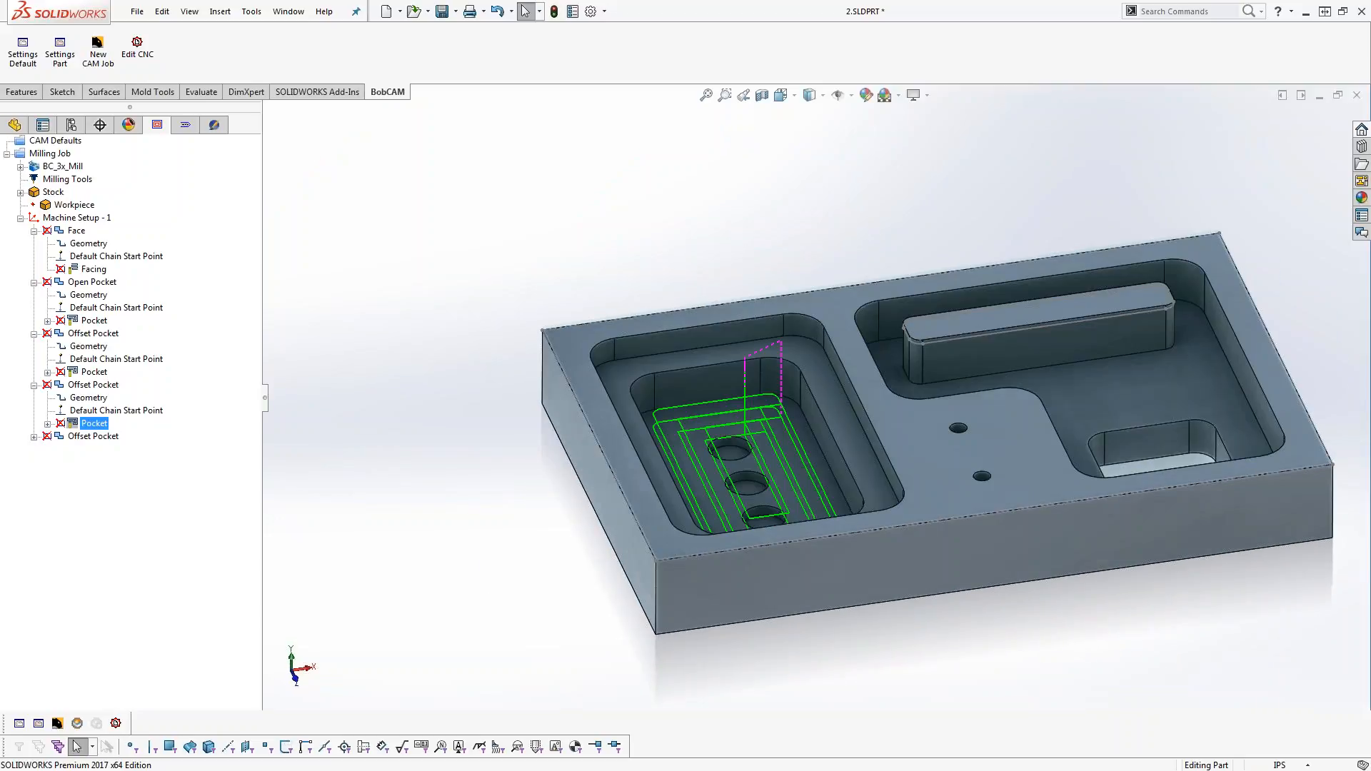
Reopen the second Offset Pocket for editing and define its top of feature by picking the inner pocket's upper edge
click(94, 387)
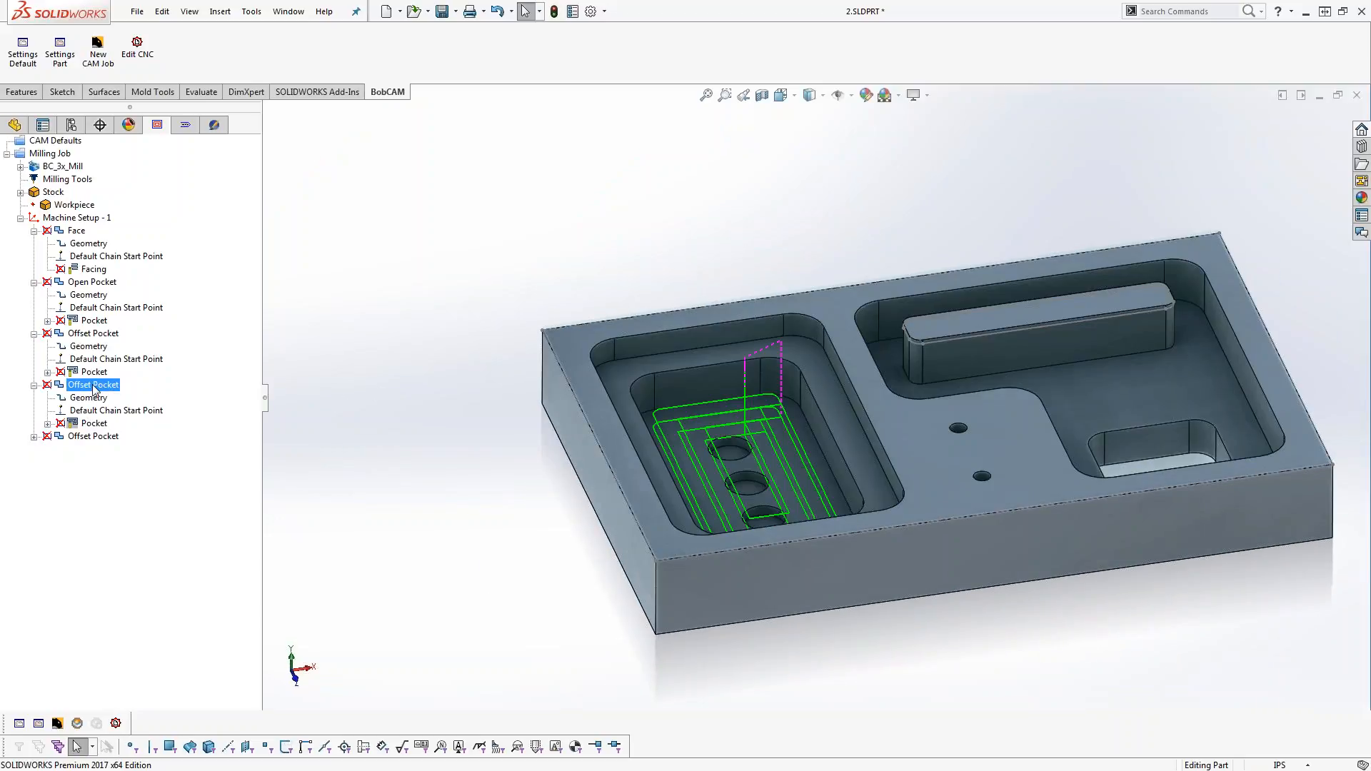
right_click(94, 389)
click(143, 332)
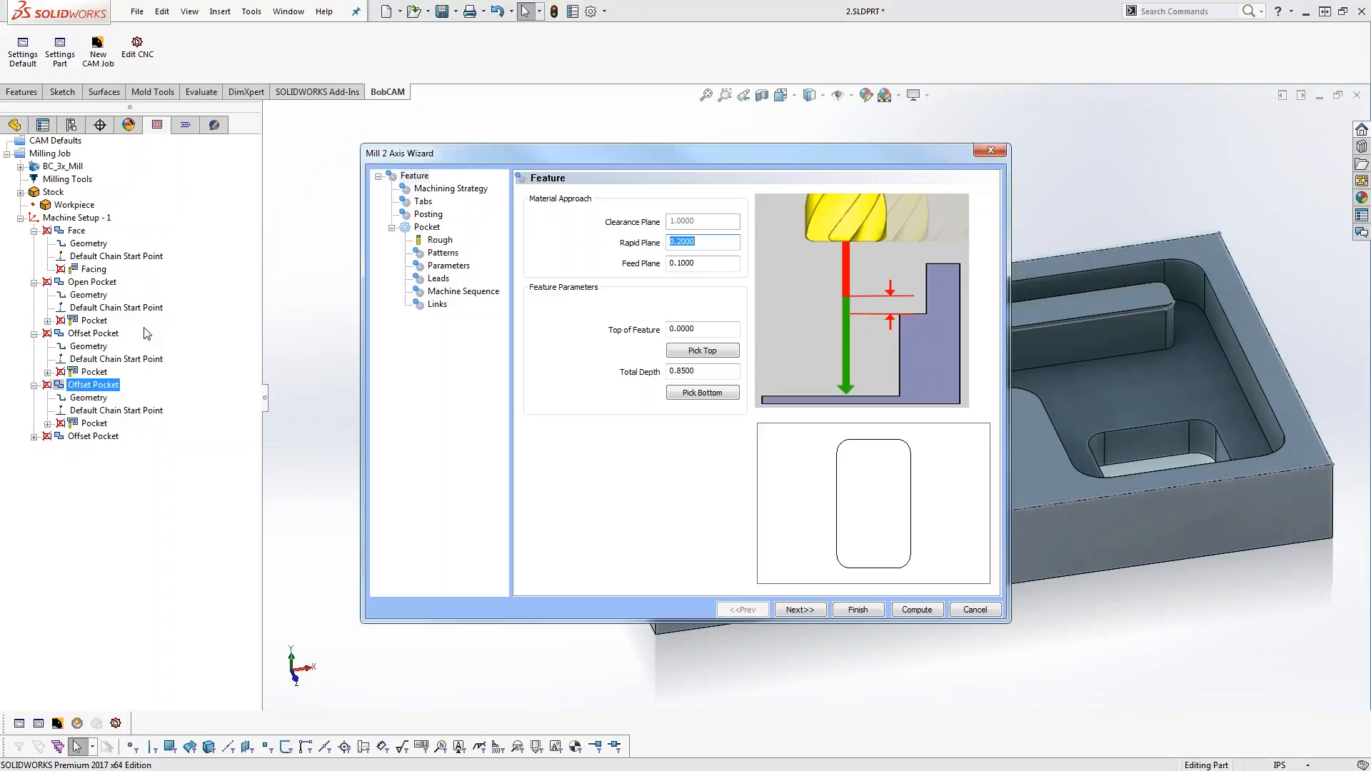
click(694, 352)
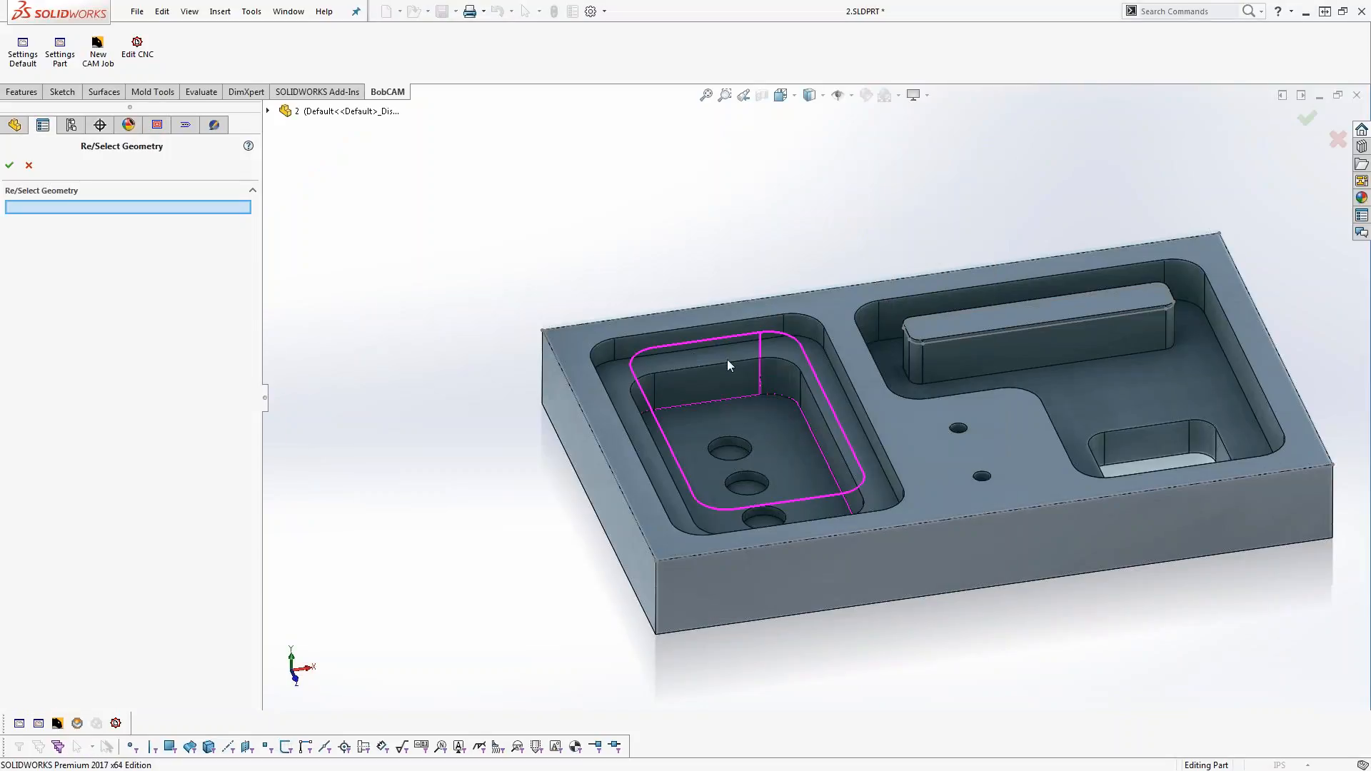
click(798, 407)
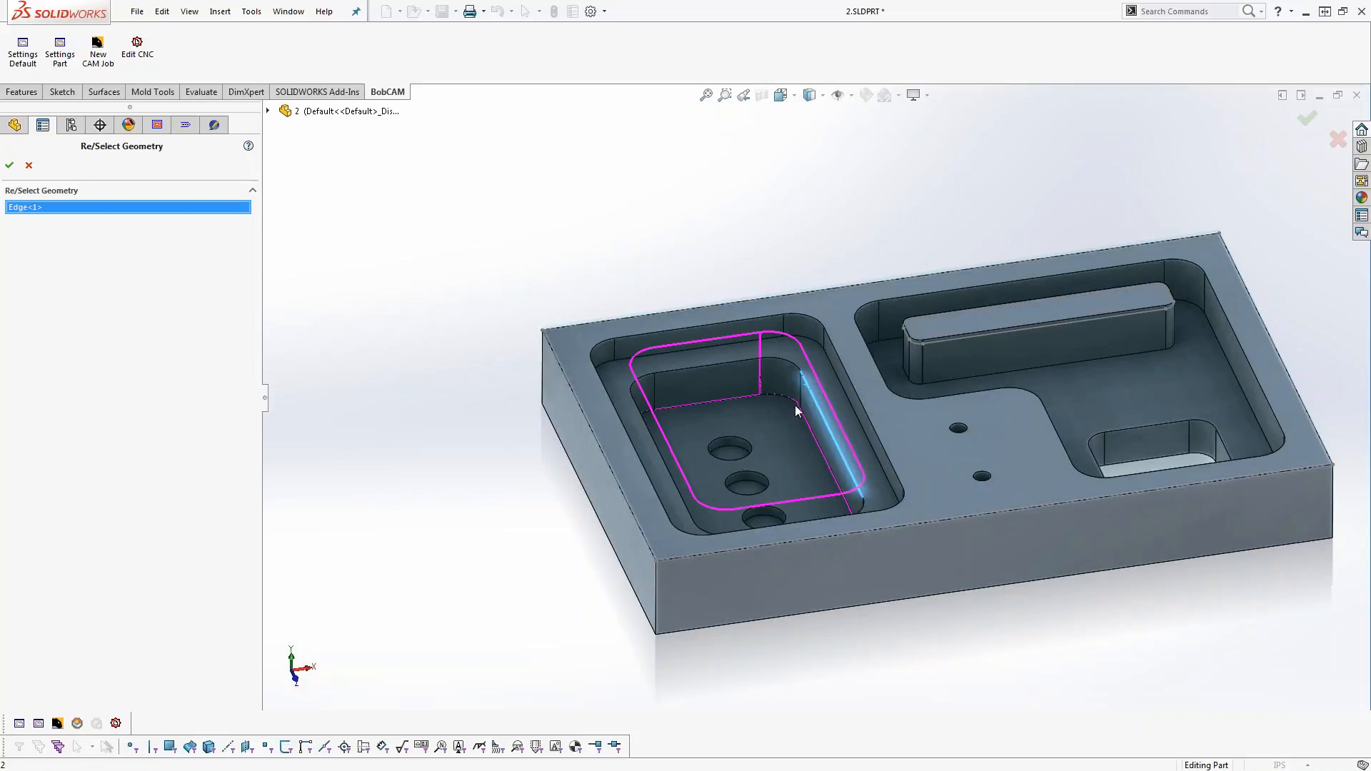
click(9, 165)
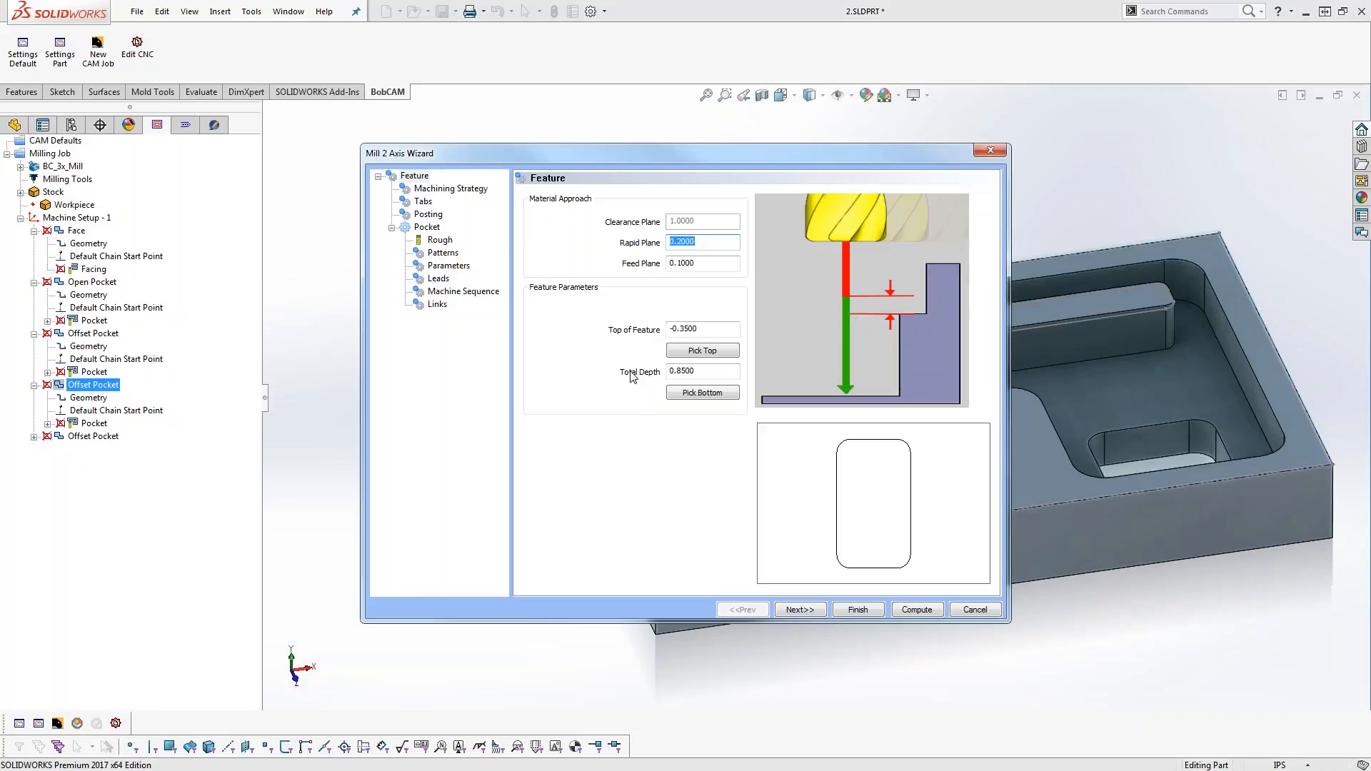
Define the second Offset Pocket's total depth by picking the inner pocket's floor edge, check the depth parameters, and compute the toolpath
click(714, 394)
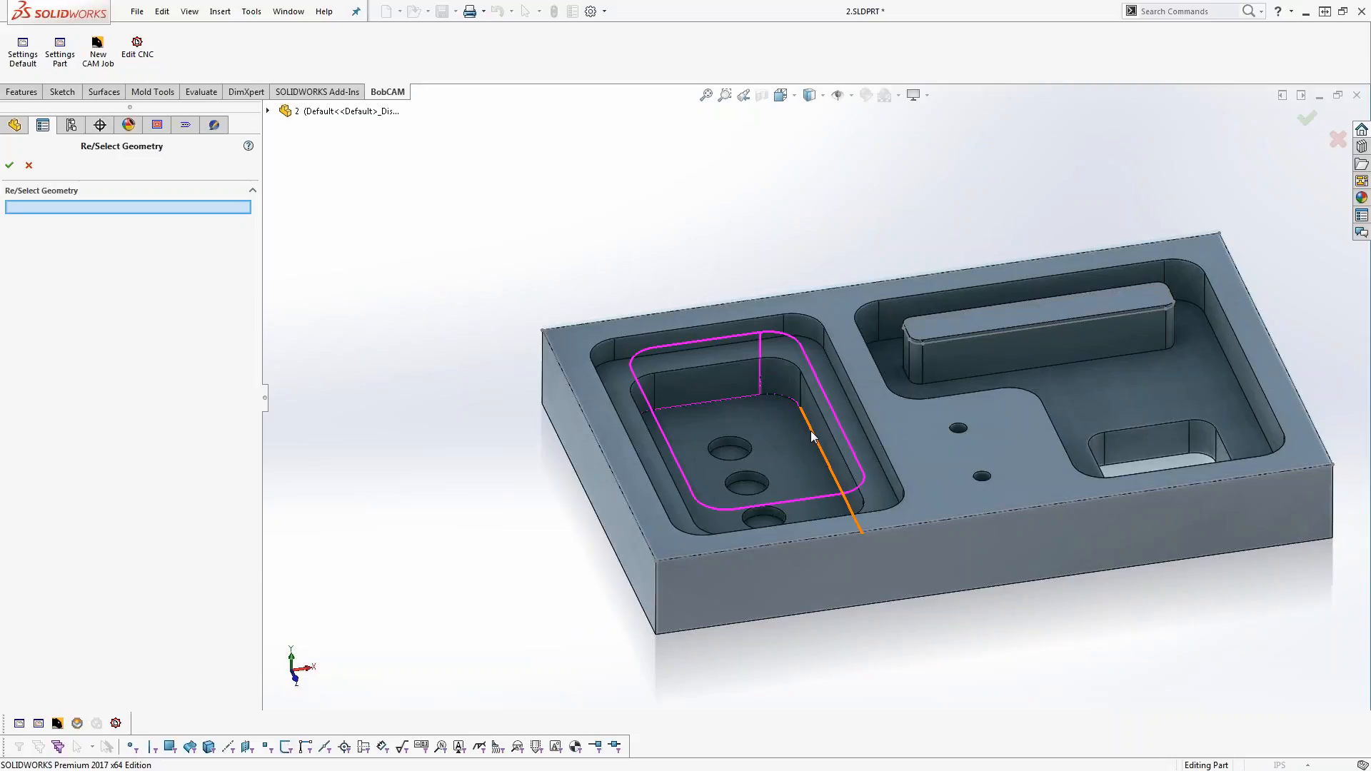
click(812, 437)
click(9, 165)
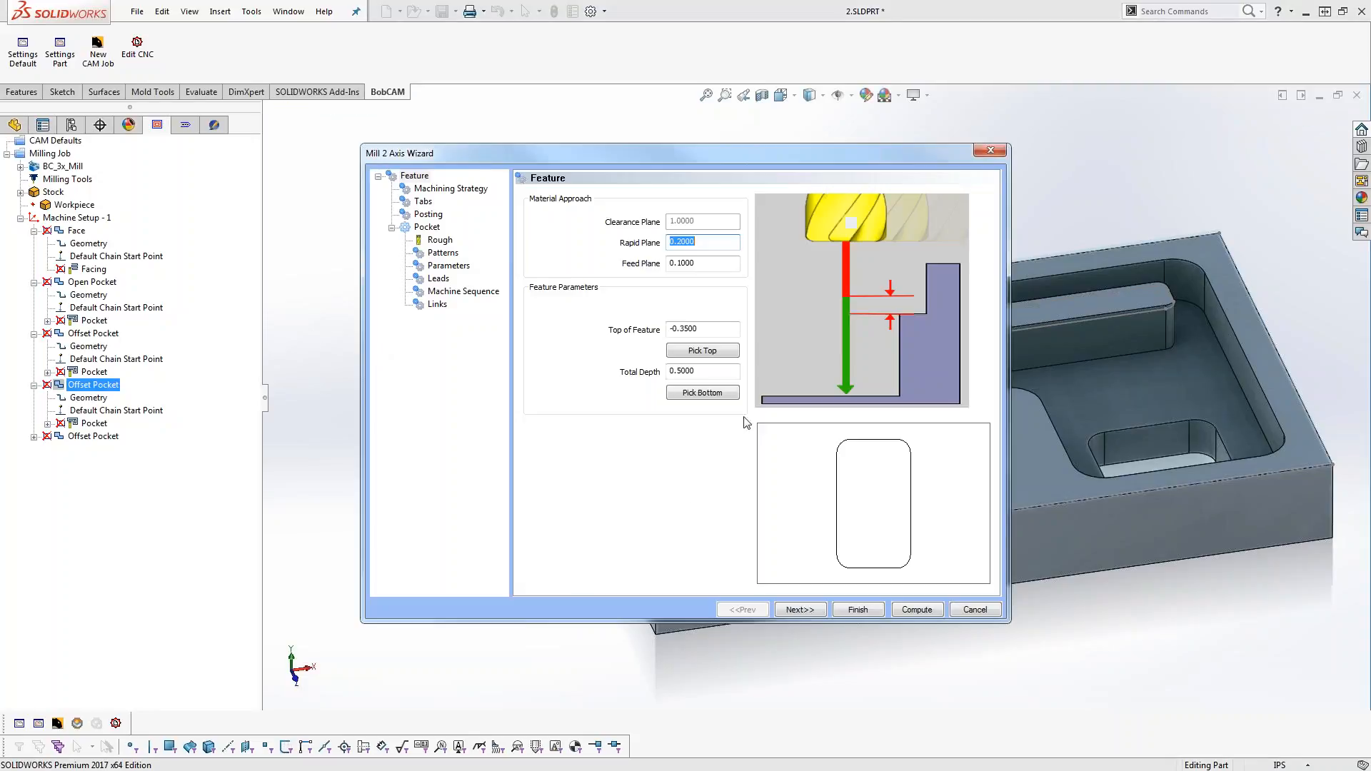
click(703, 329)
click(706, 375)
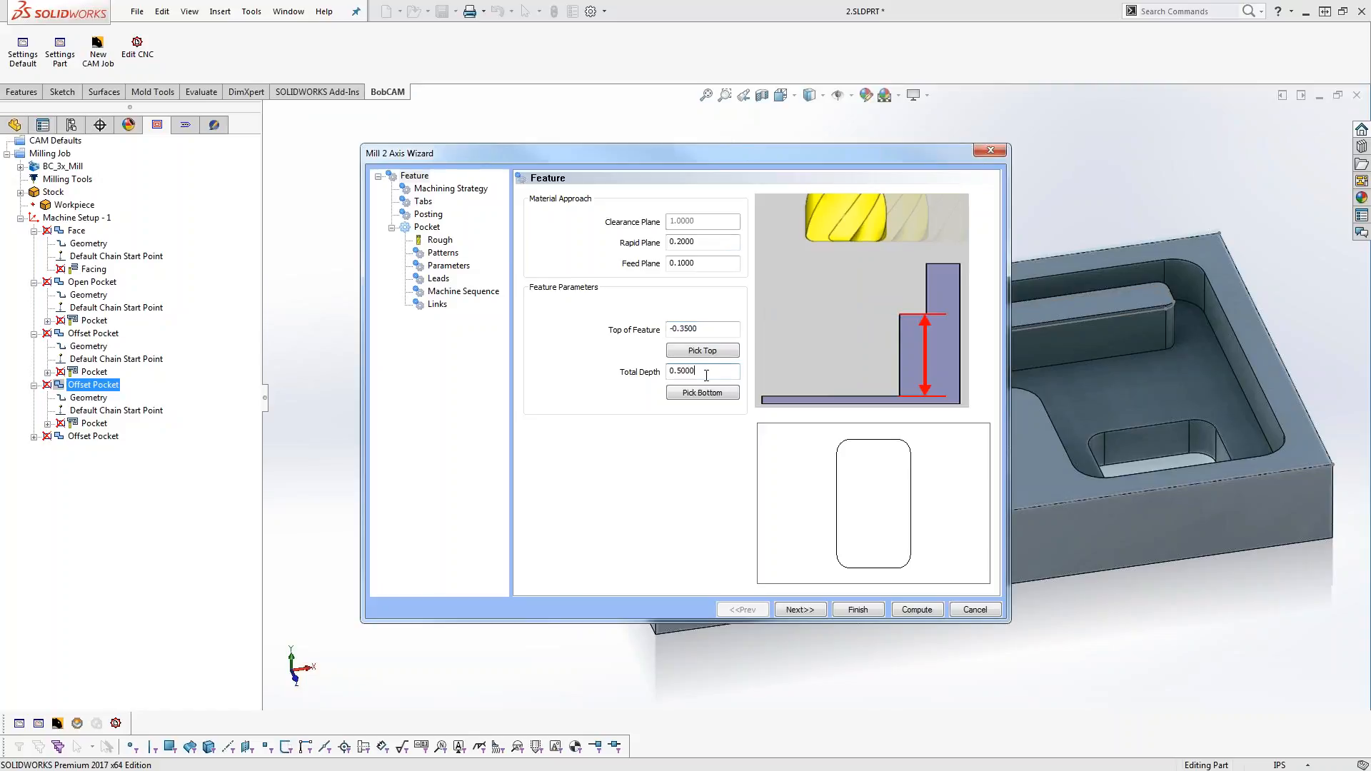
double_click(706, 374)
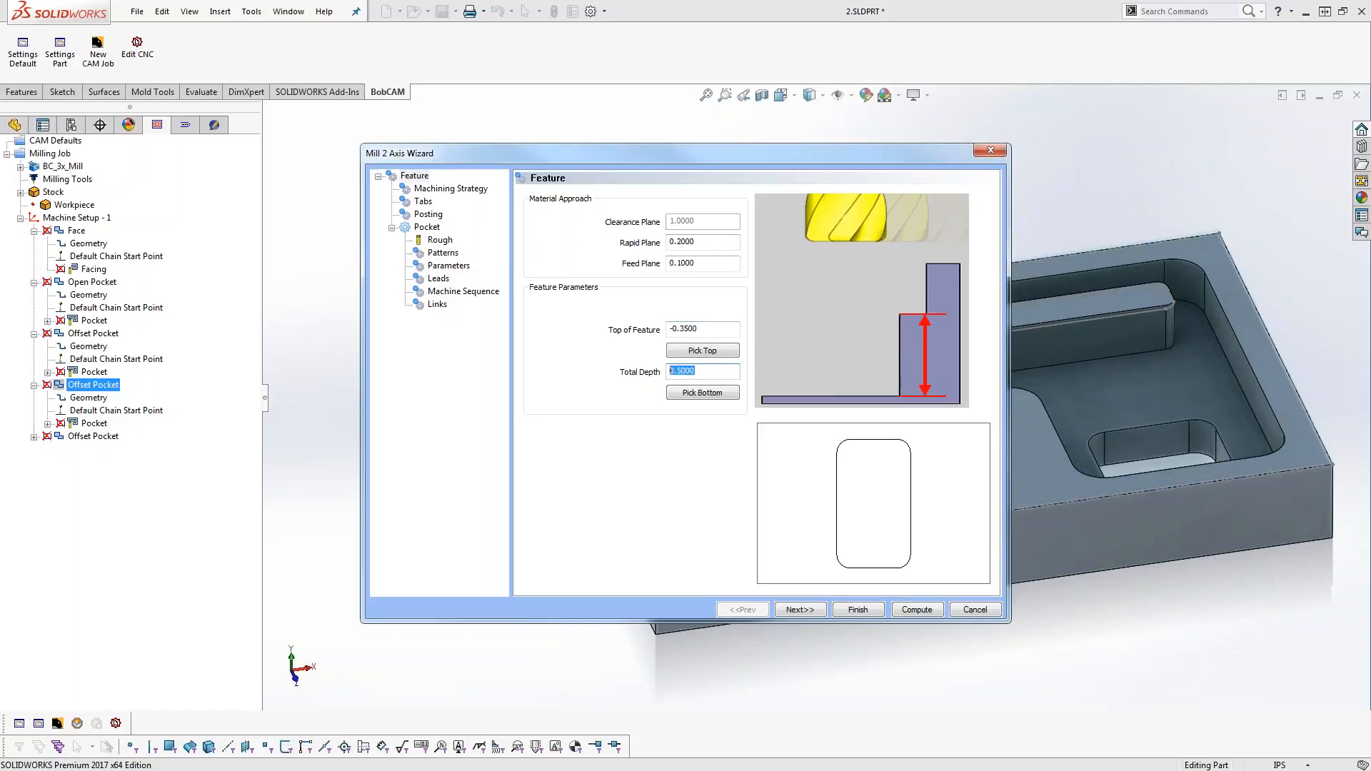
click(448, 267)
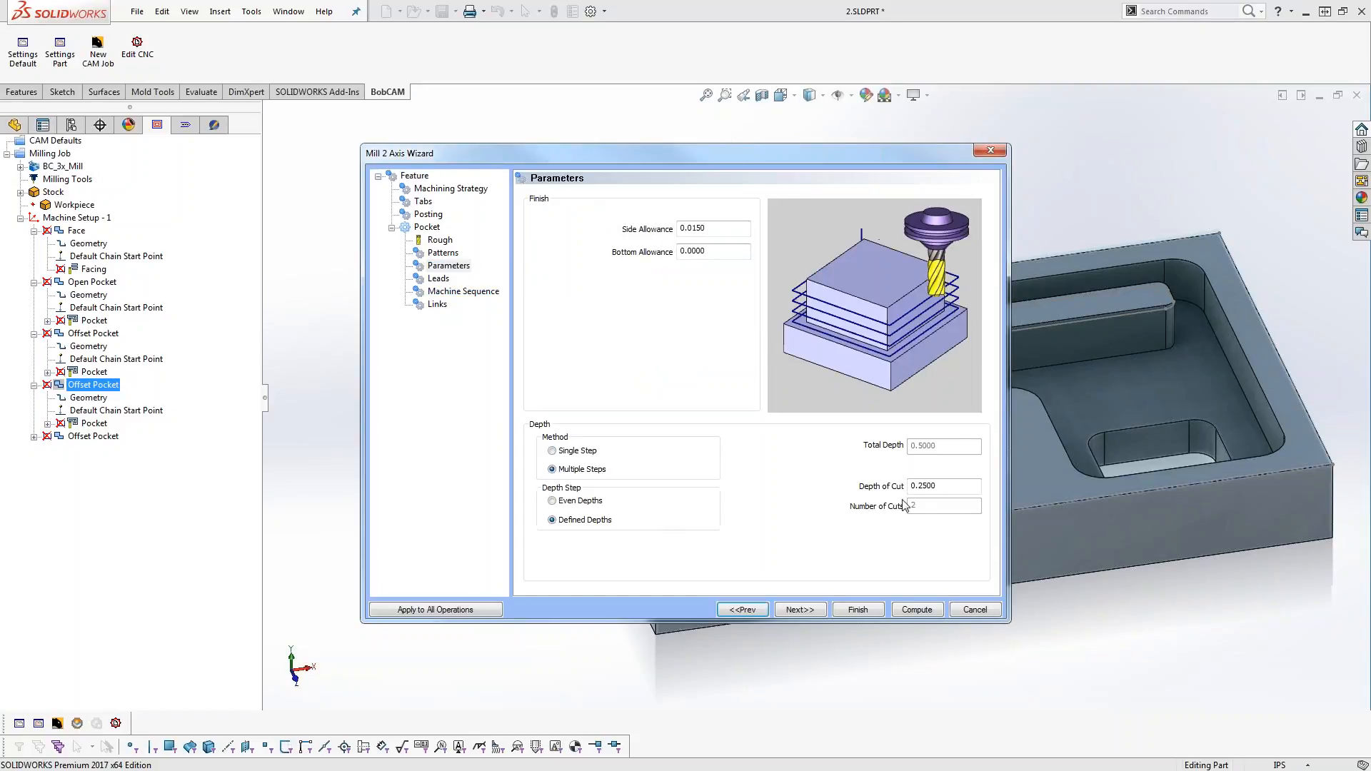
click(907, 605)
Highlight the first and second Offset Pocket features on the part to compare their top and bottom boundaries
click(140, 410)
click(94, 372)
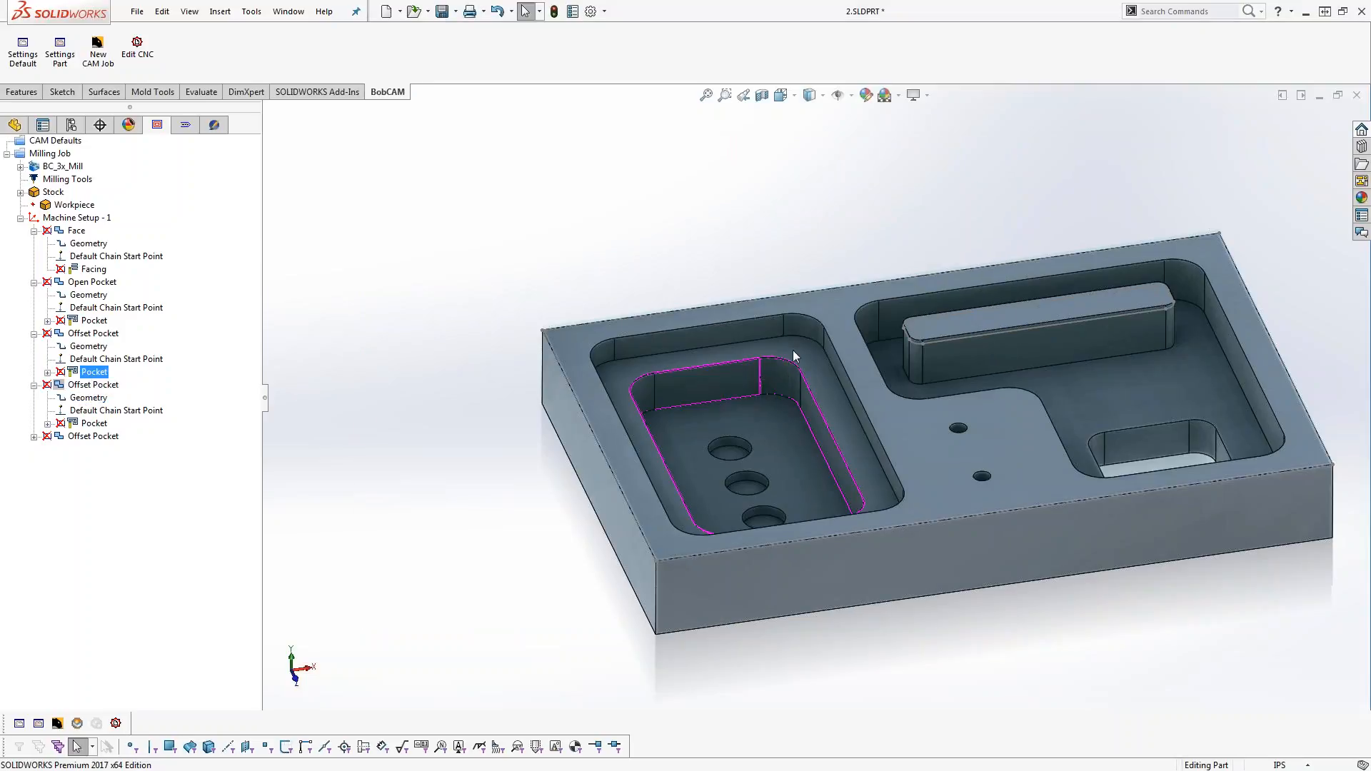
scroll(791, 358, up, 3)
scroll(802, 372, down, 8)
click(90, 336)
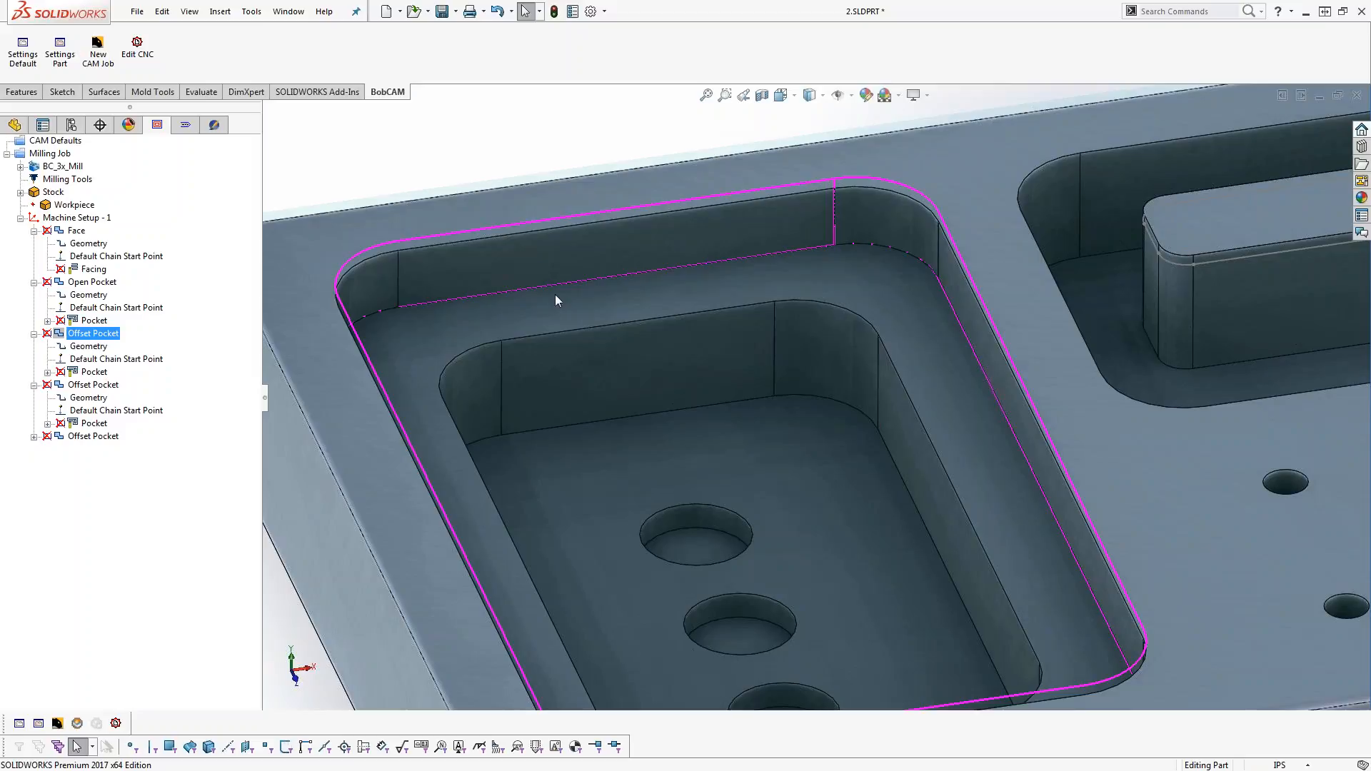
click(100, 385)
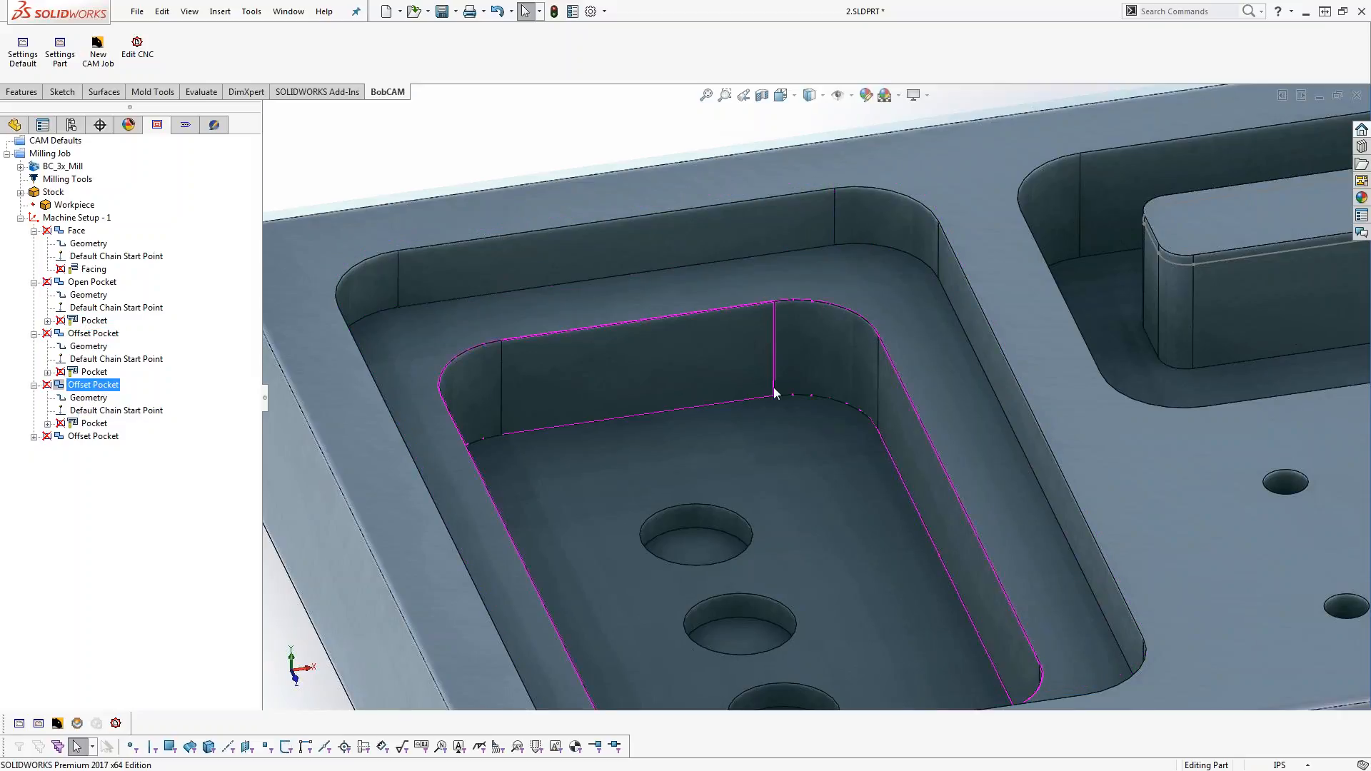
Display the second Offset Pocket's computed toolpath on the part
click(94, 424)
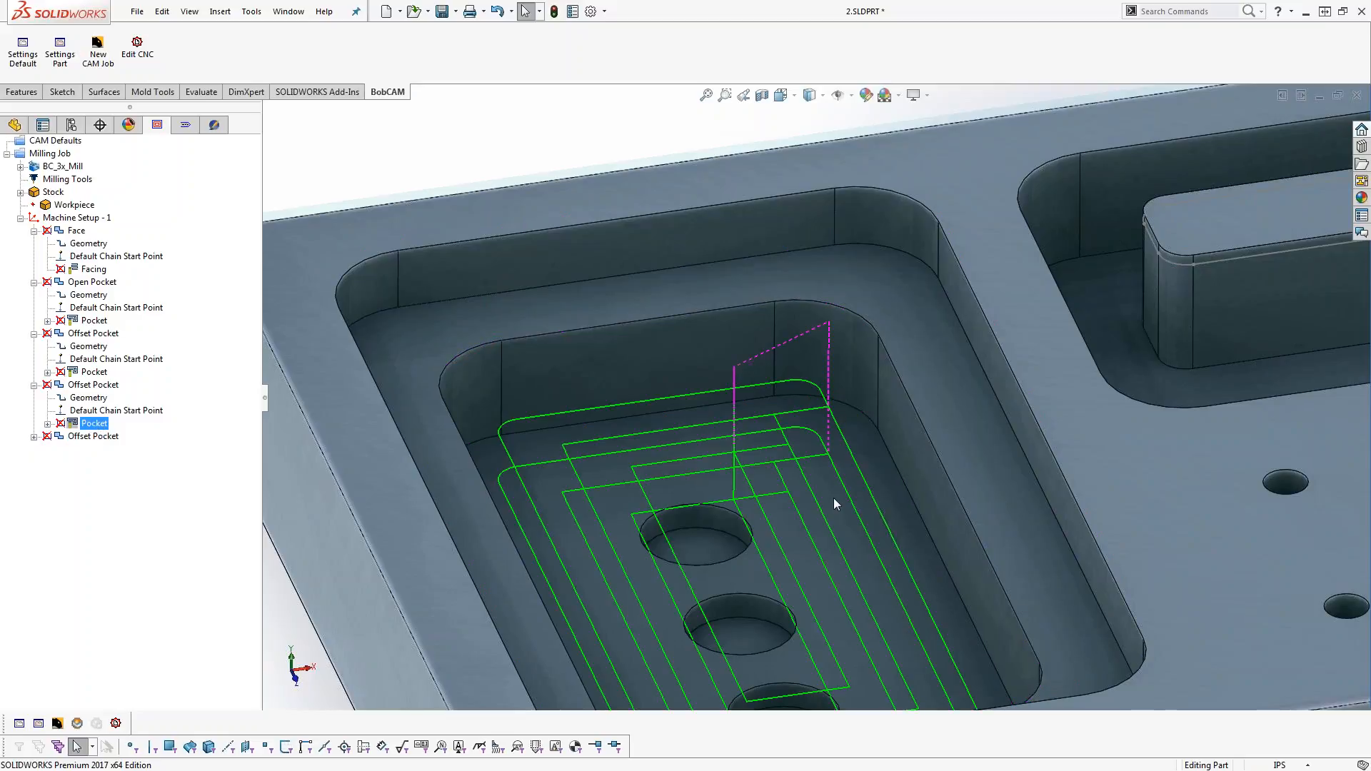
click(757, 485)
scroll(726, 399, up, 4)
Expand the third Offset Pocket and examine its toolpath up close in the three circular pockets
click(93, 437)
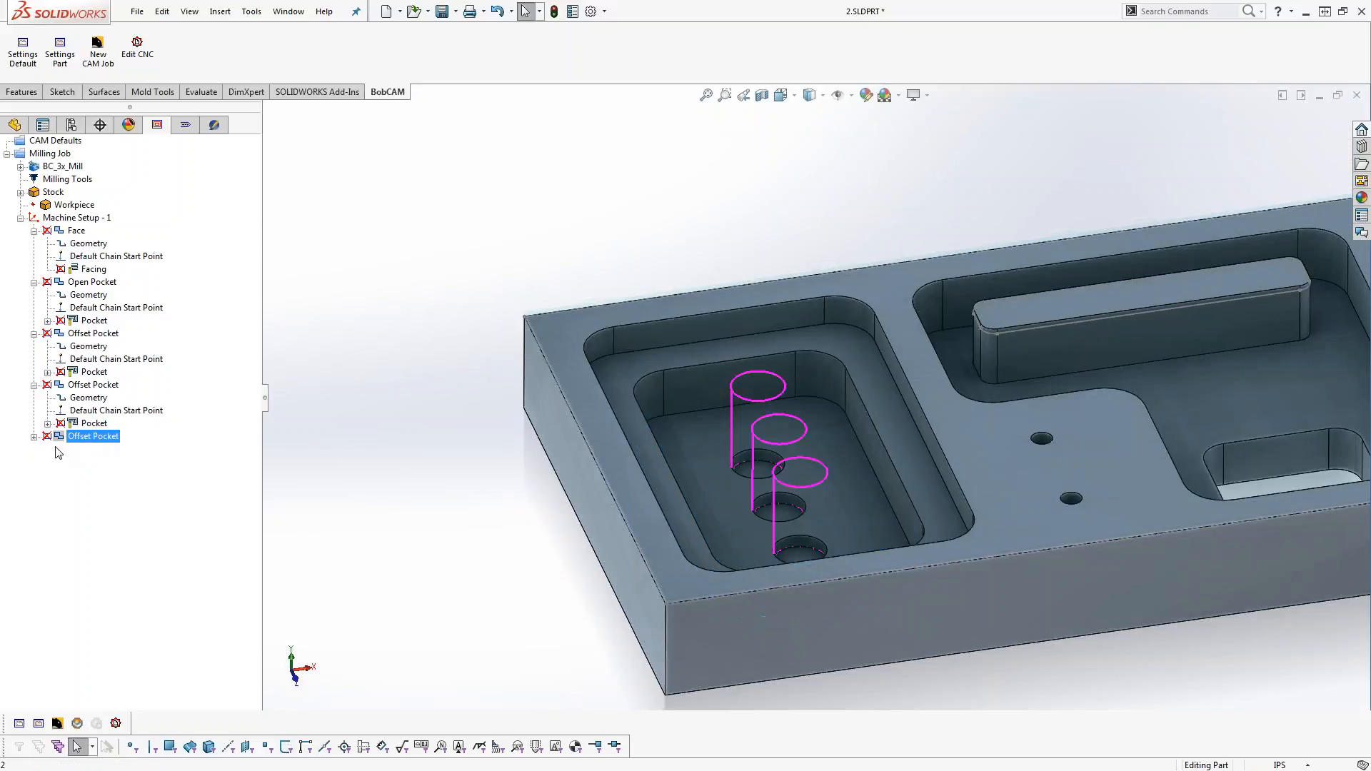
click(34, 438)
click(76, 465)
click(86, 474)
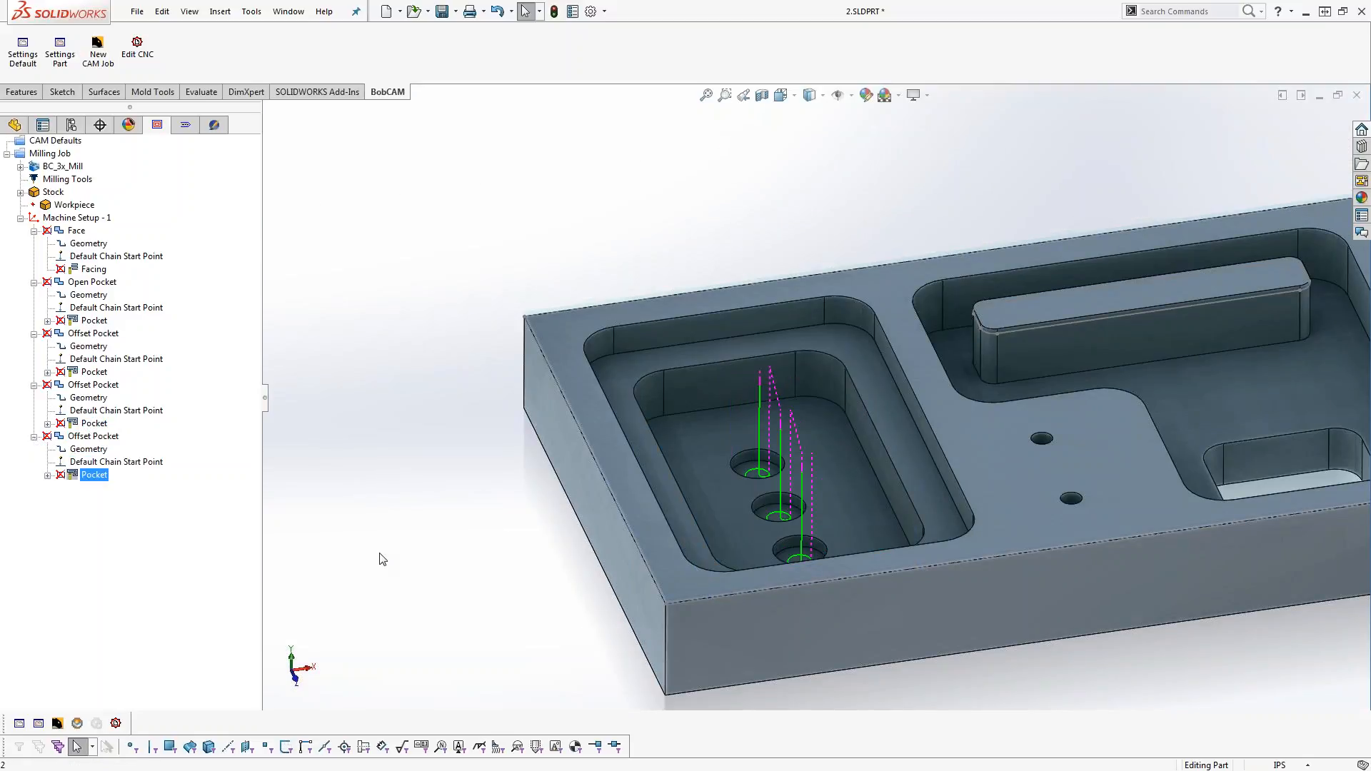
middle_drag(857, 538, 814, 537)
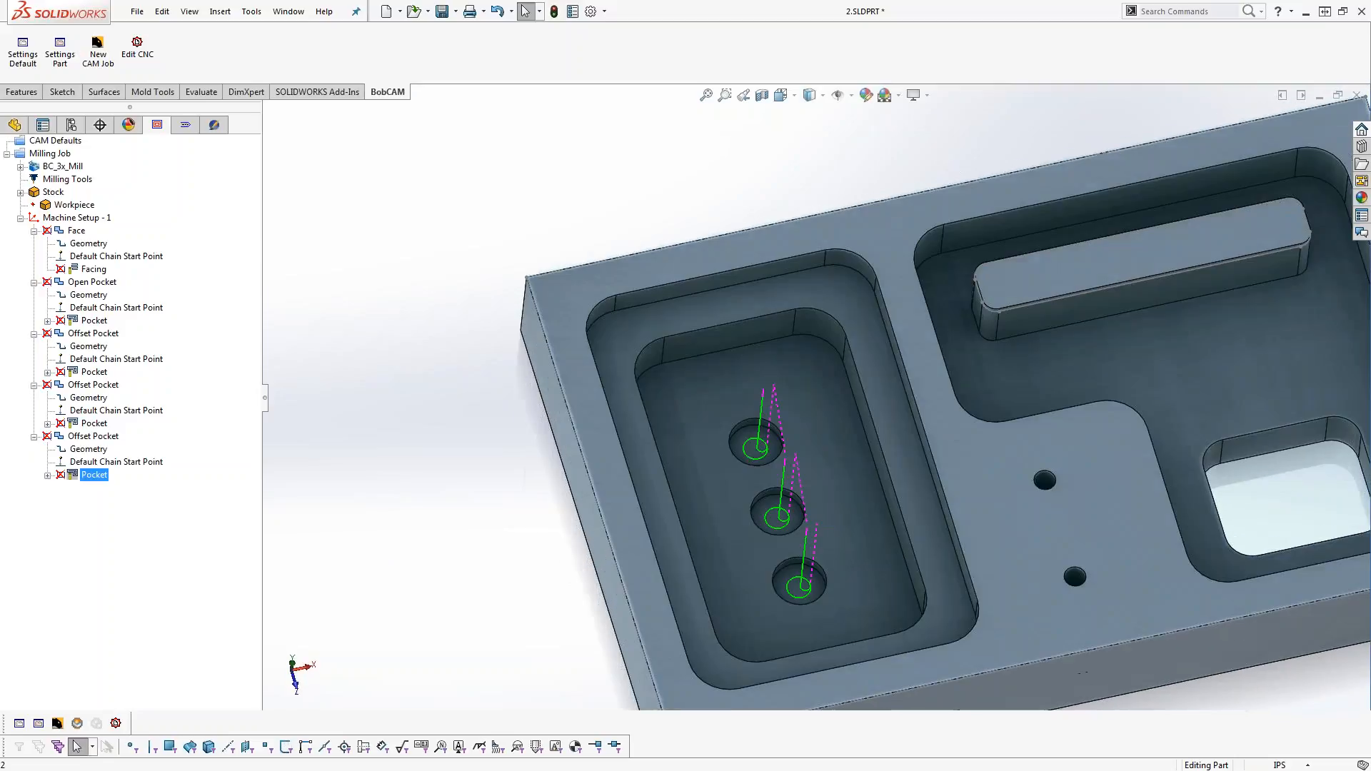
scroll(807, 537, up, 3)
scroll(803, 533, up, 4)
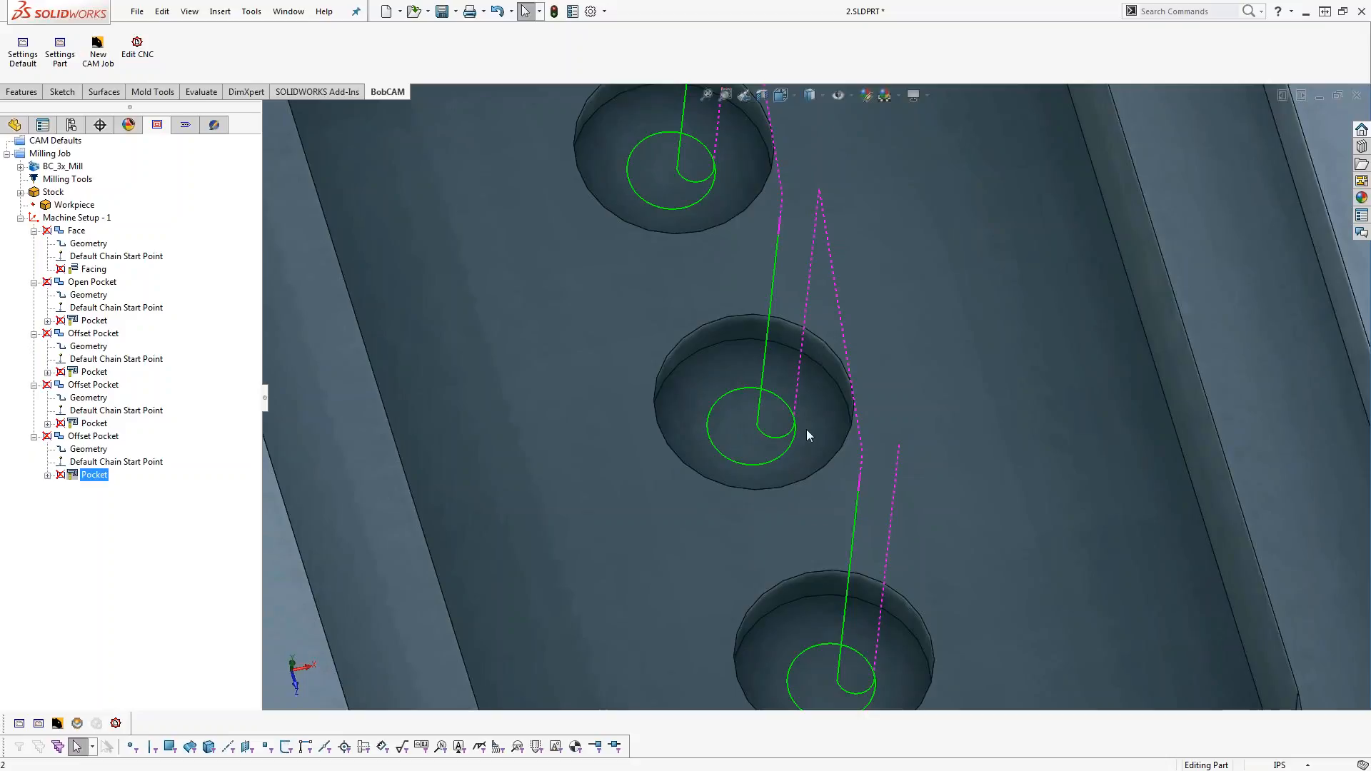
Set the third Offset Pocket's pattern stepover to 25% and compute its toolpath
right_click(94, 436)
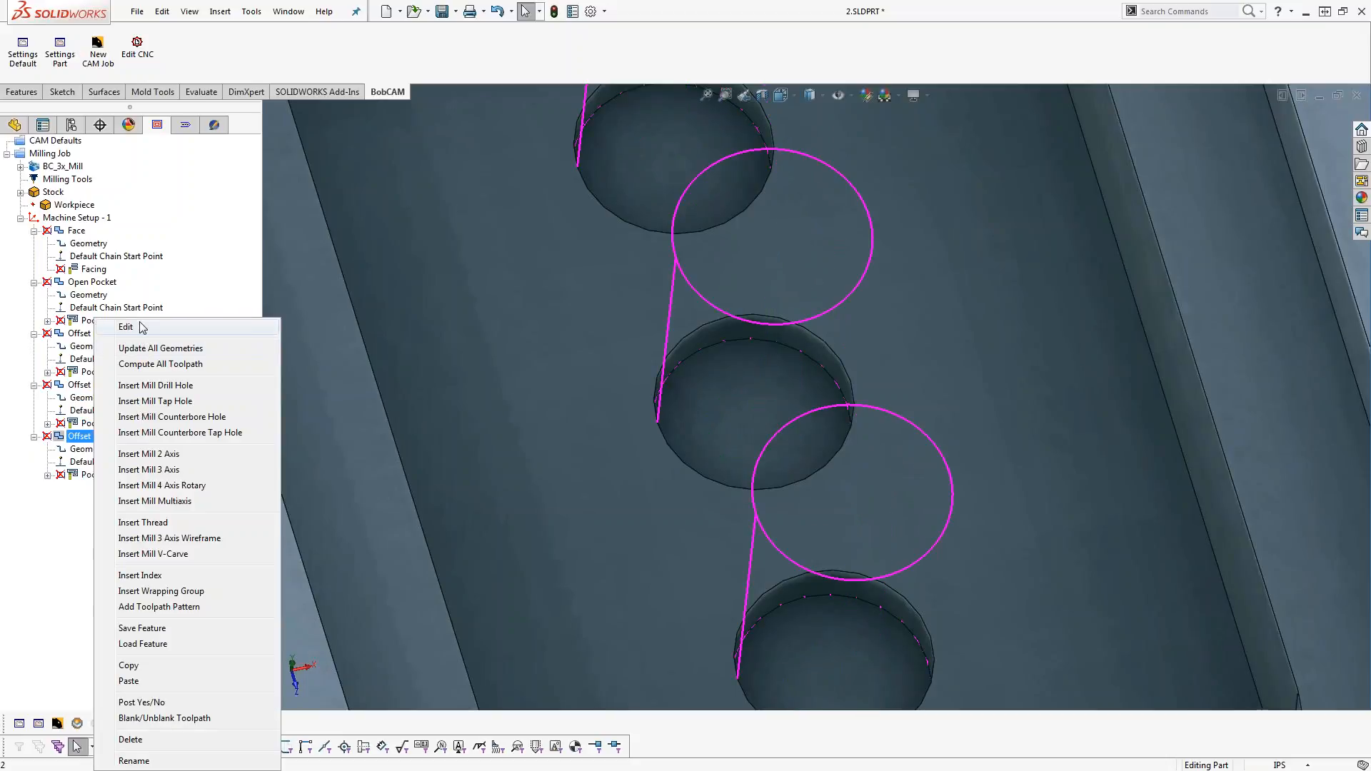
click(142, 327)
click(443, 253)
click(950, 473)
key(BackSpace)
key(BackSpace)
text(25)
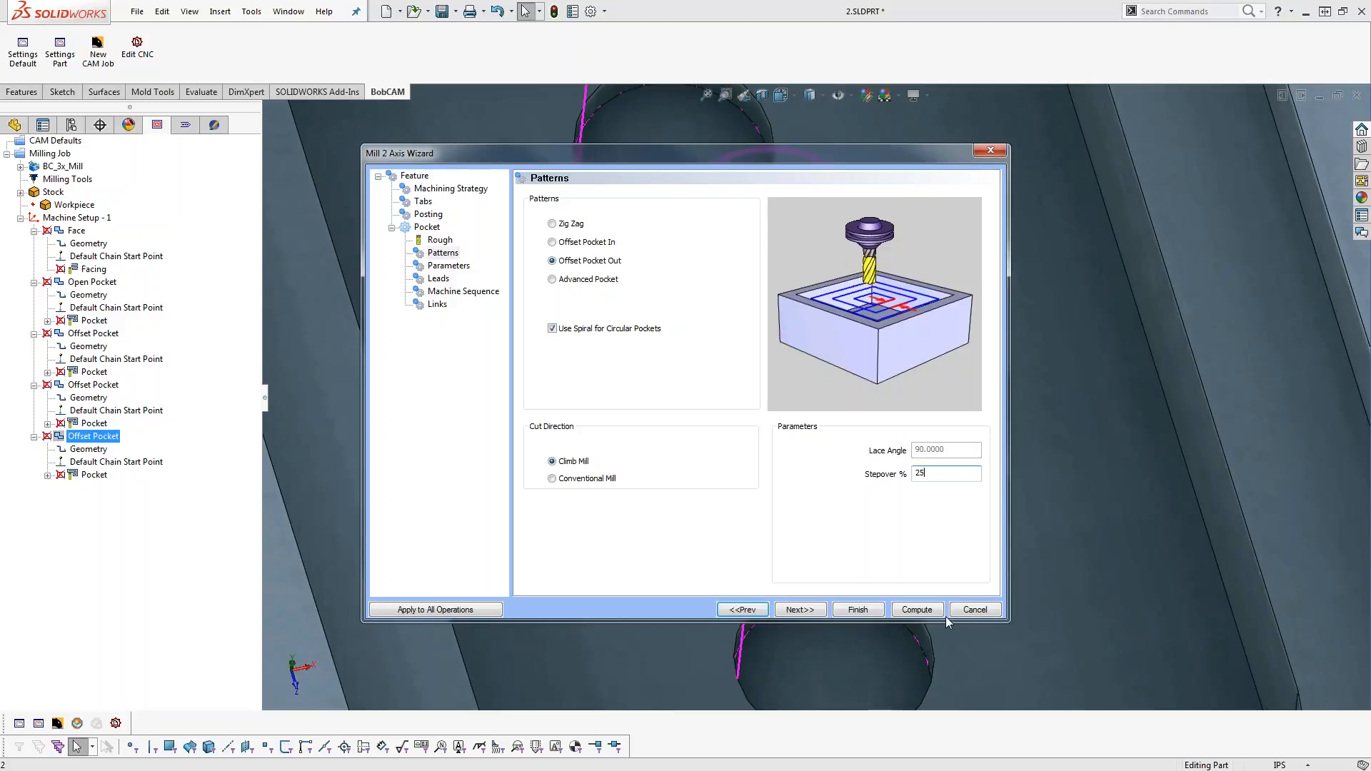
click(916, 609)
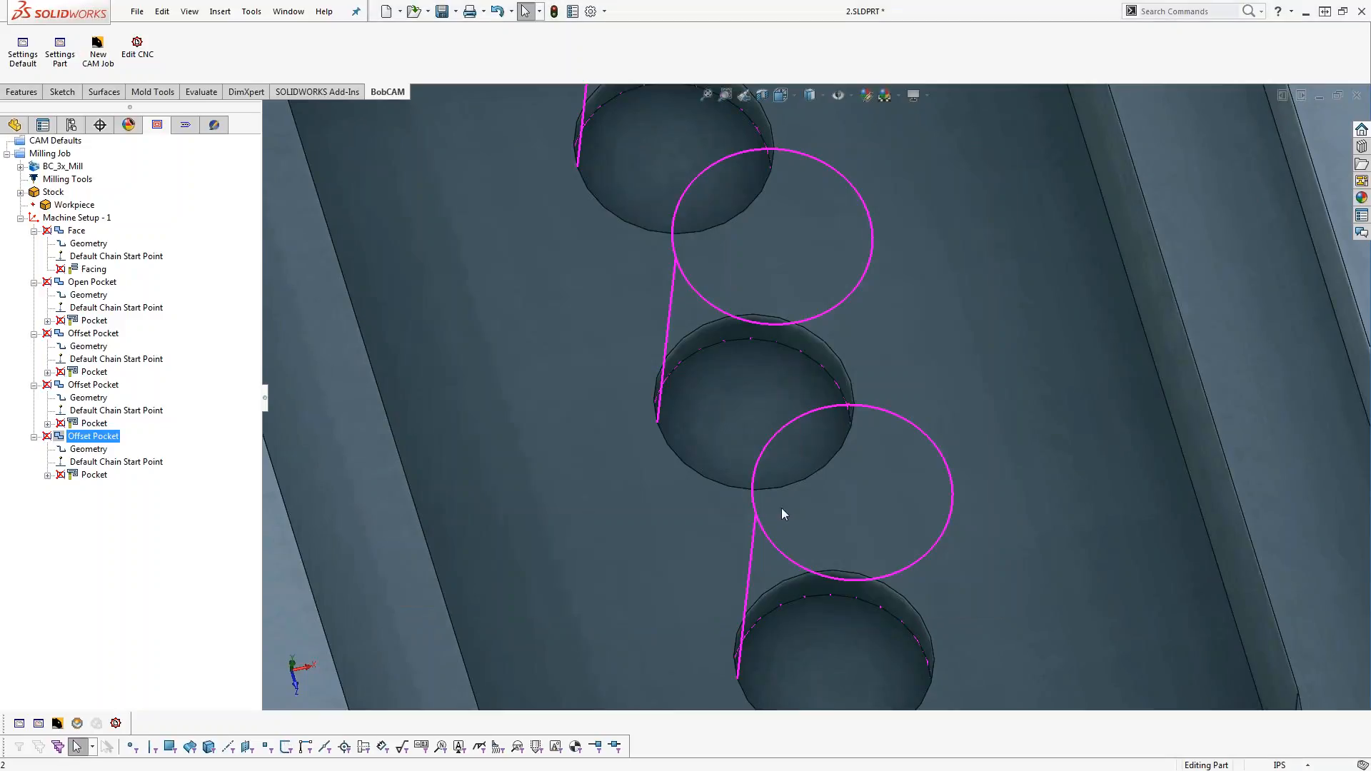
Examine the recomputed toolpath of the third Offset Pocket in the circular pockets from several angles
click(113, 462)
click(100, 475)
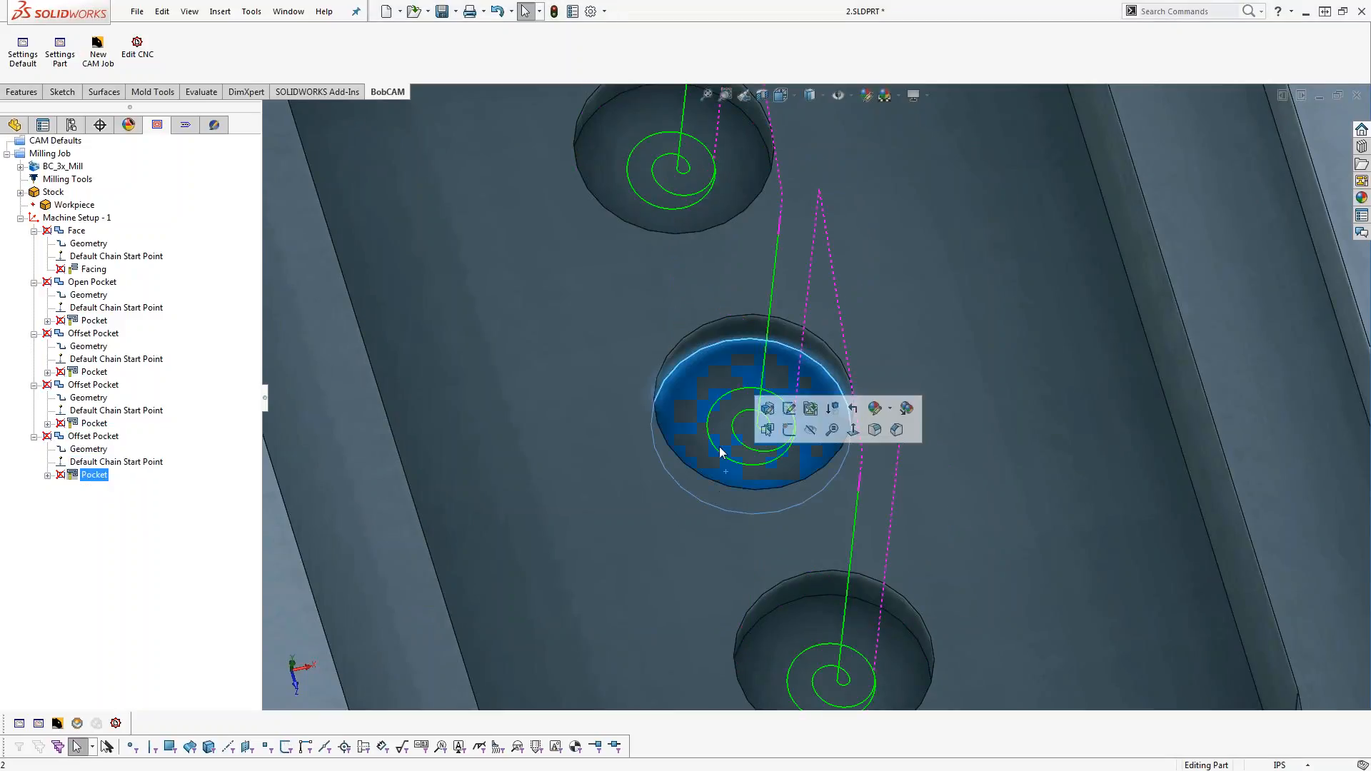
scroll(720, 478, down, 5)
scroll(714, 453, up, 10)
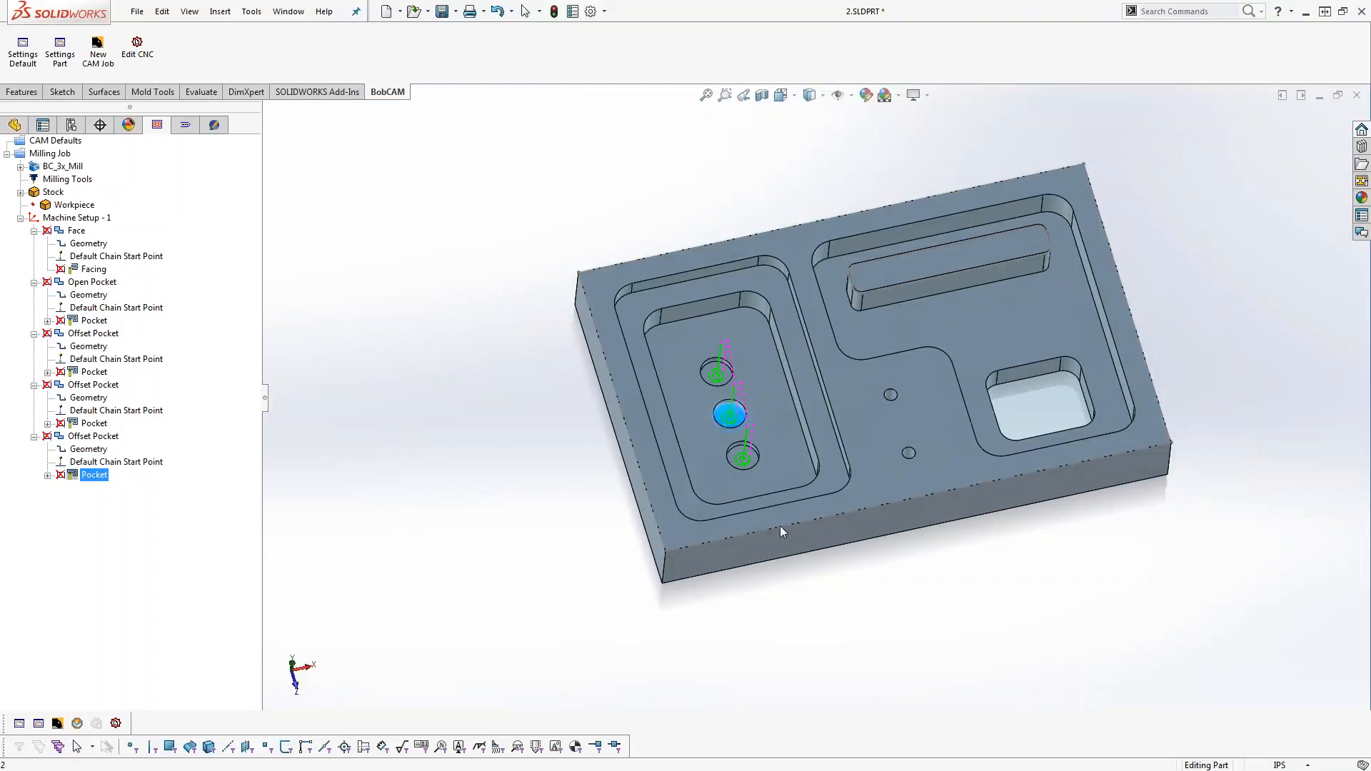
middle_drag(730, 420, 710, 430)
mouse_move(892, 604)
middle_down()
mouse_move(901, 577)
mouse_move(879, 568)
middle_up()
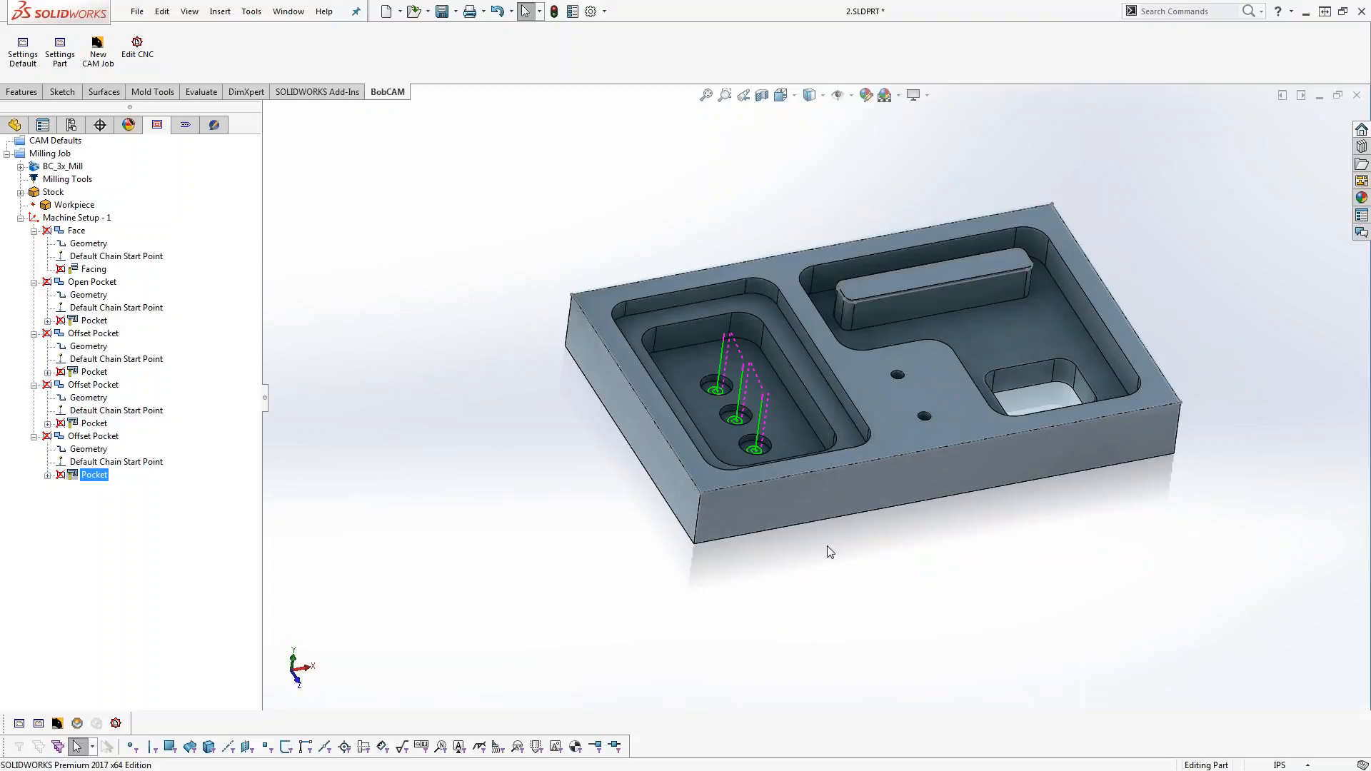
Review the toolpaths of the Face, Open Pocket, and first two Offset Pocket features one by one
click(117, 256)
click(93, 269)
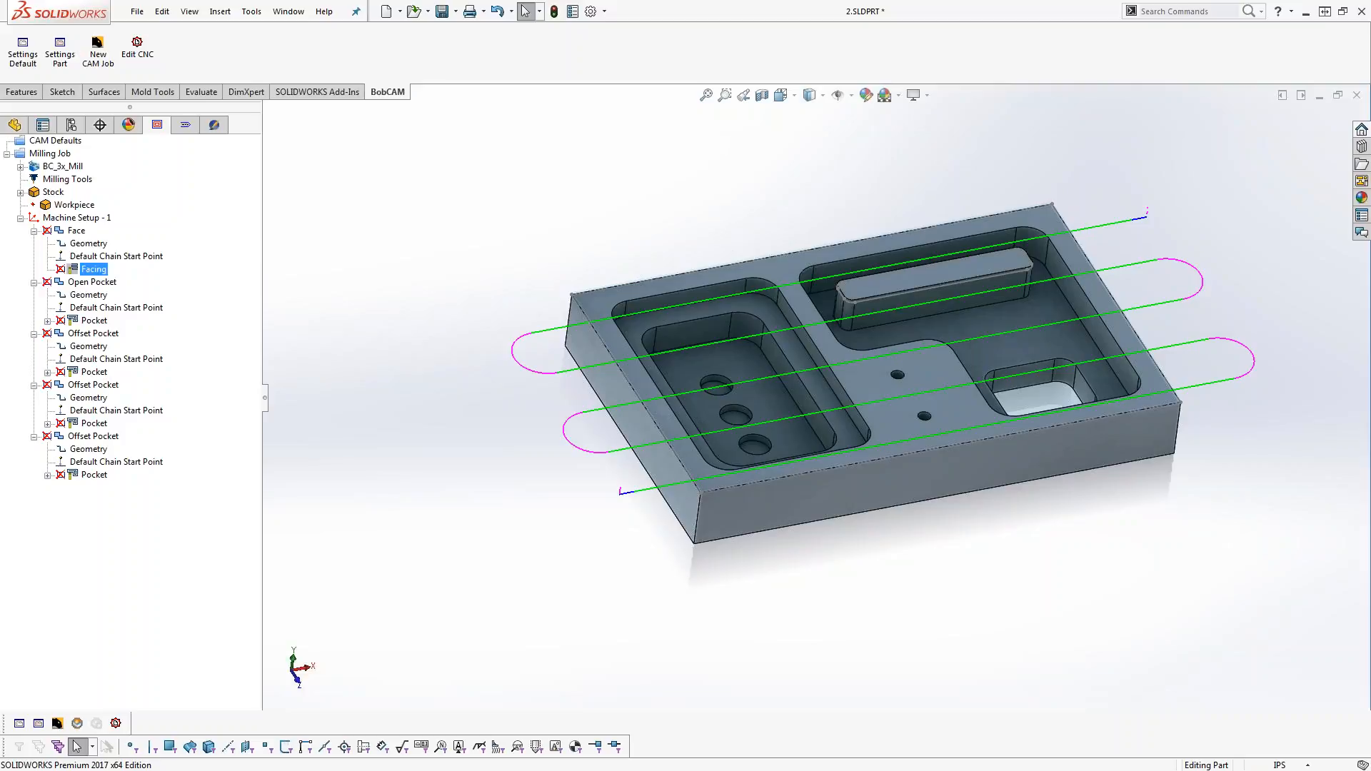
click(95, 320)
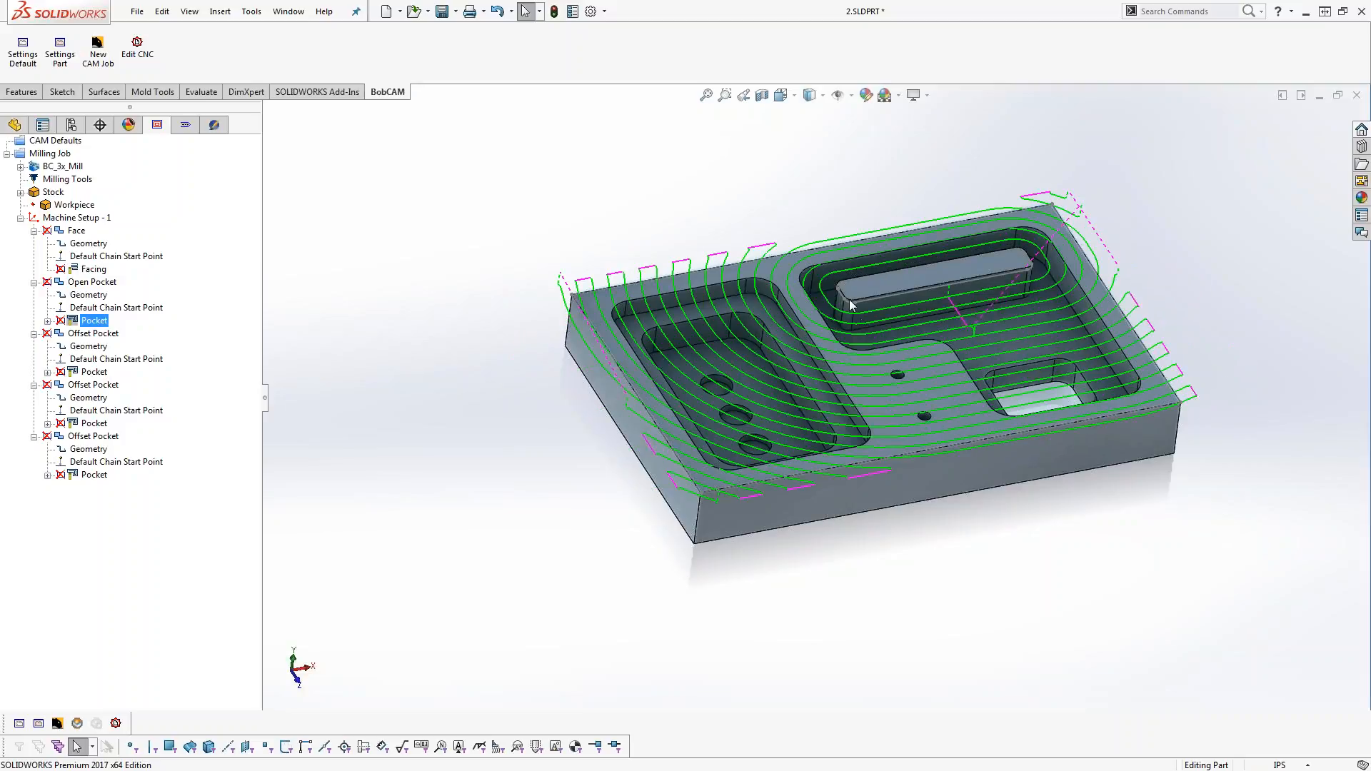
click(94, 372)
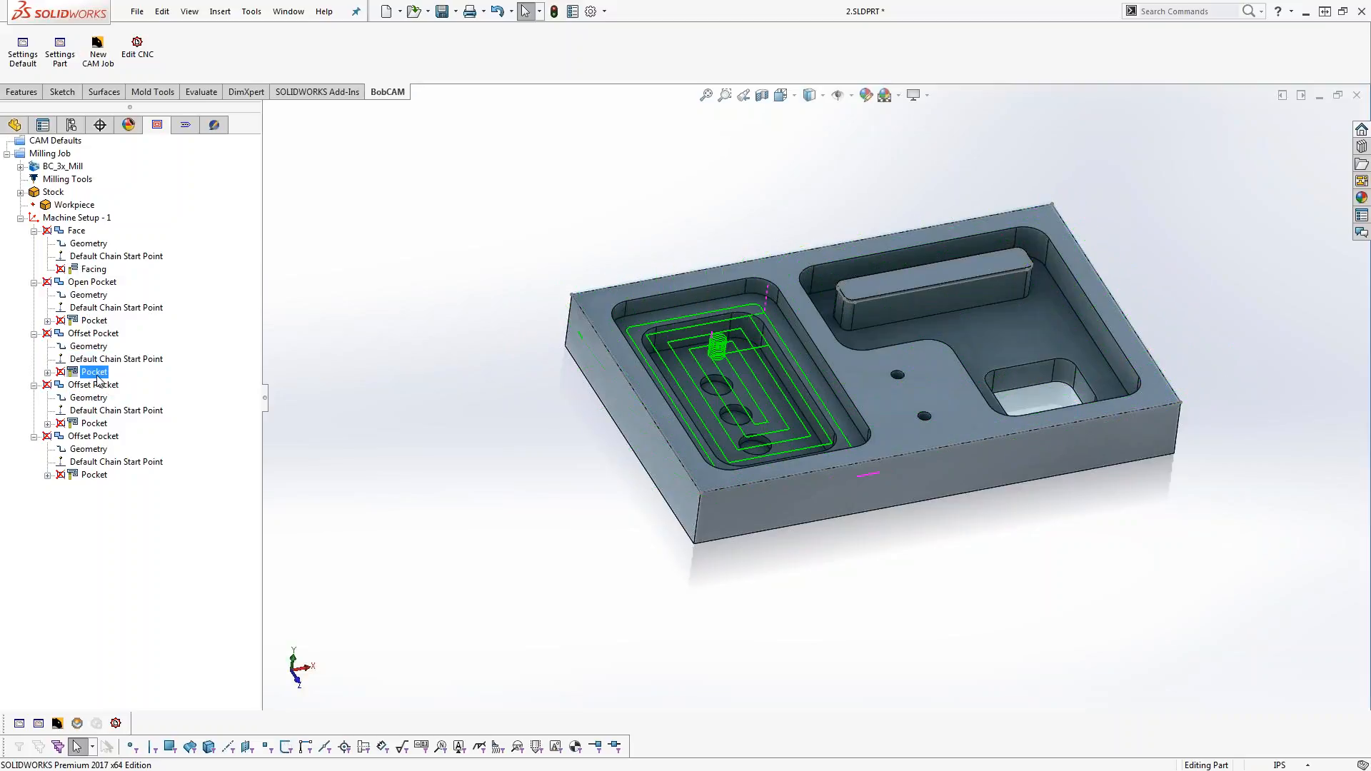
click(95, 424)
Change the second Offset Pocket's material entry to Spiral with a ramp length/radius of .125 and compute its toolpath
click(94, 385)
right_click(94, 385)
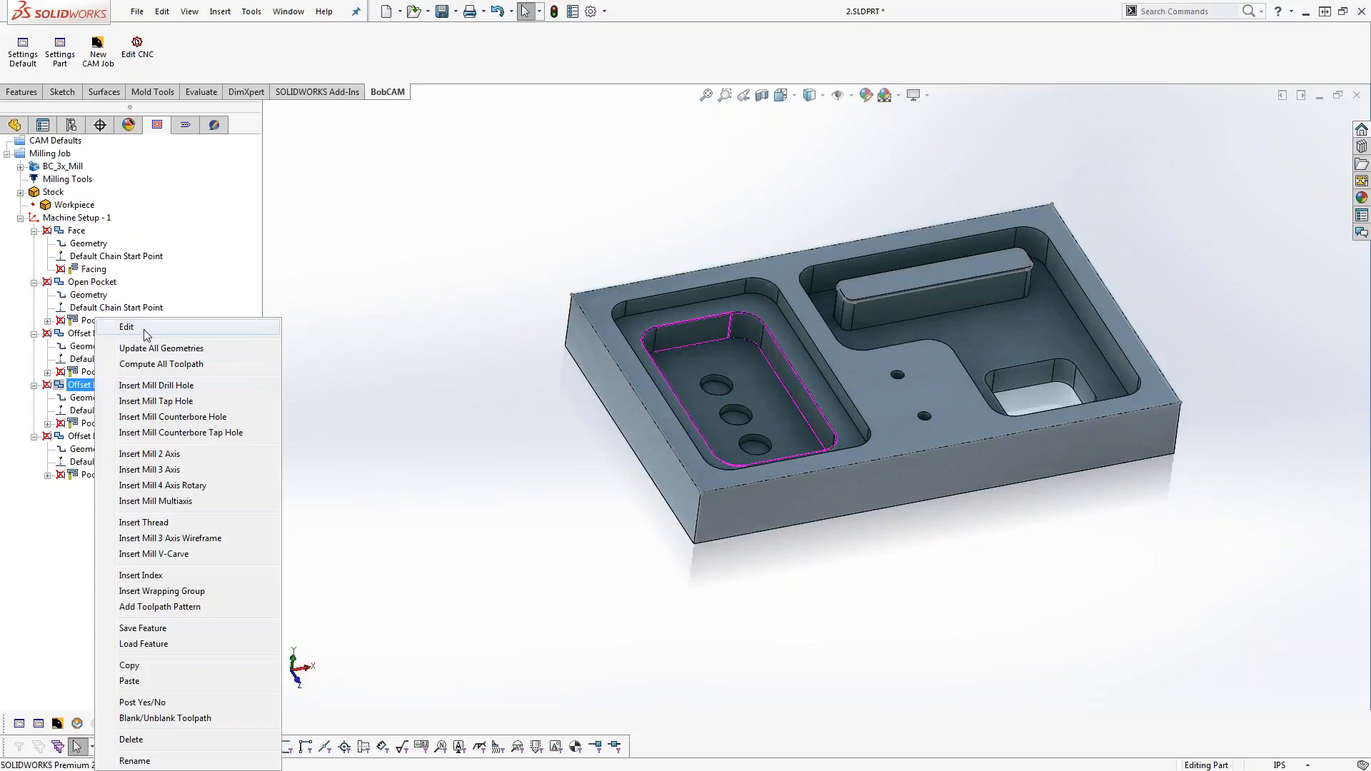
click(118, 330)
click(439, 279)
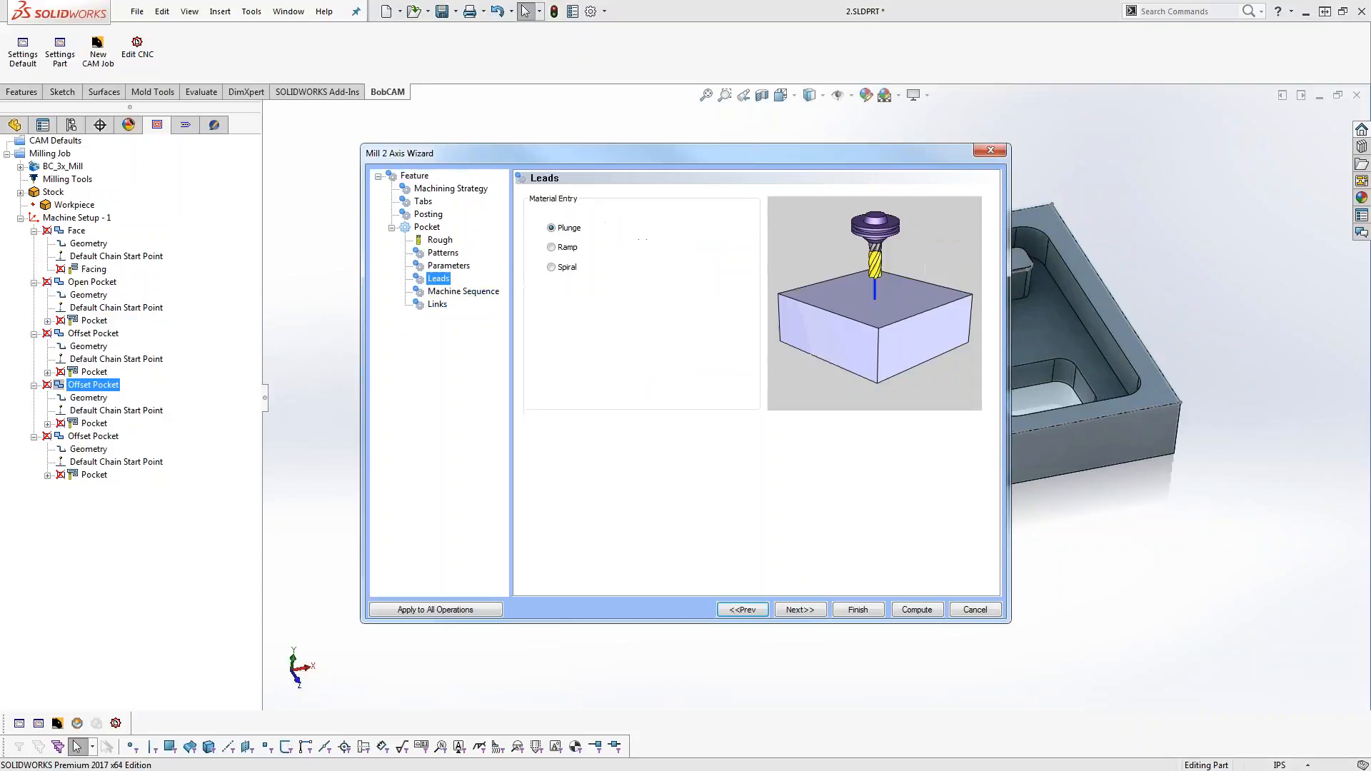
double_click(696, 342)
text(.125)
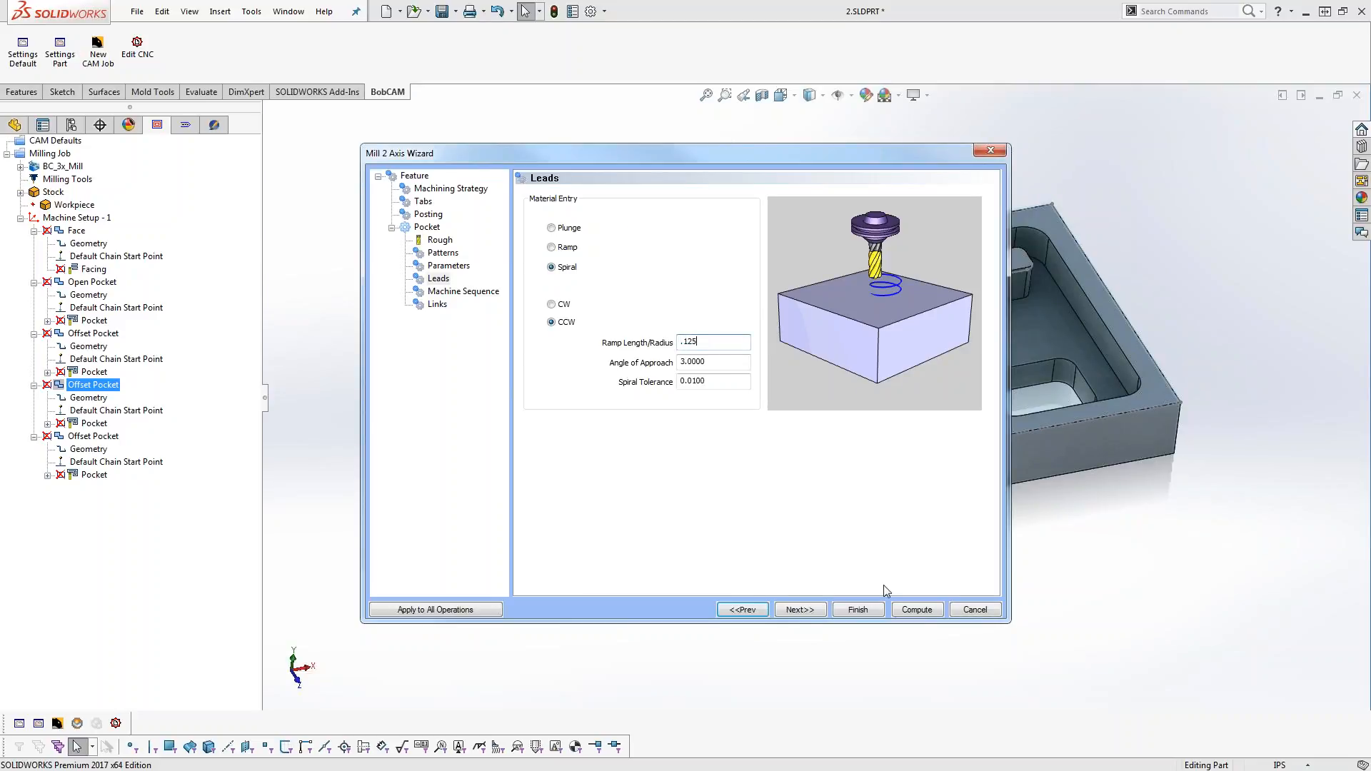
click(899, 607)
Examine the second Offset Pocket's spiral-entry toolpath and the third Offset Pocket's toolpath on the part
click(114, 461)
click(95, 424)
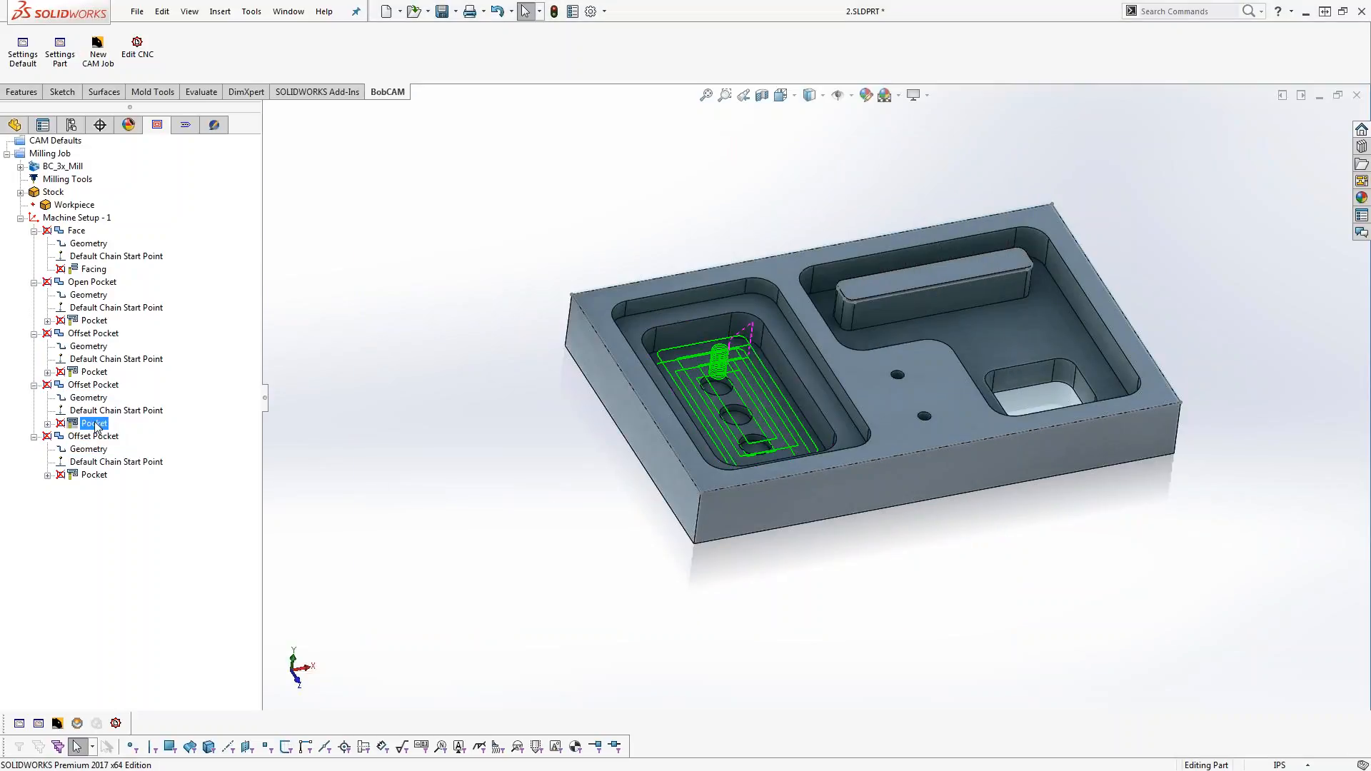
click(93, 436)
click(92, 474)
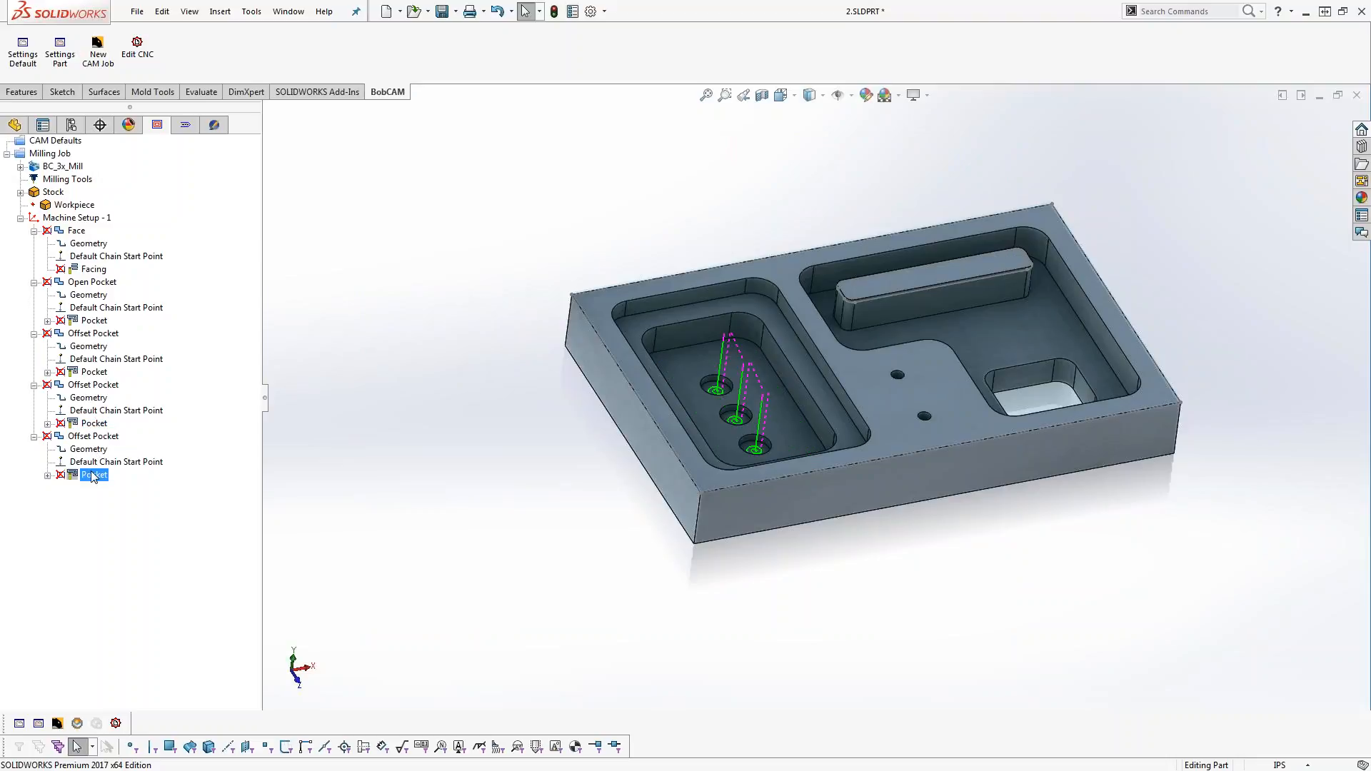
click(100, 461)
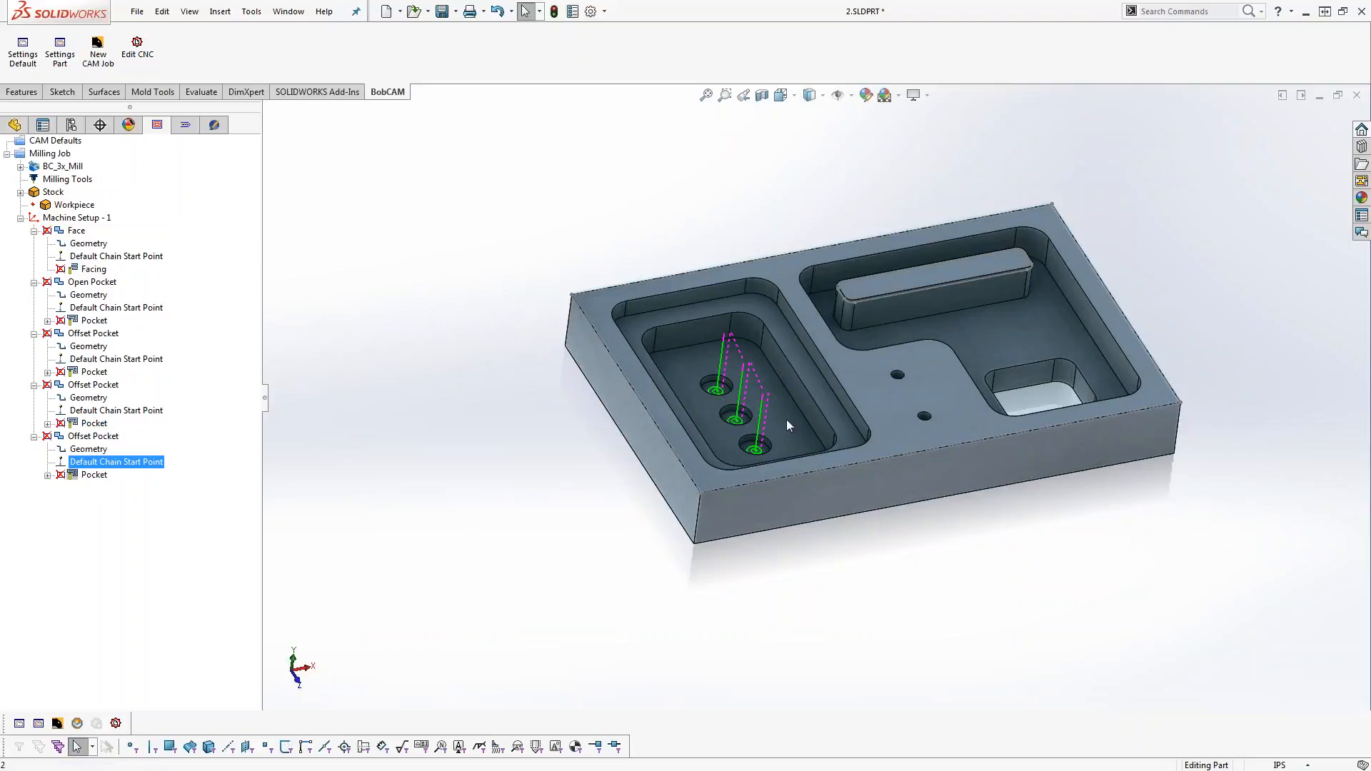
scroll(778, 431, down, 3)
scroll(786, 397, down, 1)
middle_drag(785, 398, 774, 422)
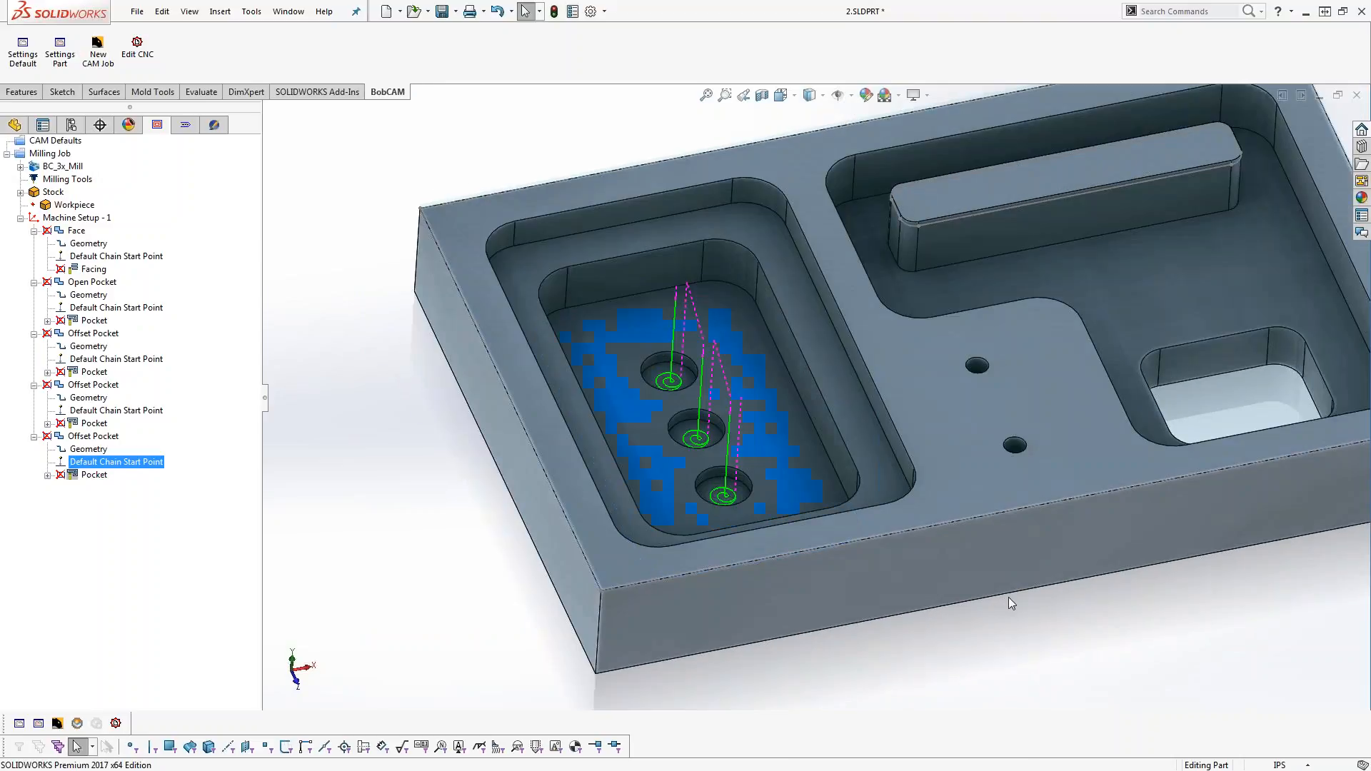
scroll(999, 588, up, 2)
ctrl+middle_drag(968, 551, 859, 564)
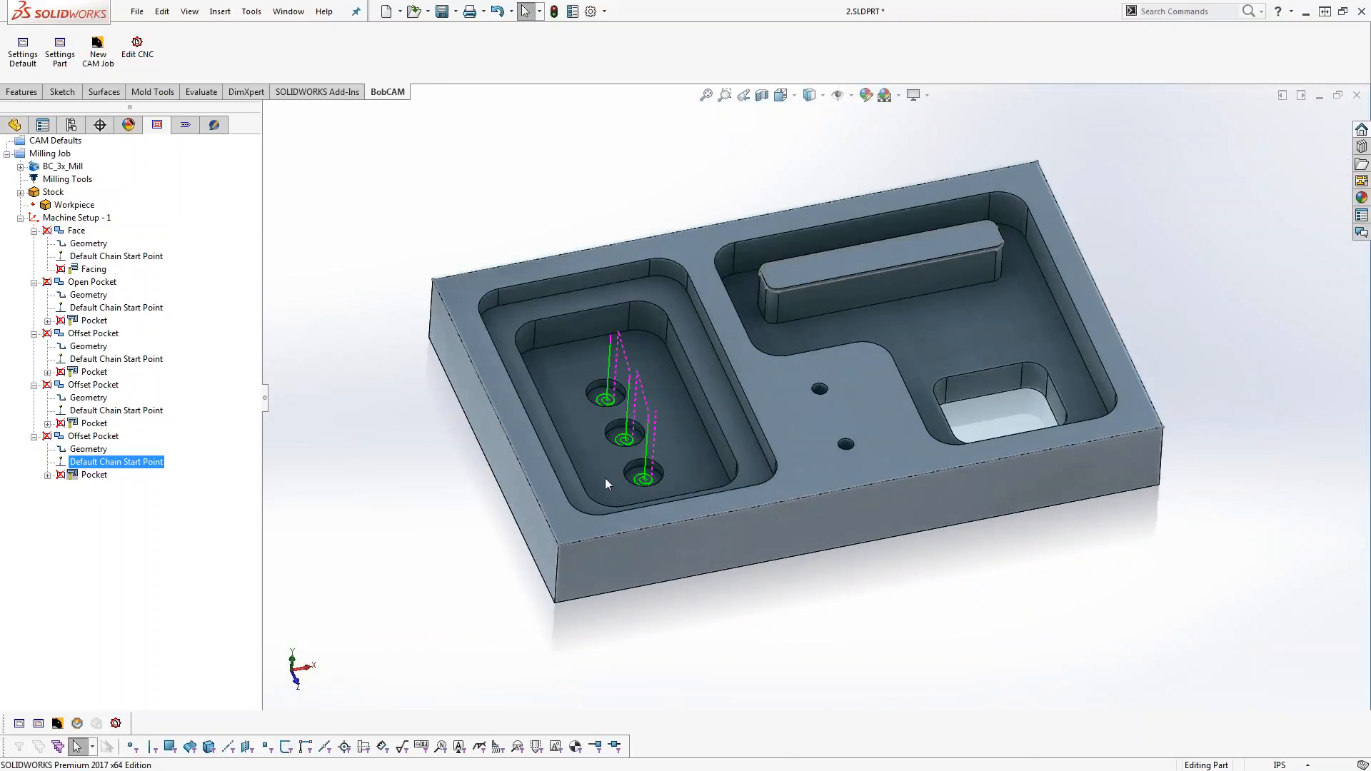
Collapse the Face, Open Pocket, and three Offset Pocket features in the CAM tree
click(35, 232)
click(34, 244)
click(34, 257)
click(34, 270)
click(34, 282)
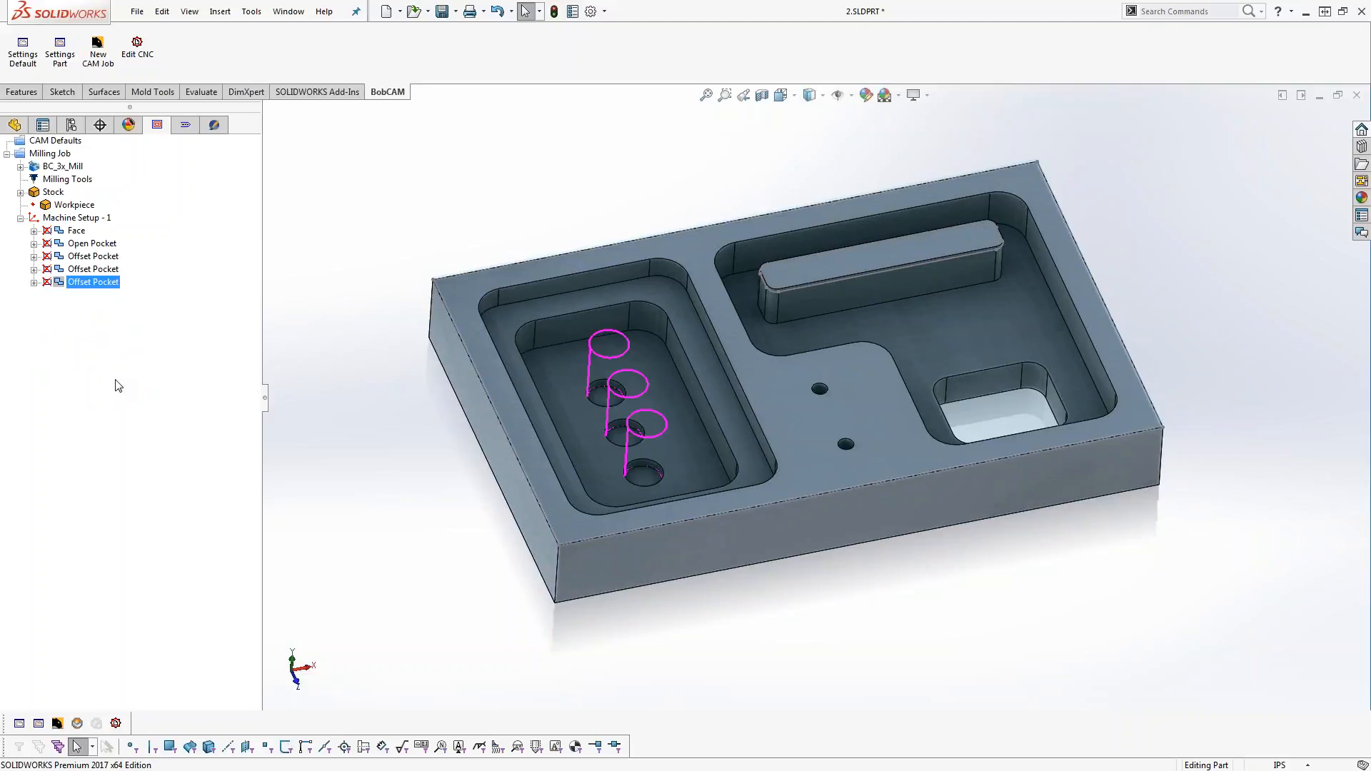
Add a new feature group to Machine Setup - 1
right_click(99, 220)
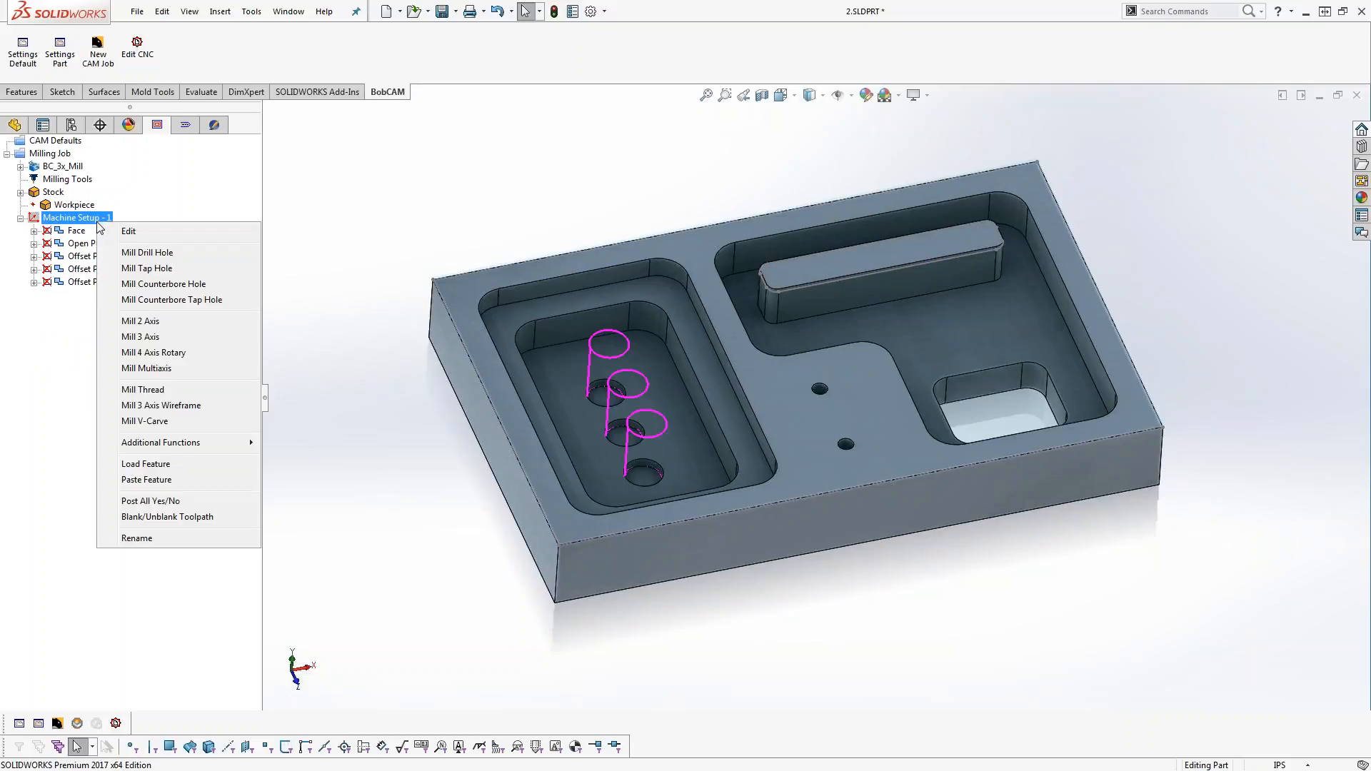
mouse_move(232, 443)
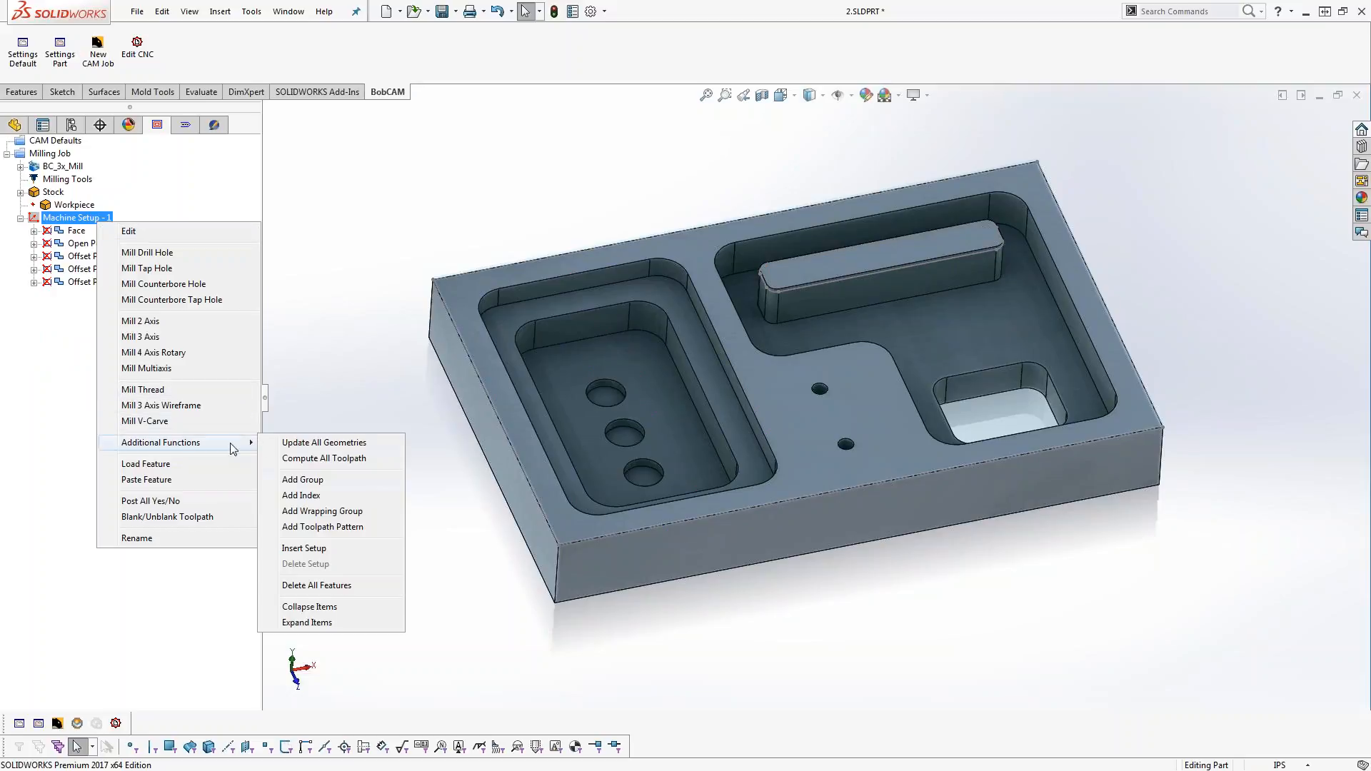
click(350, 483)
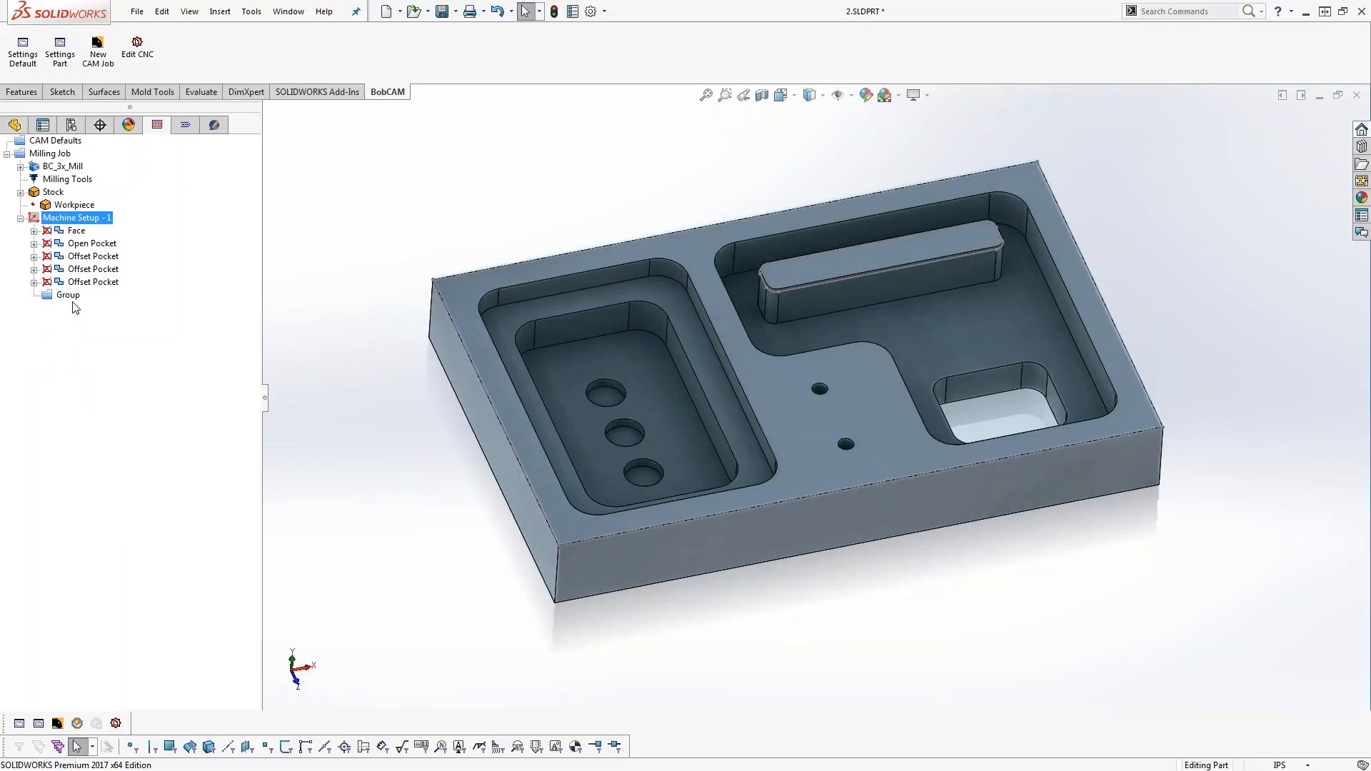
Move all five milling features into the new group and check the group's contents
mouse_move(85, 234)
mouse_down()
mouse_move(69, 296)
mouse_move(83, 234)
mouse_move(70, 260)
mouse_move(70, 246)
mouse_up()
click(70, 271)
click(86, 231)
click(34, 230)
click(33, 231)
Blank the toolpaths of the whole group and unblank them again
right_click(59, 229)
click(145, 294)
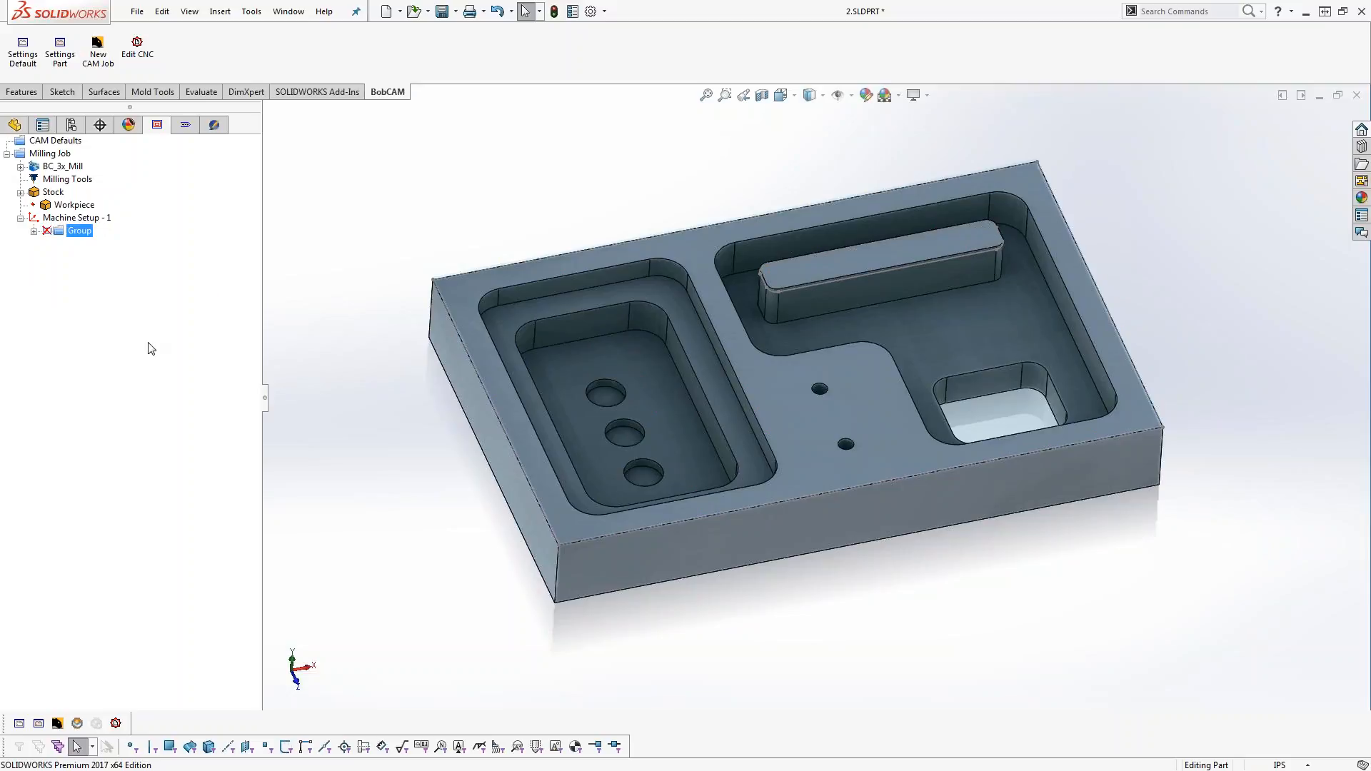
right_click(80, 233)
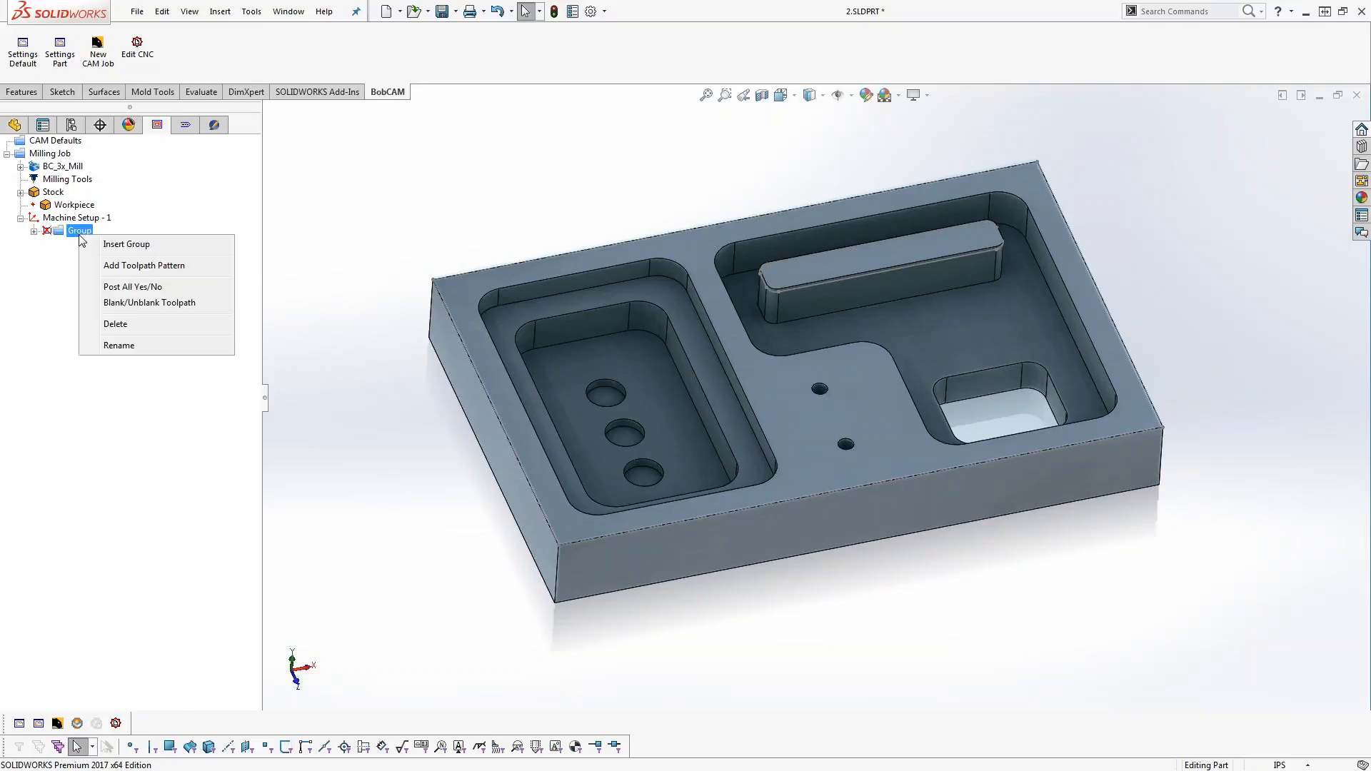
click(179, 307)
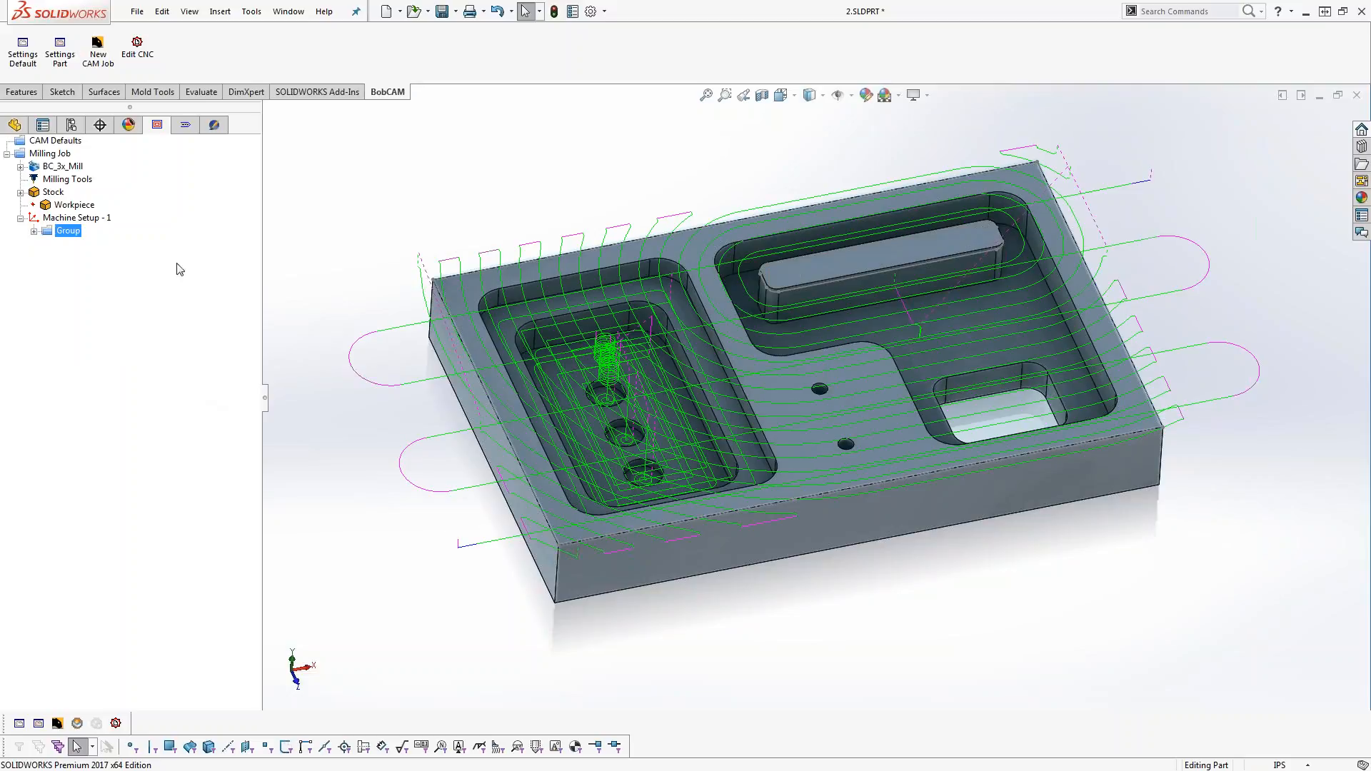
Turn posting off for all features in the group and turn it back on
right_click(70, 231)
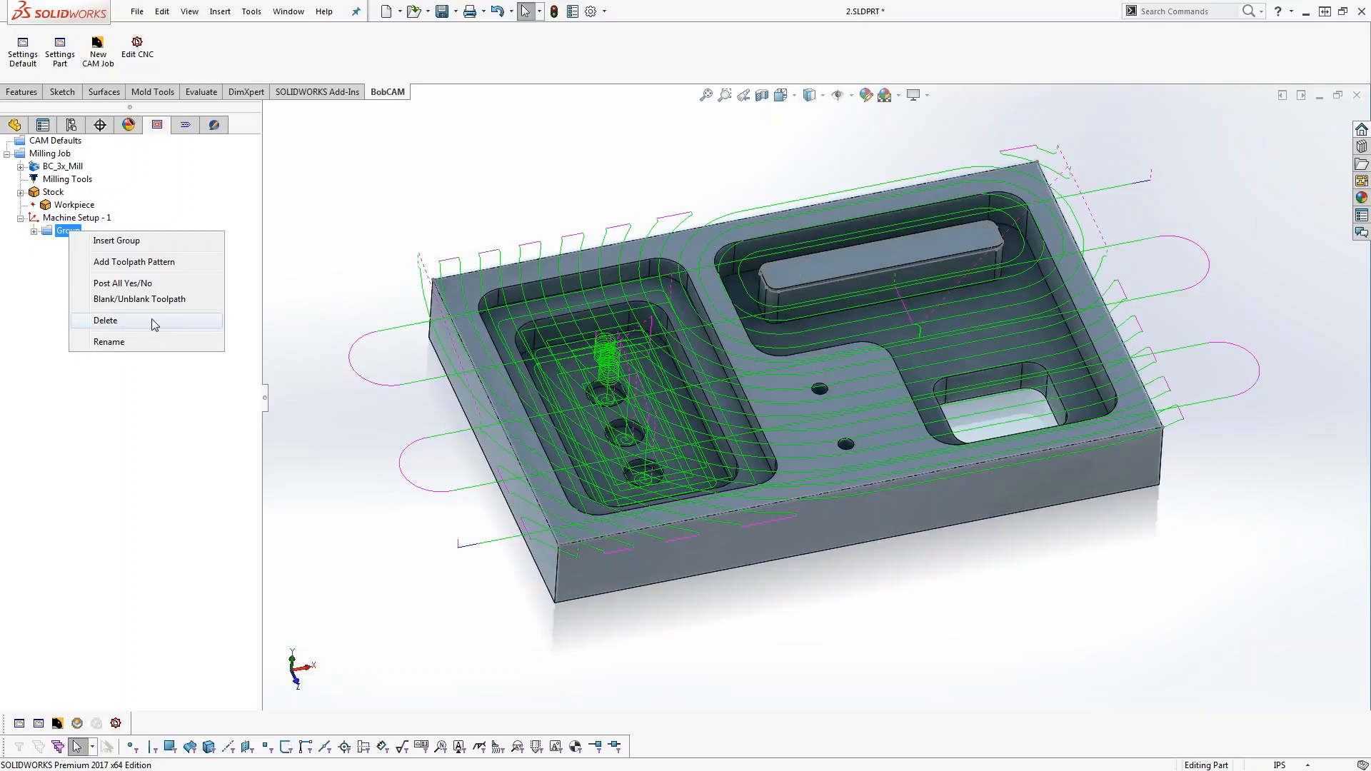
click(175, 282)
right_click(70, 230)
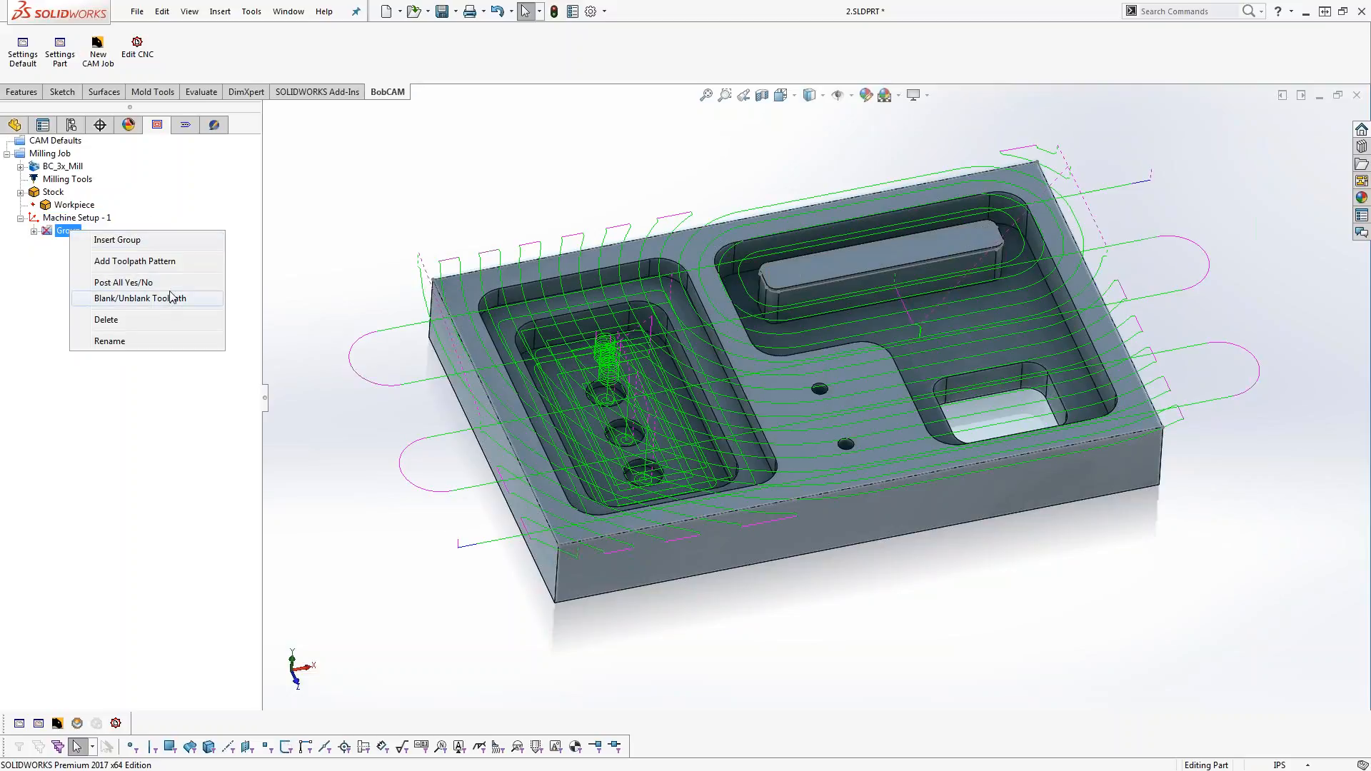
click(170, 283)
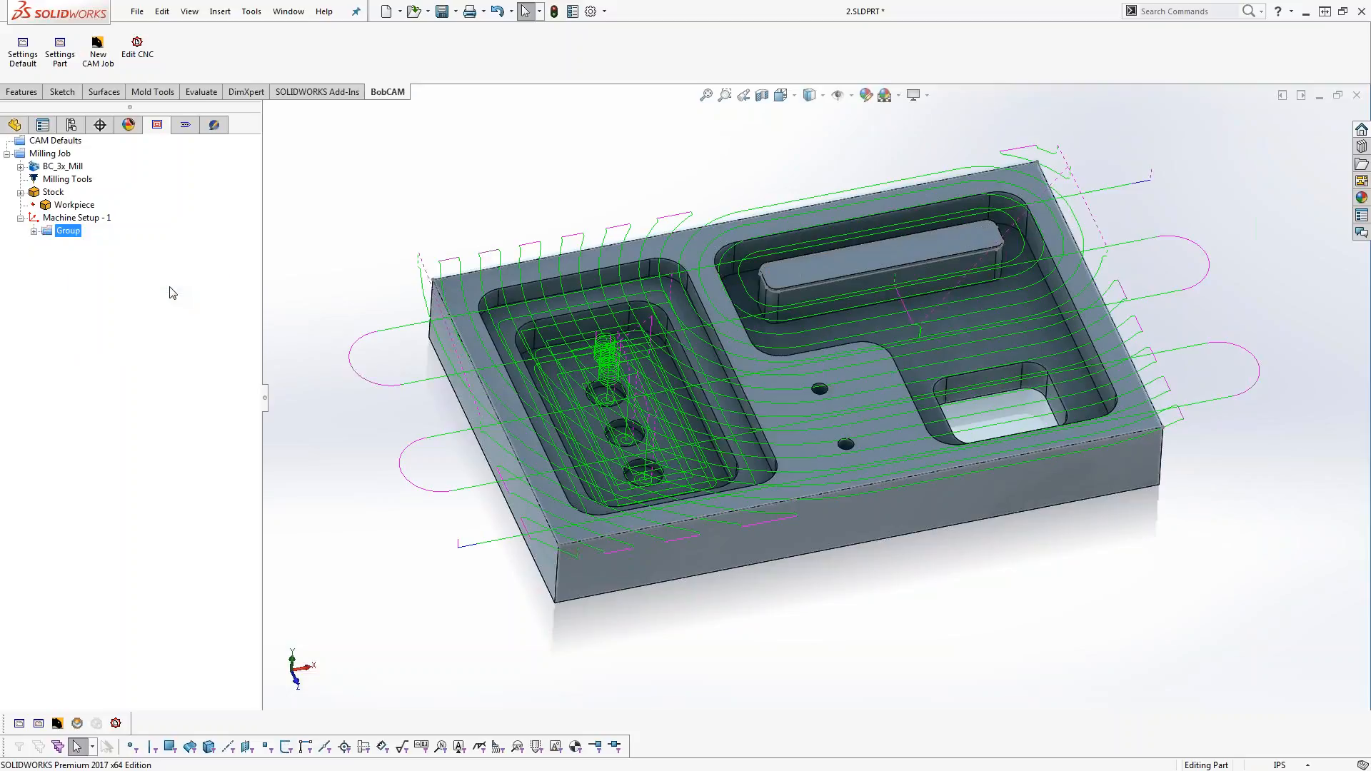
Check the features inside the group, collapse it, and blank all of its toolpaths
click(34, 232)
click(33, 231)
right_click(73, 237)
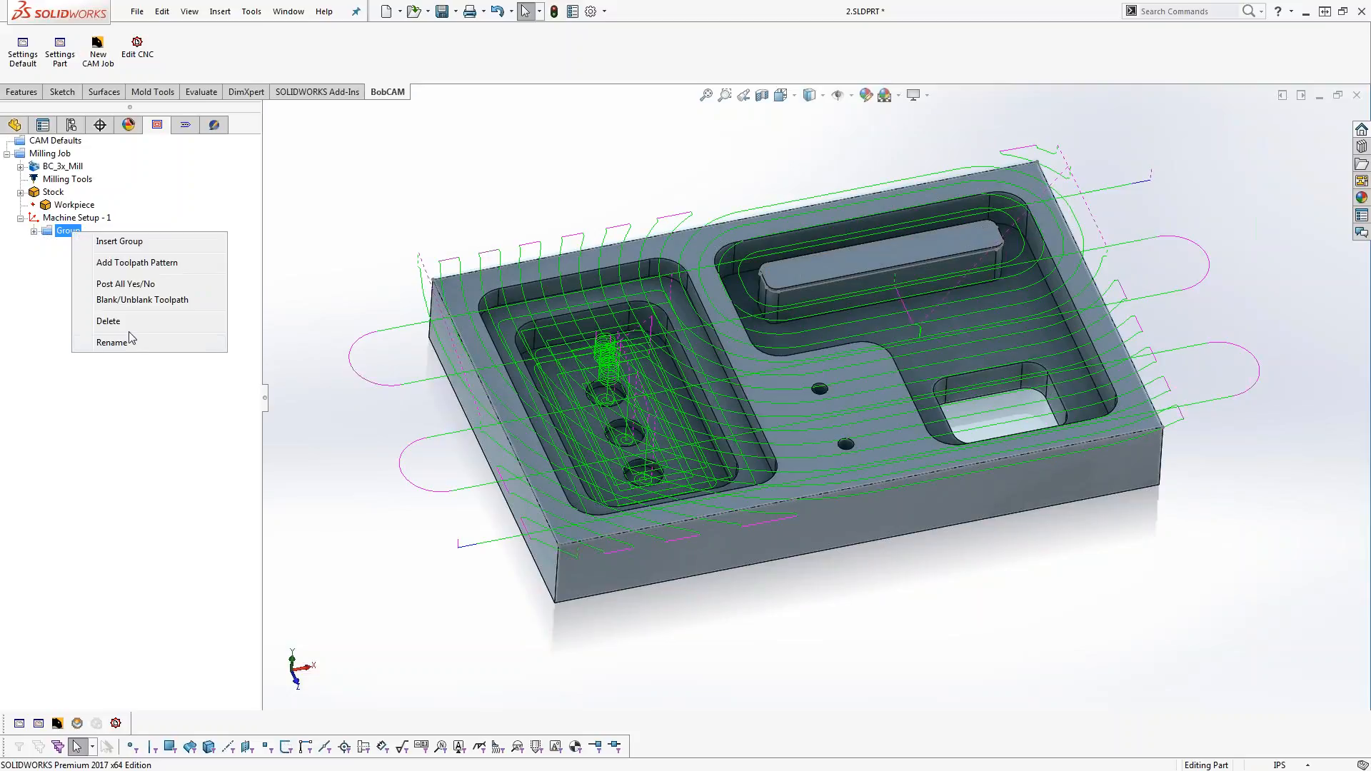
click(179, 298)
Start a Mill 2 Axis feature under Machine Setup - 1 using the floor face of the L-shaped pocket as geometry
mouse_move(803, 606)
middle_down()
mouse_move(803, 582)
mouse_move(803, 594)
middle_up()
ctrl+middle_drag(970, 345, 907, 367)
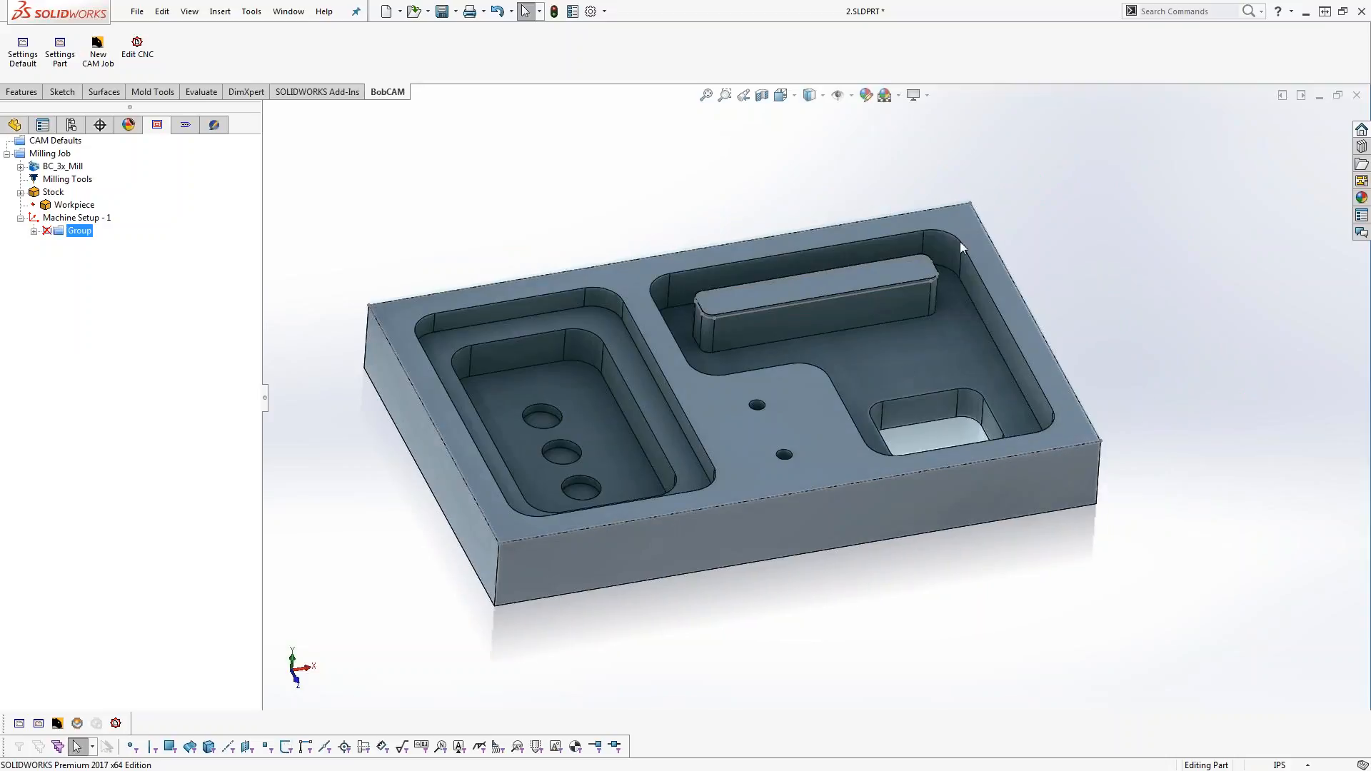
mouse_move(840, 427)
middle_down()
mouse_move(837, 404)
mouse_move(842, 440)
middle_up()
right_click(72, 224)
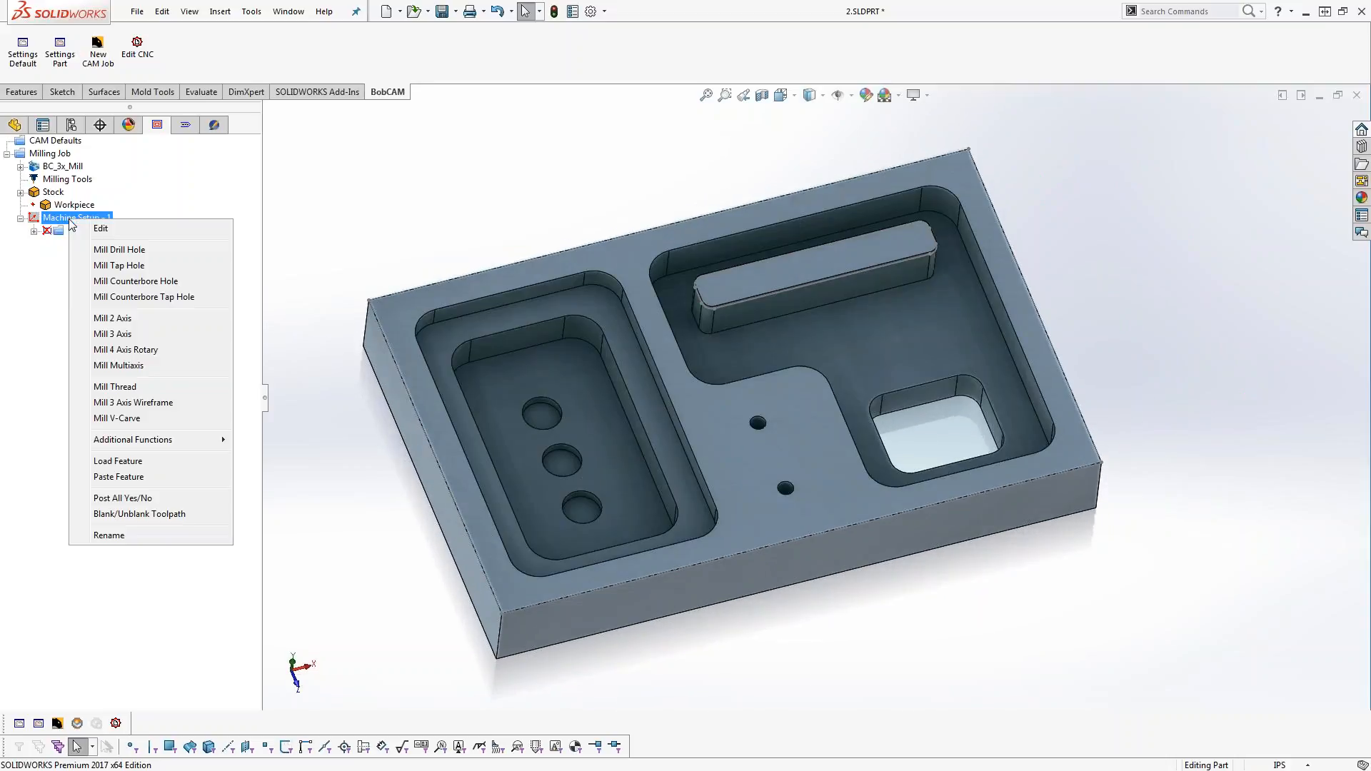
click(143, 319)
click(620, 246)
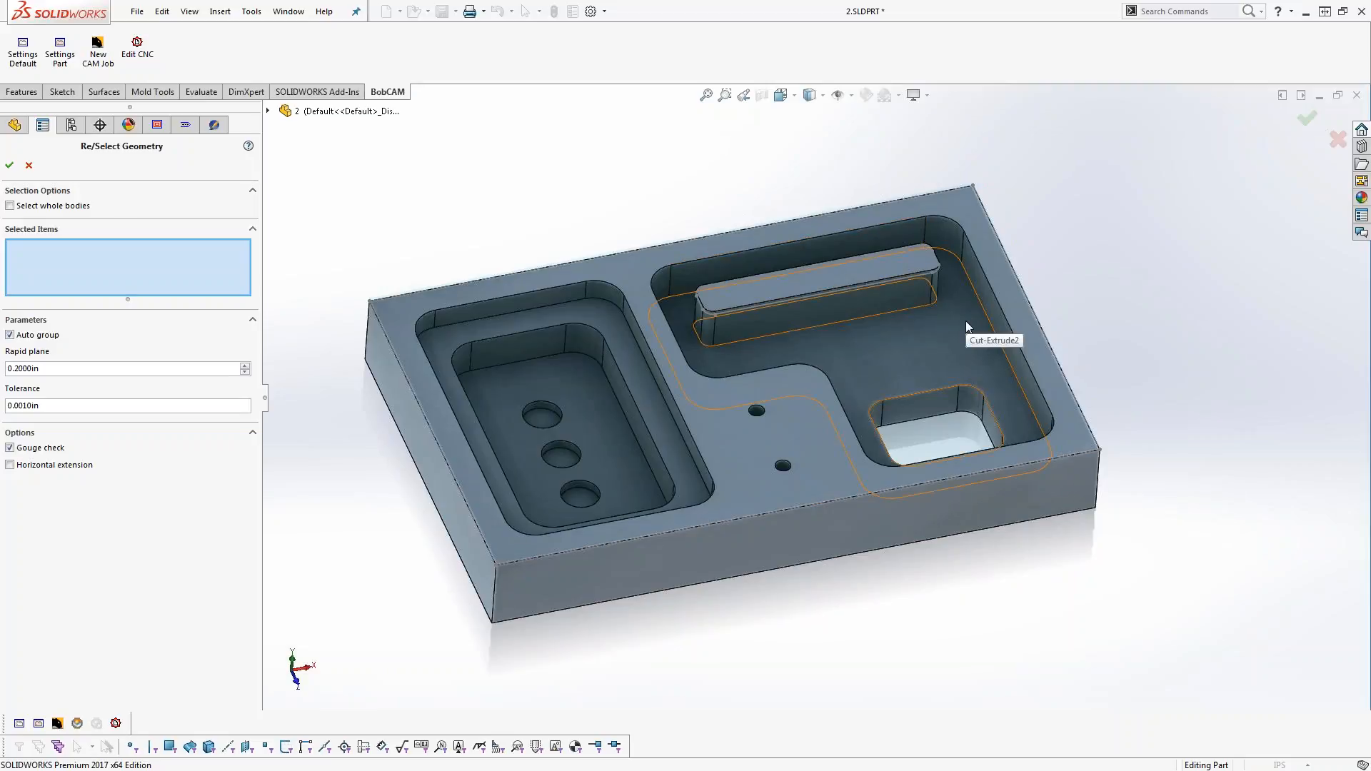
click(966, 322)
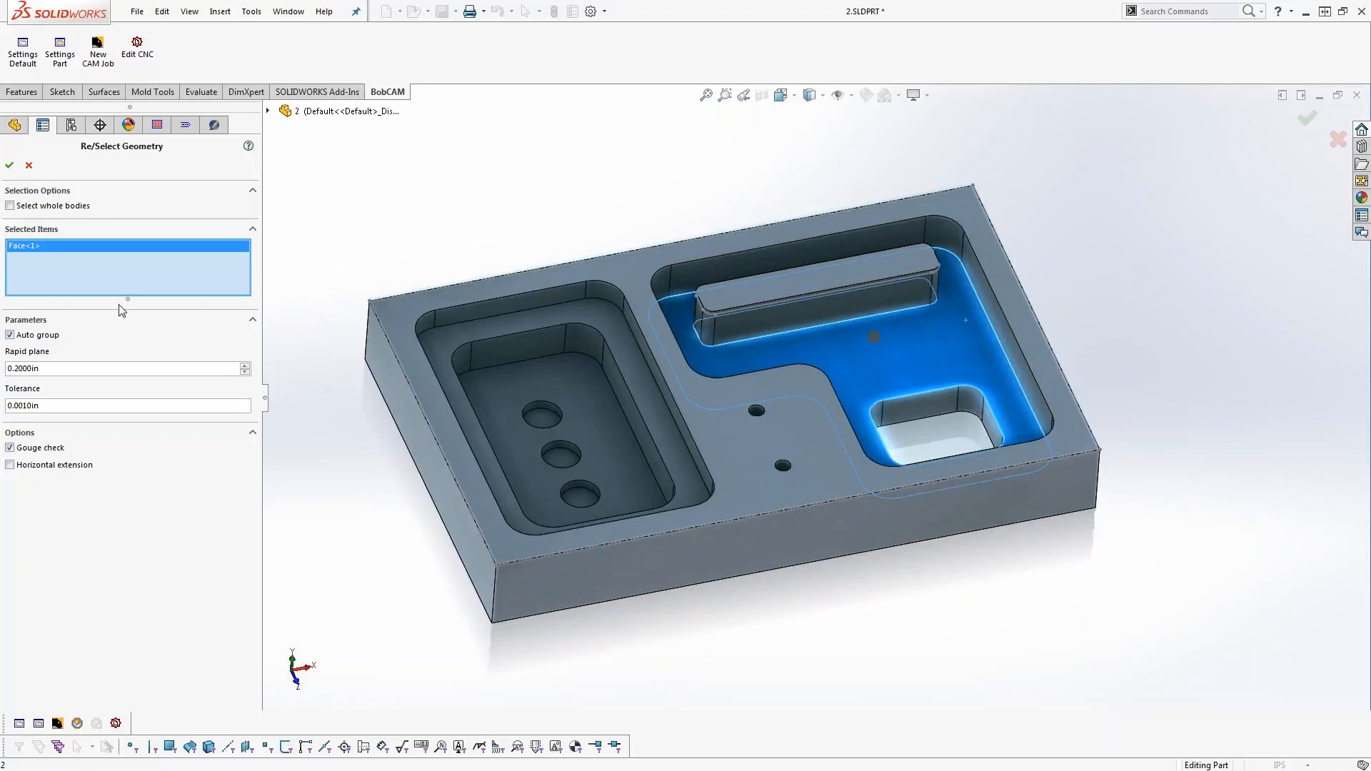
click(10, 165)
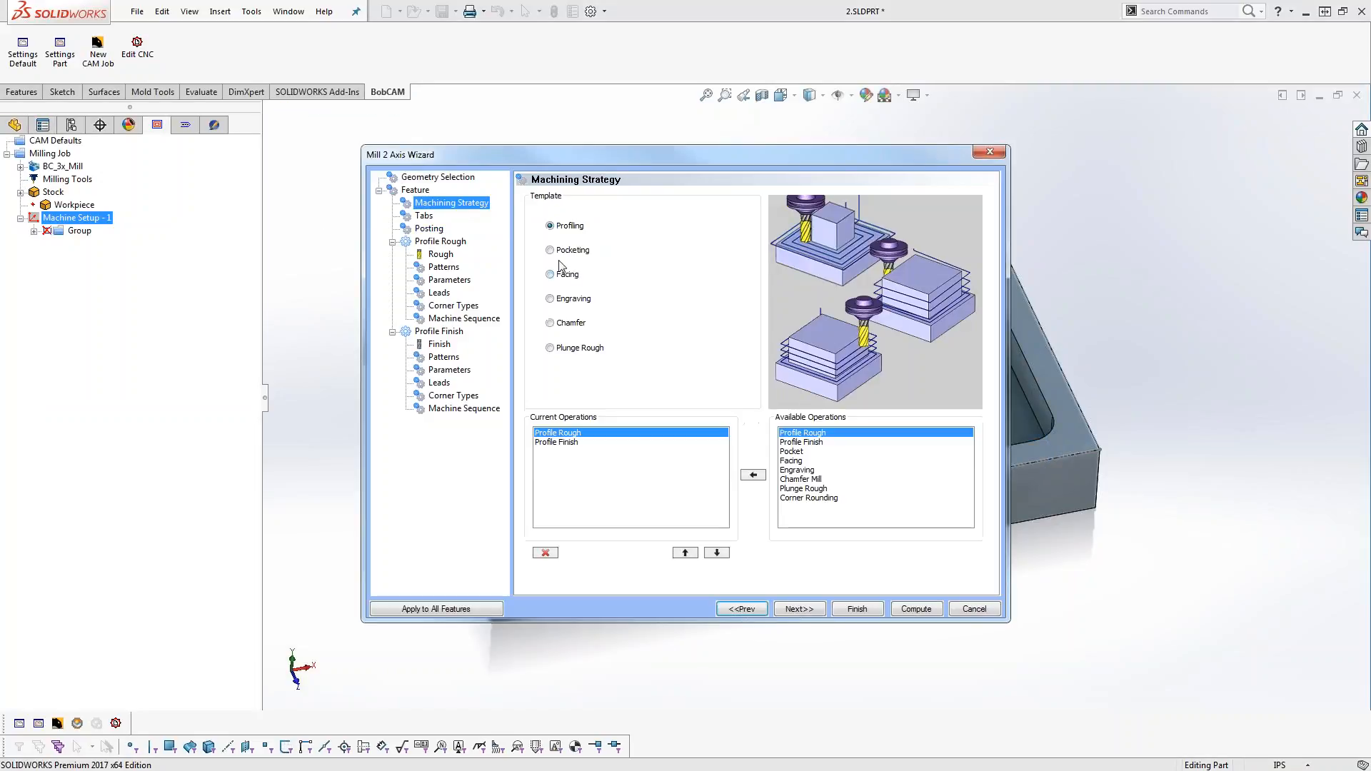
Choose the Pocketing template for the feature and remove its Profile Finish operation
click(549, 250)
click(572, 444)
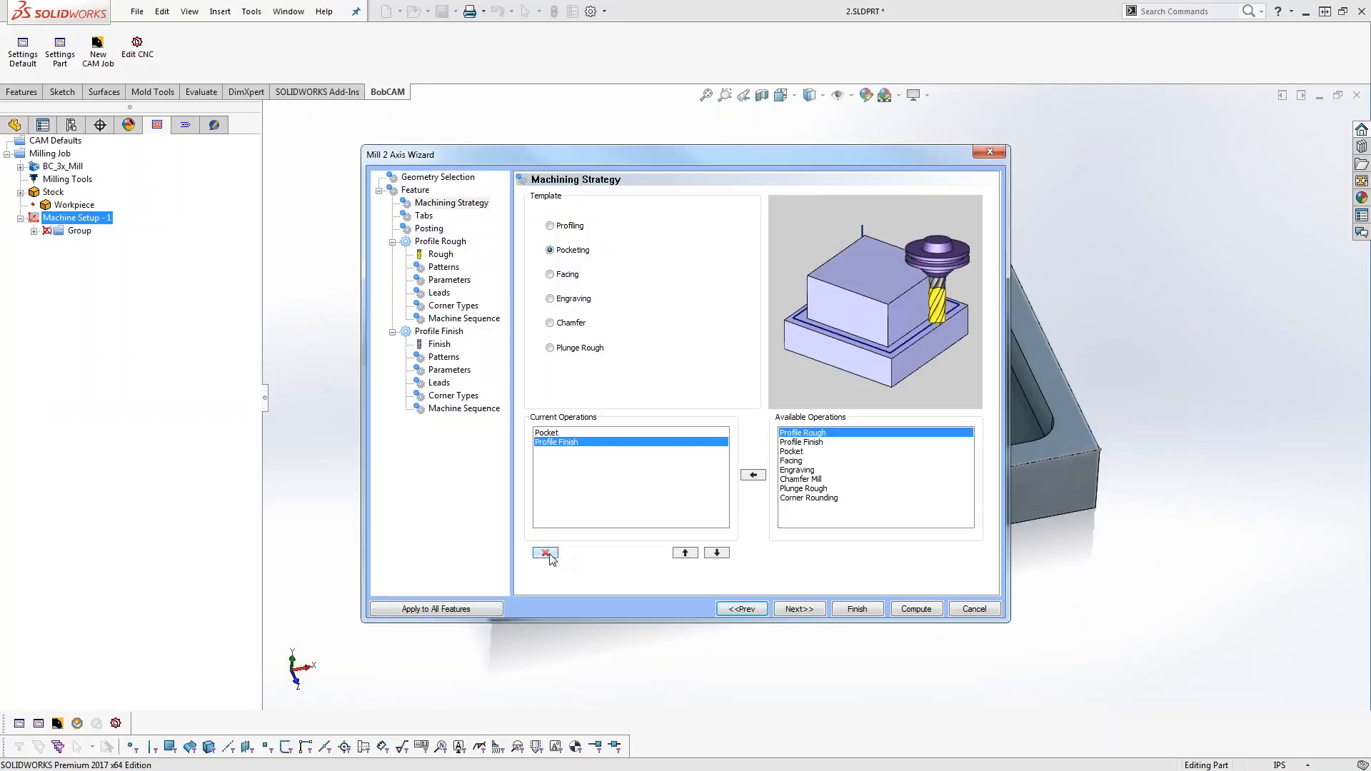
click(545, 553)
click(799, 609)
Set the rough tool diameter to 0.5, check the pocket patterns and parameters, and compute the toolpath
click(440, 255)
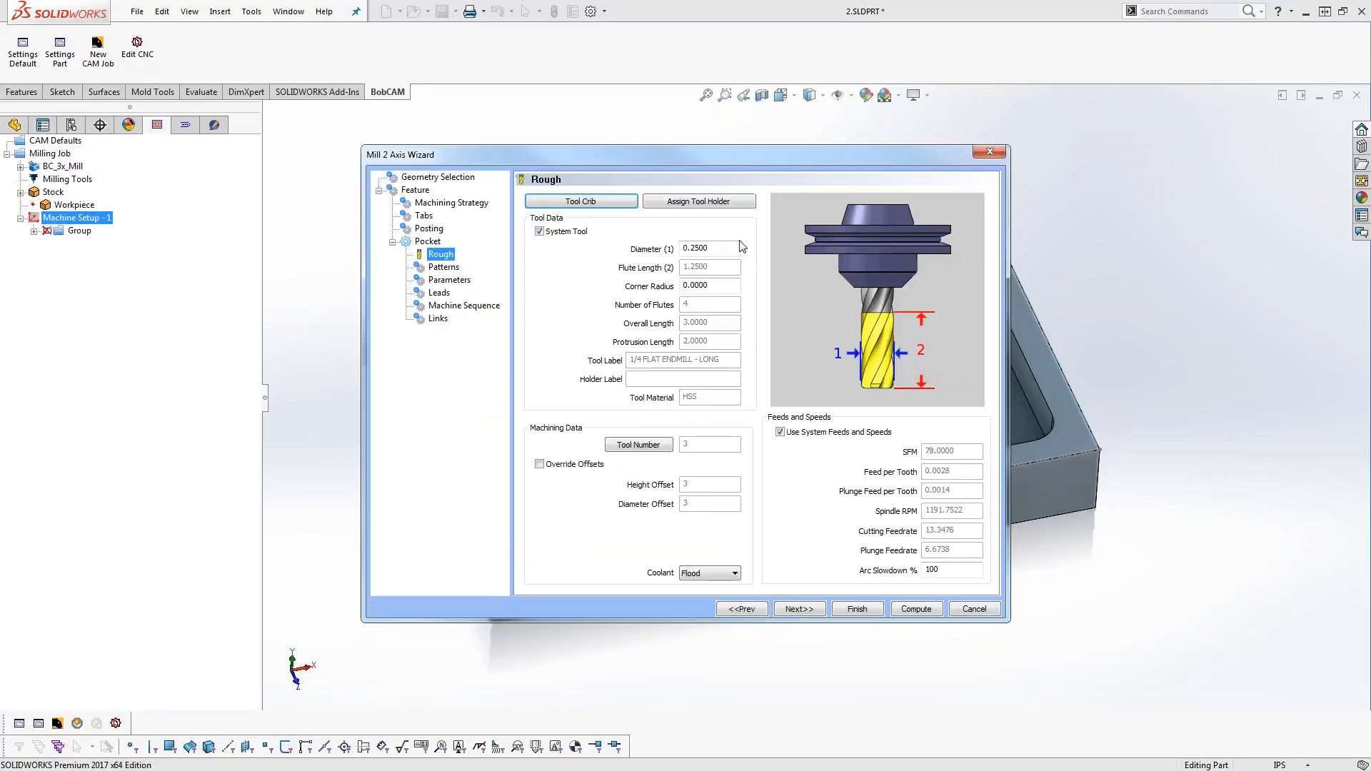
text(.)
click(443, 267)
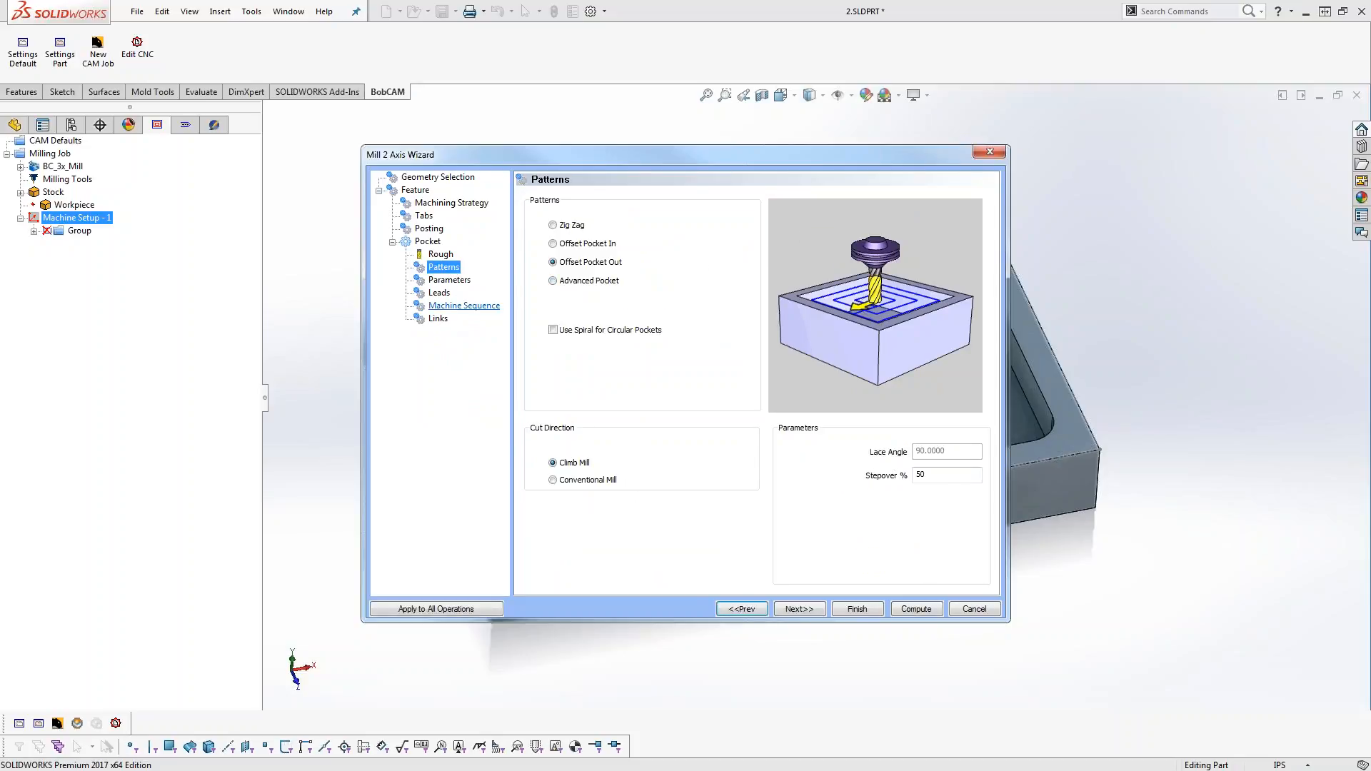
click(460, 283)
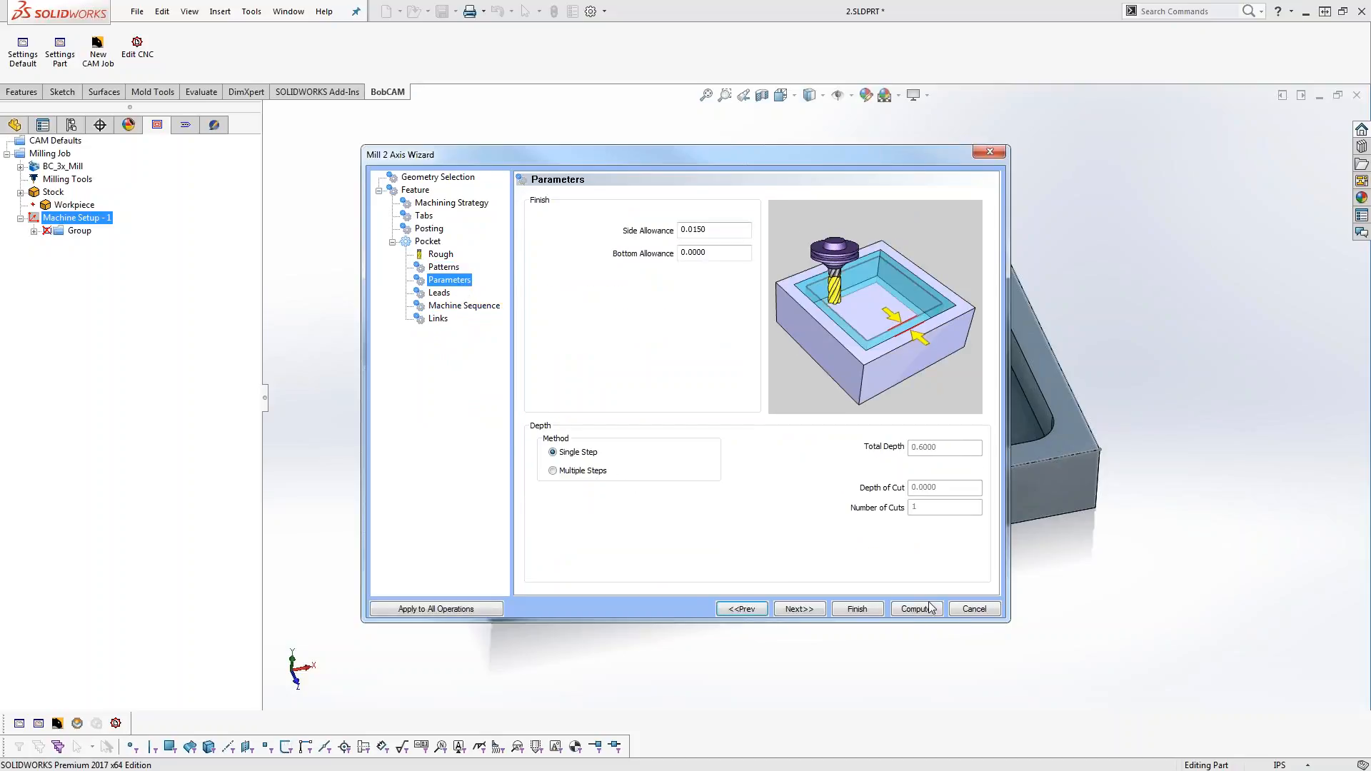
click(928, 608)
middle_drag(788, 413, 785, 501)
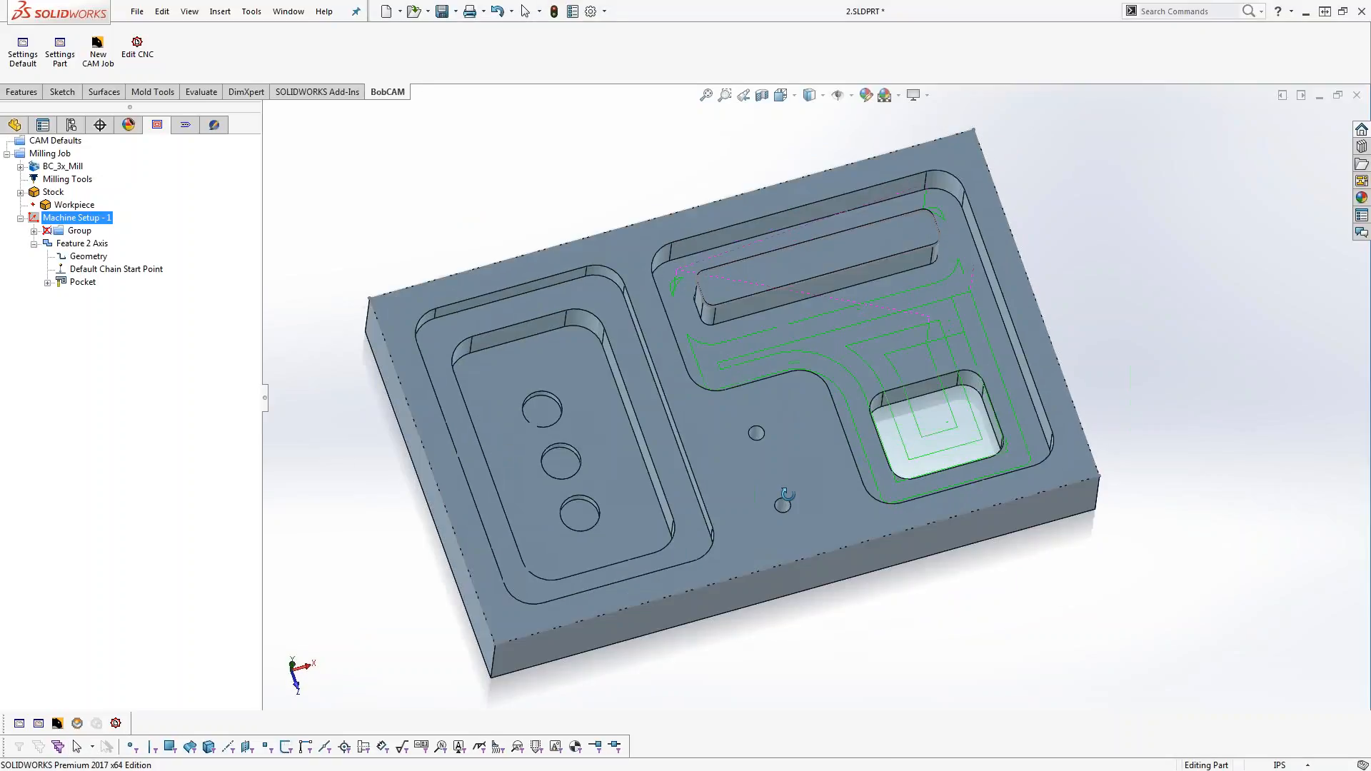
Reselect the feature's geometry as the tangent edge loops around the island's base and the pocket's upper rim
click(87, 256)
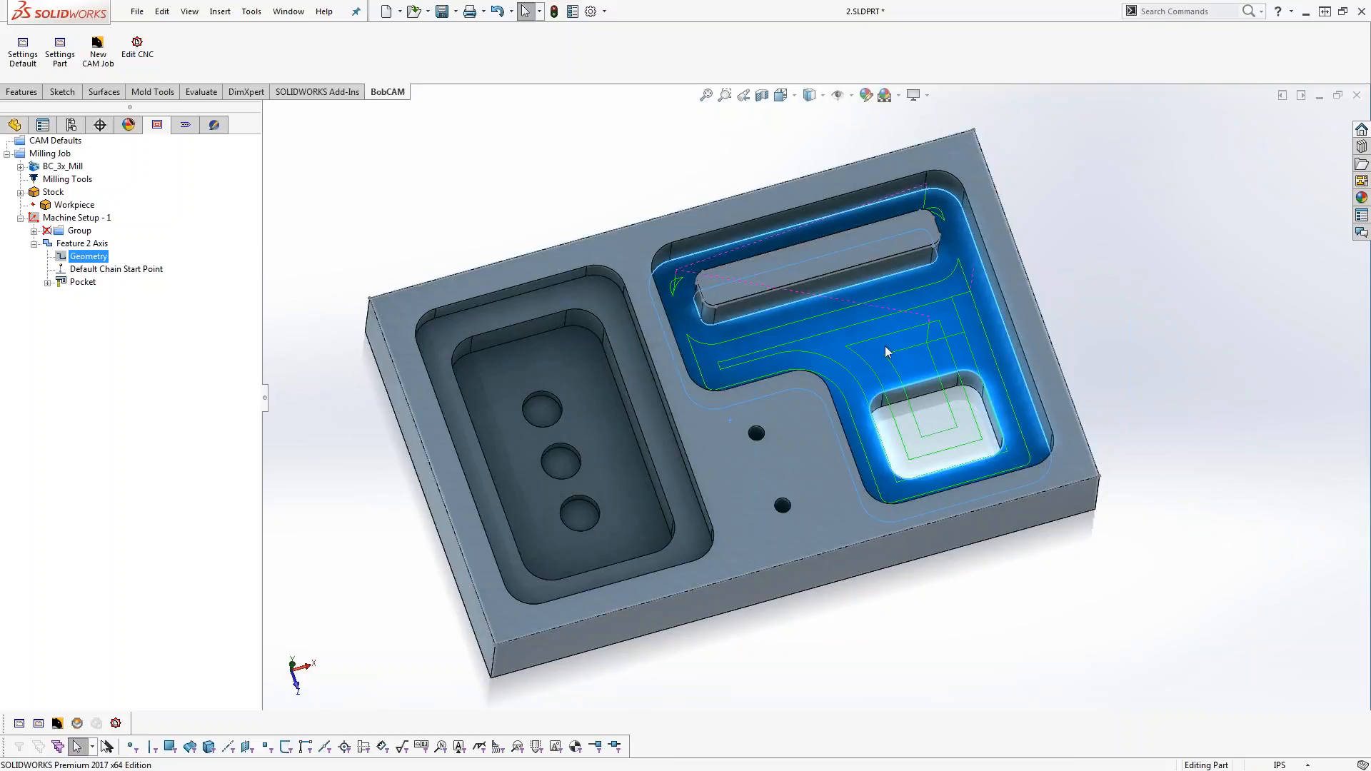
right_click(94, 260)
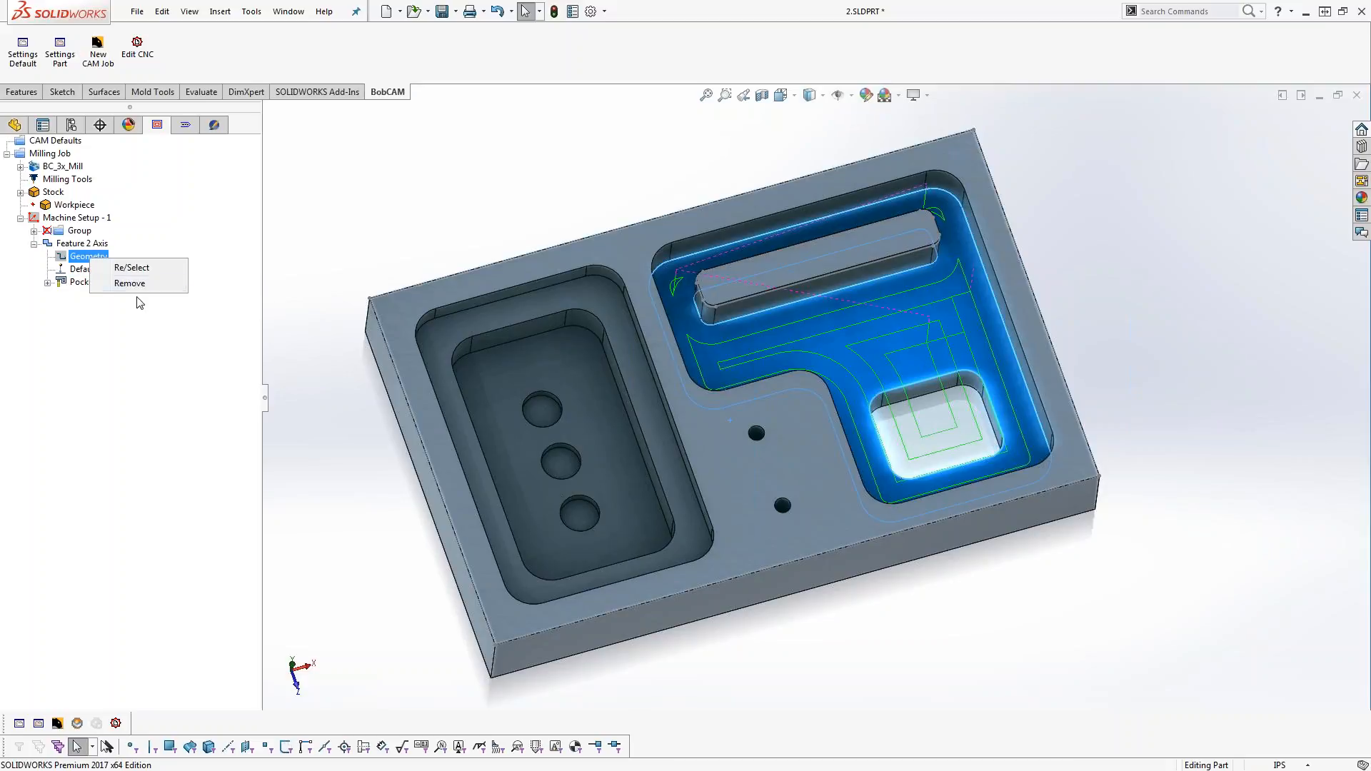
click(121, 269)
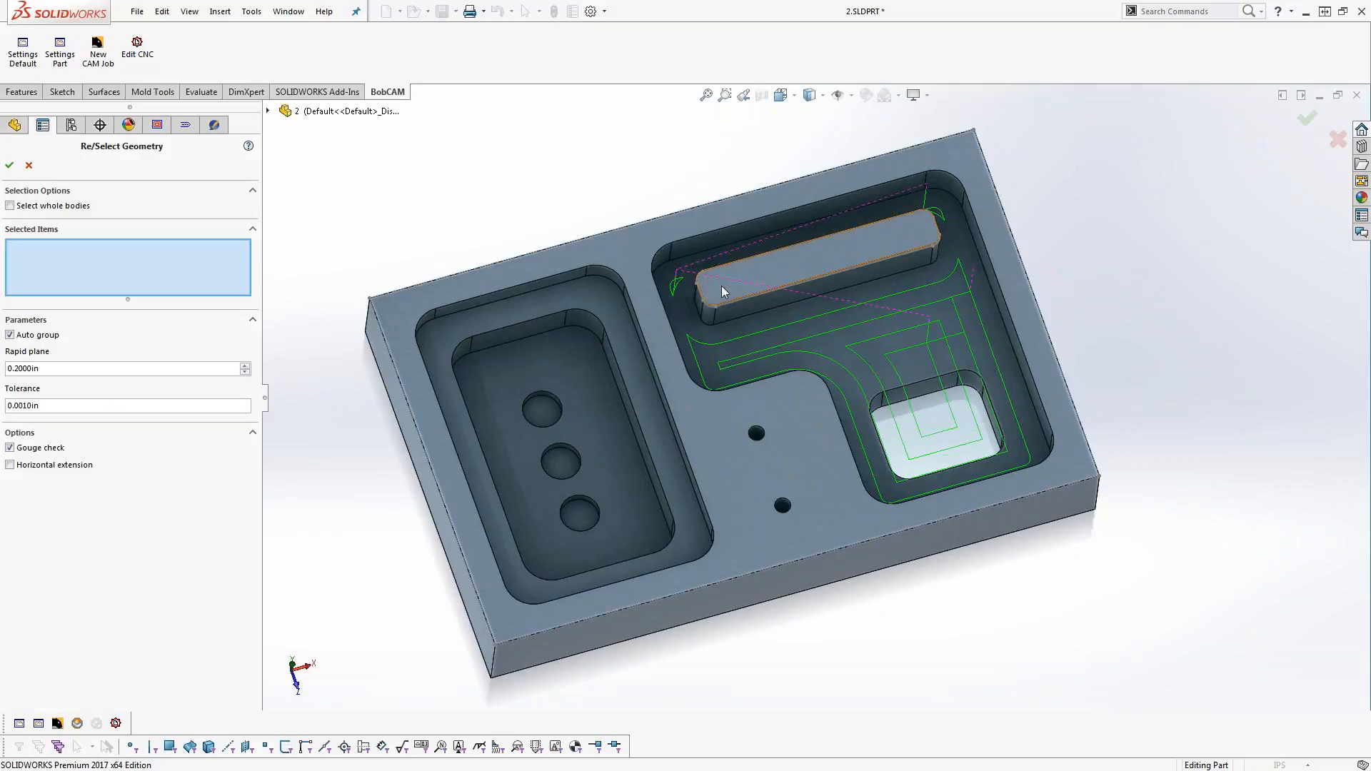
right_click(774, 310)
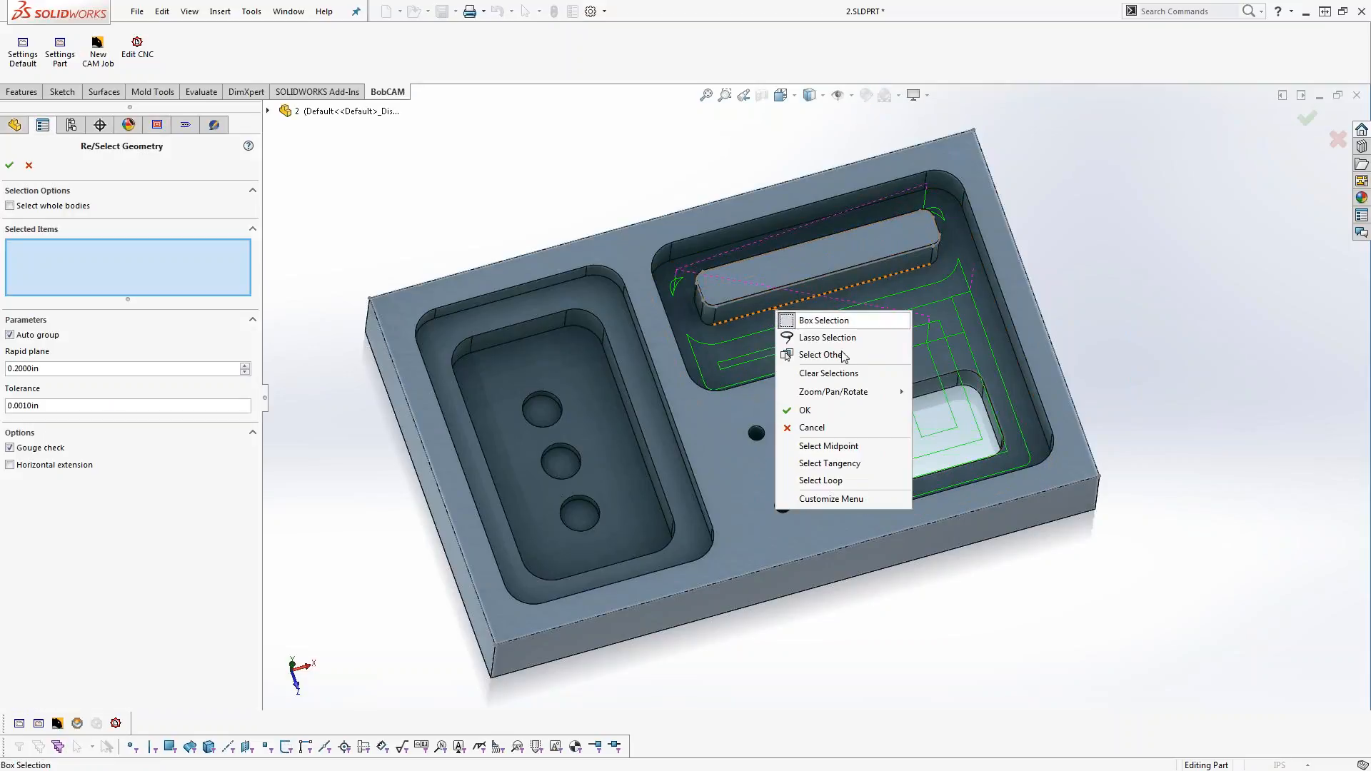
click(872, 464)
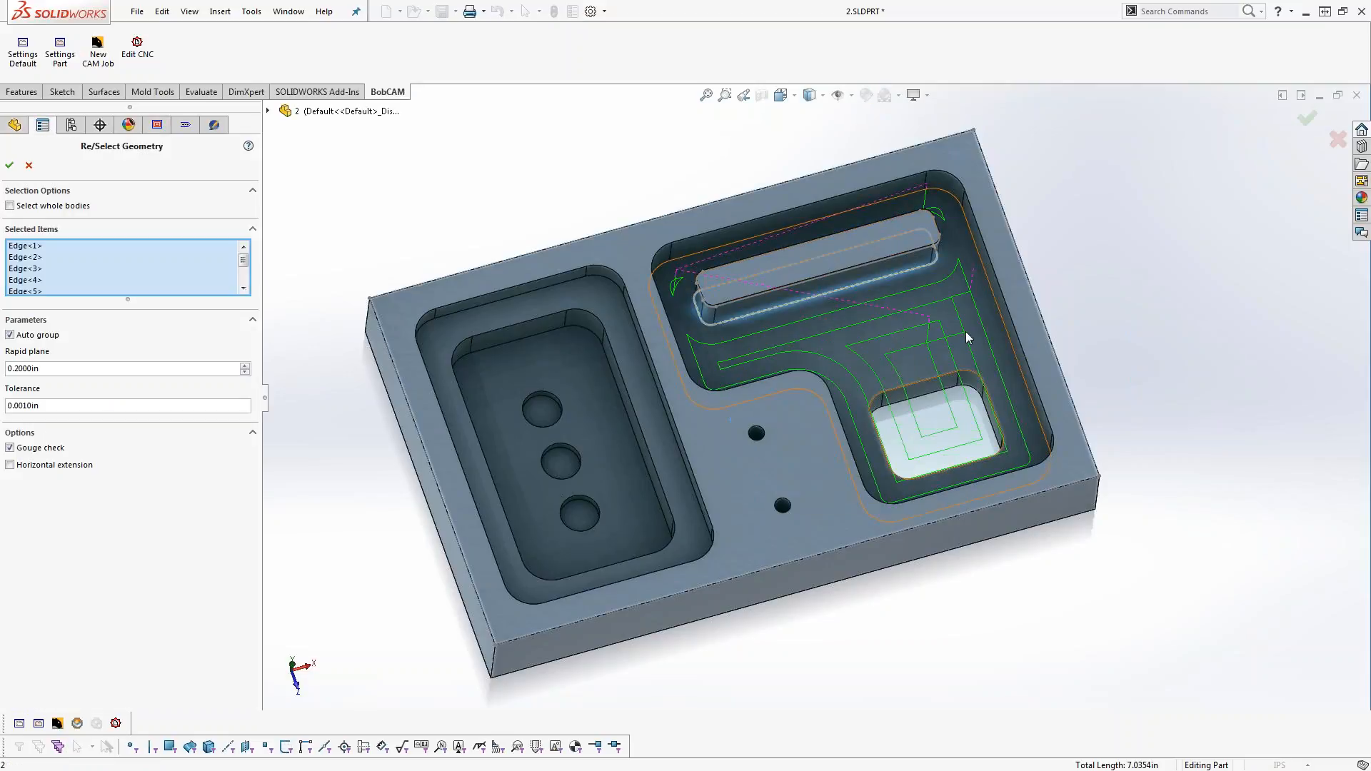
right_click(1001, 321)
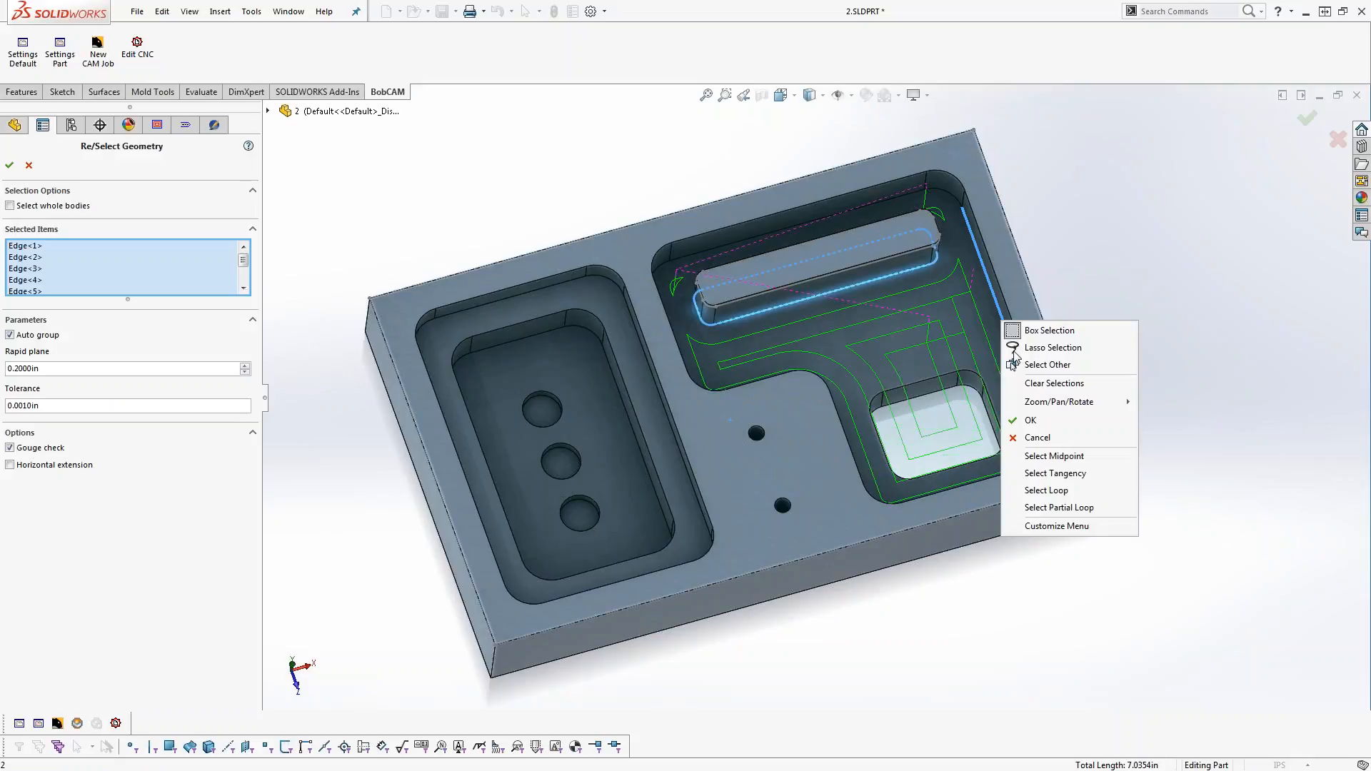
click(1091, 477)
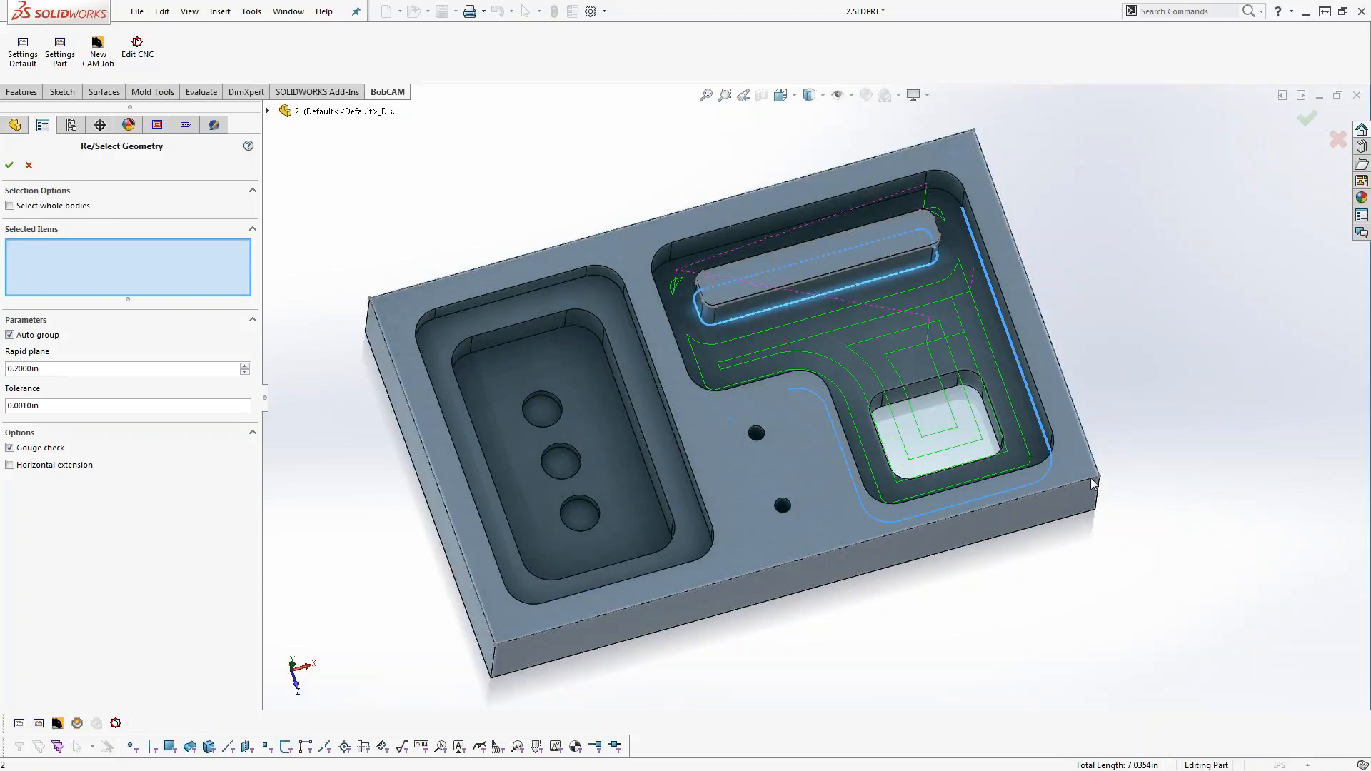
click(9, 165)
Recompute the Pocket operation's toolpath for the new edge geometry and inspect it
right_click(82, 282)
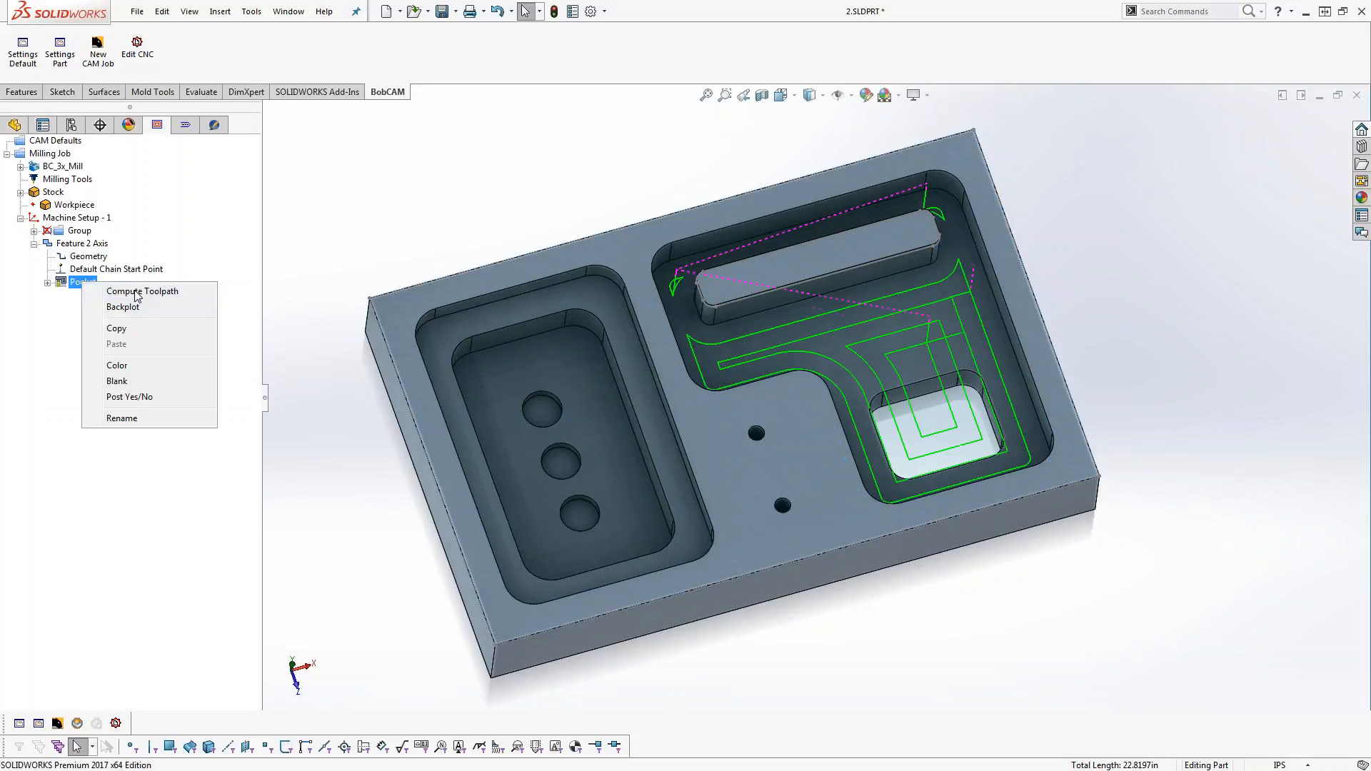
click(137, 293)
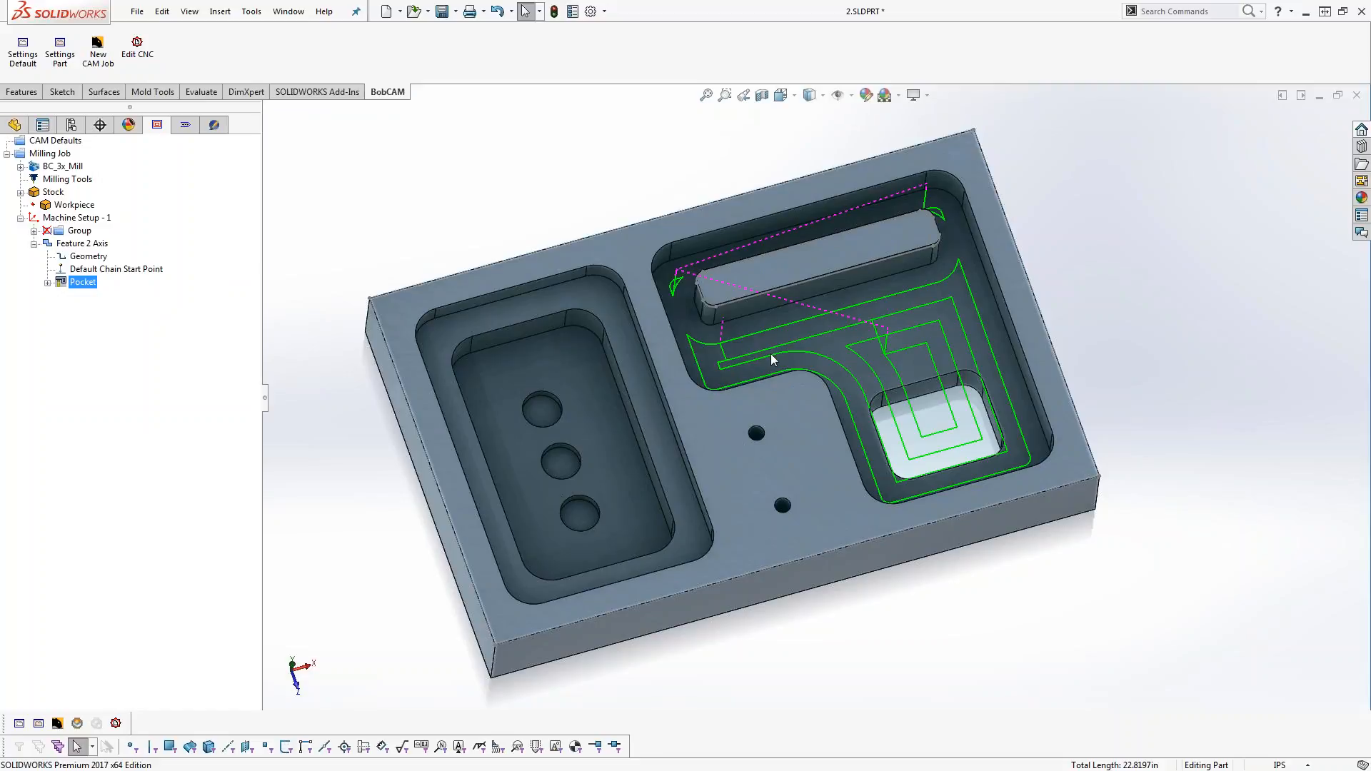
middle_drag(854, 406, 855, 395)
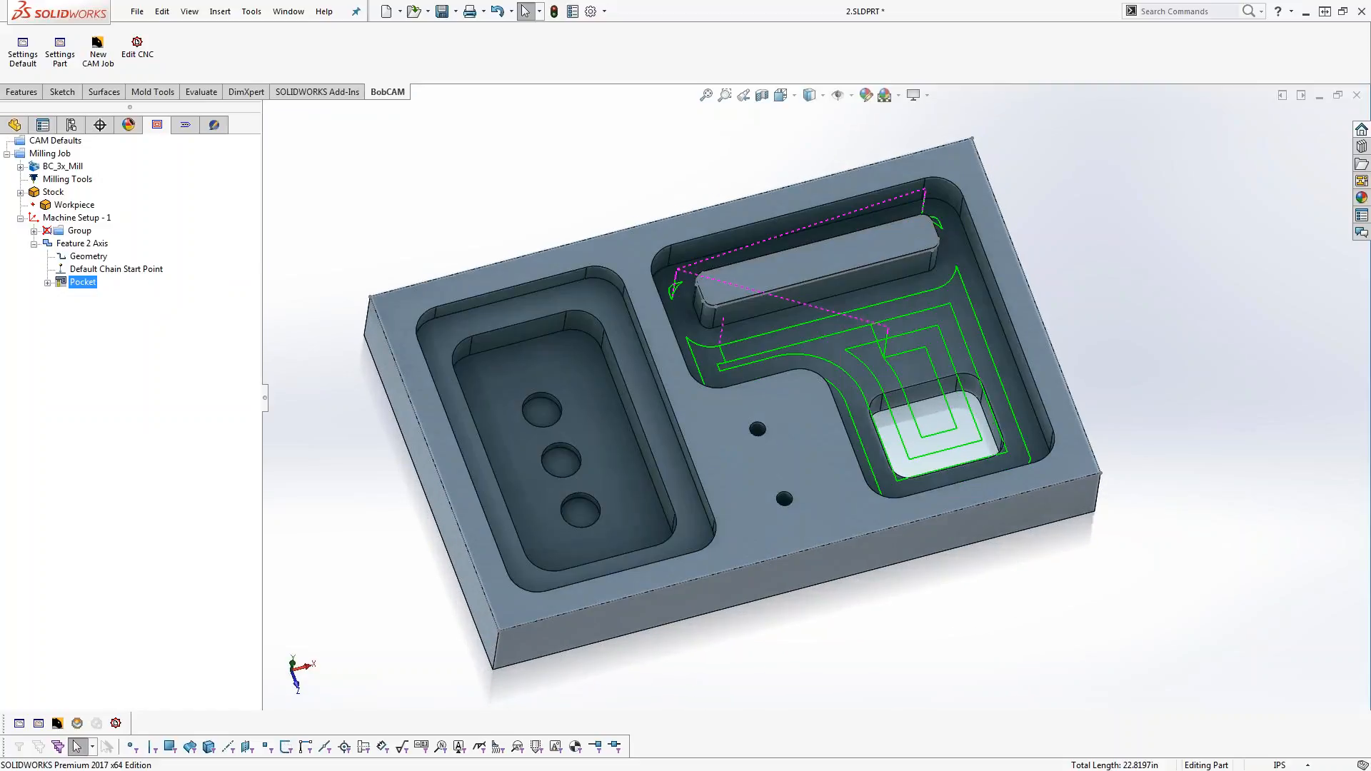
mouse_move(876, 406)
middle_down()
mouse_move(876, 423)
mouse_move(875, 411)
middle_up()
Backplot the Pocket operation move by move, examine the tool's position around the island, and close the backplot
right_click(80, 286)
click(127, 319)
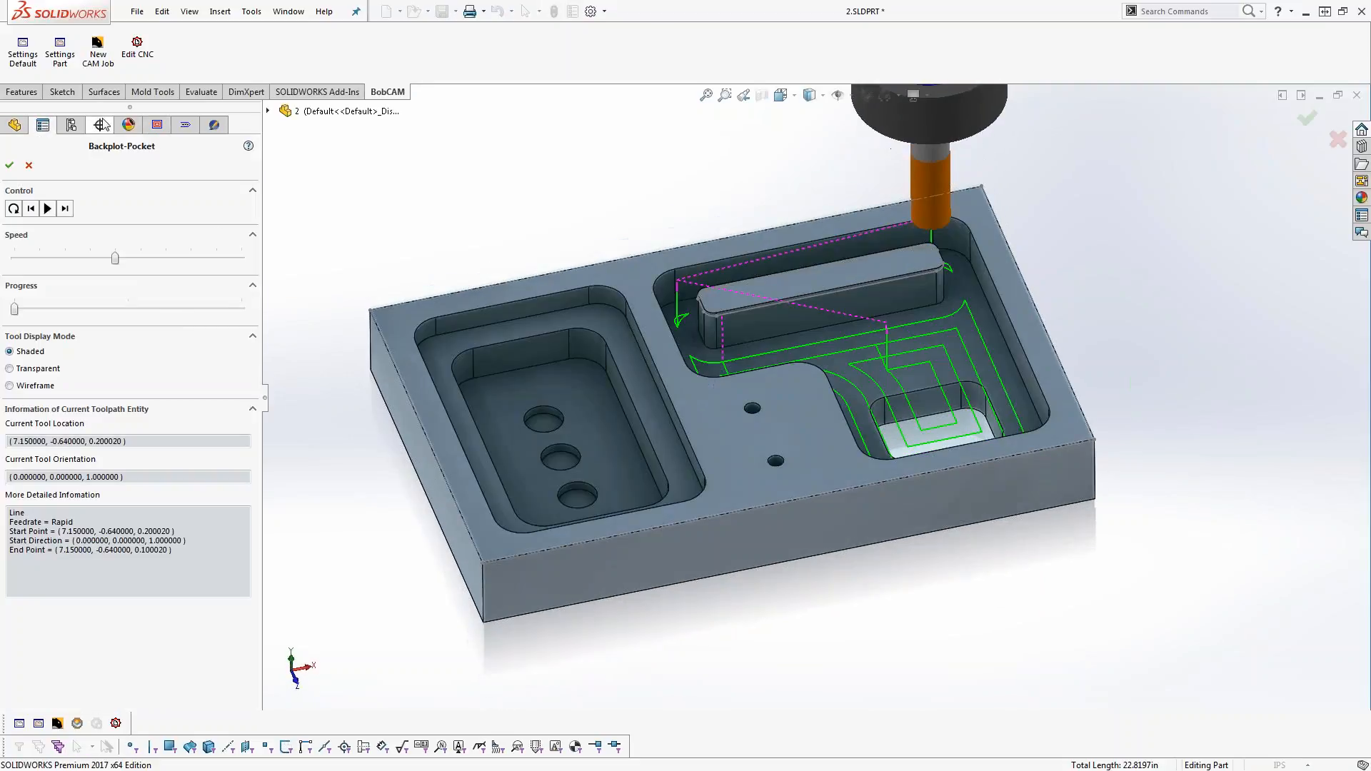
click(64, 208)
click(64, 210)
click(65, 210)
click(64, 210)
click(65, 211)
click(65, 211)
click(65, 211)
click(64, 210)
click(64, 210)
click(64, 208)
click(64, 208)
click(64, 208)
click(64, 209)
click(64, 209)
click(64, 209)
click(64, 208)
click(64, 208)
click(65, 209)
click(64, 209)
click(65, 208)
click(64, 208)
click(64, 209)
middle_drag(753, 414, 817, 439)
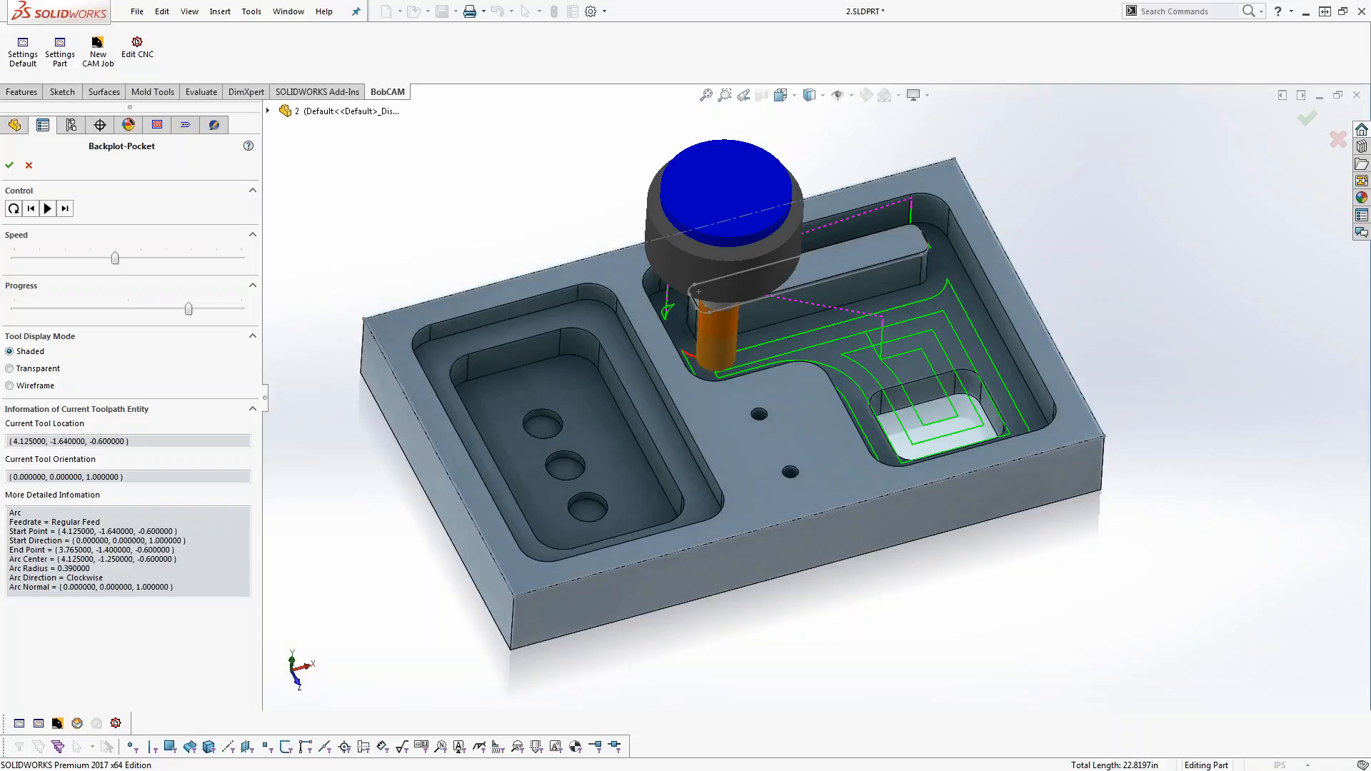
middle_drag(919, 355, 912, 468)
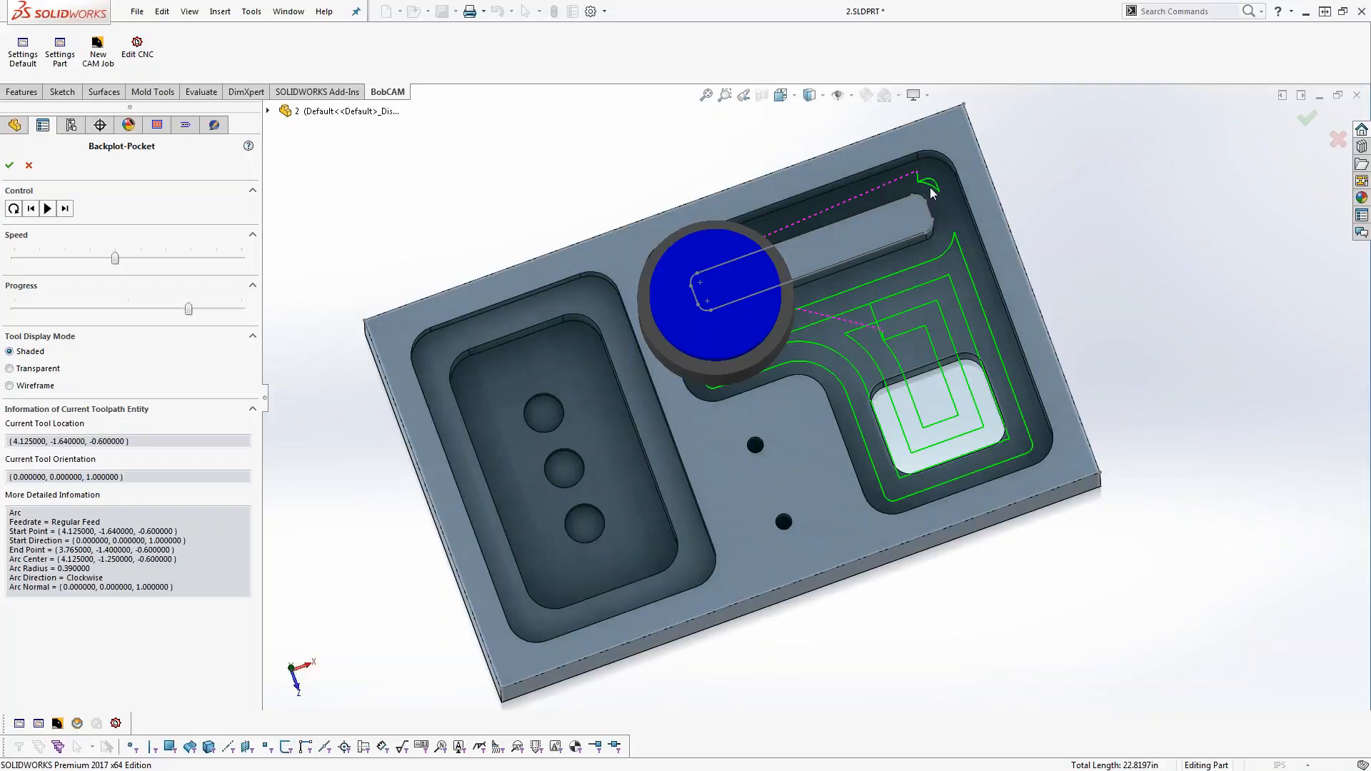
middle_drag(804, 512, 801, 409)
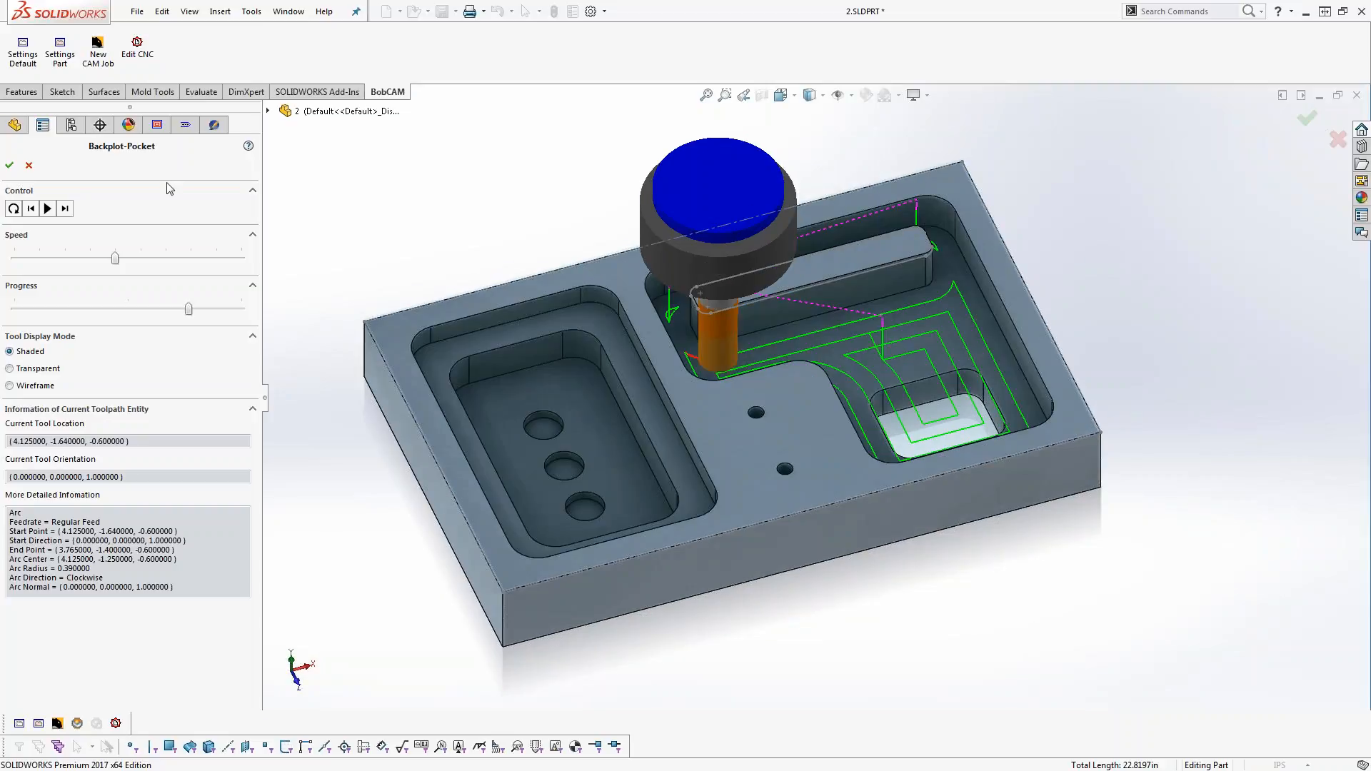
click(29, 165)
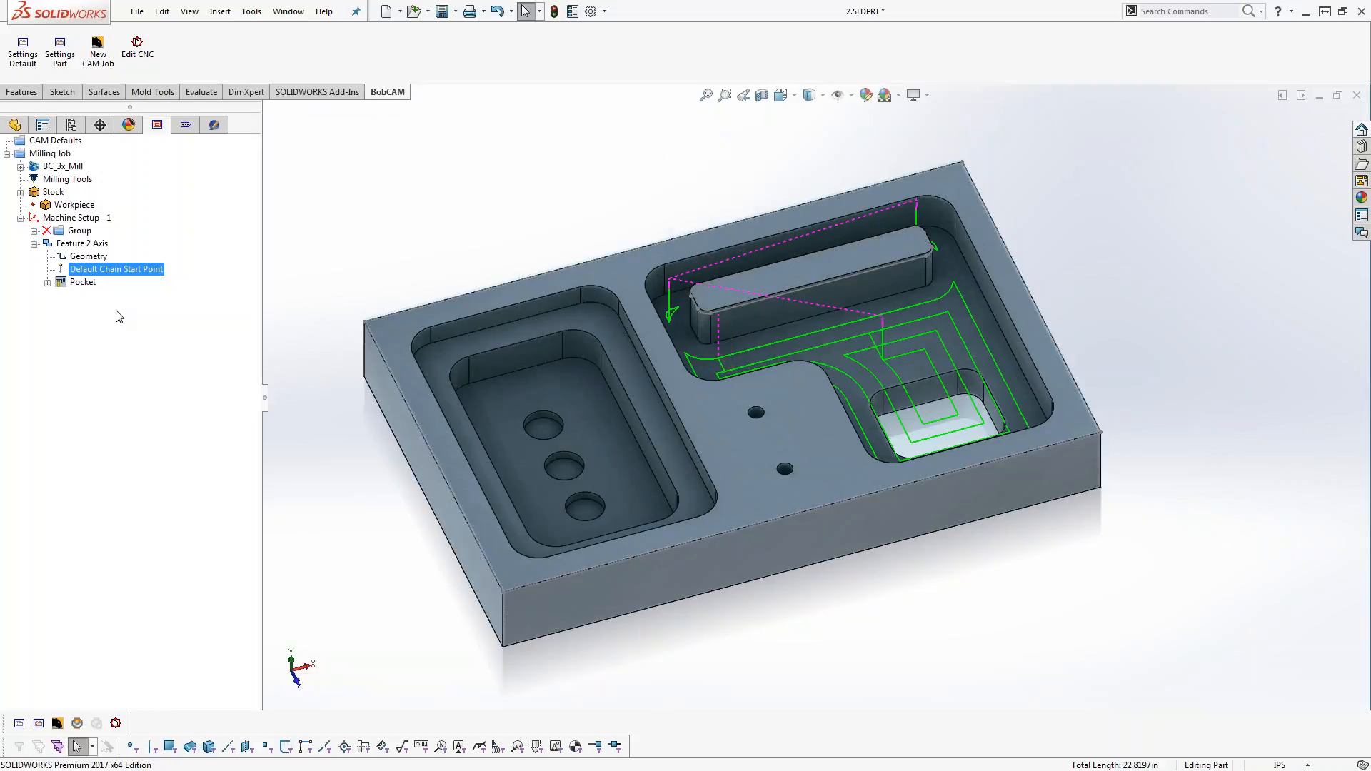
Edit the 2-axis feature to set the pocket's rough tool diameter to 0.675 and recompute the toolpath
right_click(84, 243)
click(121, 259)
click(440, 240)
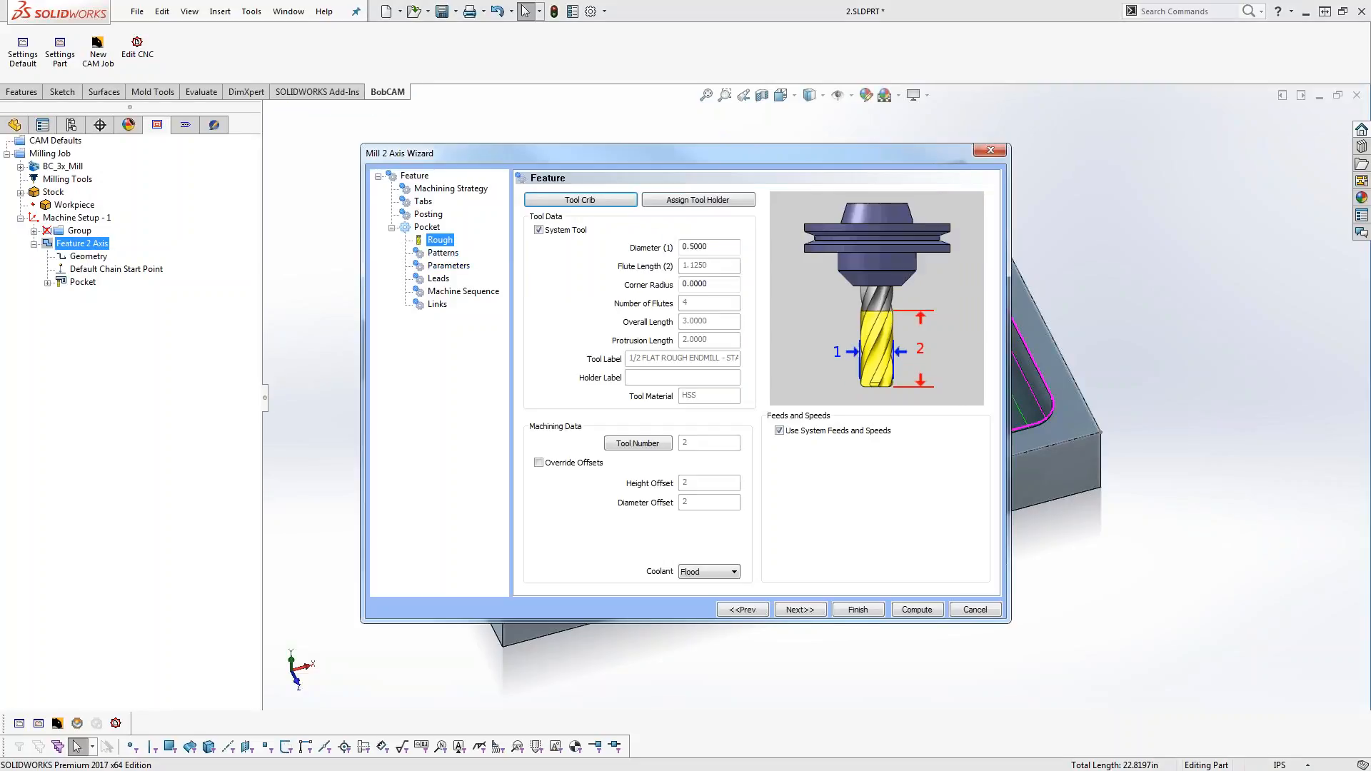
double_click(720, 248)
text(.3)
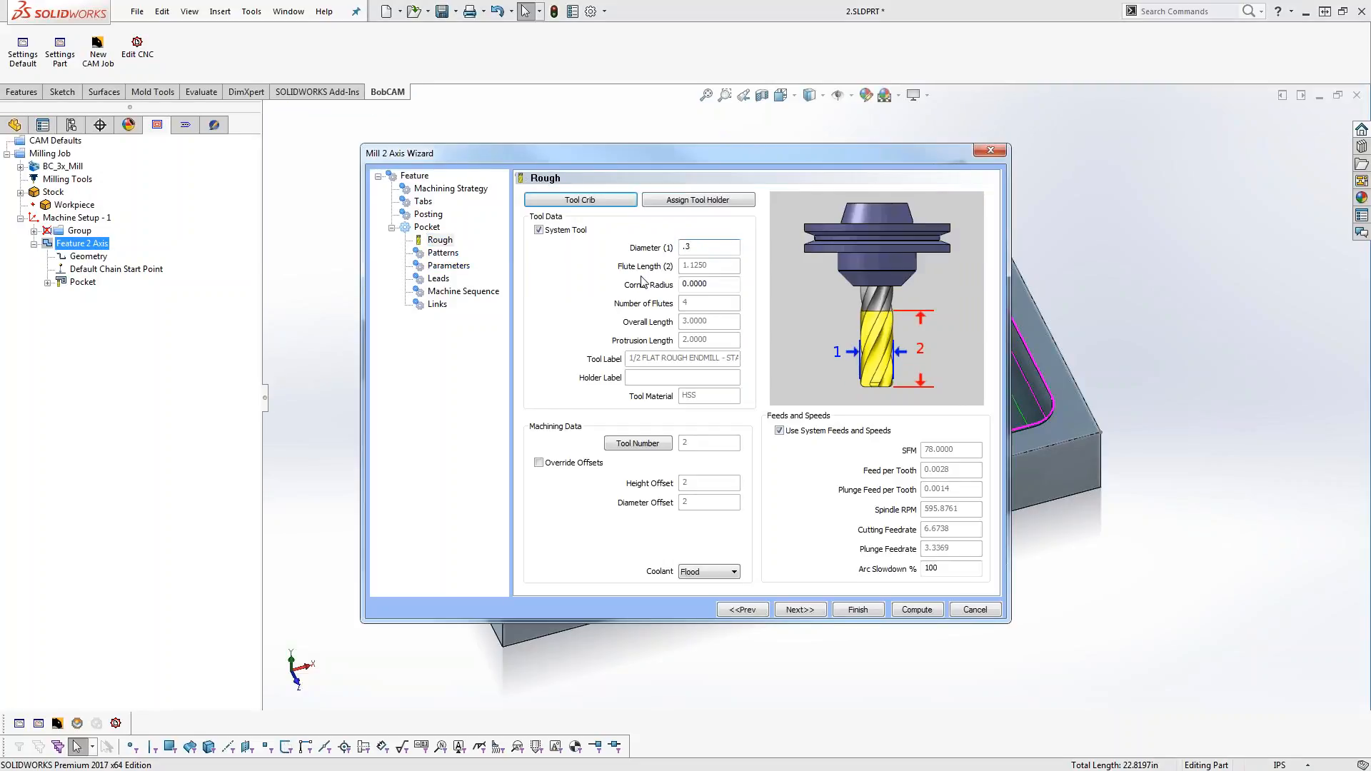
key(BackSpace)
text(6)
click(917, 611)
Examine the pocket toolpath from the top view, looking at the gaps around the island and pocket walls
middle_drag(847, 413, 1041, 443)
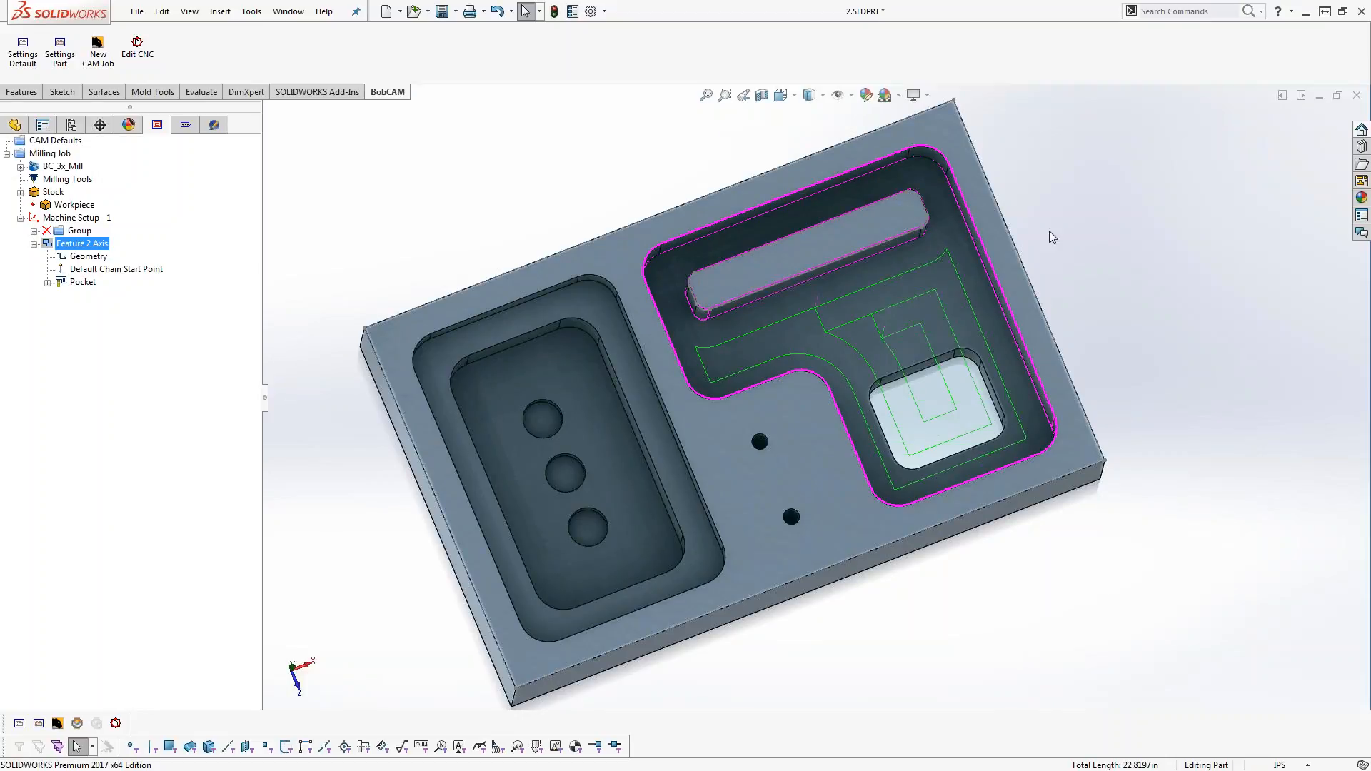
key(space)
click(1078, 288)
key(space)
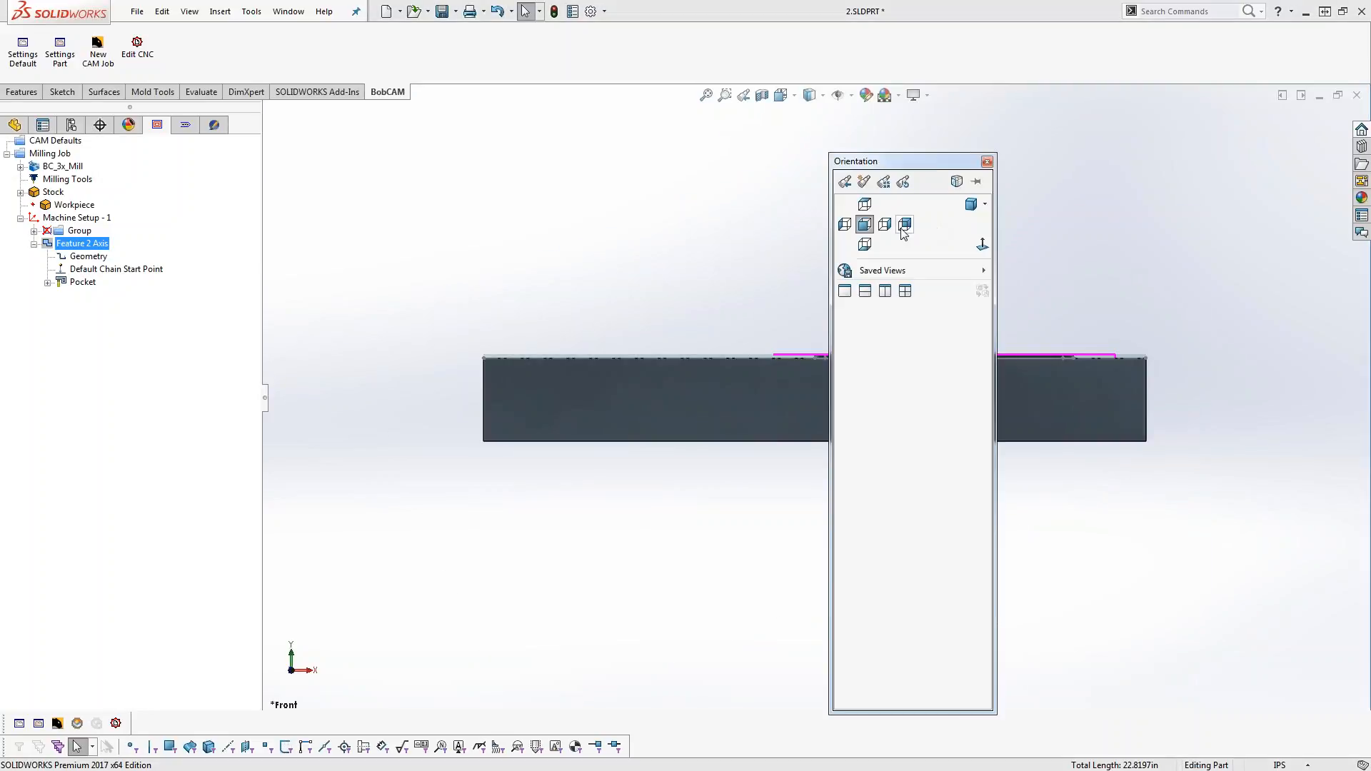
click(865, 205)
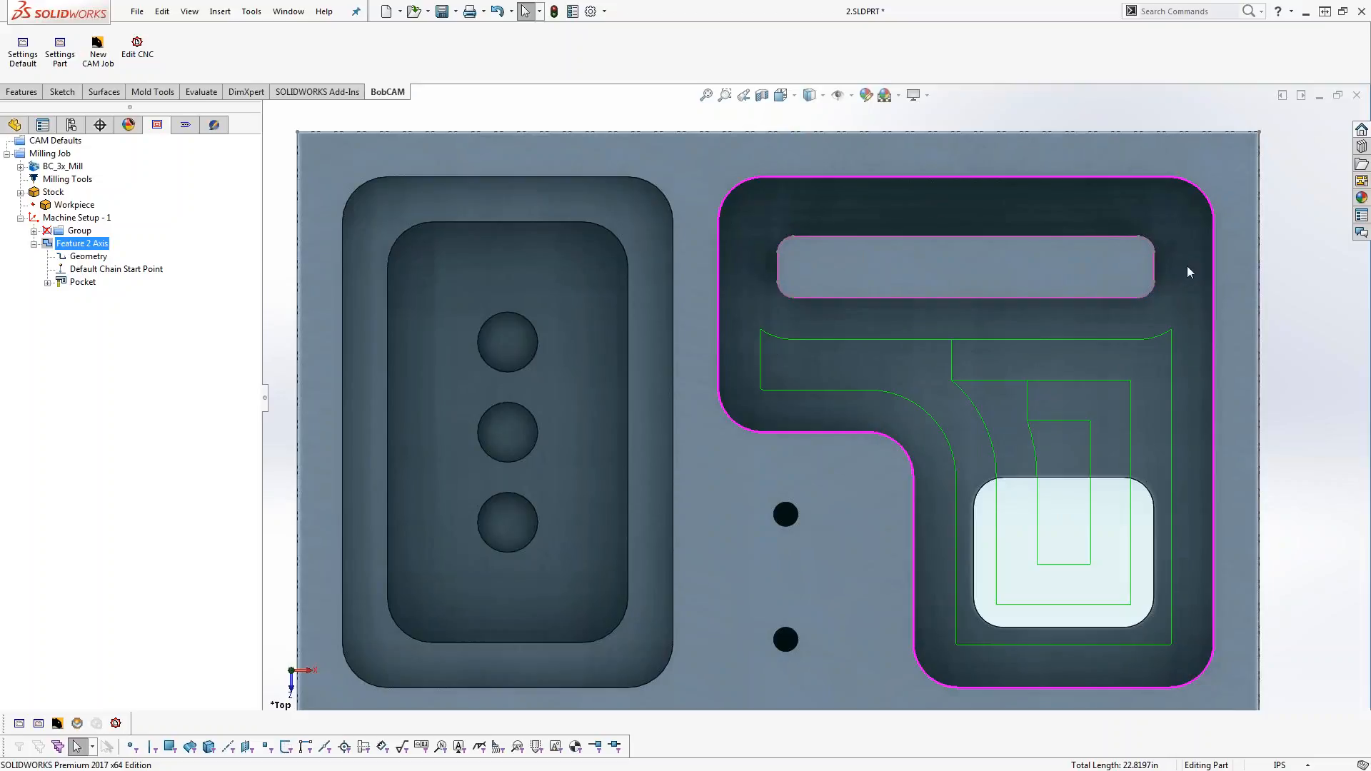
scroll(1081, 439, down, 3)
scroll(1035, 537, up, 4)
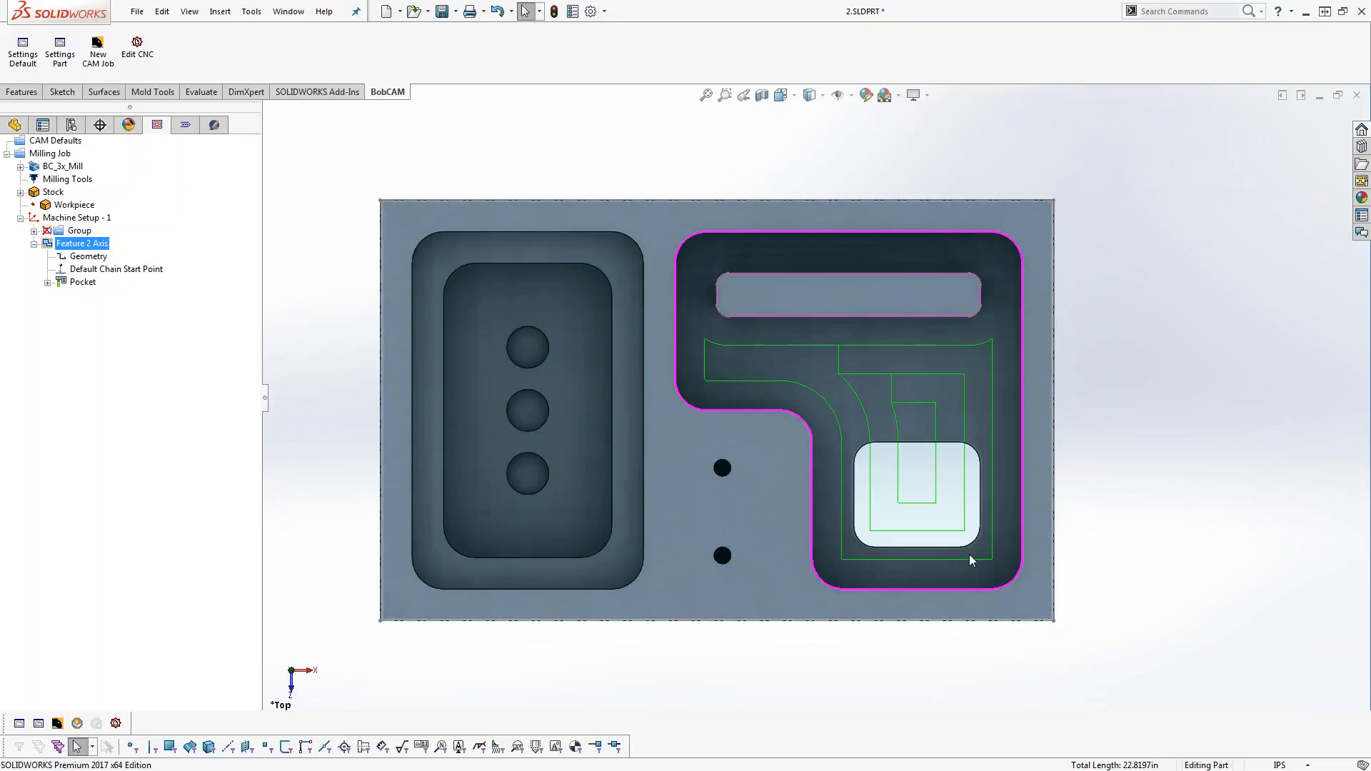
Edit the 2-axis feature's machining strategy and add a second Pocket operation
right_click(75, 244)
click(108, 253)
click(451, 189)
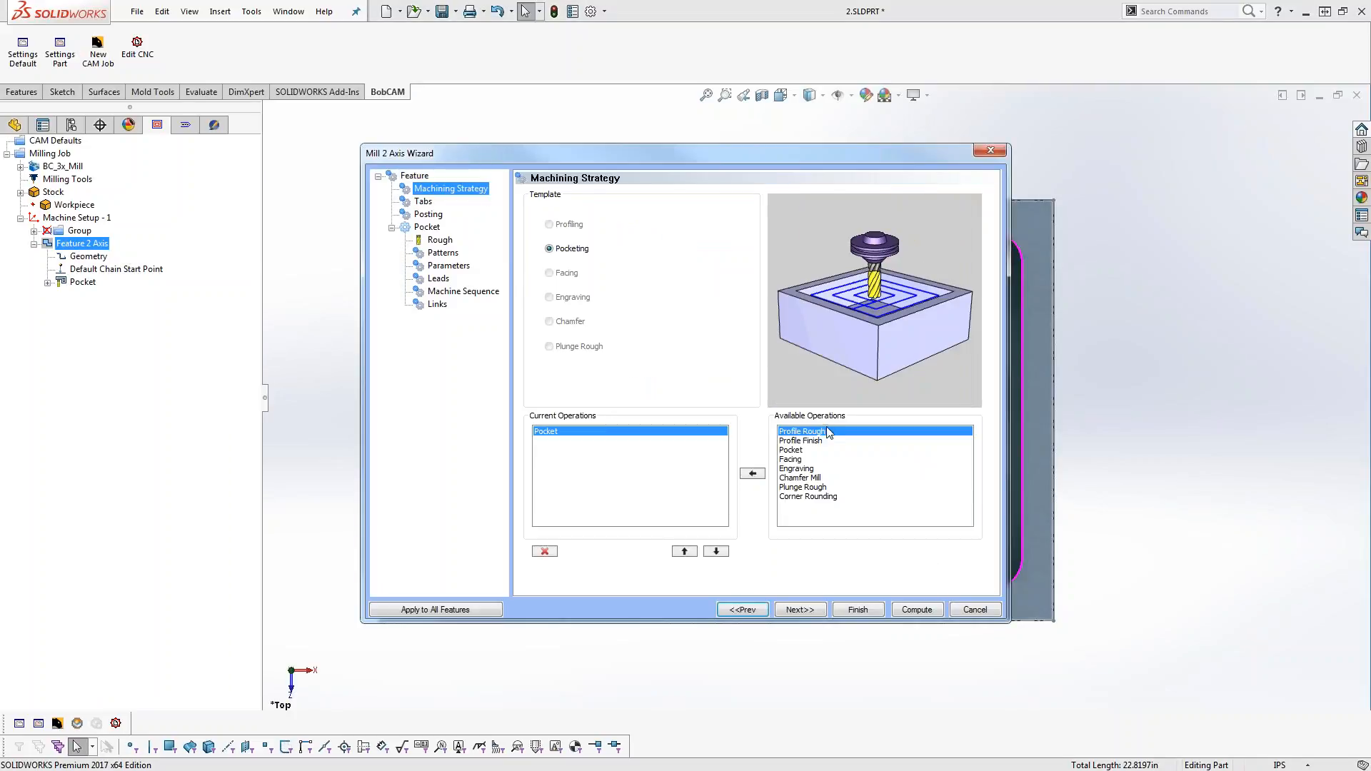
click(807, 450)
click(751, 473)
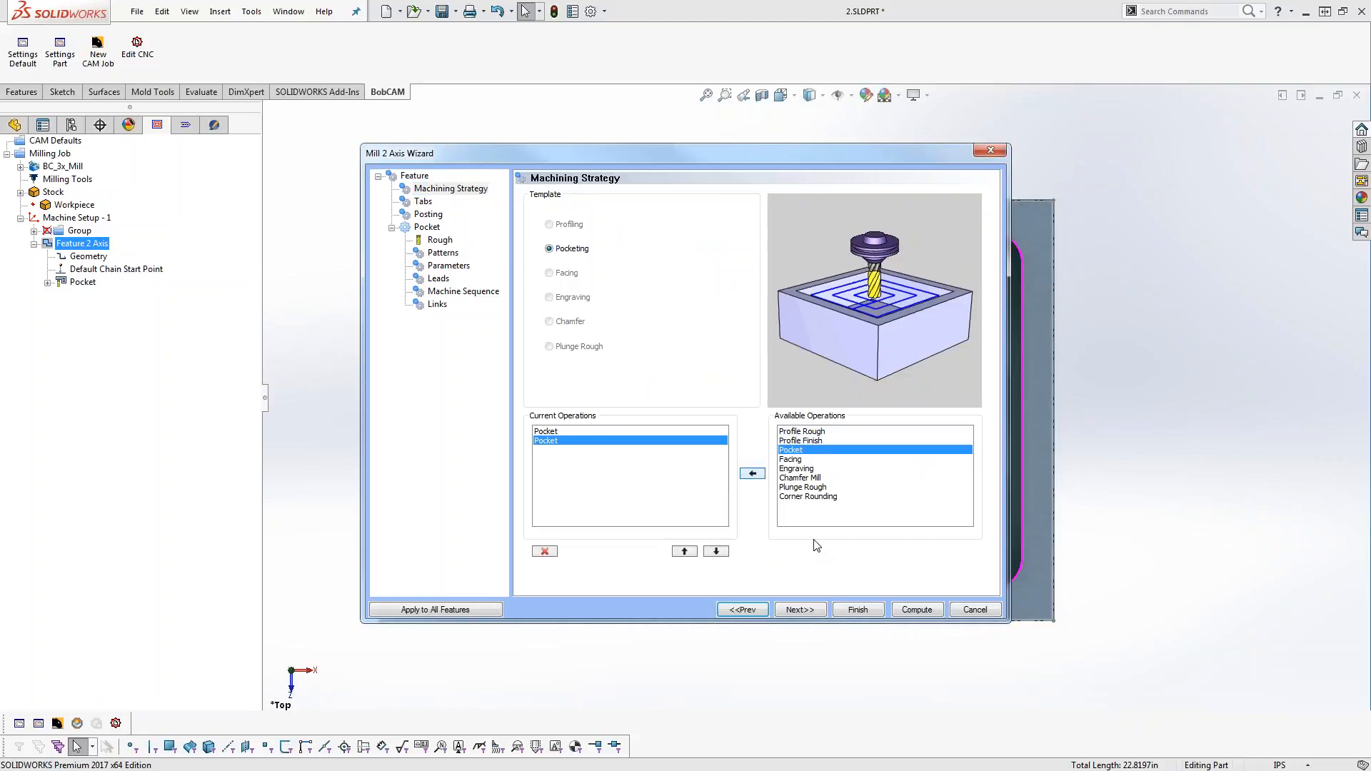
click(800, 609)
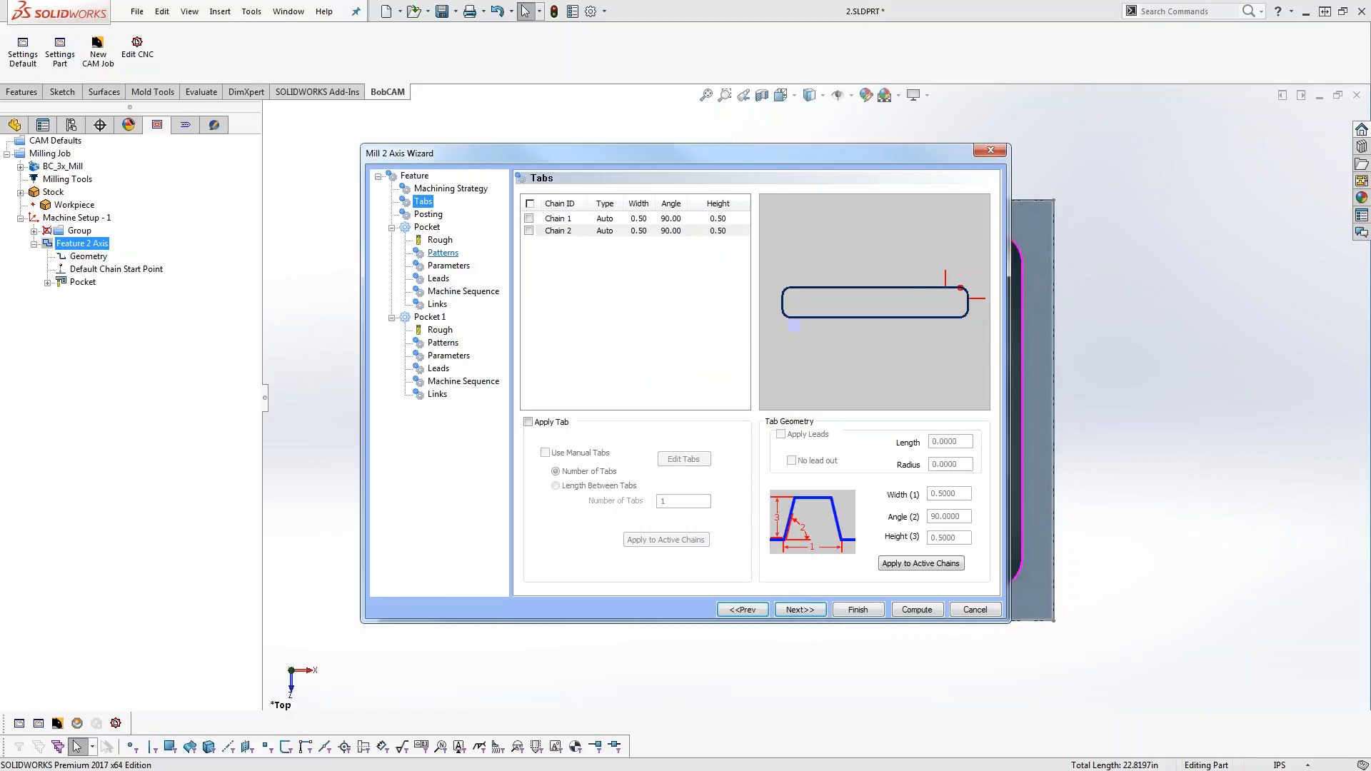
Set the rough tool diameter of the second pocket operation to 0.375
click(439, 240)
click(440, 330)
drag(714, 246, 623, 247)
text(.375)
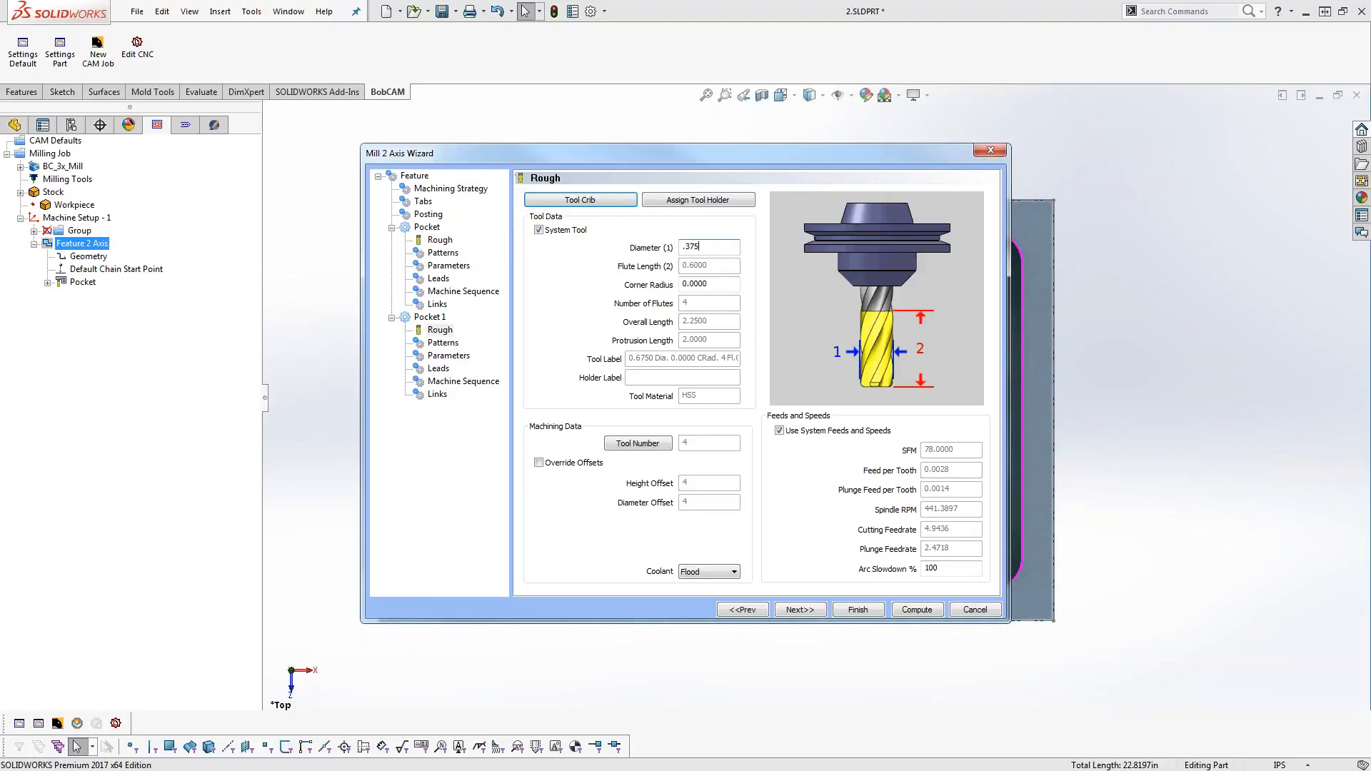
Set the second pocket operation to Advanced Pocket with Rest Roughing from the previous operation and a 25% stepover, and compute the toolpath
click(445, 344)
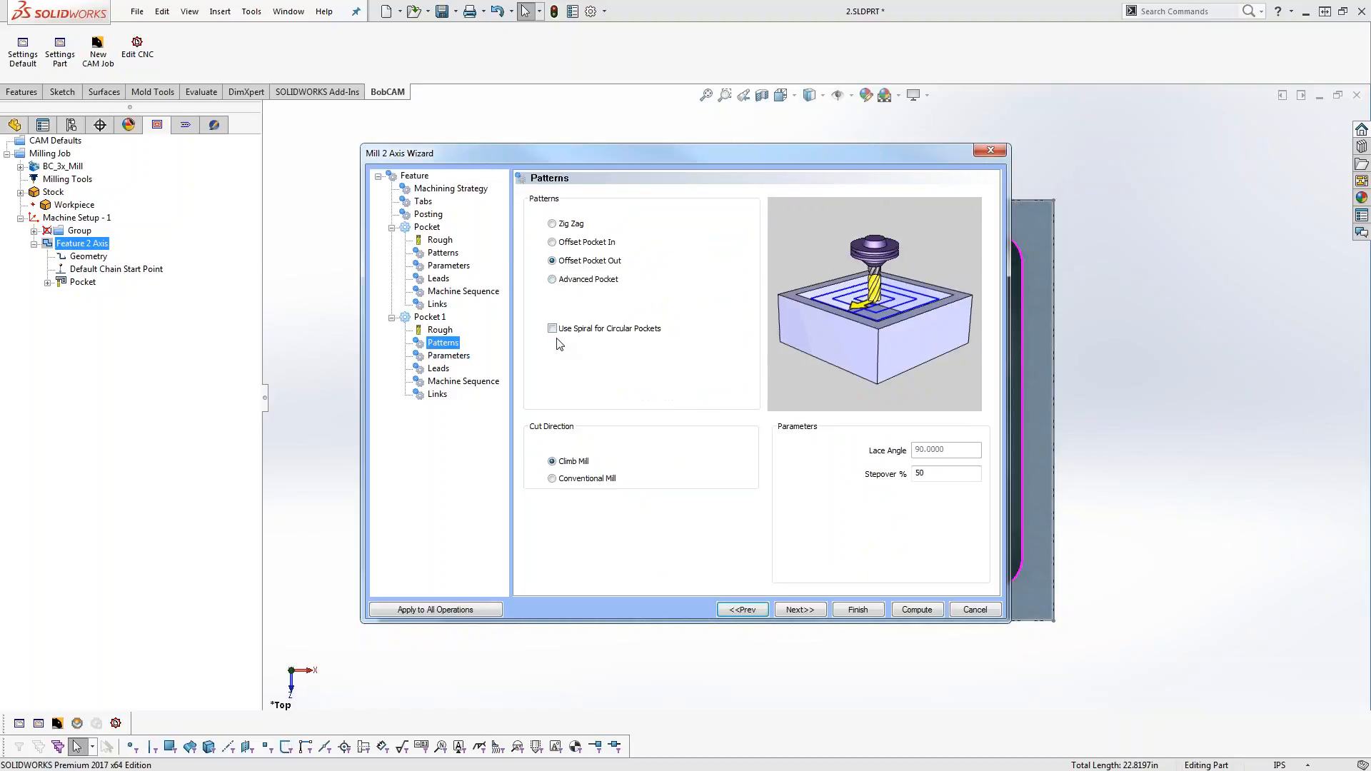
click(552, 280)
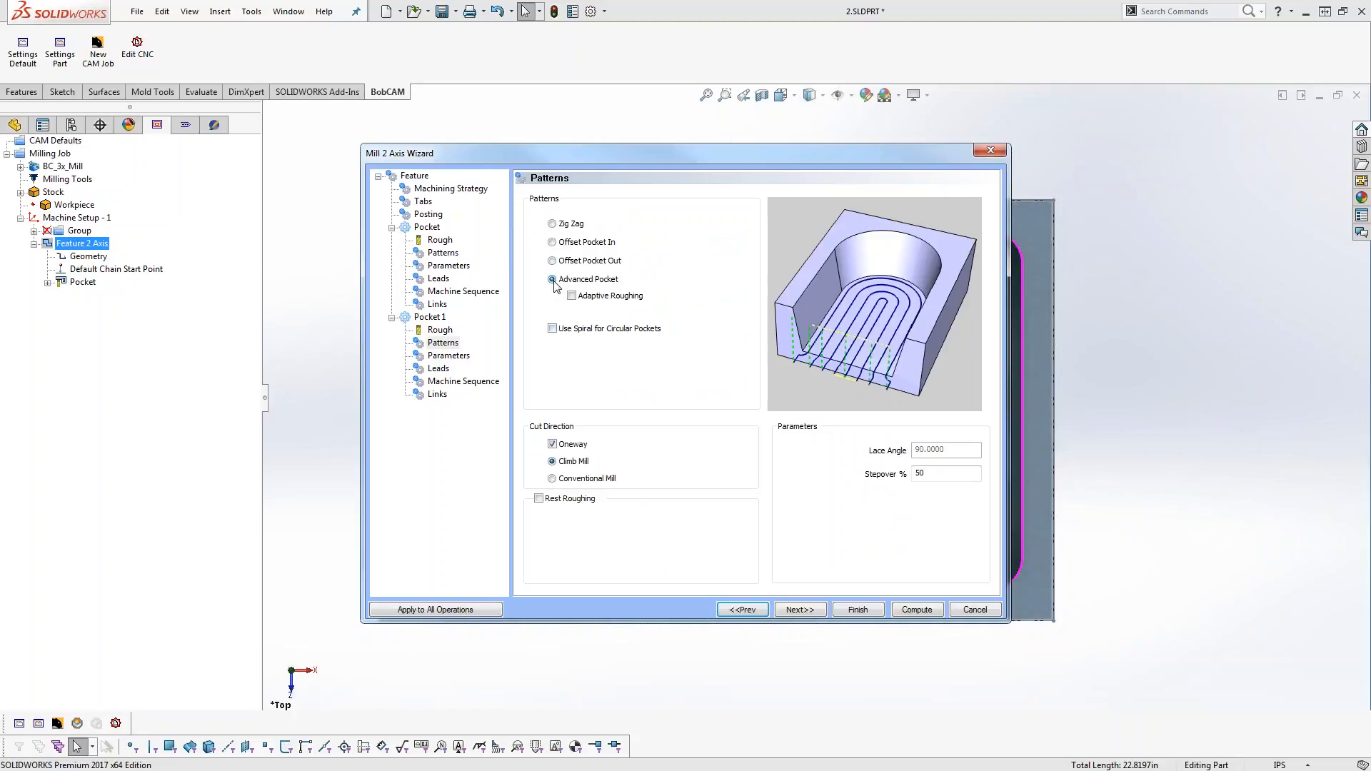
click(539, 500)
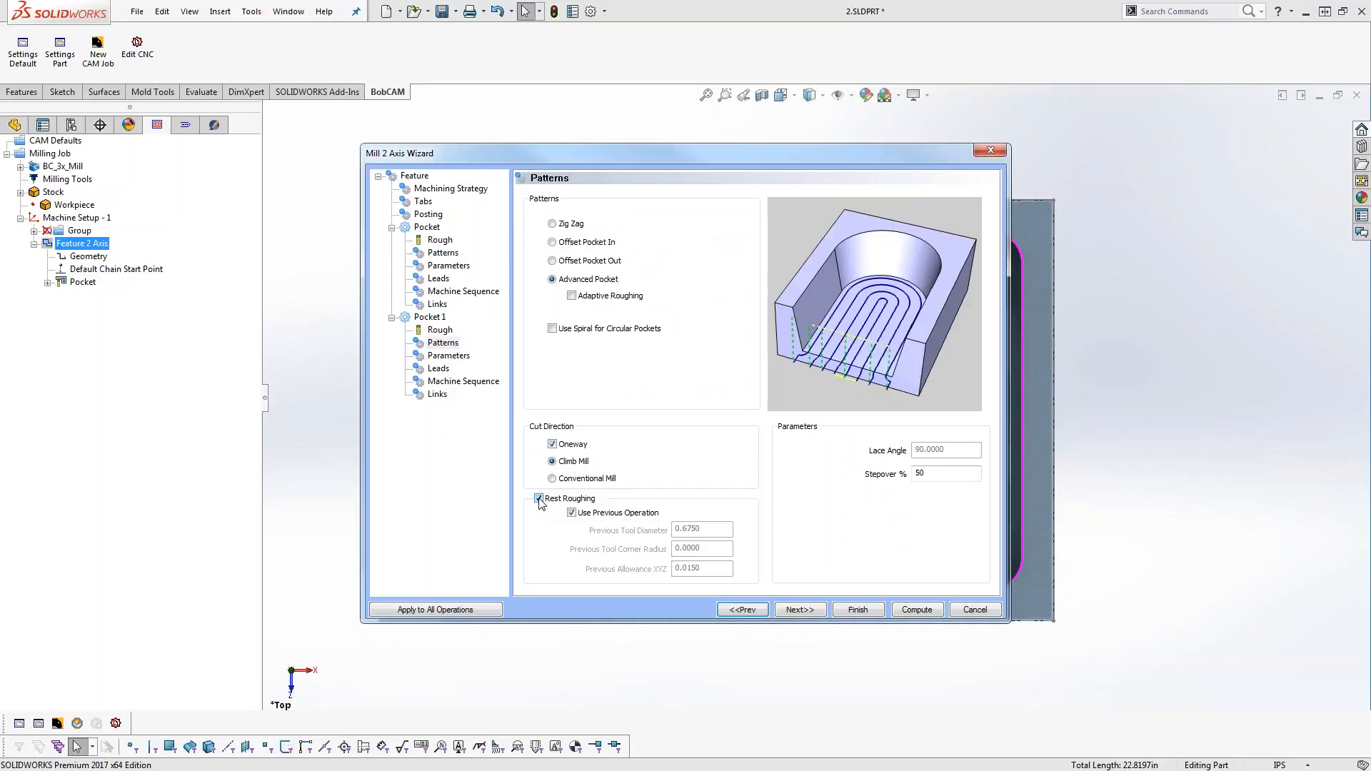
click(944, 474)
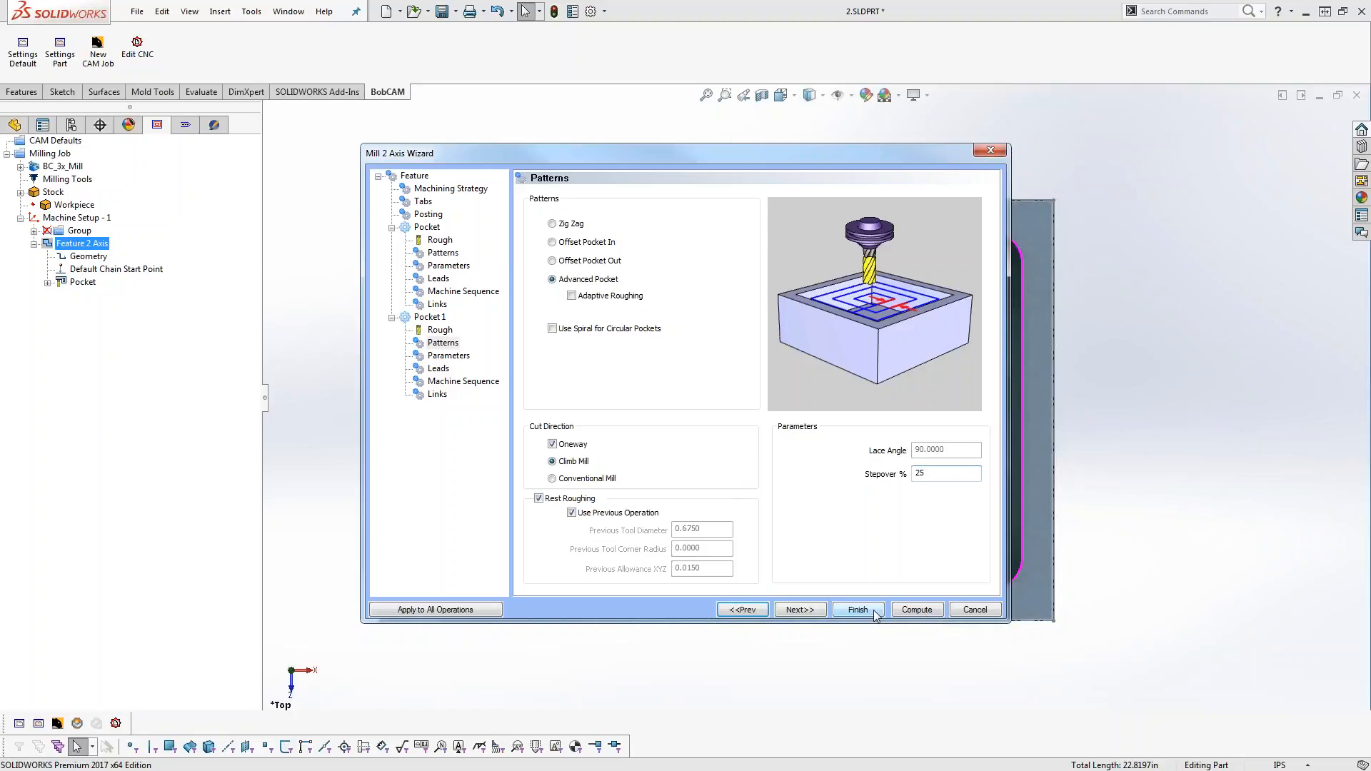
click(916, 611)
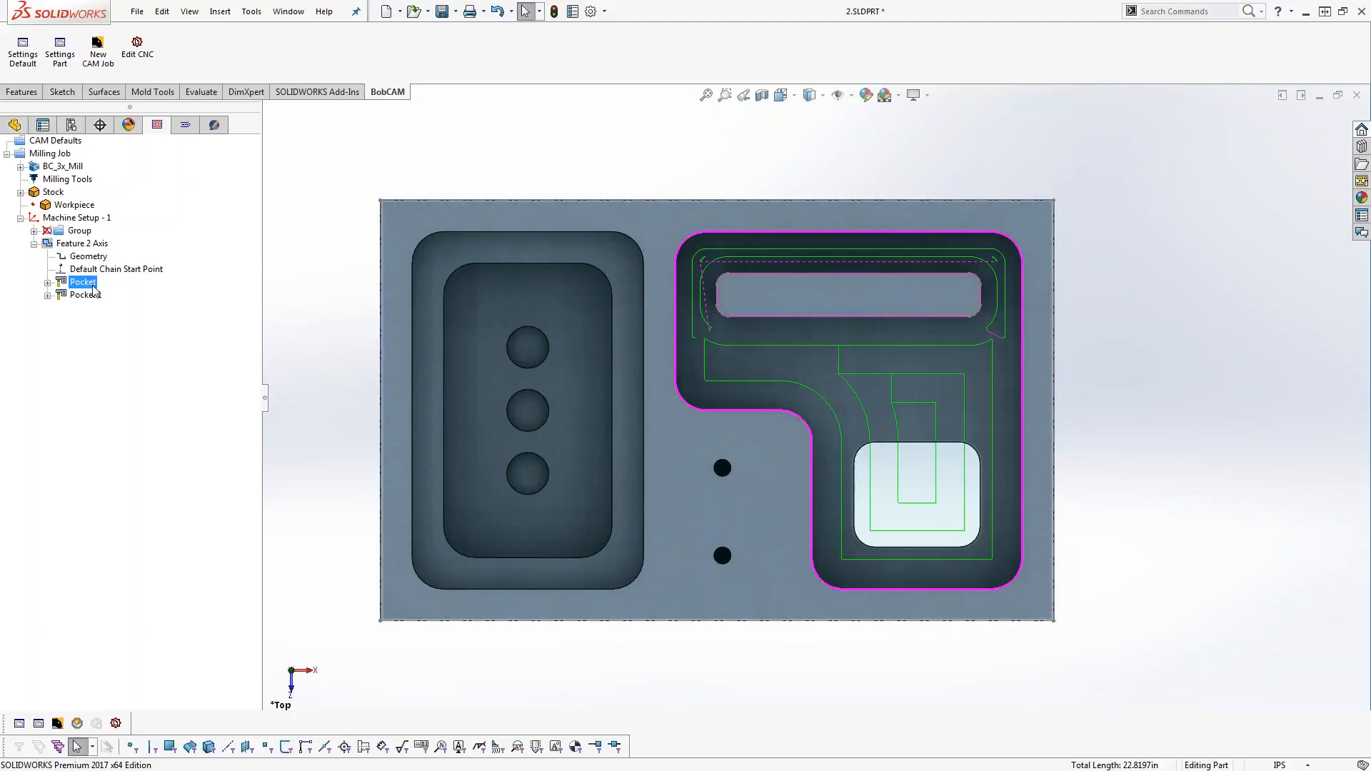
Edit the 2-axis feature to enable Adaptive Roughing for the second pocket operation and recompute the toolpath
right_click(96, 243)
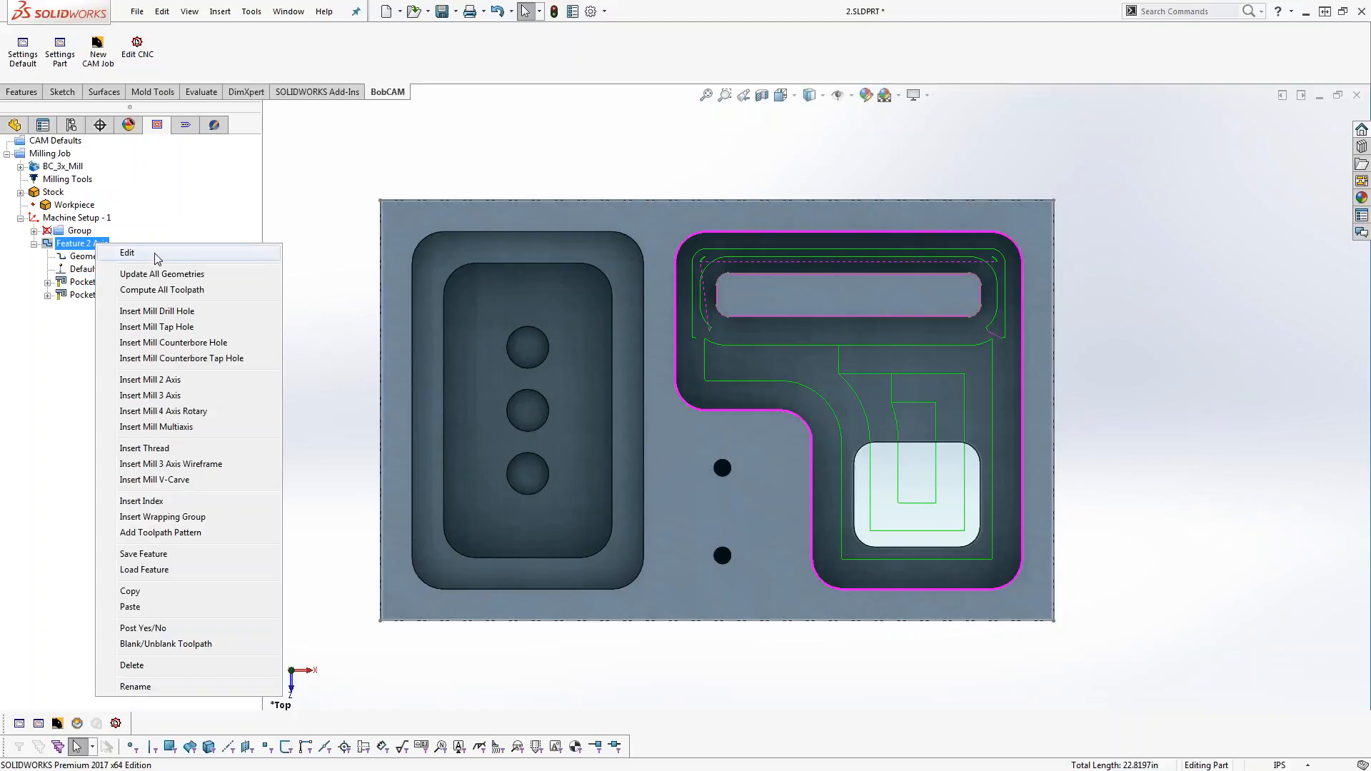
click(156, 254)
click(448, 356)
click(443, 343)
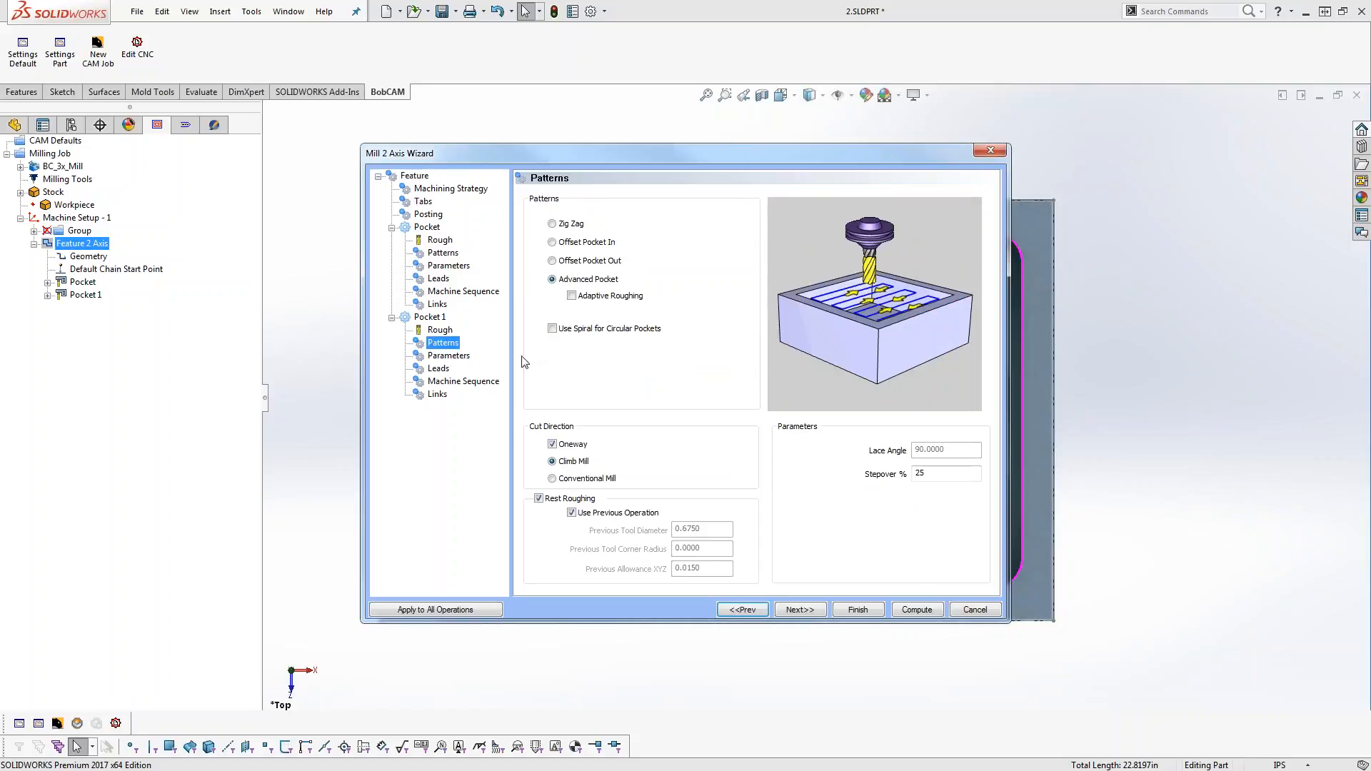
click(575, 296)
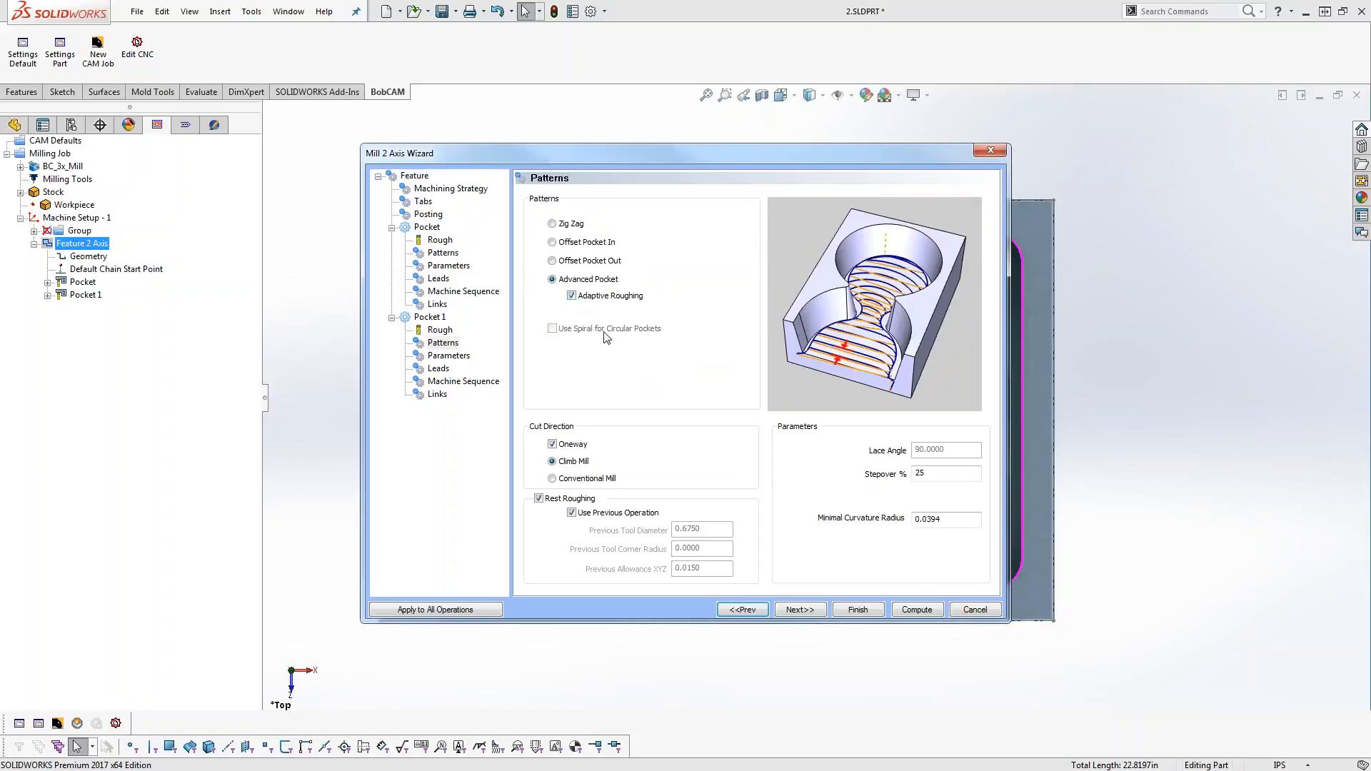
click(919, 611)
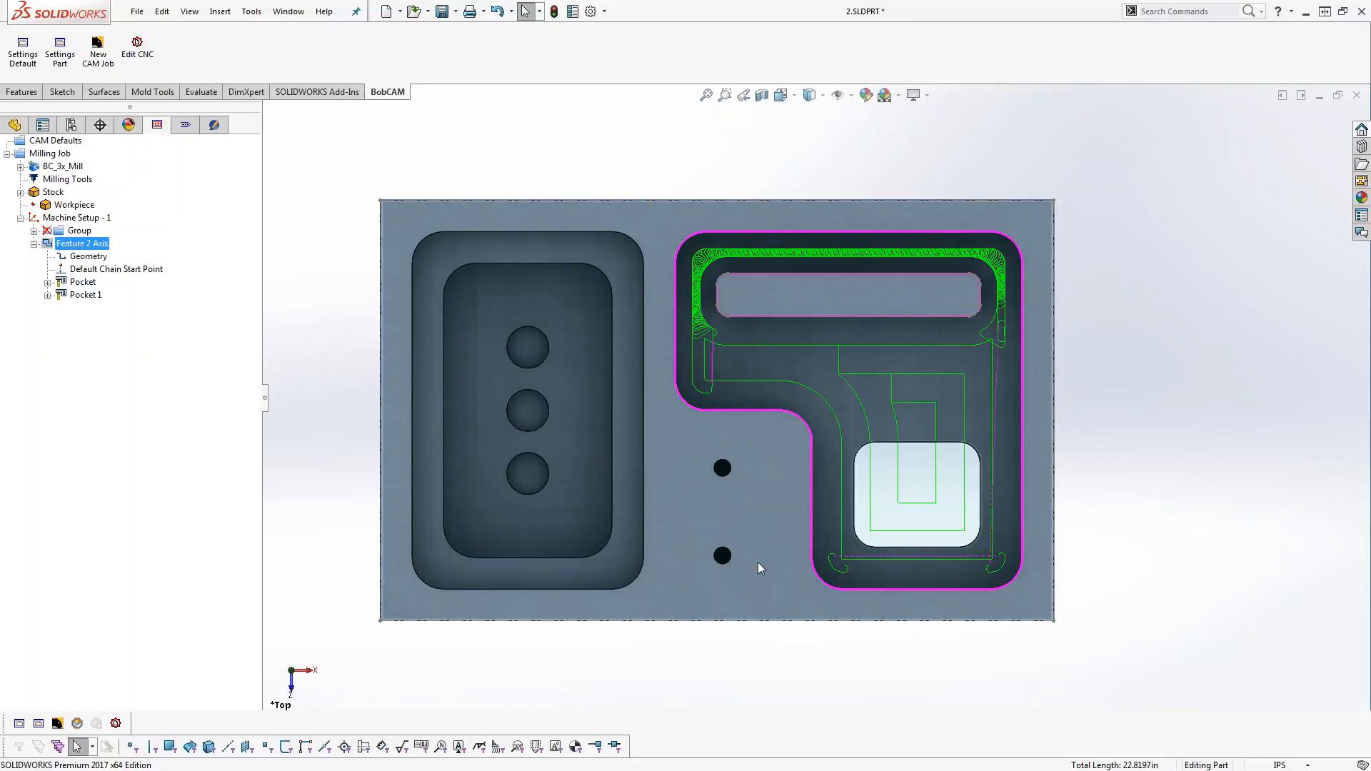
Edit the first pocket operation to cut in multiple steps with a 0.125 depth of cut, and recompute the toolpath
right_click(96, 243)
click(118, 251)
click(443, 254)
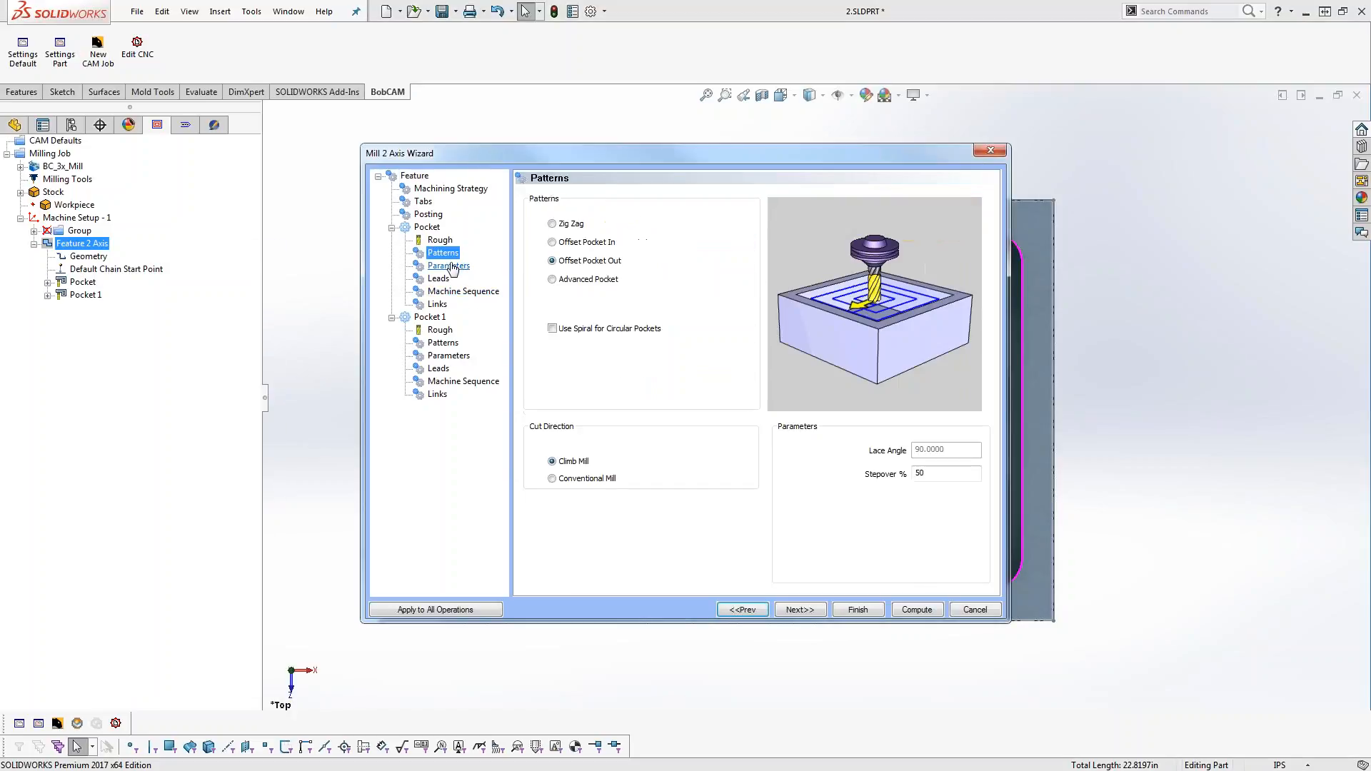
click(450, 266)
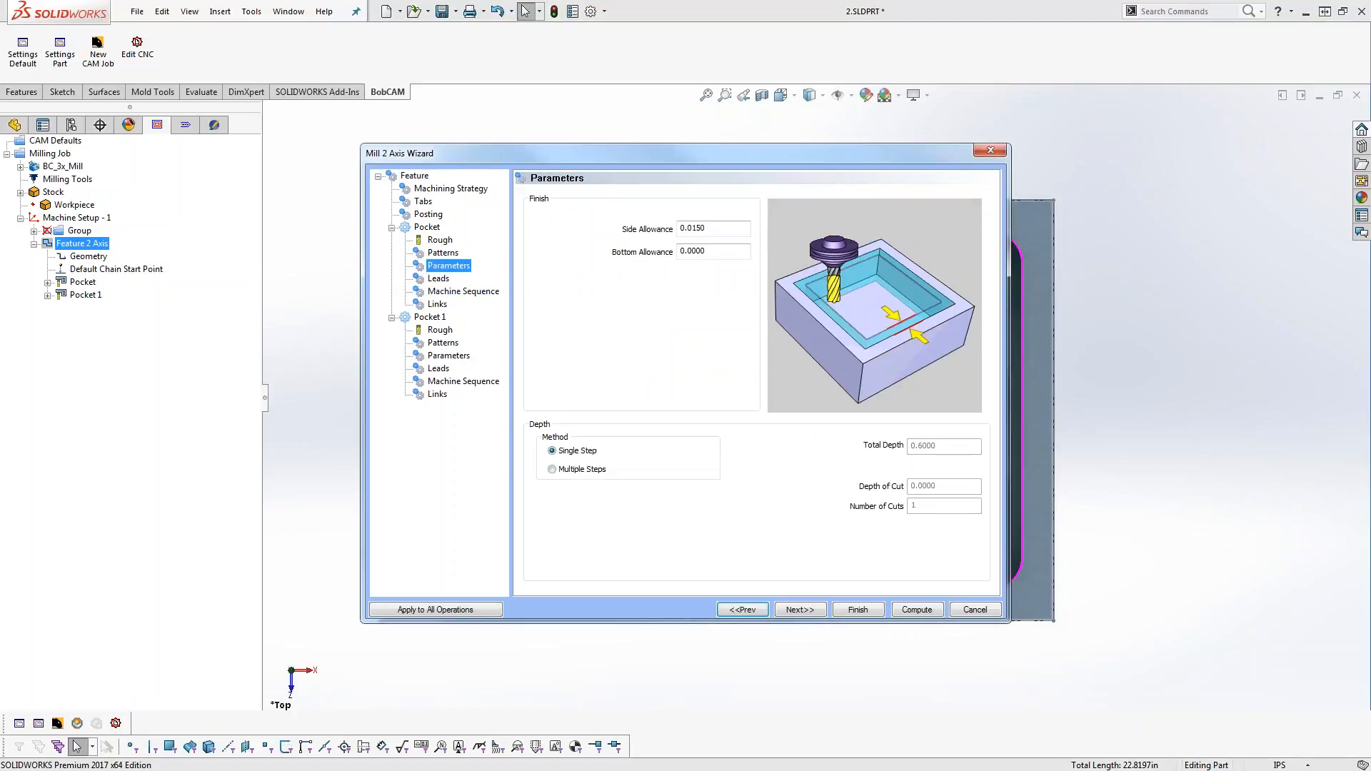
click(553, 471)
text(.1)
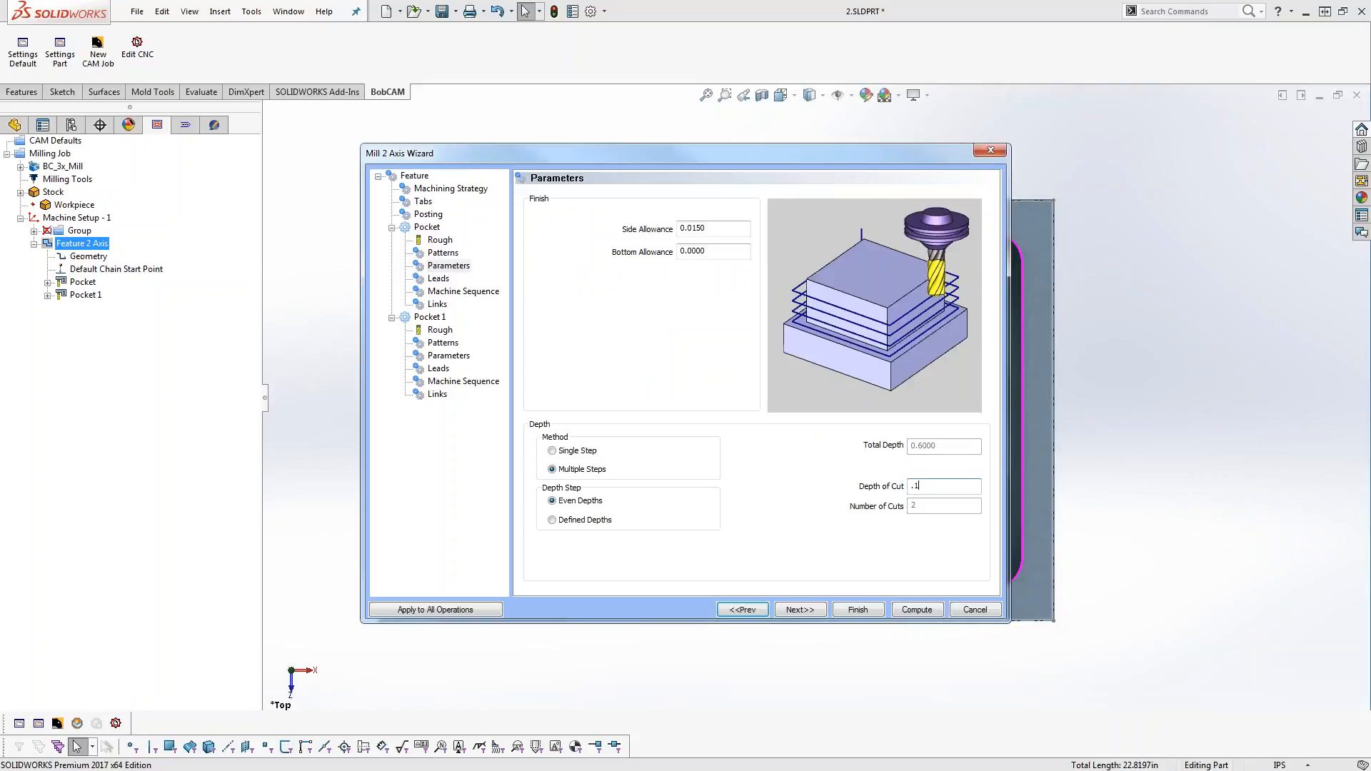
text(25)
click(911, 610)
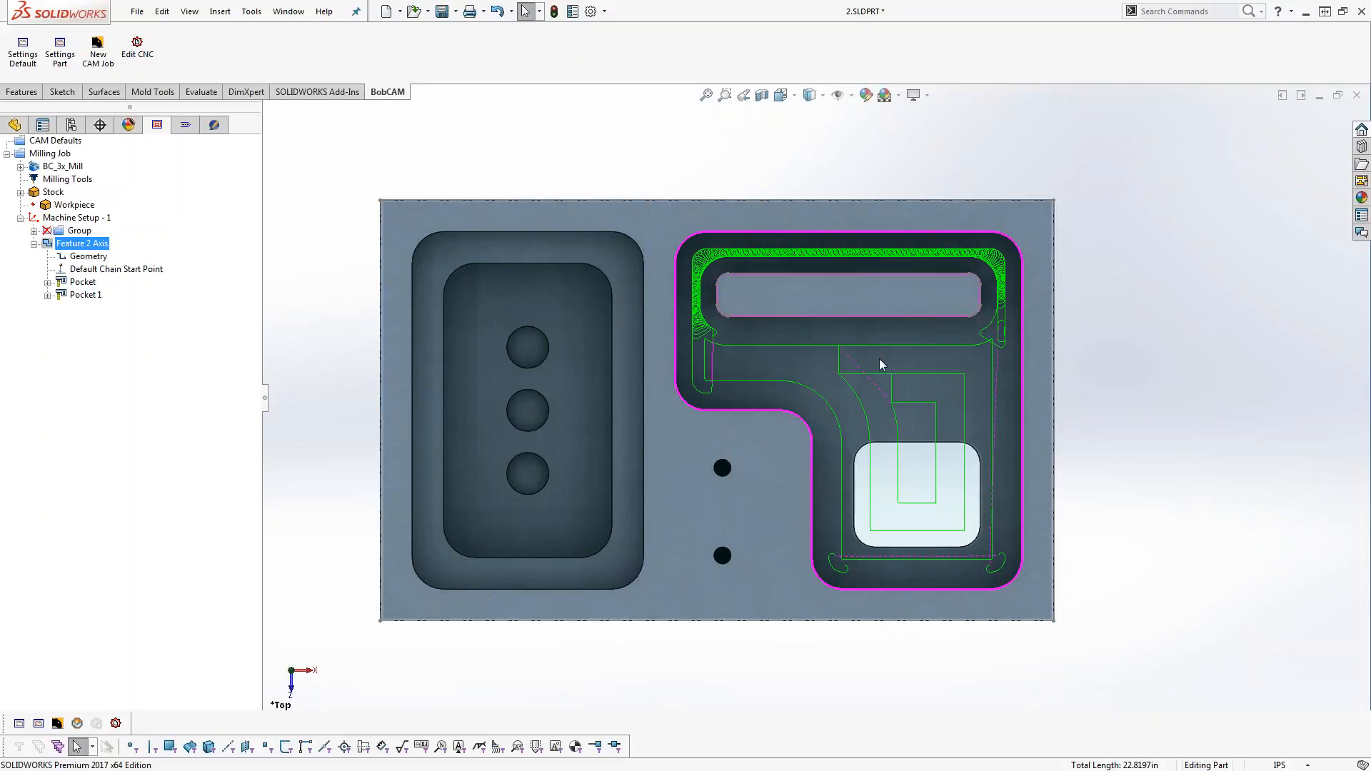
mouse_move(881, 525)
middle_down()
mouse_move(837, 571)
mouse_move(840, 467)
mouse_move(830, 547)
middle_up()
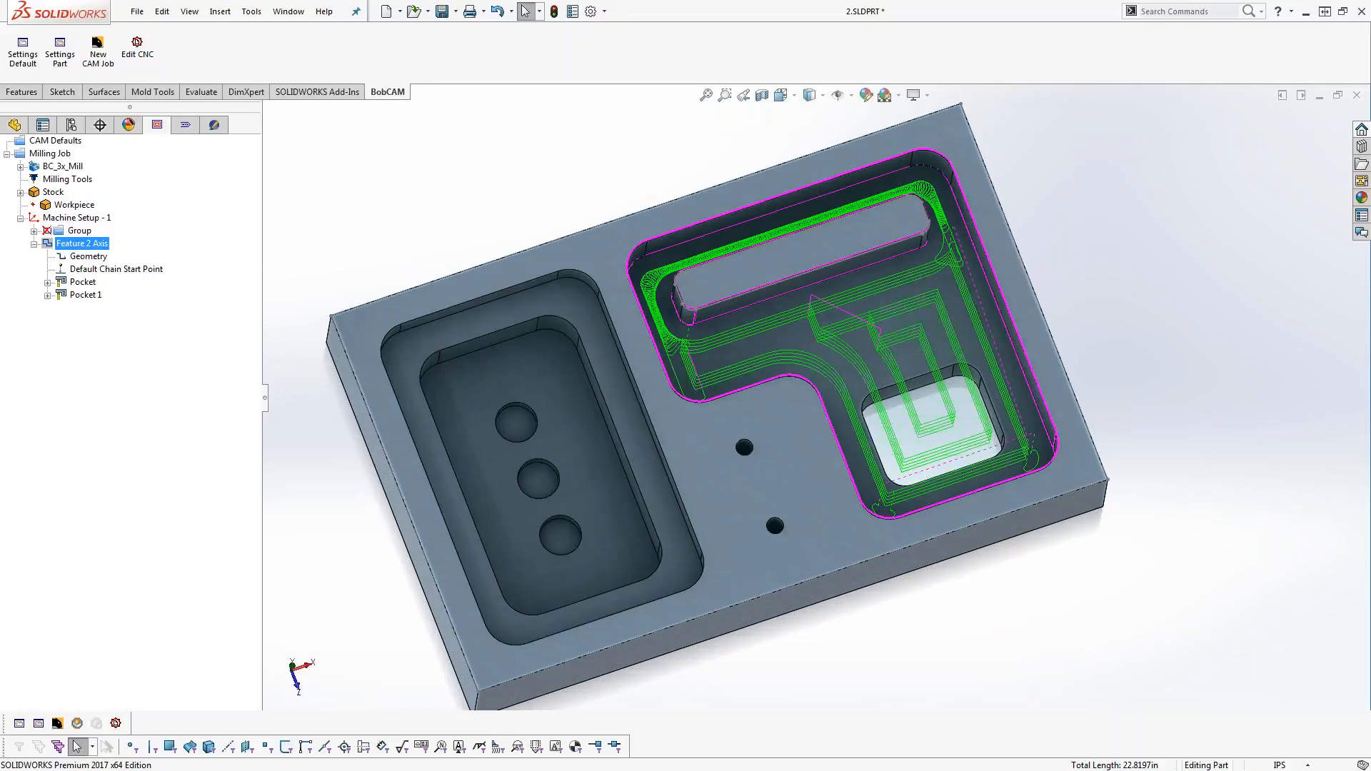
Duplicate the 2-axis feature by copying and pasting it, without loading the Top of Feature and Depth values
click(34, 243)
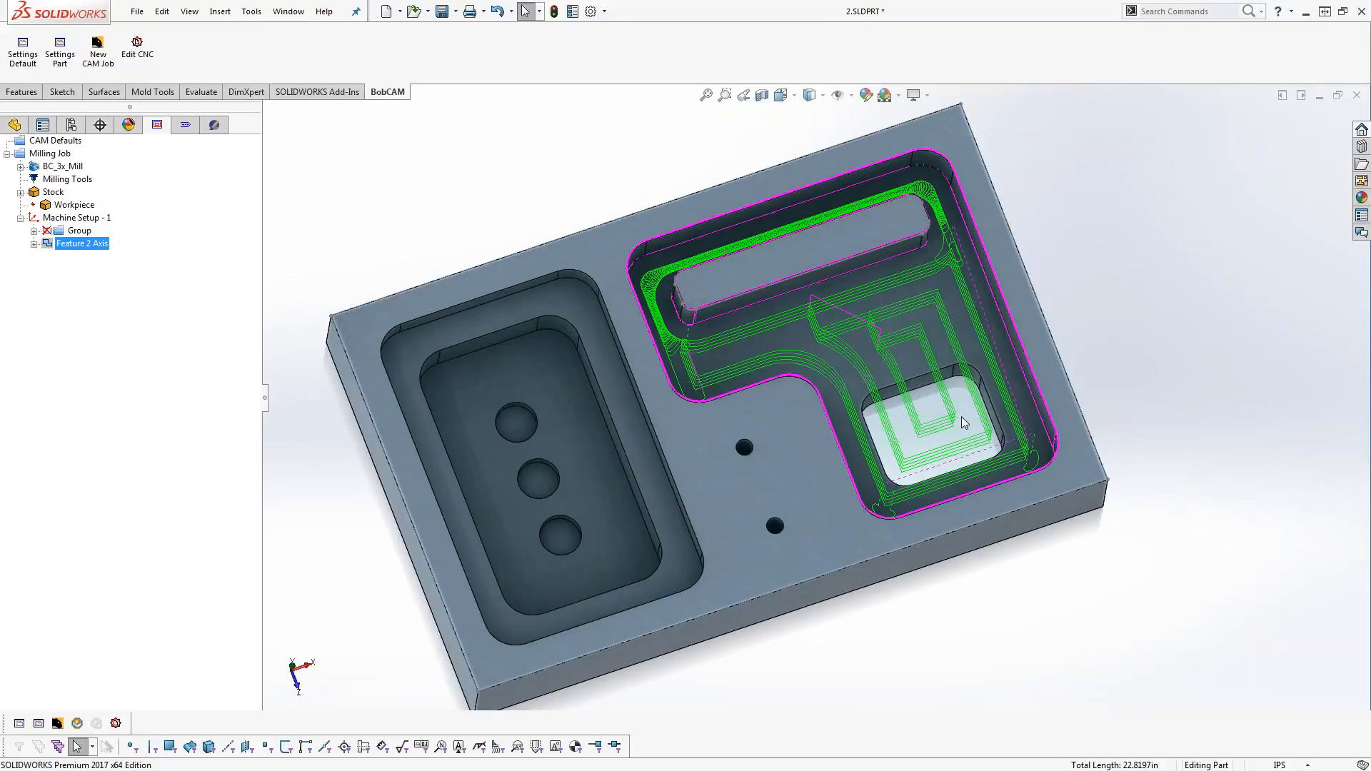
right_click(87, 244)
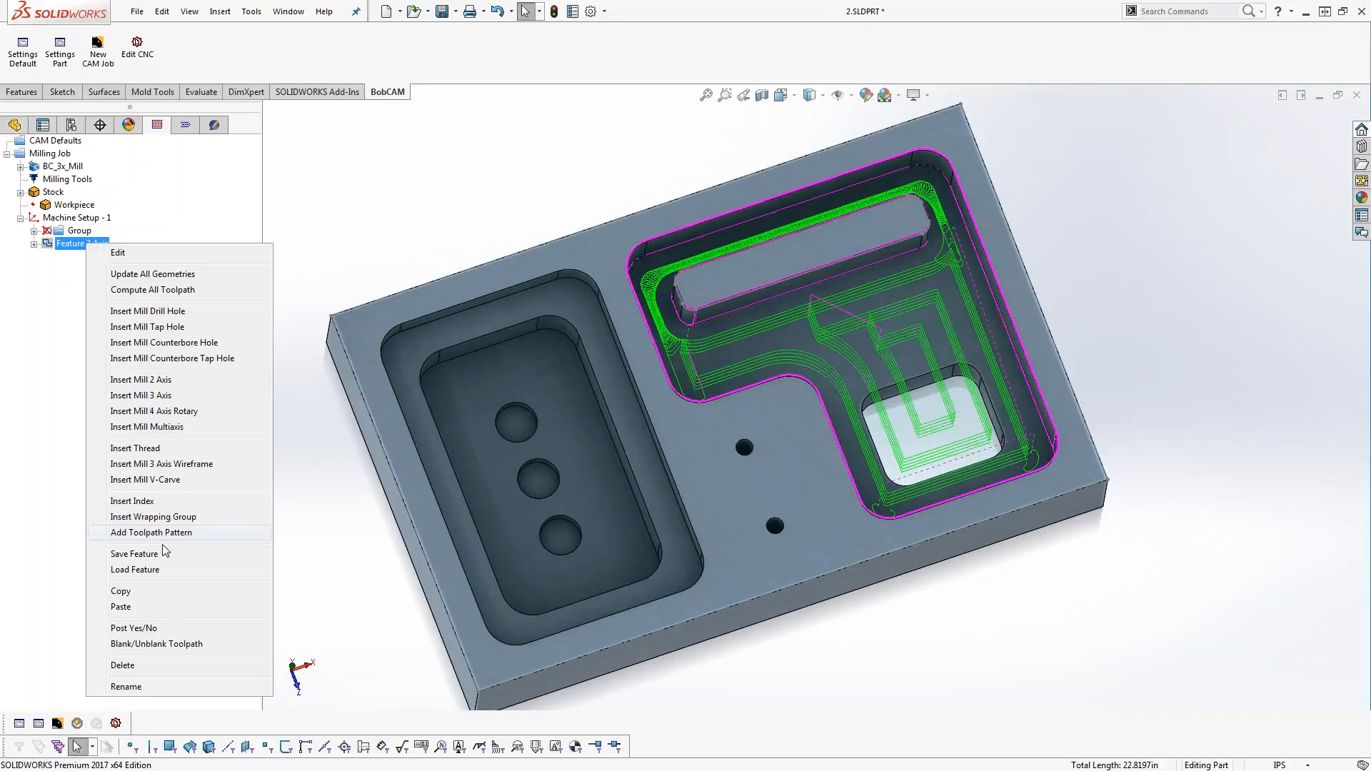
click(143, 590)
right_click(79, 244)
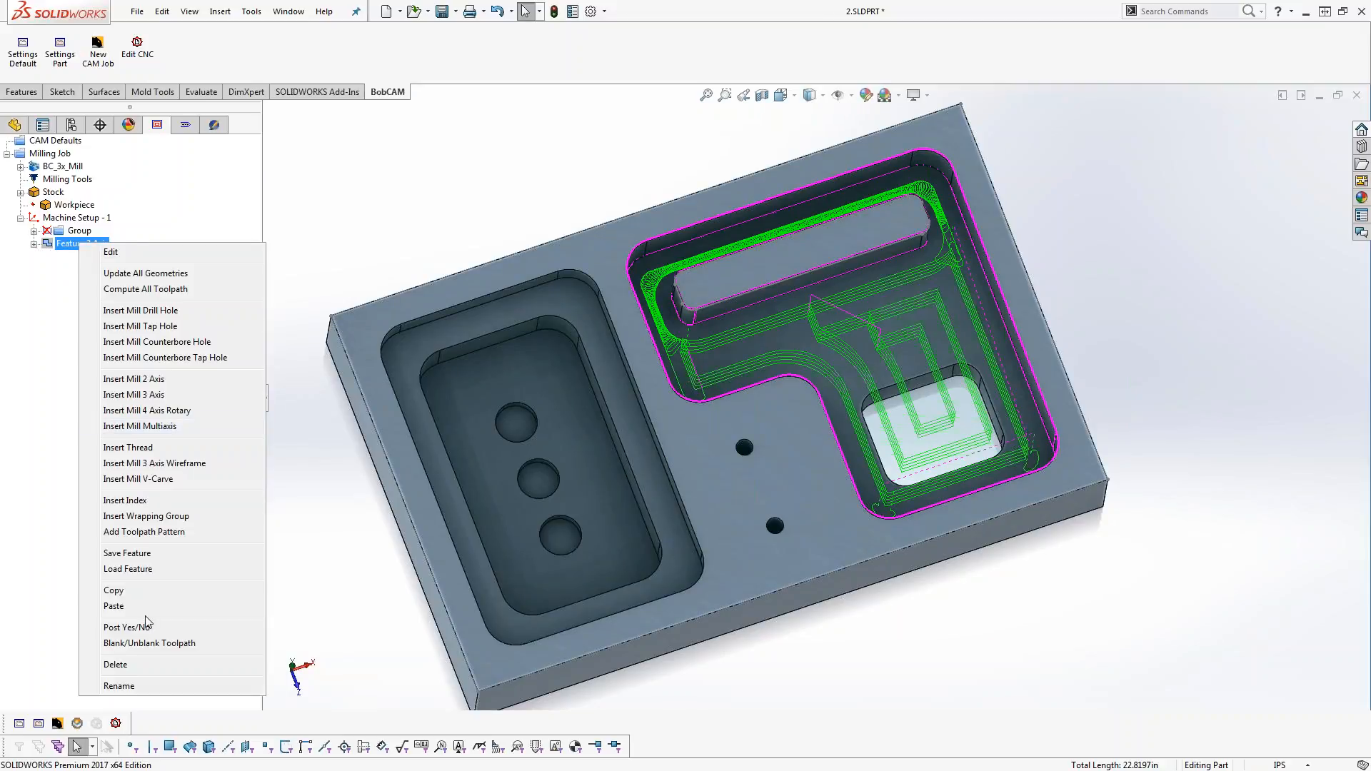
click(144, 606)
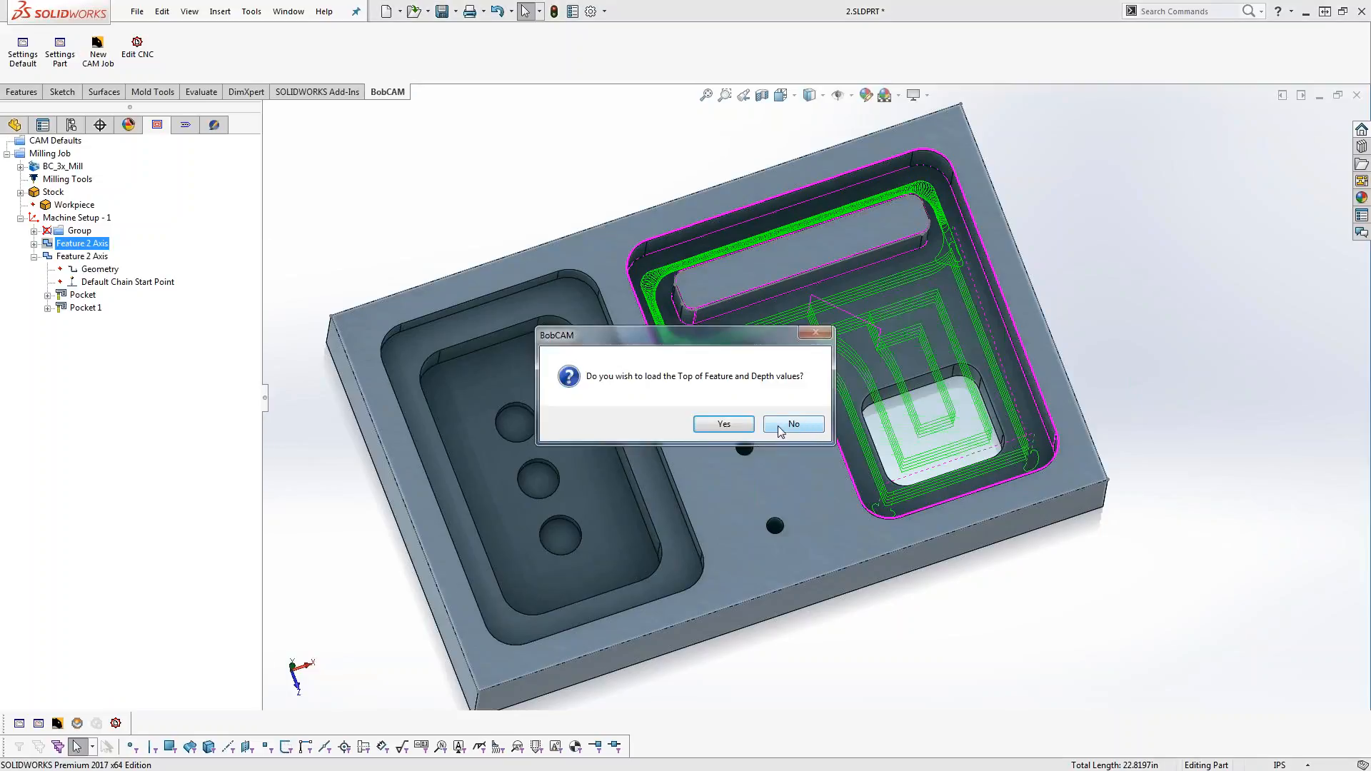
click(792, 424)
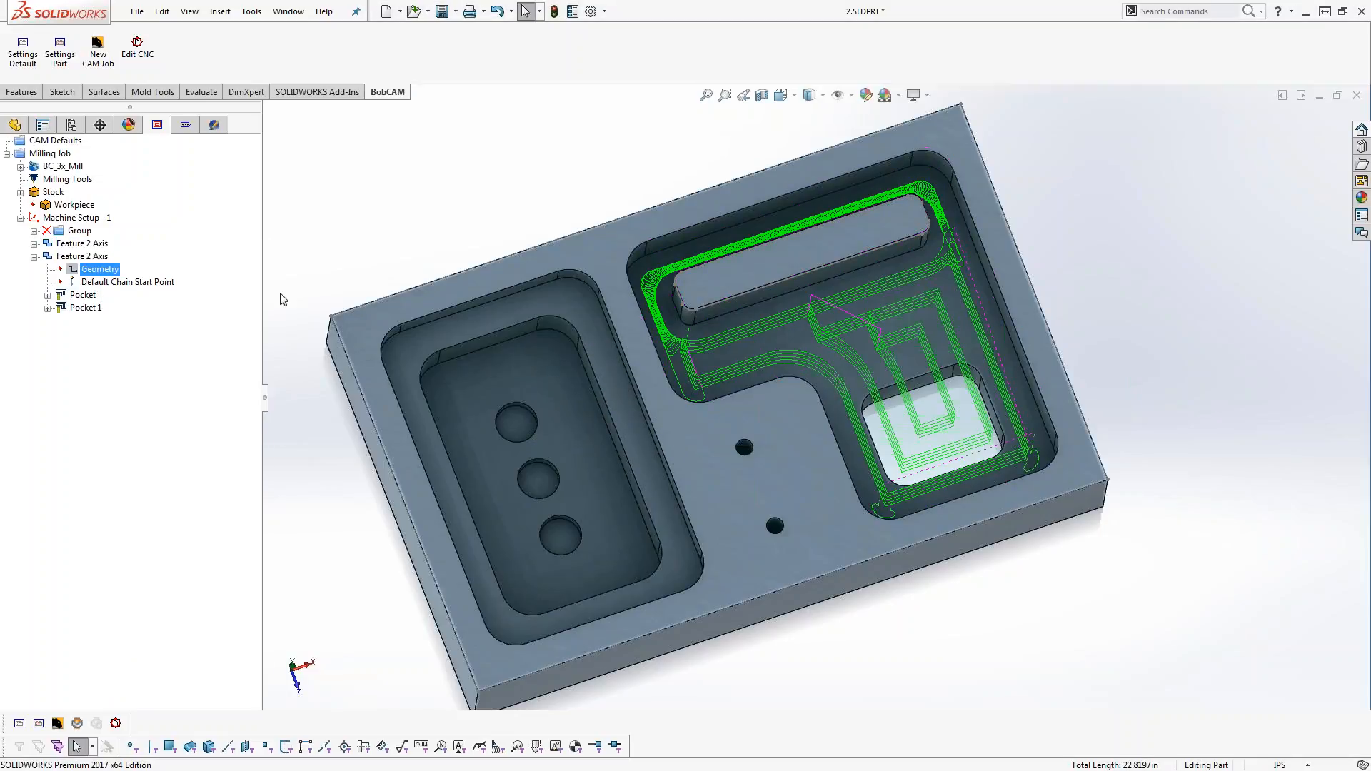
right_click(917, 377)
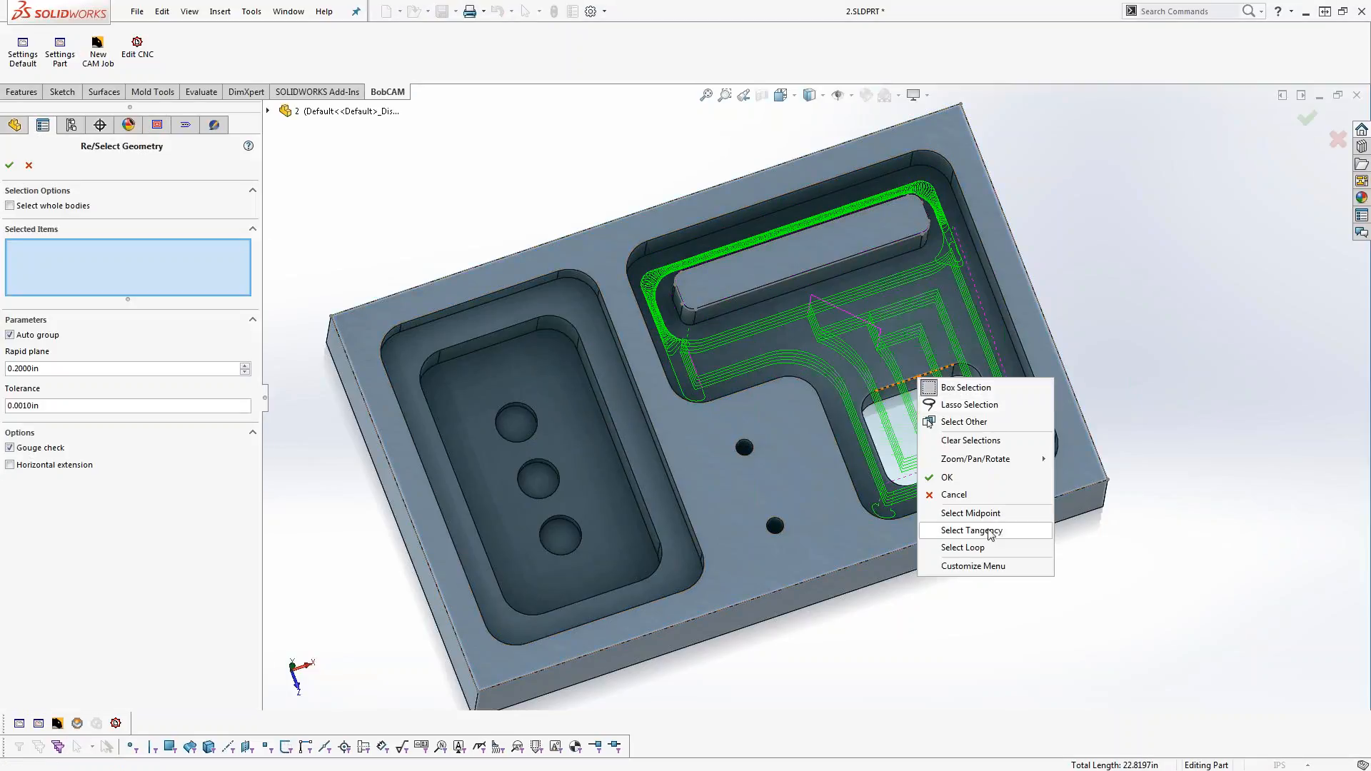
click(899, 429)
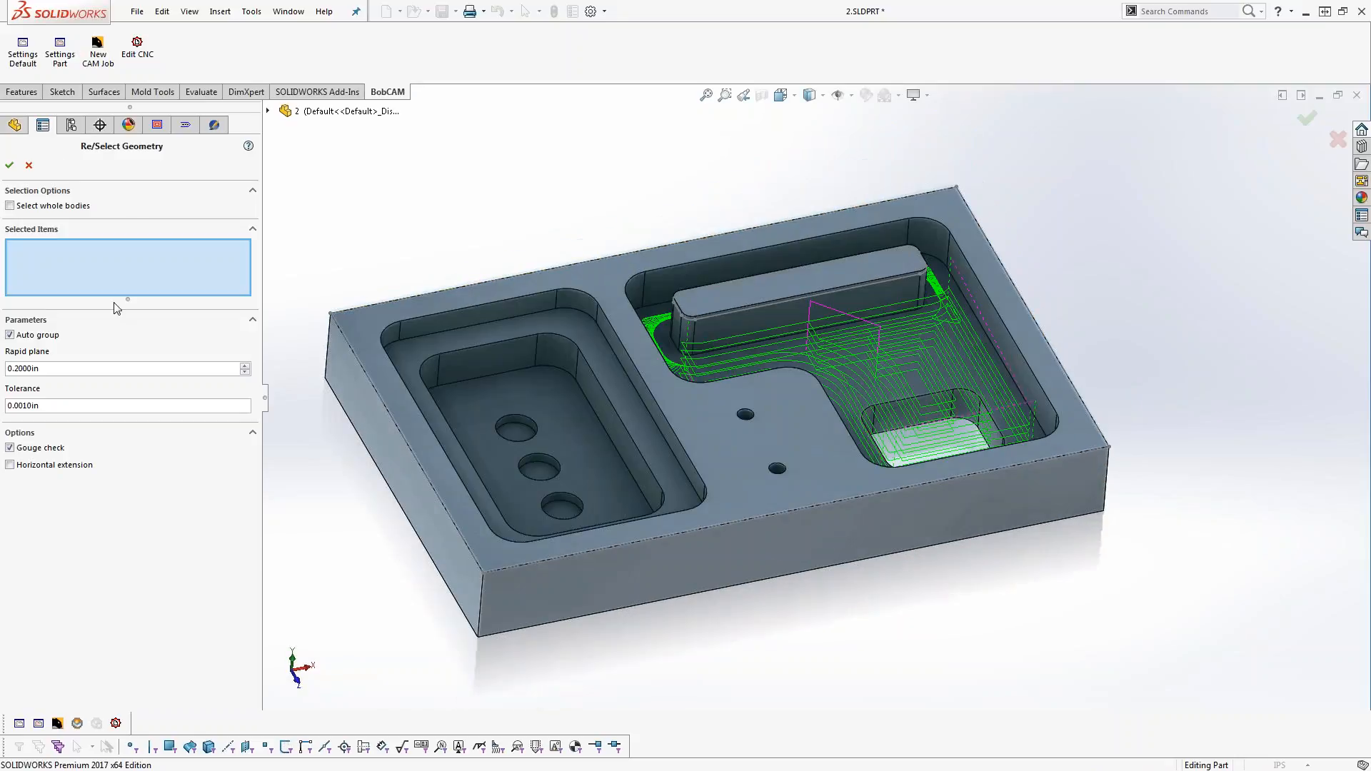
click(10, 165)
Blank the toolpath of the original 2-axis feature and collapse its tree branch
click(82, 243)
click(33, 244)
right_click(89, 245)
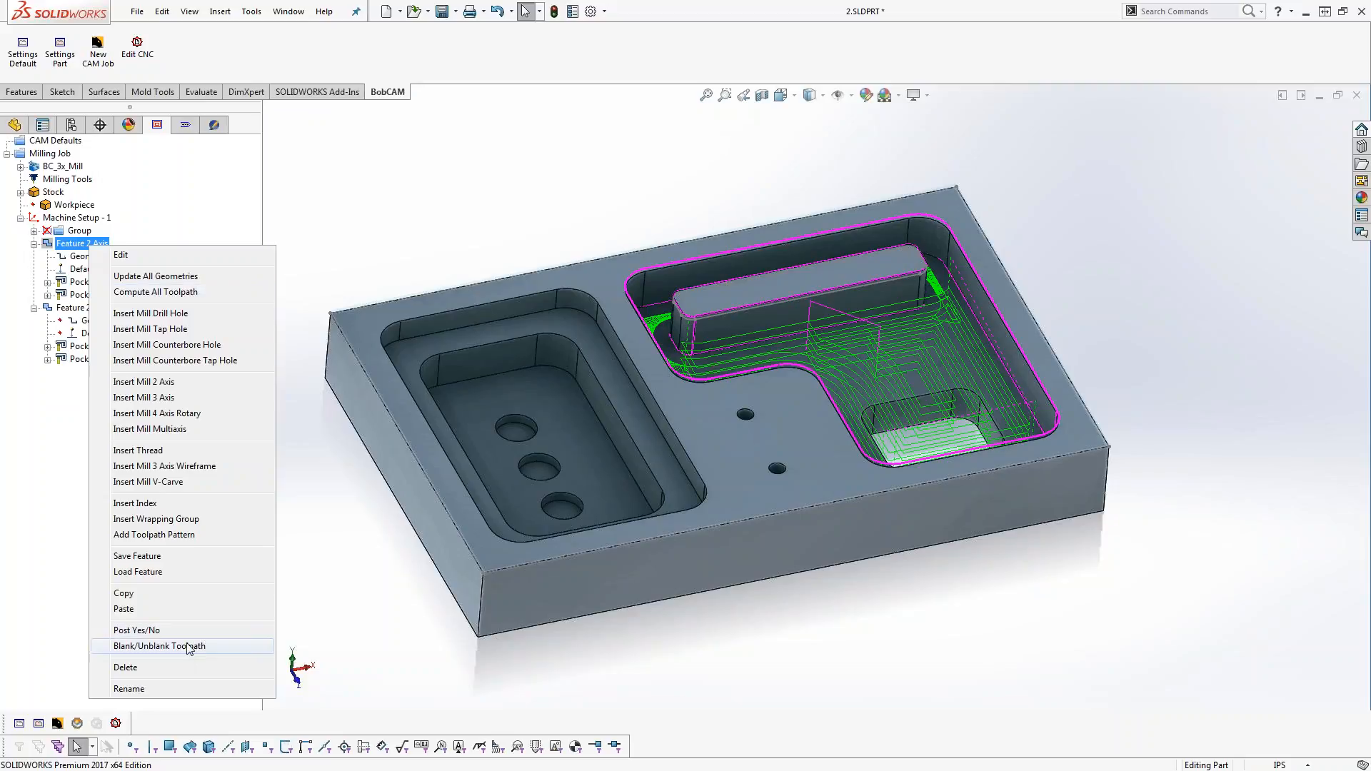
click(187, 654)
click(35, 245)
Try to assign the wall faces of the small rectangular opening in the L-shaped pocket as the copied feature's geometry
click(85, 295)
click(97, 272)
right_click(94, 273)
click(162, 288)
scroll(898, 438, down, 6)
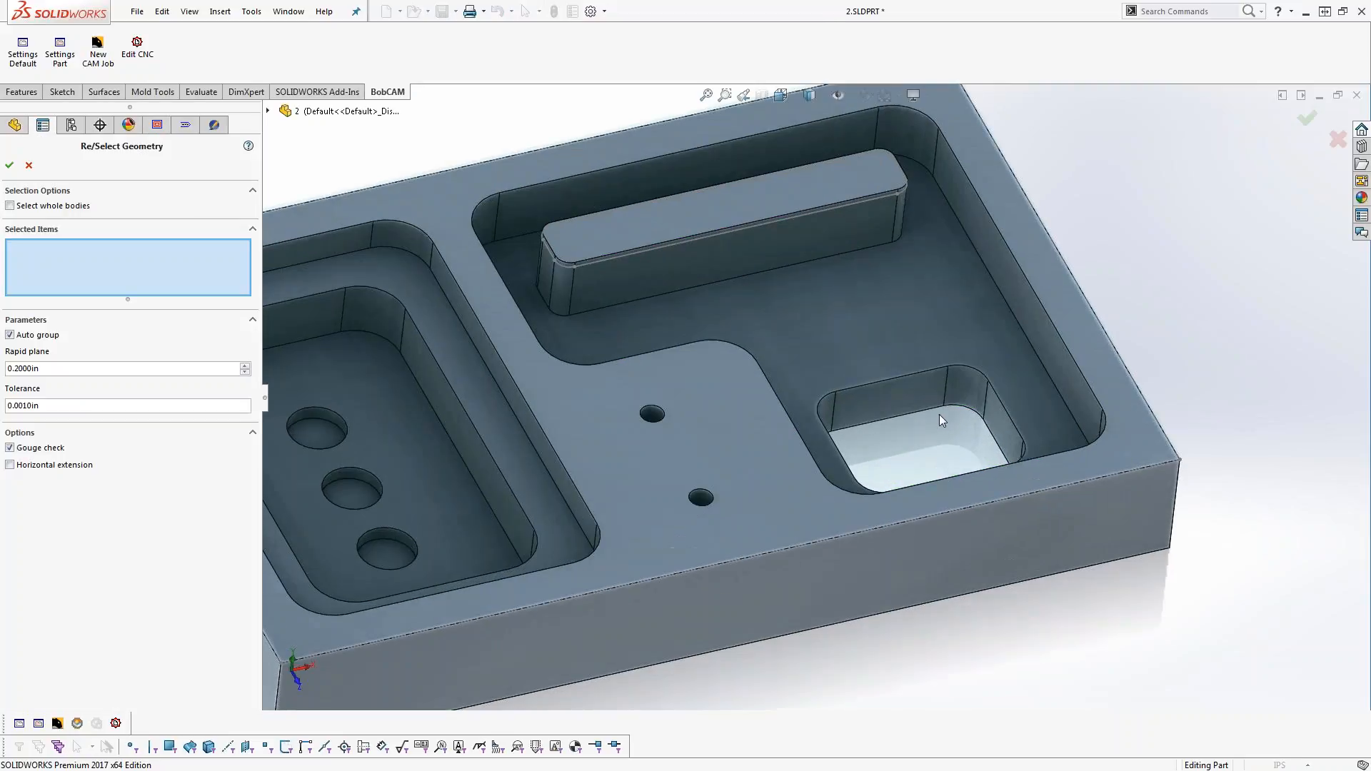
middle_drag(875, 456, 837, 395)
click(837, 396)
click(750, 427)
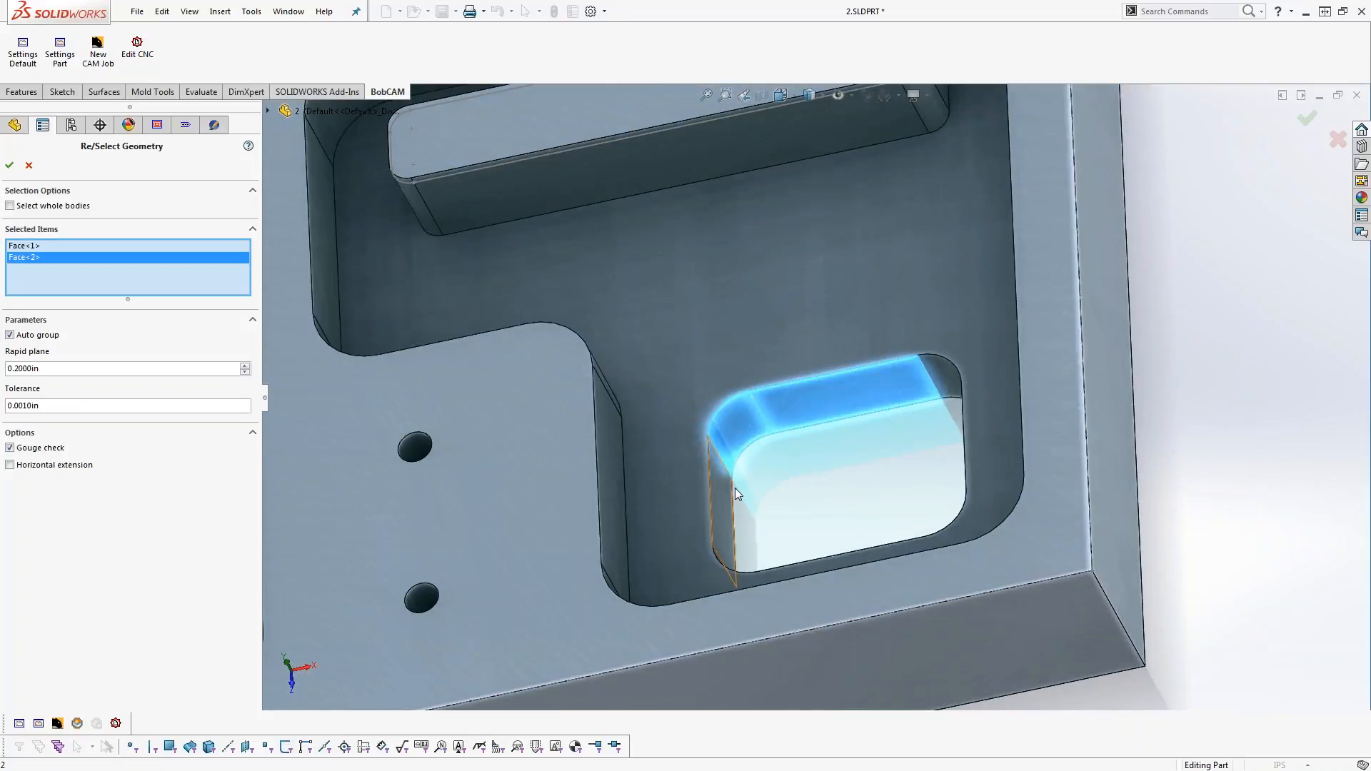
click(721, 484)
middle_drag(808, 511, 807, 669)
click(814, 648)
click(853, 607)
middle_drag(859, 587, 881, 619)
click(881, 619)
click(894, 548)
click(893, 466)
middle_drag(880, 572, 811, 349)
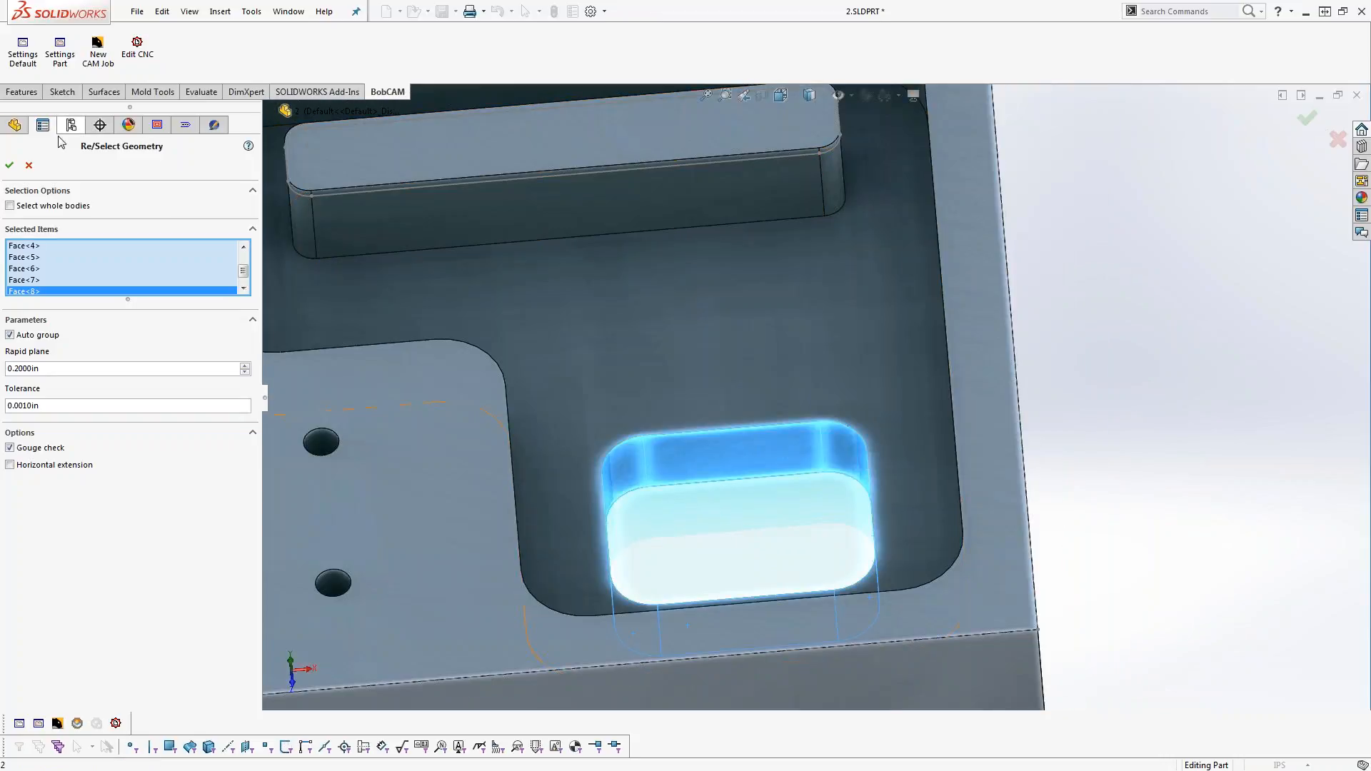
click(10, 170)
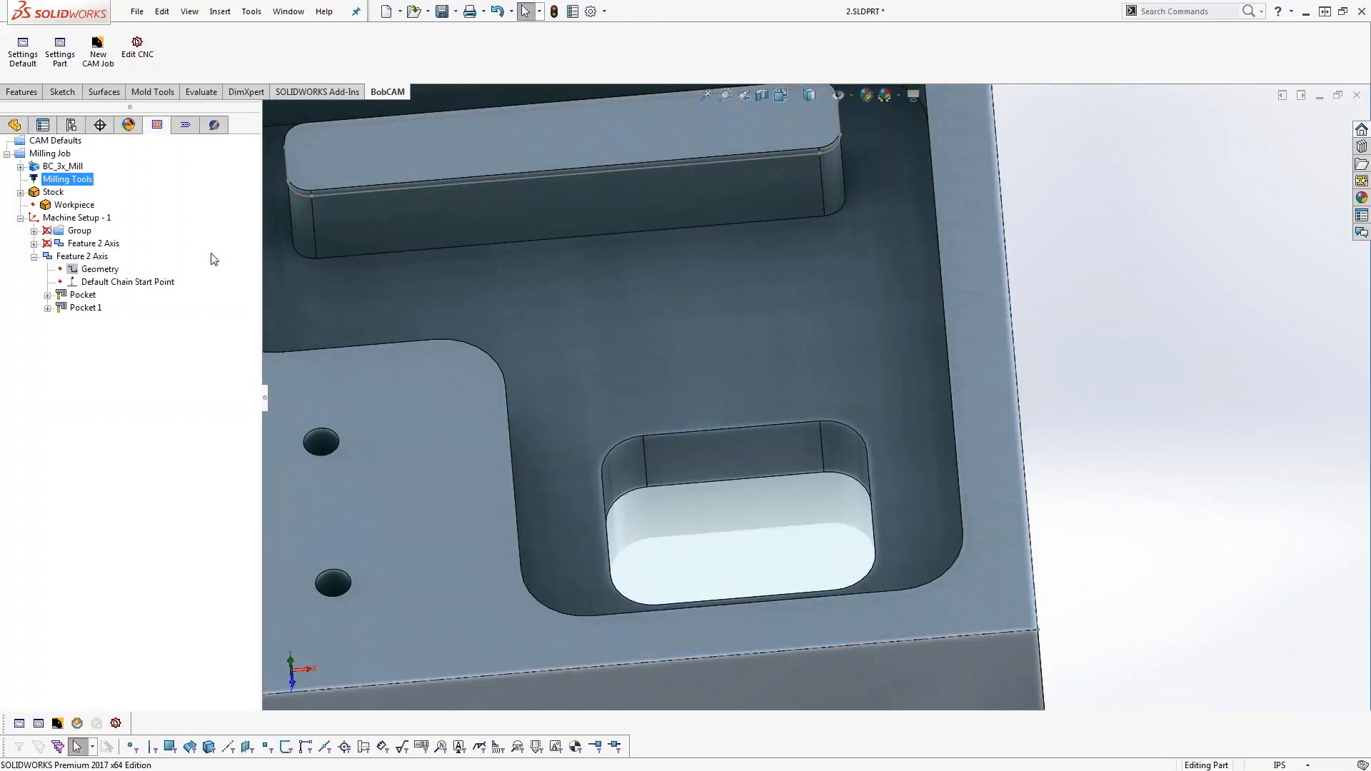
right_click(79, 296)
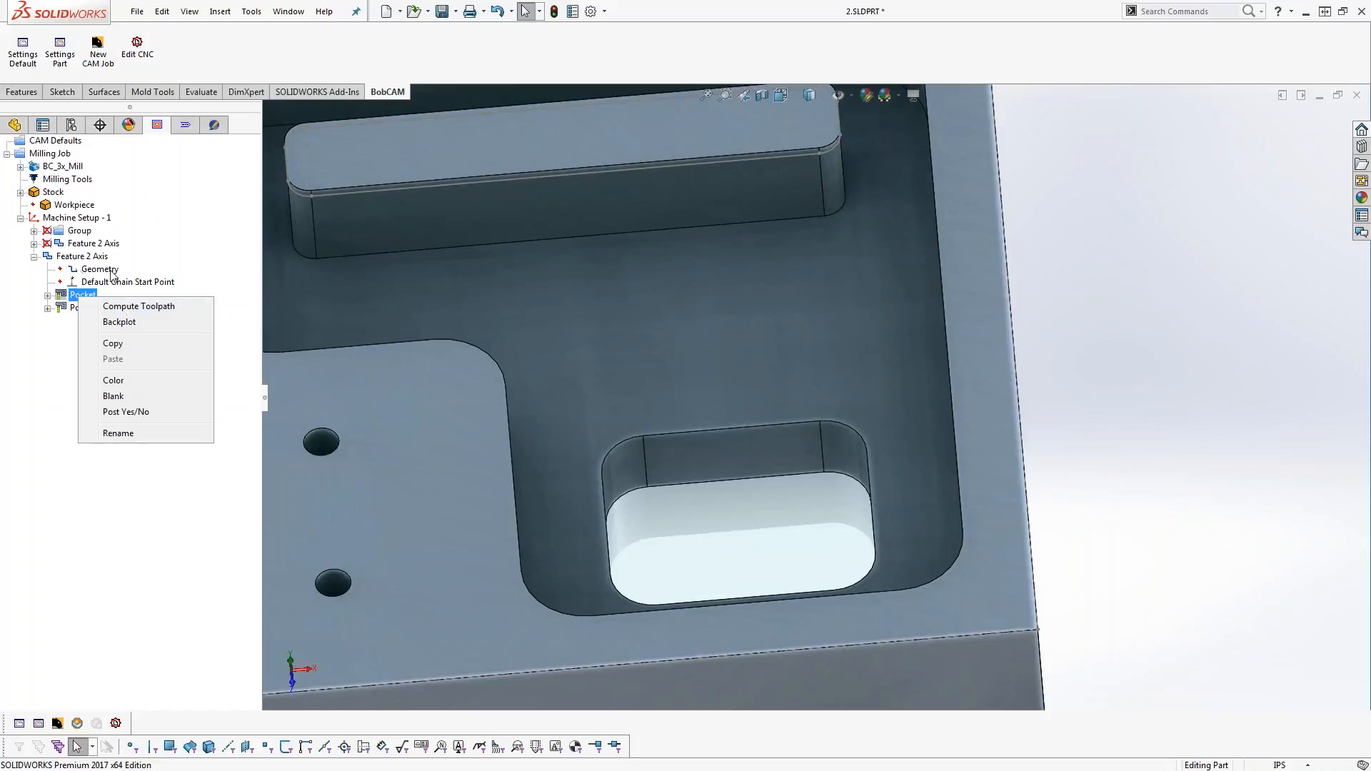
click(60, 374)
Reselect the copied feature's geometry as the tangent chain of upper edges around the small rectangular opening
click(110, 270)
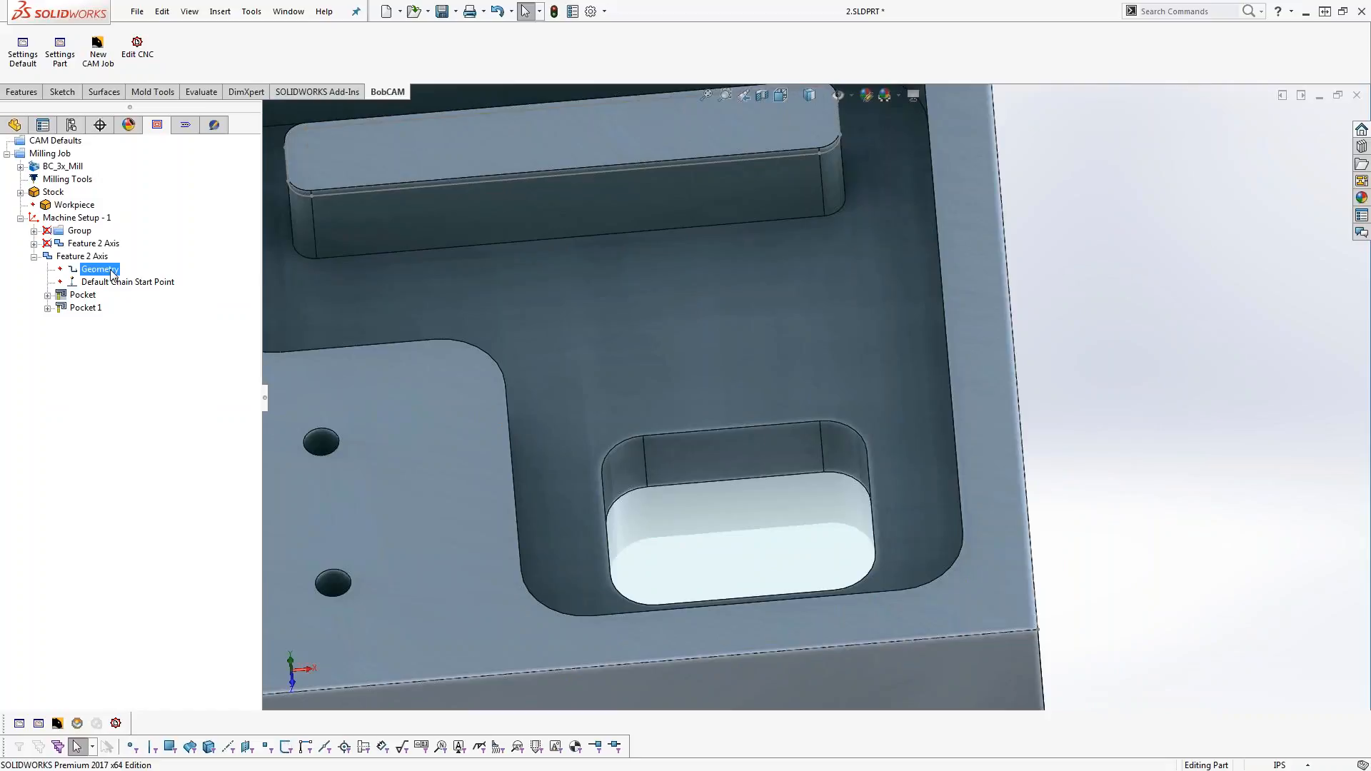
right_click(112, 275)
click(151, 280)
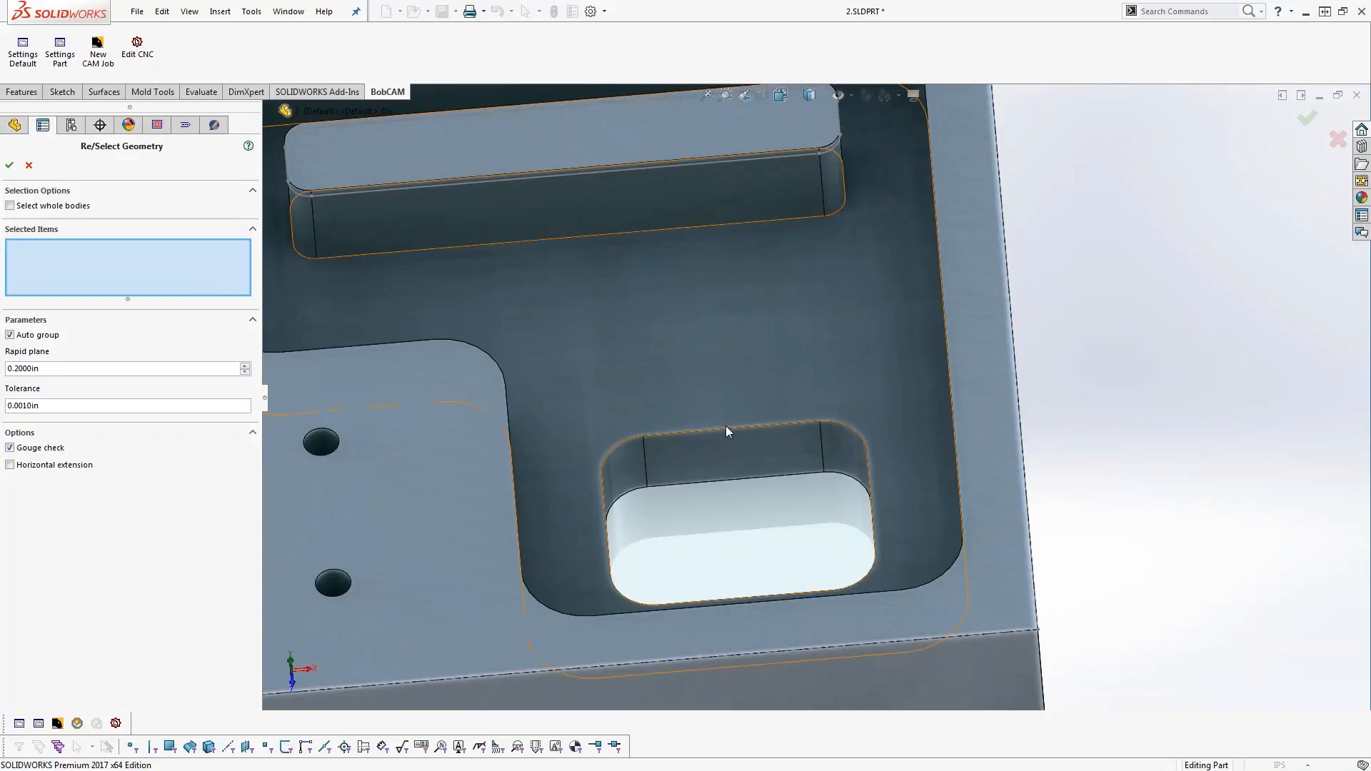
right_click(722, 427)
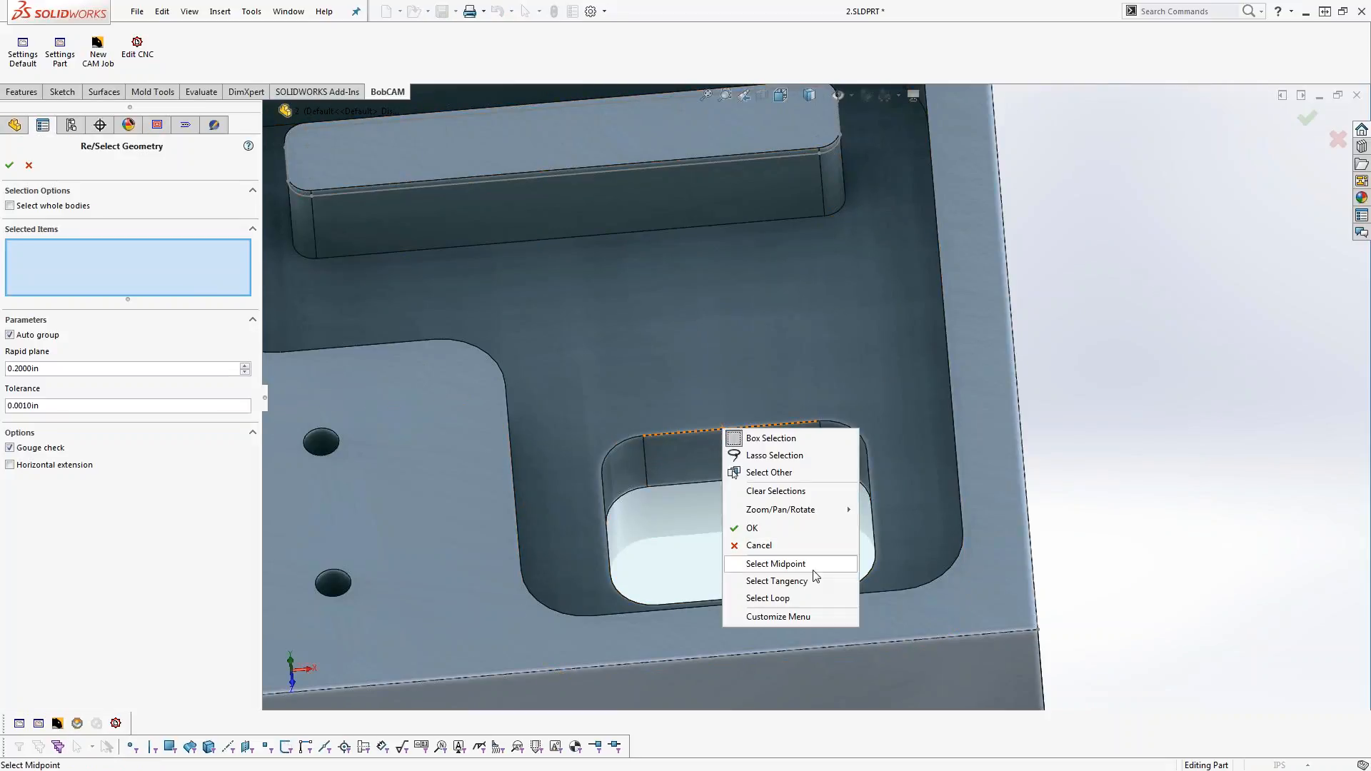
click(777, 581)
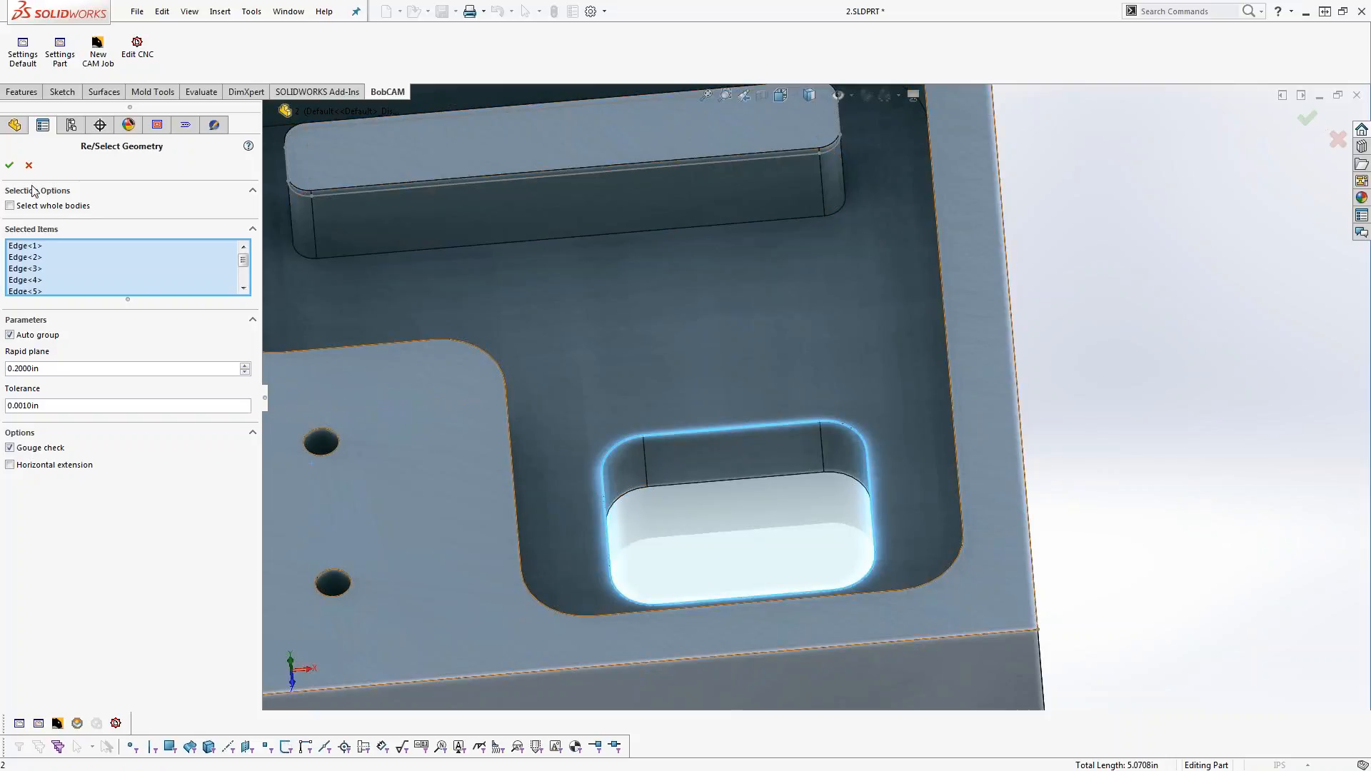
click(10, 166)
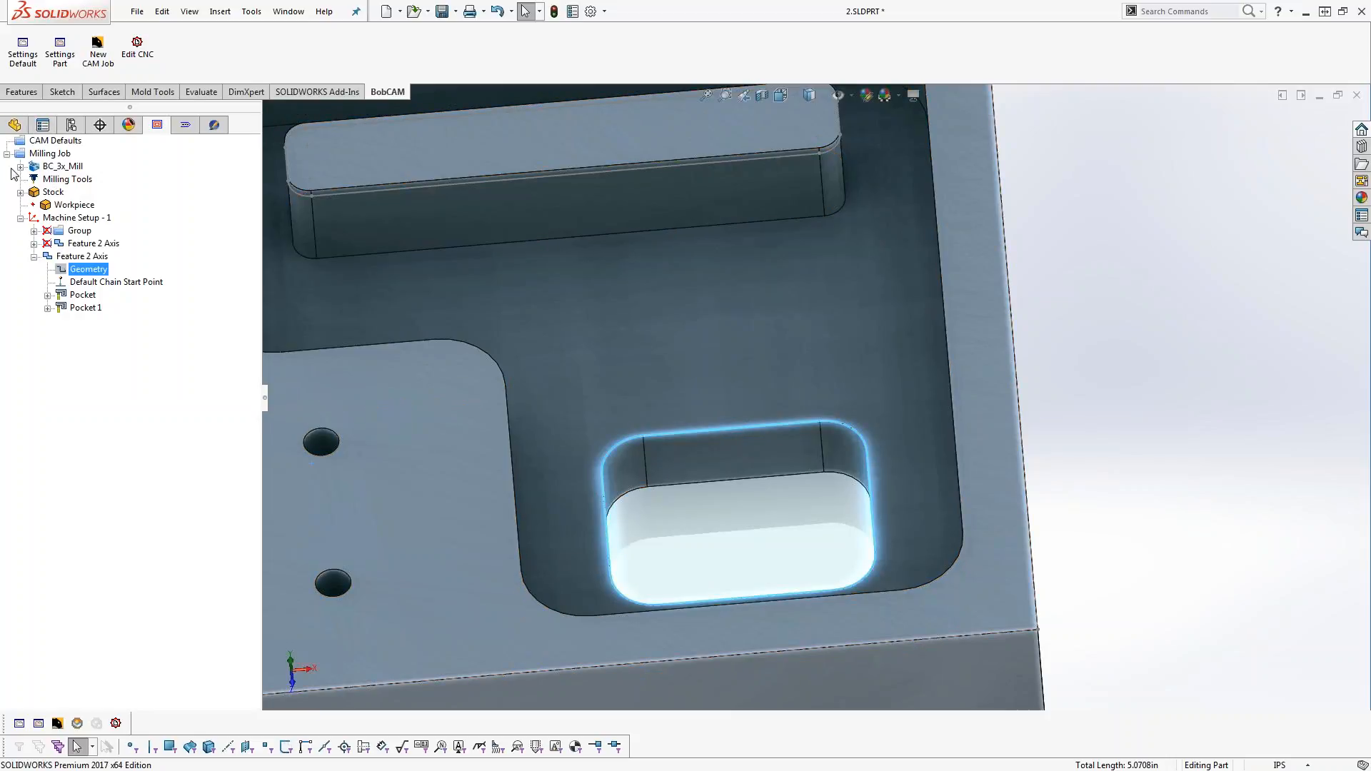
Compute the toolpath of the copied feature's first Pocket operation and inspect it in the opening
right_click(81, 295)
click(111, 306)
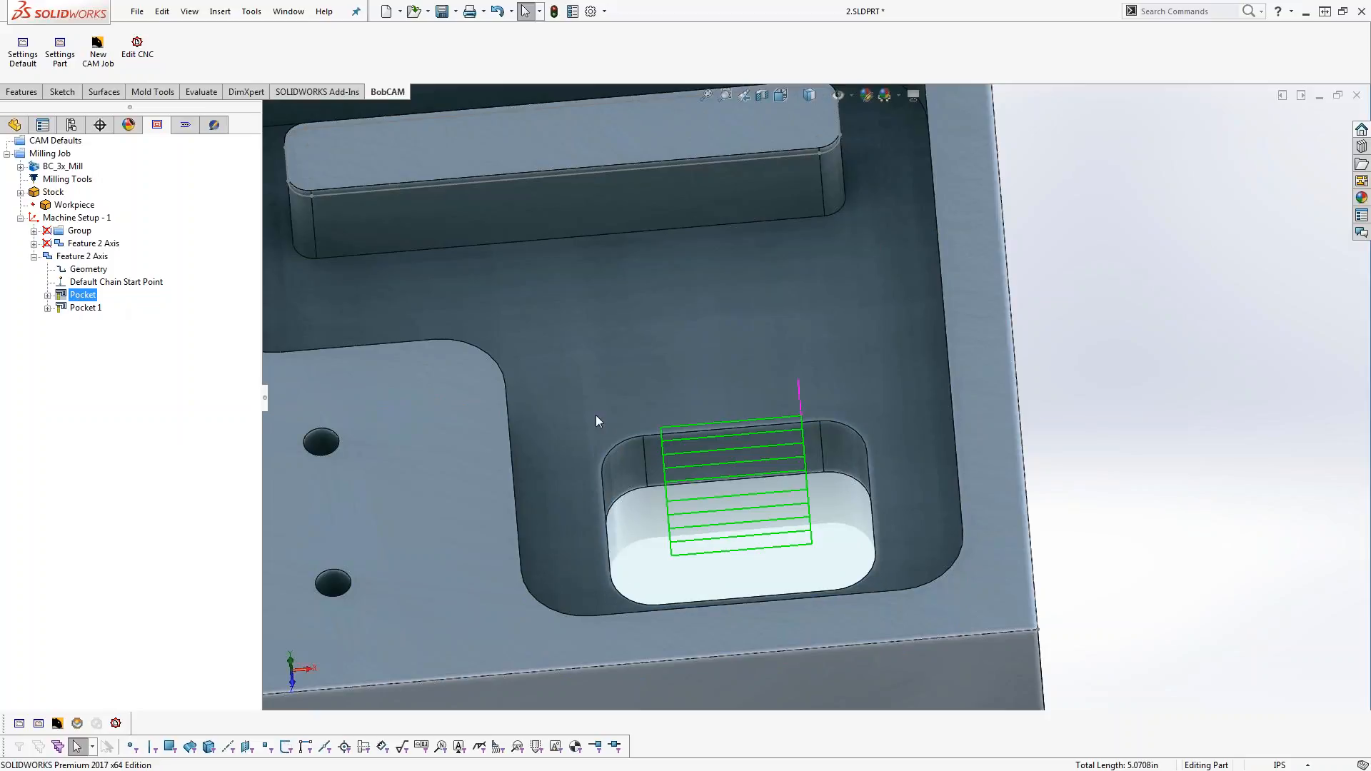
middle_drag(714, 492, 865, 373)
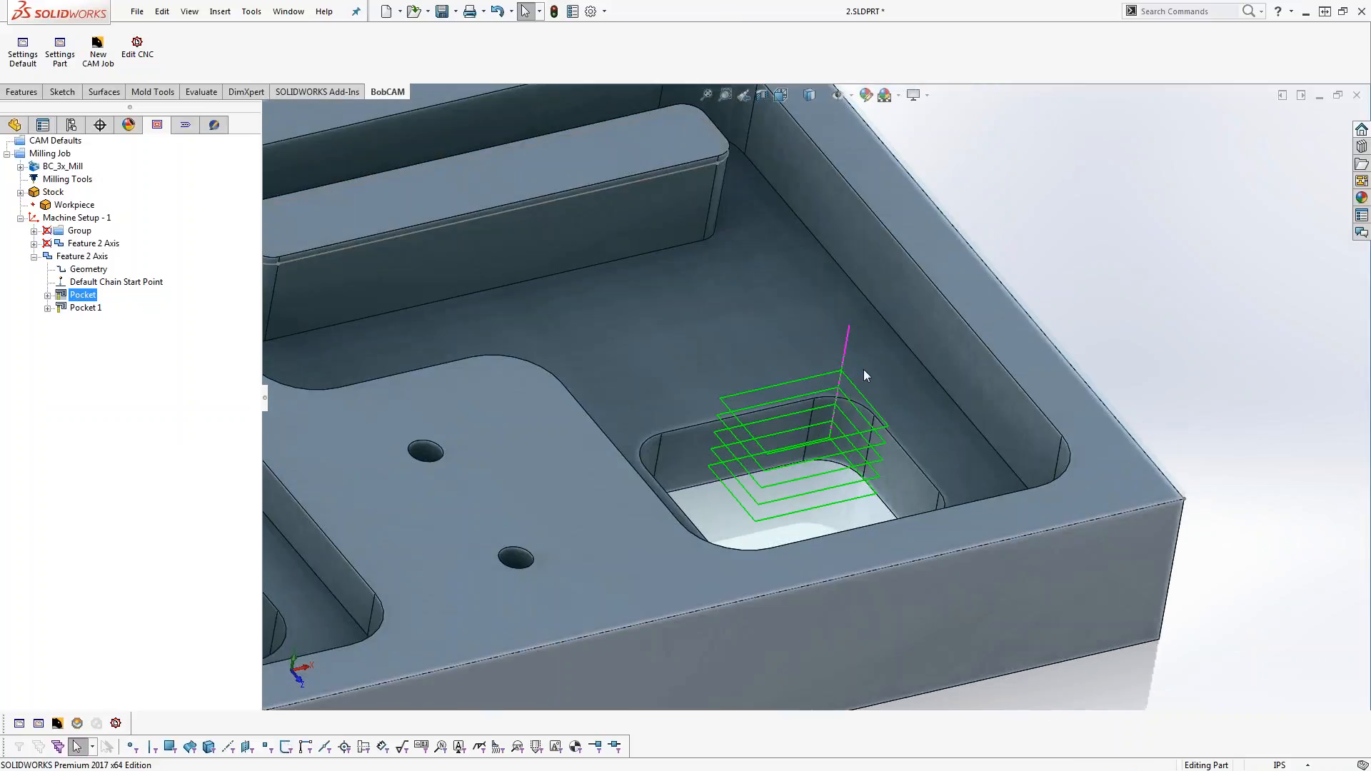
click(82, 256)
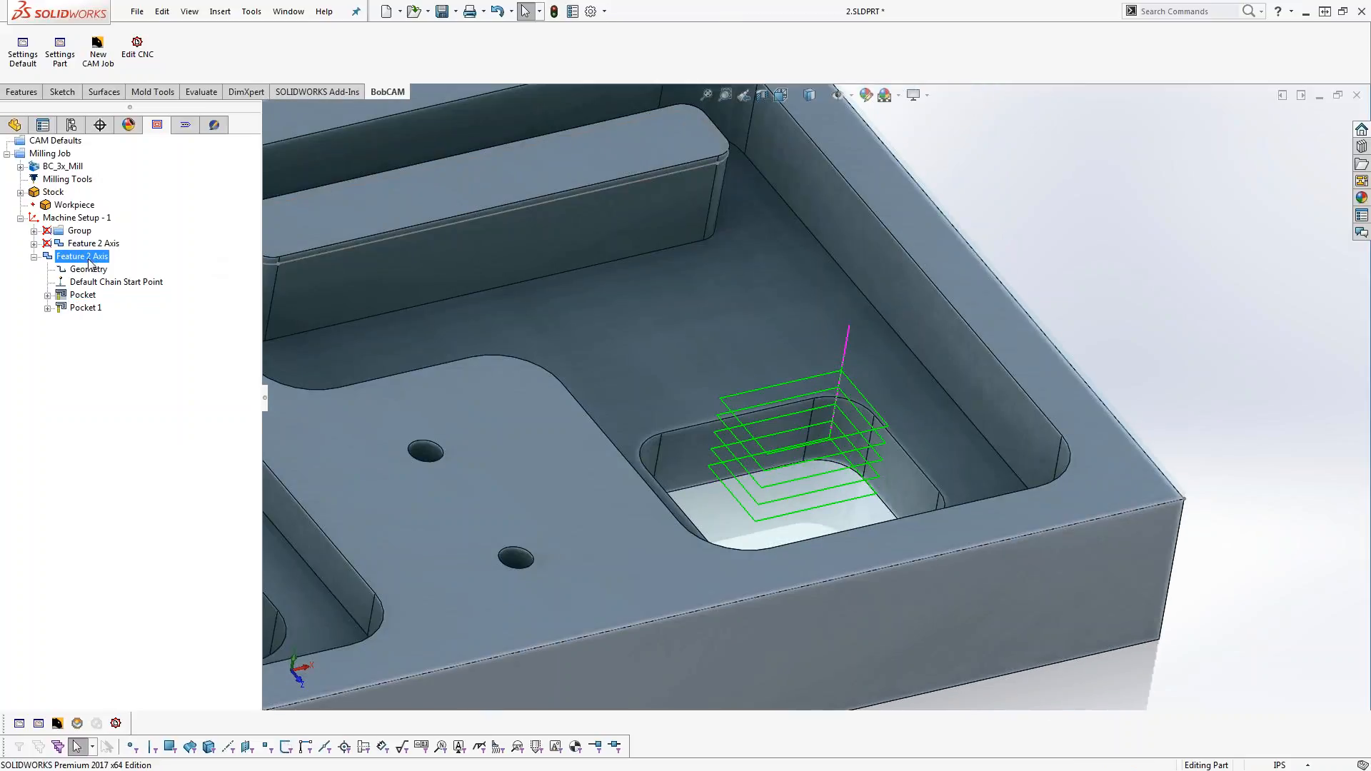
Reselect the copied 2-axis feature's geometry as the tangent chain of lower edges around the small rectangular opening
scroll(1116, 202, up, 5)
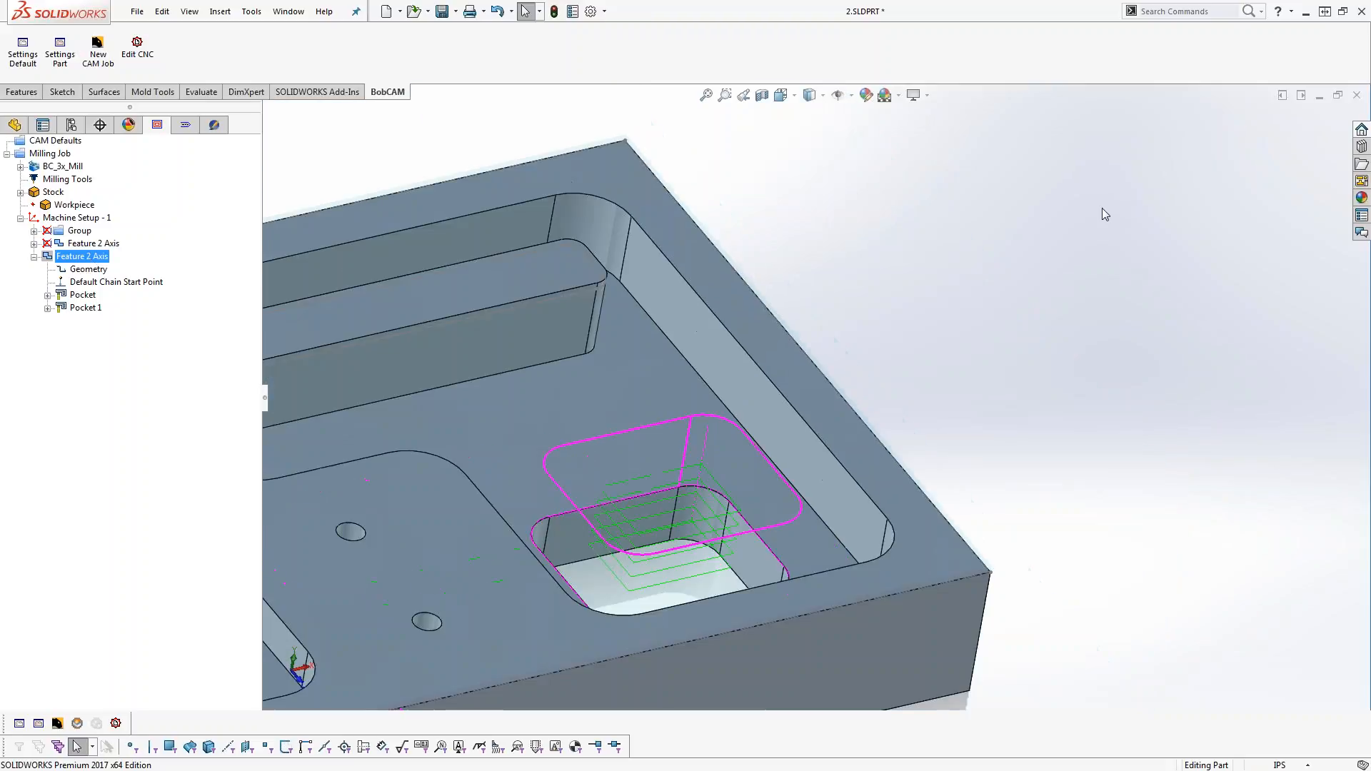
middle_drag(999, 468, 746, 382)
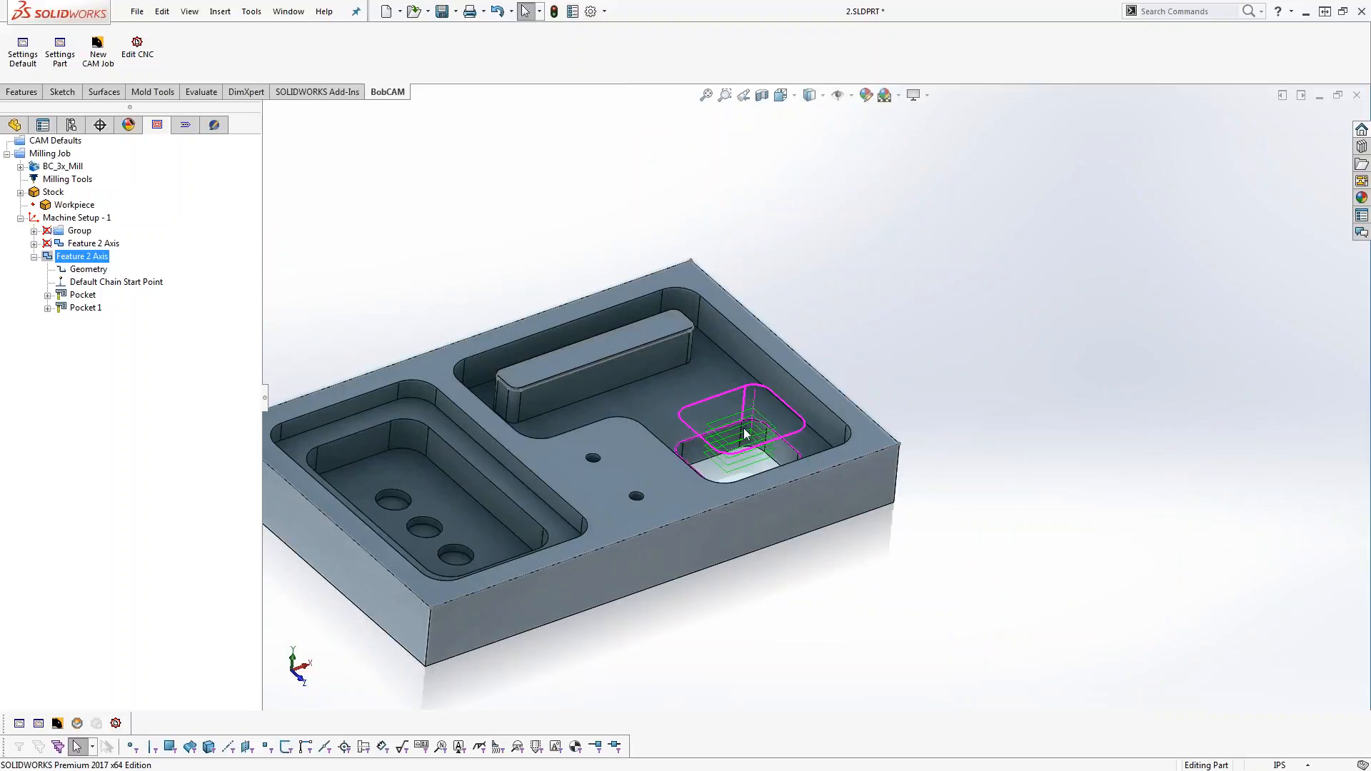
click(92, 269)
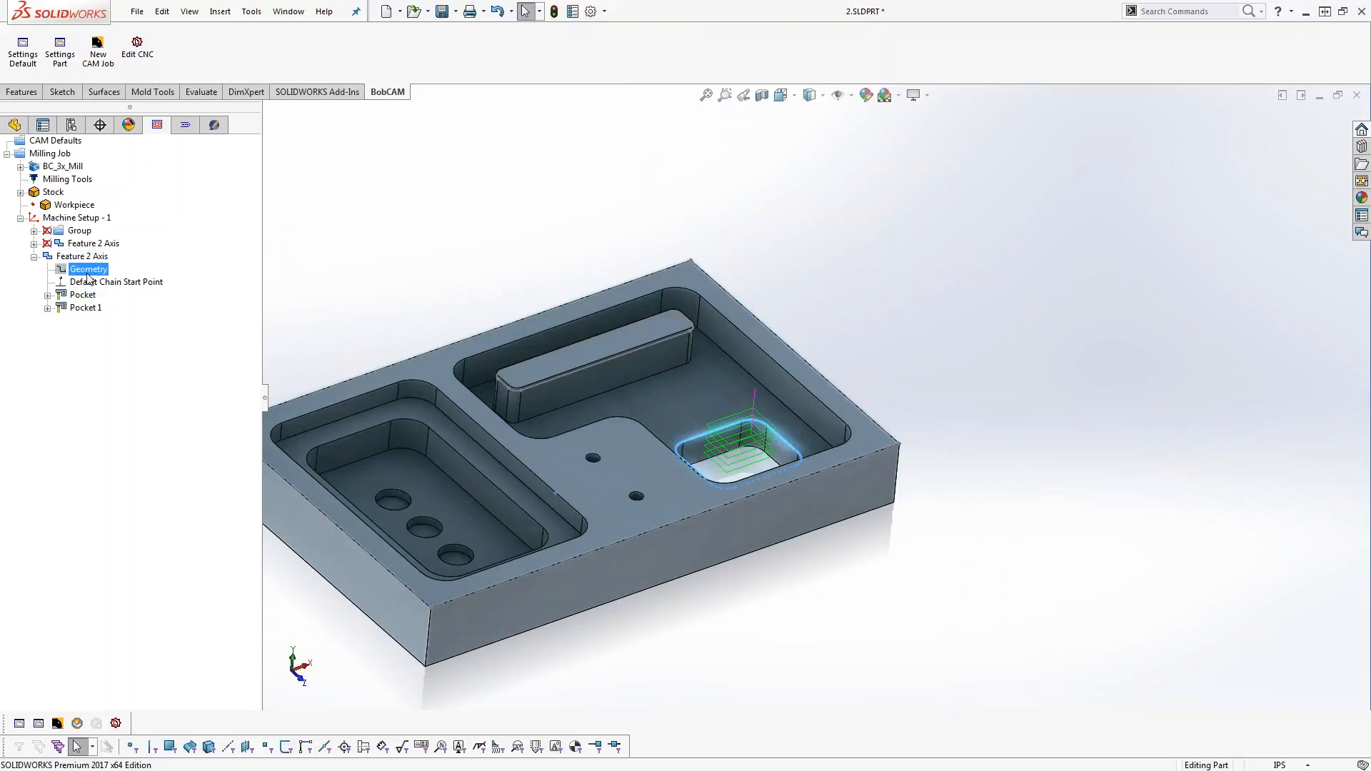
right_click(103, 277)
click(157, 278)
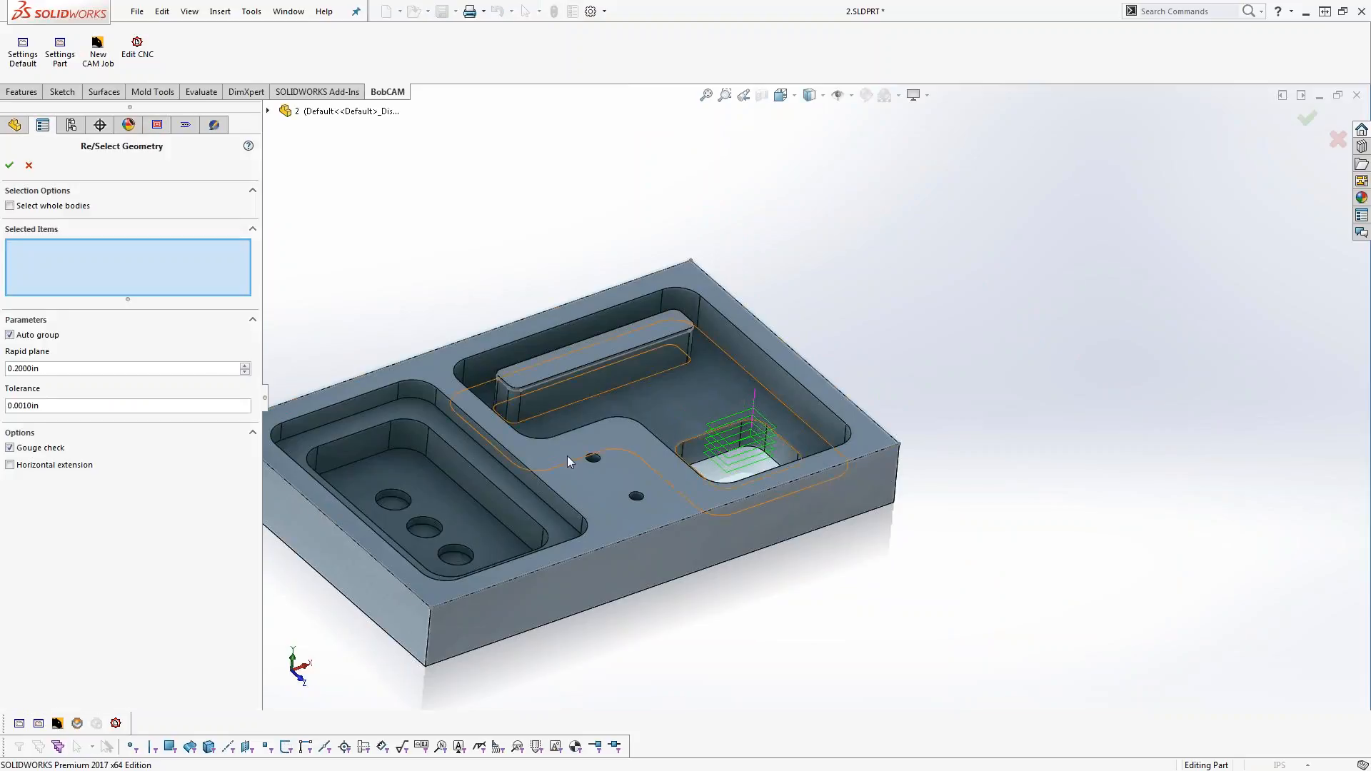
scroll(715, 461, down, 5)
middle_drag(768, 444, 713, 451)
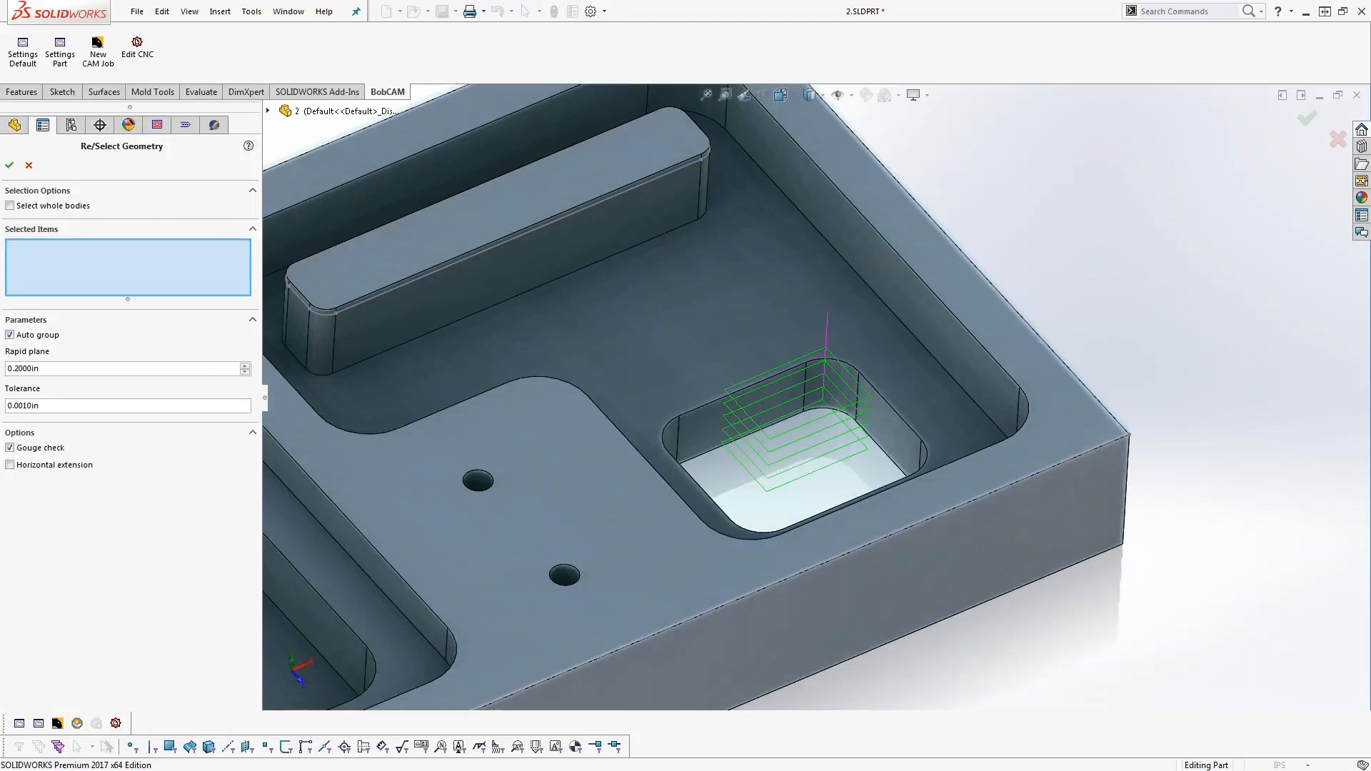
right_click(712, 451)
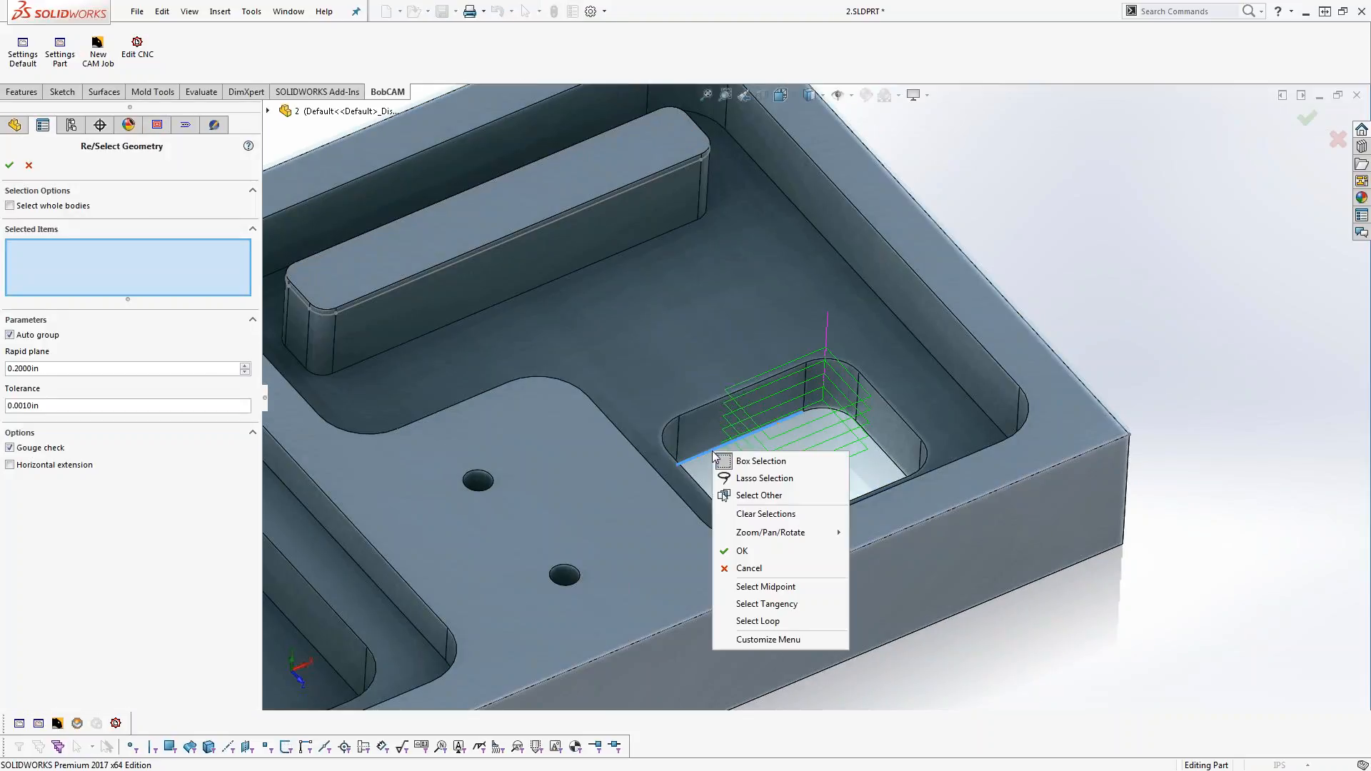
click(807, 607)
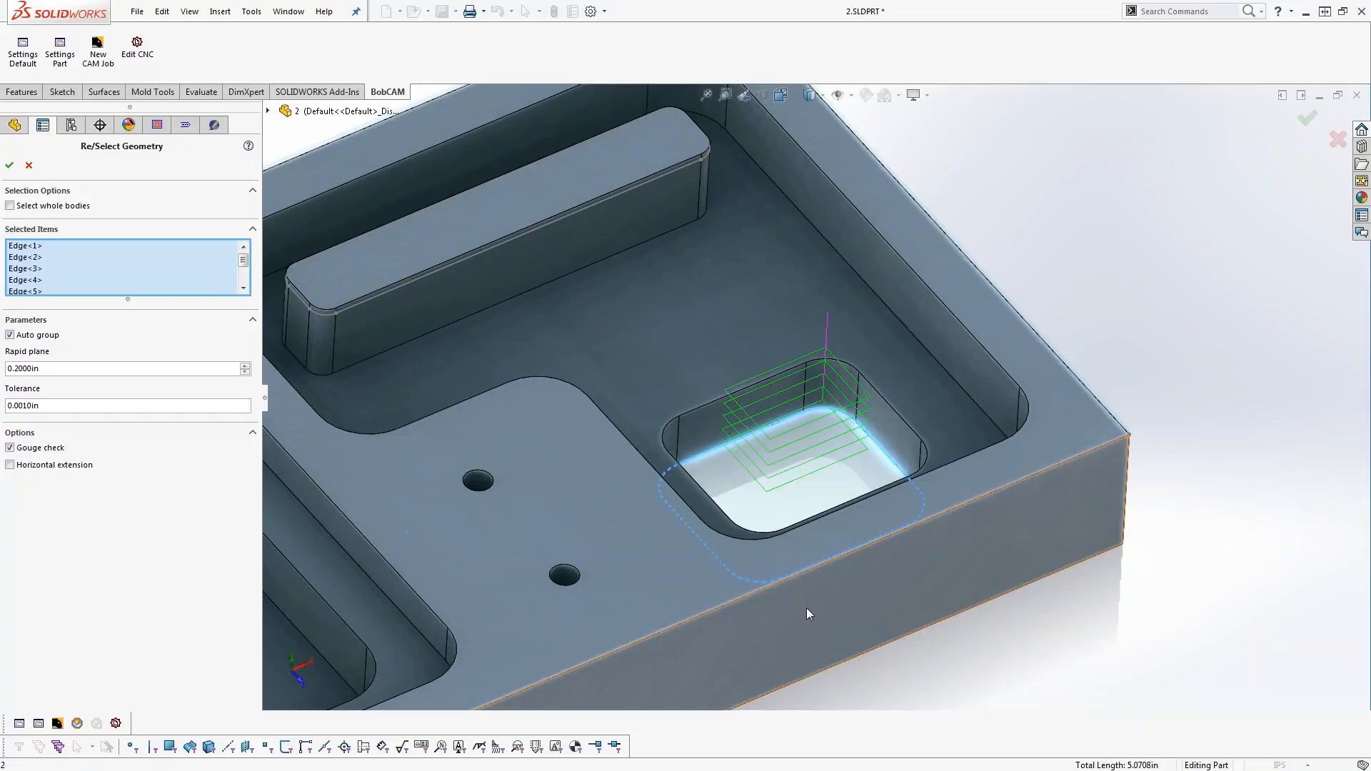
click(9, 165)
Compute the toolpaths of the copied feature's Pocket and Pocket 1 operations and inspect them in the opening
click(83, 295)
right_click(80, 301)
click(107, 310)
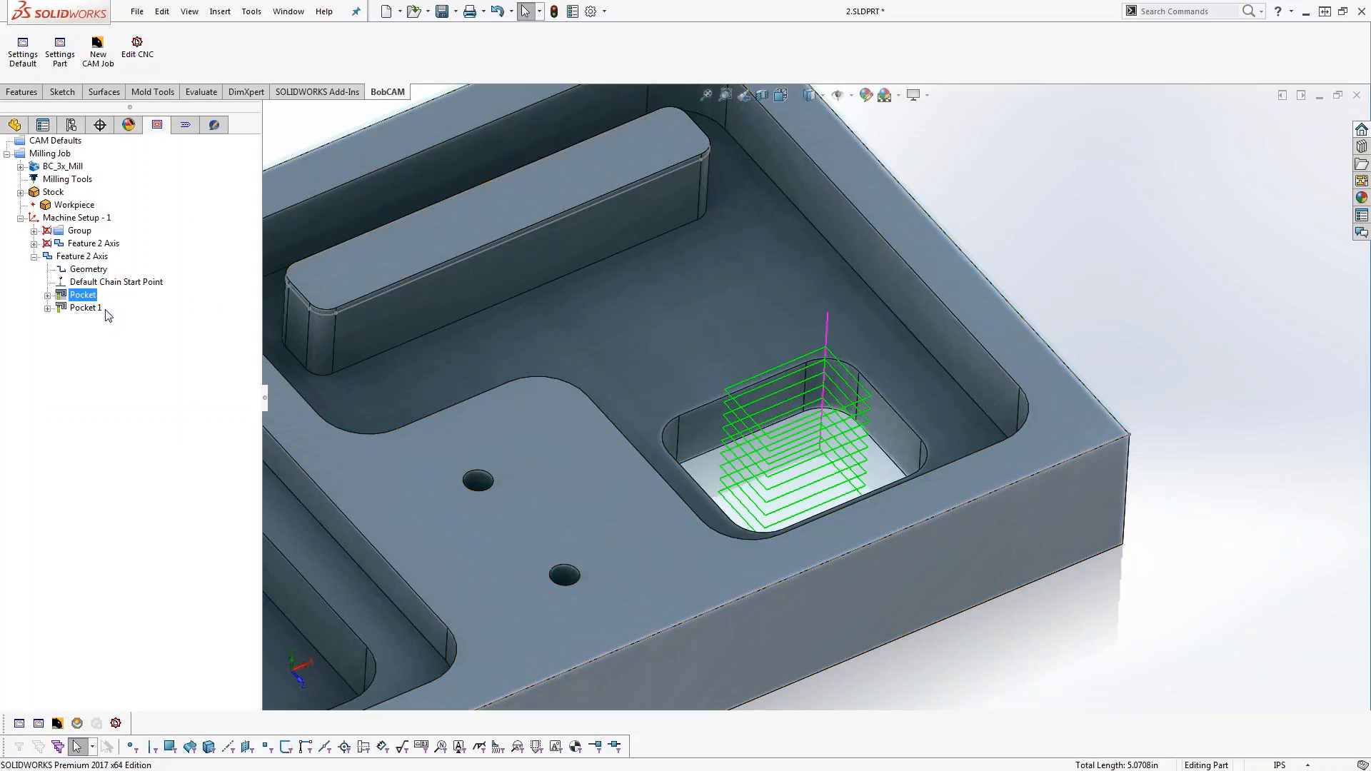
mouse_move(803, 452)
middle_down()
mouse_move(802, 539)
mouse_move(803, 471)
middle_up()
click(85, 308)
right_click(86, 309)
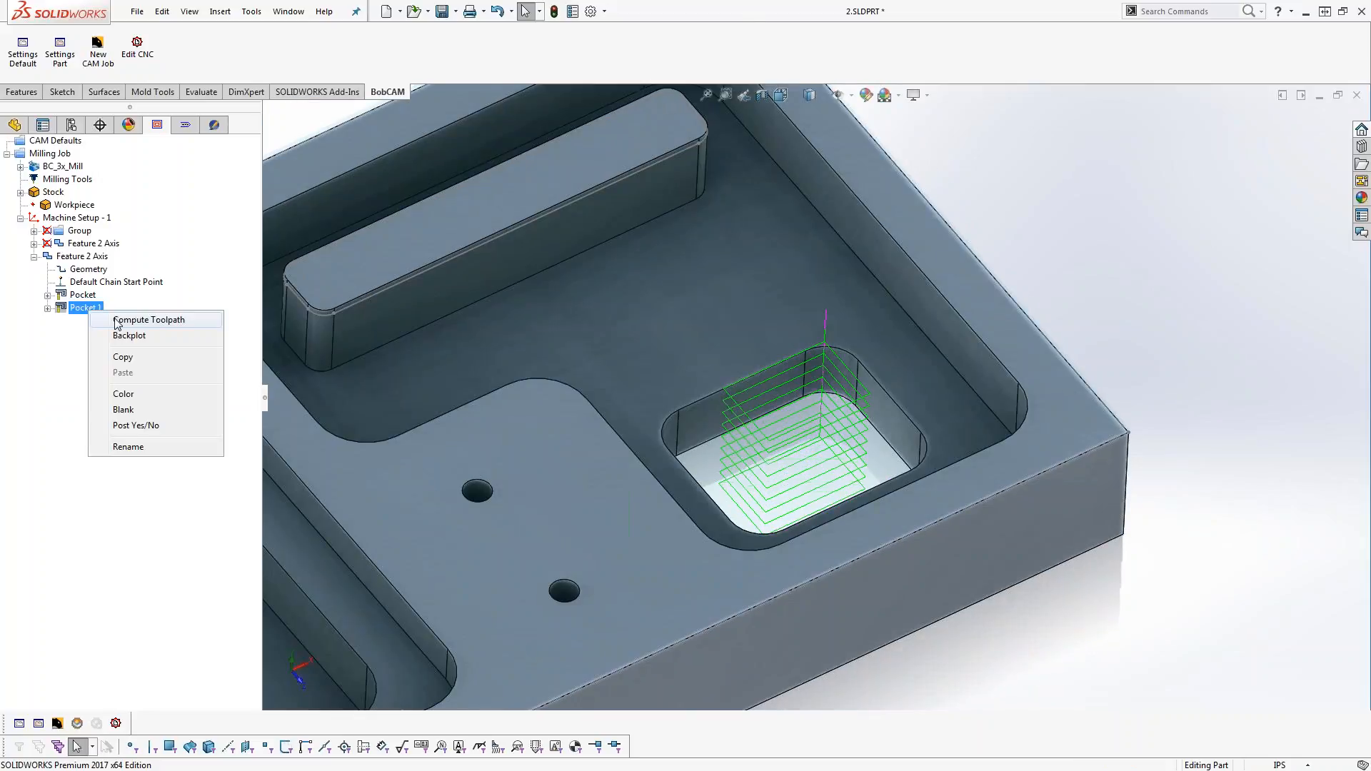
click(113, 320)
middle_drag(807, 484, 813, 391)
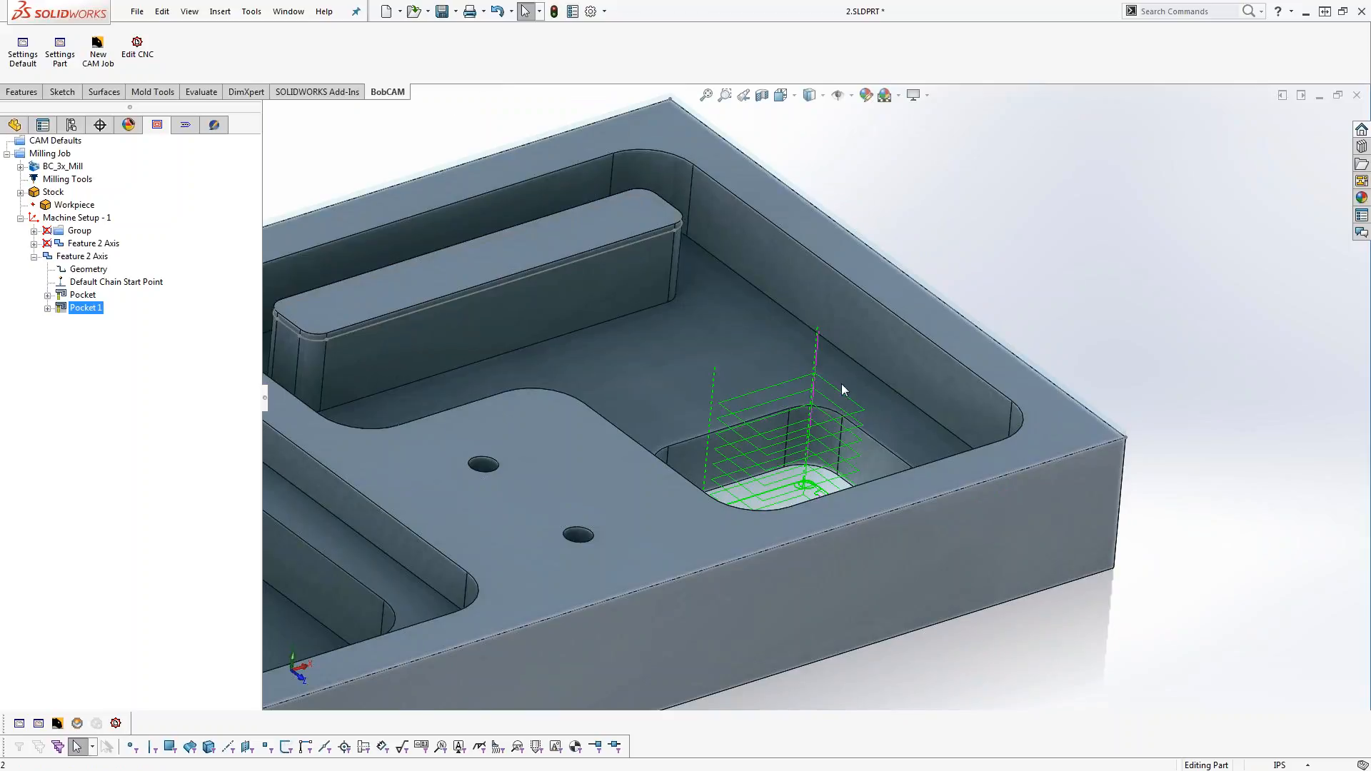
middle_drag(820, 388, 819, 463)
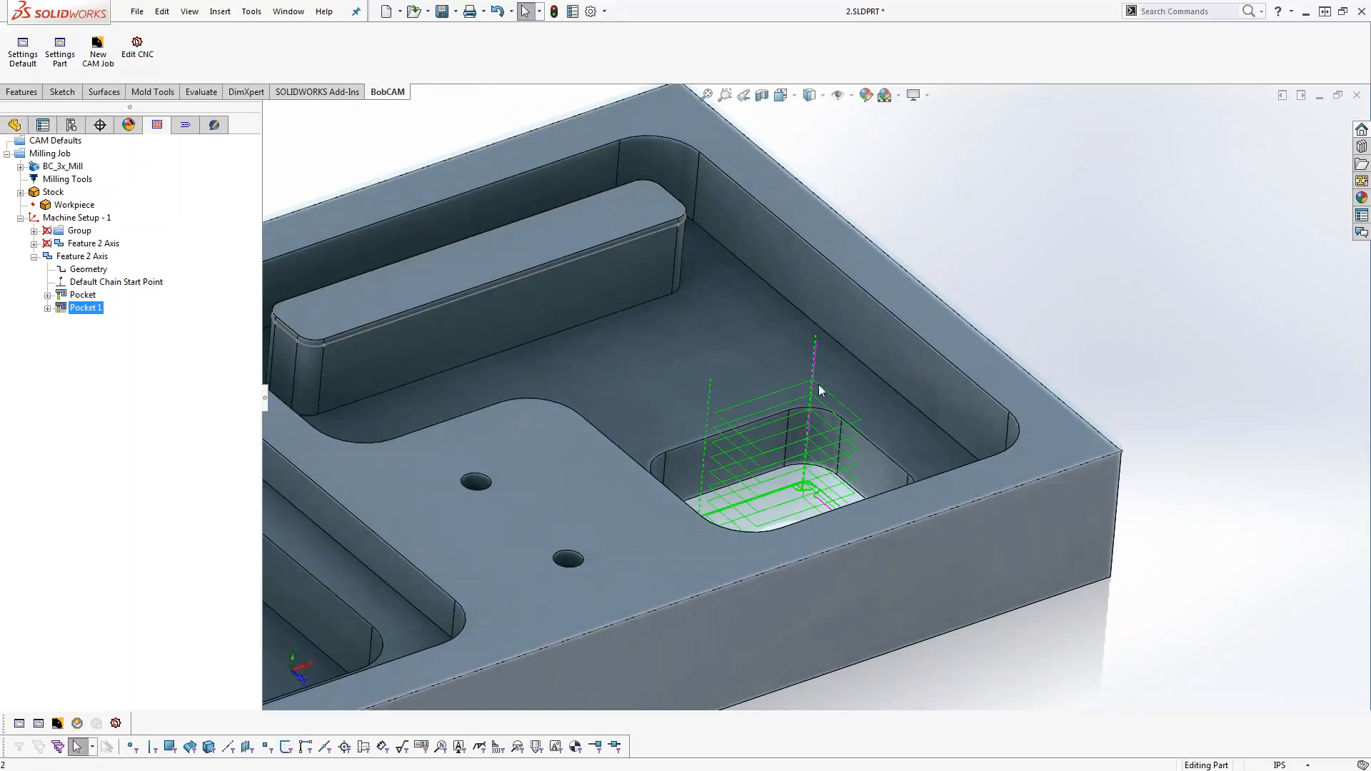
Edit the copied 2-axis feature and set its top of feature to -0.6000 from the opening's upper edge
right_click(96, 258)
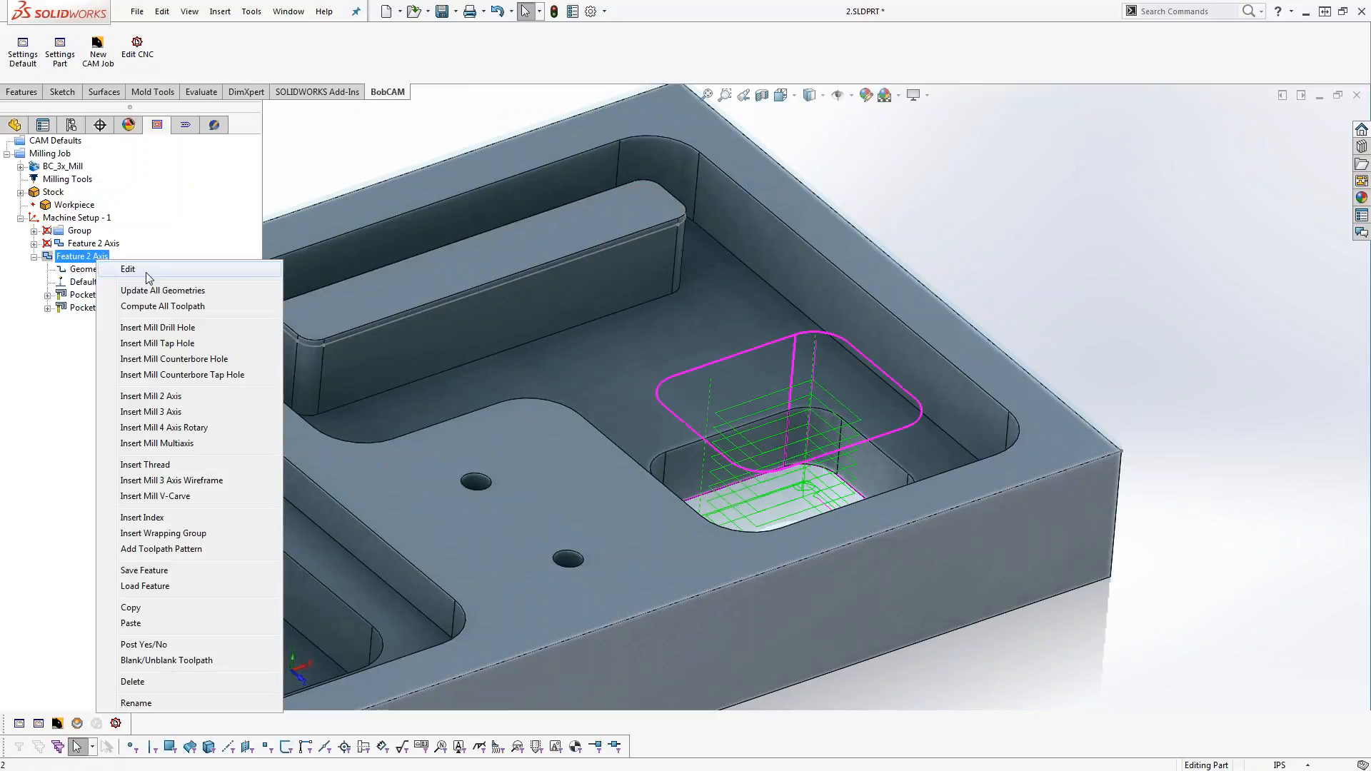
click(128, 269)
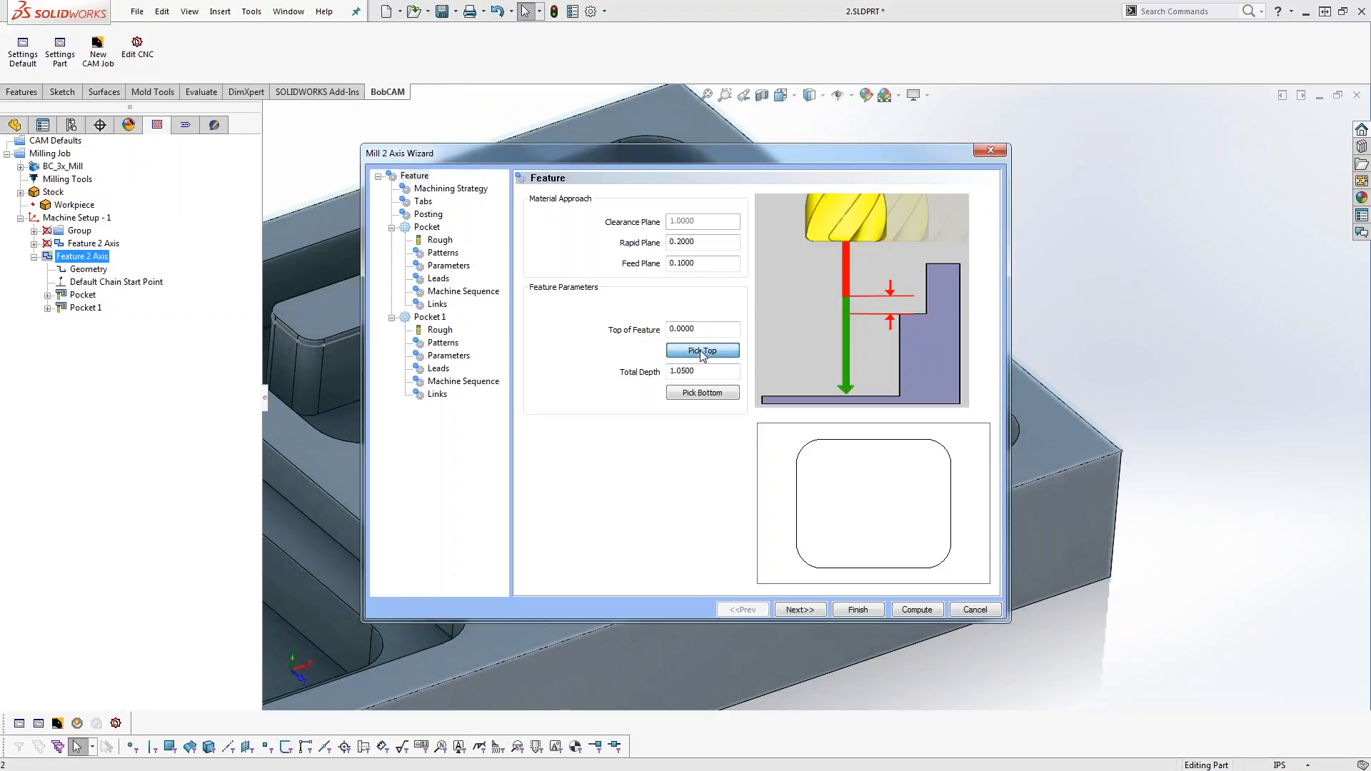
click(701, 353)
click(674, 448)
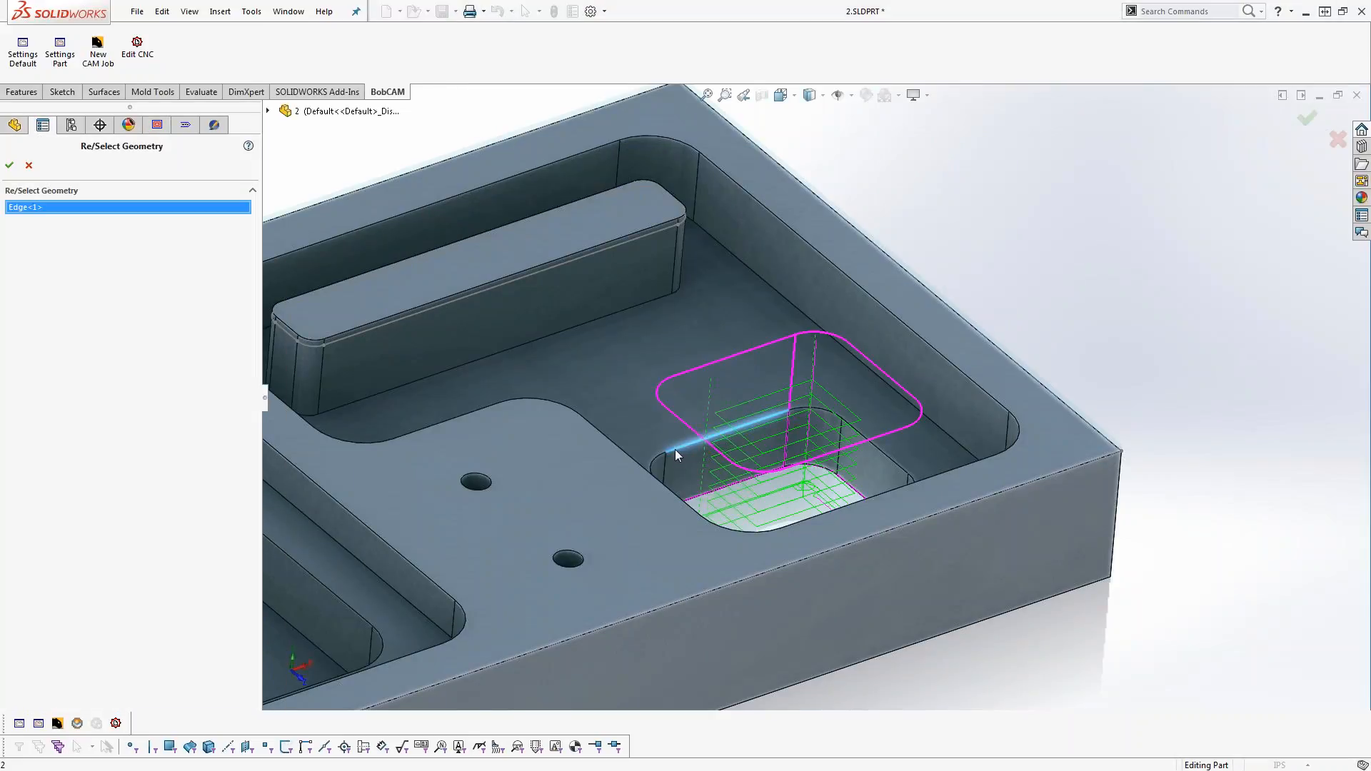
click(9, 165)
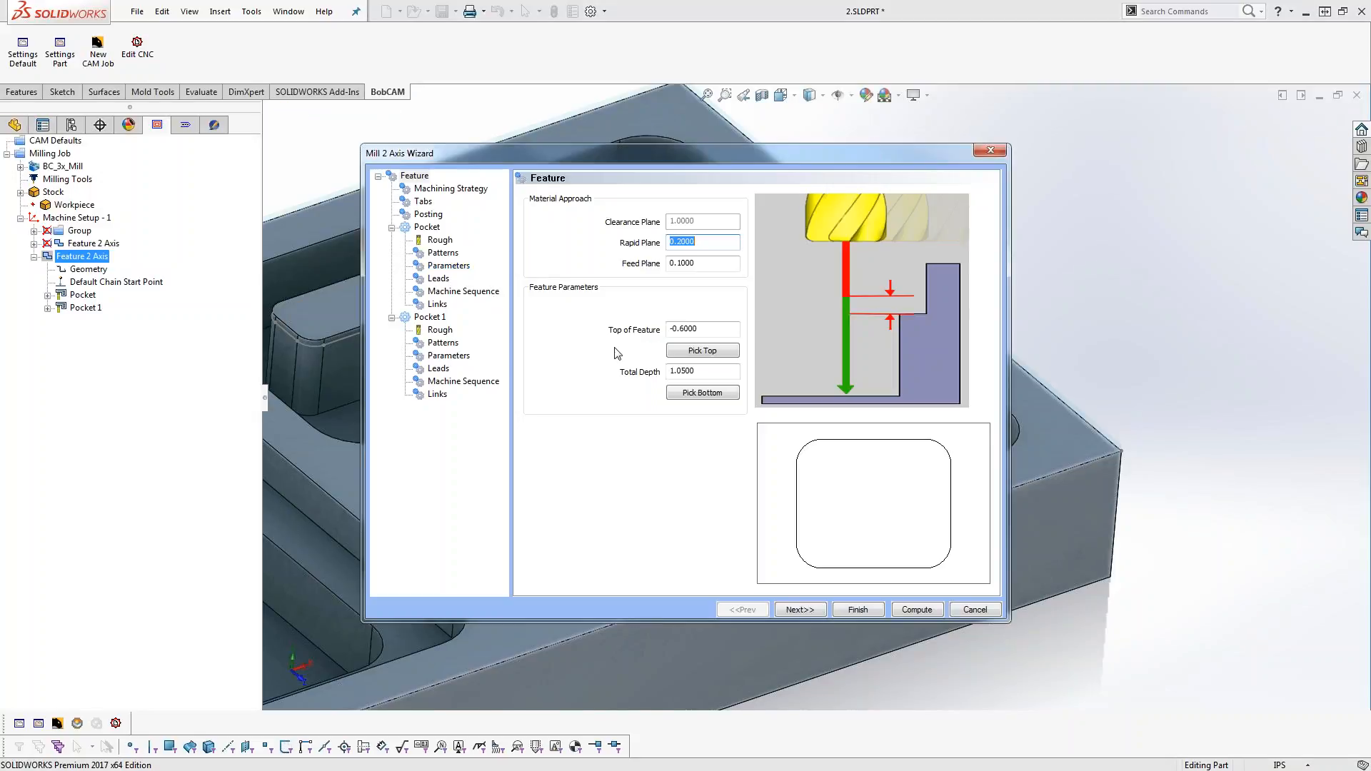
Set the copied feature's total depth to 0.4500 from the opening's lower edge, and compute both pocket toolpaths
click(702, 393)
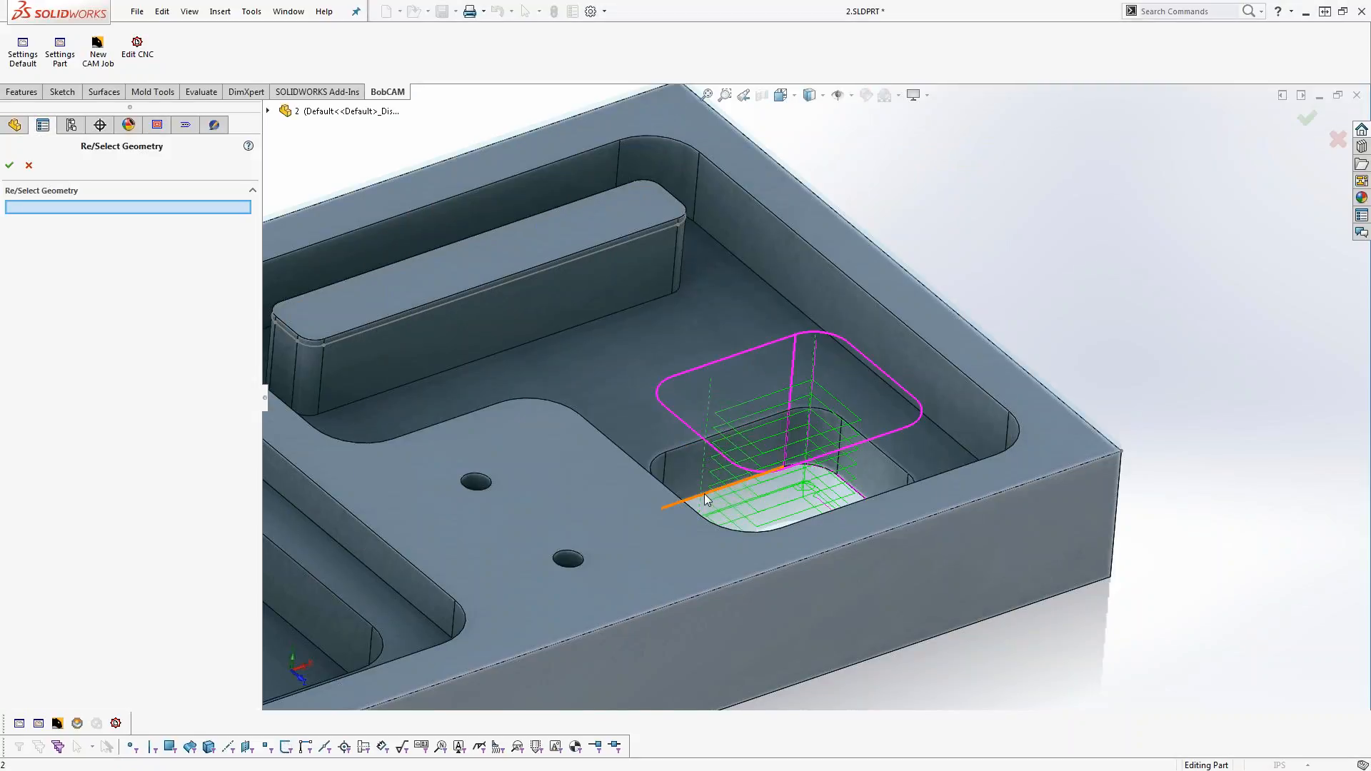
click(302, 352)
click(9, 165)
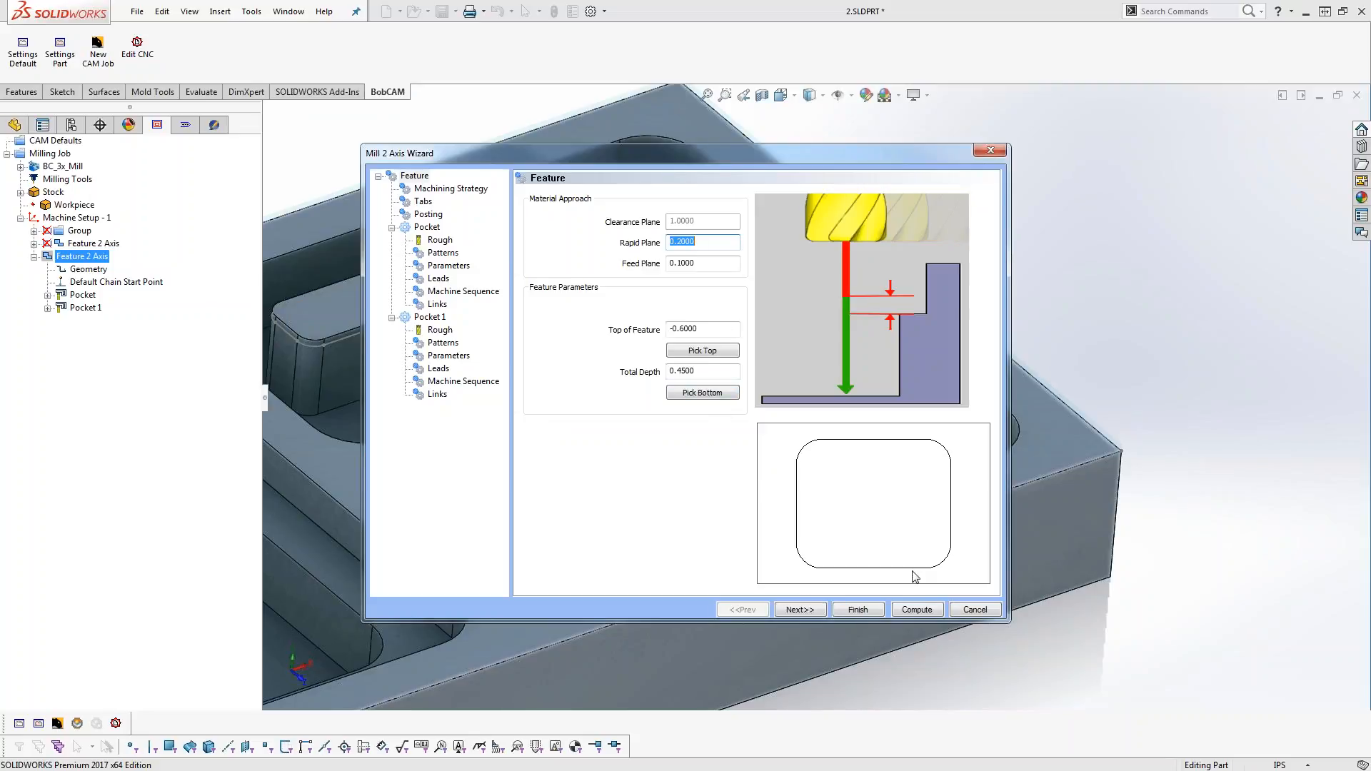
click(916, 608)
middle_drag(773, 470, 775, 592)
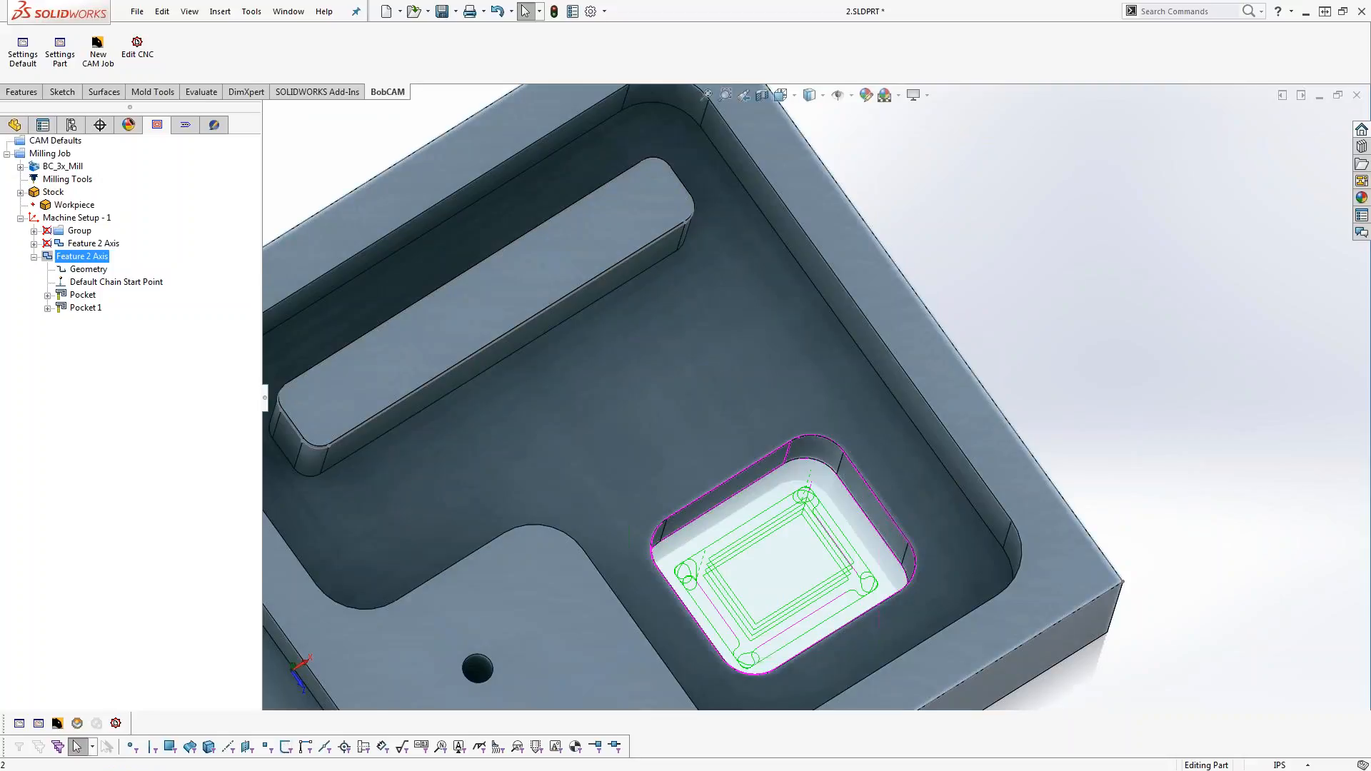
scroll(768, 589, down, 3)
scroll(764, 586, up, 10)
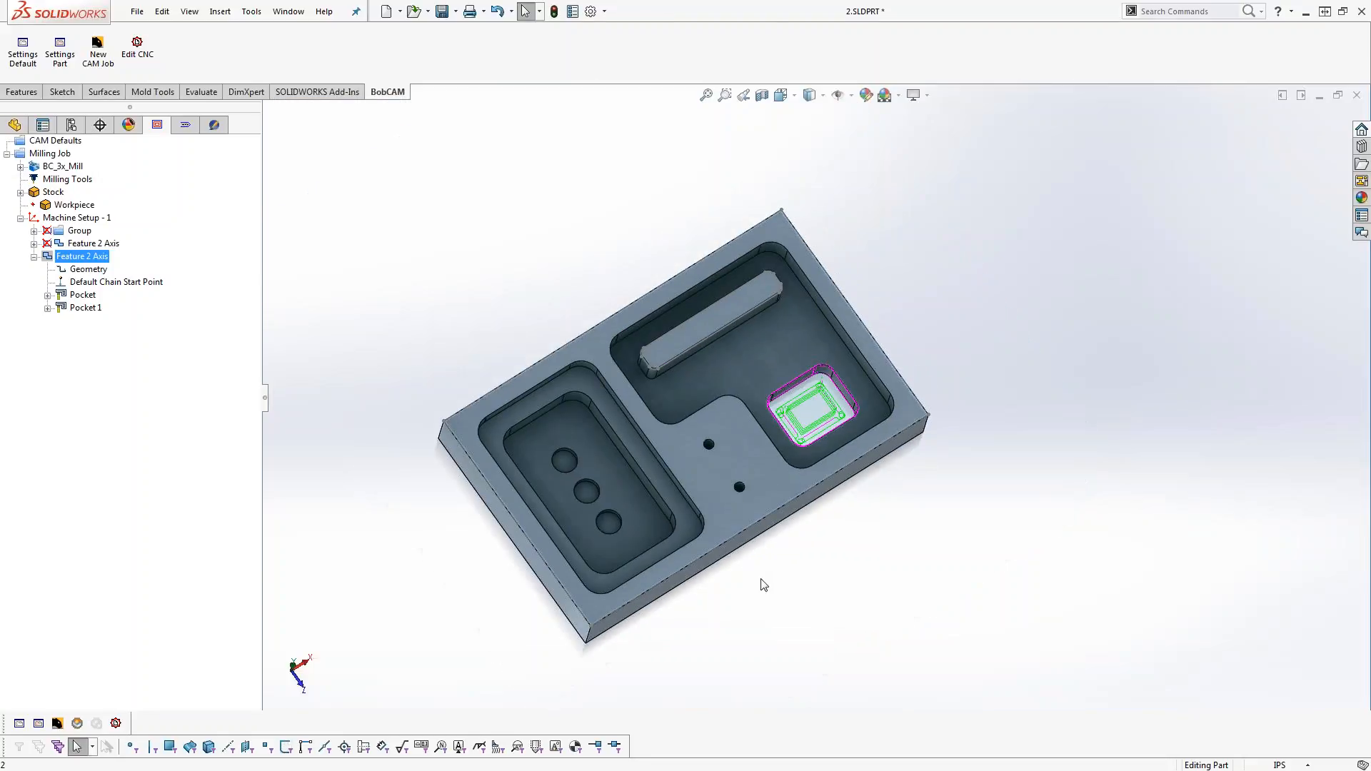
middle_drag(806, 655, 794, 527)
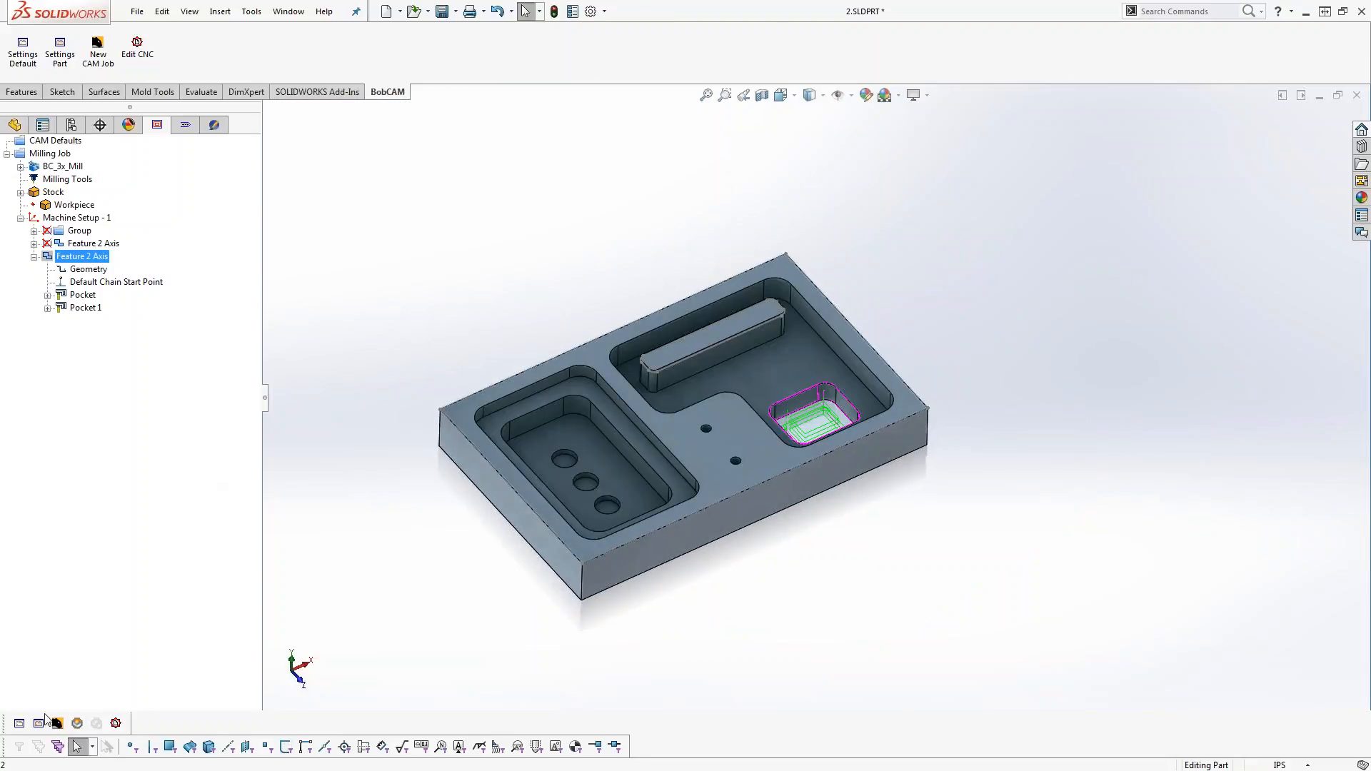
Open the machining simulation, hide the toolpath display, lower the run speed and run the simulation
click(77, 723)
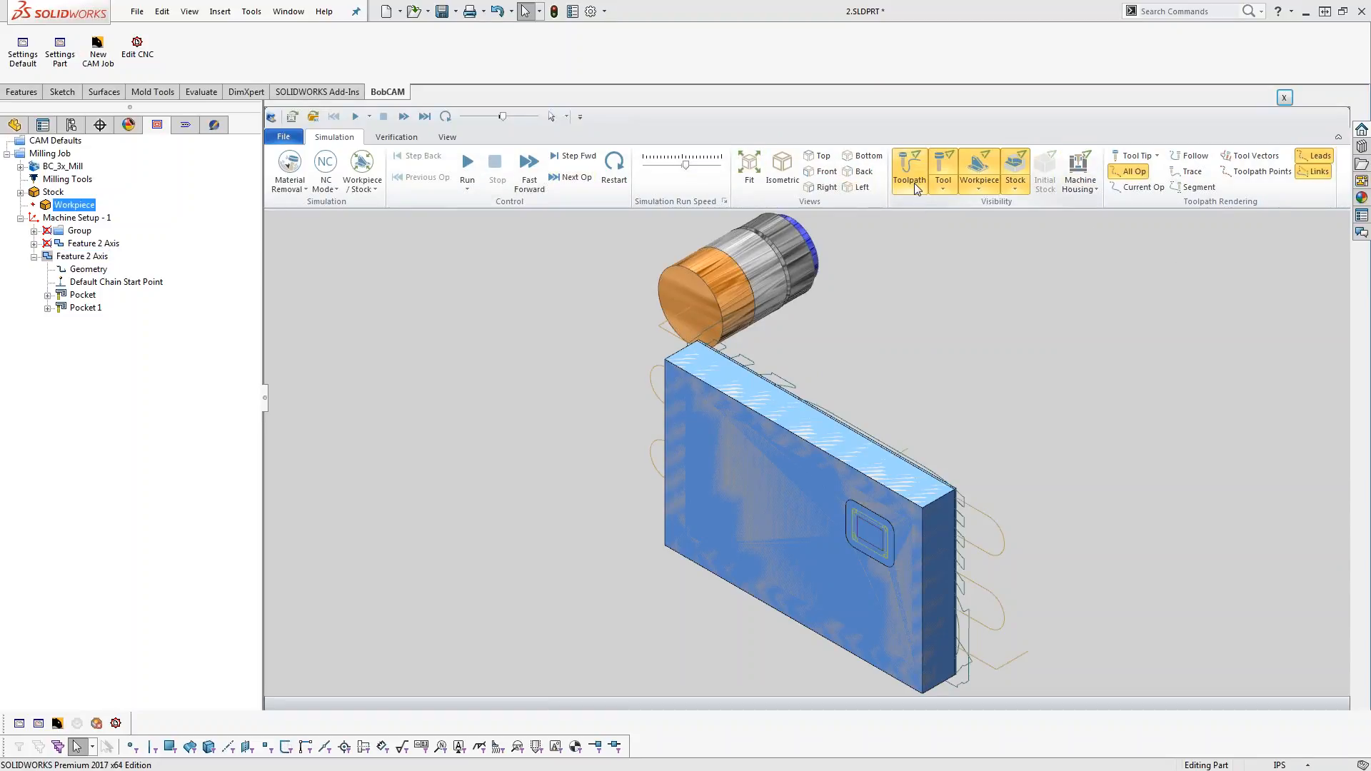
click(910, 172)
mouse_move(649, 552)
middle_down()
mouse_move(737, 513)
mouse_move(784, 651)
mouse_move(650, 346)
mouse_move(743, 378)
middle_up()
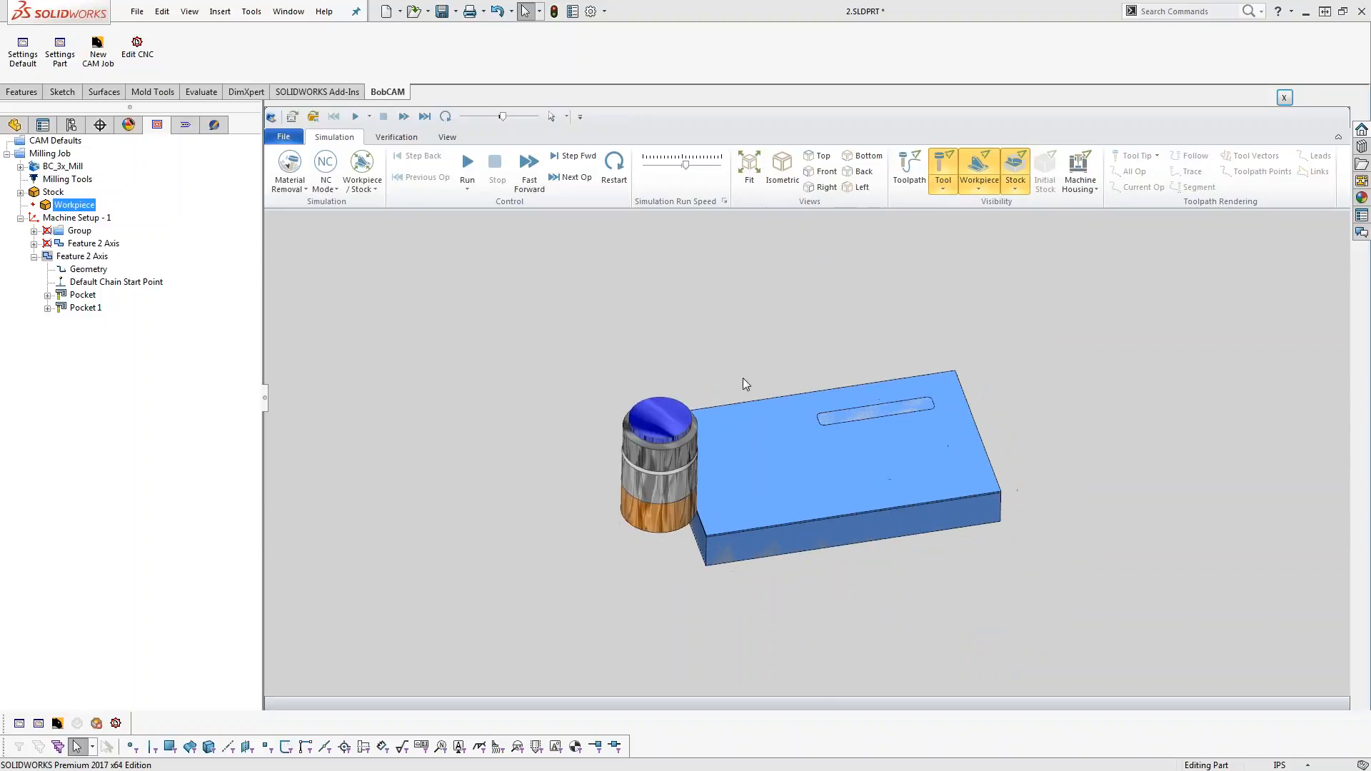
middle_drag(832, 414, 829, 449)
drag(685, 165, 657, 165)
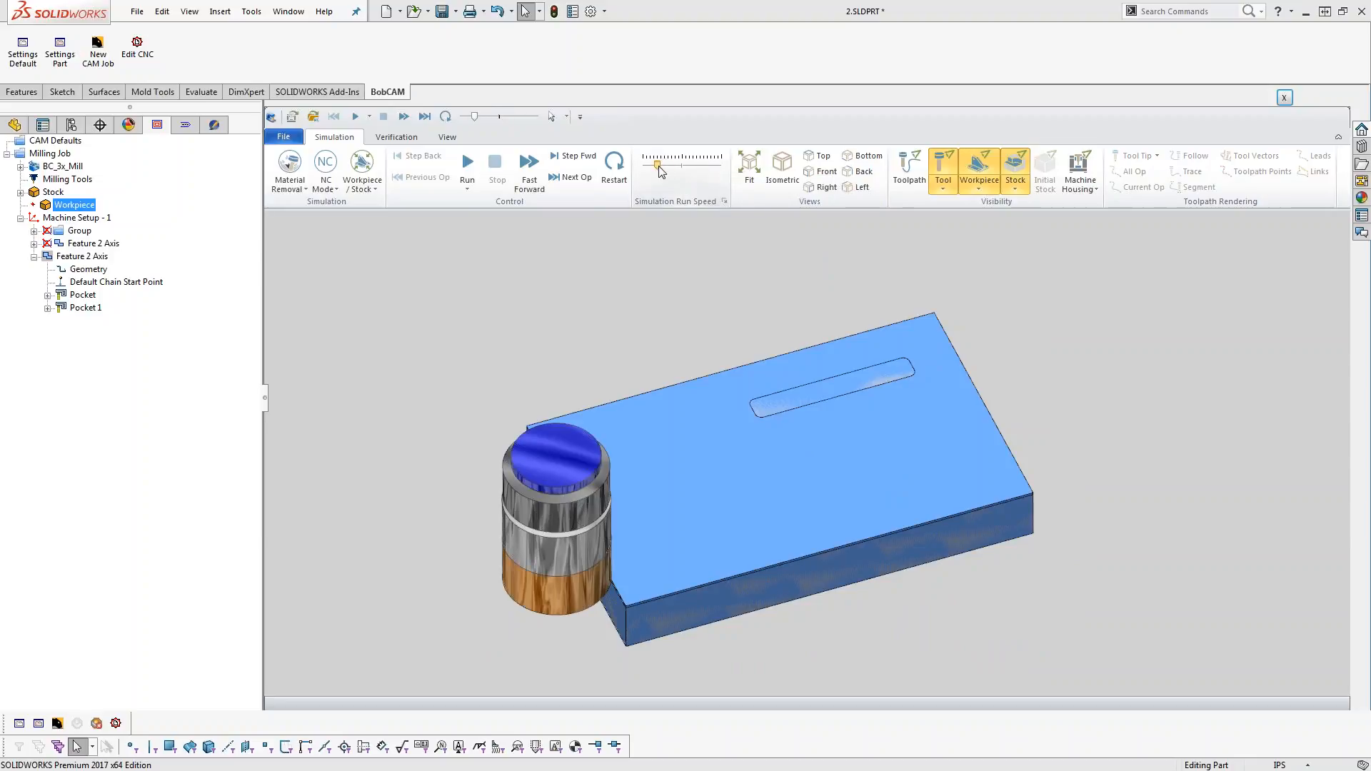
click(468, 166)
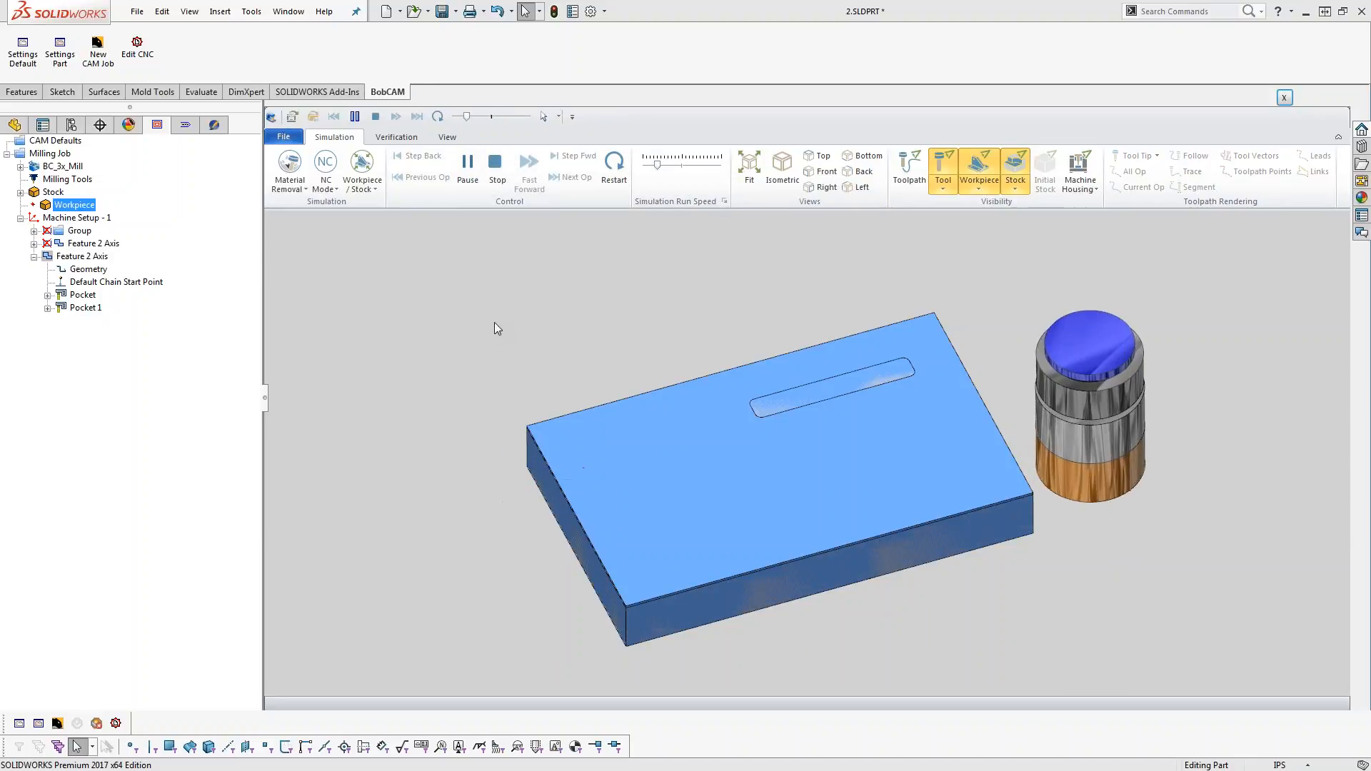
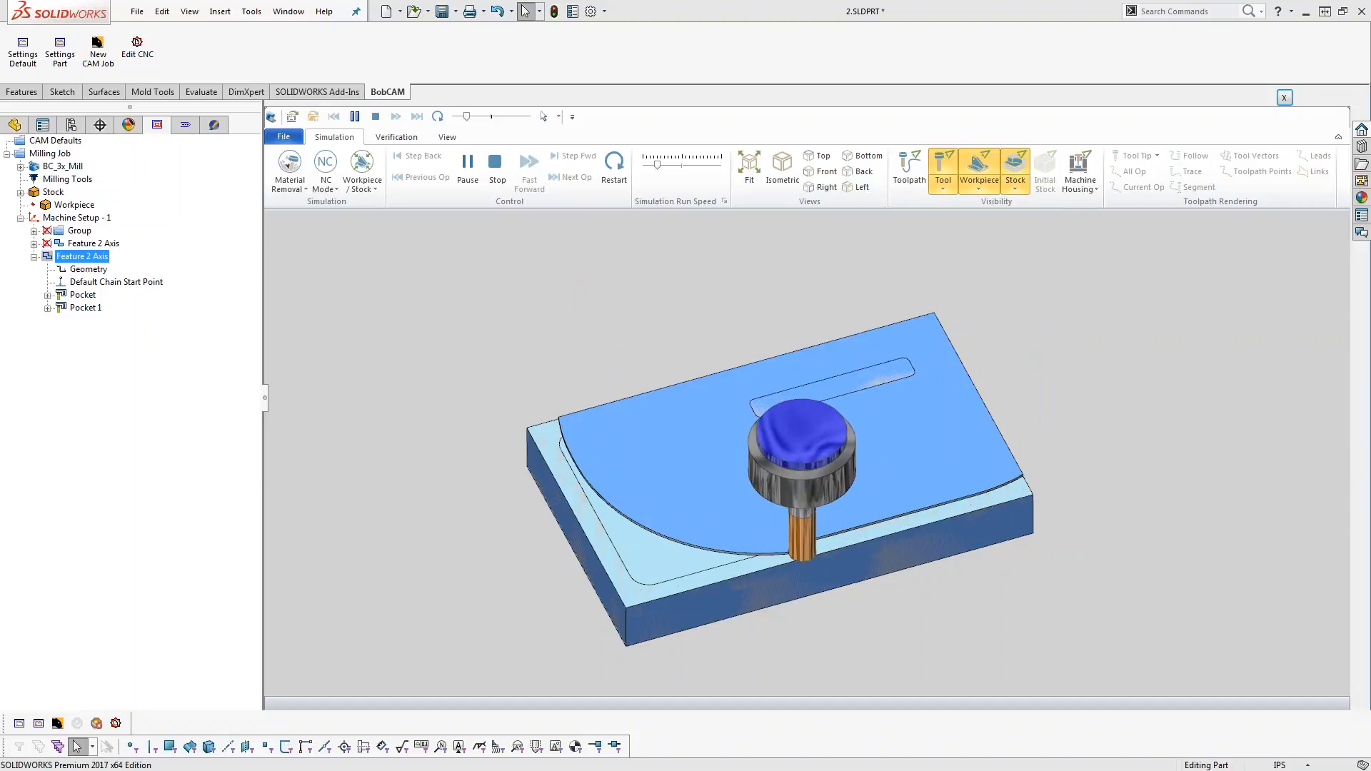
Raise the simulation run speed to watch the pockets being machined, and exit the simulation
middle_drag(783, 601, 901, 592)
drag(658, 165, 690, 168)
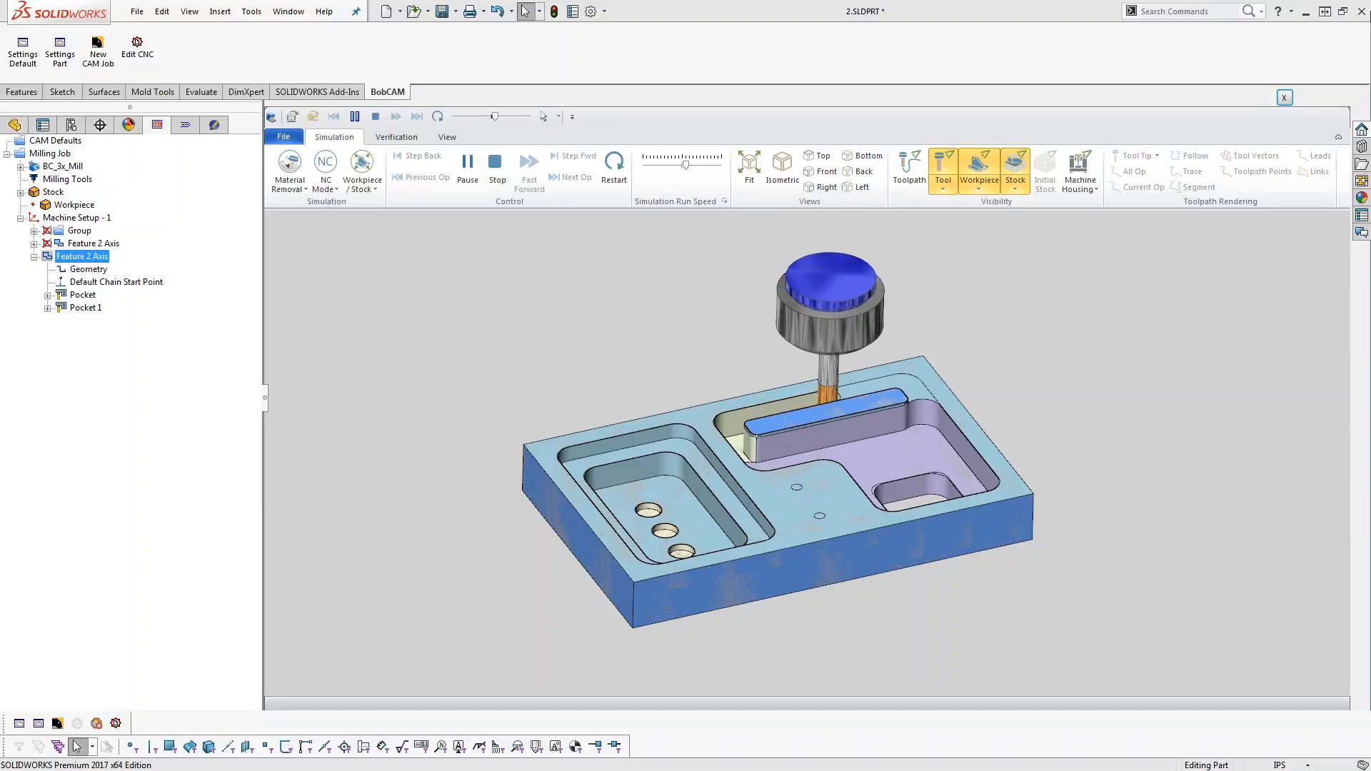
click(1284, 98)
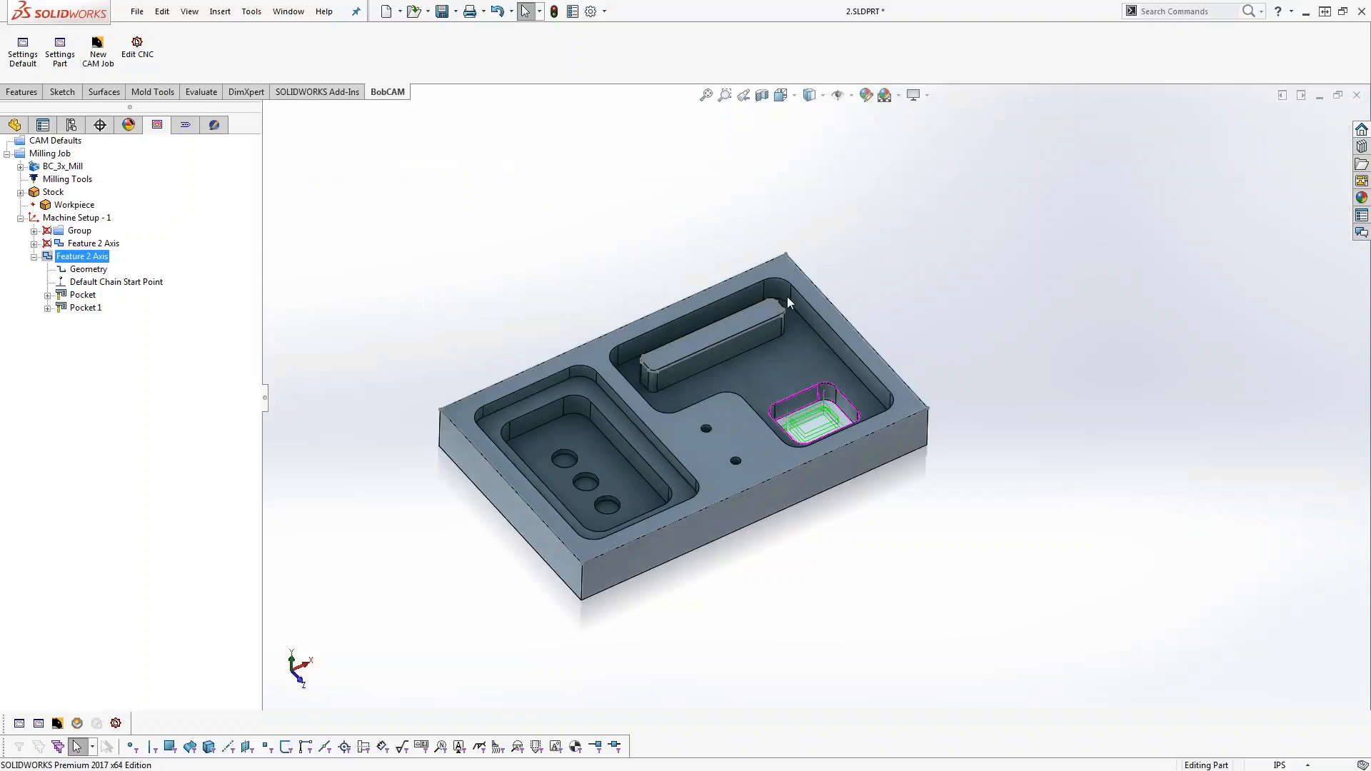
mouse_move(805, 497)
middle_down()
mouse_move(816, 477)
mouse_move(805, 523)
mouse_move(786, 512)
middle_up()
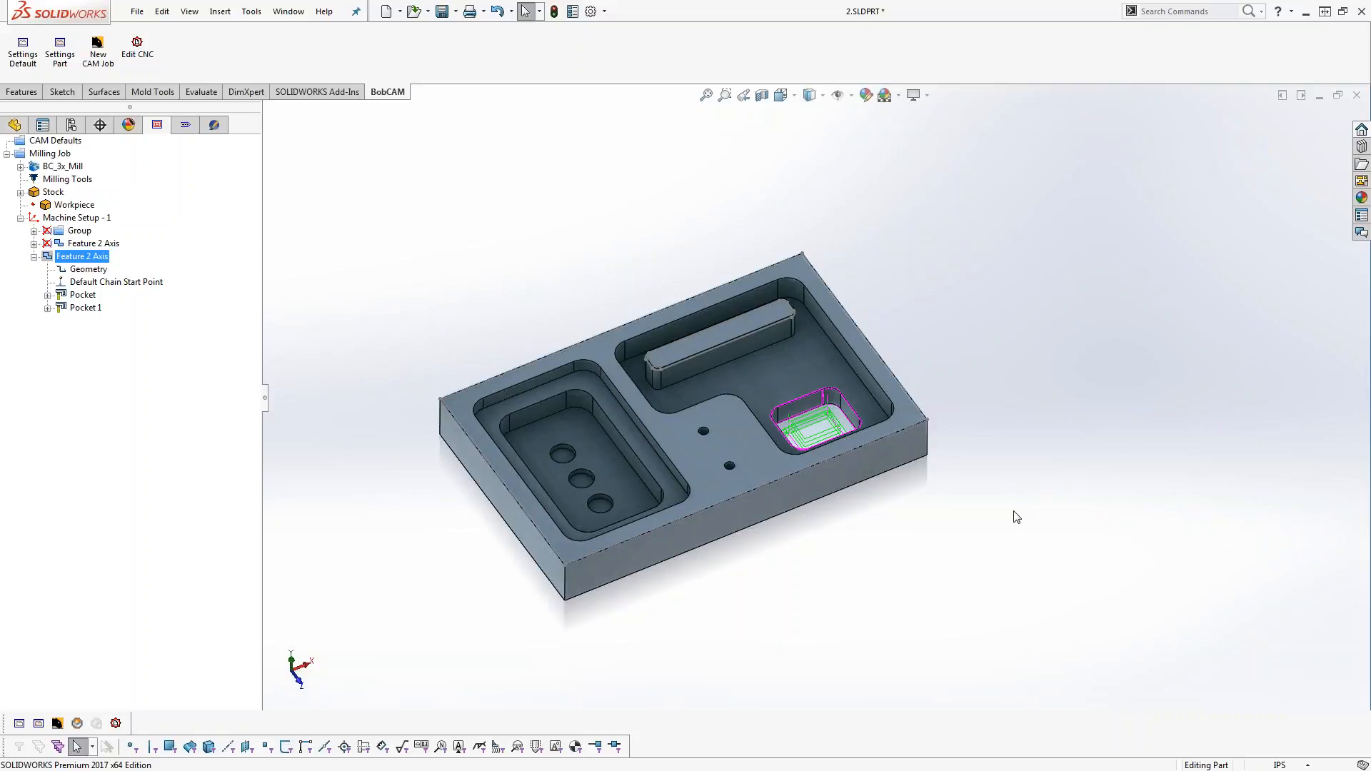
Start a Mill Tap Hole feature in Machine Setup - 1 with the two small holes on the part's top face as geometry
click(33, 256)
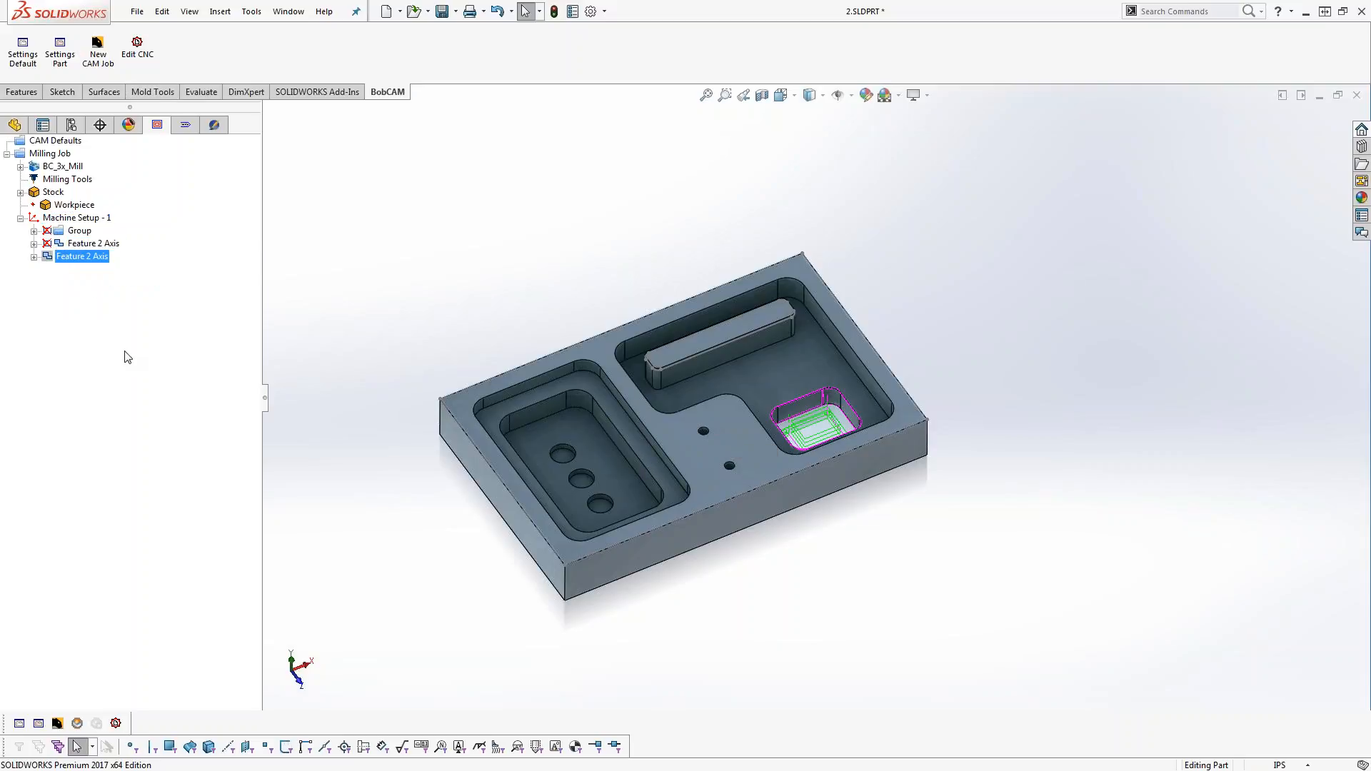
right_click(78, 218)
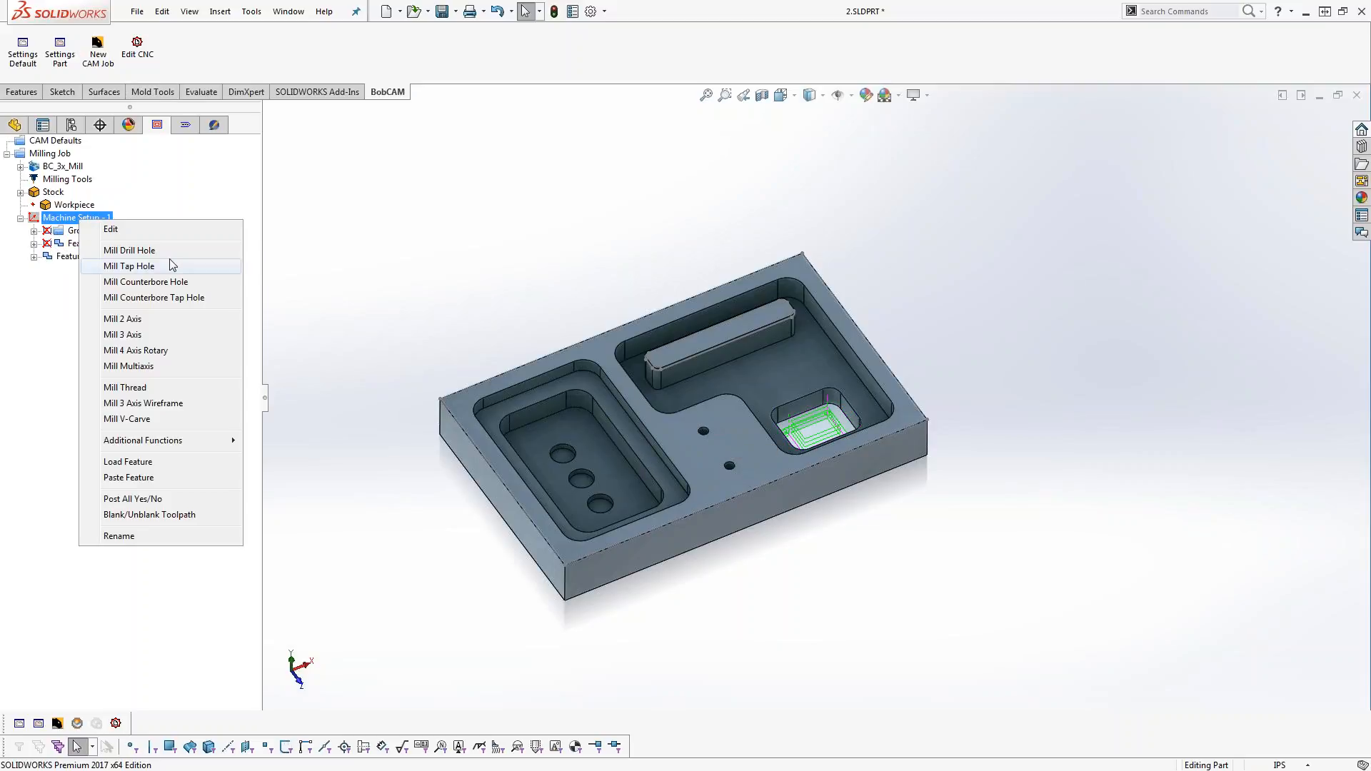
click(177, 271)
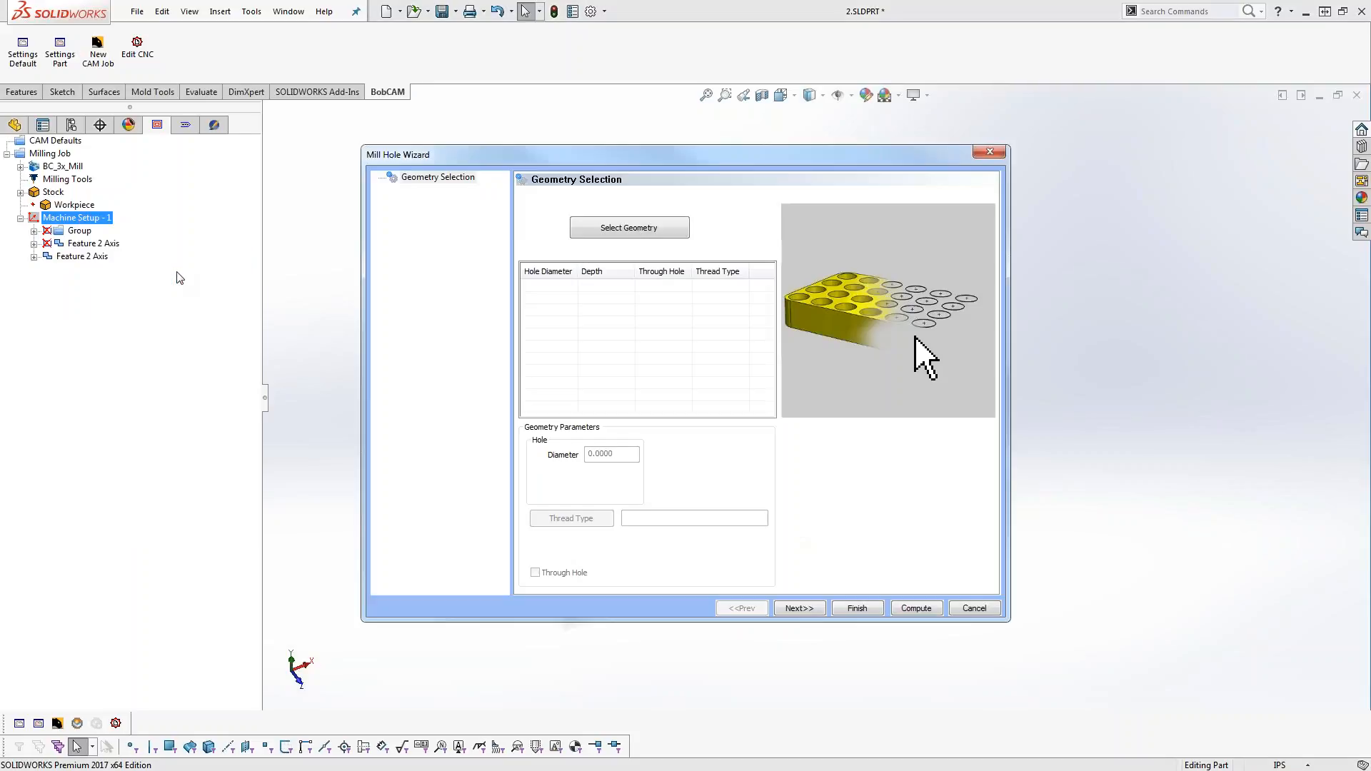
click(632, 227)
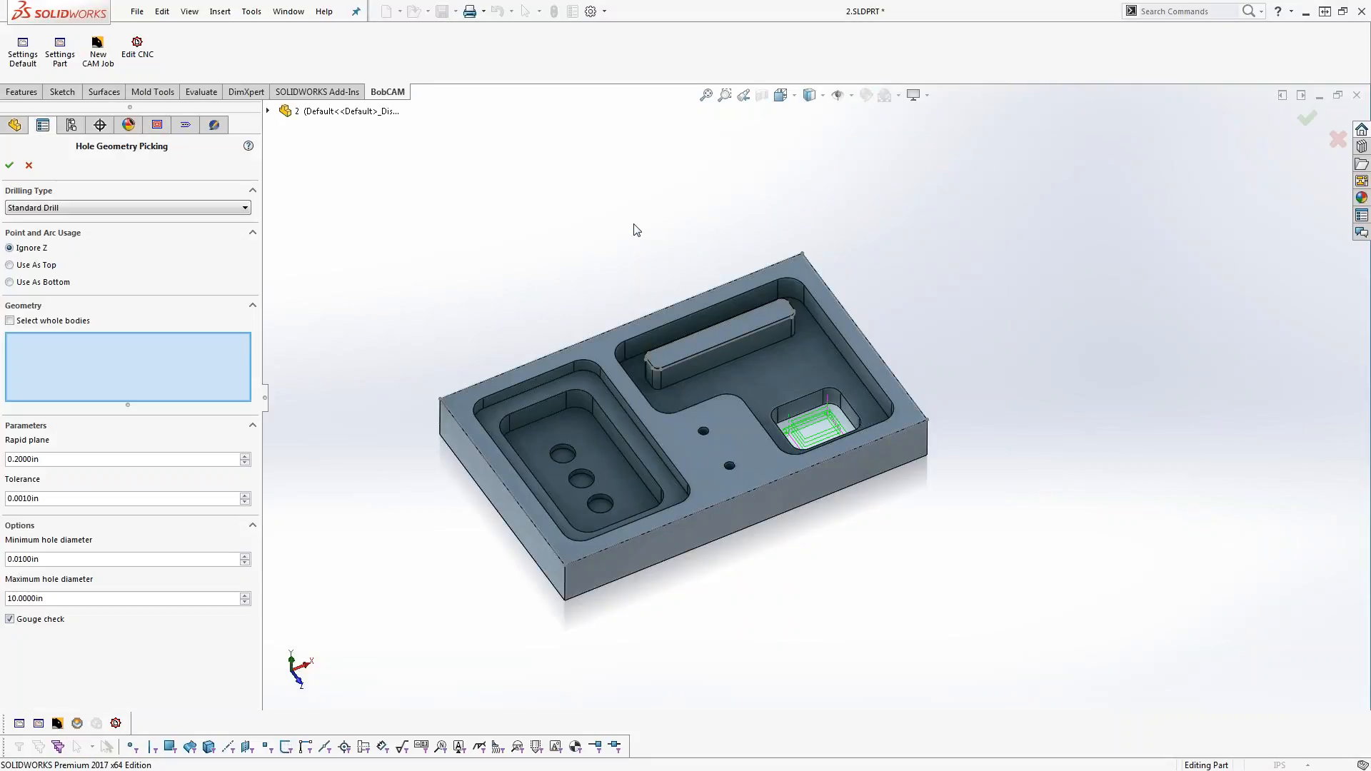
scroll(706, 437, down, 6)
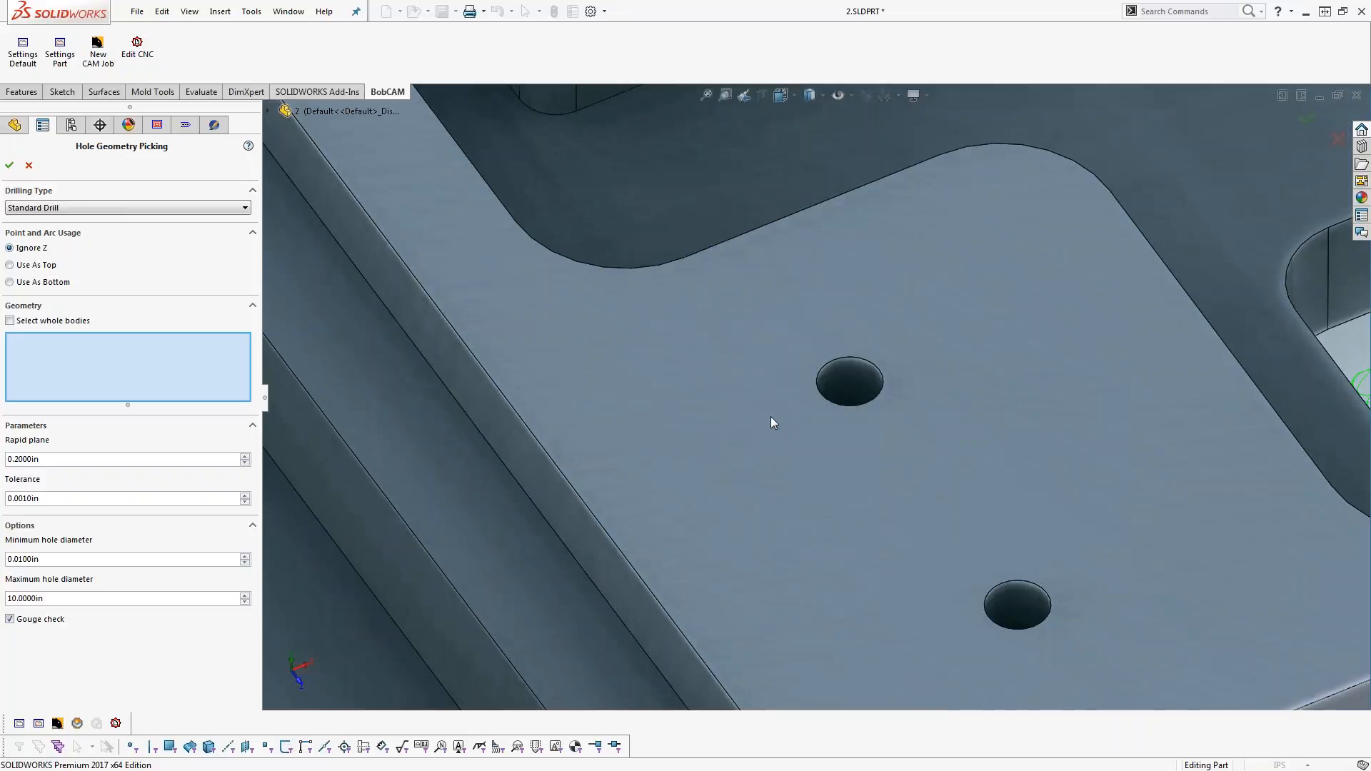
click(846, 385)
click(1013, 625)
scroll(1026, 598, up, 10)
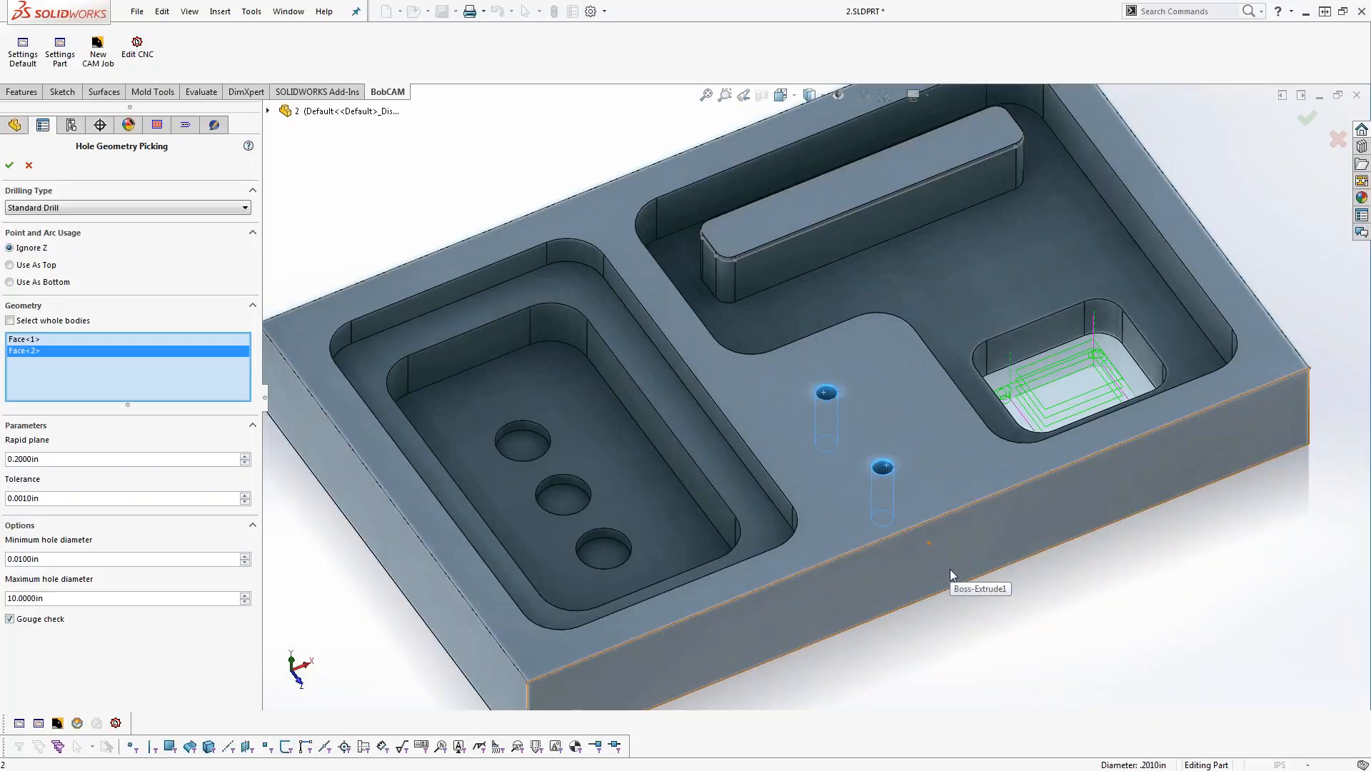
click(9, 166)
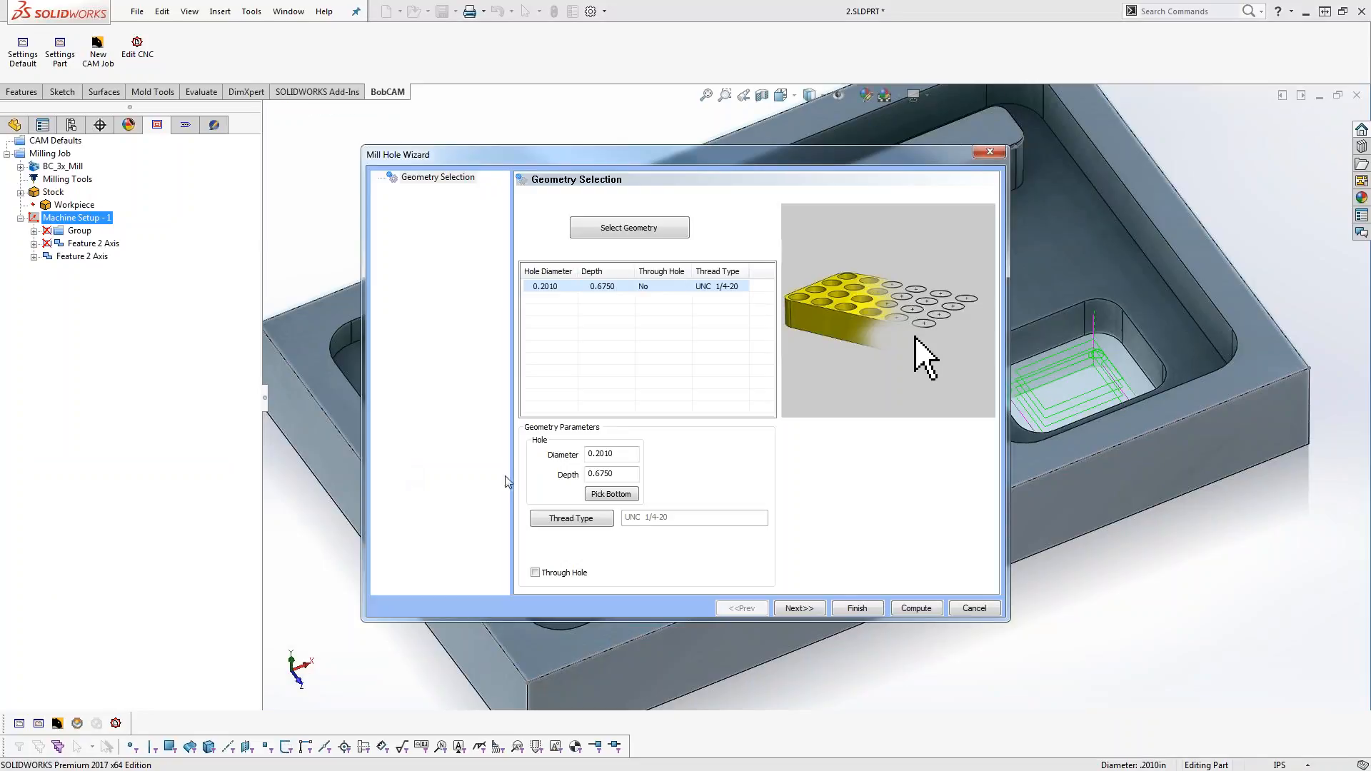
Set the tap holes' thread type to MC with thread size M 3.0x0.50
click(599, 523)
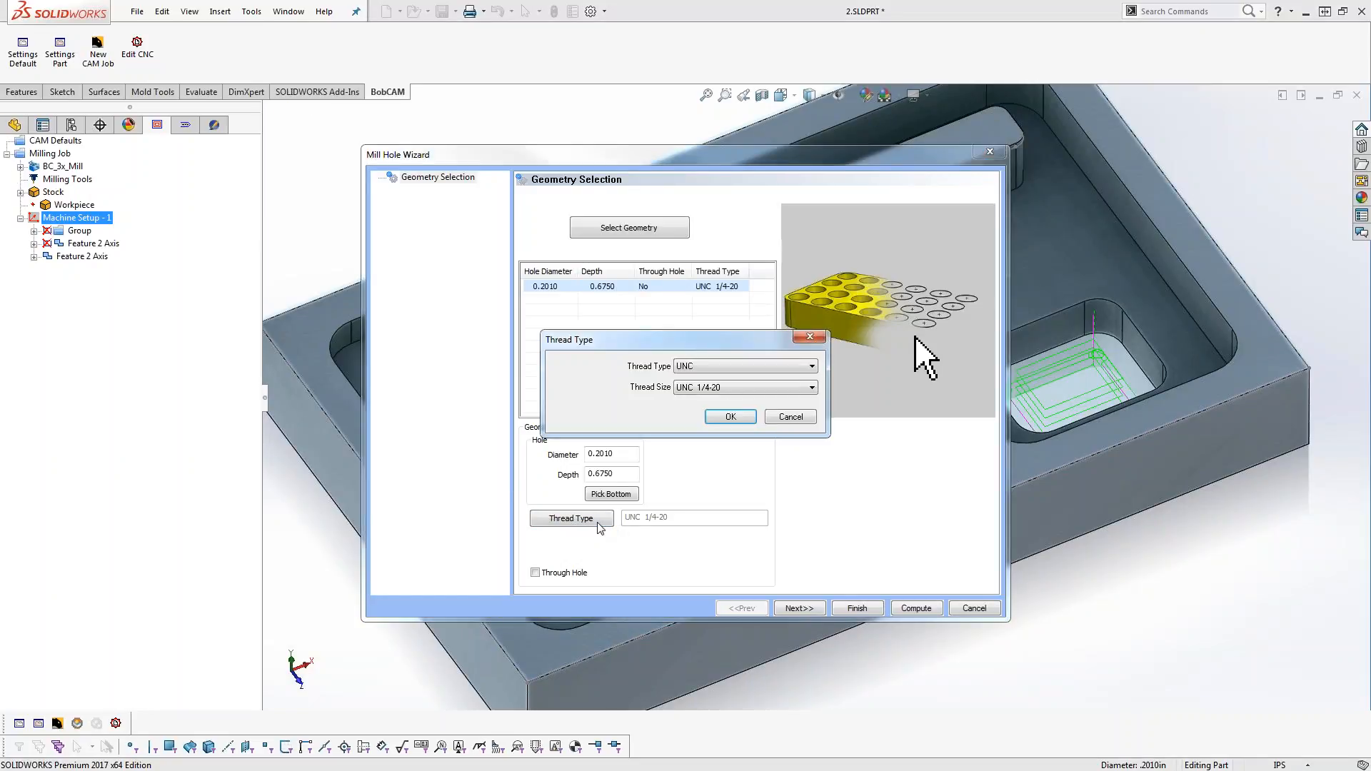
click(740, 367)
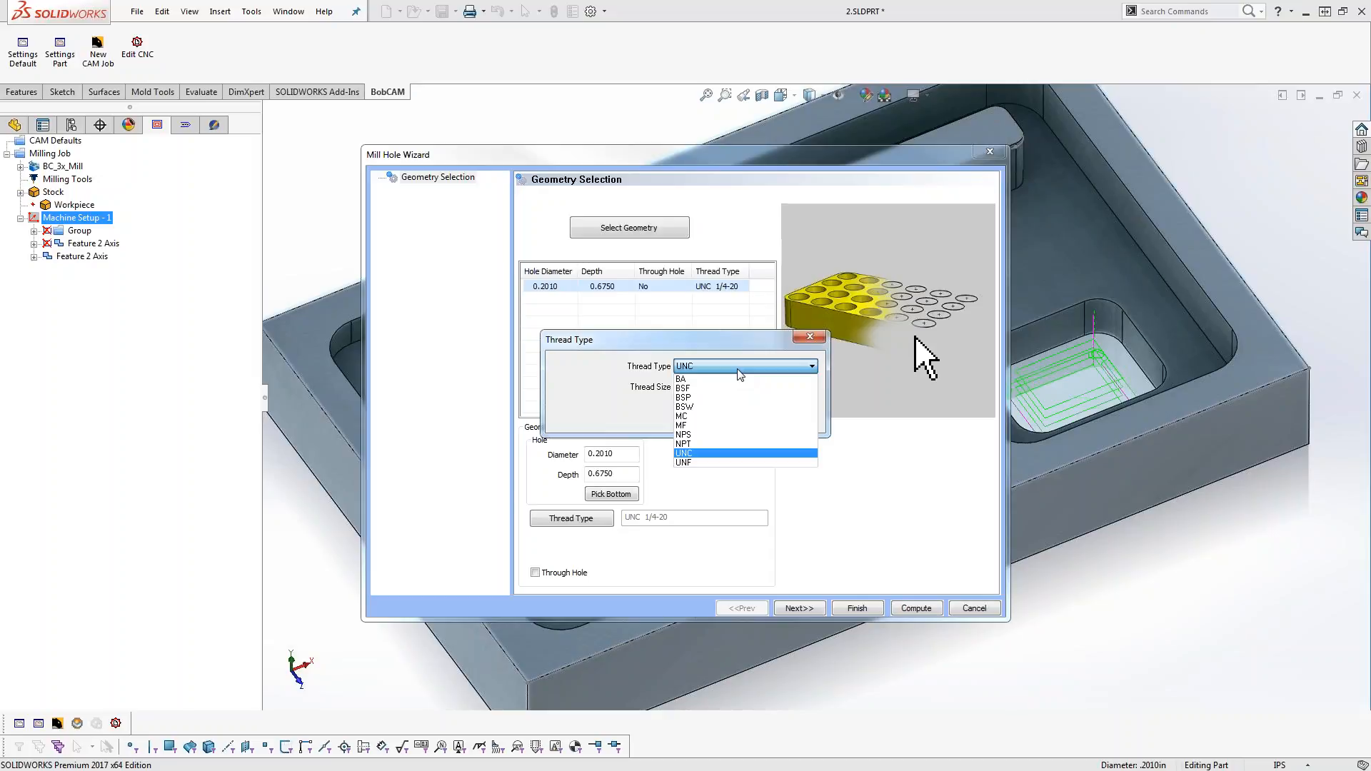
click(736, 416)
click(734, 388)
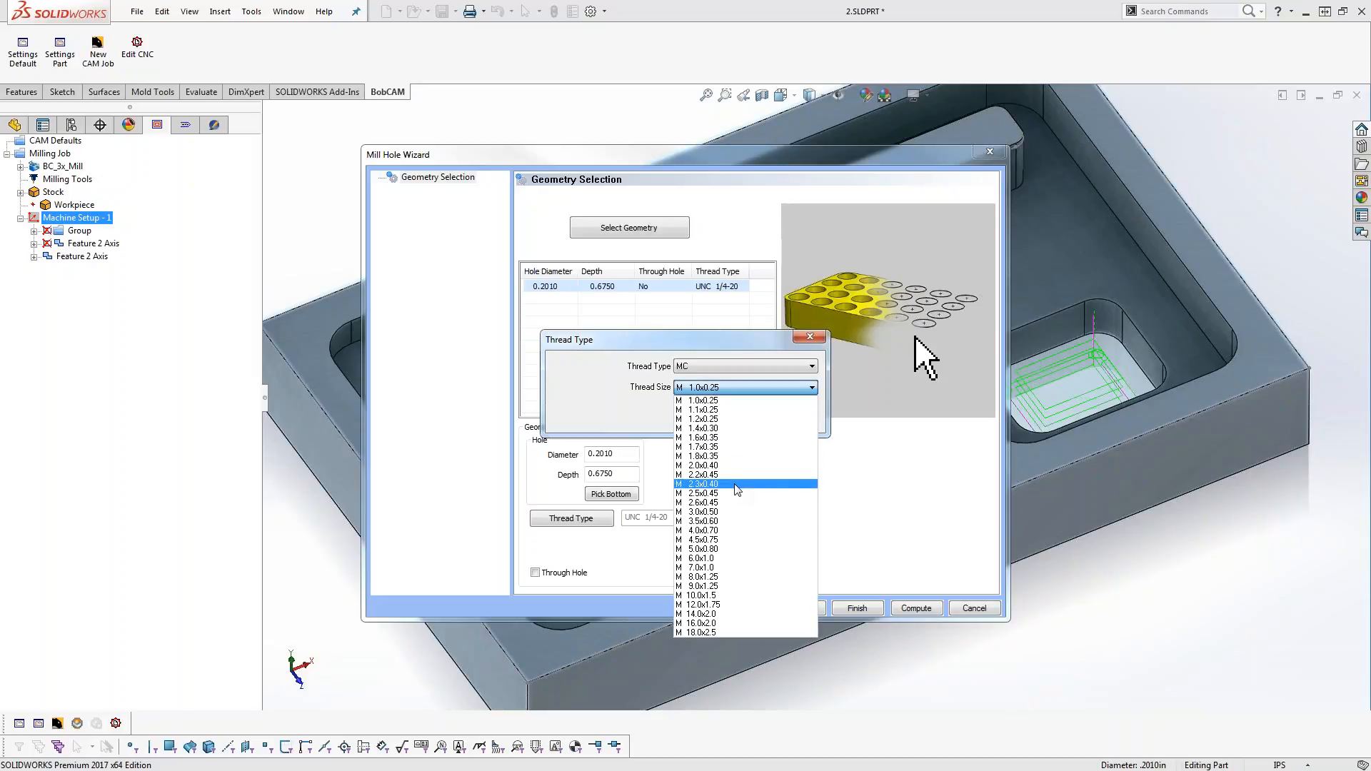
click(738, 512)
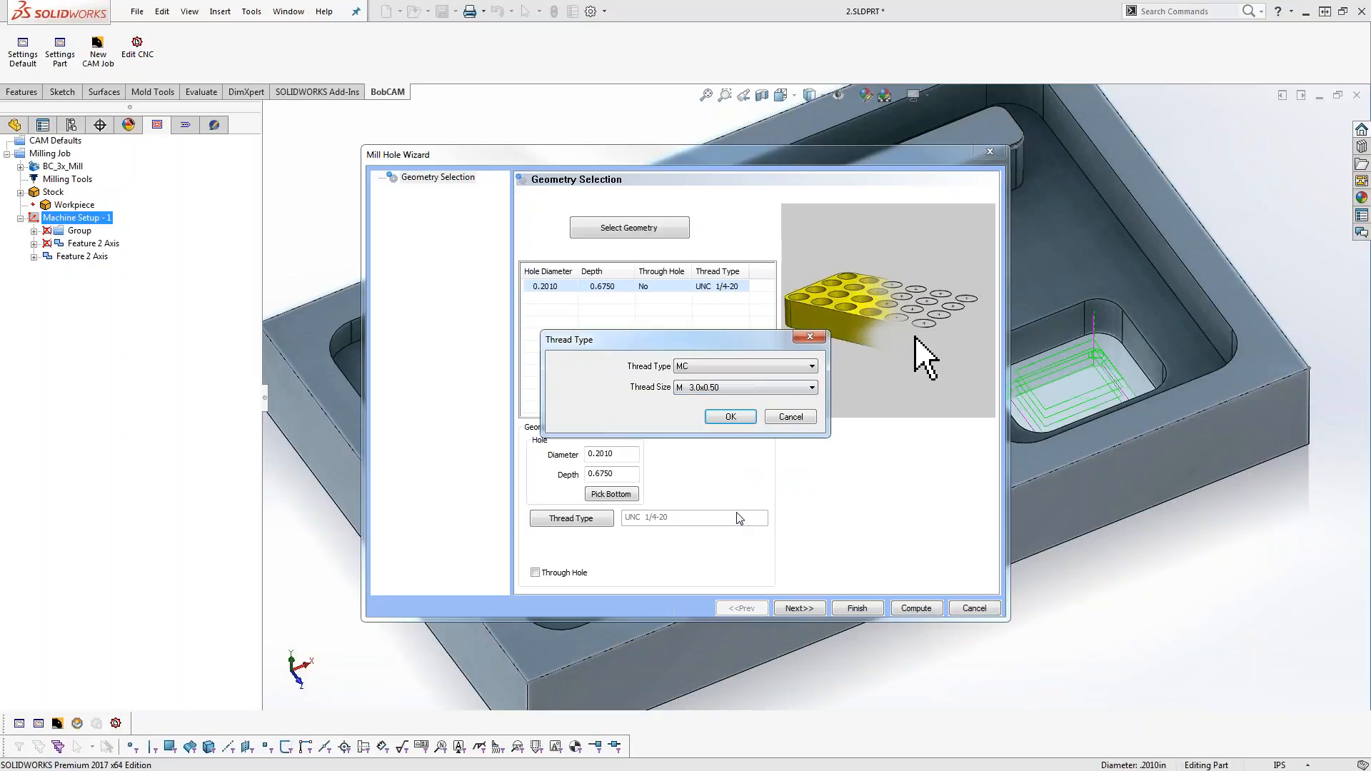
click(731, 415)
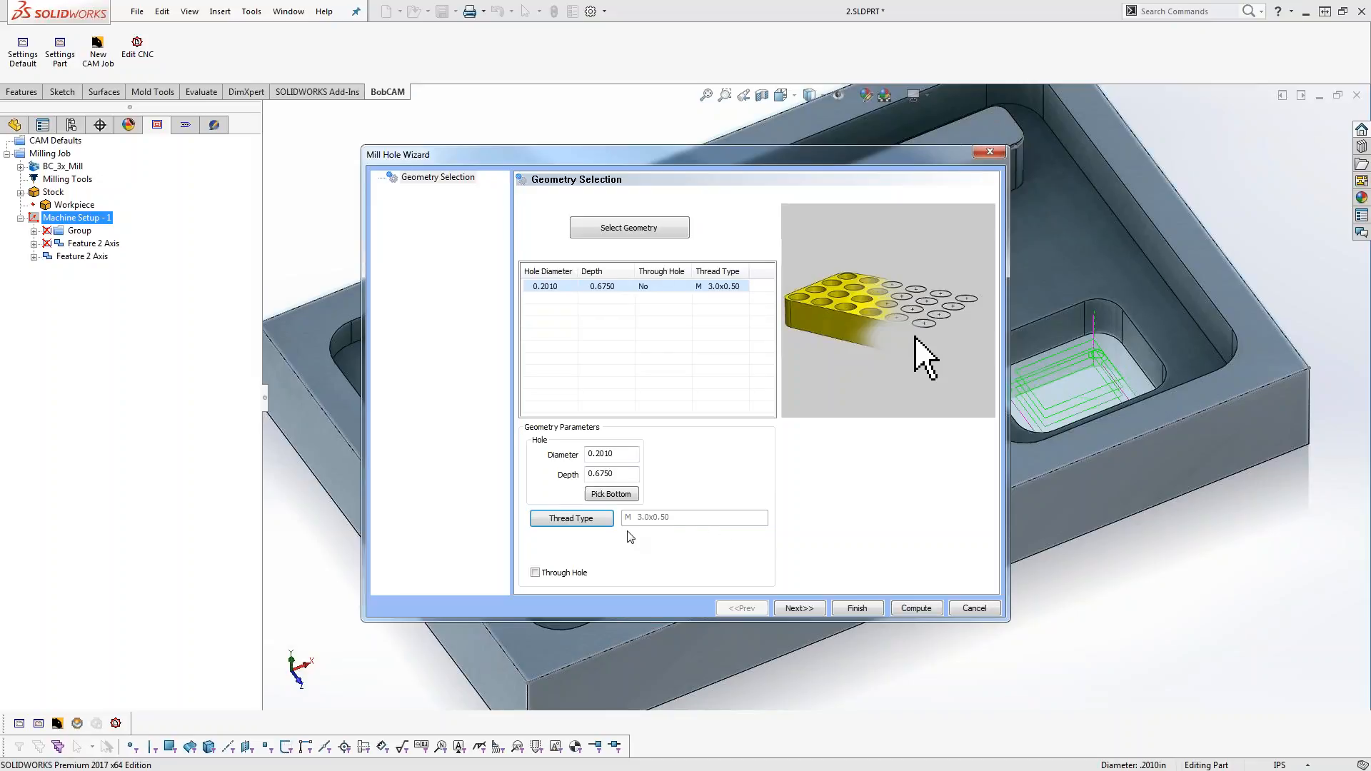
Remove the Chamfer Drill operation from the tap-hole feature's machining strategy, keeping Center Drill, Drill and Tap
click(800, 609)
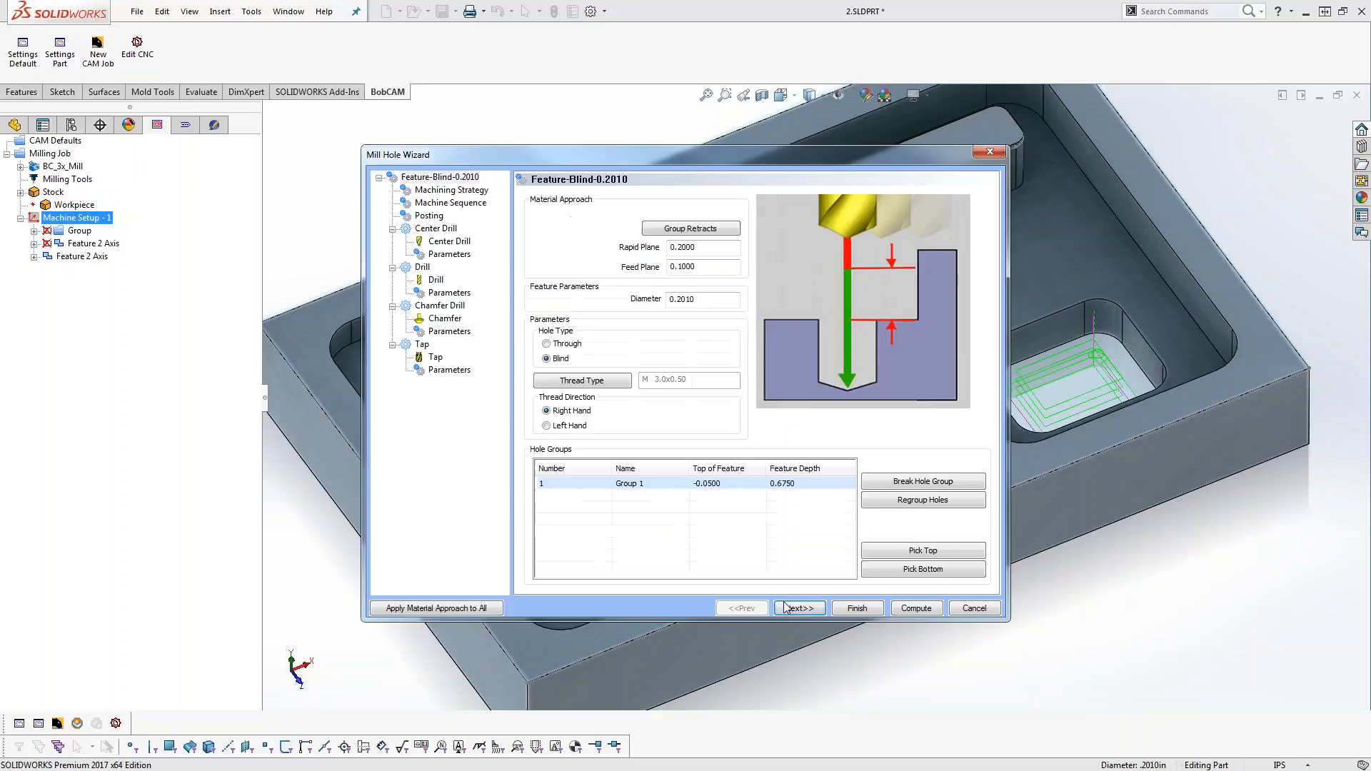
click(800, 608)
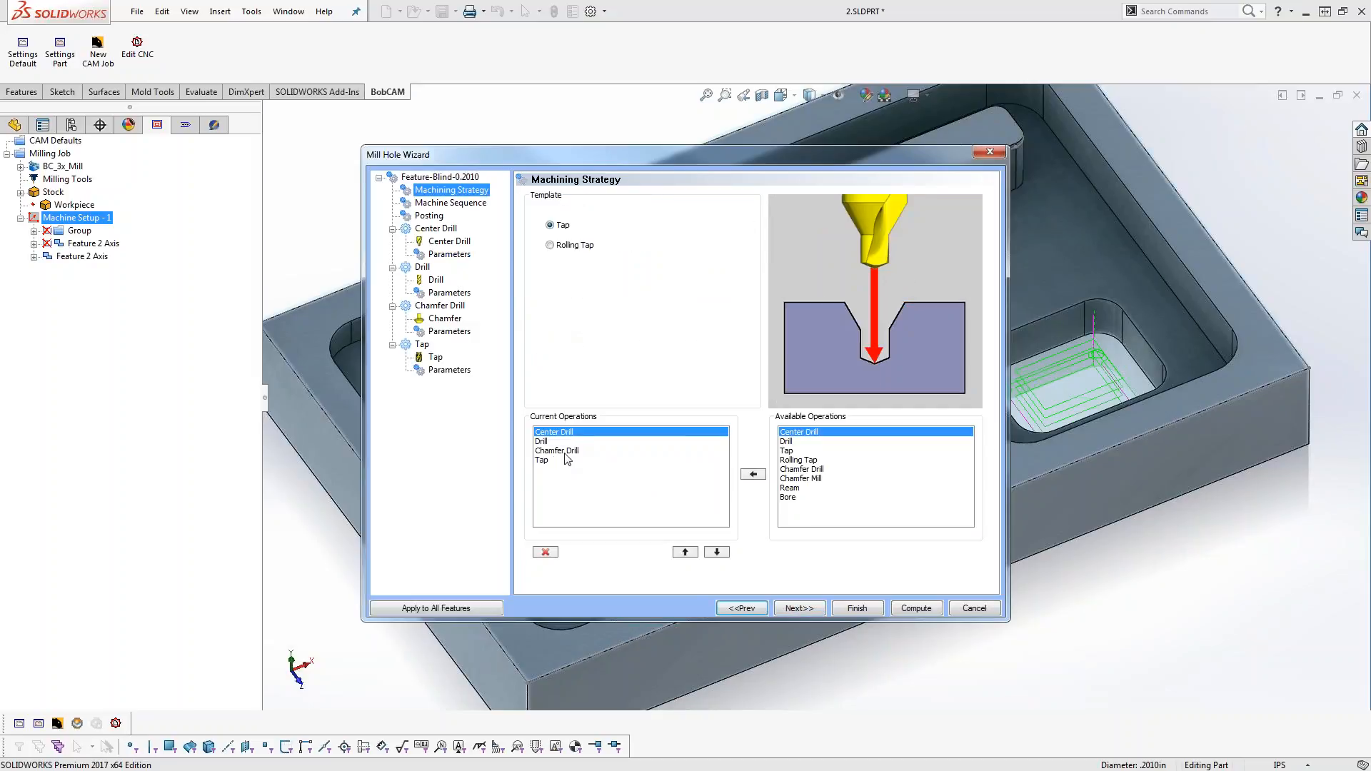
click(554, 450)
click(546, 553)
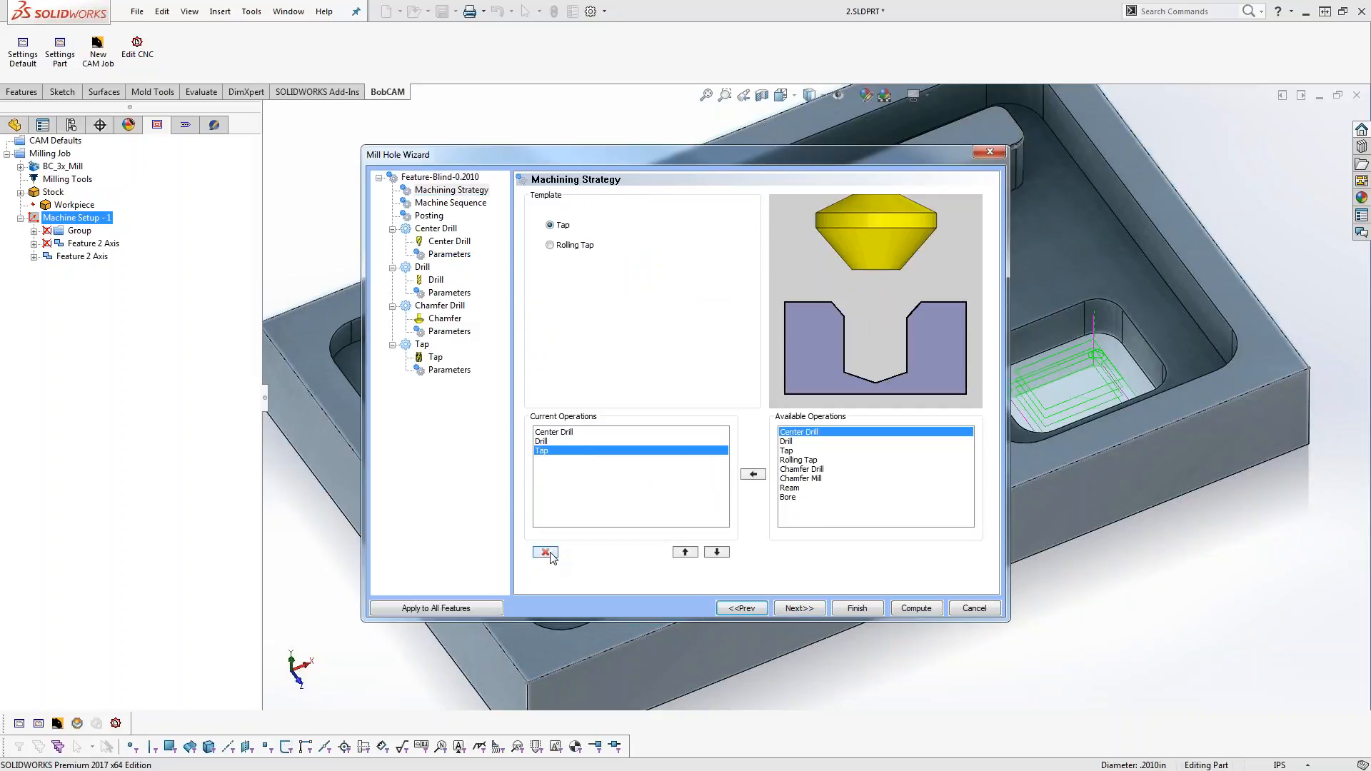
click(571, 433)
click(545, 443)
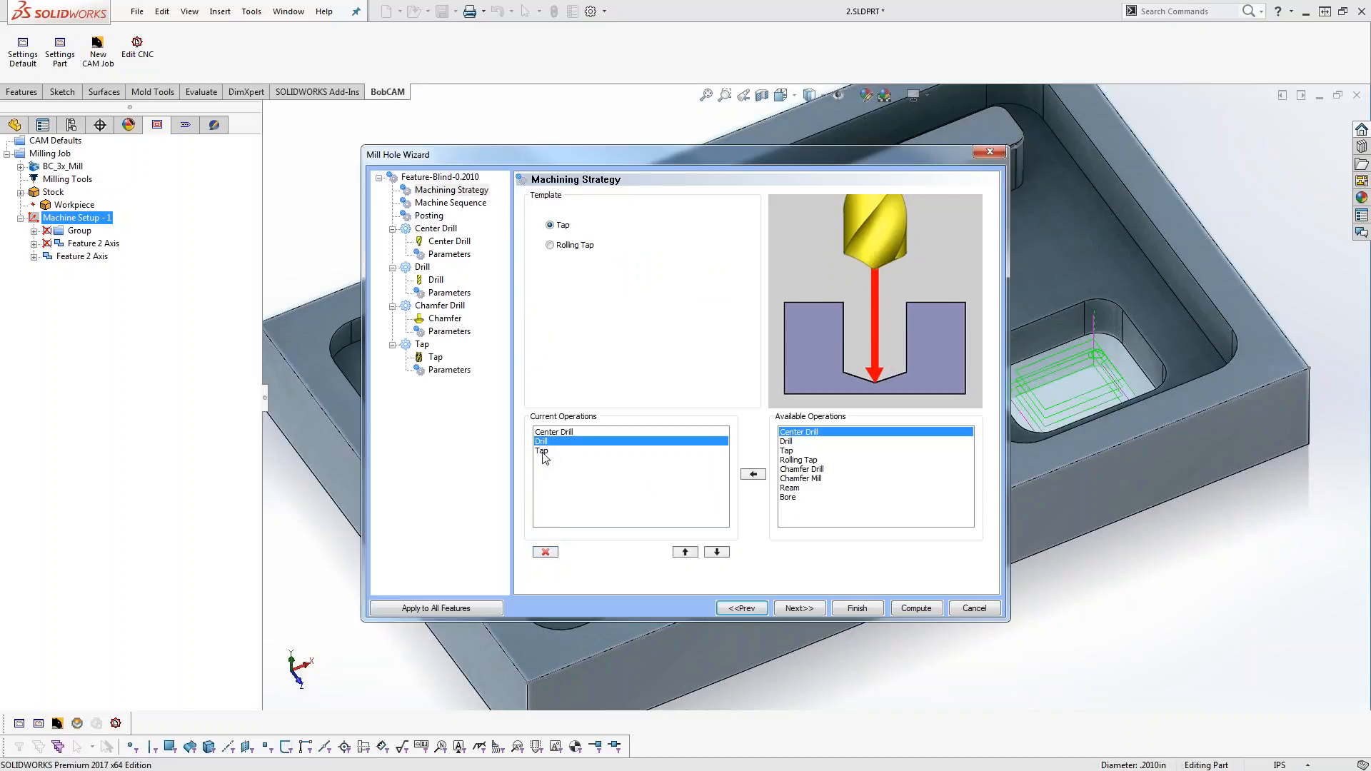
click(553, 433)
click(545, 442)
click(547, 452)
click(799, 609)
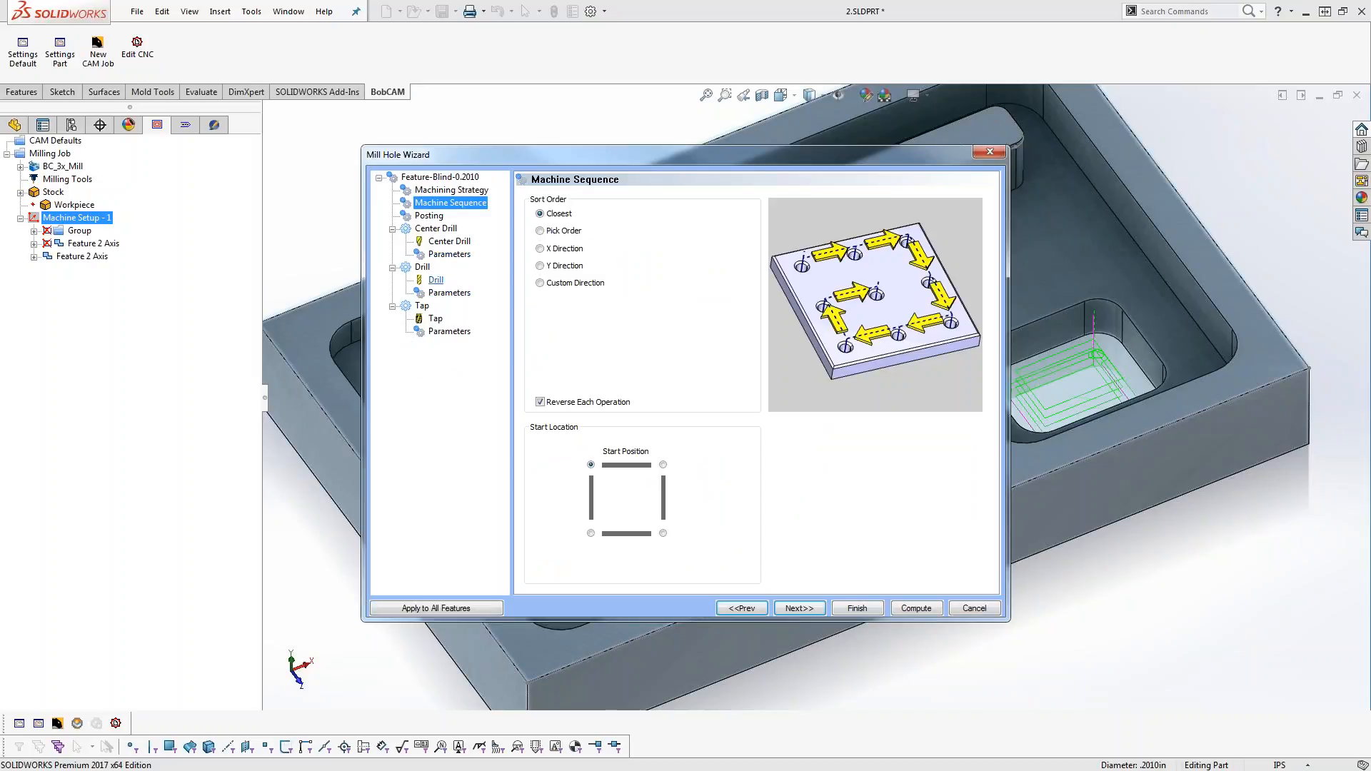
Check the tool data of the Drill and Tap operations, and compute the tap-hole feature's toolpaths
click(436, 281)
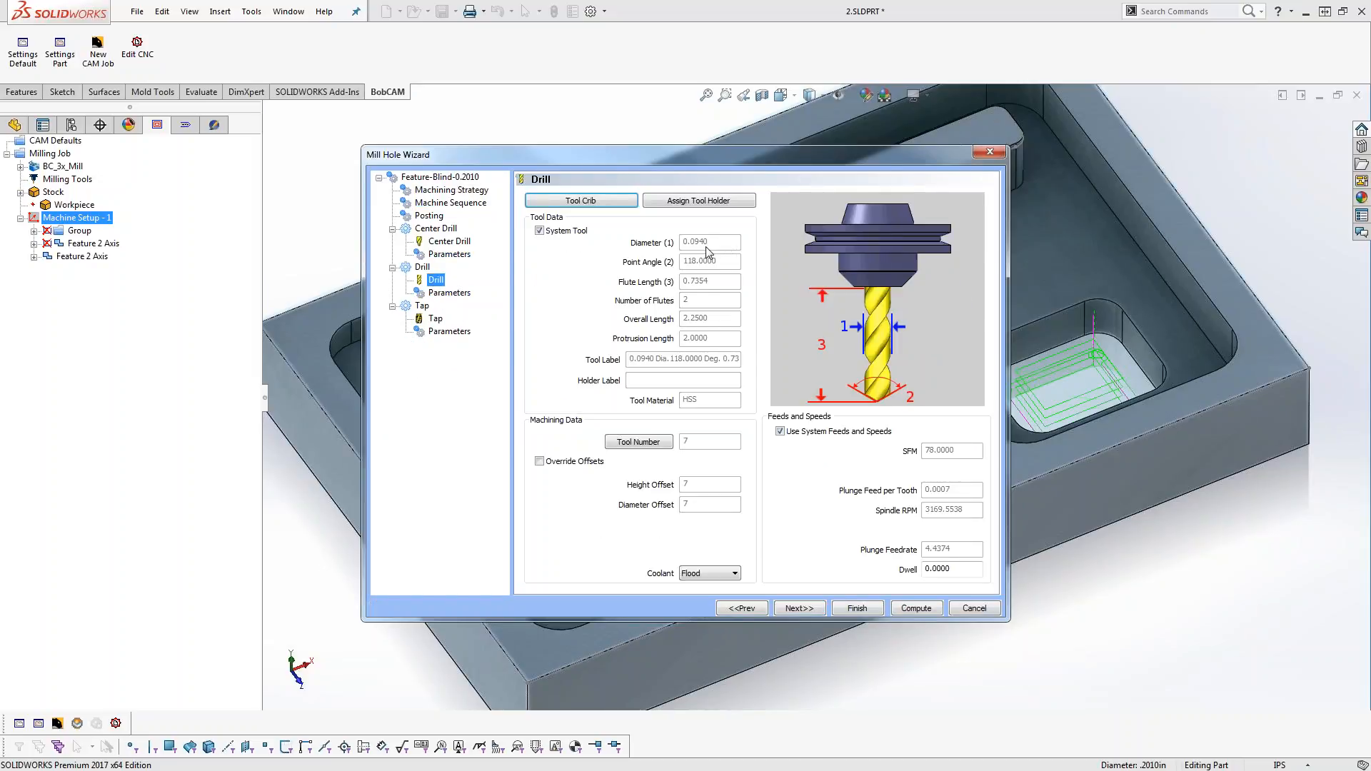
click(436, 318)
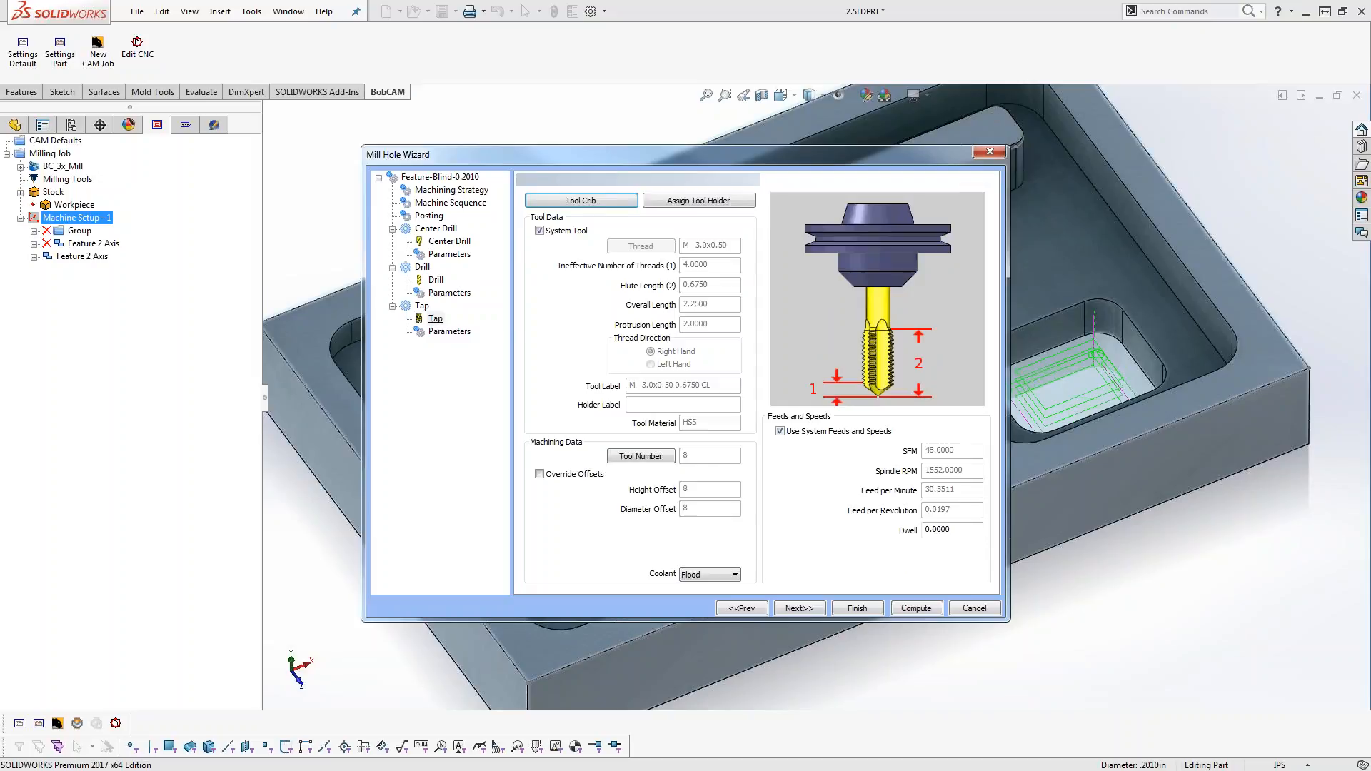
click(911, 611)
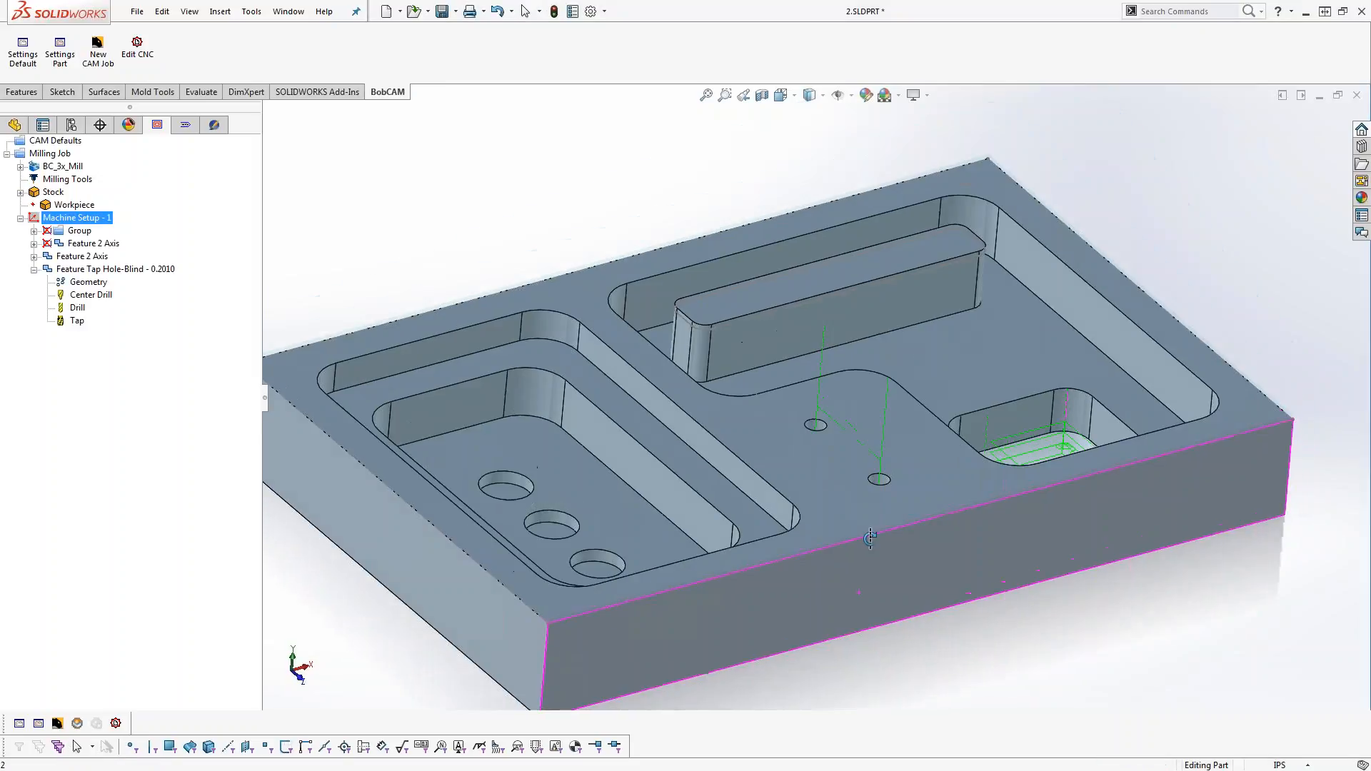
Backplot the Center Drill operation through both holes, inspect the tool against the part from the side, and close the backplot
right_click(91, 295)
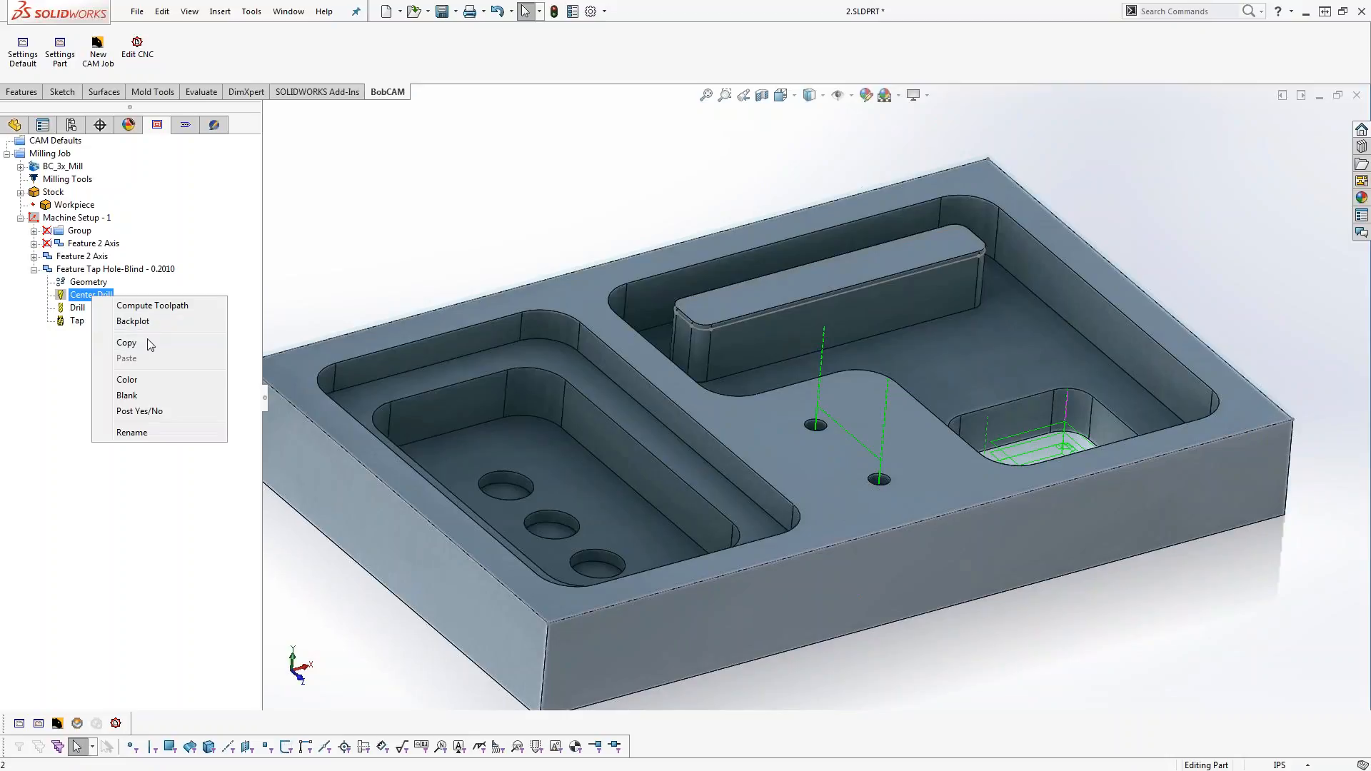
click(151, 323)
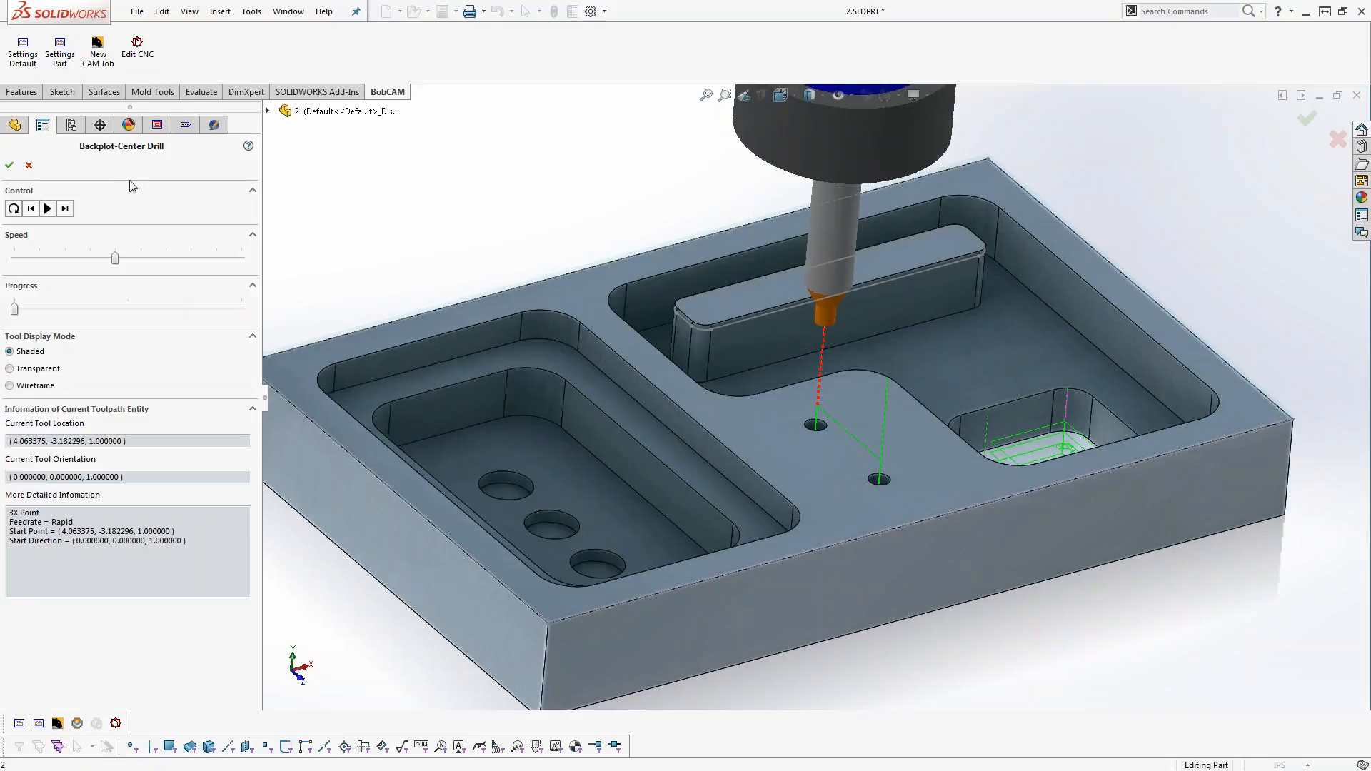
click(65, 209)
click(65, 209)
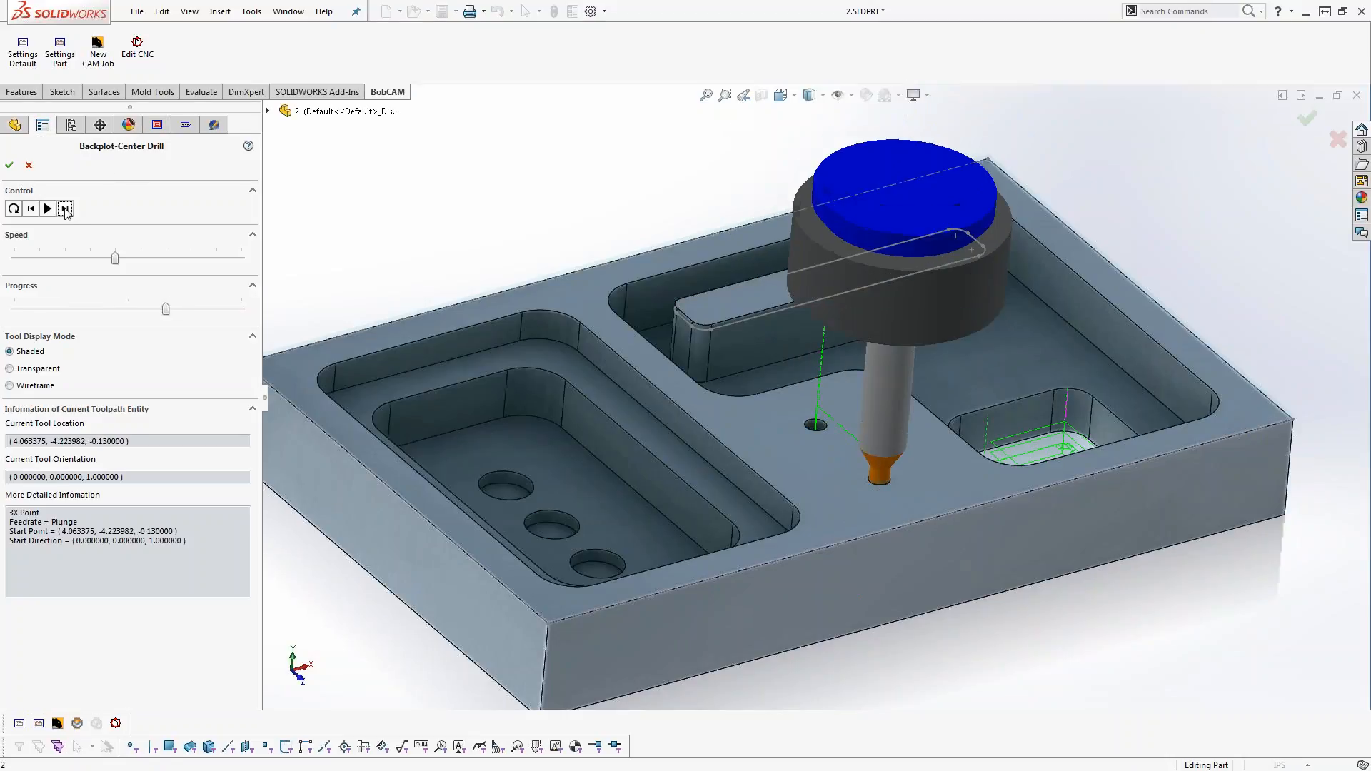
click(65, 209)
middle_drag(893, 555, 845, 445)
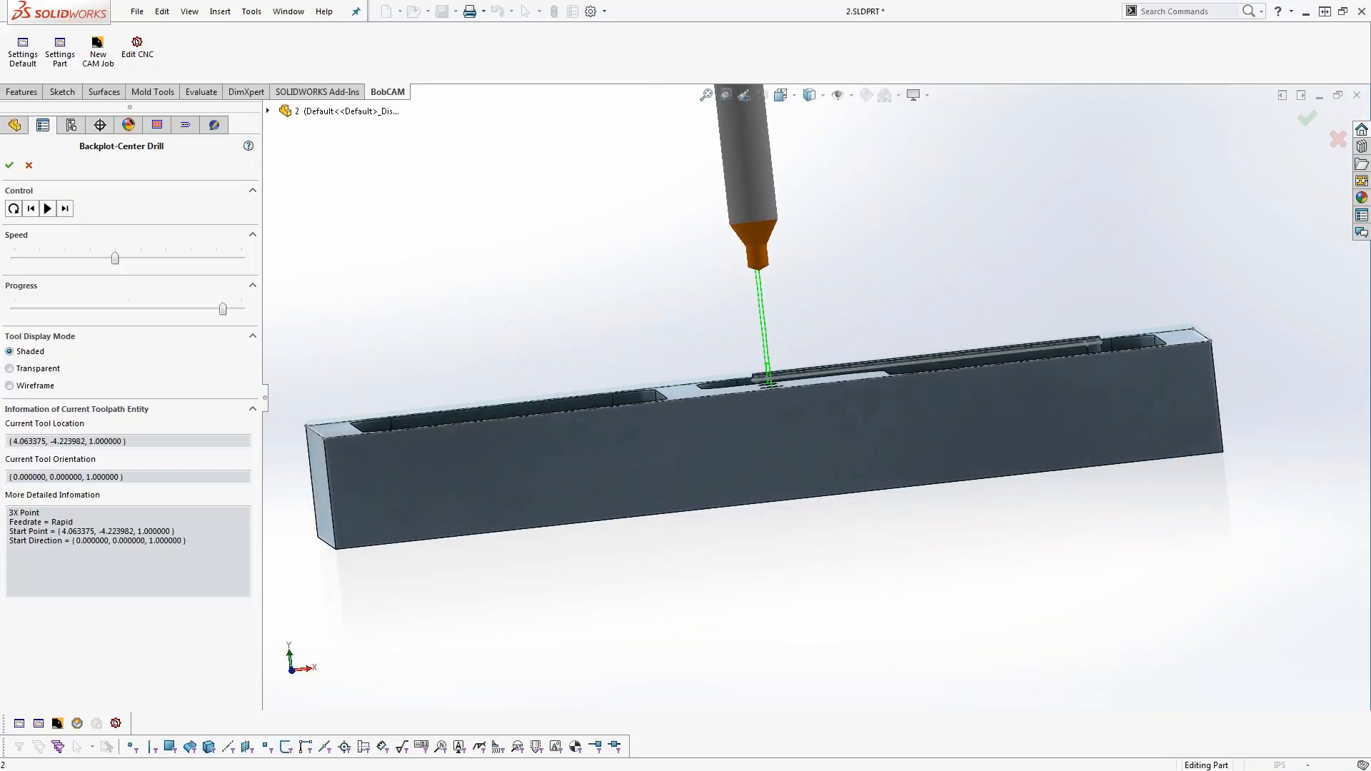
click(29, 166)
Edit the tap-hole feature and replace its center drill with the 1/8 - 90 DEGREE SPOT DRILL from the tool library
click(91, 270)
right_click(92, 271)
click(123, 279)
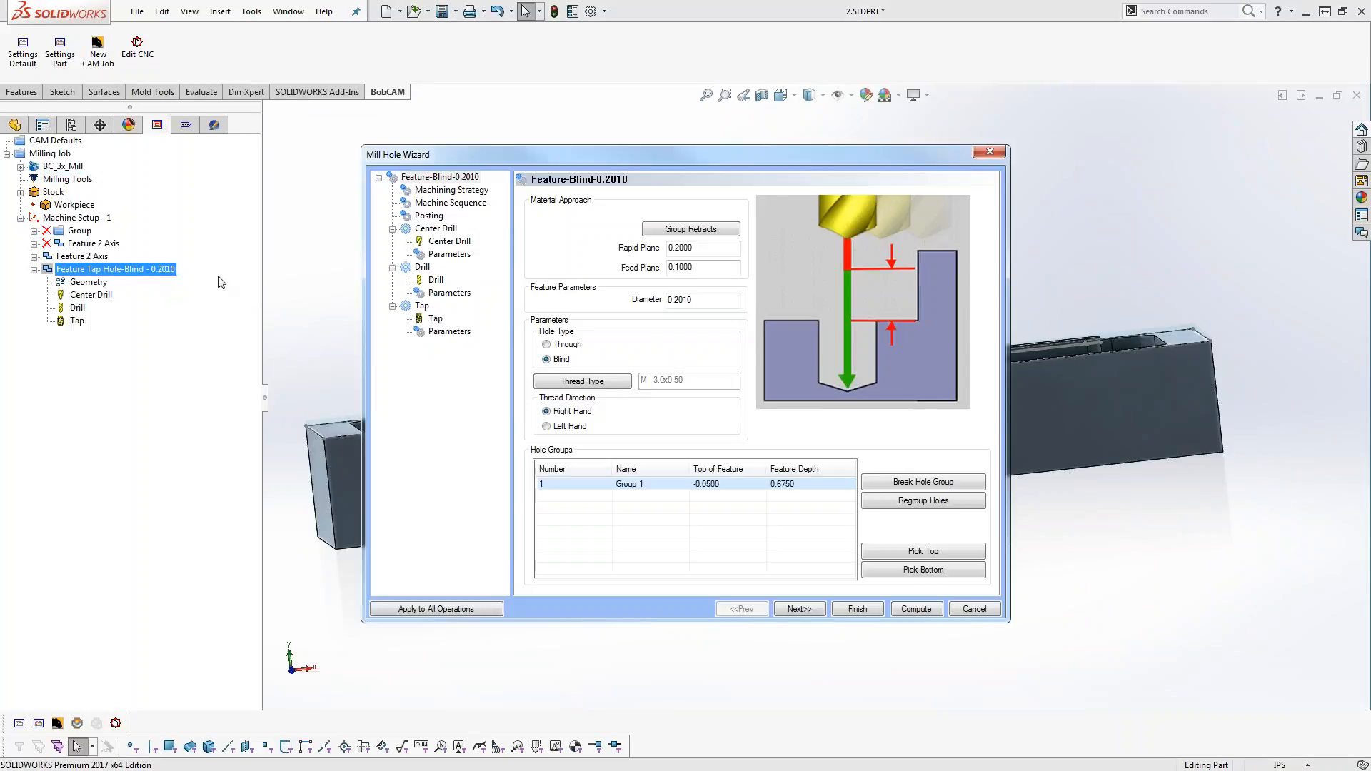
click(449, 242)
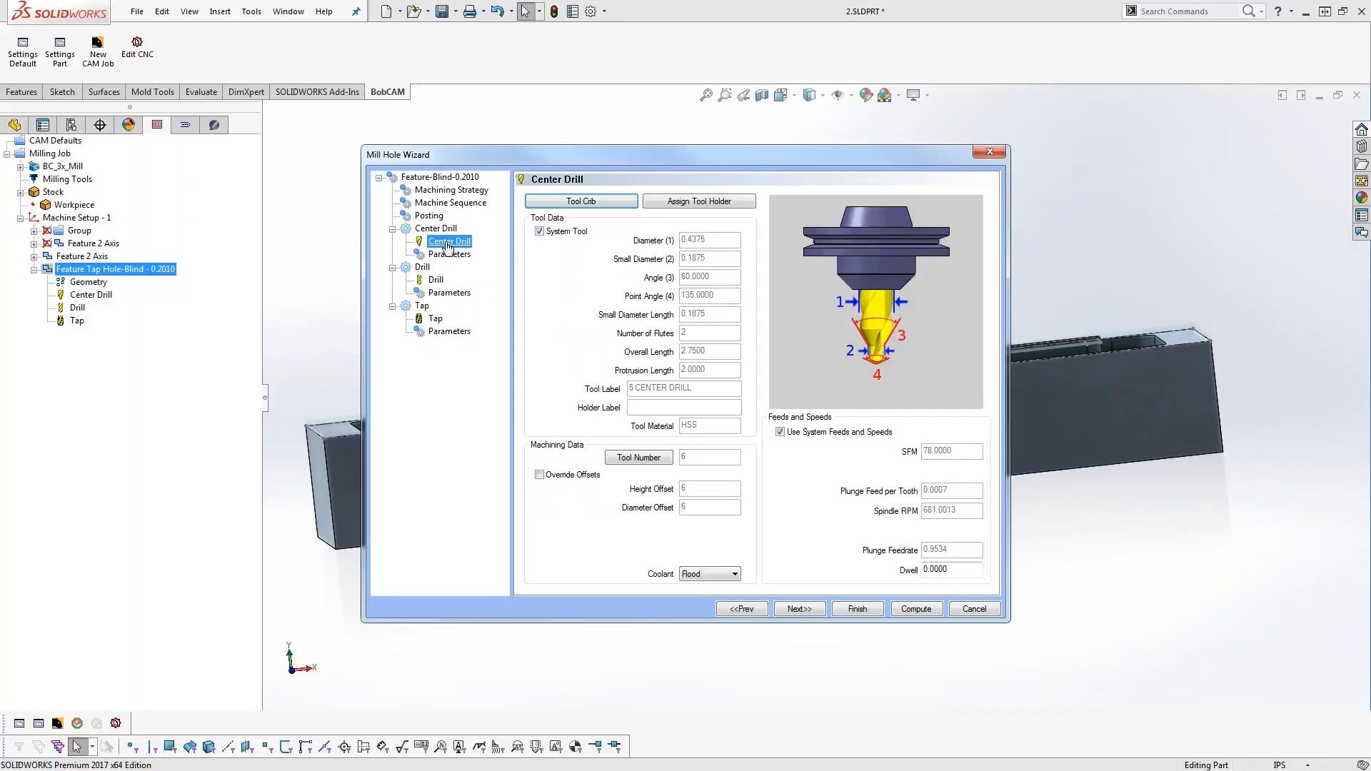
click(578, 202)
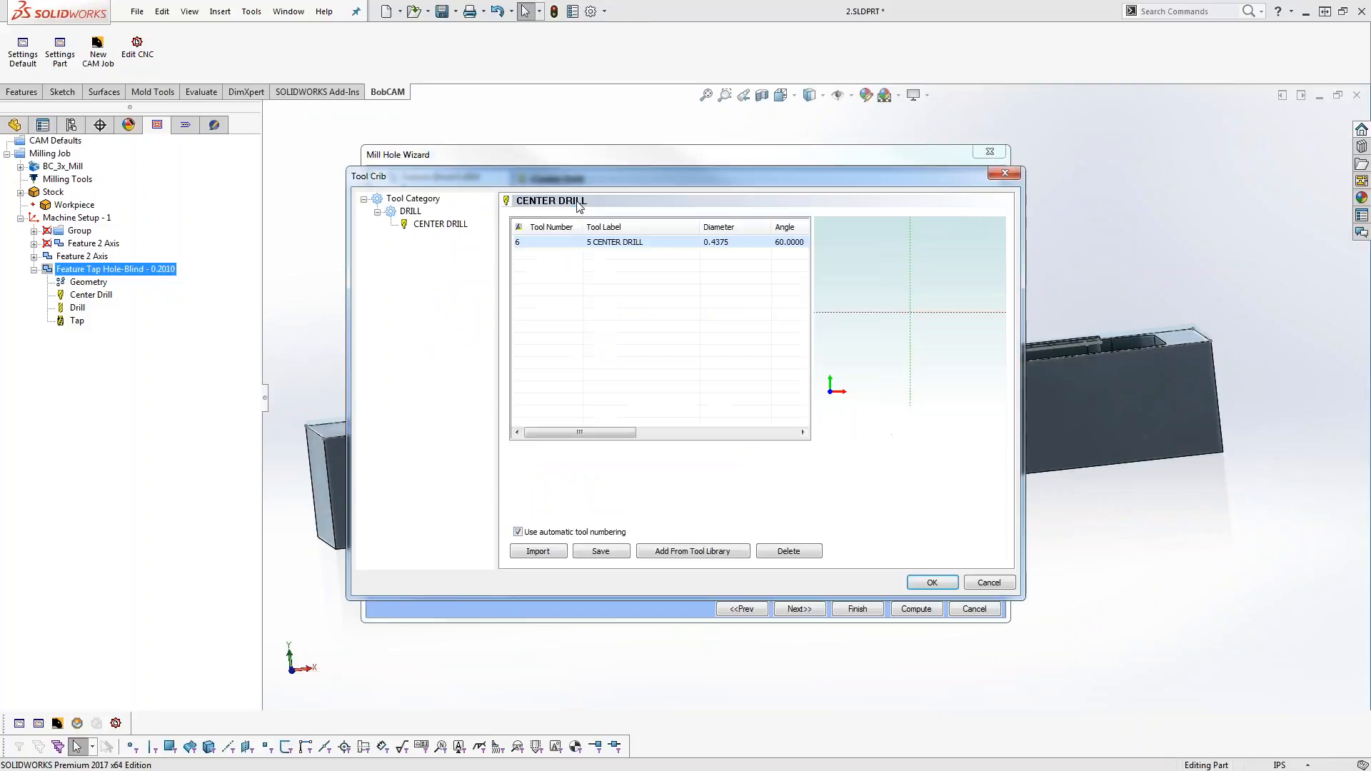
click(690, 552)
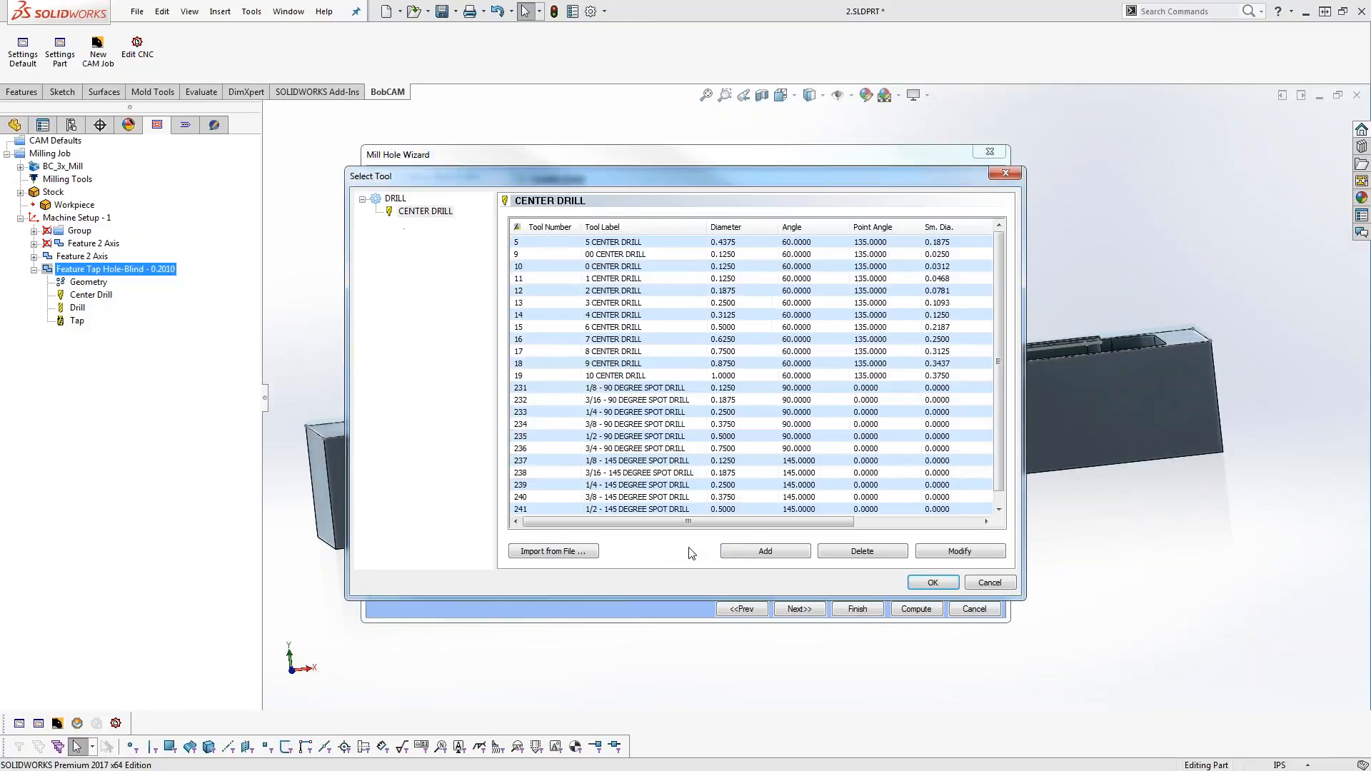
click(647, 389)
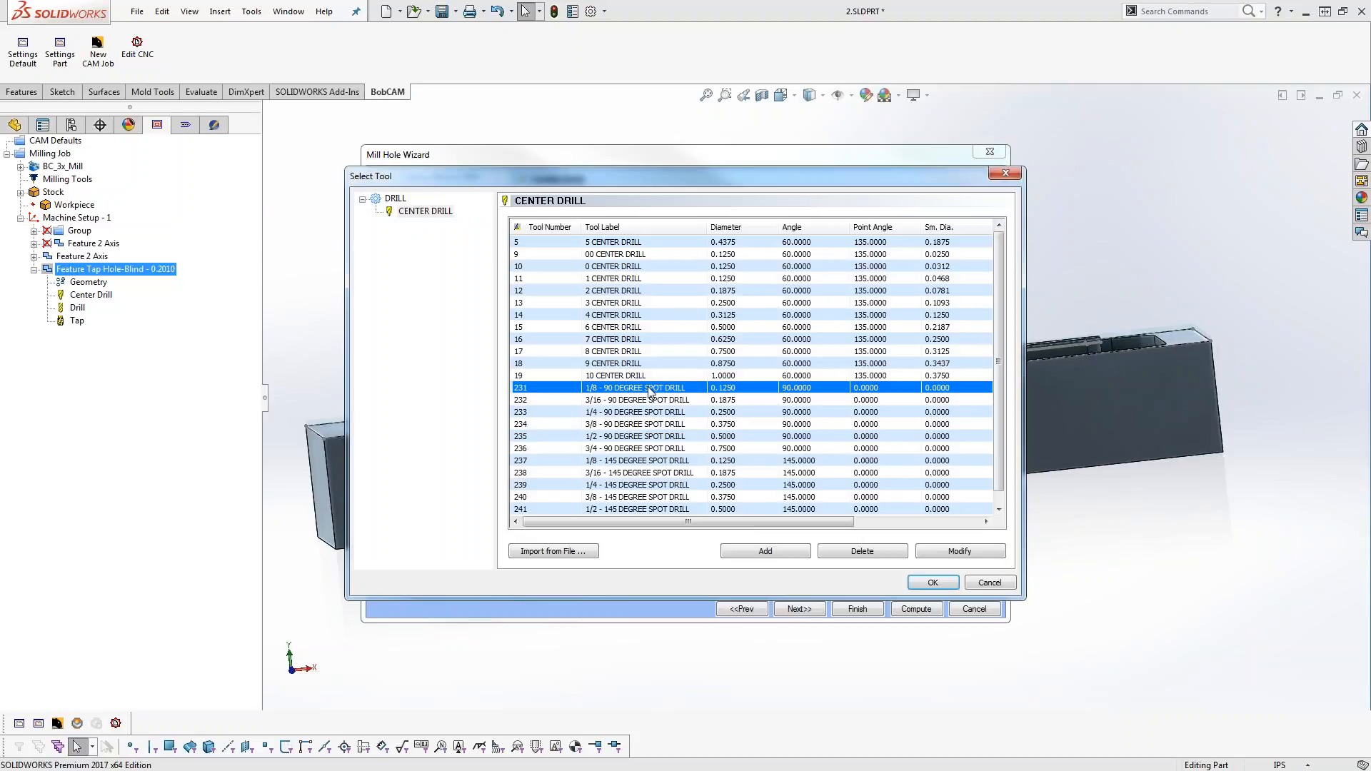
click(642, 425)
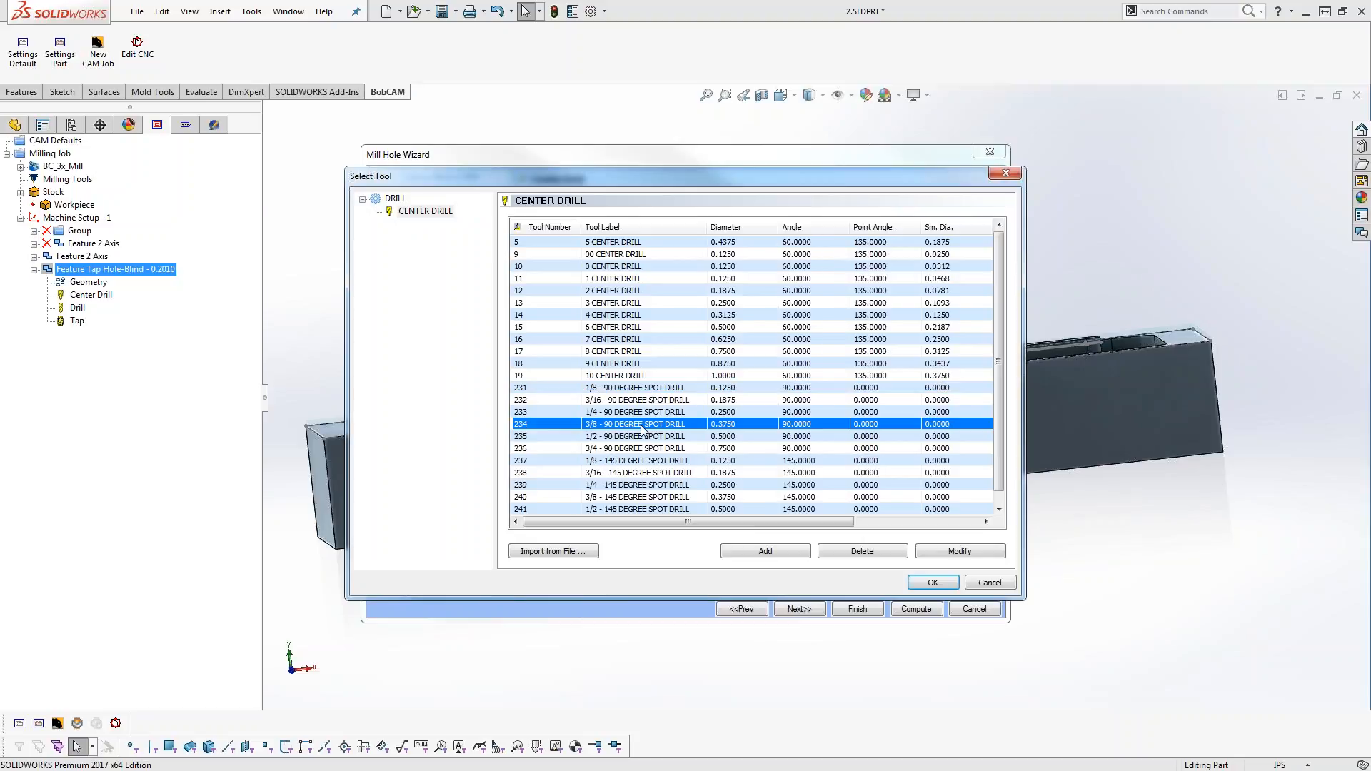
click(639, 389)
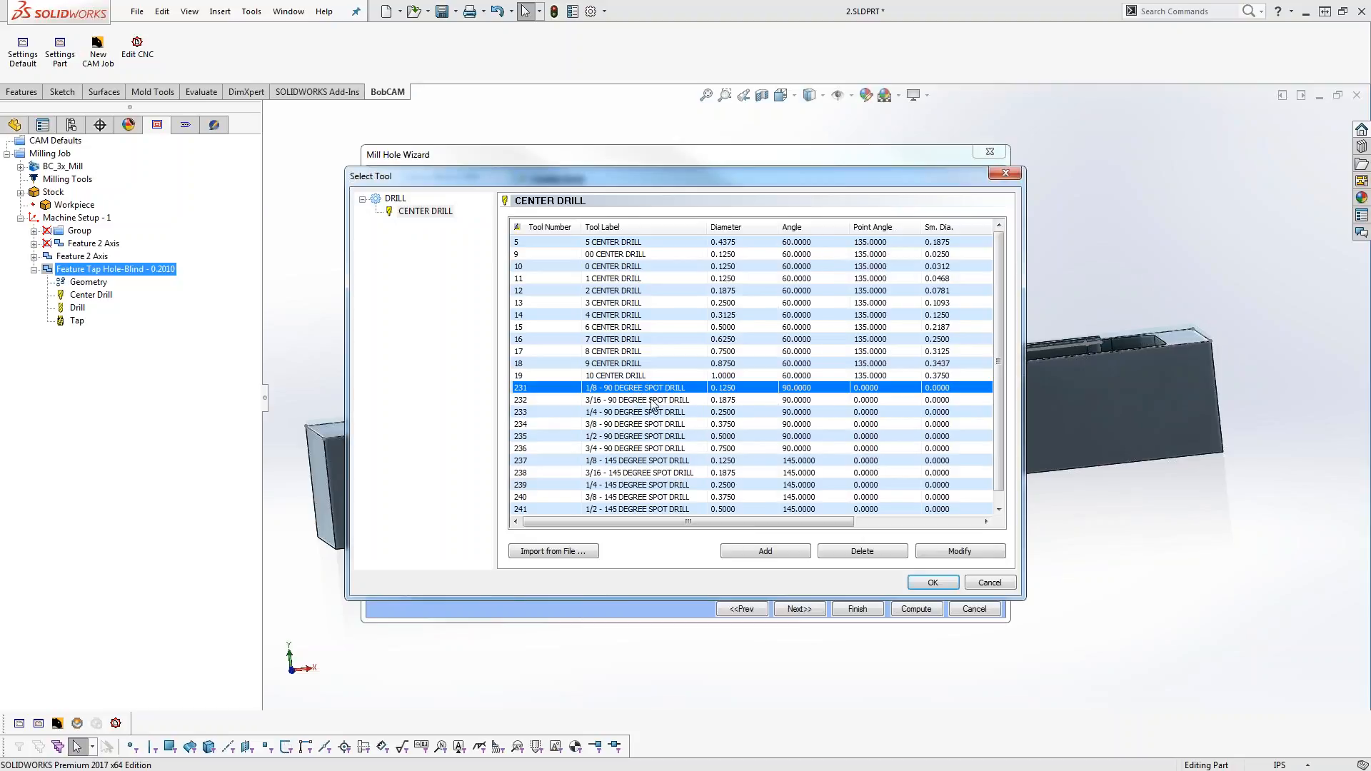
click(939, 582)
click(934, 583)
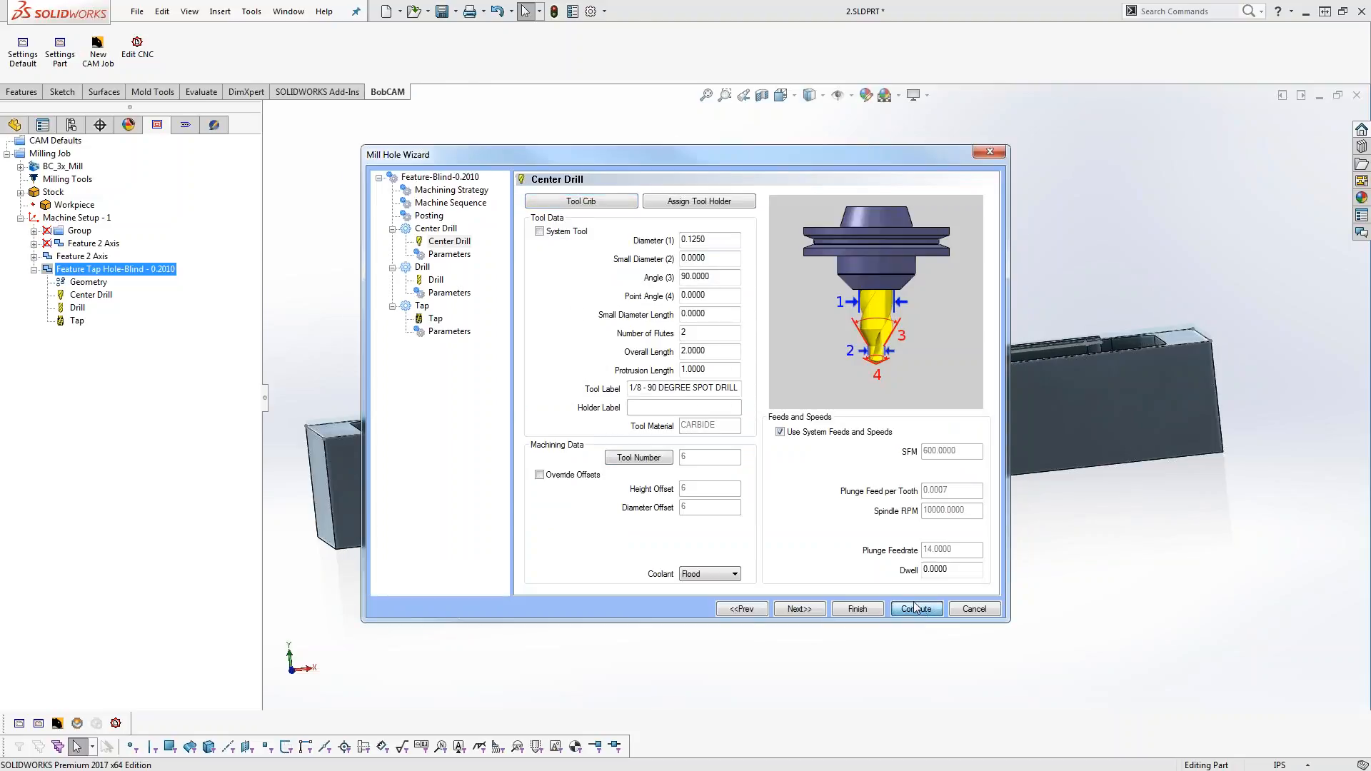
click(857, 609)
Backplot the Center Drill operation again with the 1/8 spot drill, stepping through both holes to the end, and close the backplot
right_click(107, 295)
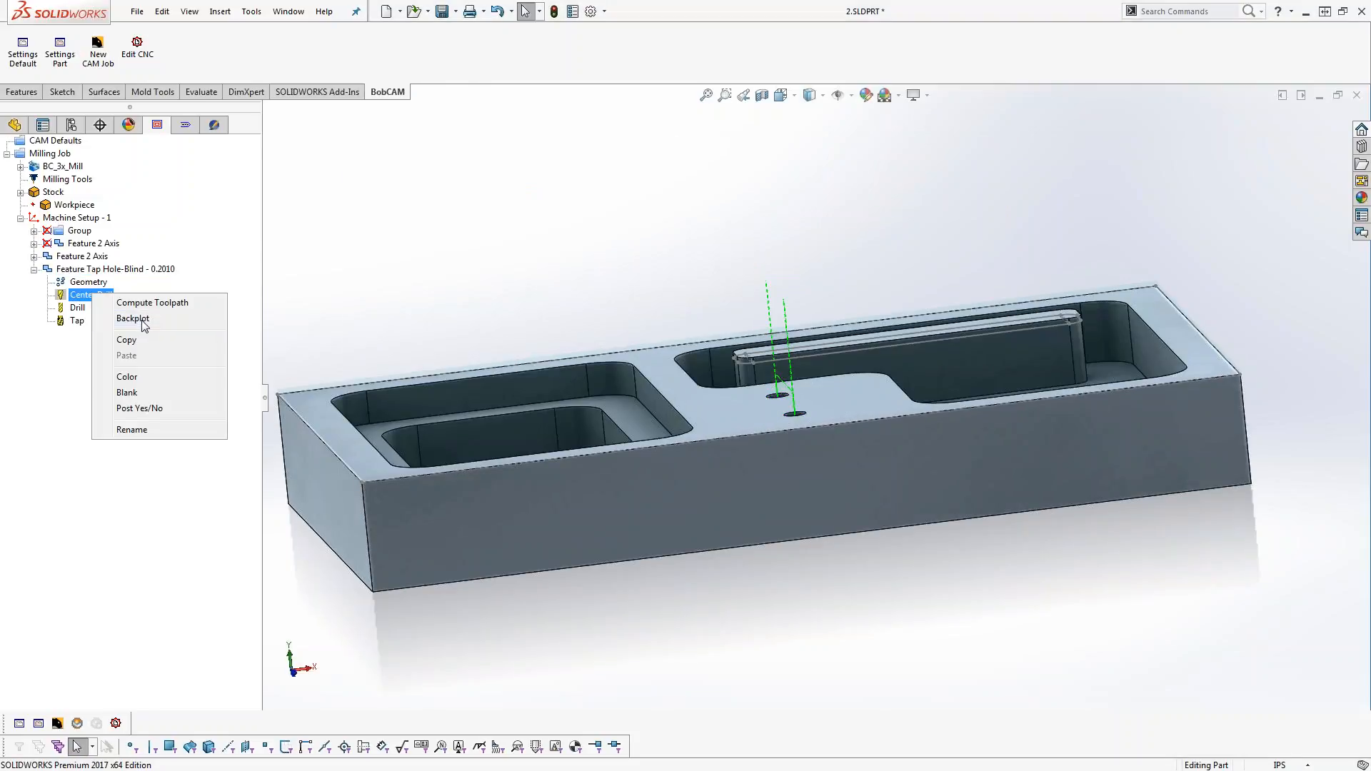
click(214, 315)
click(65, 209)
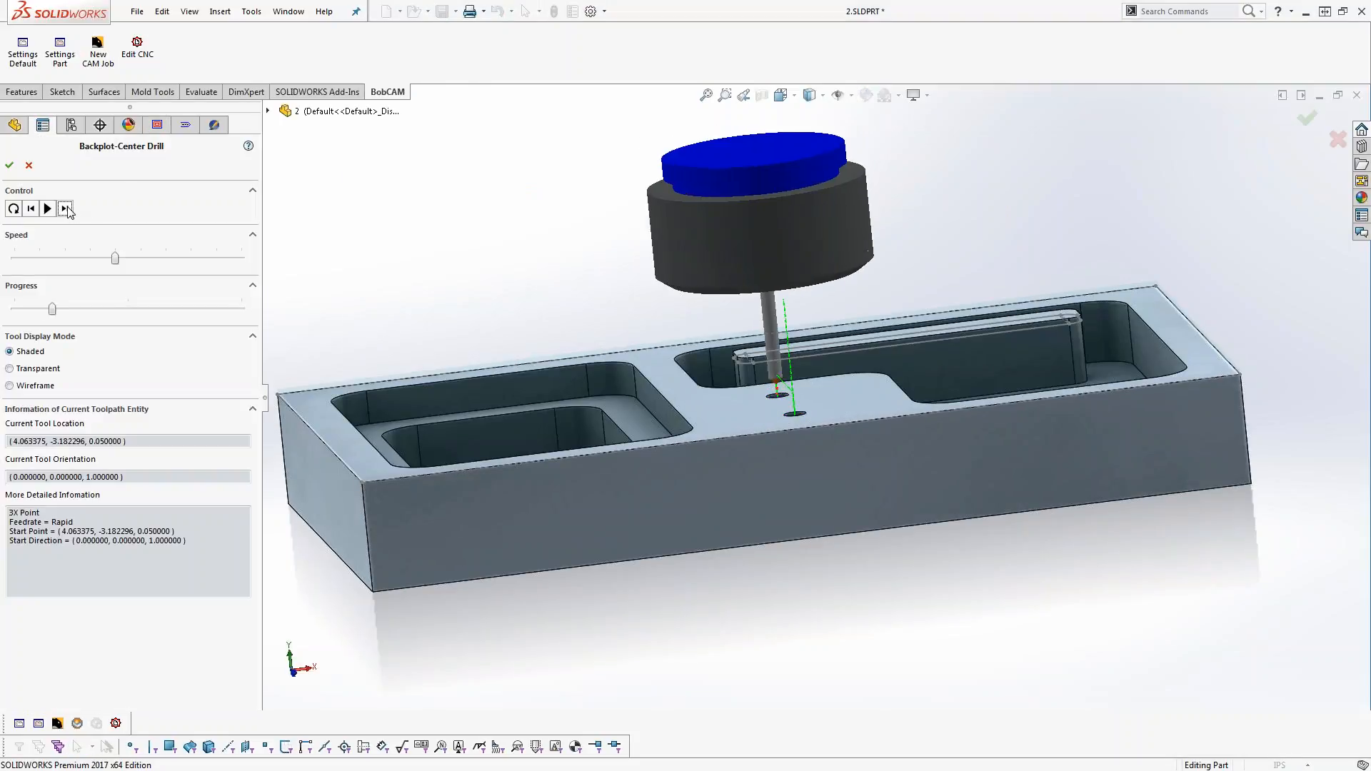
click(67, 212)
click(67, 212)
click(67, 212)
click(67, 212)
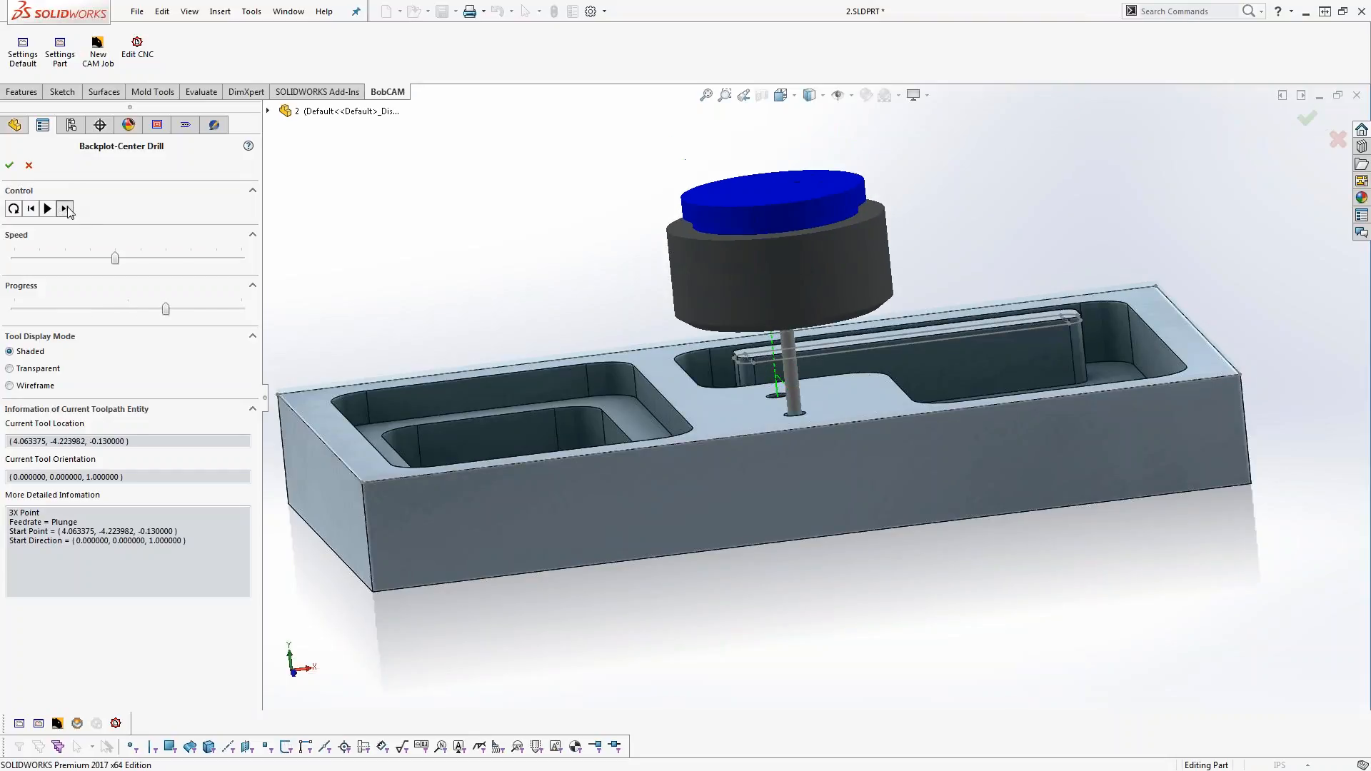
click(67, 212)
click(67, 213)
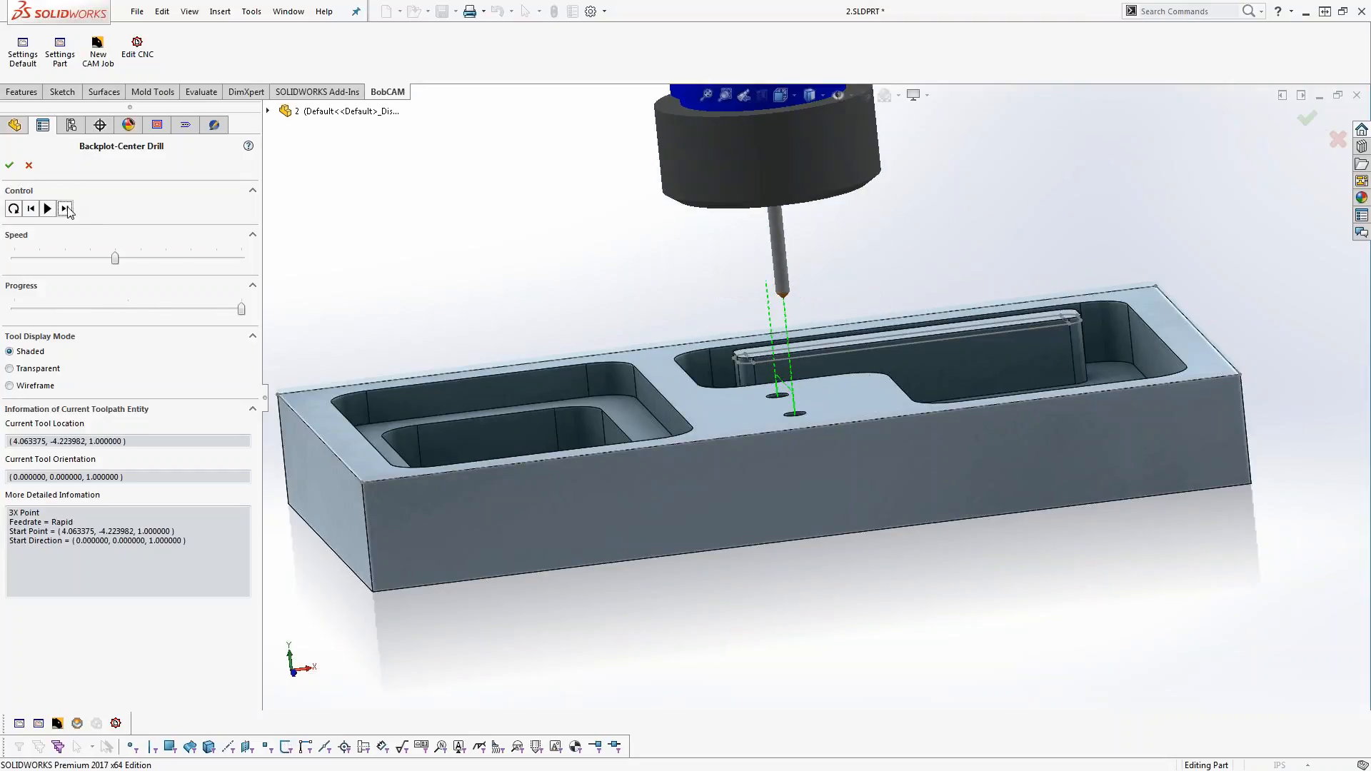
click(29, 166)
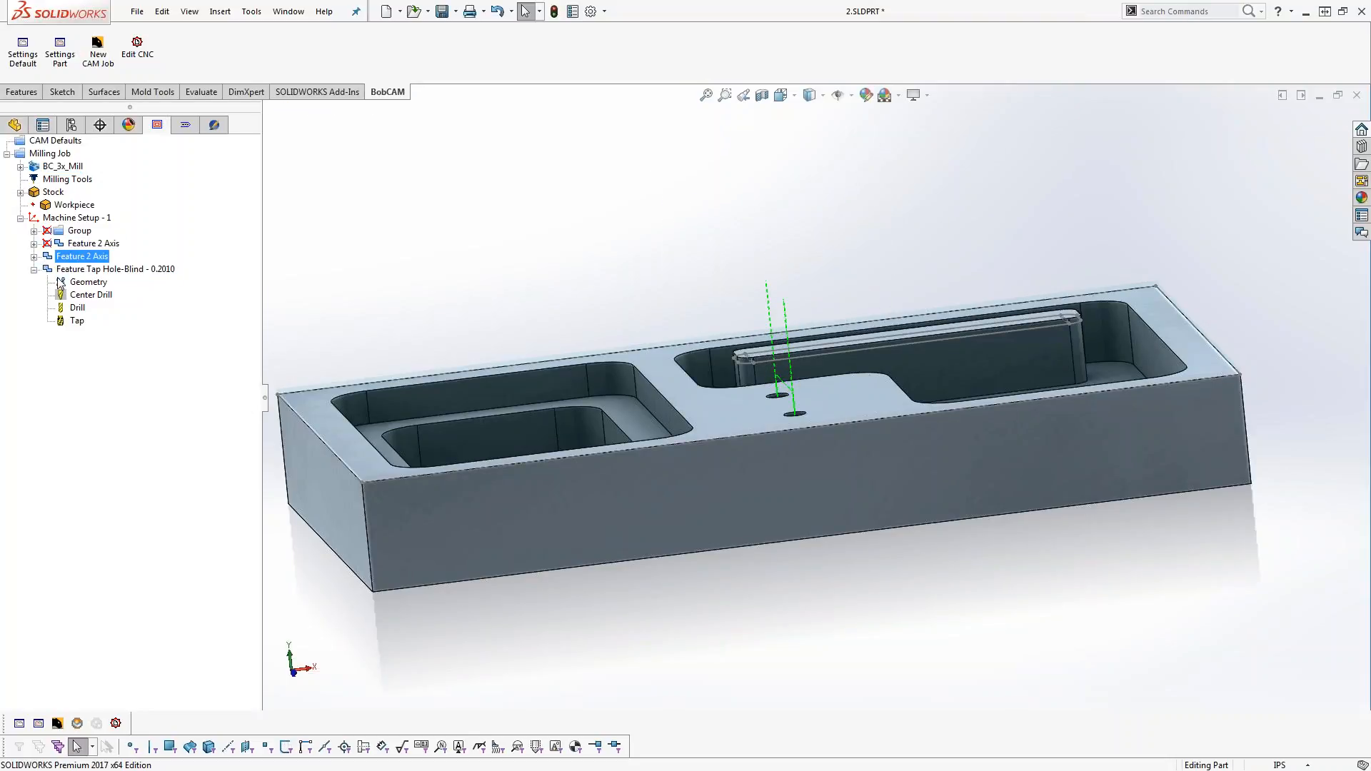
Backplot the Drill operation of the tap-hole feature, stepping through both holes, and close the backplot
click(77, 308)
right_click(77, 310)
click(116, 332)
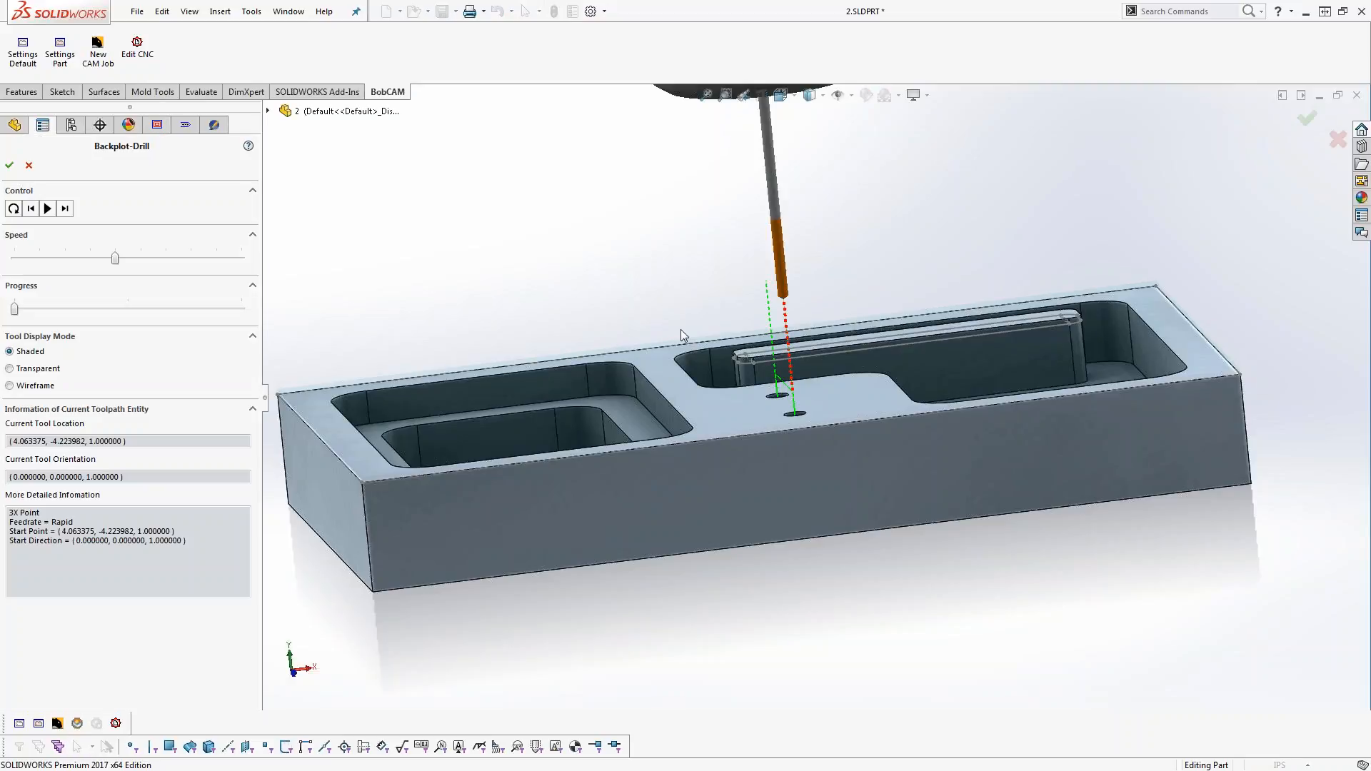
click(65, 209)
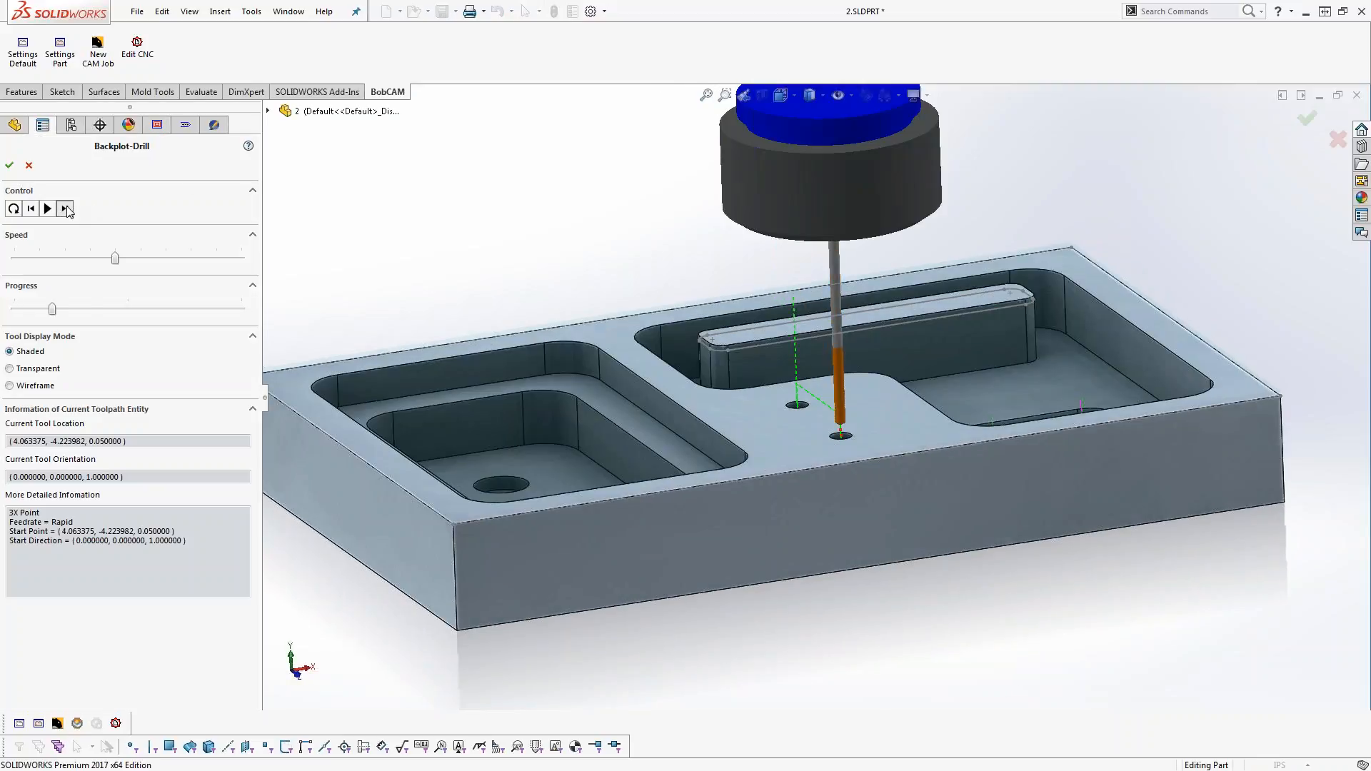
click(65, 209)
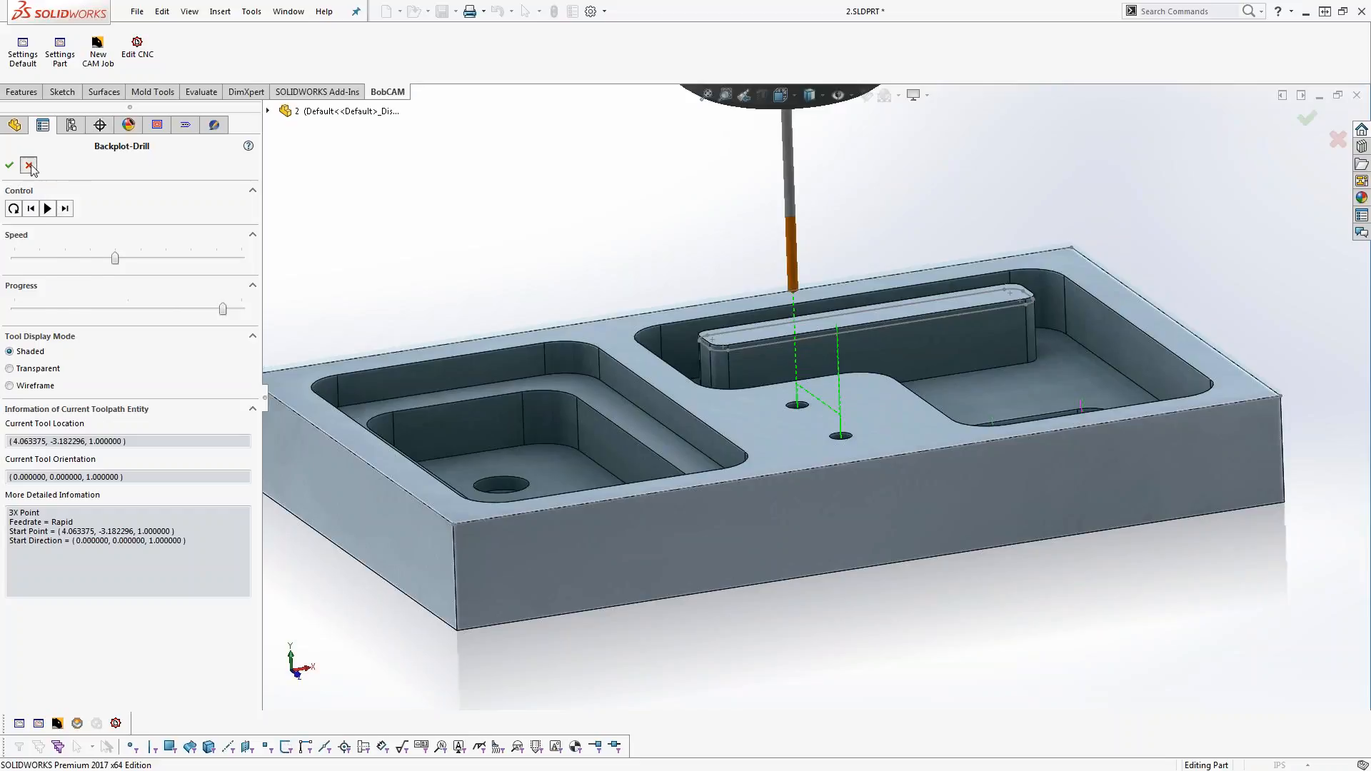
click(9, 165)
click(79, 321)
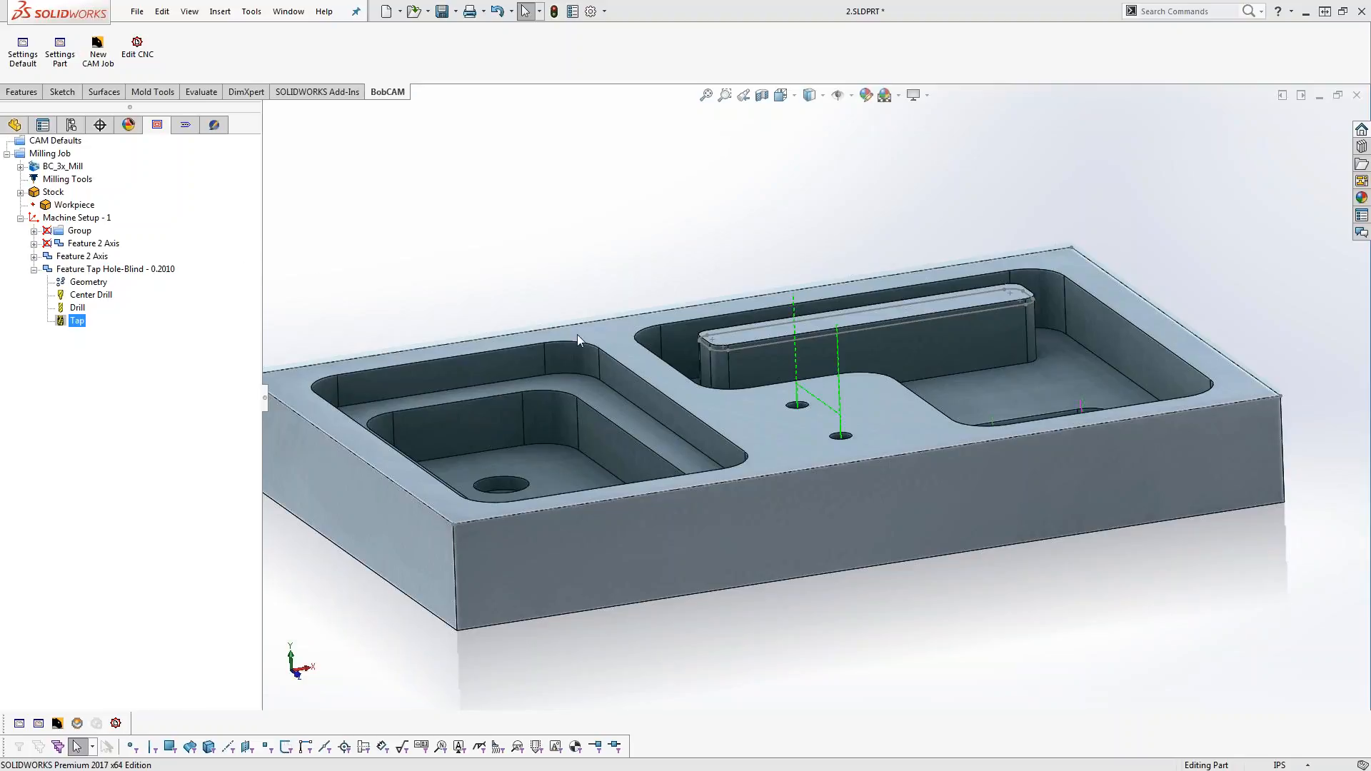
middle_drag(569, 278, 573, 309)
scroll(796, 435, down, 2)
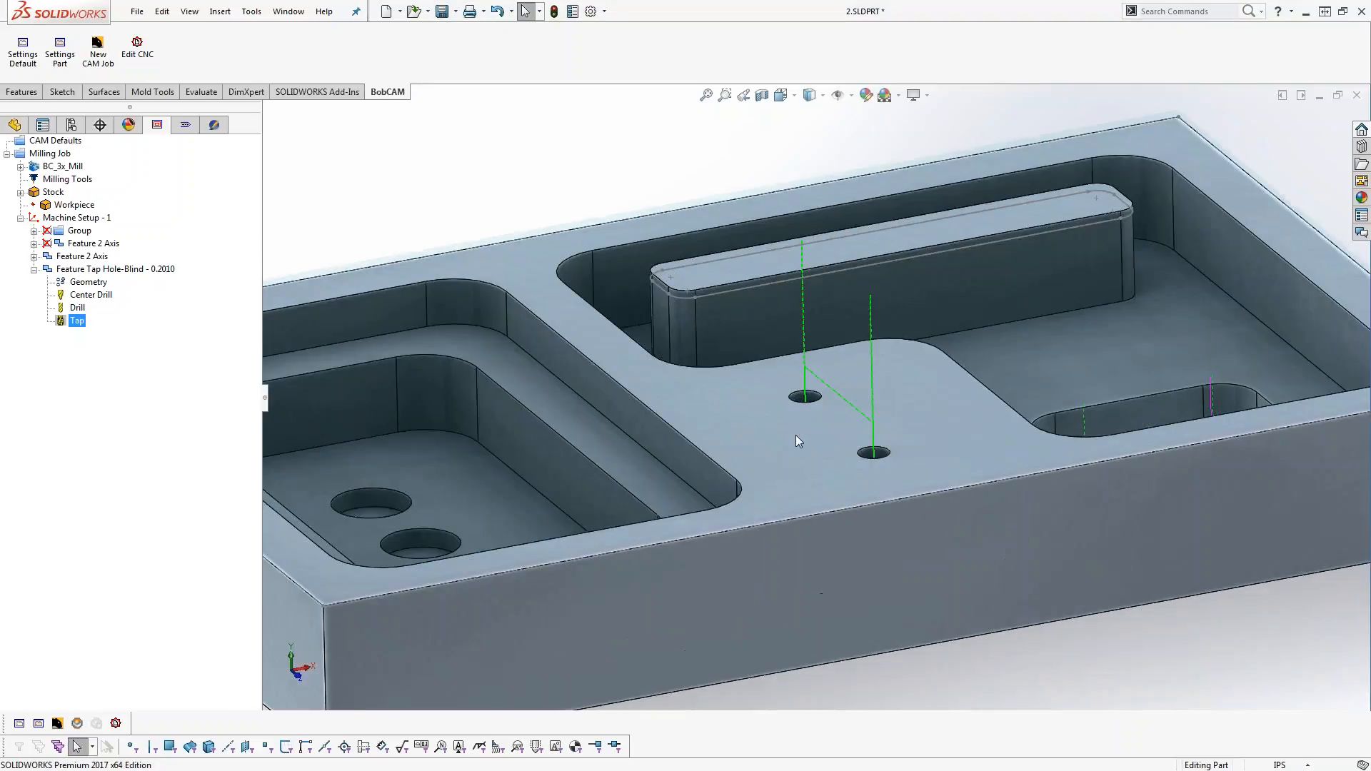
Insert a second machine setup into the milling job following Machine Setup - 1
scroll(795, 435, up, 5)
click(75, 217)
click(21, 217)
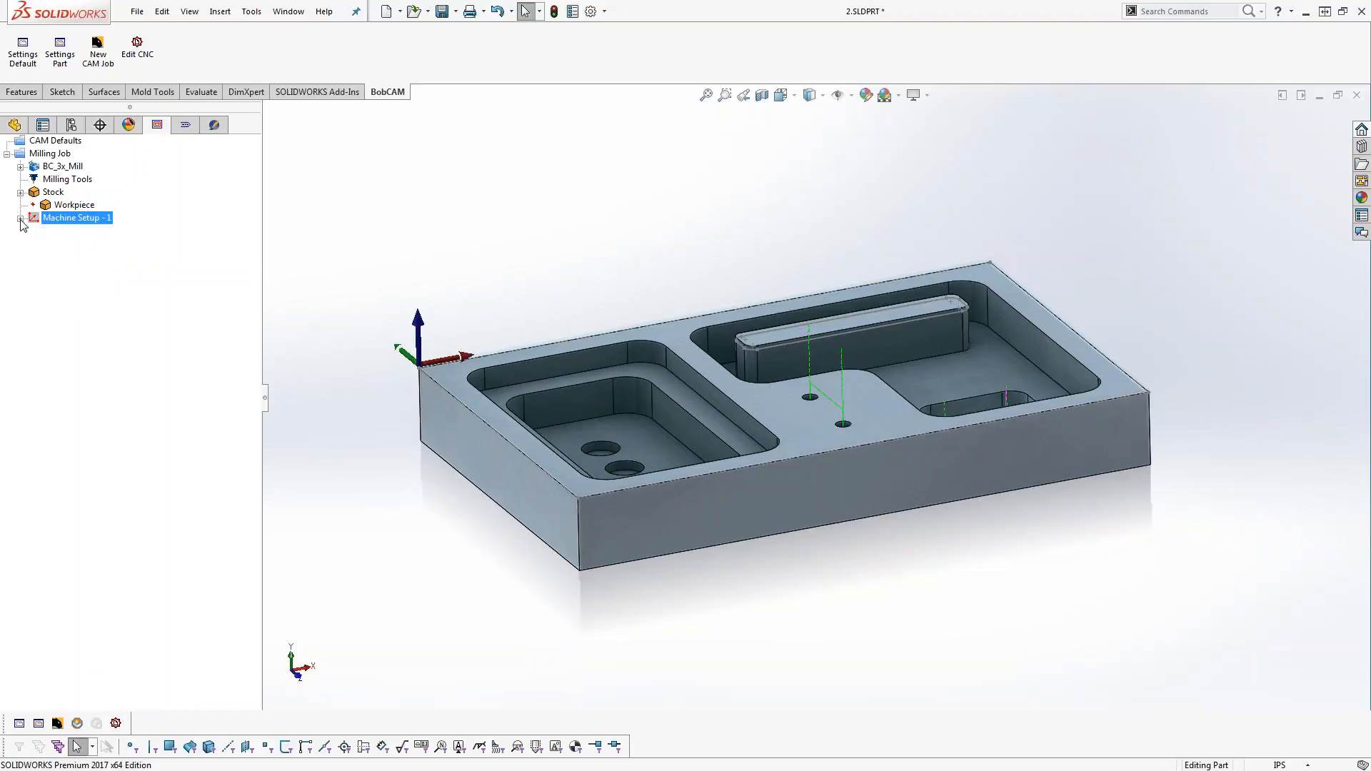
click(21, 218)
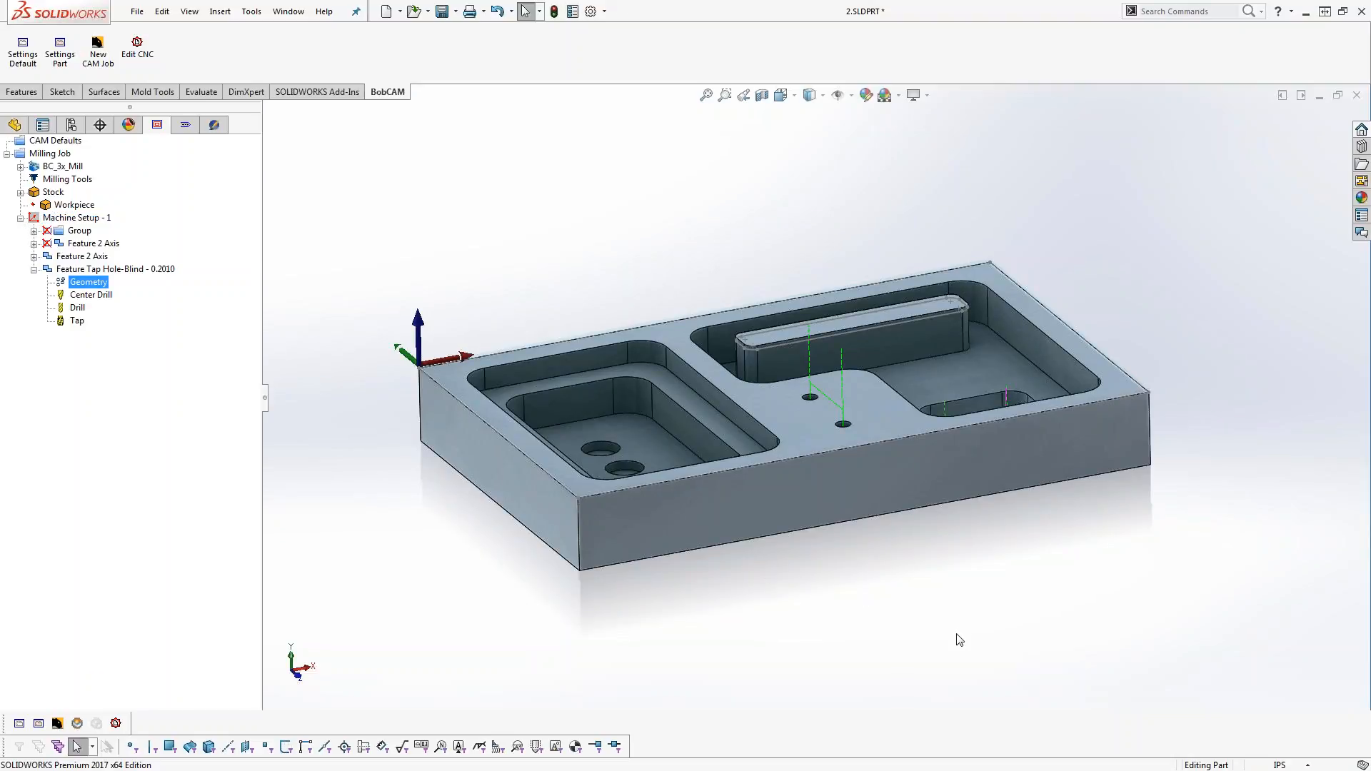
middle_drag(882, 618, 927, 496)
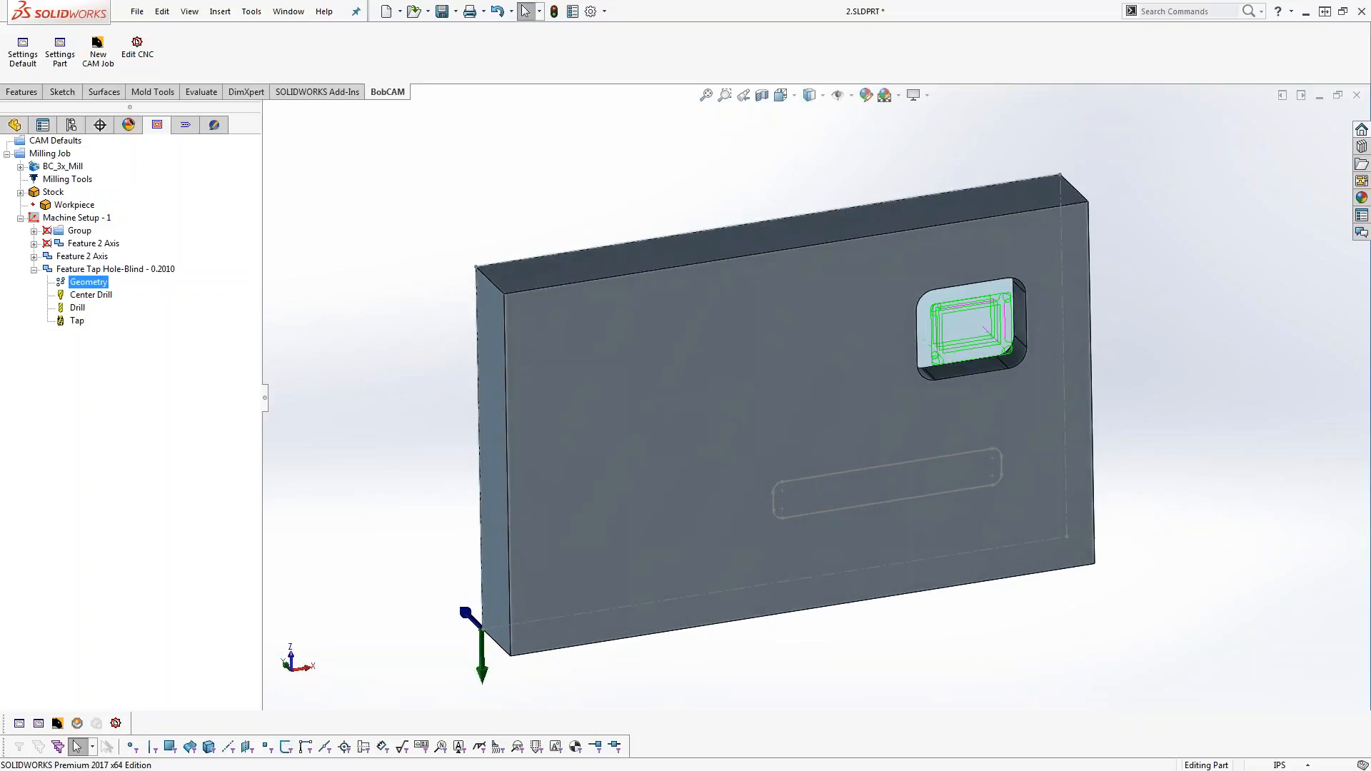
click(34, 269)
click(70, 272)
click(71, 218)
click(20, 218)
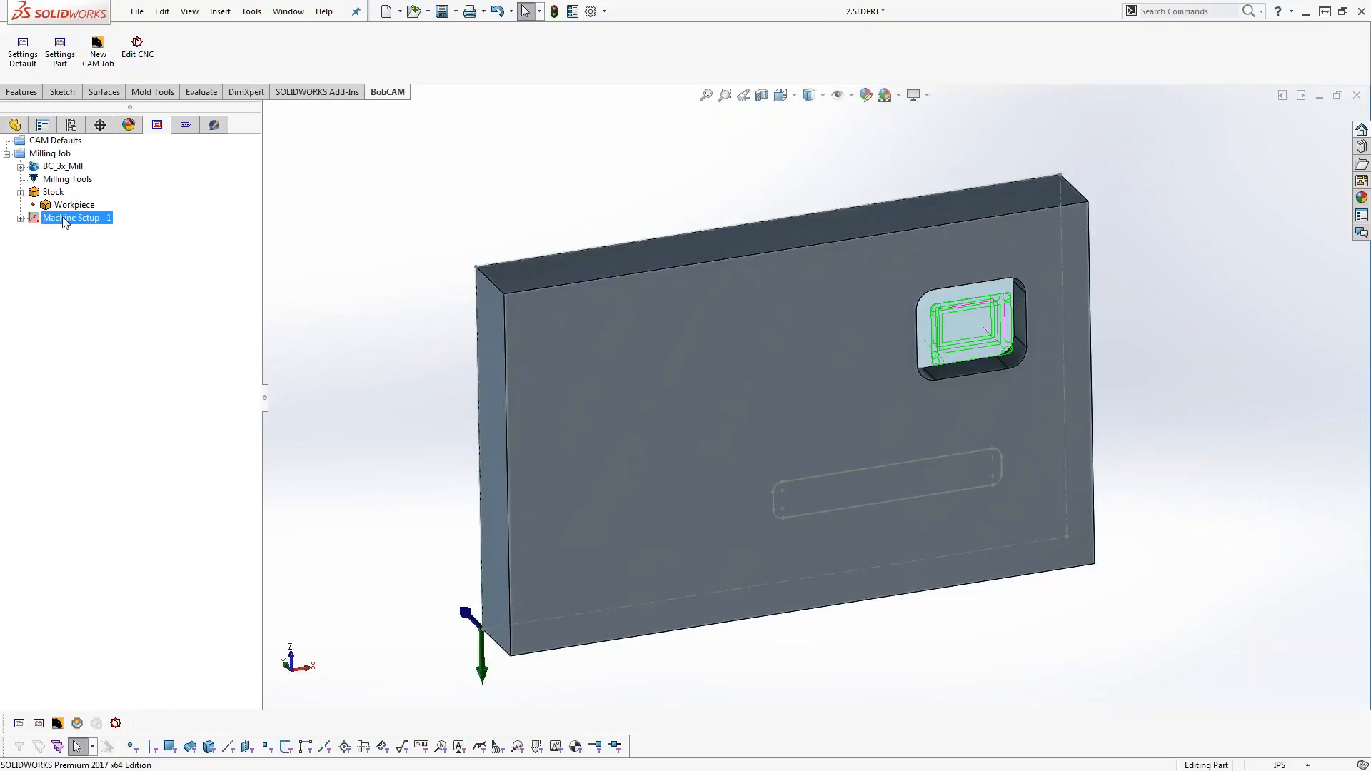
right_click(64, 218)
mouse_move(191, 442)
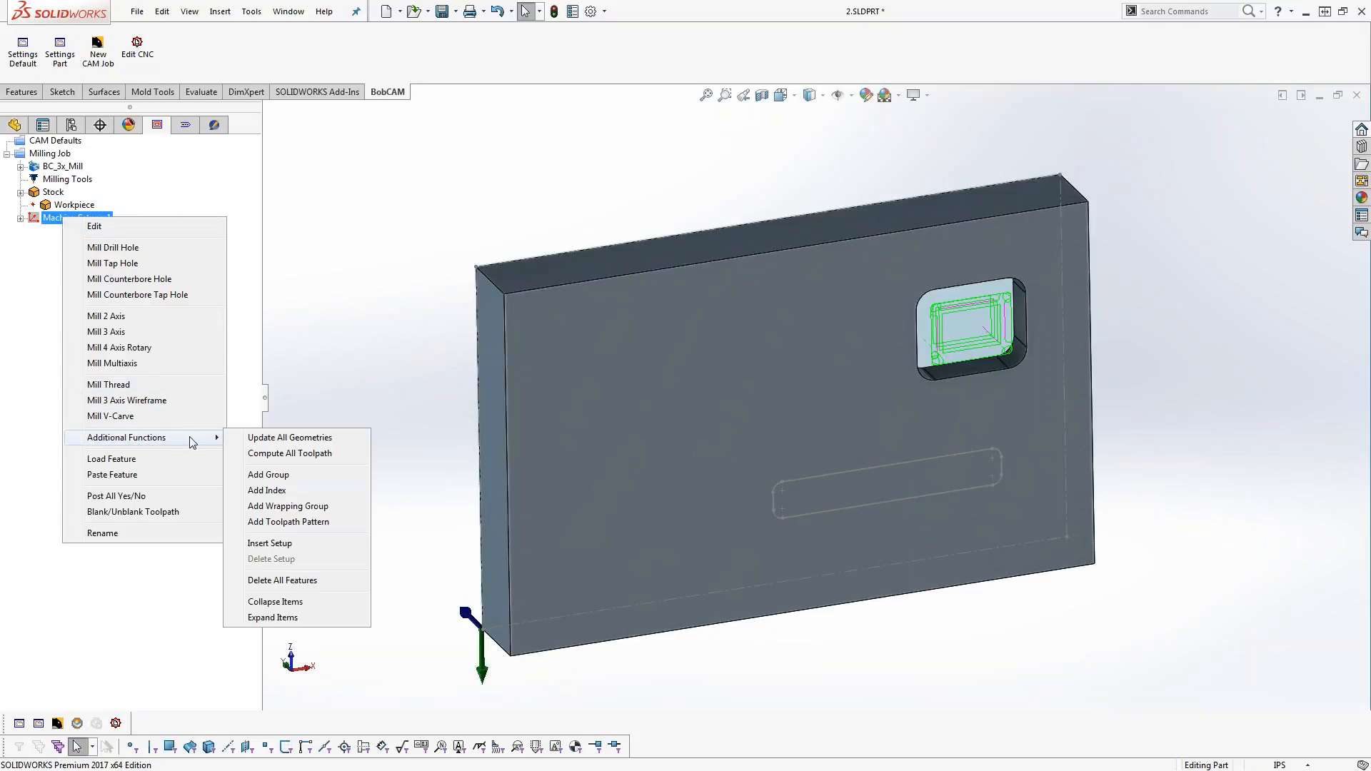
click(325, 544)
Set the origin of Machine Setup - 2 at the stock's upper rear-left corner and decline the automatic CAM tree update
right_click(87, 230)
click(132, 247)
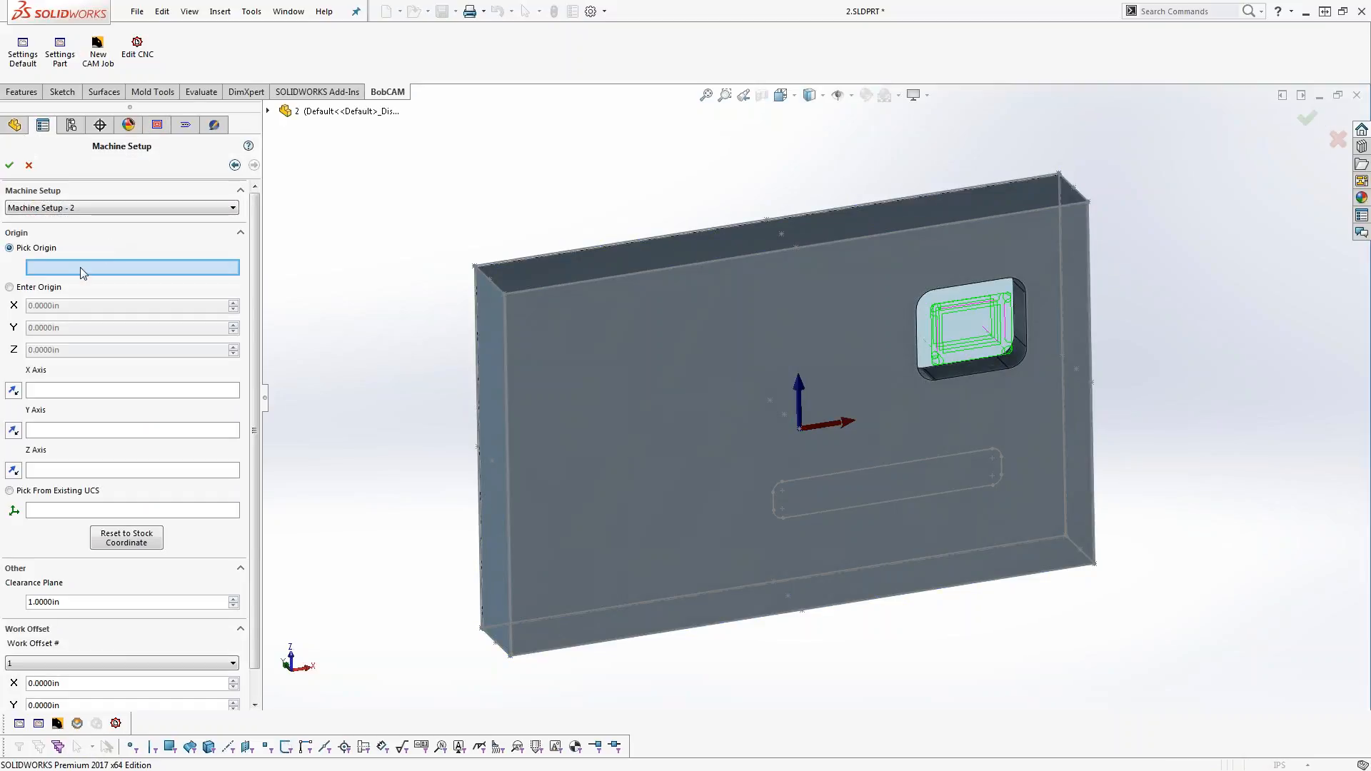
click(482, 274)
middle_drag(747, 434, 787, 424)
scroll(790, 425, down, 1)
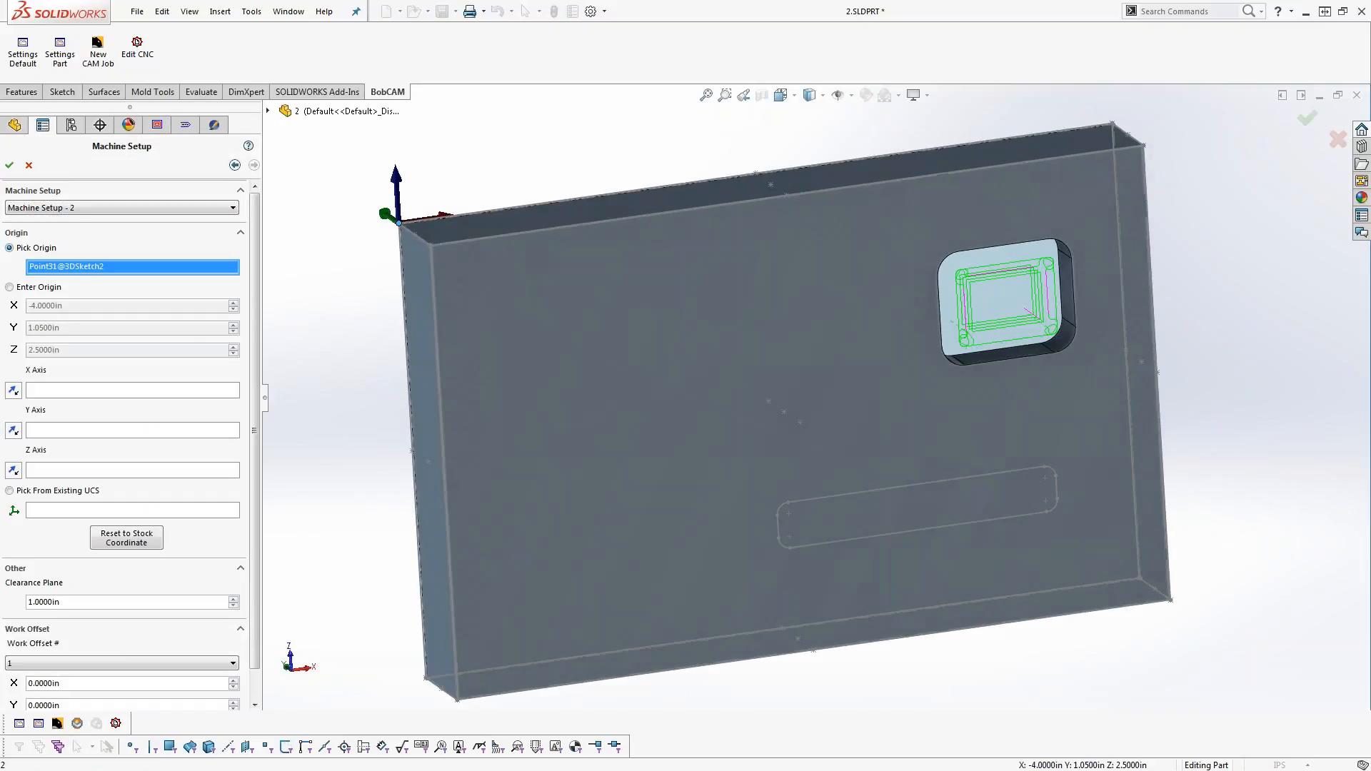
click(10, 165)
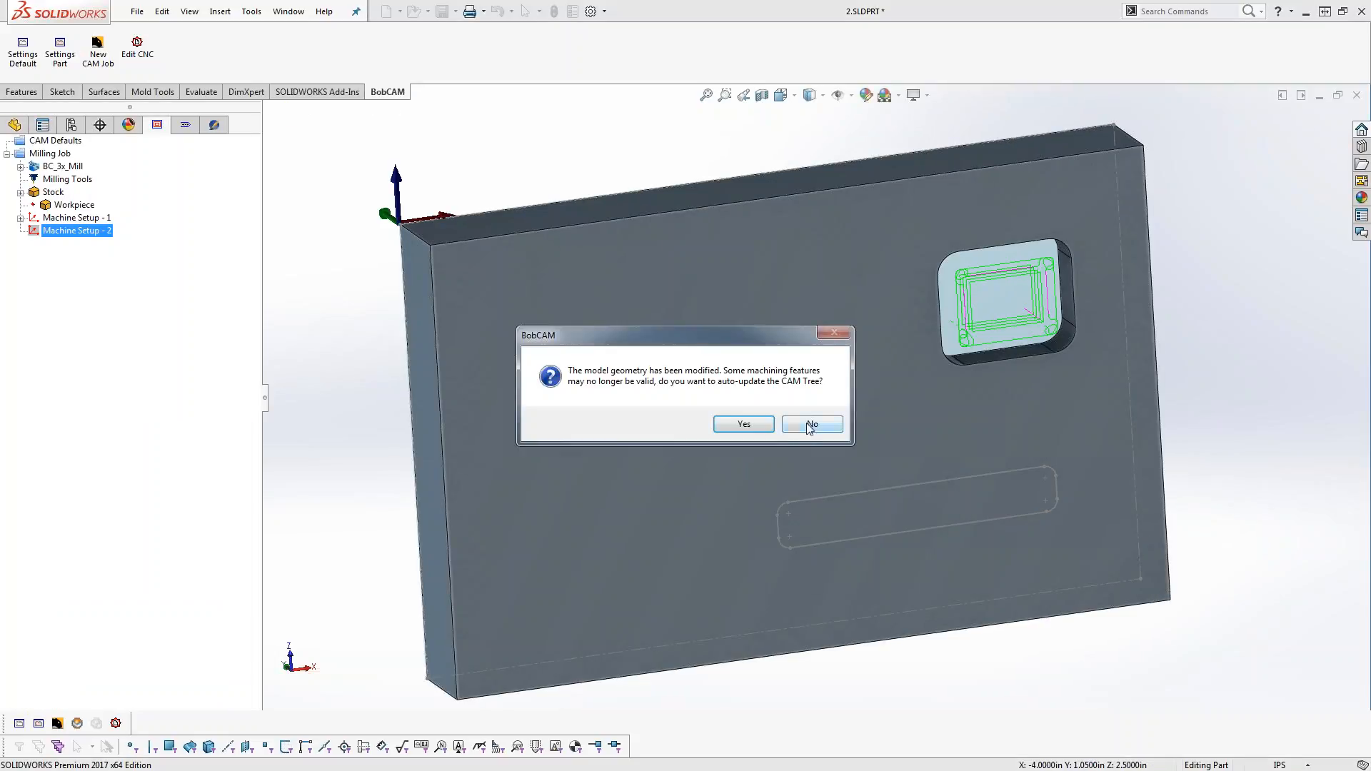
click(811, 424)
middle_drag(747, 413, 785, 435)
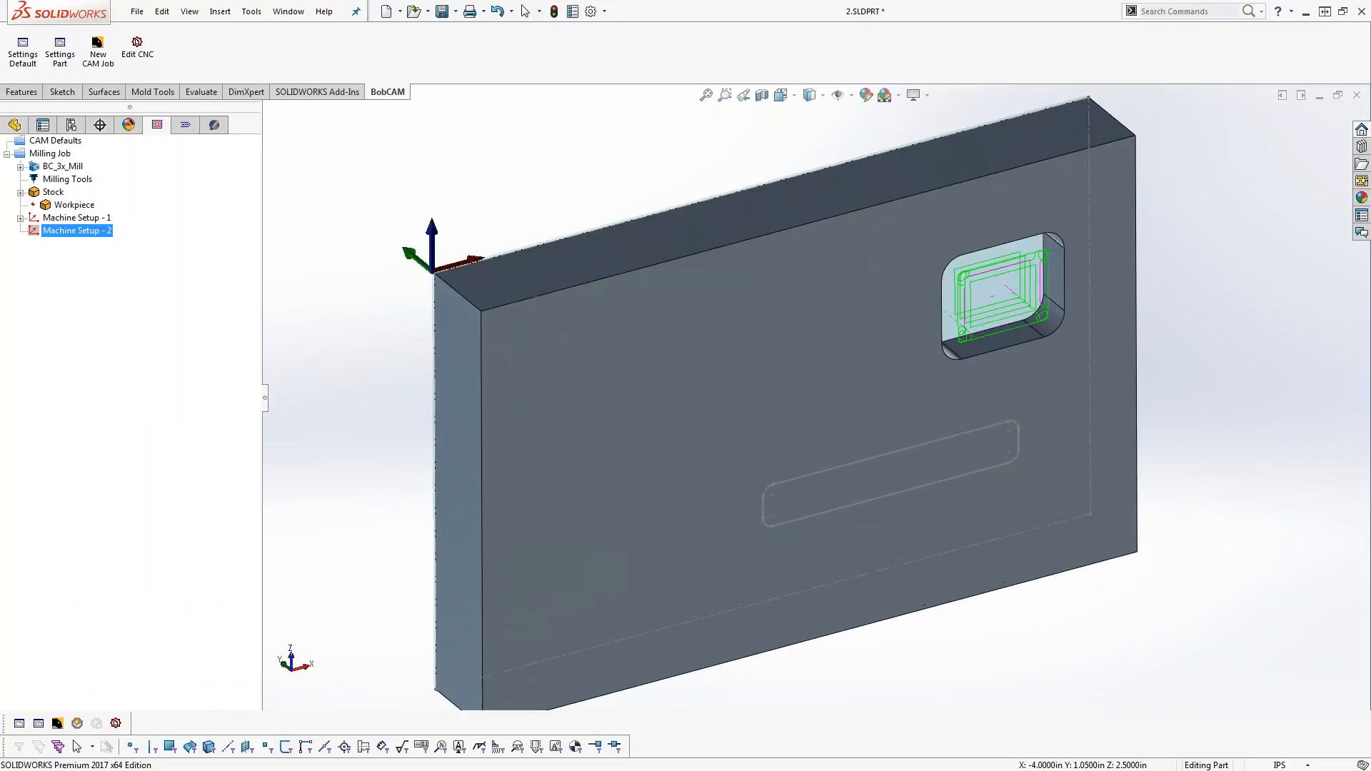
Start a Mill 2 Axis feature under Machine Setup - 2 with the Chamfer template and review its tool and pattern settings
right_click(76, 234)
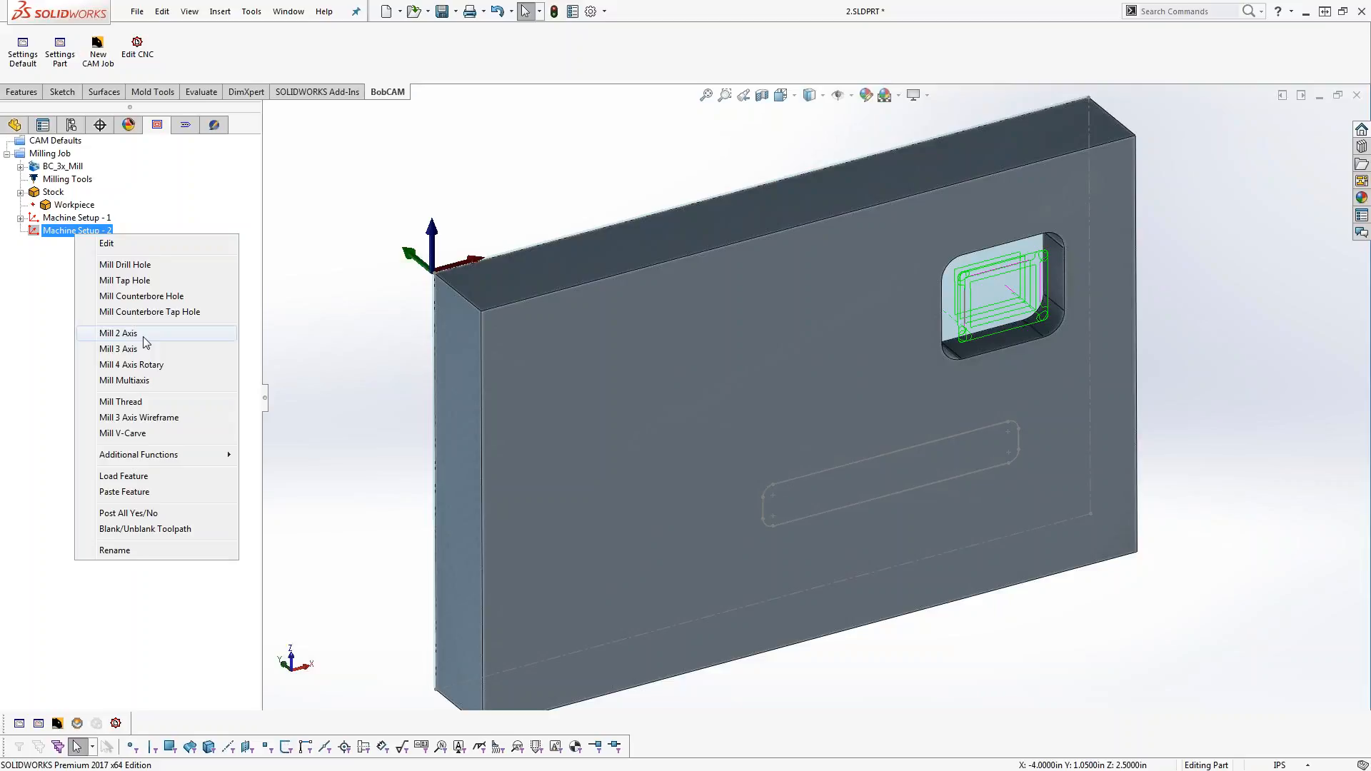
click(118, 334)
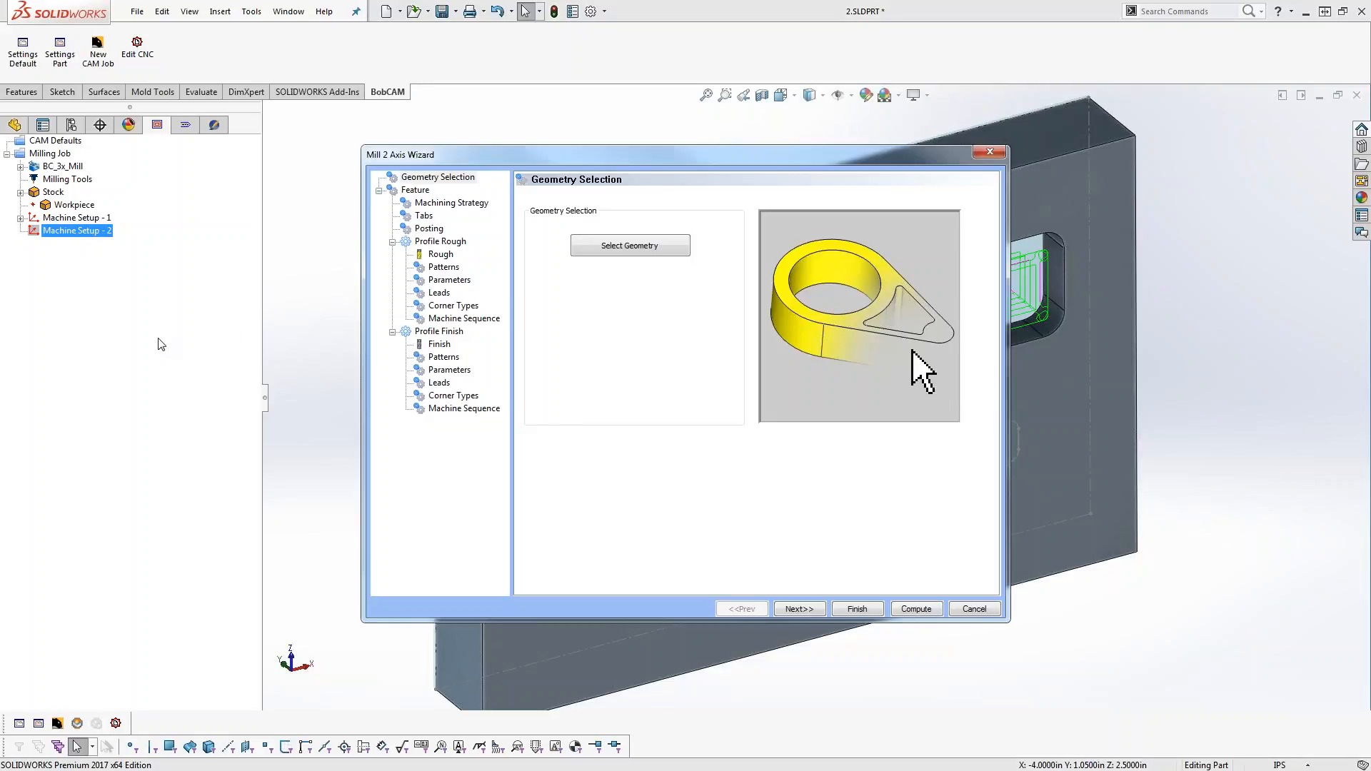
click(560, 325)
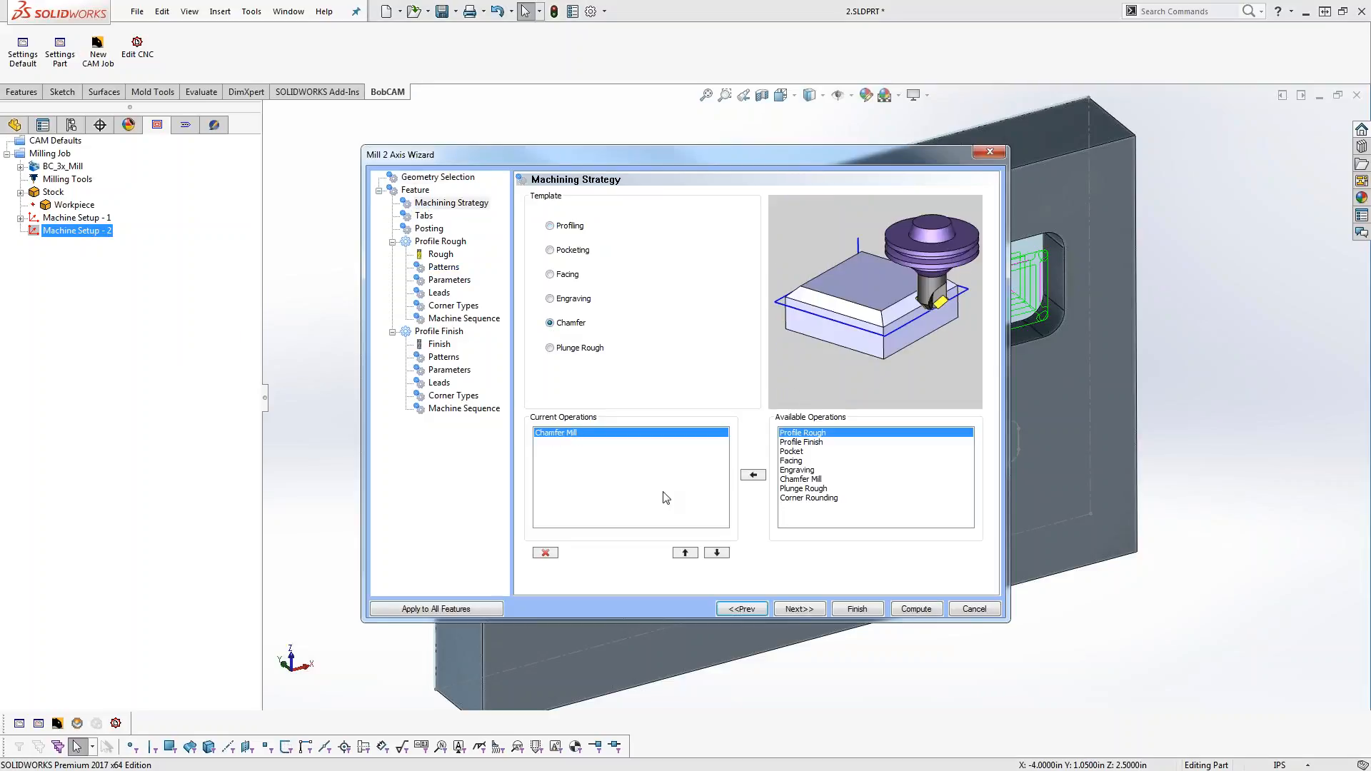
click(789, 609)
click(454, 256)
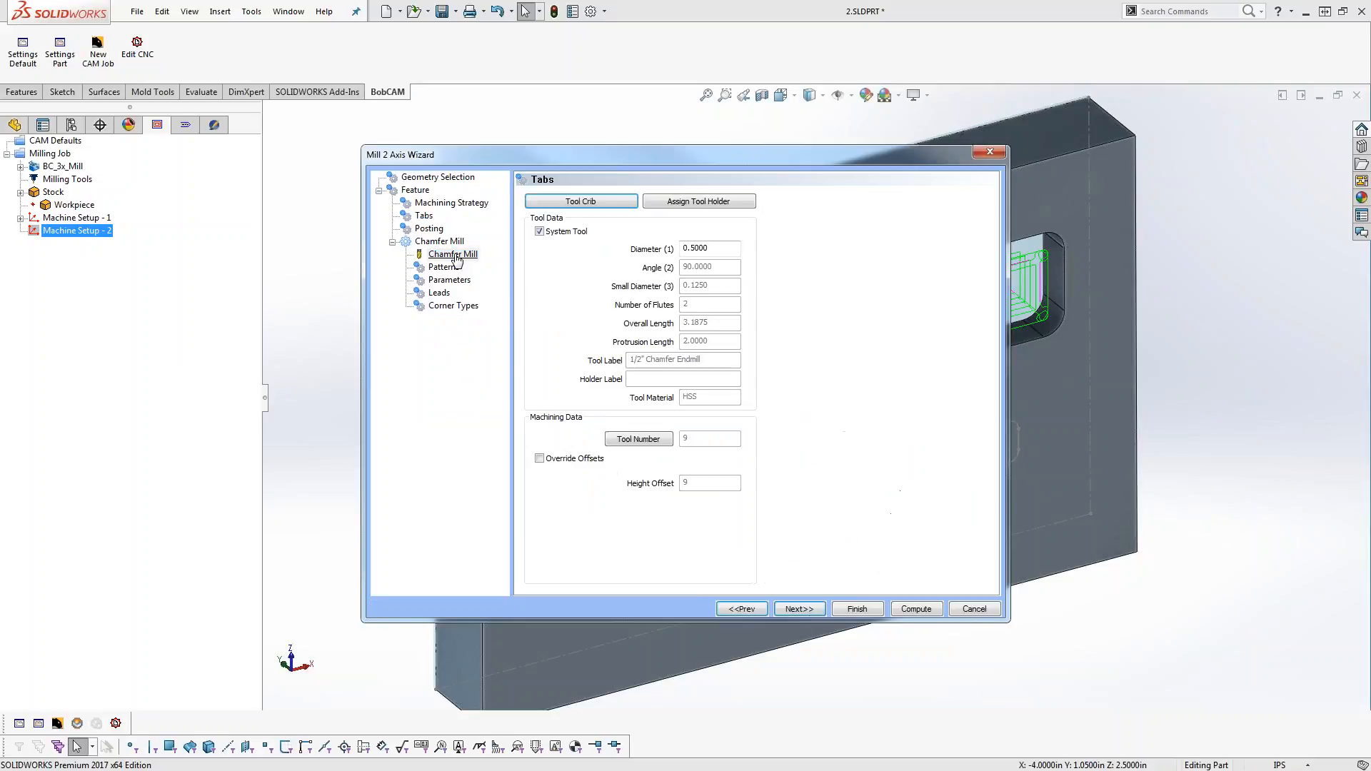
click(441, 271)
click(415, 190)
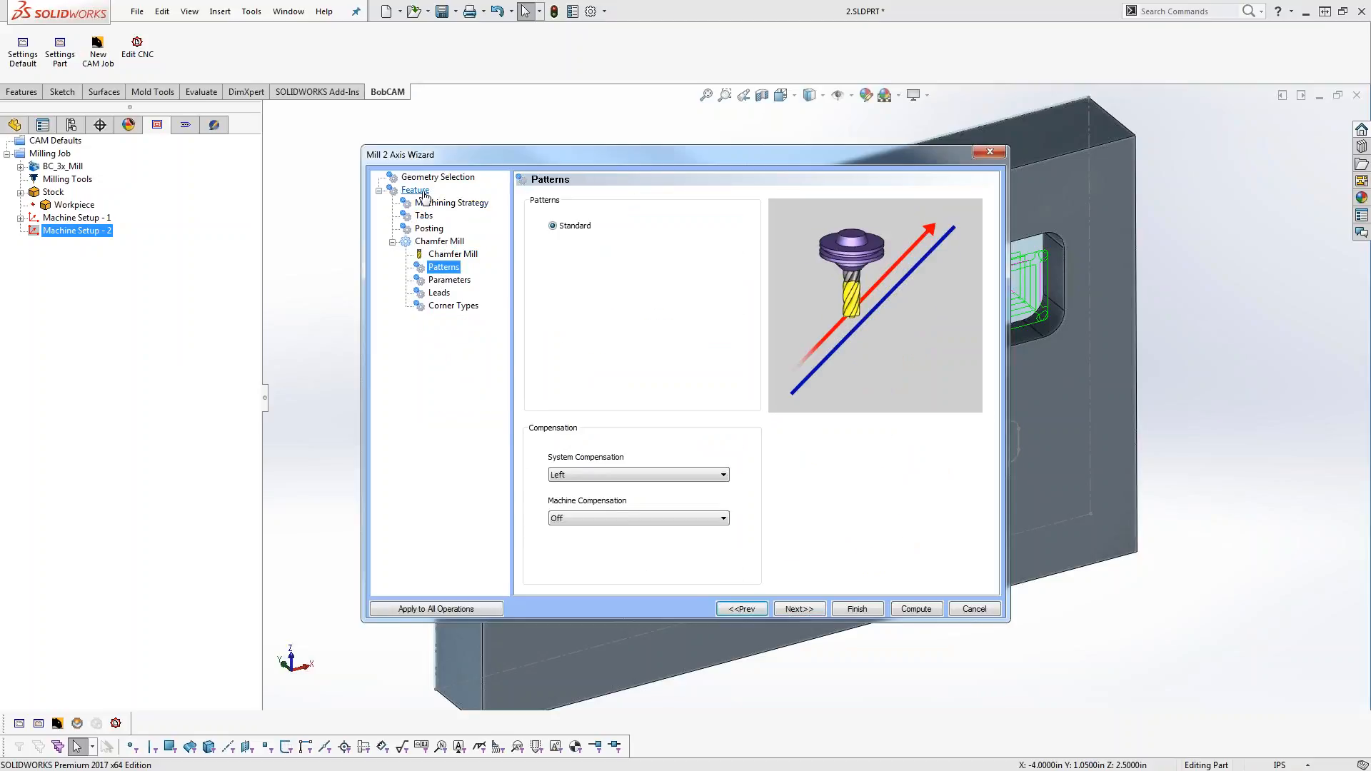
click(438, 177)
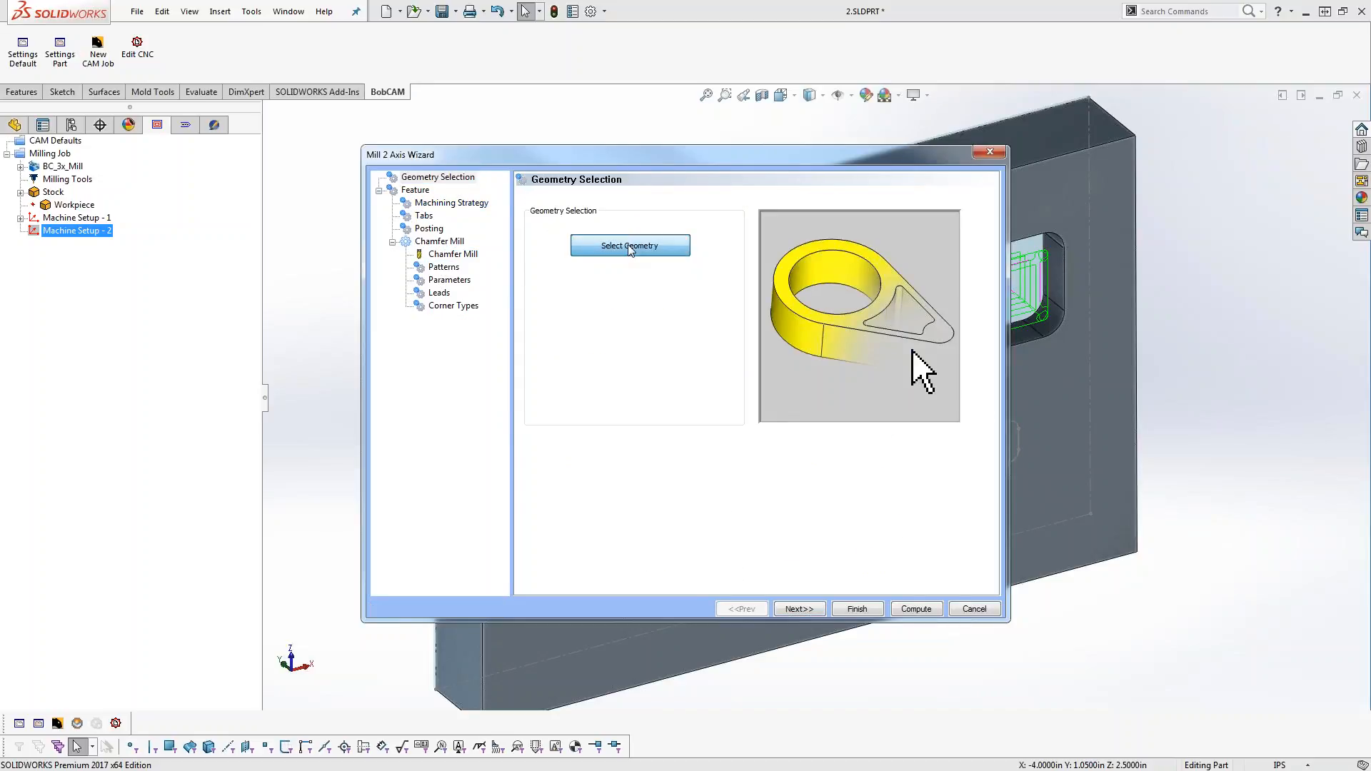
Select the part's long narrow top face as the geometry of the chamfer feature
click(627, 243)
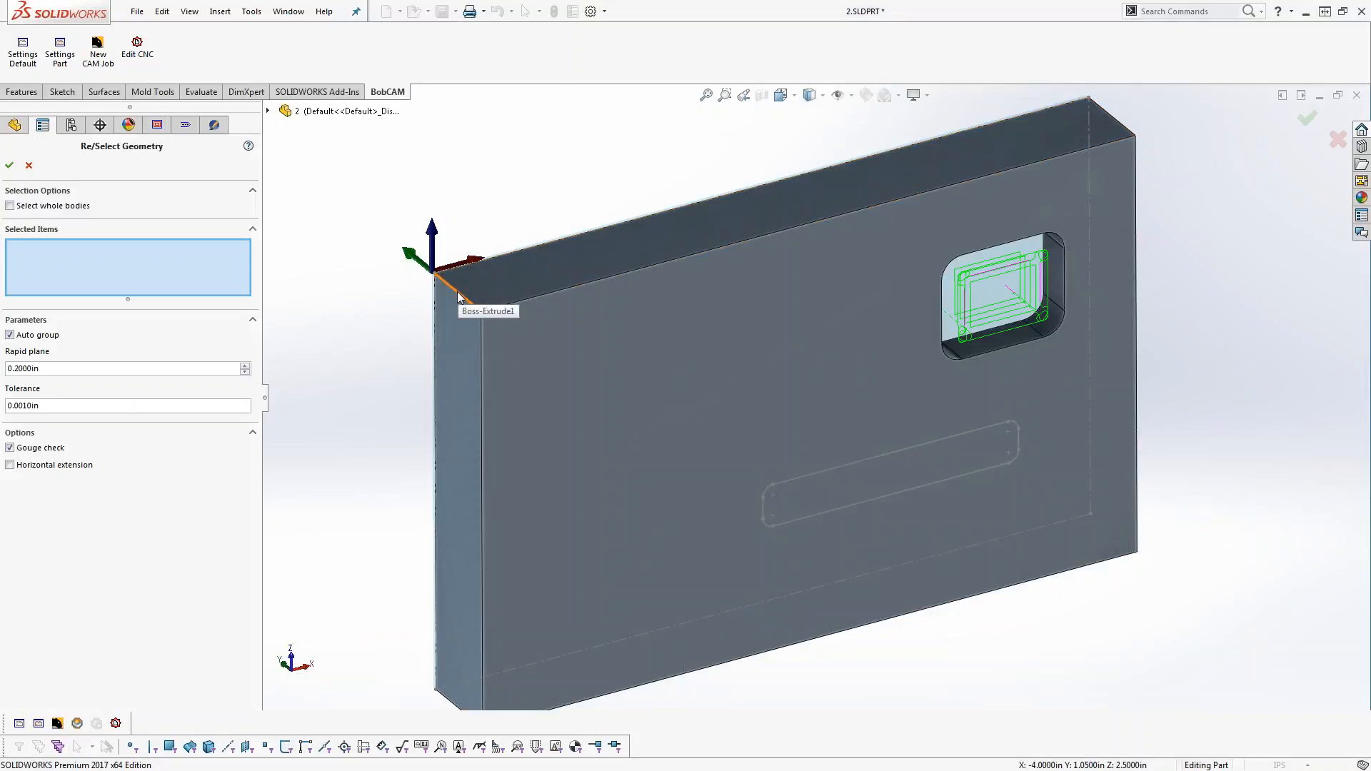
click(503, 269)
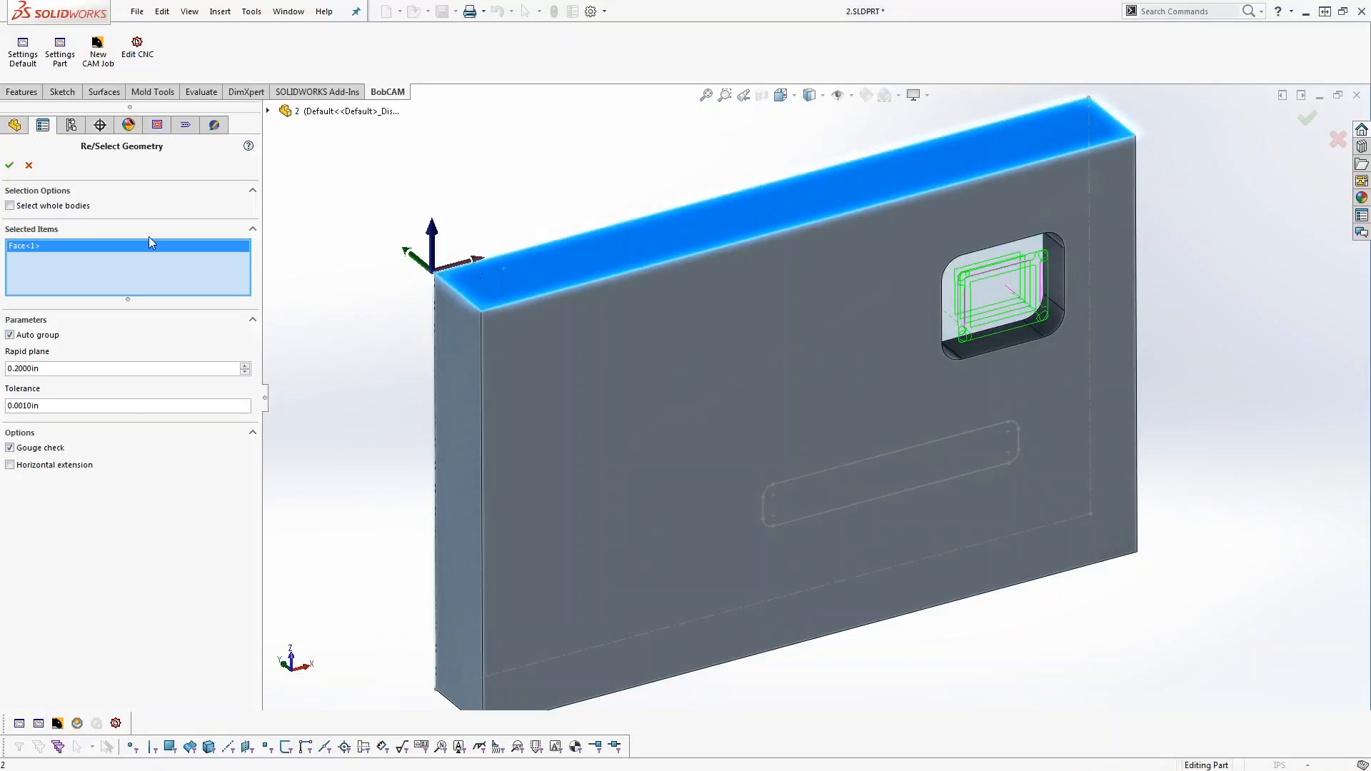
click(9, 165)
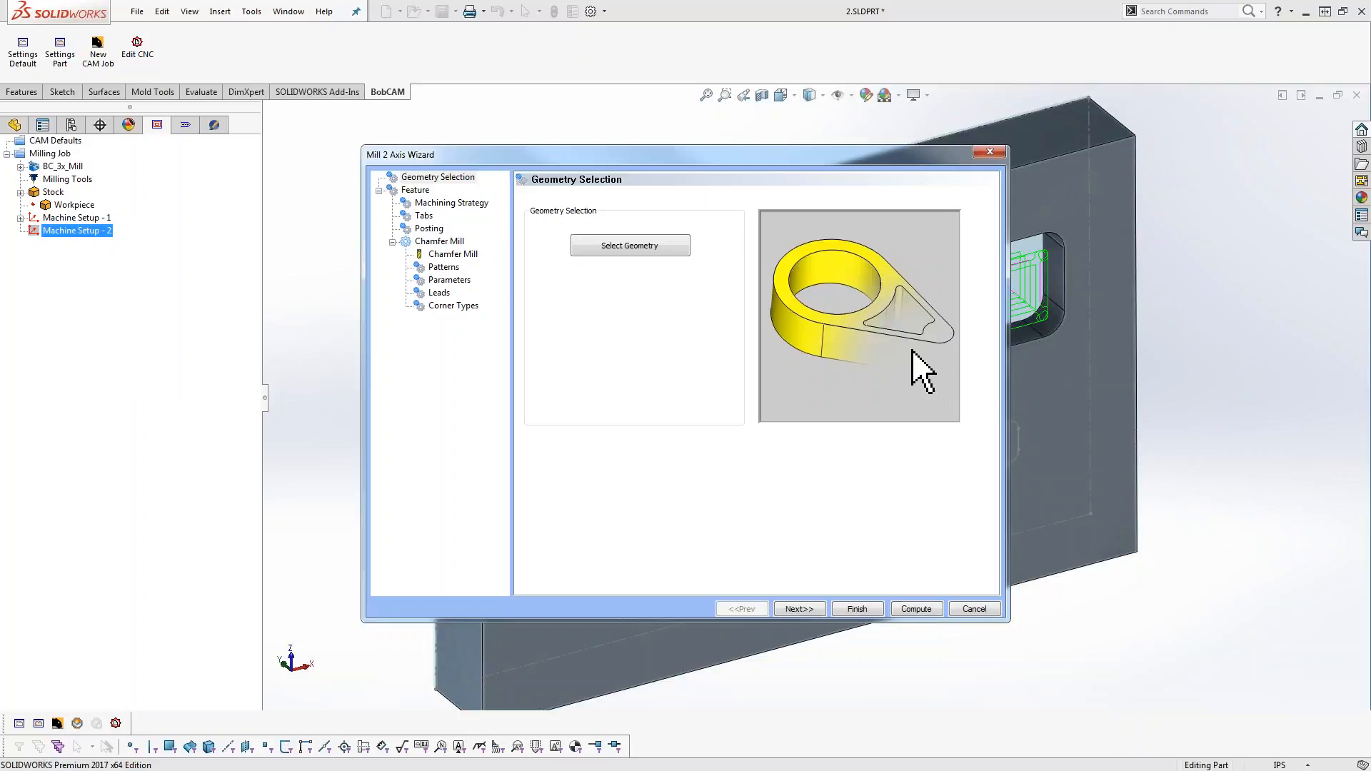
Set the Chamfer Mill lead-in to Parallel
click(444, 267)
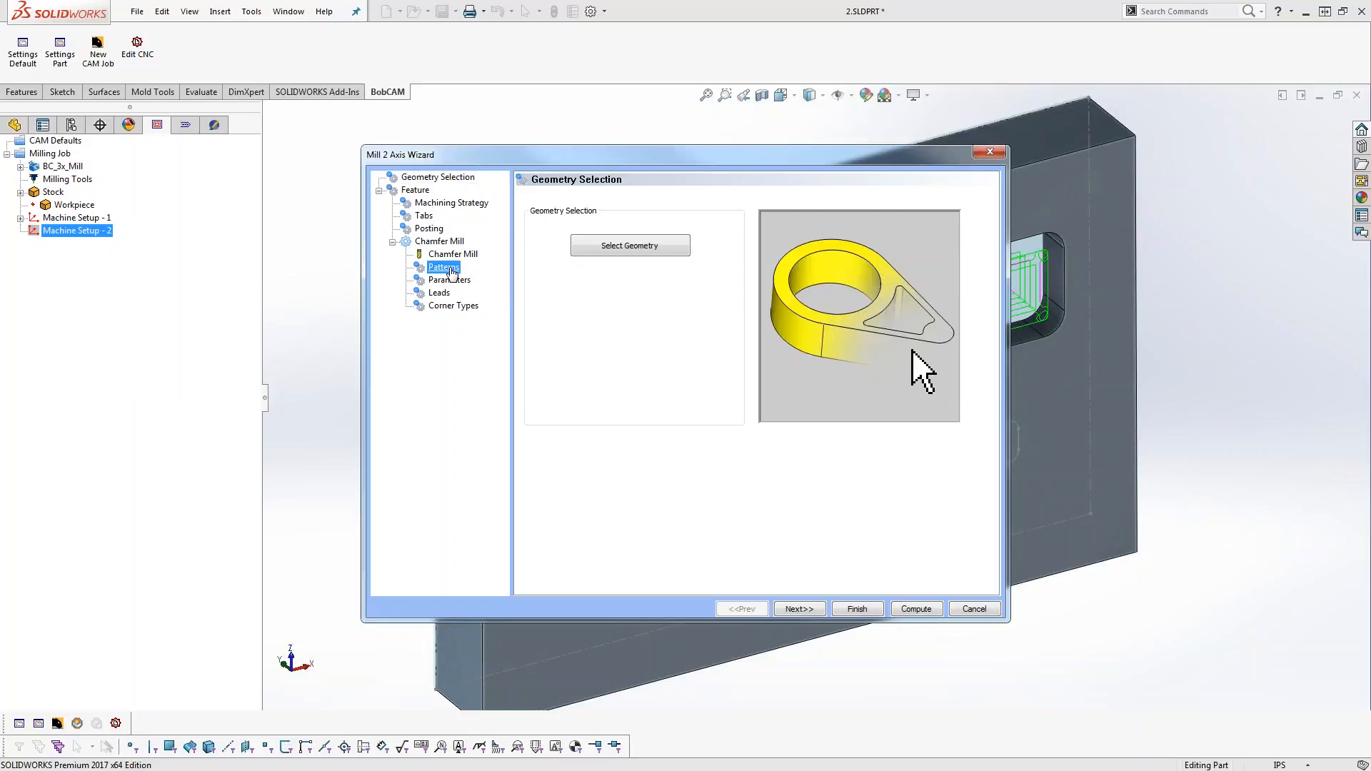
click(439, 292)
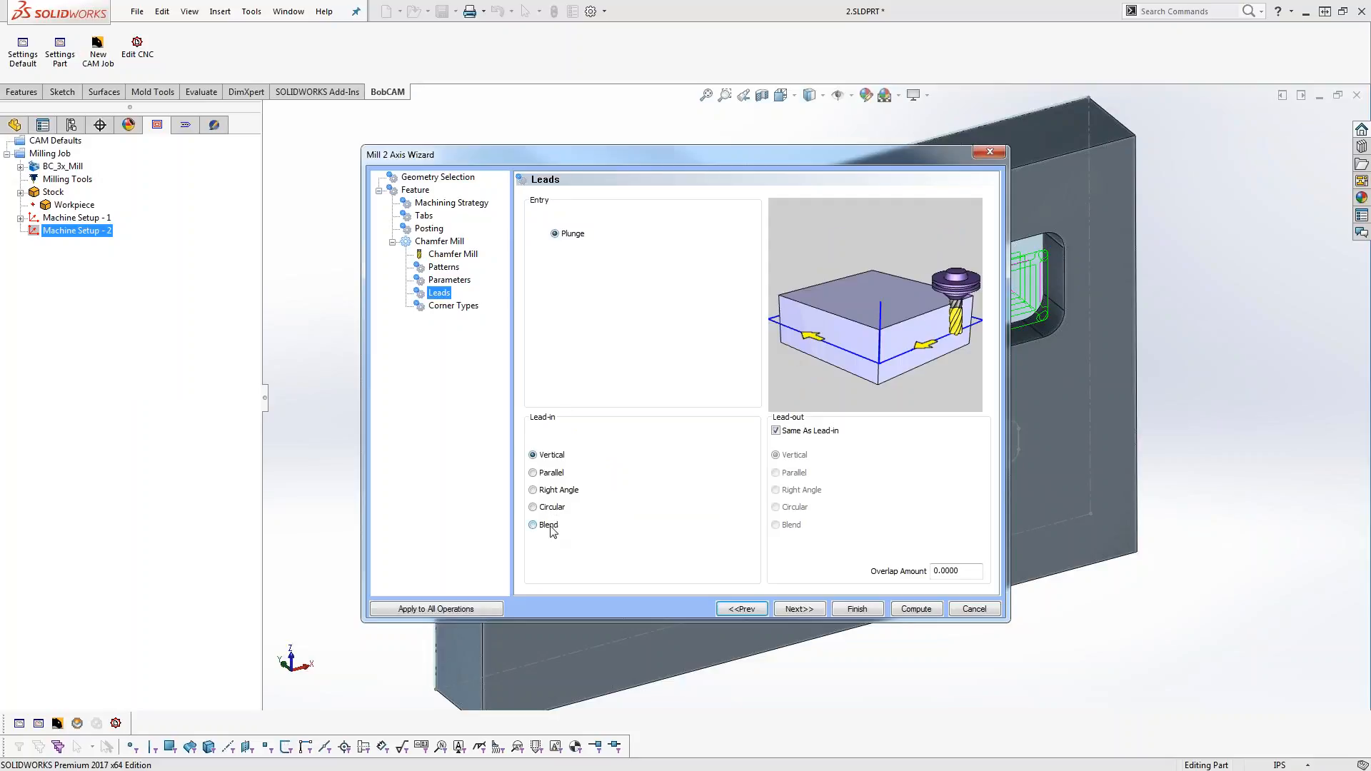
click(533, 473)
Set the chamfer depth to .015 in the Chamfer Mill parameters and compute the feature
click(461, 285)
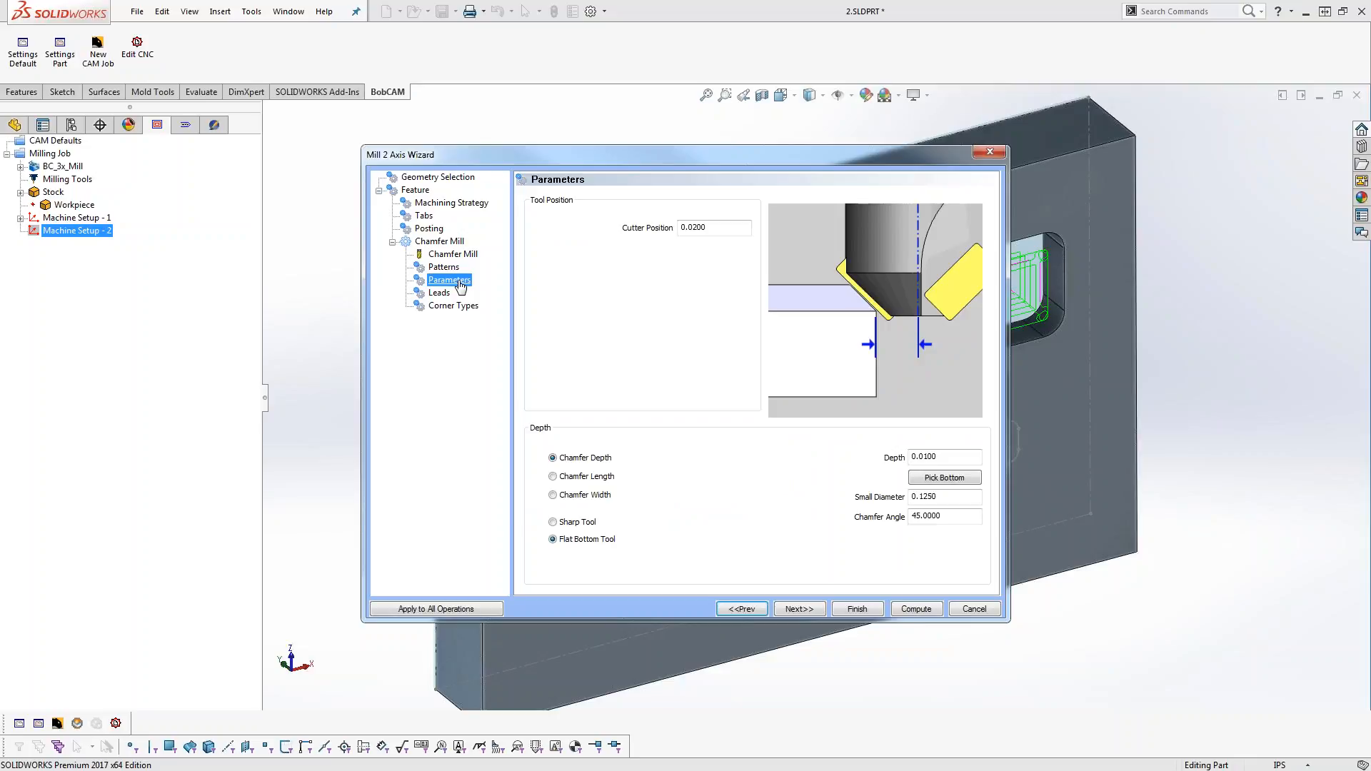
click(413, 190)
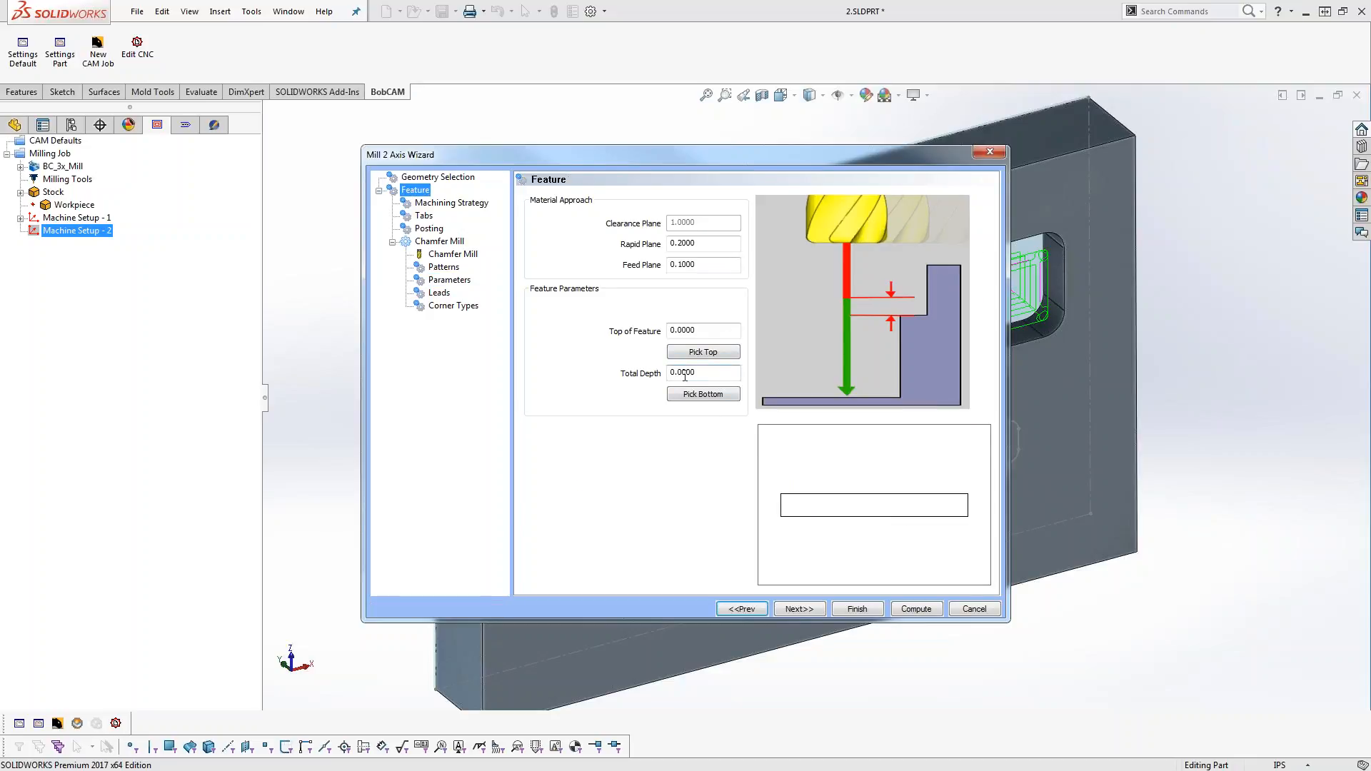
click(449, 280)
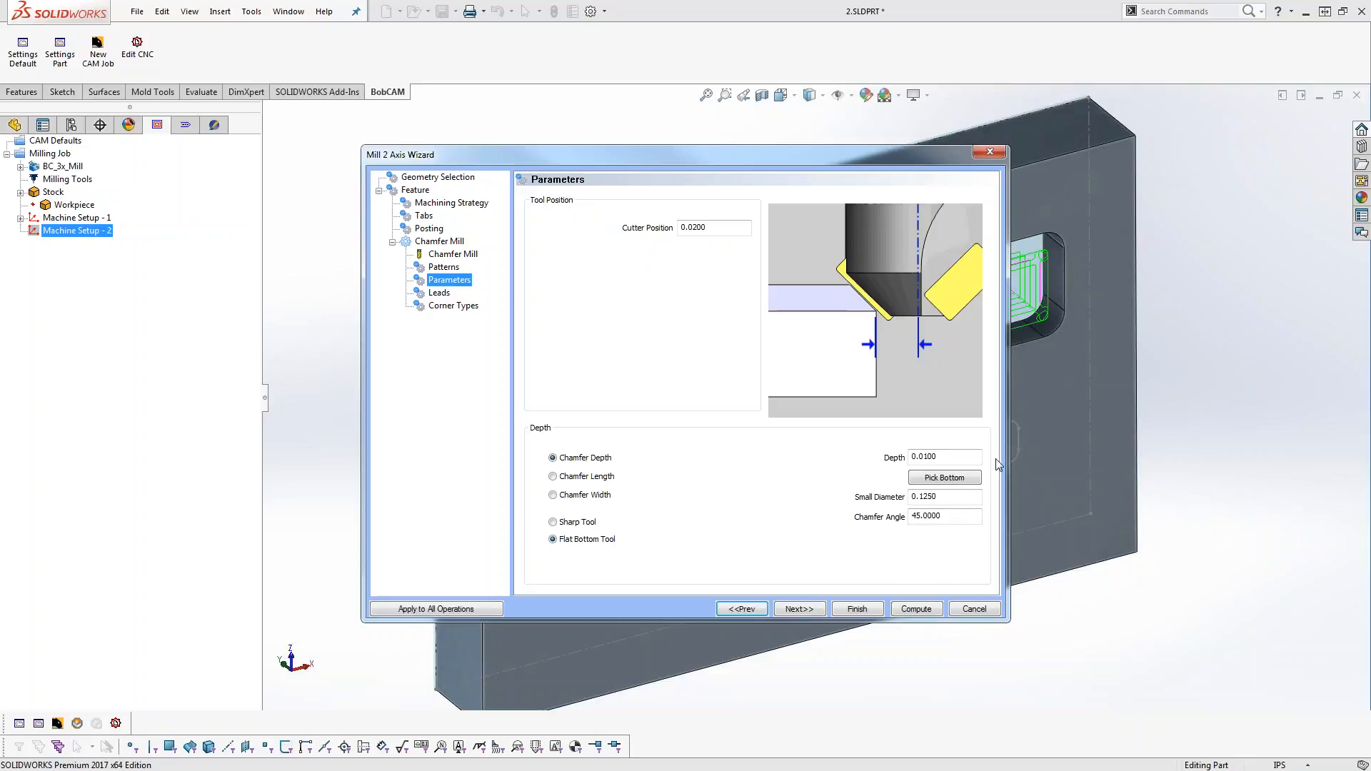
click(939, 456)
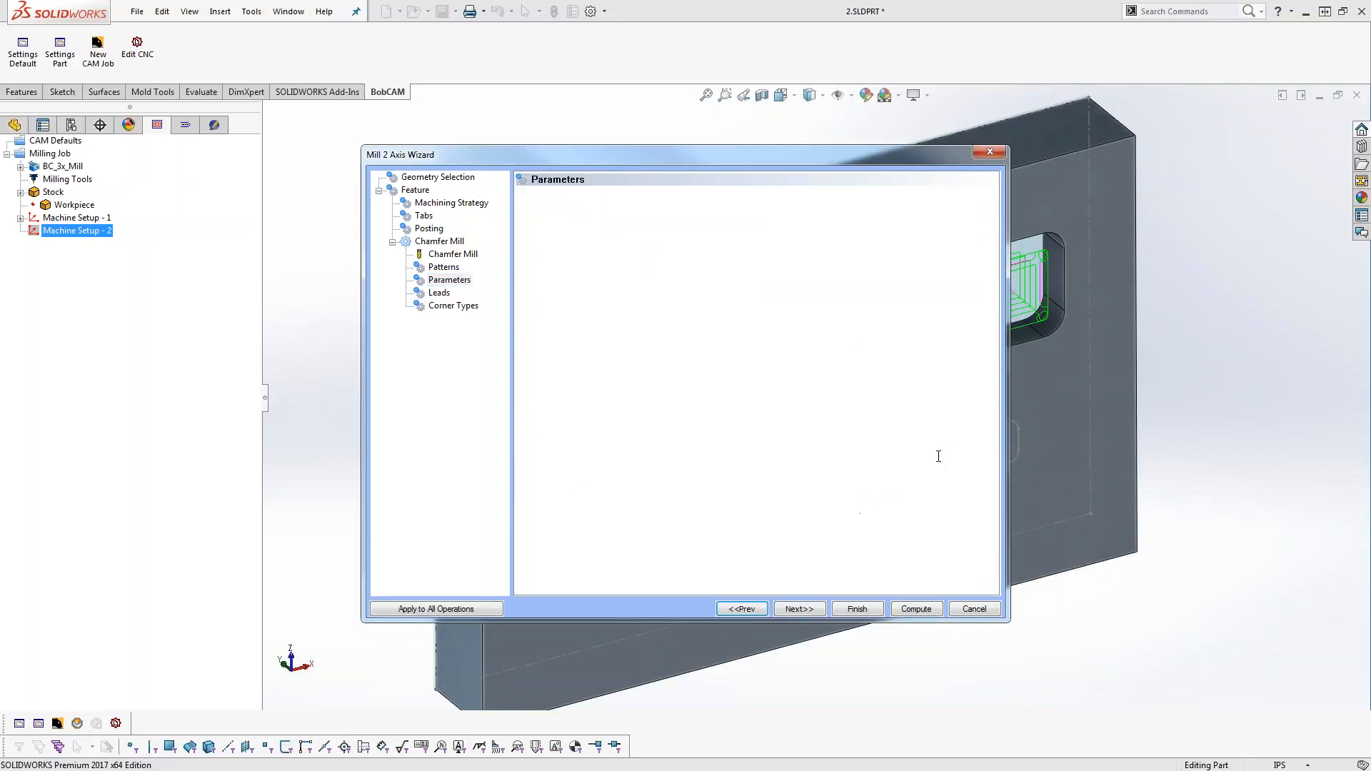
text(.015)
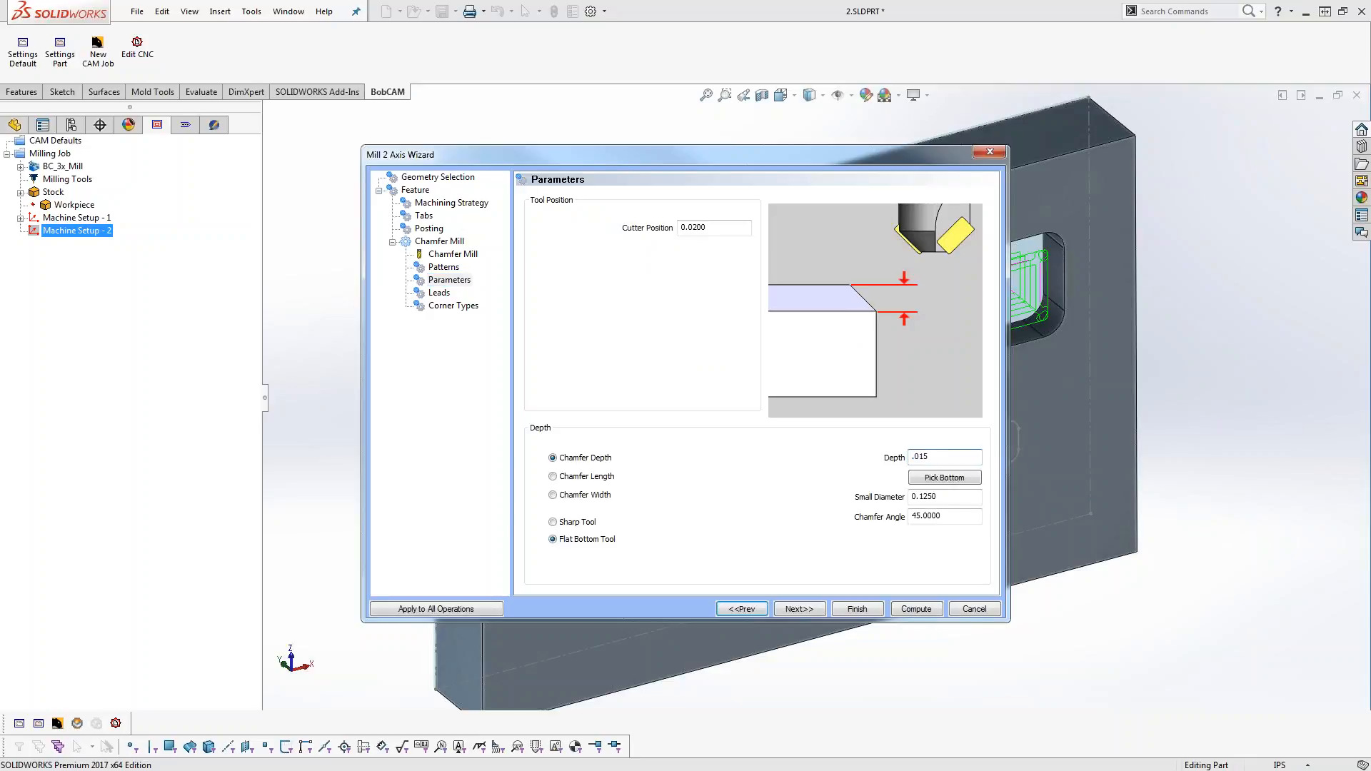
click(915, 611)
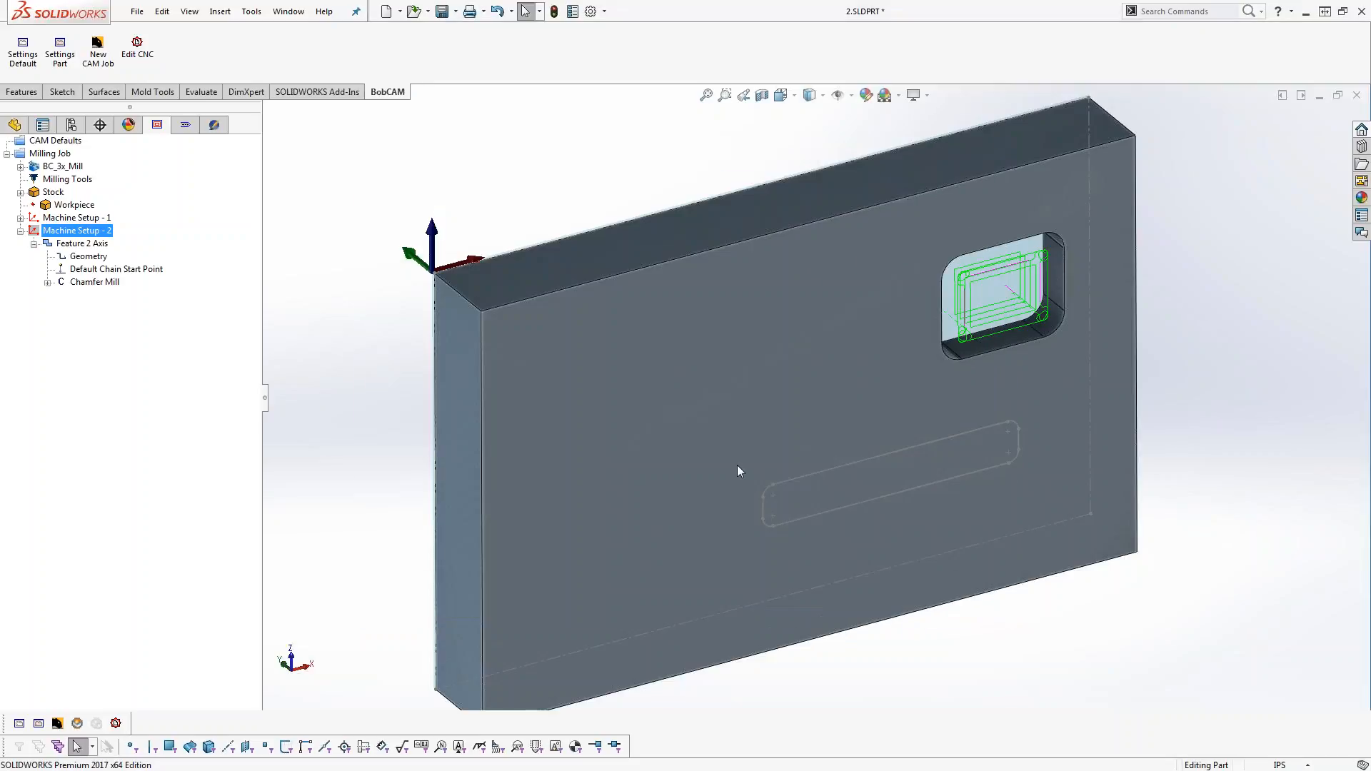
Switch the model display to Hidden Lines Removed and inspect the chamfer feature's geometry on the part
click(94, 257)
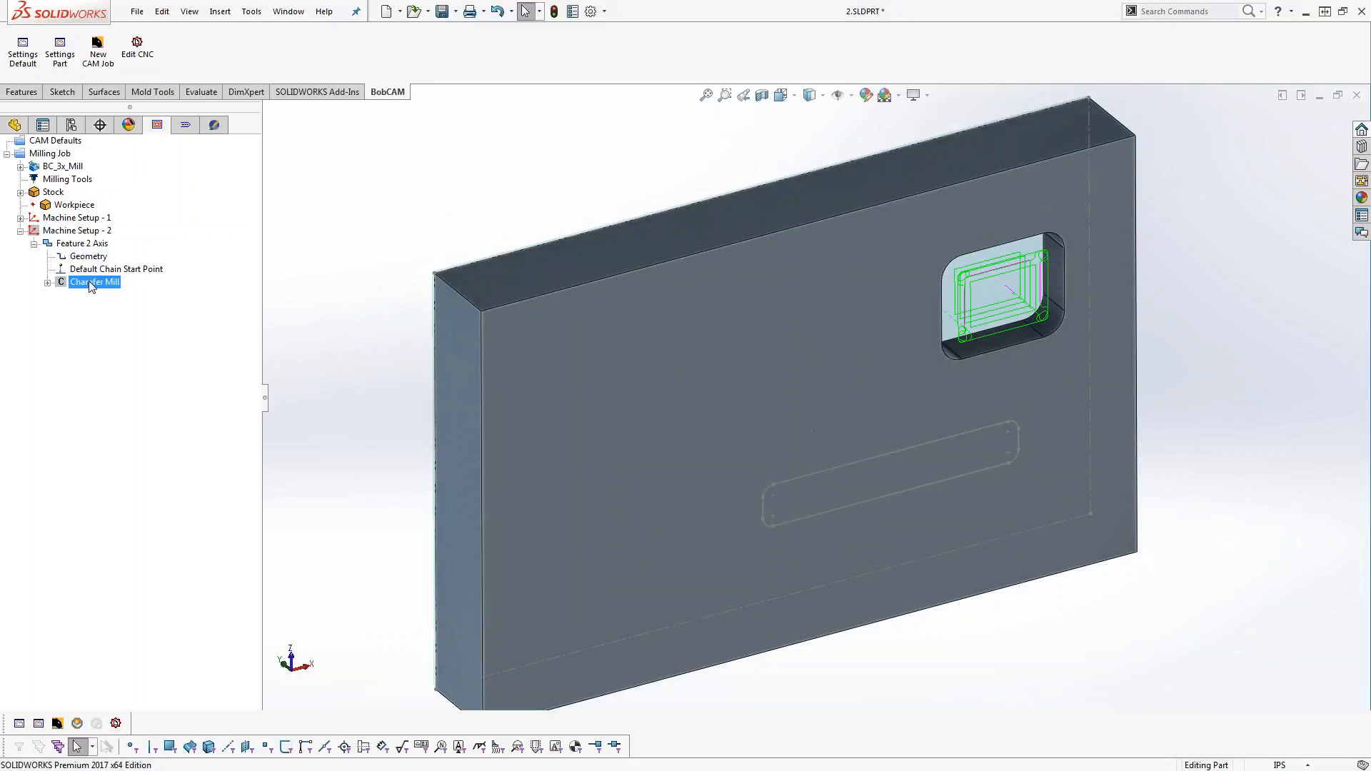
right_click(92, 284)
click(134, 307)
click(810, 95)
click(814, 158)
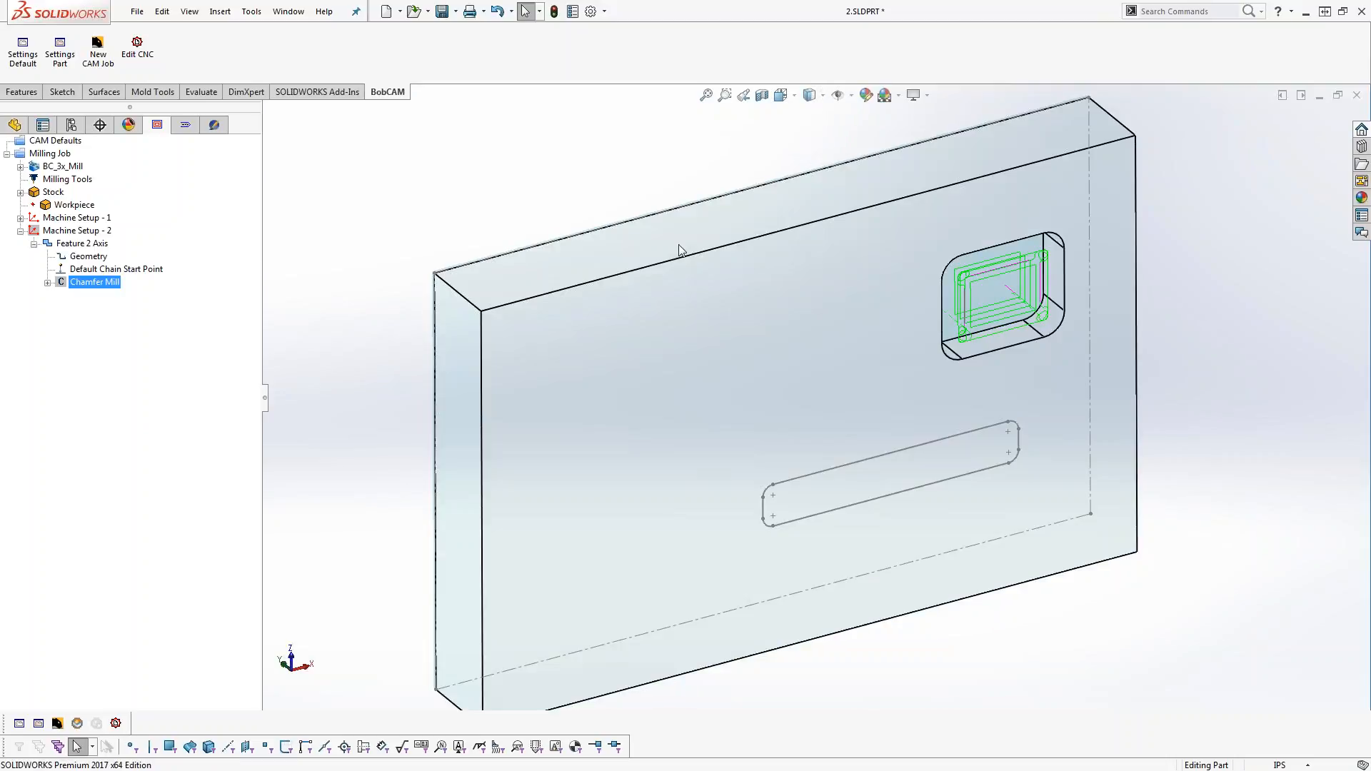
scroll(825, 732, up, 2)
scroll(829, 479, down, 1)
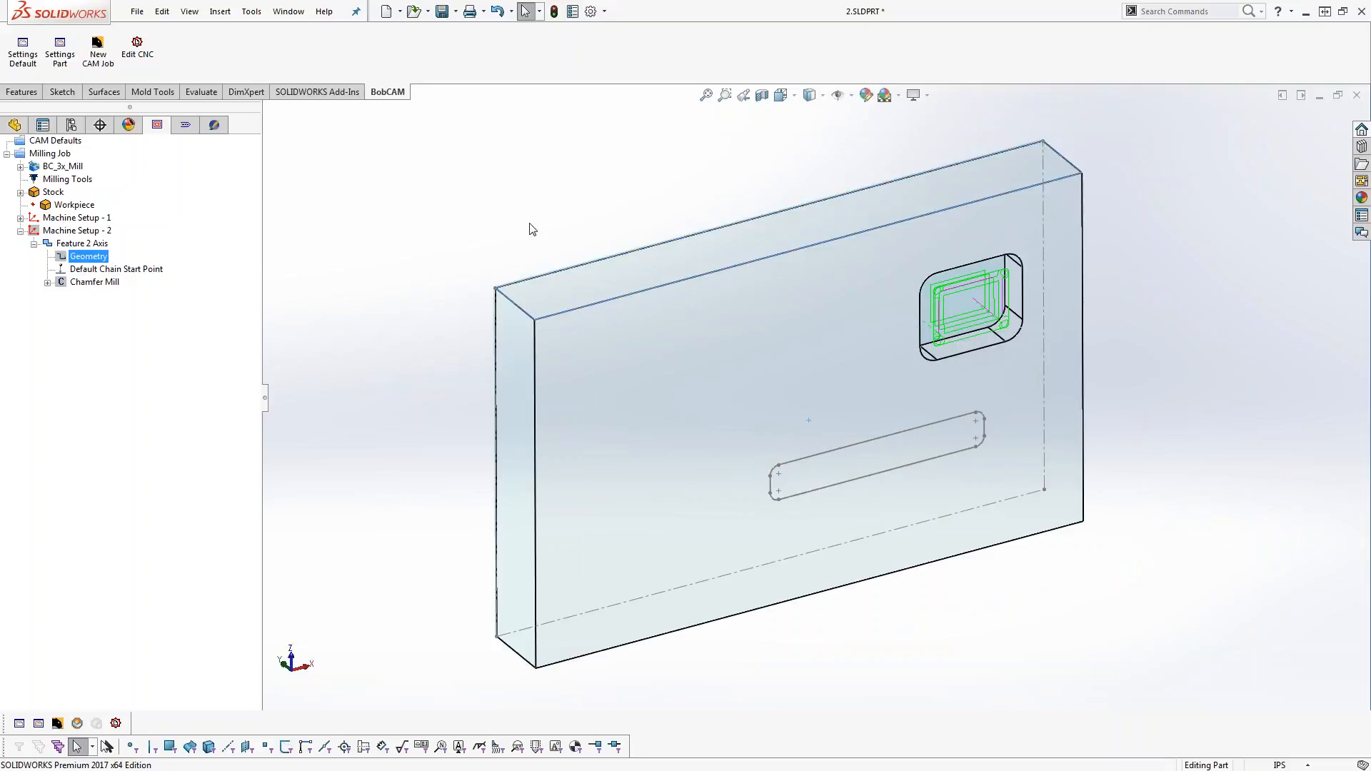
Remove the chamfer feature's geometry and reselect it as the edge loop around the long narrow top face
click(93, 270)
right_click(91, 271)
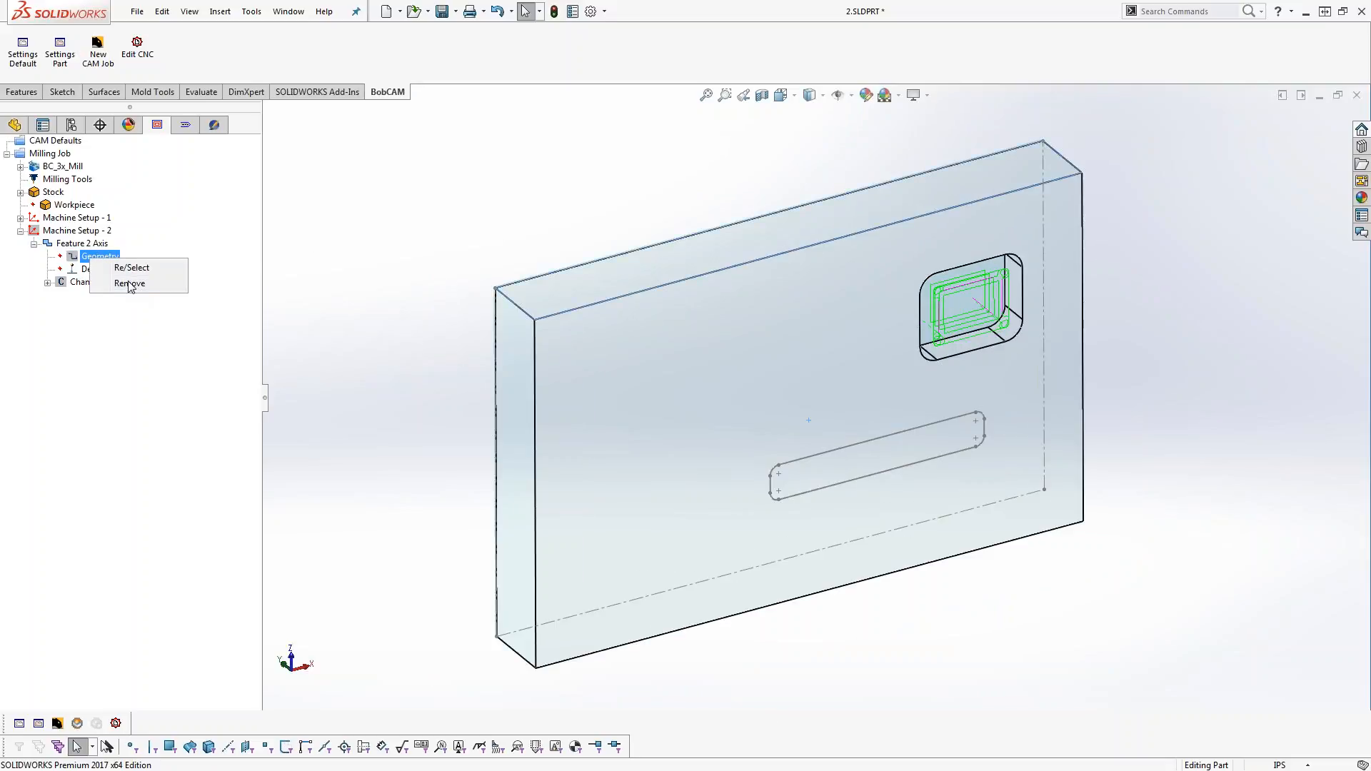
click(154, 288)
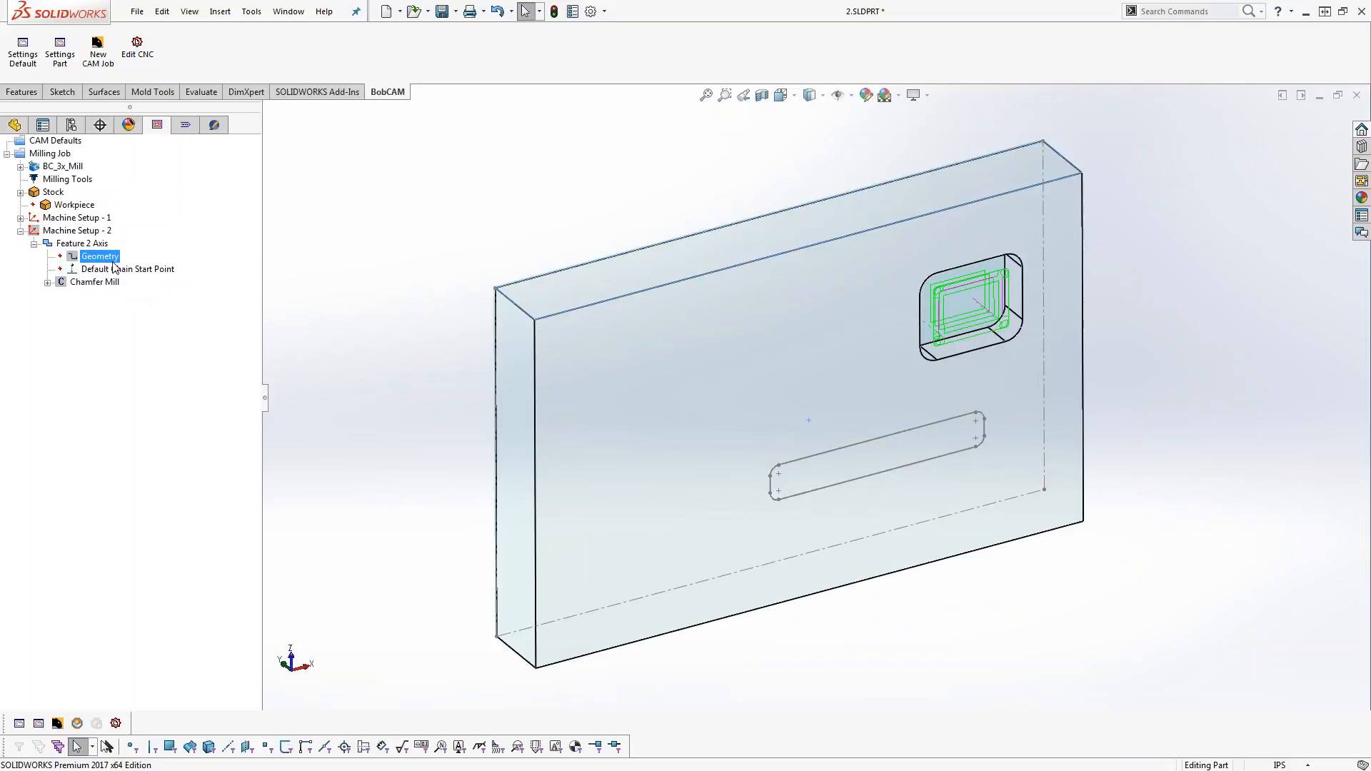
right_click(515, 305)
click(611, 456)
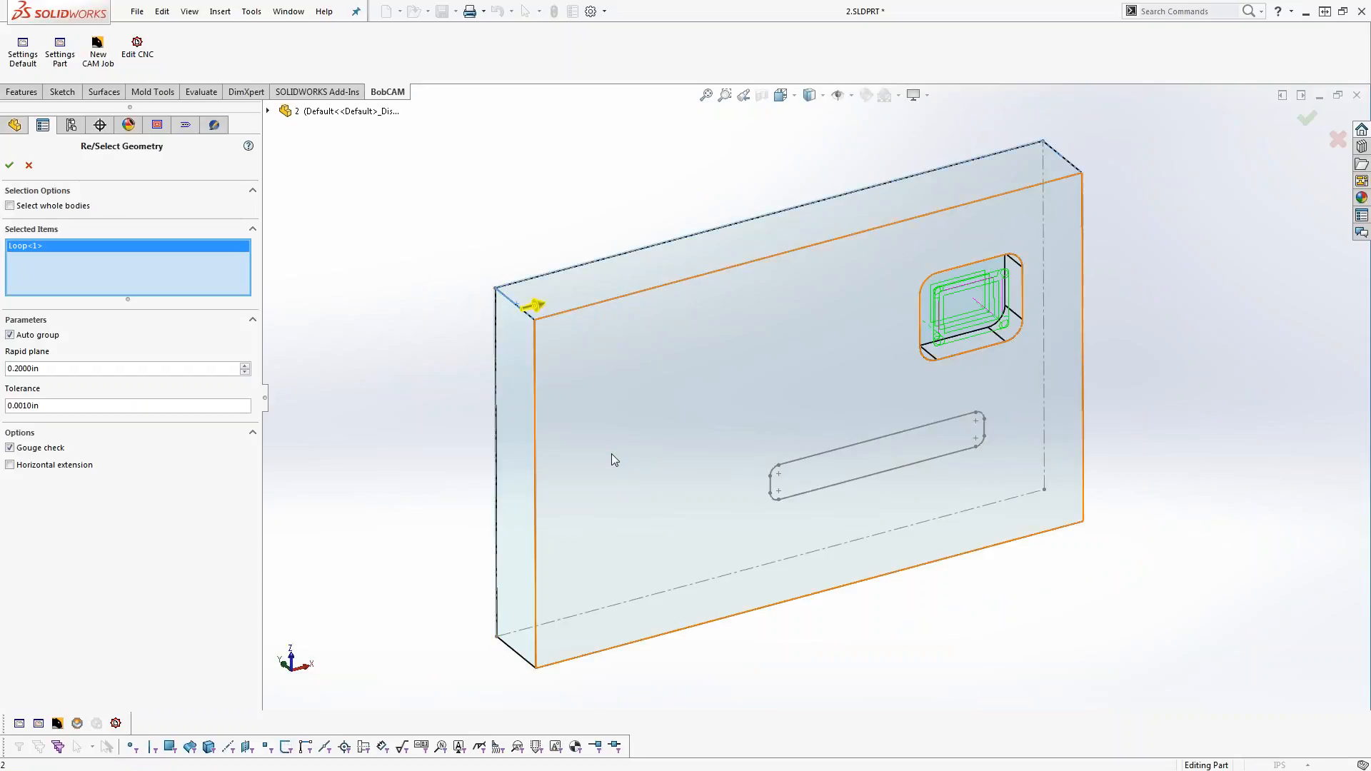
click(521, 313)
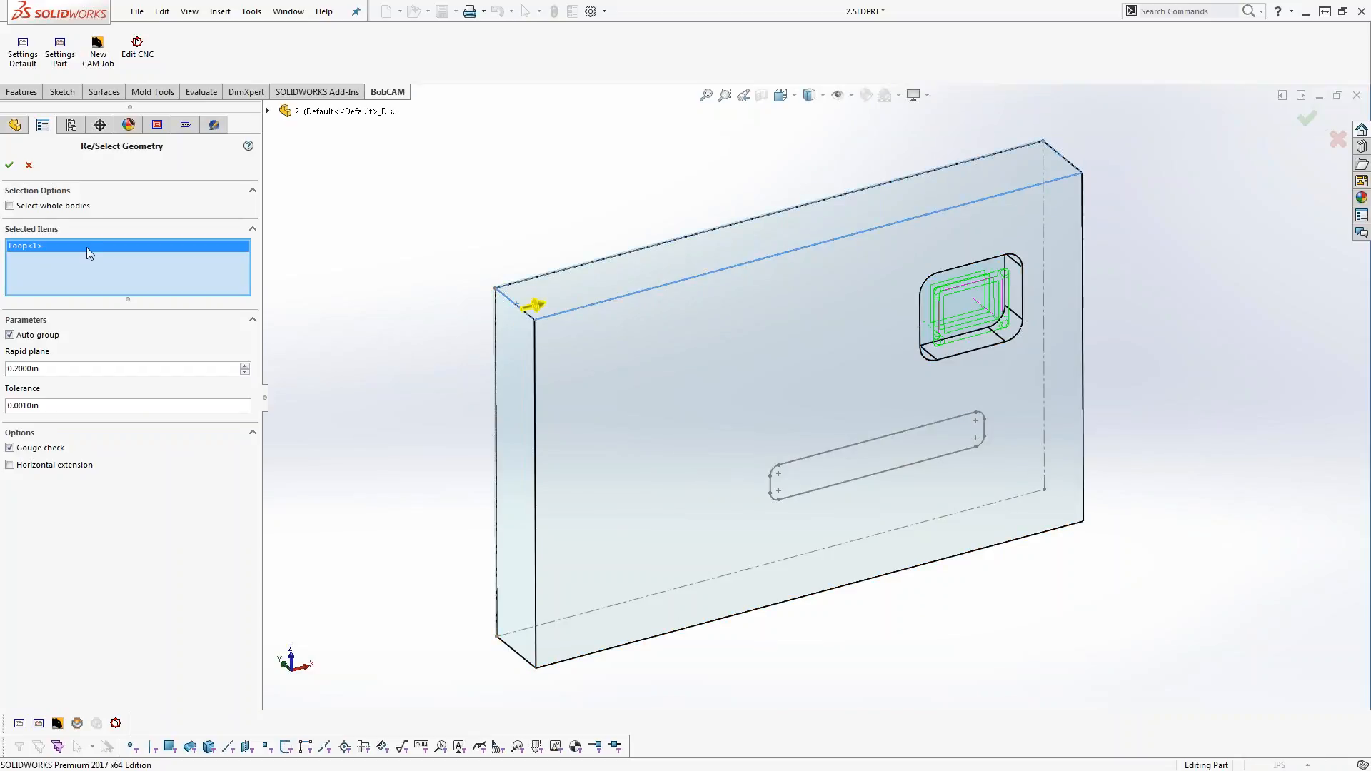
click(10, 167)
Accept the reselected edge loop as the chamfer feature's geometry
right_click(189, 282)
key(Escape)
middle_drag(445, 268, 761, 432)
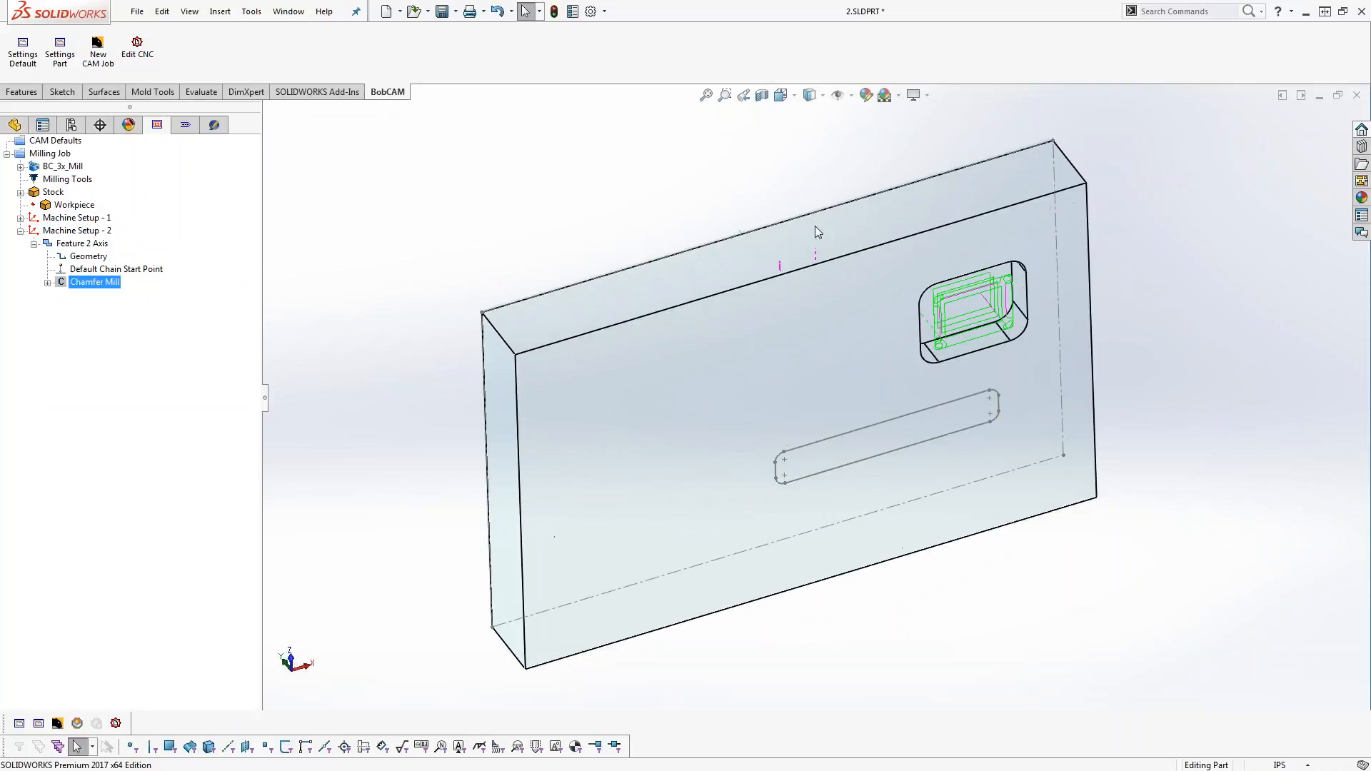
Switch the model display to Wireframe and inspect the chamfer toolpath along the long narrow top face
click(822, 96)
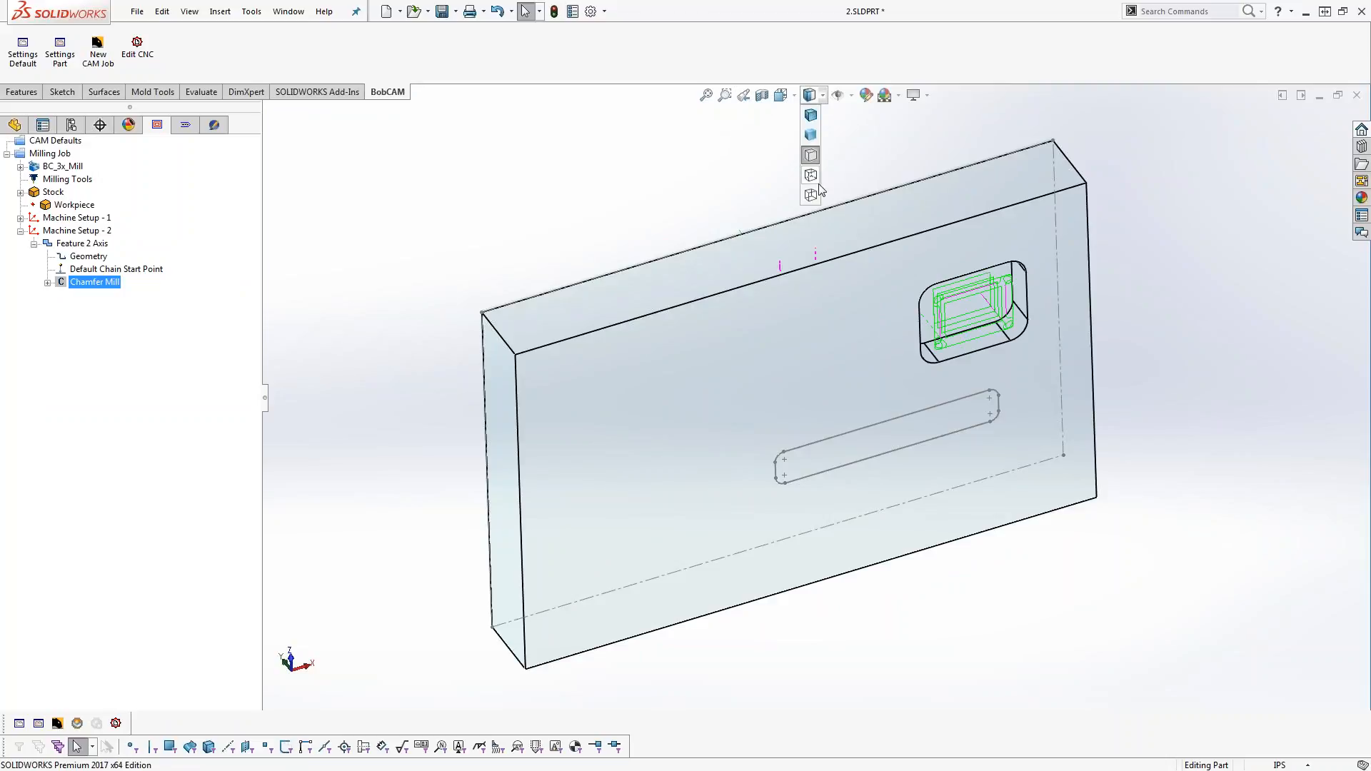
click(811, 155)
middle_drag(870, 447, 832, 410)
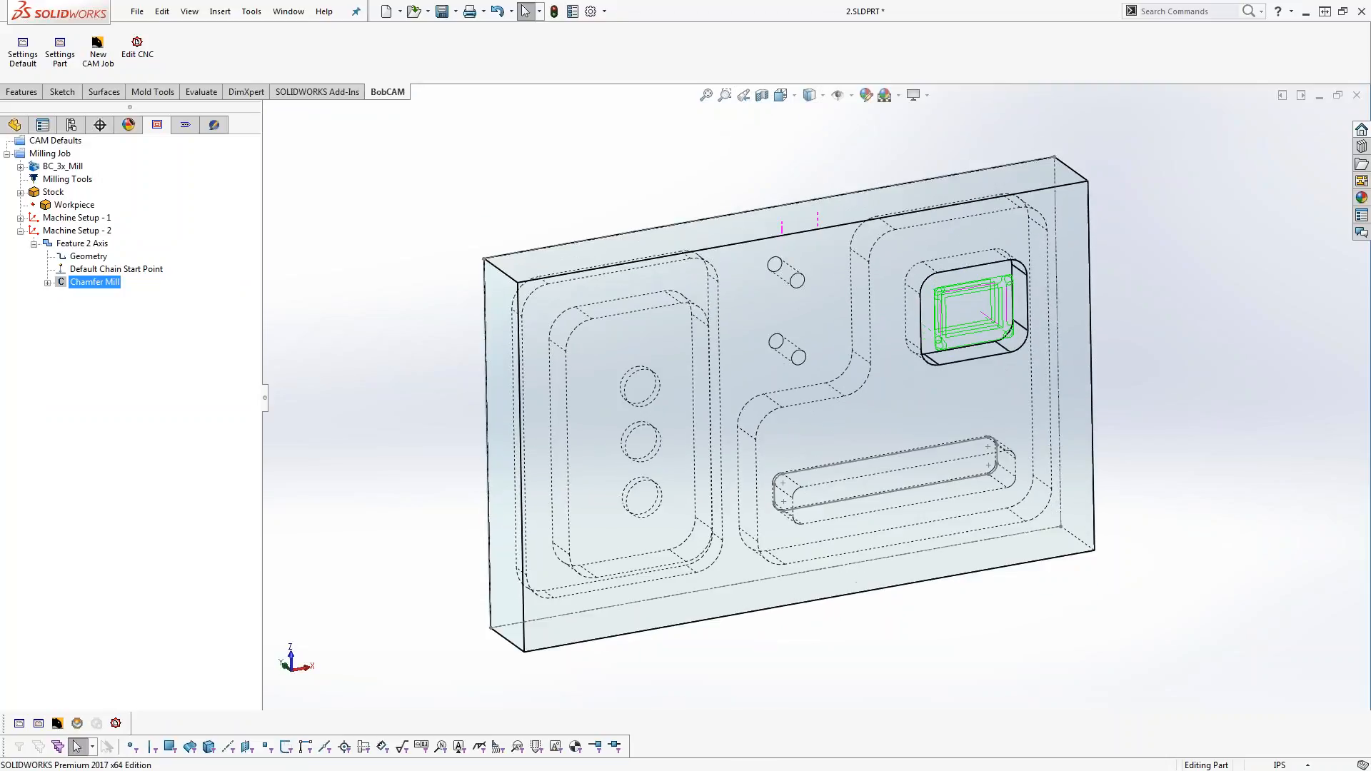
click(823, 95)
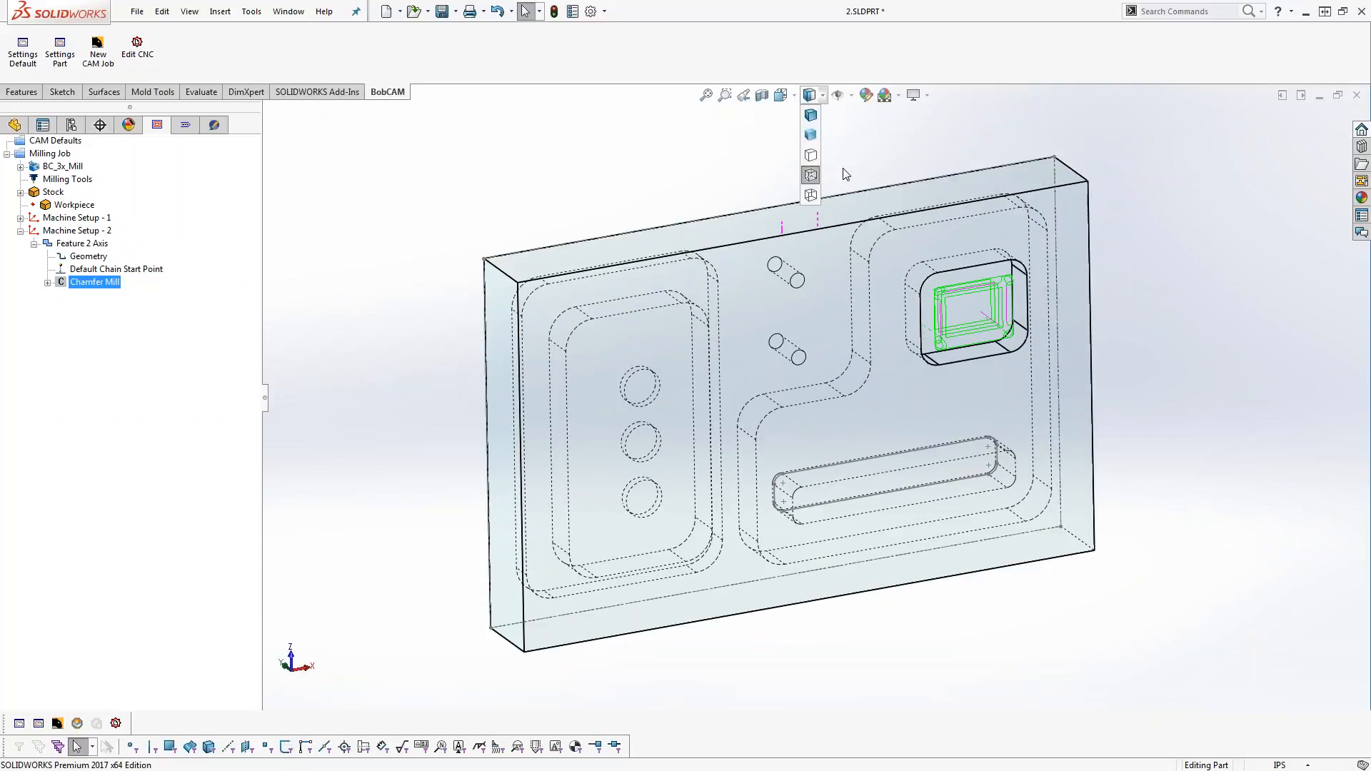
click(814, 197)
middle_drag(858, 397, 854, 328)
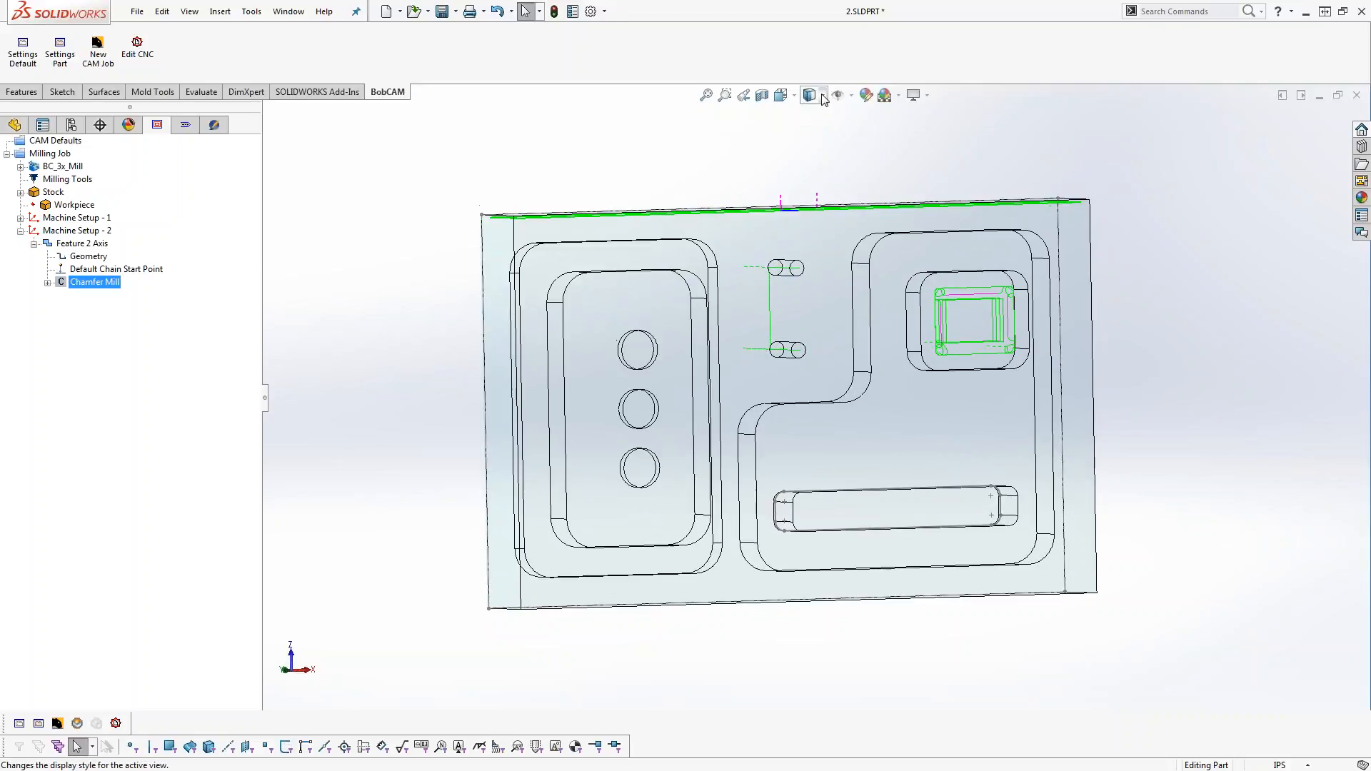
click(823, 98)
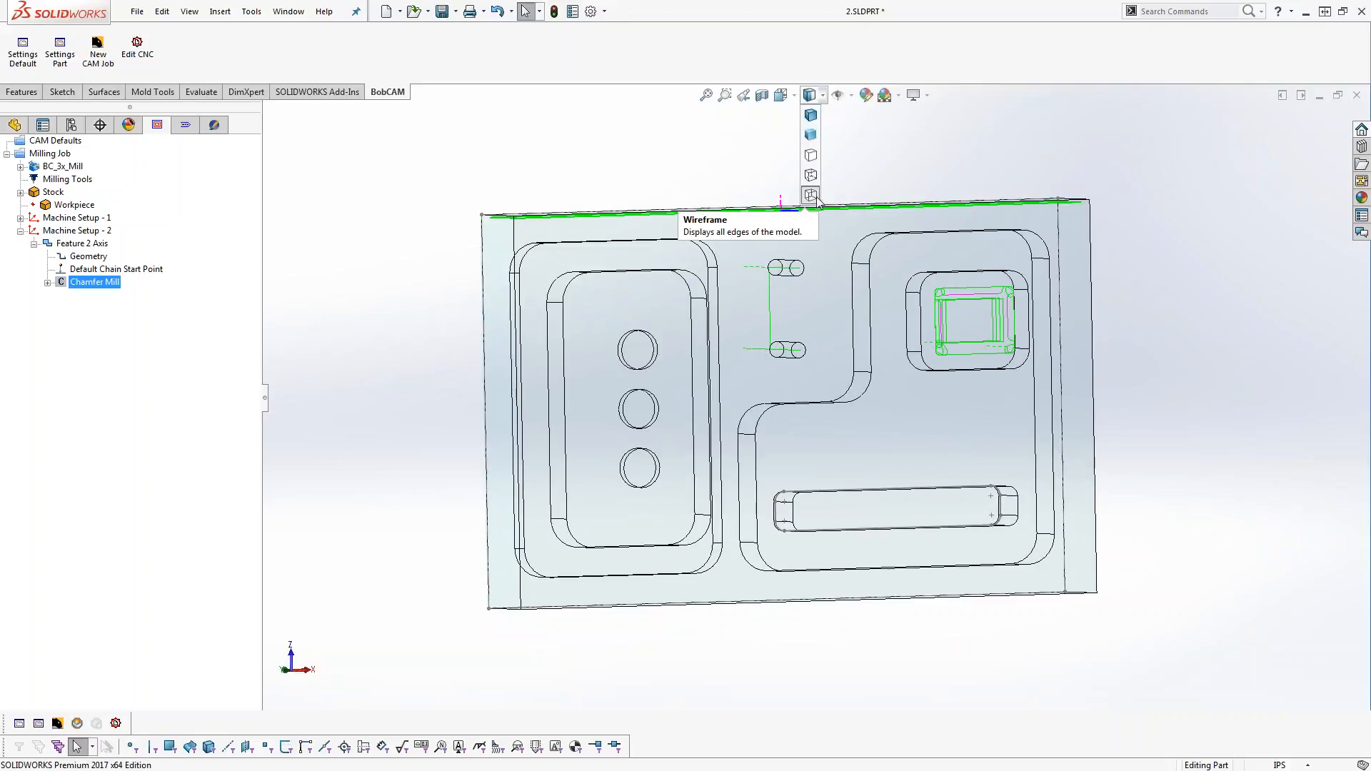
click(676, 189)
middle_drag(849, 339, 851, 409)
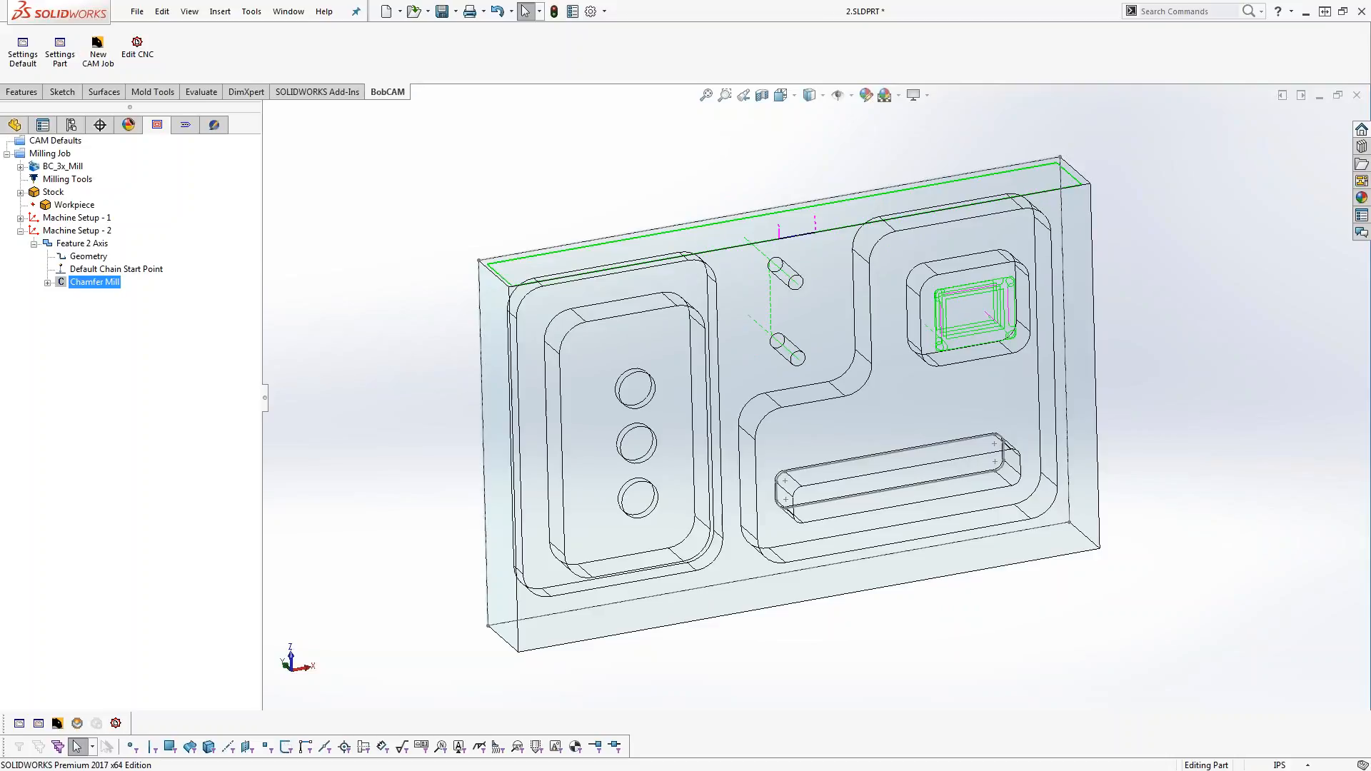
Reverse the direction of Feature 2 Axis's default chain start point and recompute the Chamfer Mill toolpath
click(141, 270)
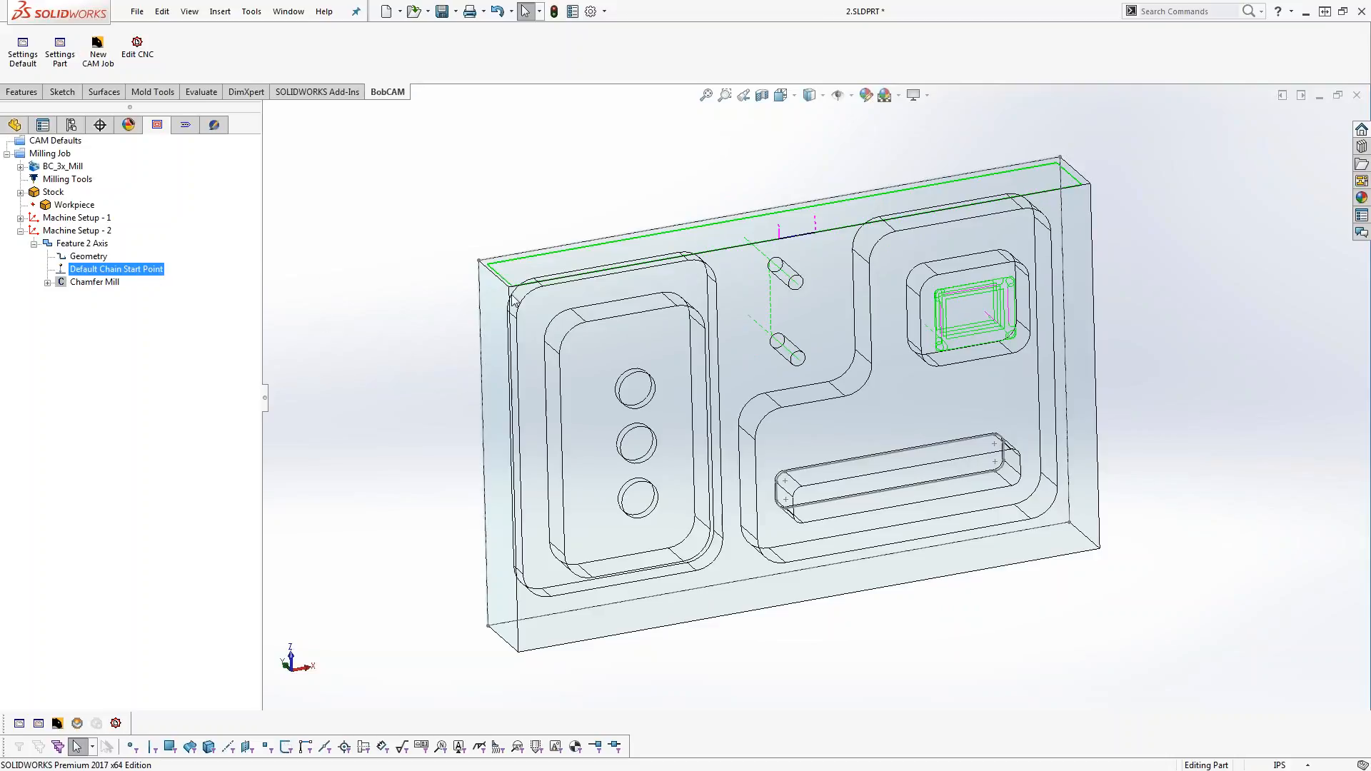
mouse_move(856, 412)
middle_down()
mouse_move(858, 473)
mouse_move(856, 452)
middle_up()
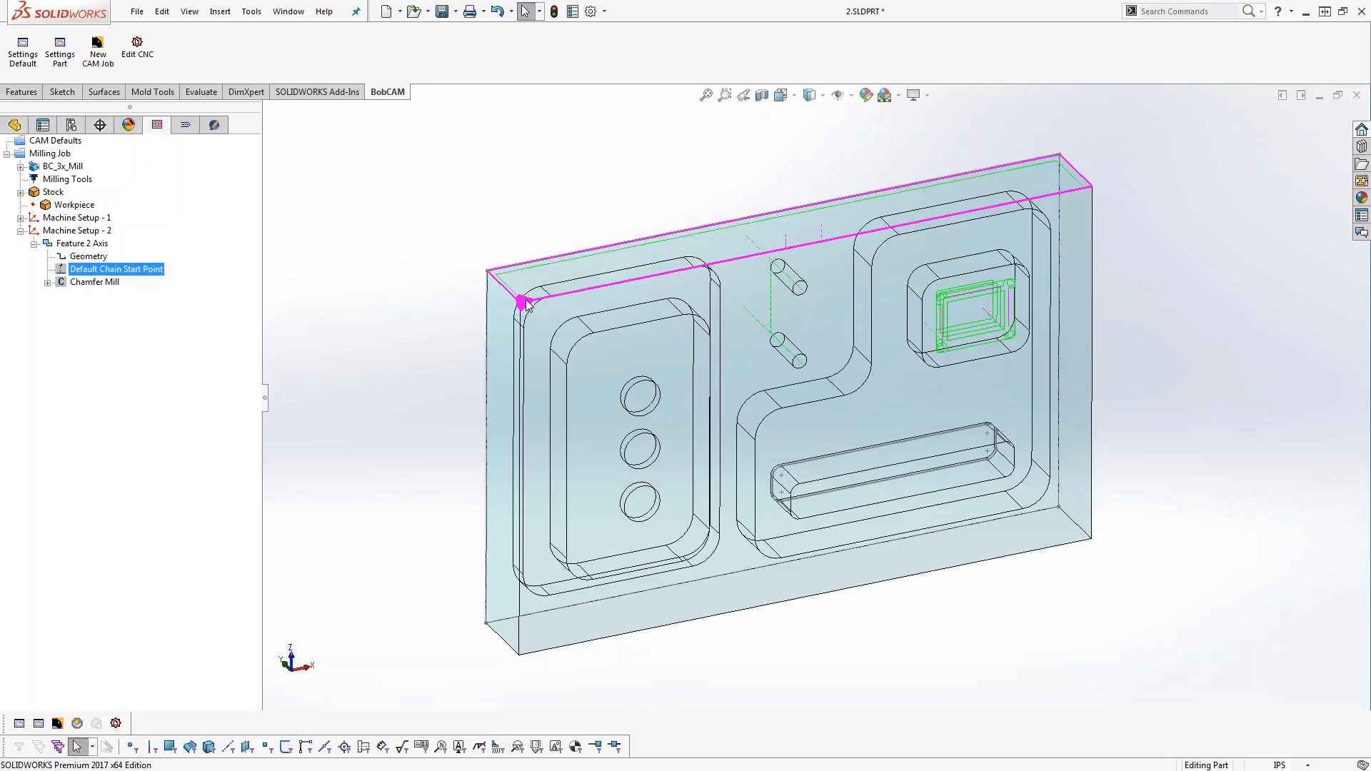
scroll(532, 317, up, 2)
scroll(546, 307, down, 4)
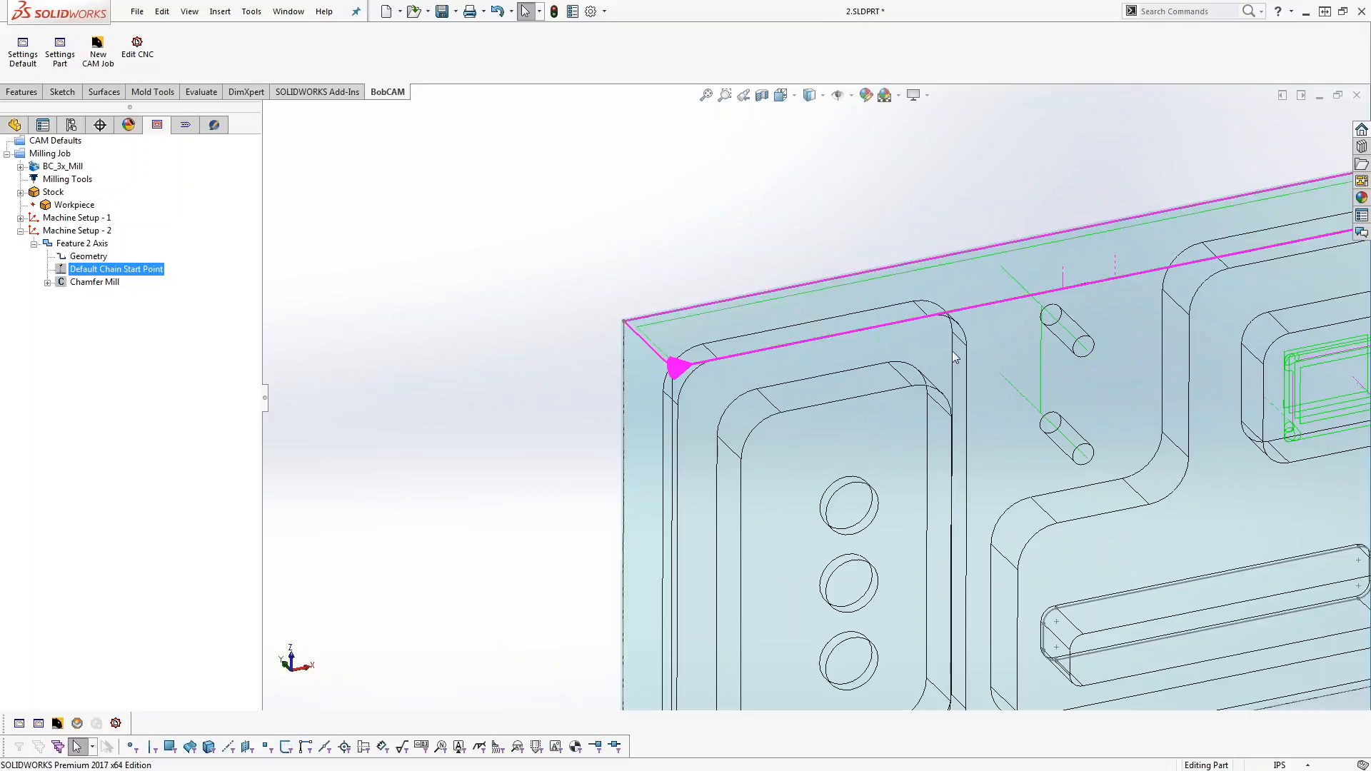
right_click(139, 270)
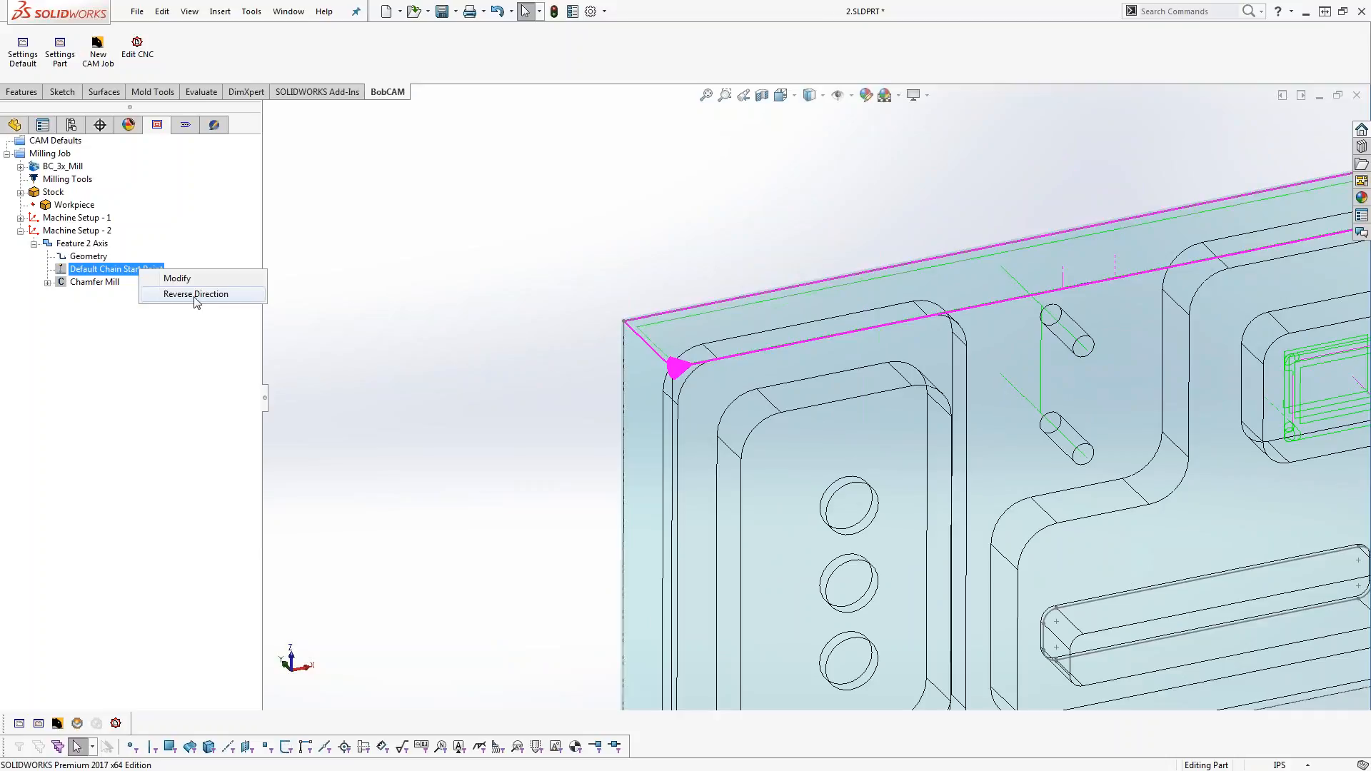
click(195, 294)
right_click(105, 284)
click(164, 293)
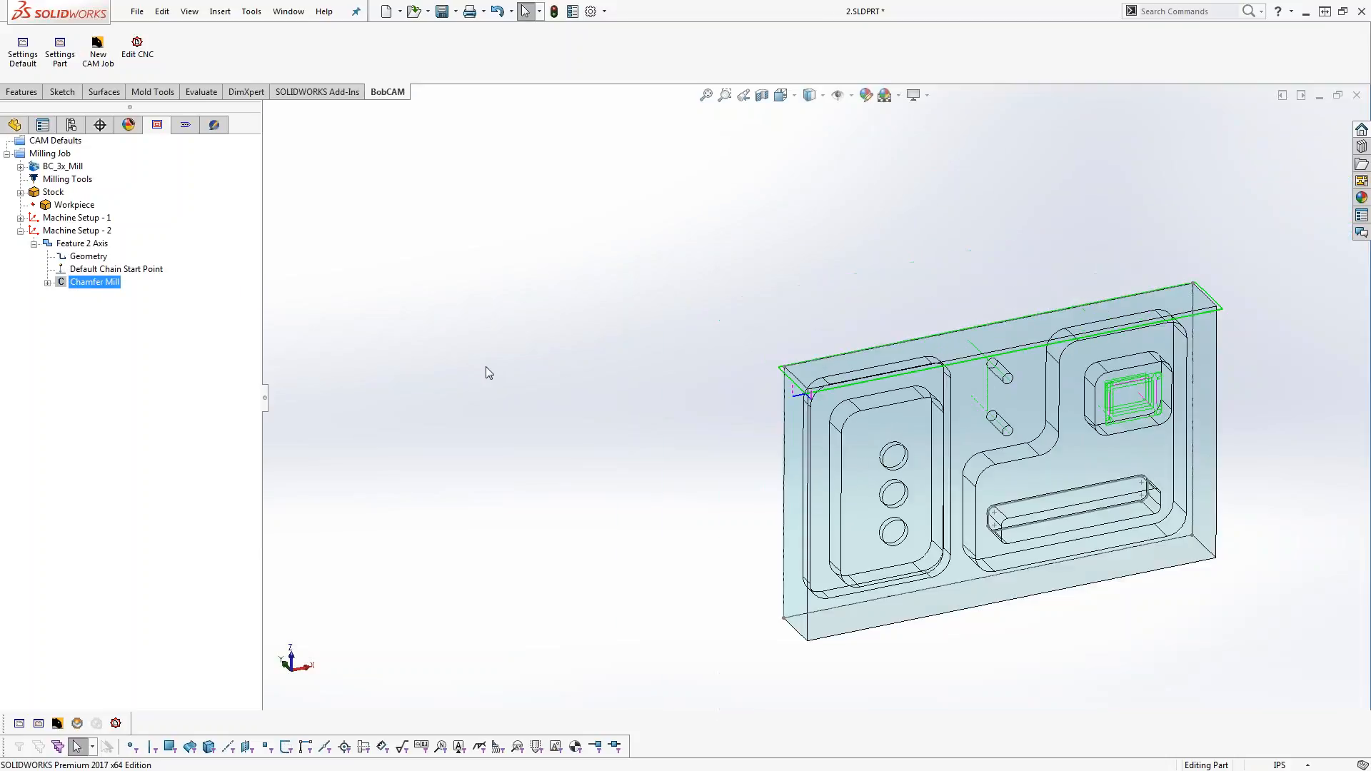
ctrl+middle_drag(1071, 496, 778, 465)
scroll(868, 468, down, 3)
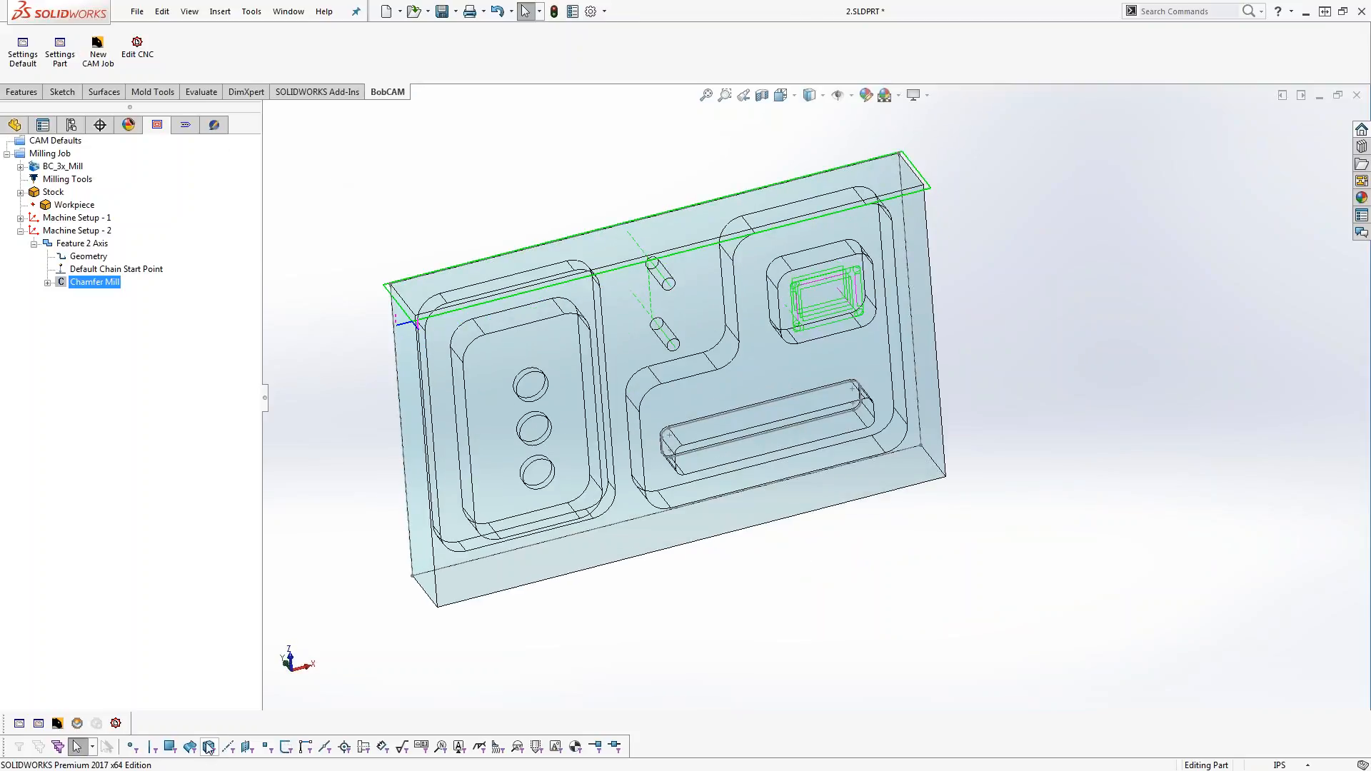
Simulate the milling job, hiding the toolpath and the workpiece while advancing through the first pocket operations
click(79, 723)
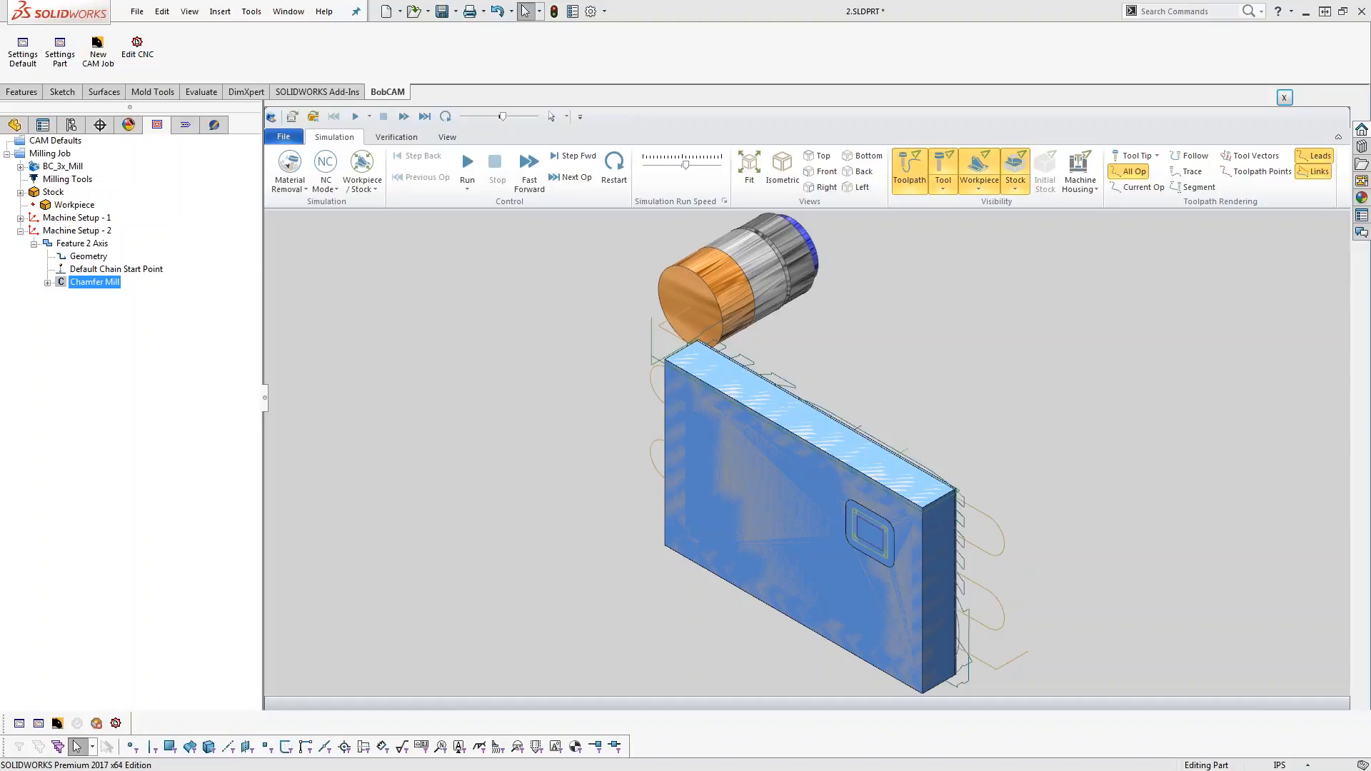
middle_drag(680, 463, 739, 235)
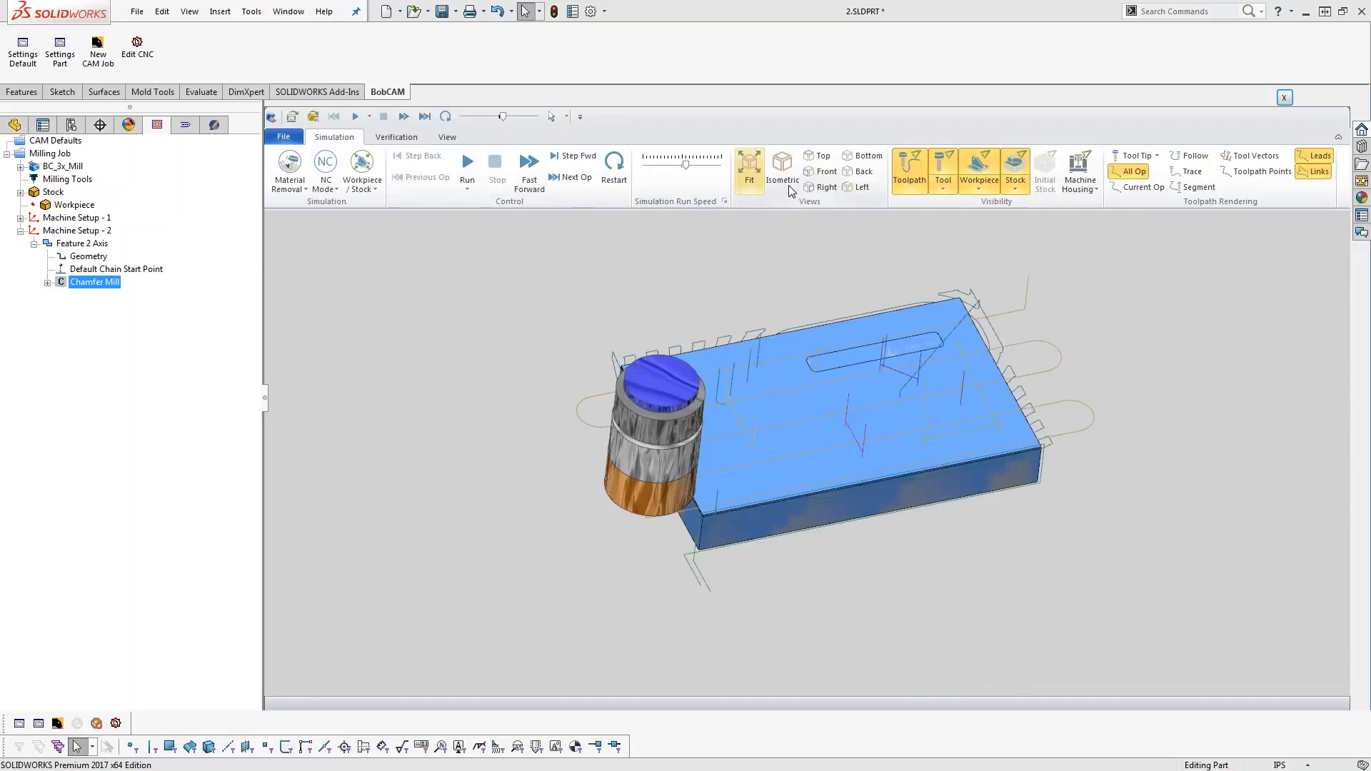
click(909, 170)
click(577, 177)
click(577, 177)
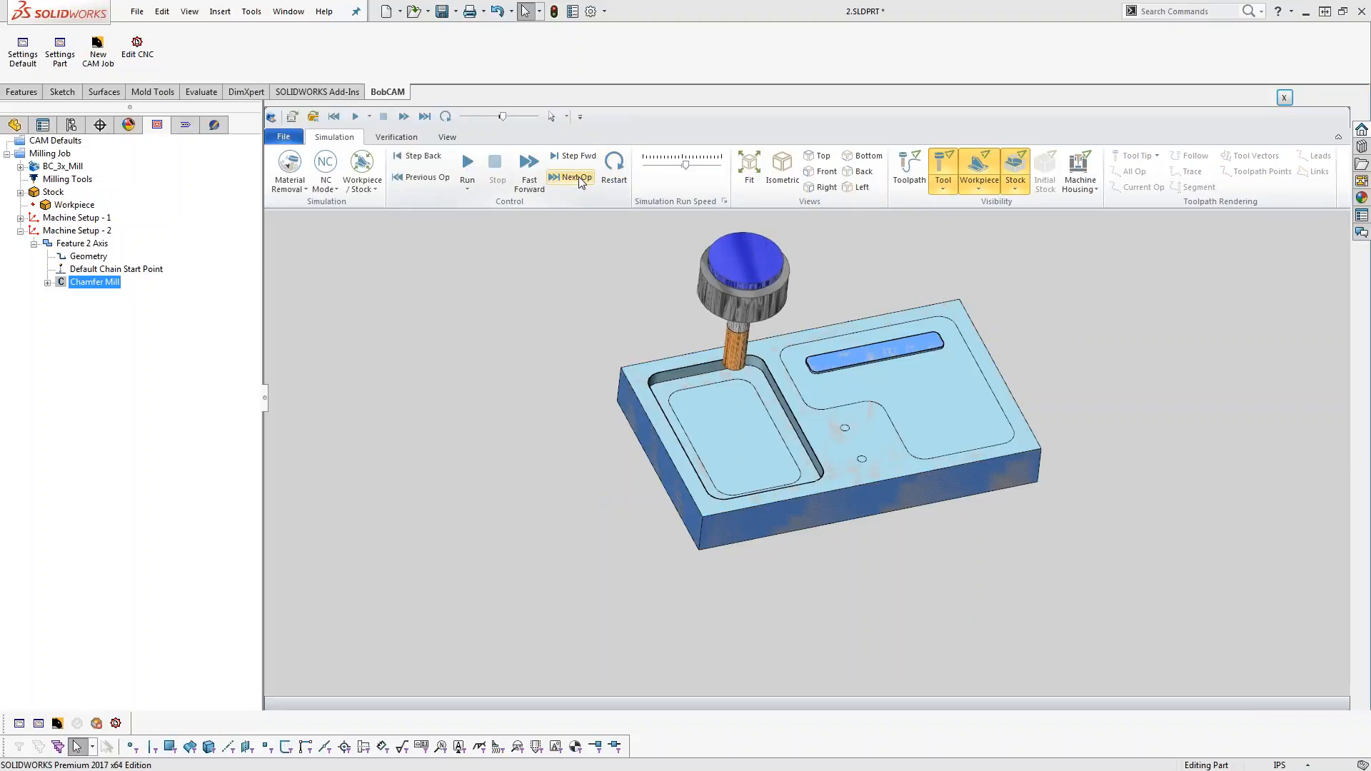
click(580, 180)
click(982, 187)
click(991, 238)
Advance the simulation through the remaining pocket, drill and tap operations to the chamfer milling on the narrow face
click(572, 179)
click(571, 179)
click(571, 178)
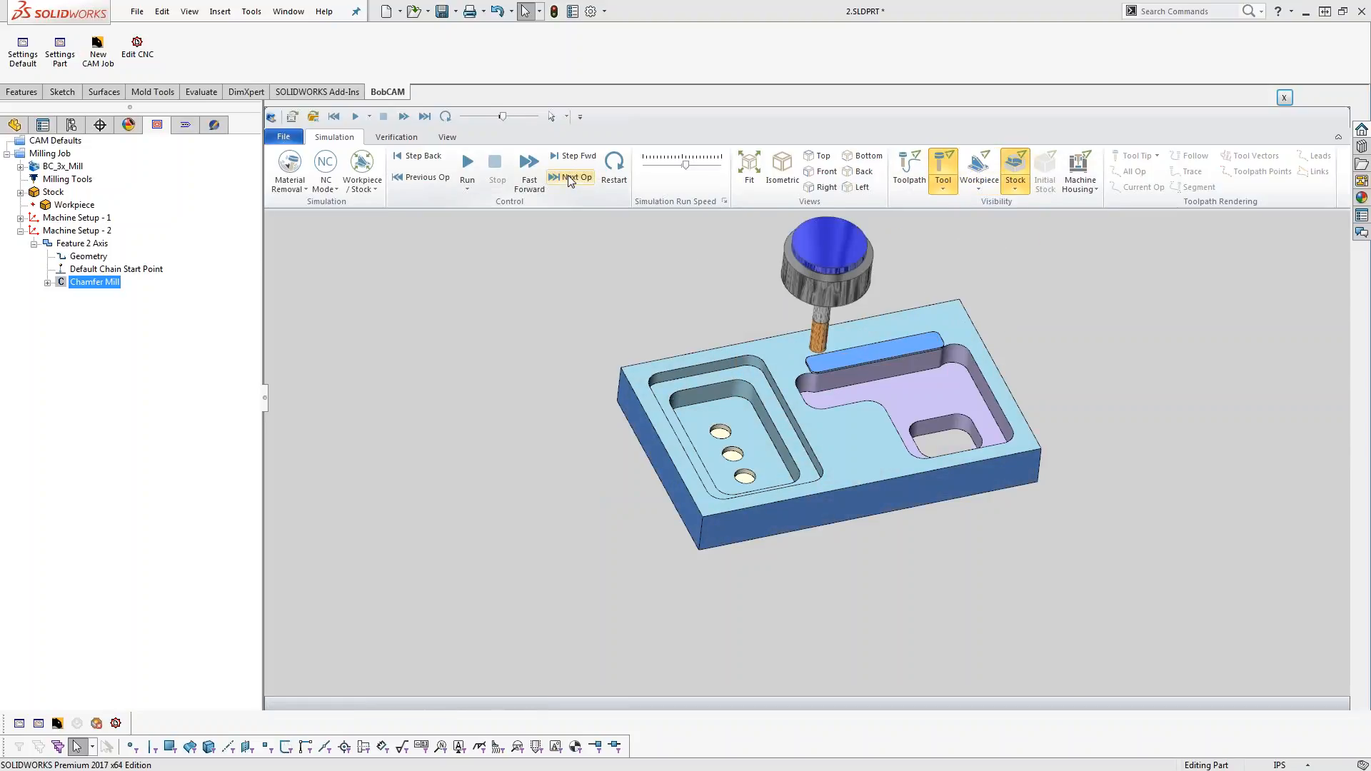
click(572, 178)
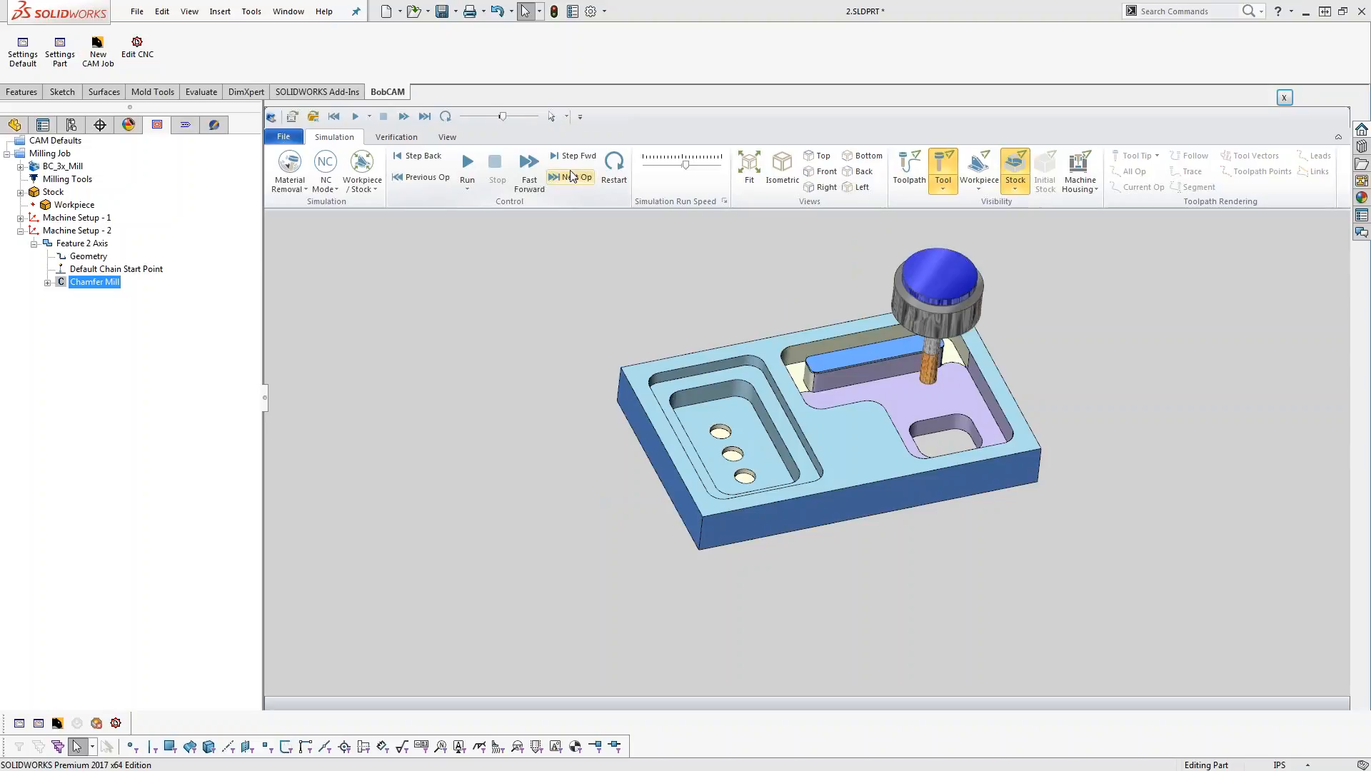
click(574, 157)
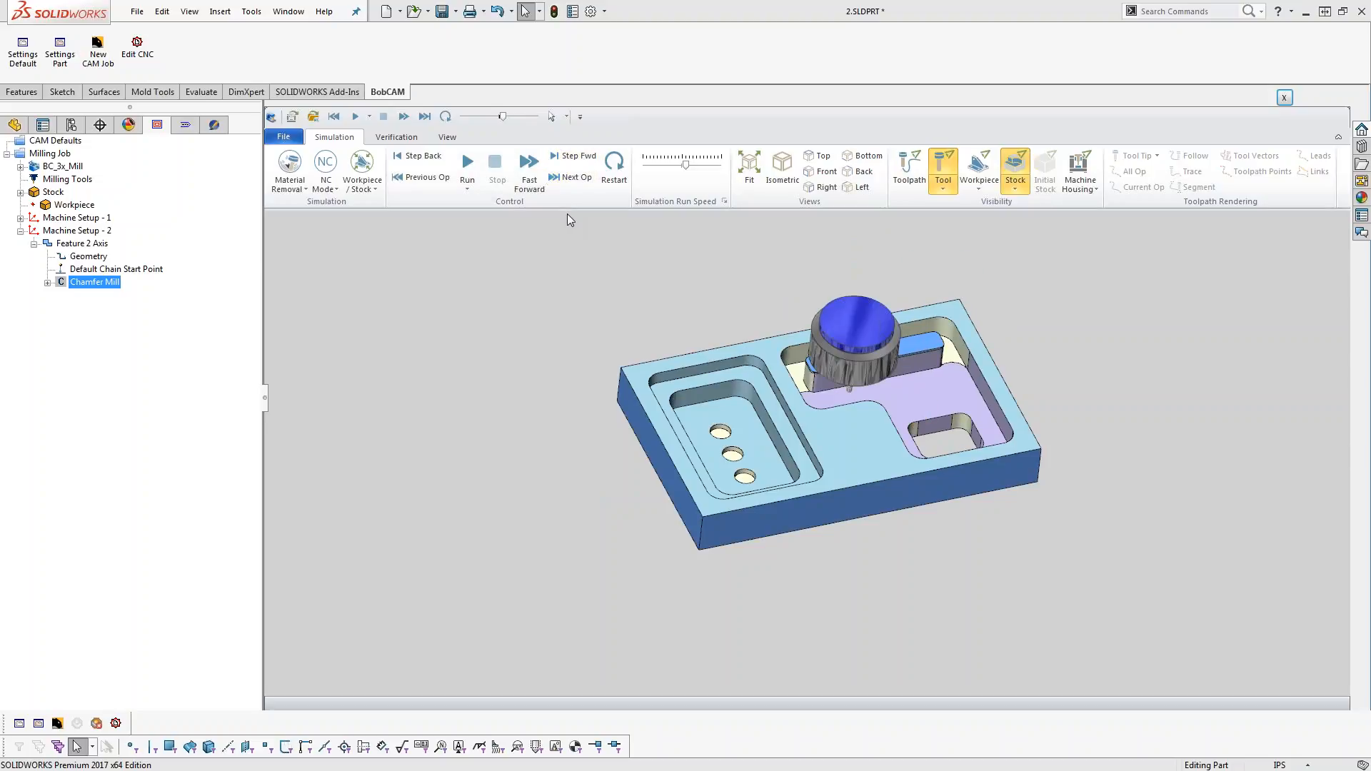
click(577, 179)
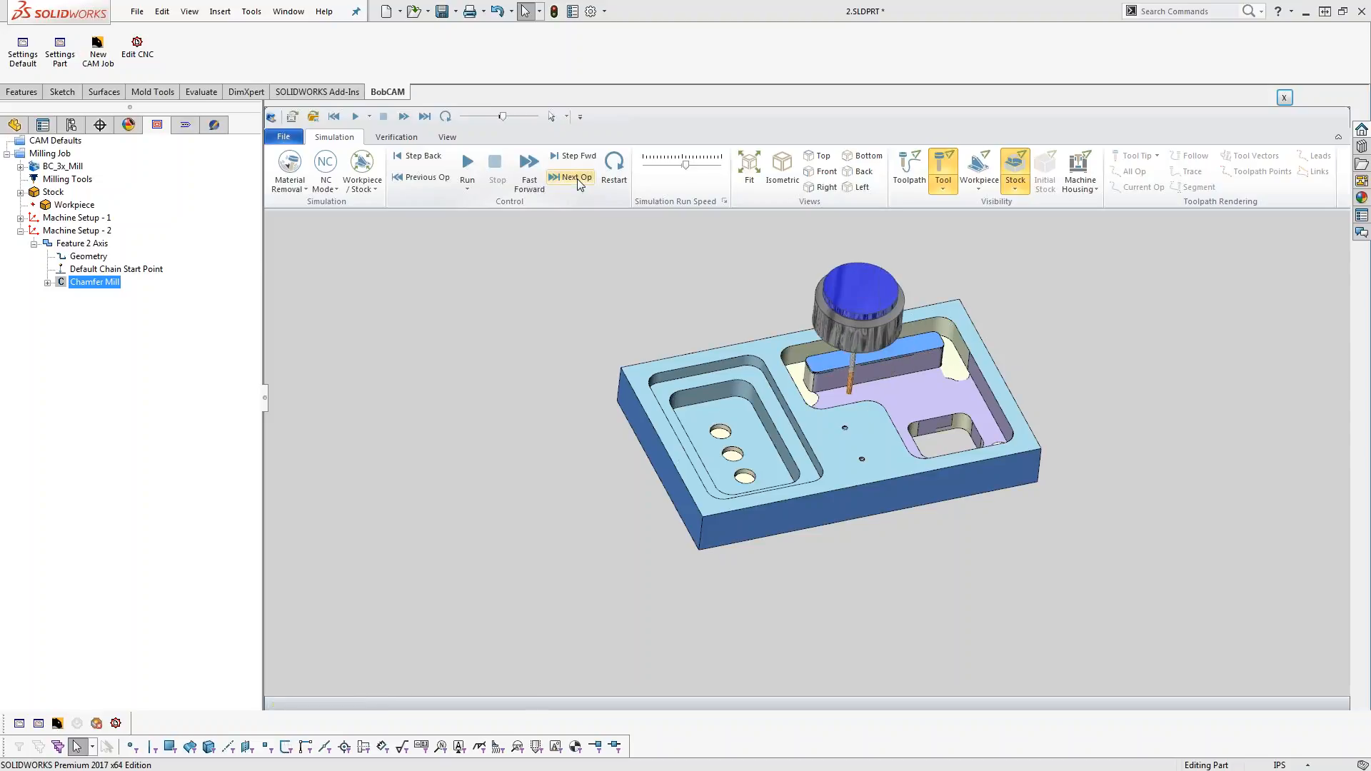
middle_drag(958, 520, 950, 646)
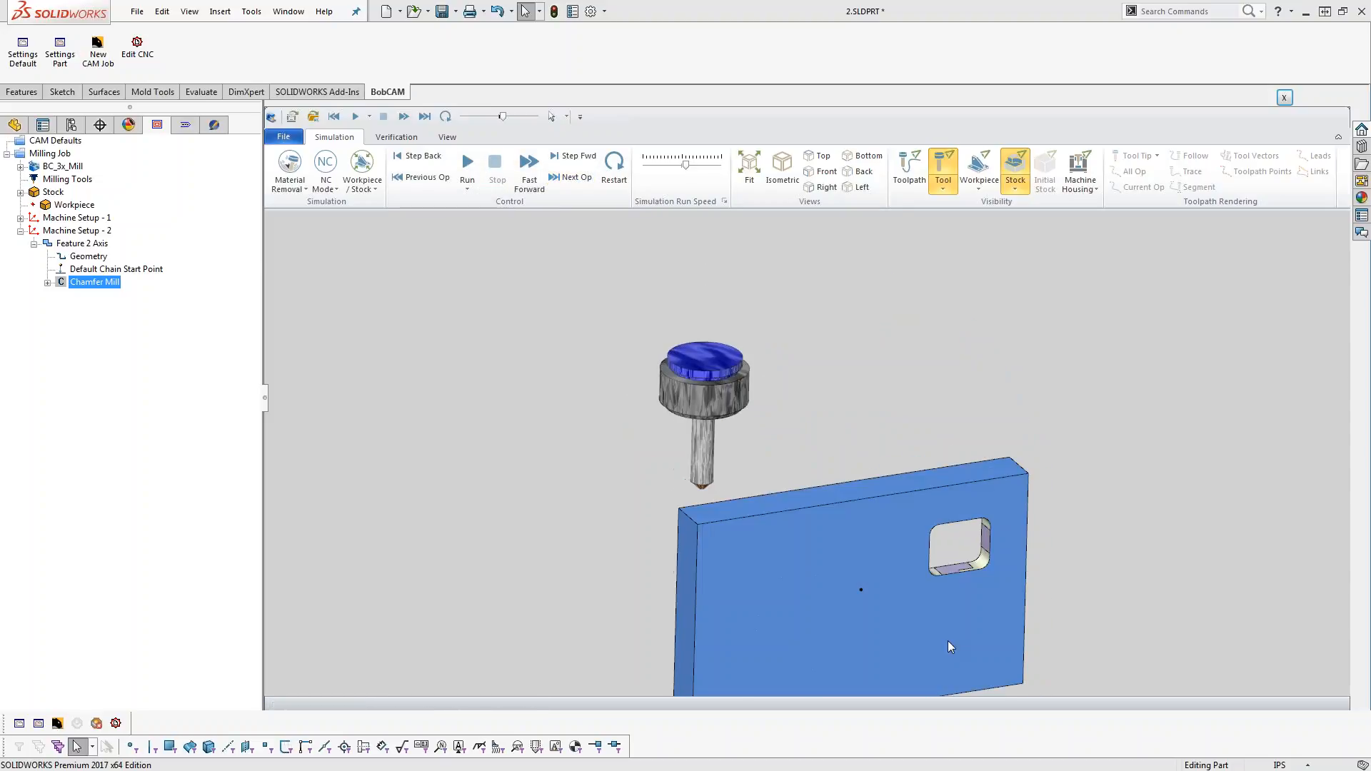
Advance the simulation move by move through the chamfer operation and examine the cut along the narrow face's edges
click(575, 157)
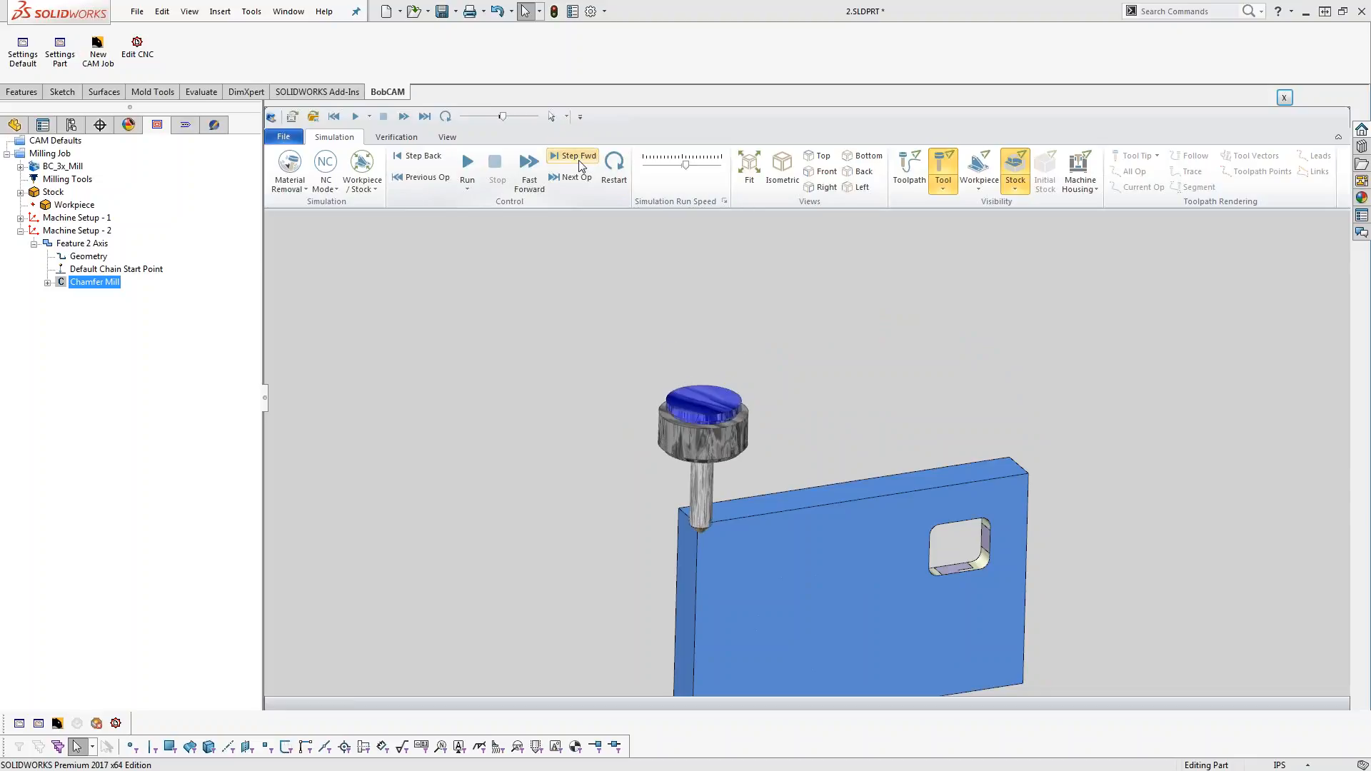
click(579, 161)
click(579, 161)
click(579, 160)
click(579, 161)
click(580, 161)
click(579, 161)
click(579, 161)
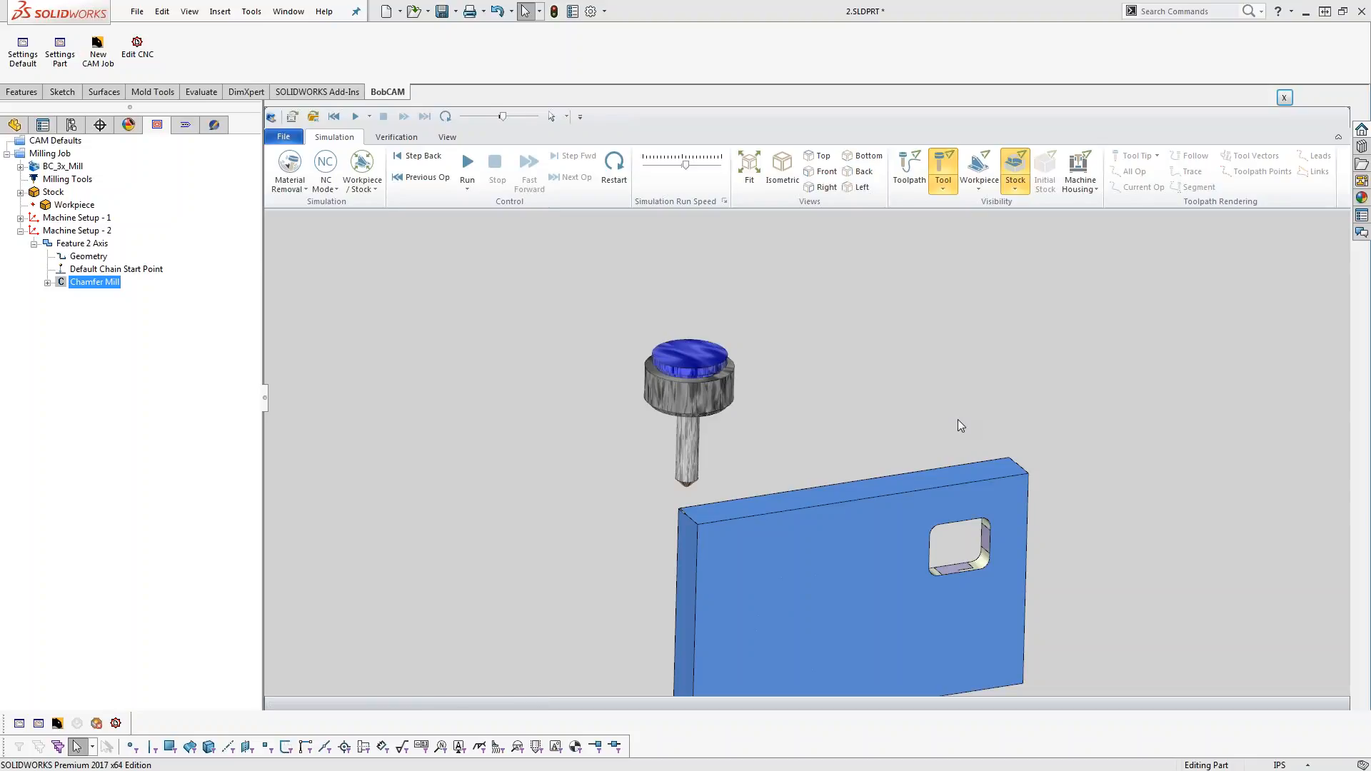
middle_drag(914, 421, 1014, 383)
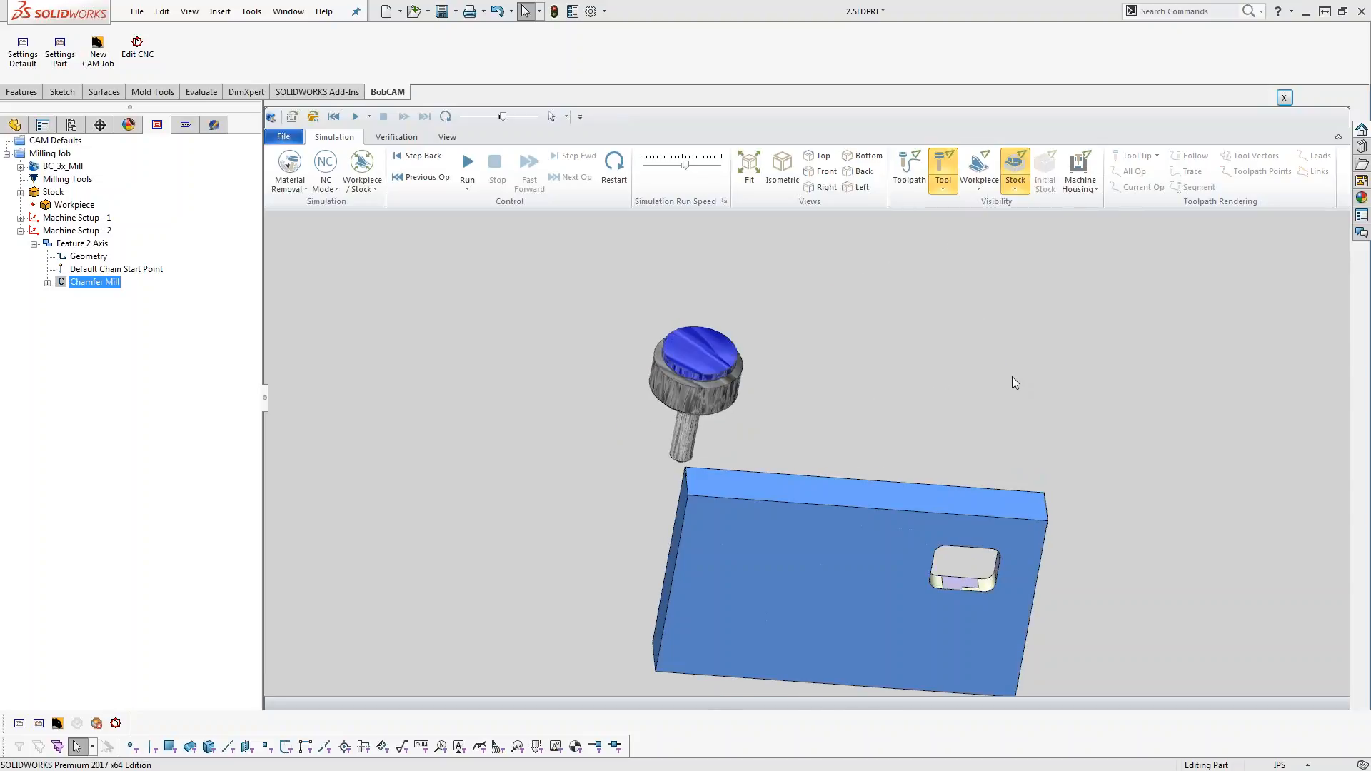
middle_drag(921, 379, 889, 386)
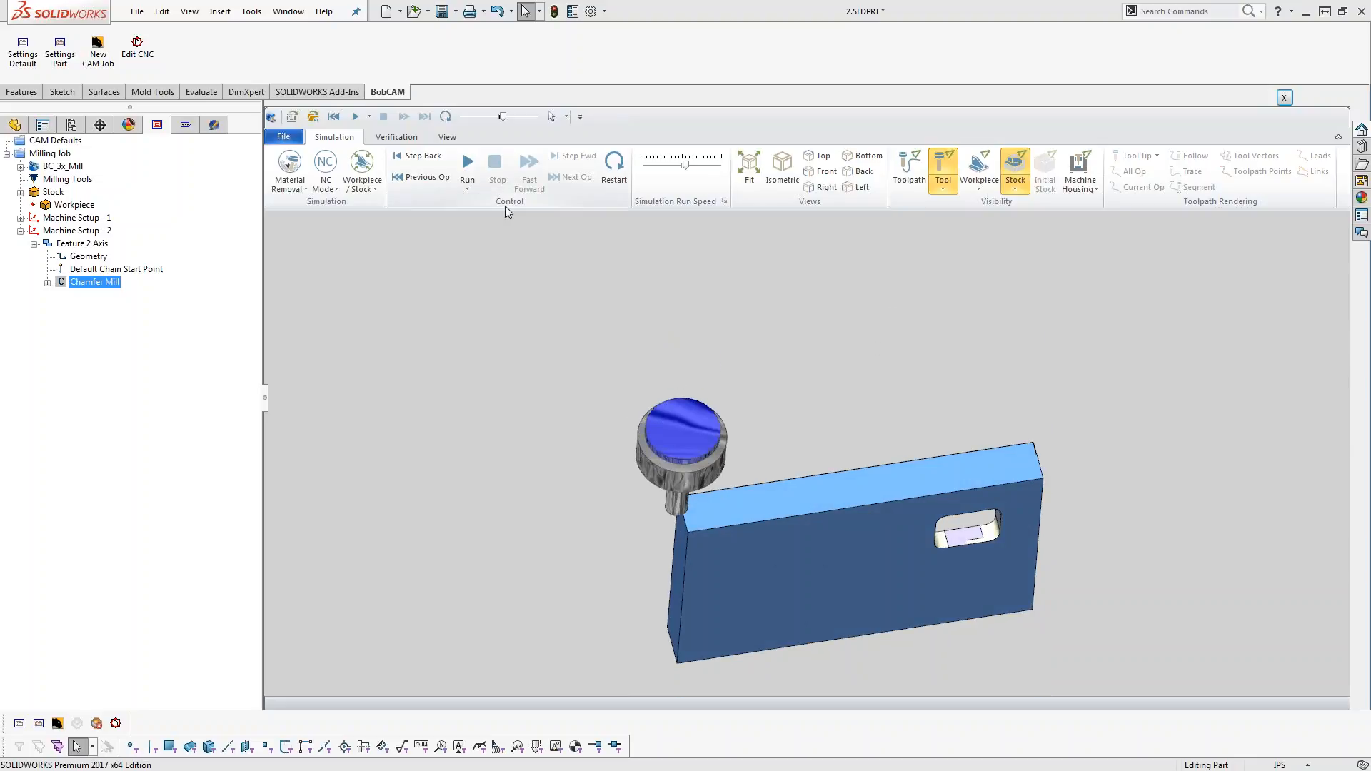
Show the simulation's Move List and enlarge its list of operations
click(448, 138)
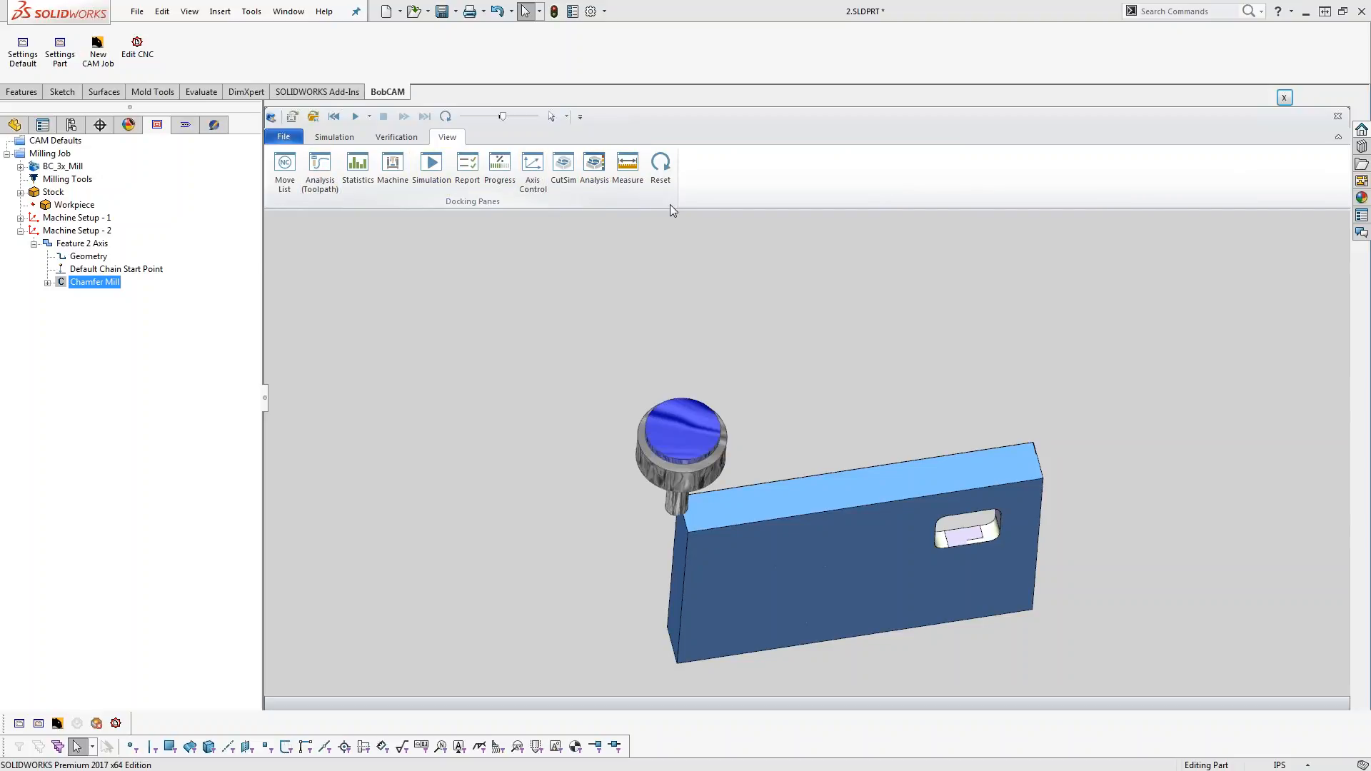
click(285, 175)
drag(1110, 264, 1119, 438)
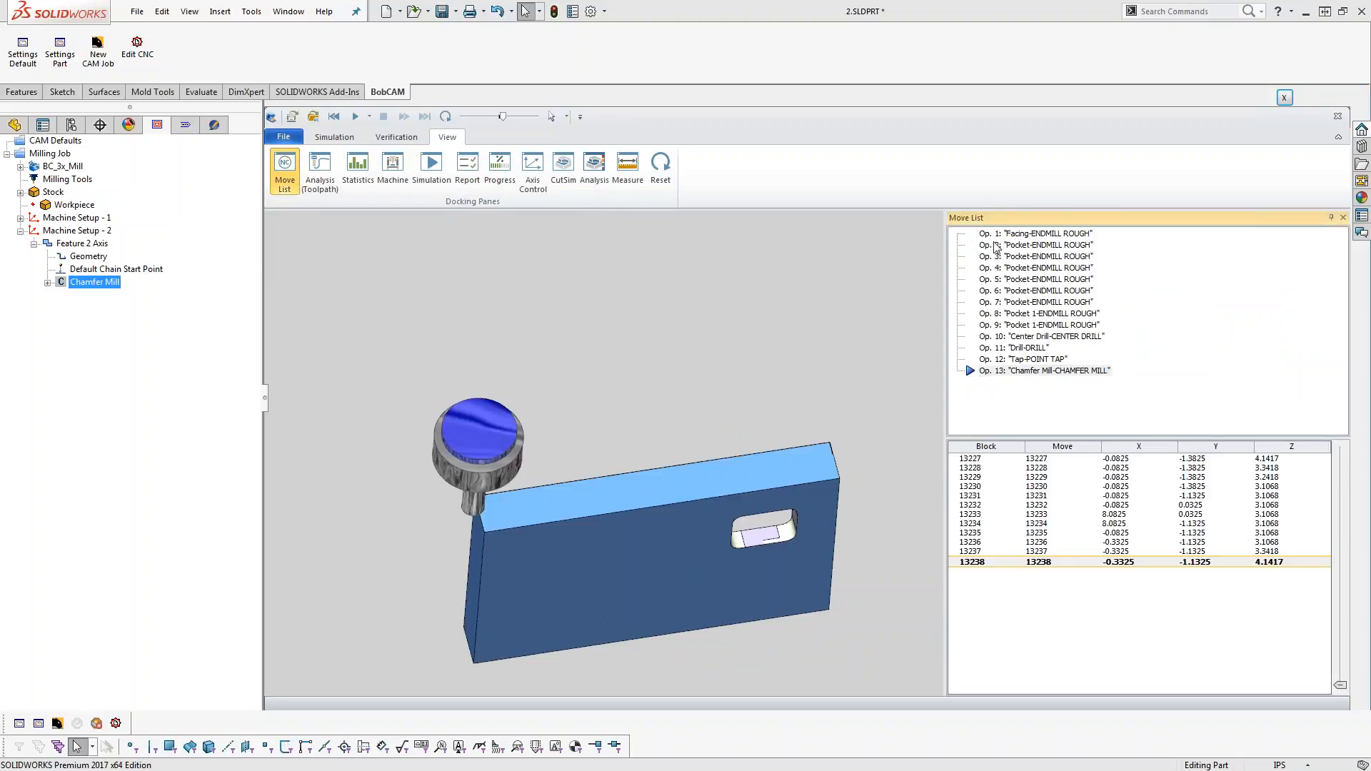
Restart the simulation, jump to Op. 13 "Chamfer Mill-CHAMFER MILL" and examine the tool's position above the narrow face
click(445, 116)
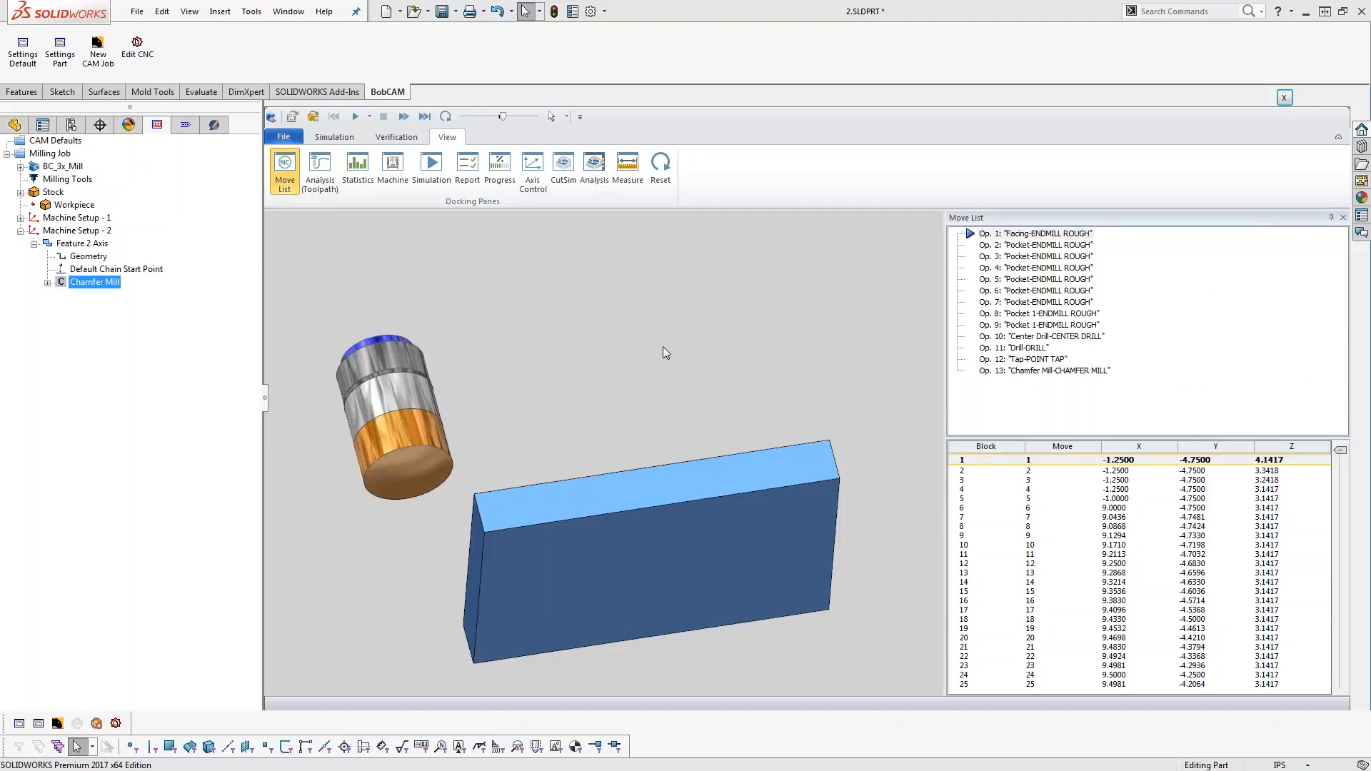
middle_drag(662, 346, 701, 415)
click(336, 139)
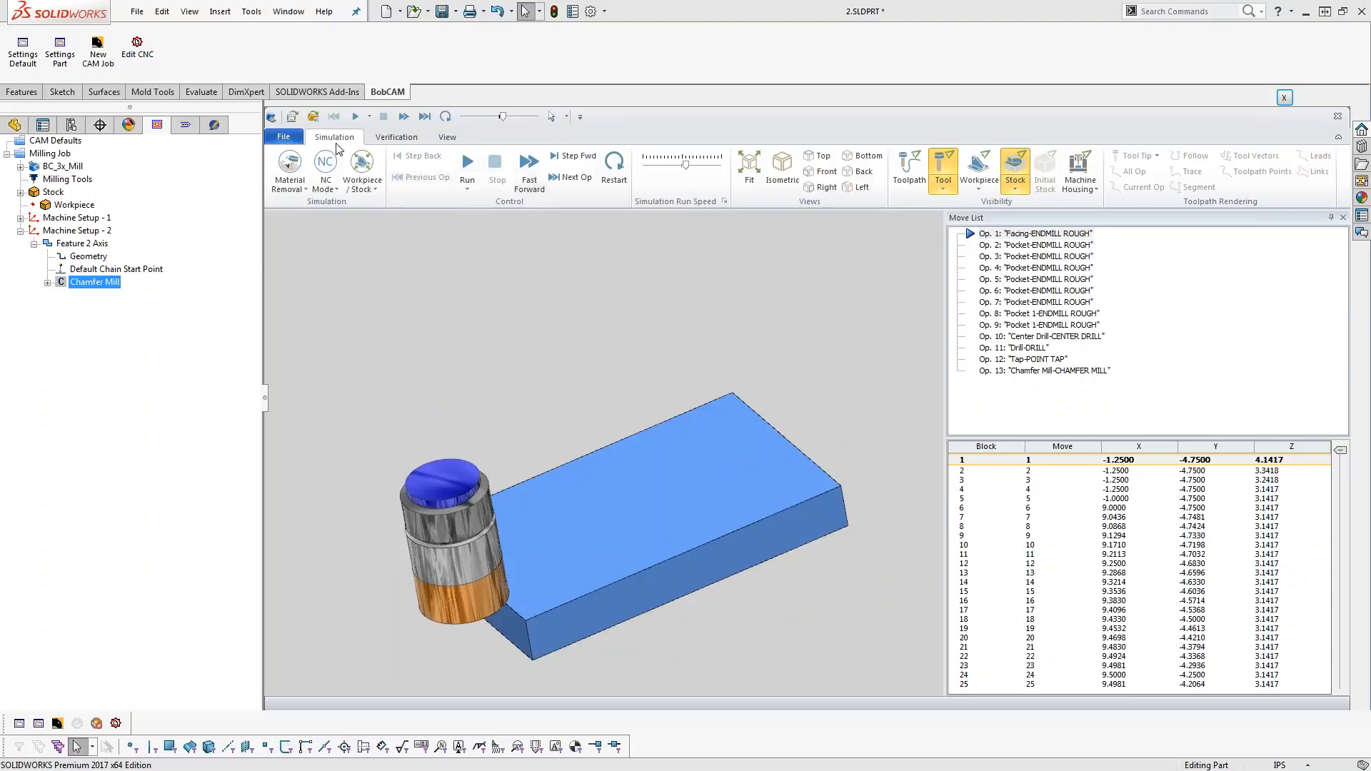
click(573, 178)
click(573, 178)
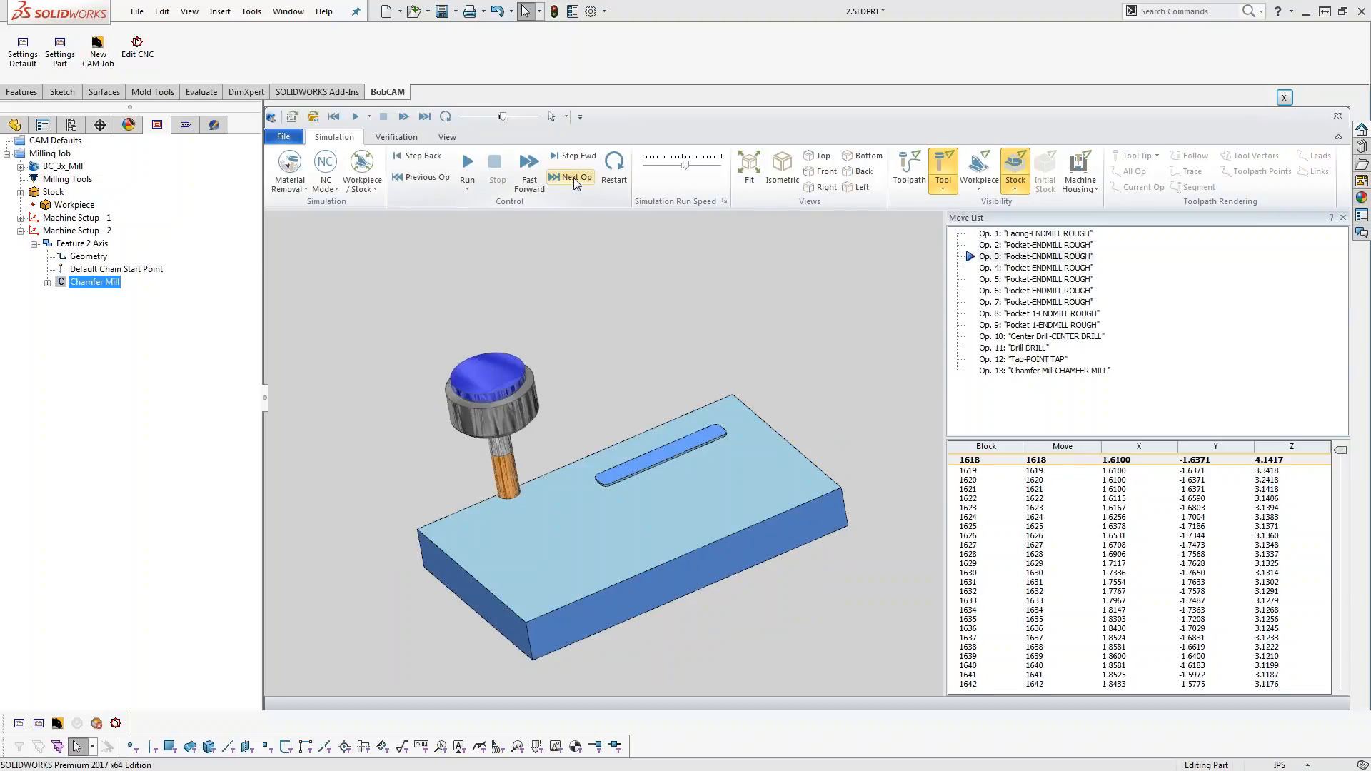
double_click(989, 372)
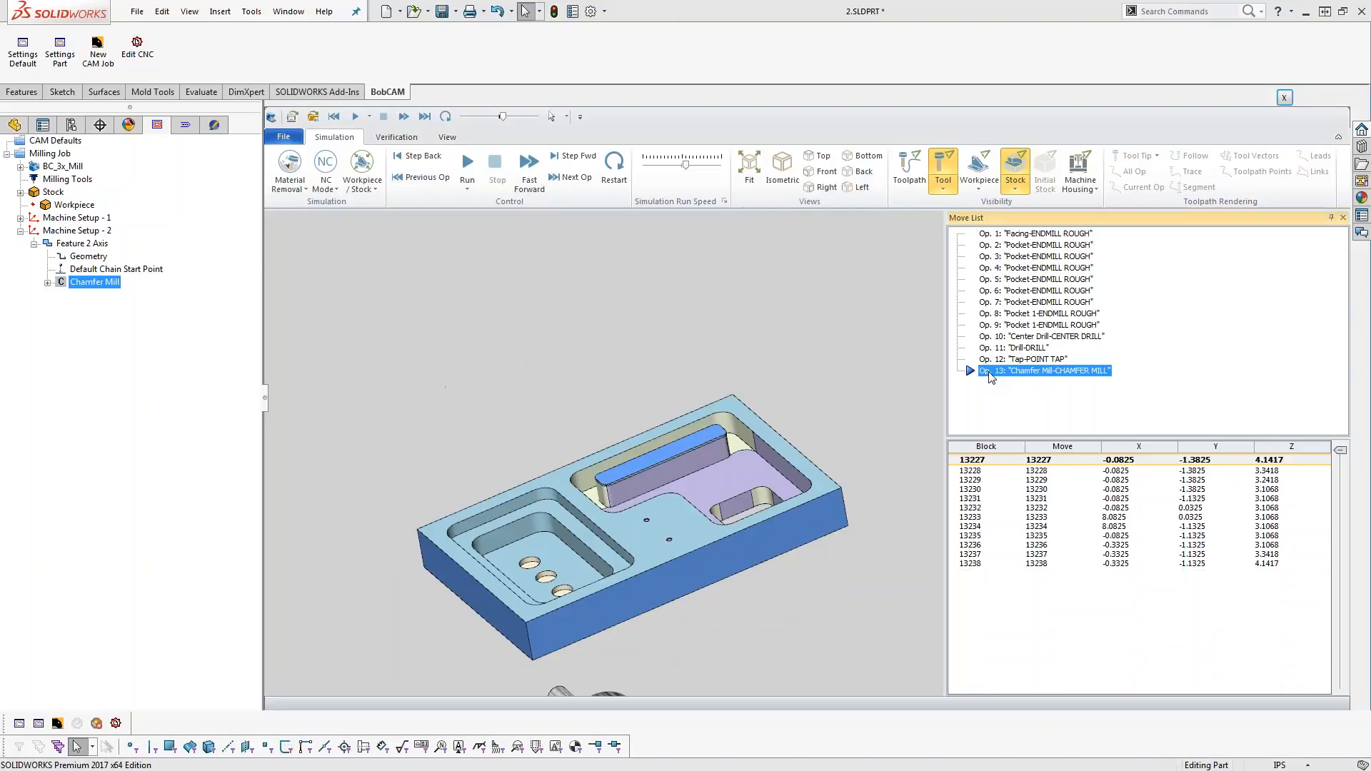
middle_drag(797, 632, 731, 500)
scroll(684, 388, down, 3)
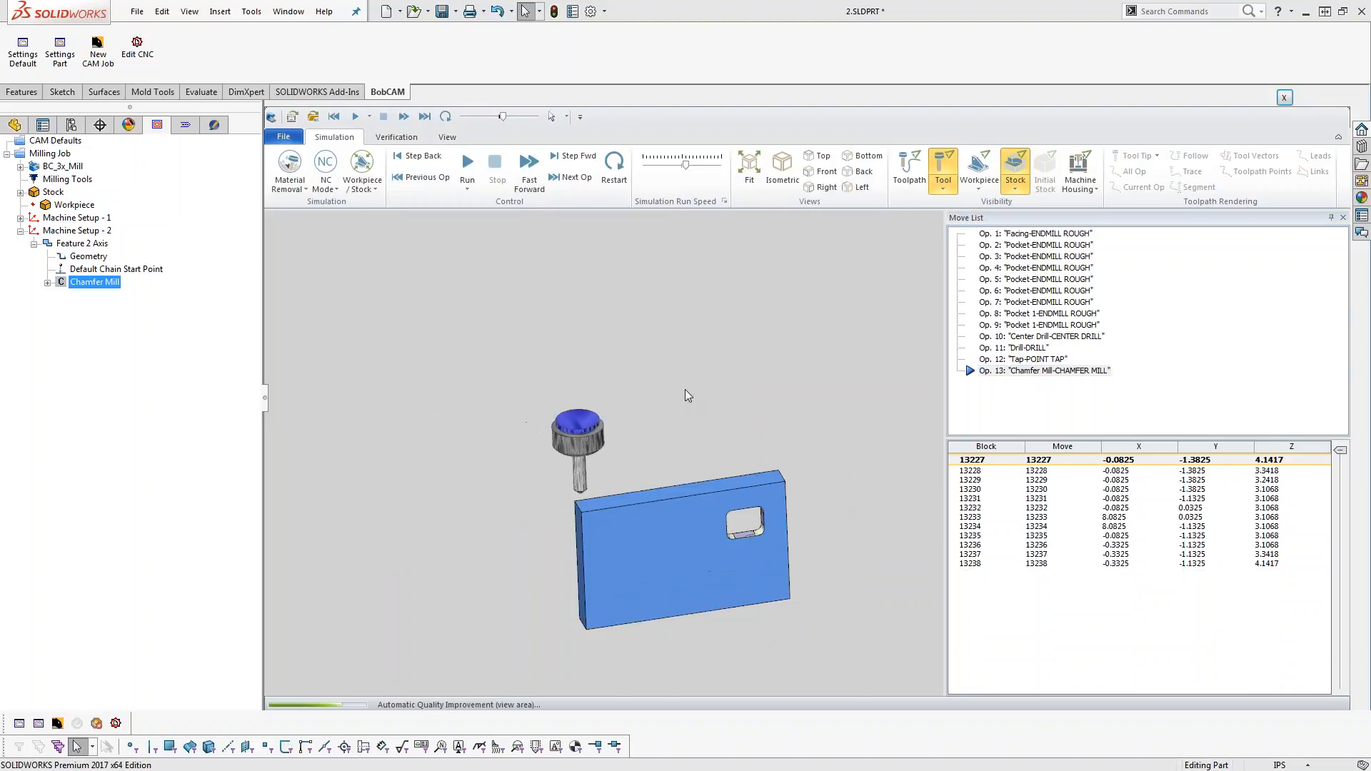
scroll(690, 477, up, 2)
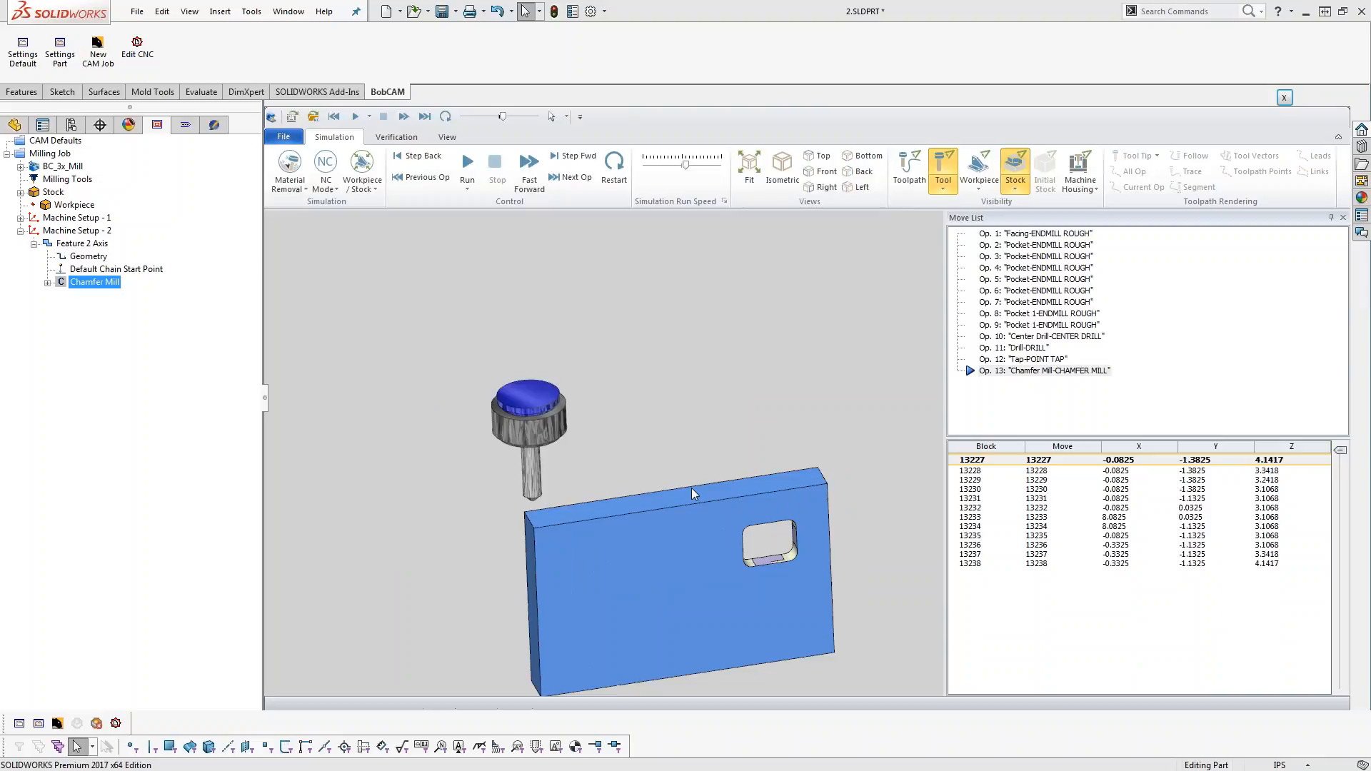
Close the simulation and examine the chamfer toolpath, start point and geometry at the narrow face's corner
click(1289, 104)
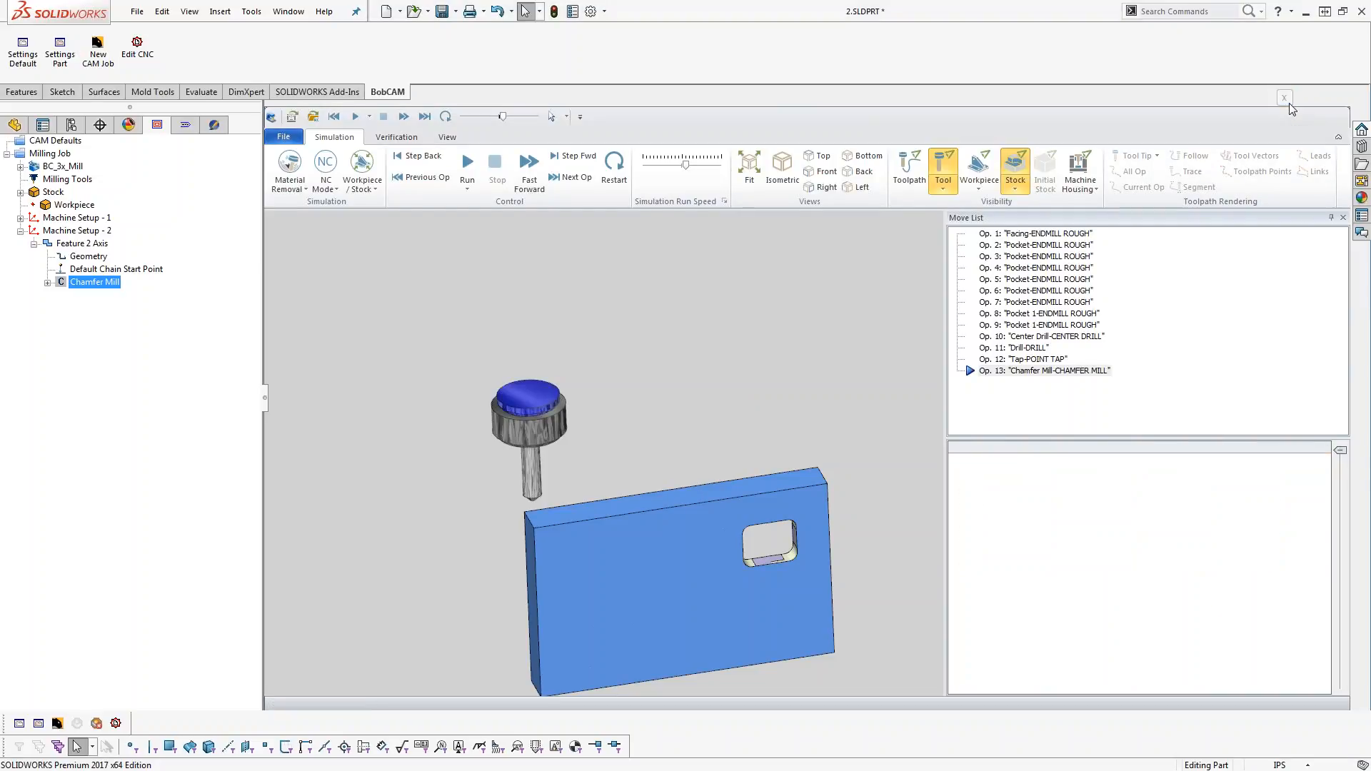
middle_drag(1004, 547, 973, 442)
scroll(376, 245, down, 7)
middle_click(576, 404)
middle_drag(568, 407, 601, 440)
click(139, 269)
click(95, 257)
click(90, 284)
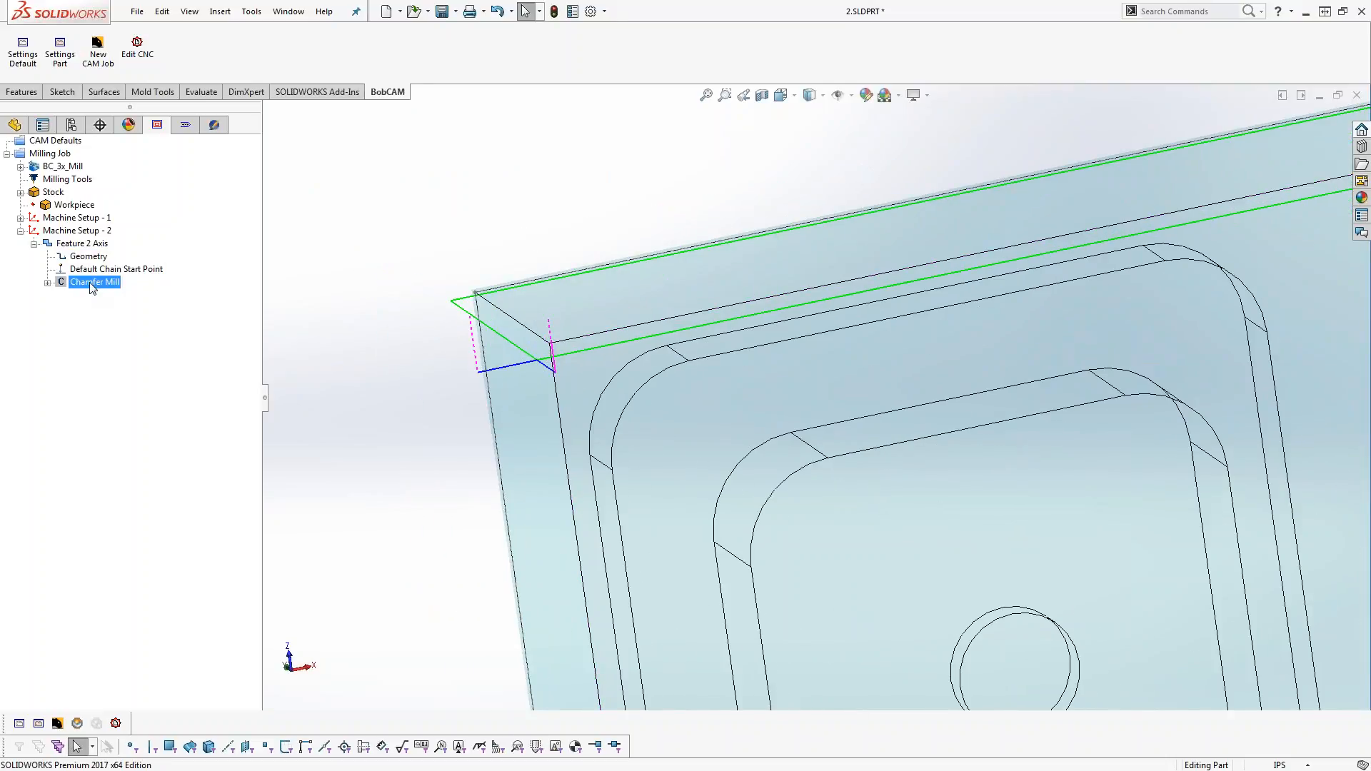
Set the chamfer depth of the Feature 2 Axis operation to 0.125 and compute its toolpath
right_click(81, 244)
click(134, 257)
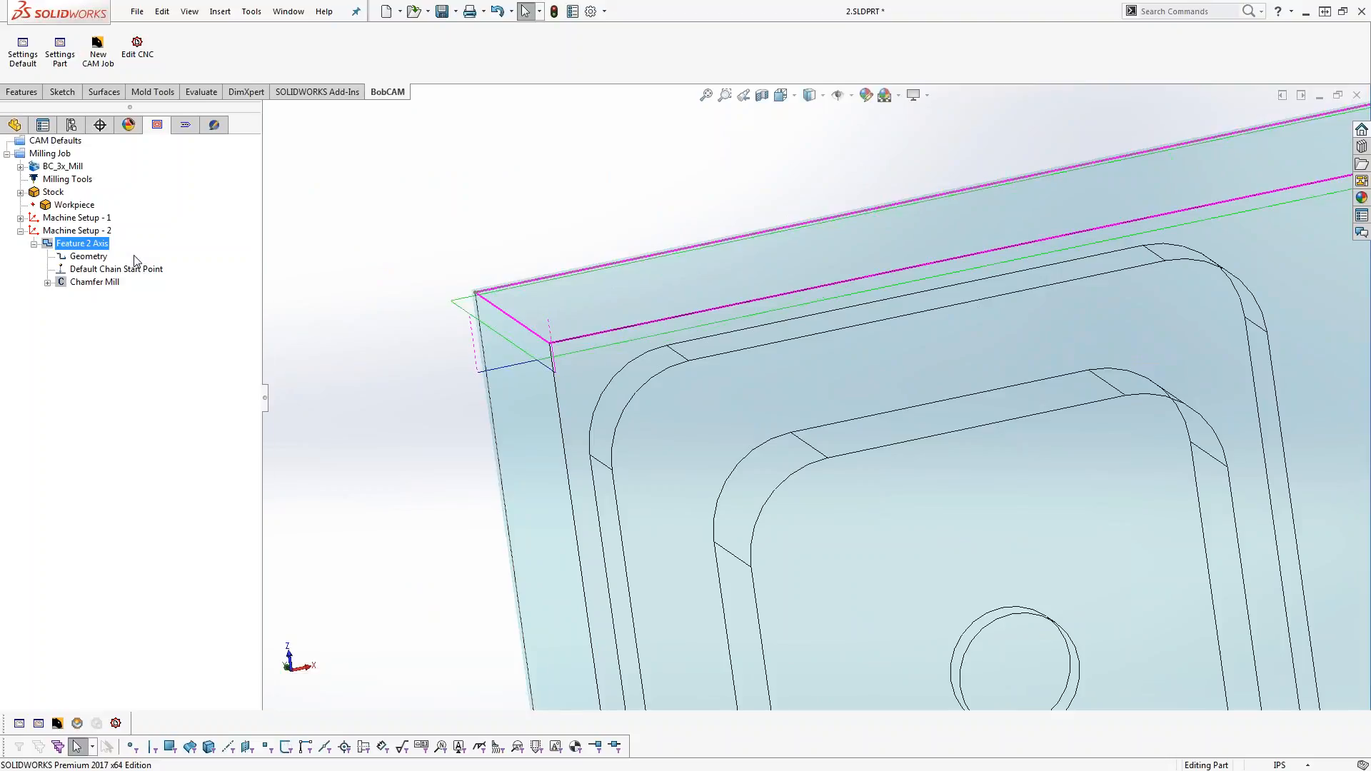
click(450, 267)
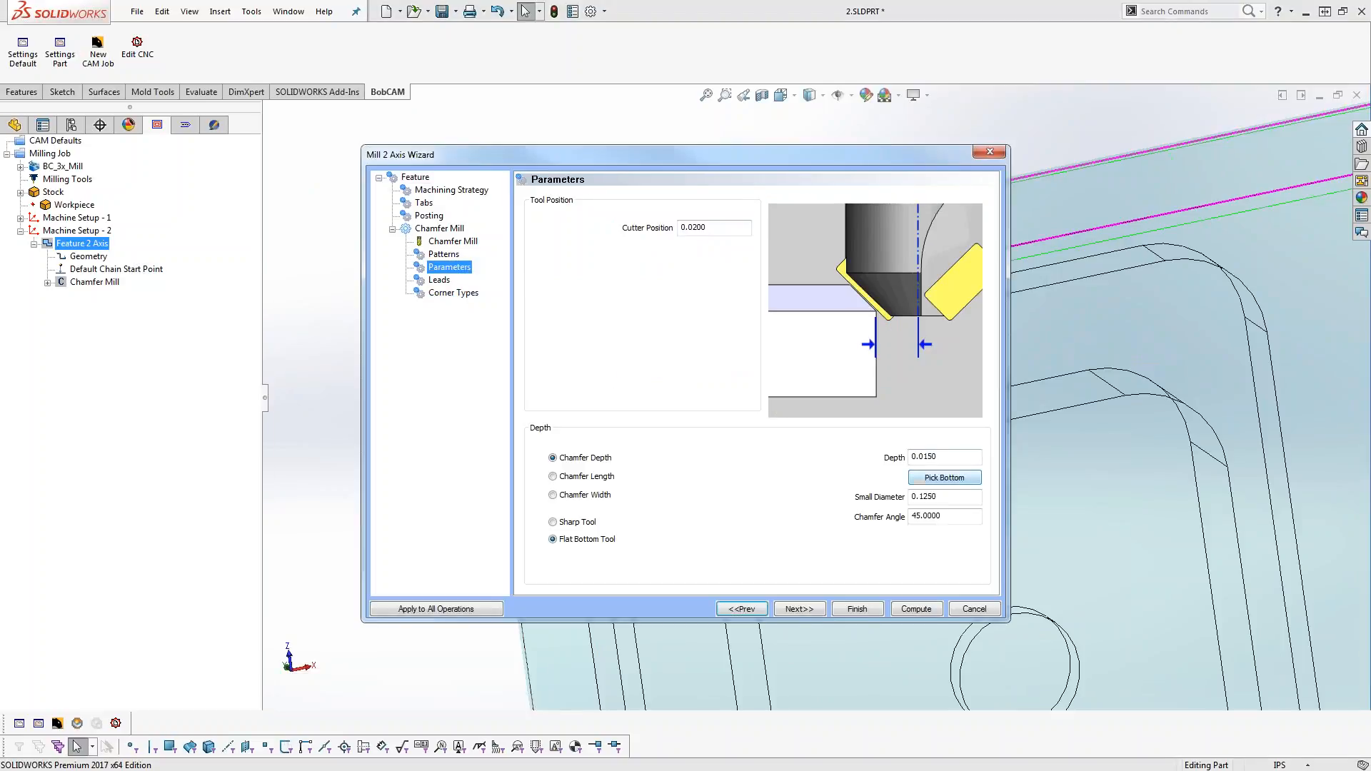
click(943, 457)
text(.125)
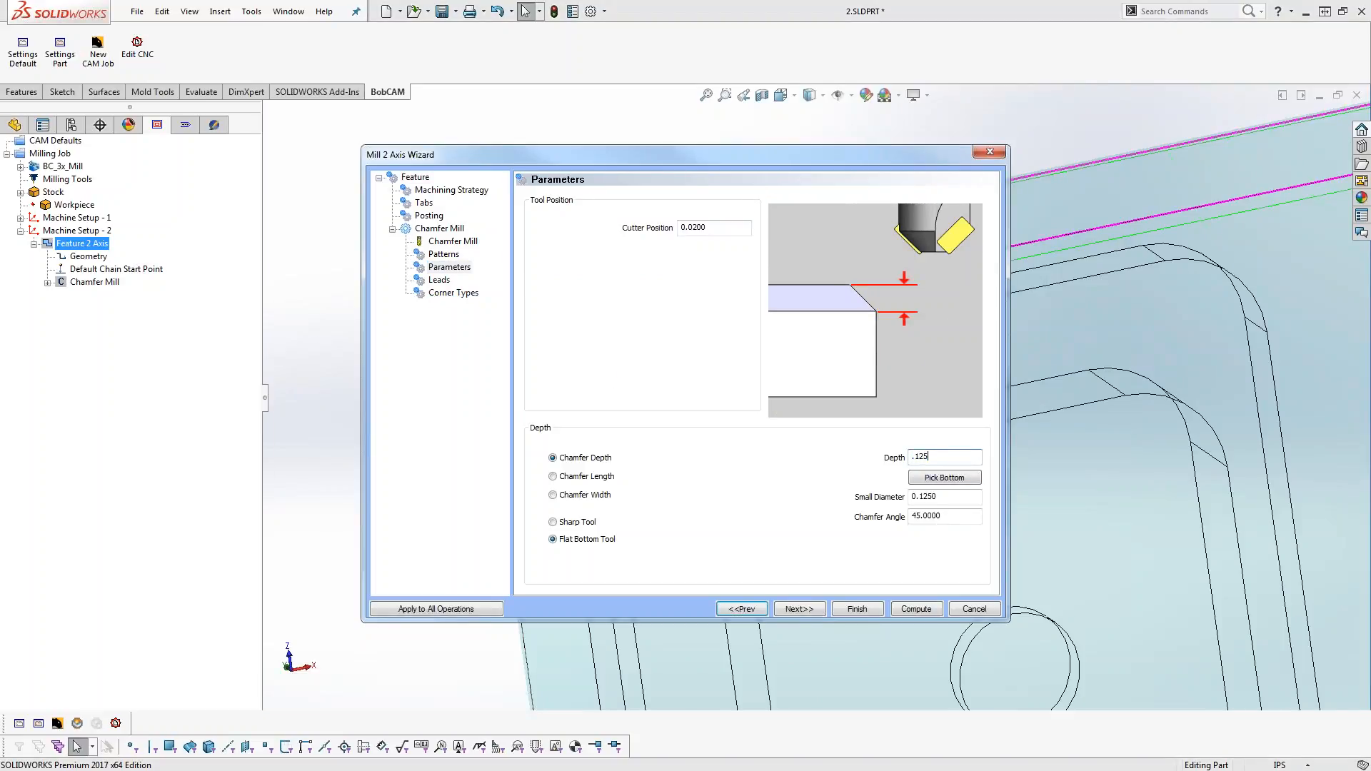
click(922, 611)
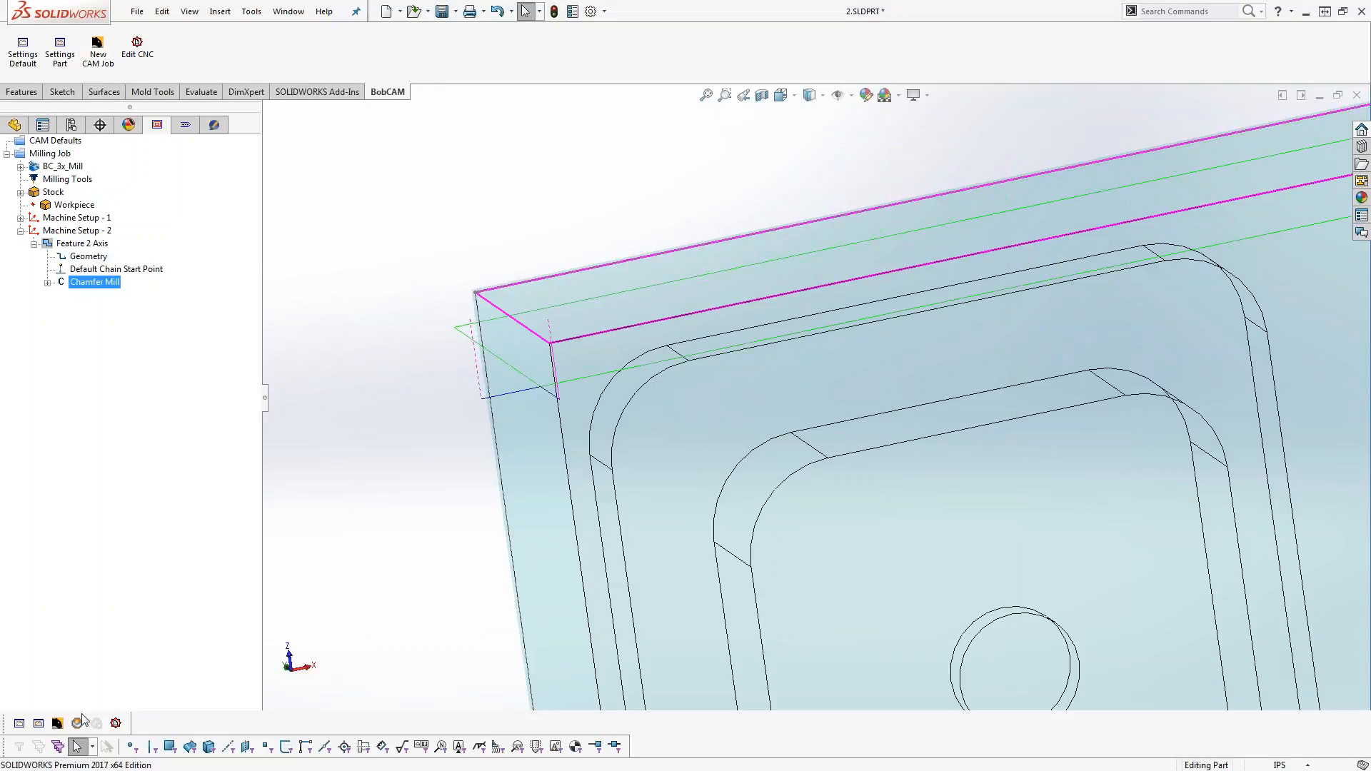
Start the simulation, hide the toolpath, jump to Op. 13 "Chamfer Mill-CHAMFER MILL" and orient the narrow face upward
click(97, 724)
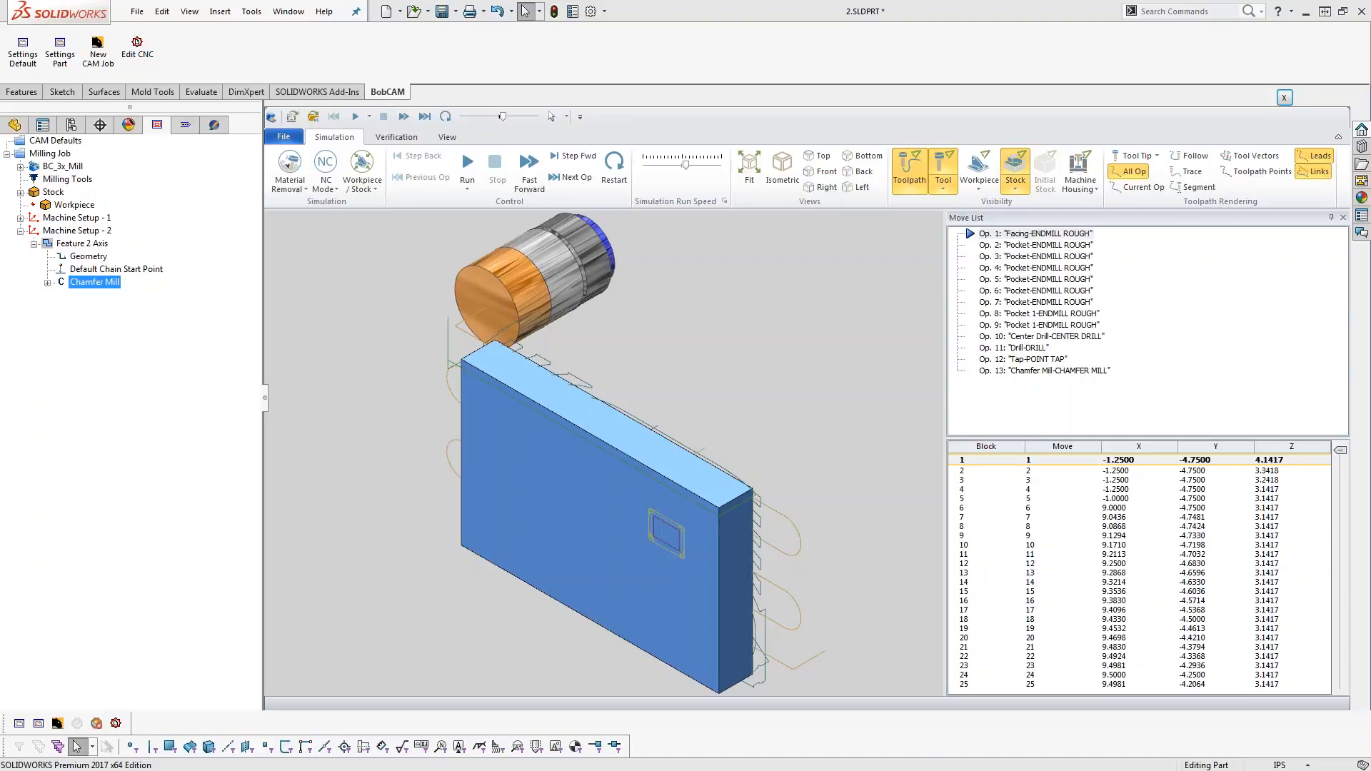
click(909, 172)
middle_drag(563, 553, 672, 530)
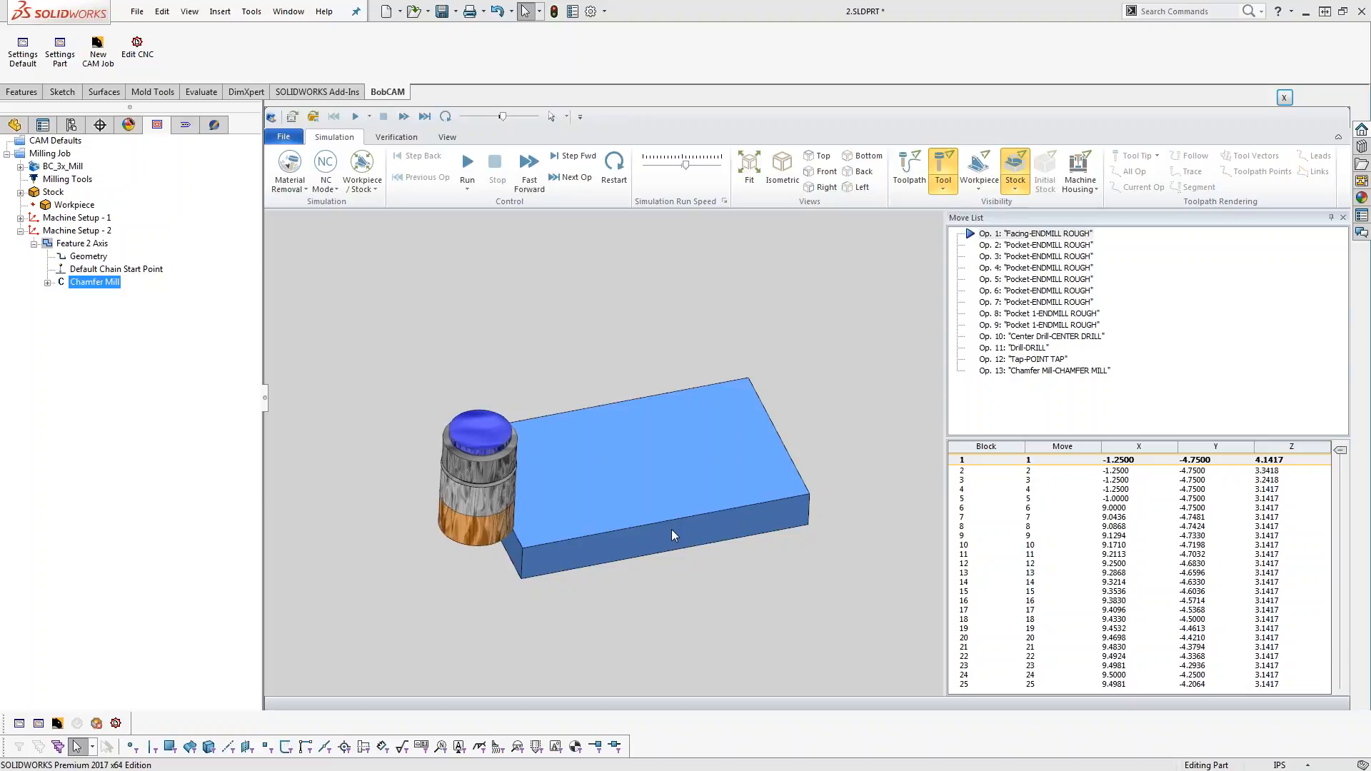
middle_drag(753, 625, 724, 590)
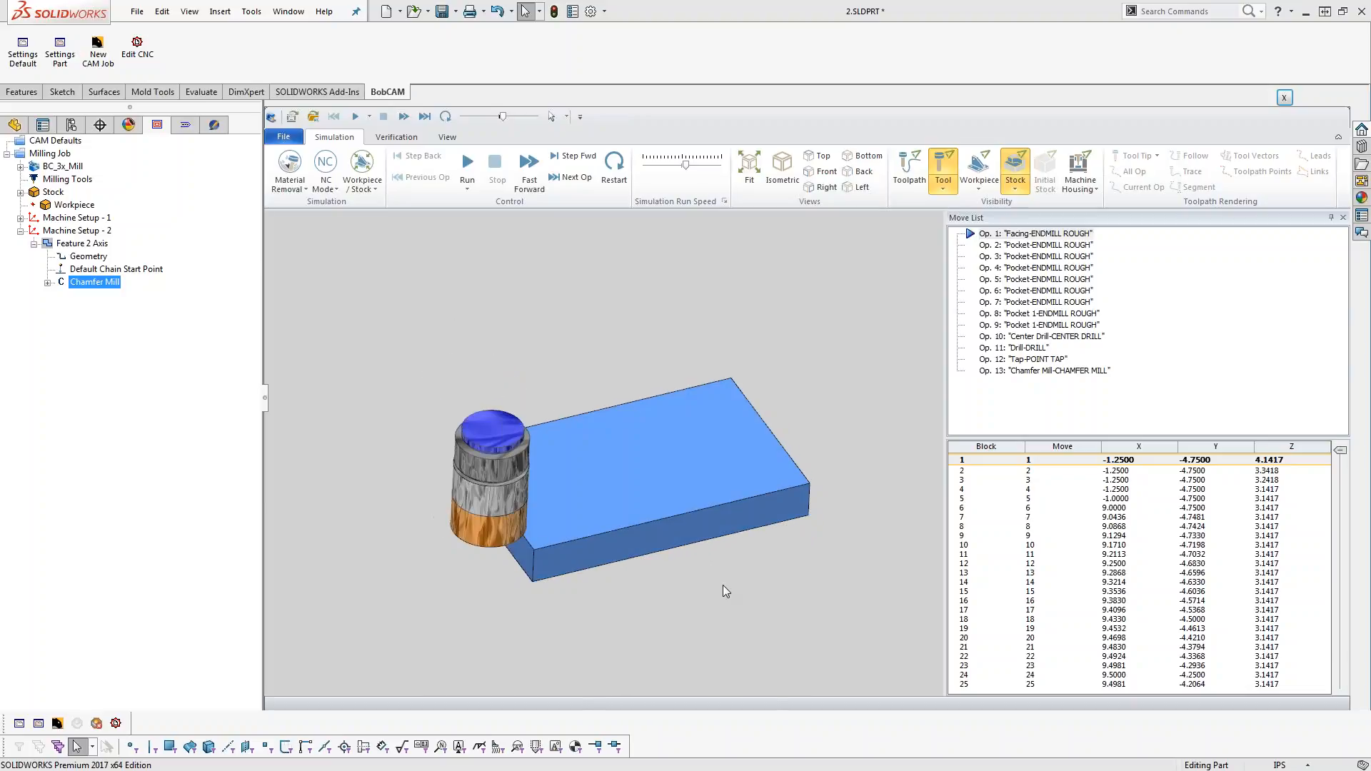
double_click(1007, 372)
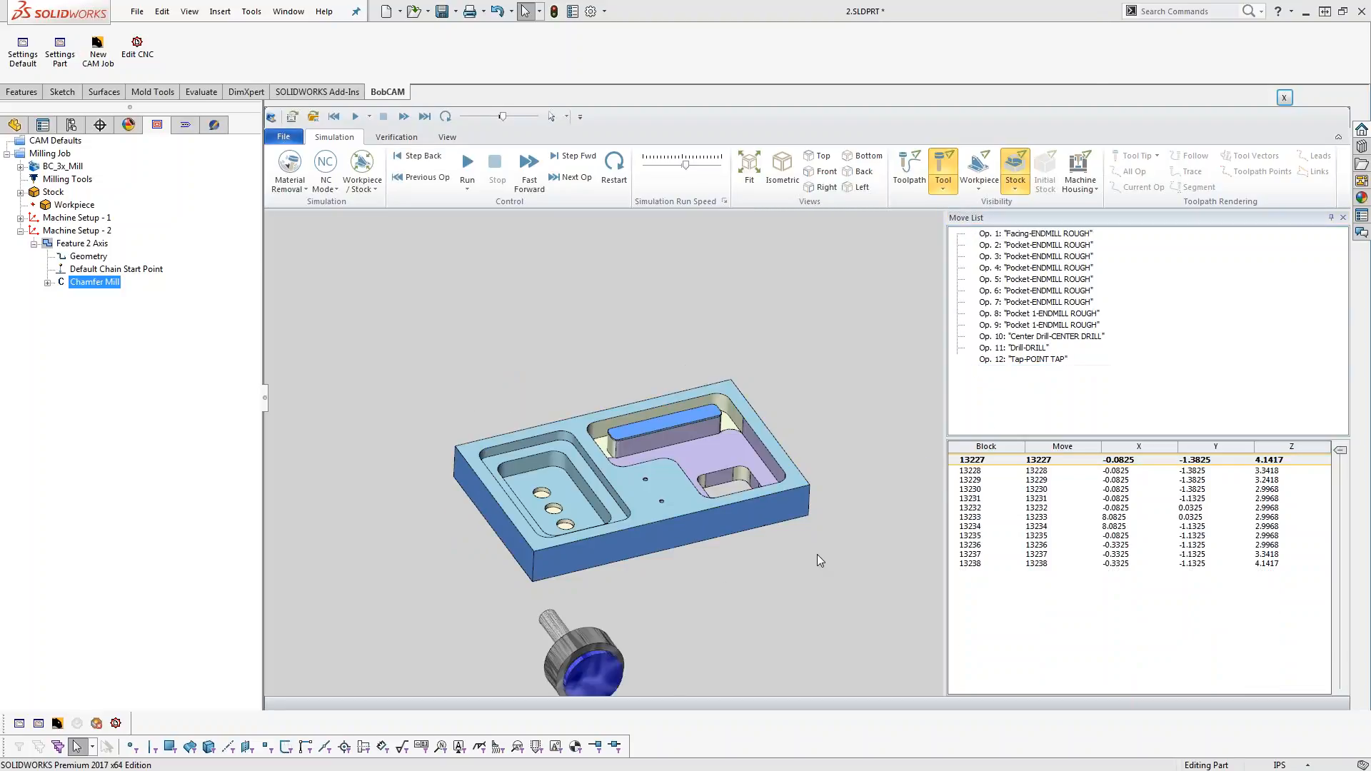
middle_drag(801, 569, 678, 400)
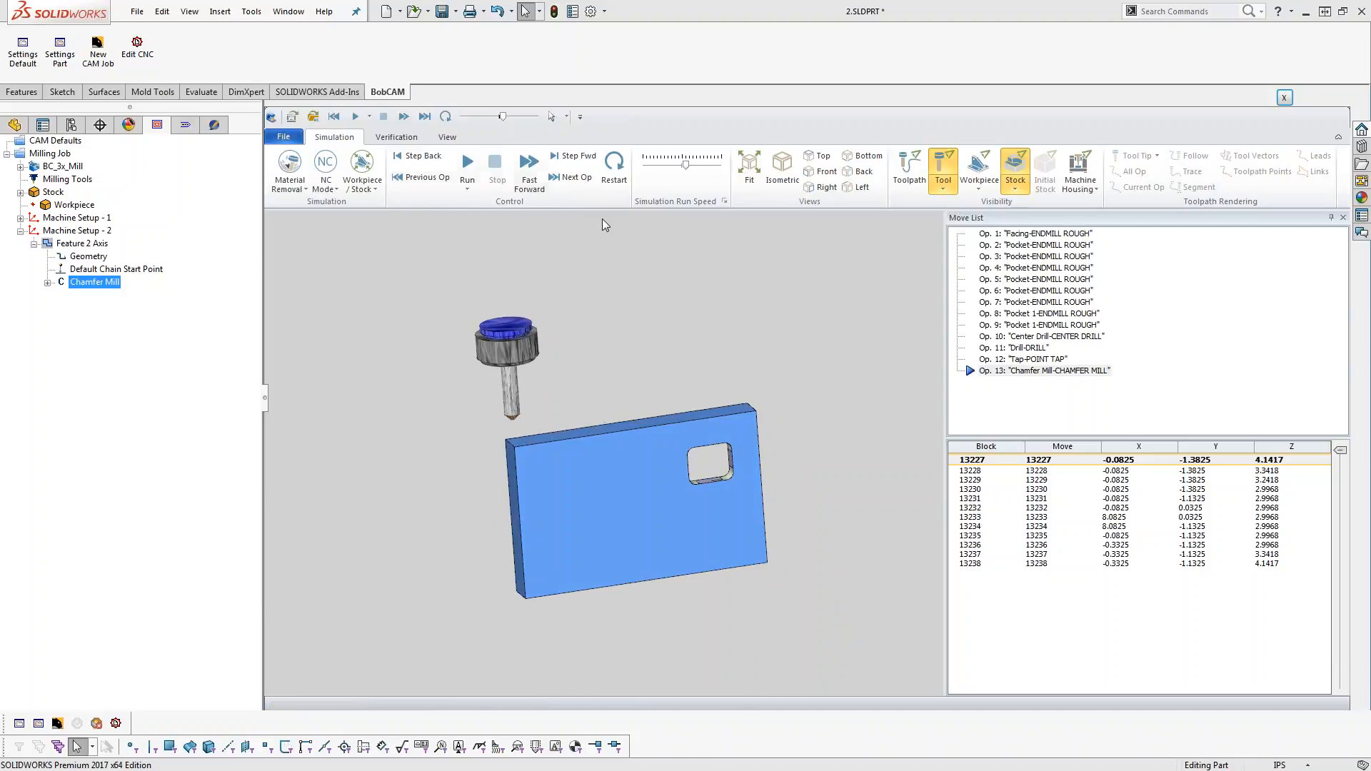
Advance the simulation move by move to block 13237 and examine the chamfered edges from several sides
click(583, 165)
click(584, 164)
click(583, 164)
click(584, 165)
click(584, 164)
click(583, 164)
click(583, 164)
click(584, 164)
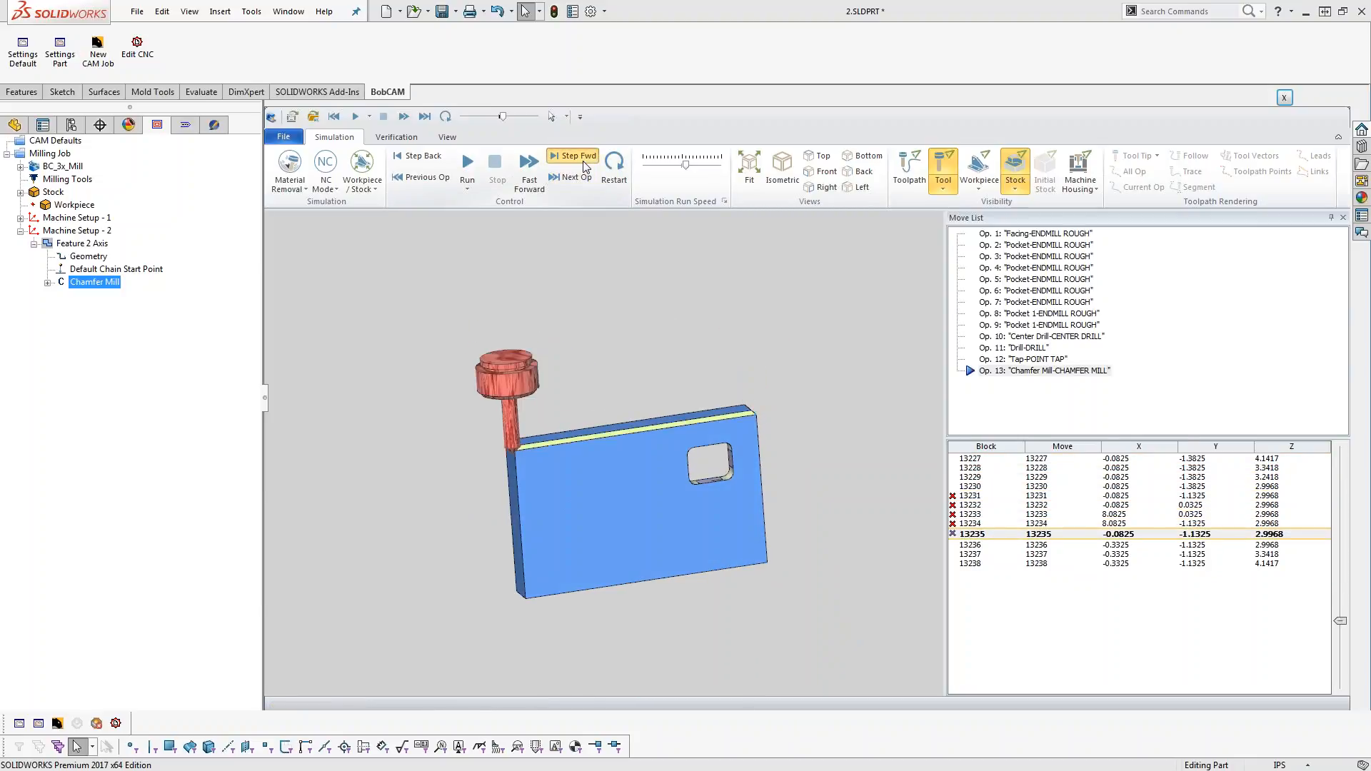
click(583, 165)
click(583, 165)
middle_drag(643, 335, 751, 474)
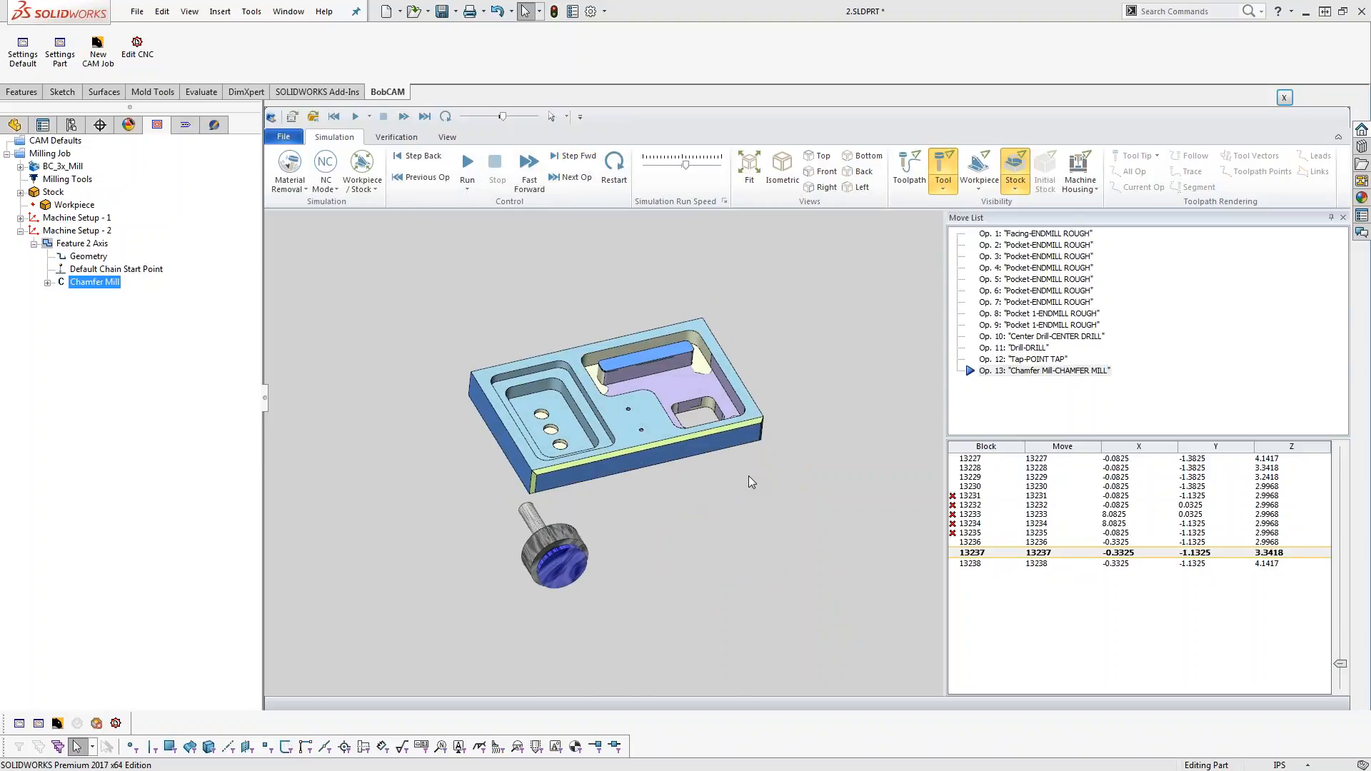
middle_drag(782, 567, 757, 400)
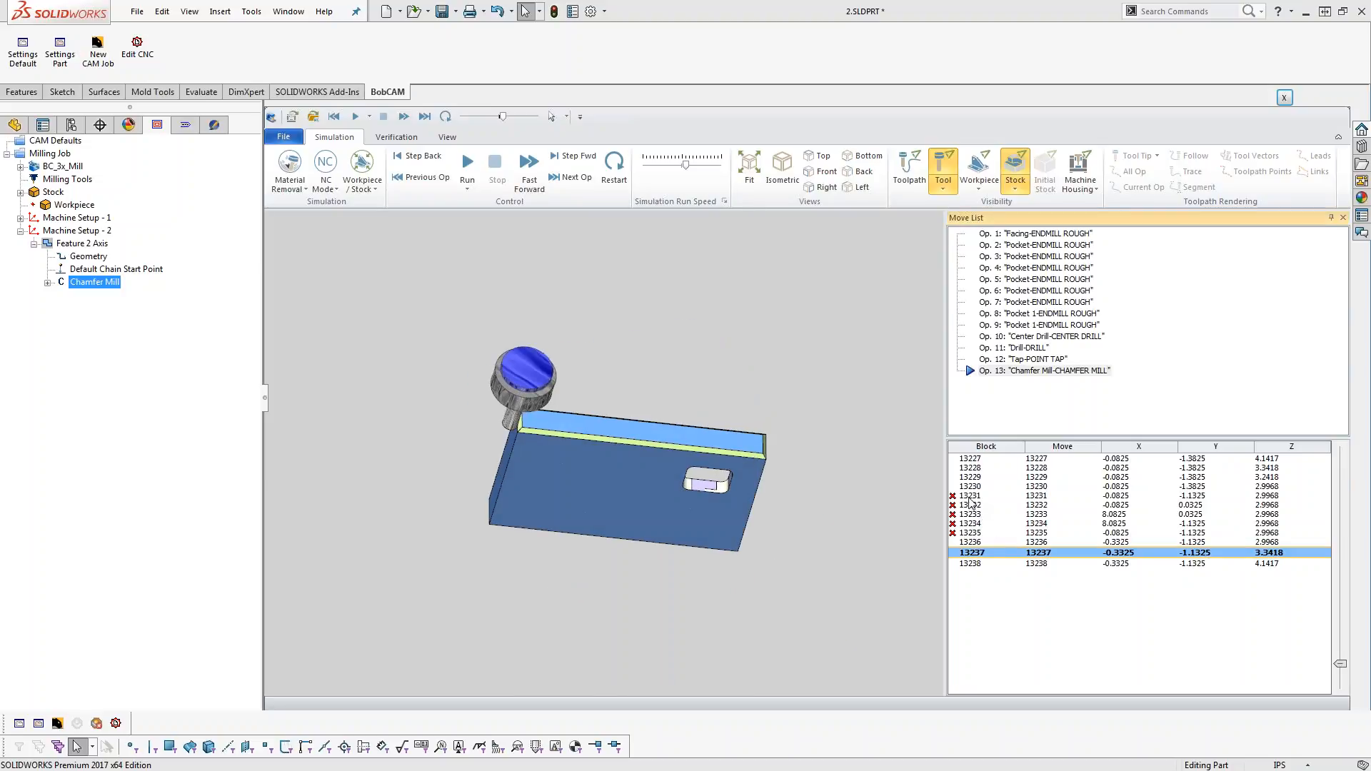
Switch the simulation to Machine mode and examine the tool and part on the machine table
click(362, 188)
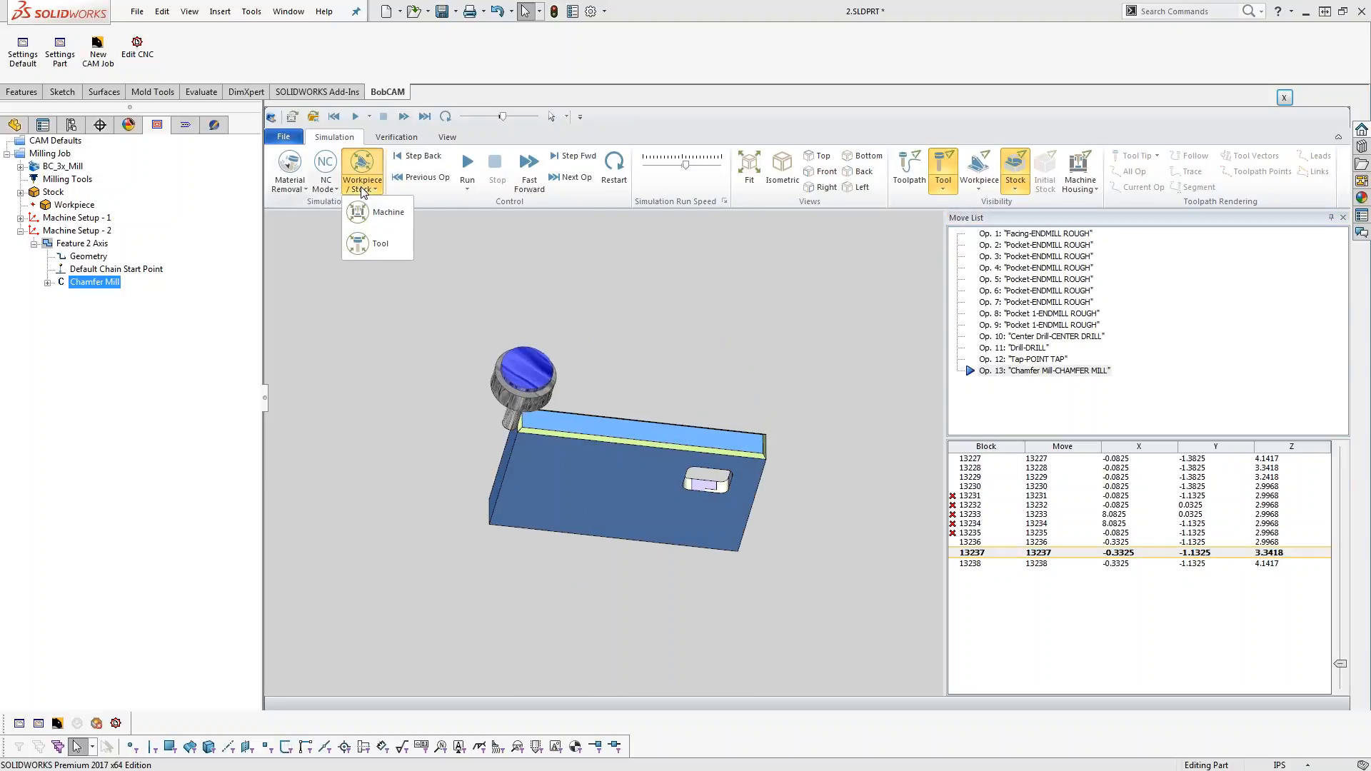
click(396, 221)
scroll(556, 454, down, 6)
mouse_move(670, 573)
middle_down()
mouse_move(664, 479)
mouse_move(721, 541)
mouse_move(646, 572)
middle_up()
scroll(559, 559, up, 8)
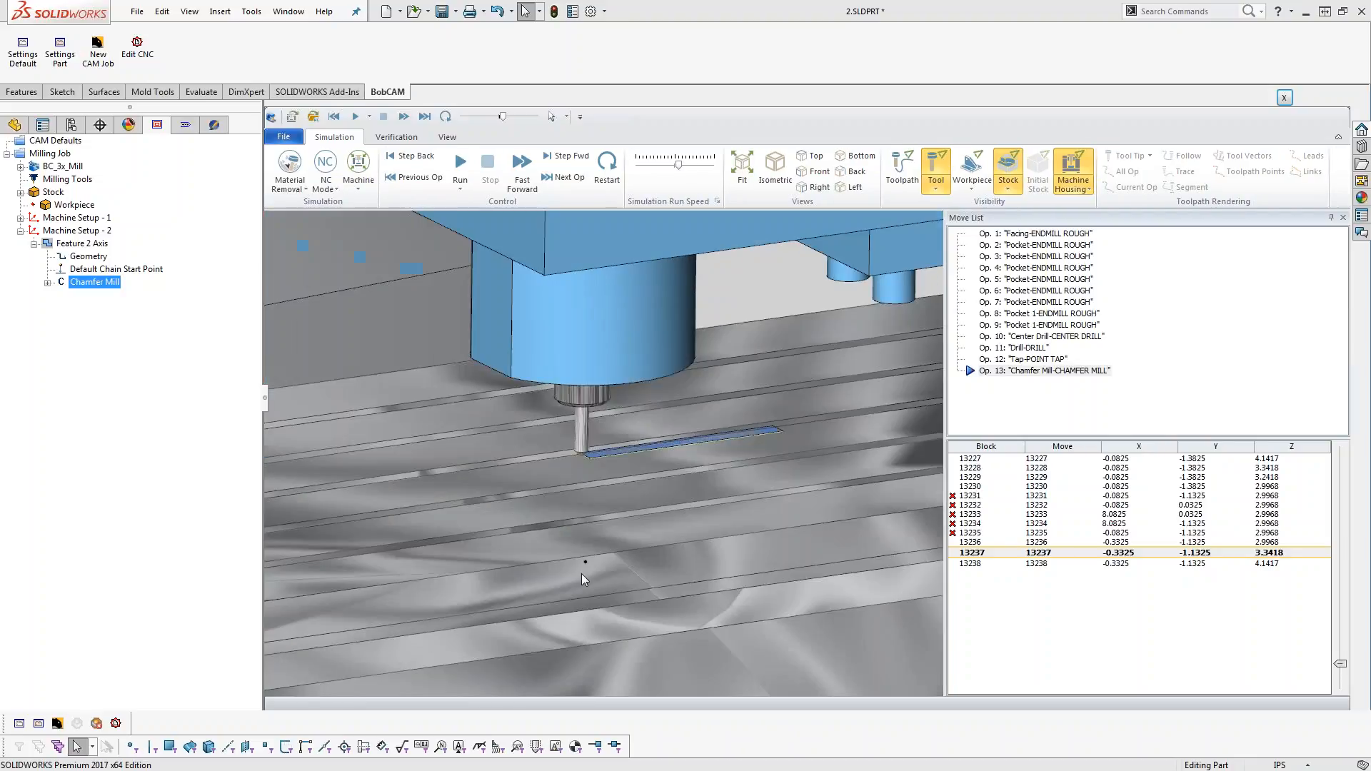
Run the simulation to its end, go back to block 13234 and examine the chamfer tool beside the part's corner
click(536, 165)
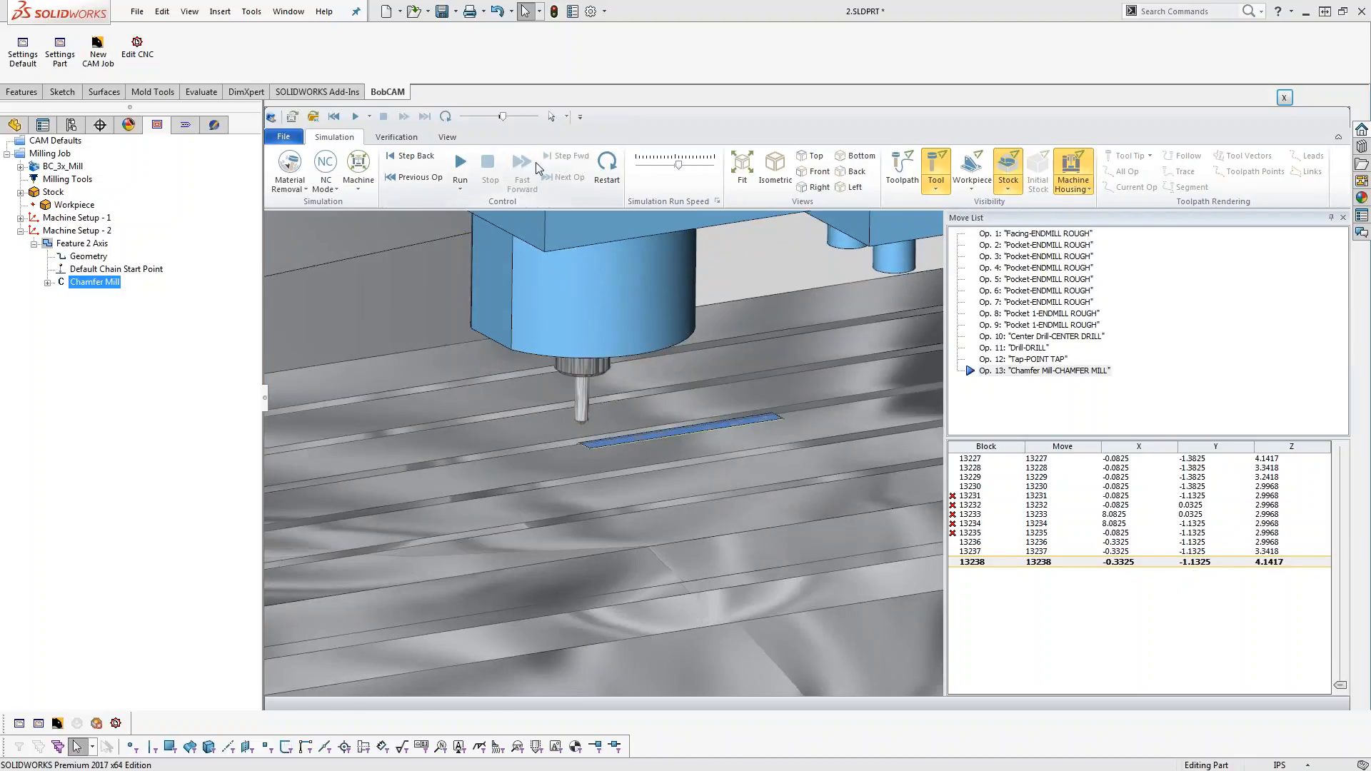
click(418, 166)
click(418, 166)
click(419, 165)
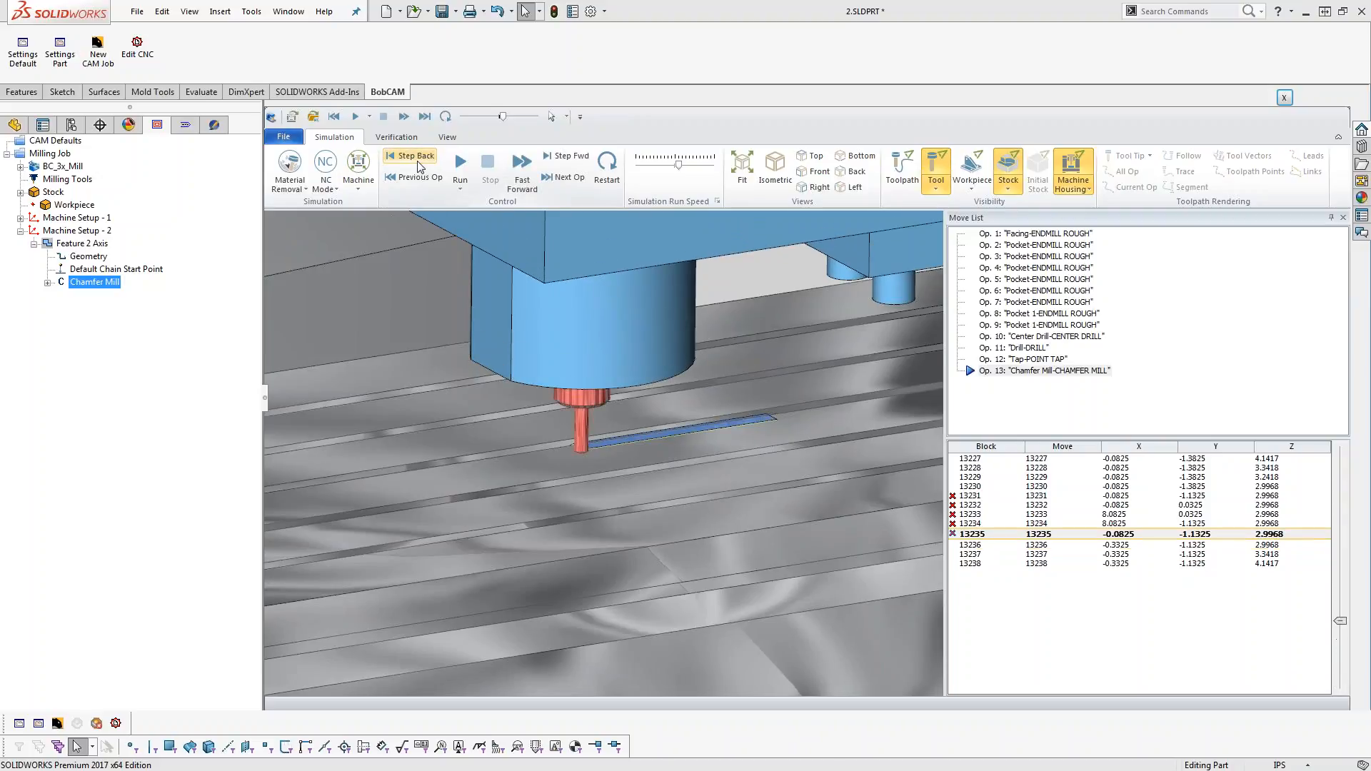
click(419, 165)
scroll(611, 479, up, 5)
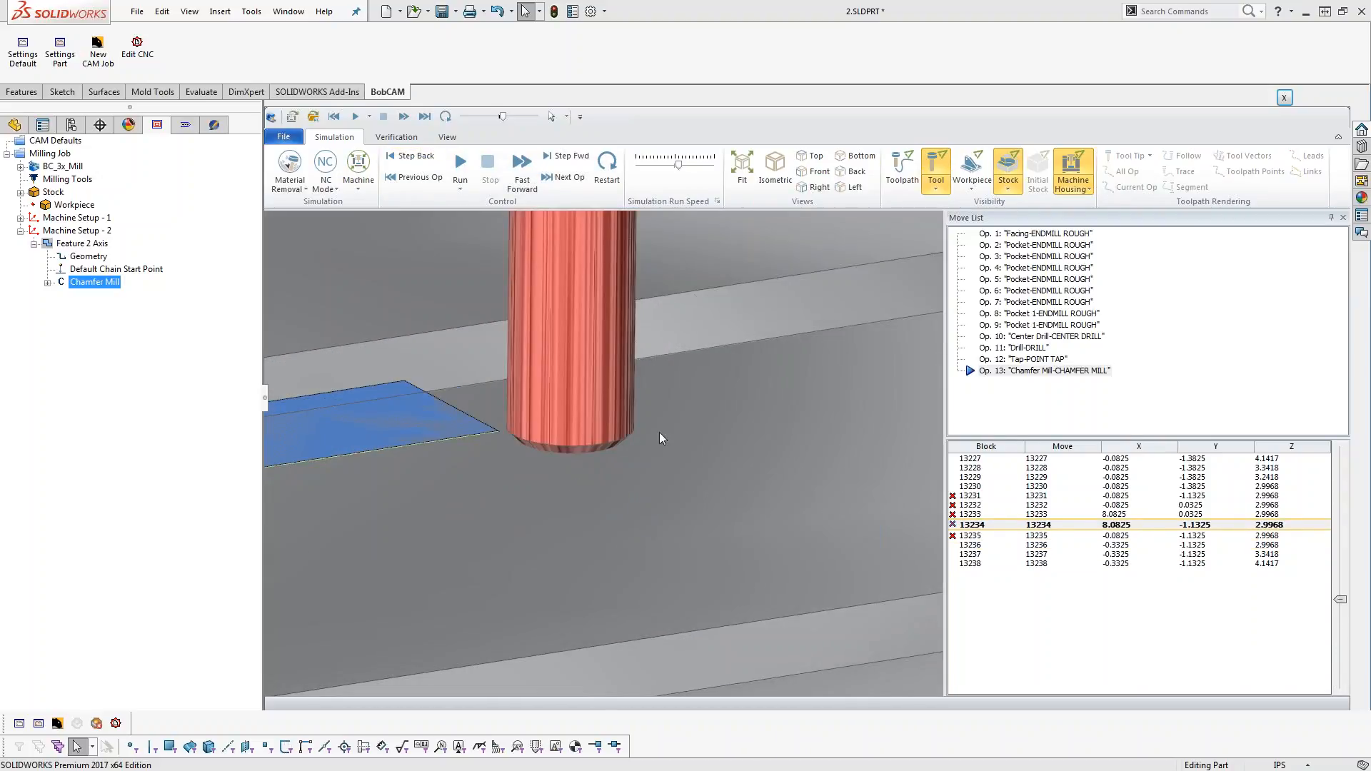
scroll(701, 456, down, 5)
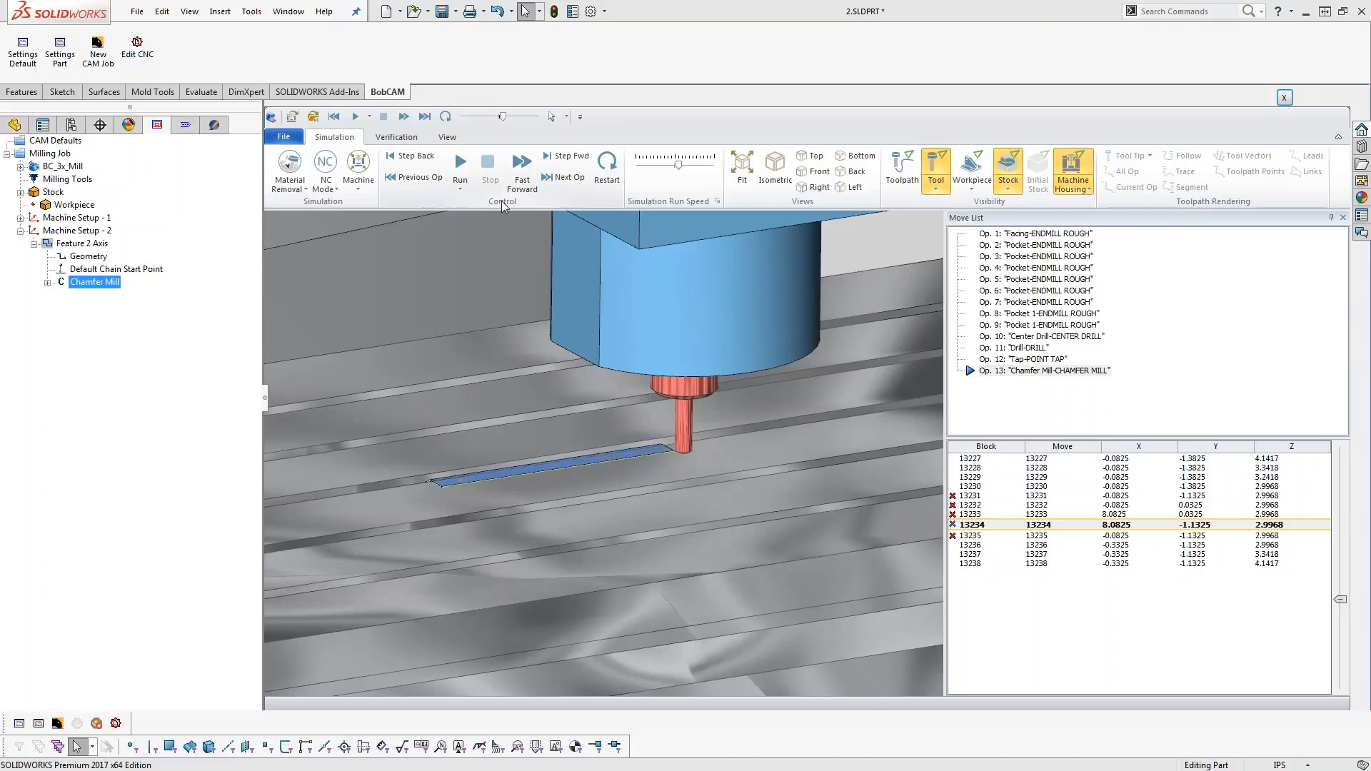
Check the simulation's toolpath analysis and statistics, hiding each again
click(447, 136)
click(320, 175)
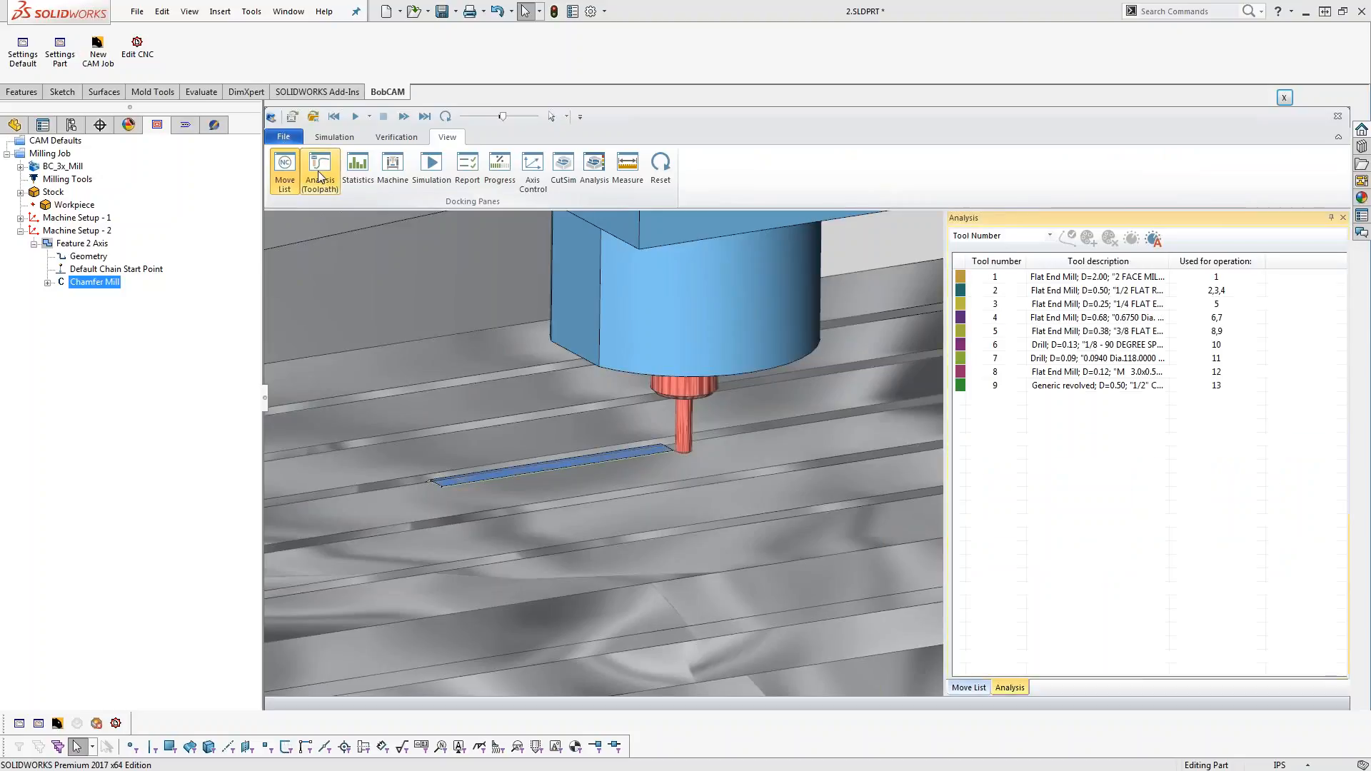
click(320, 176)
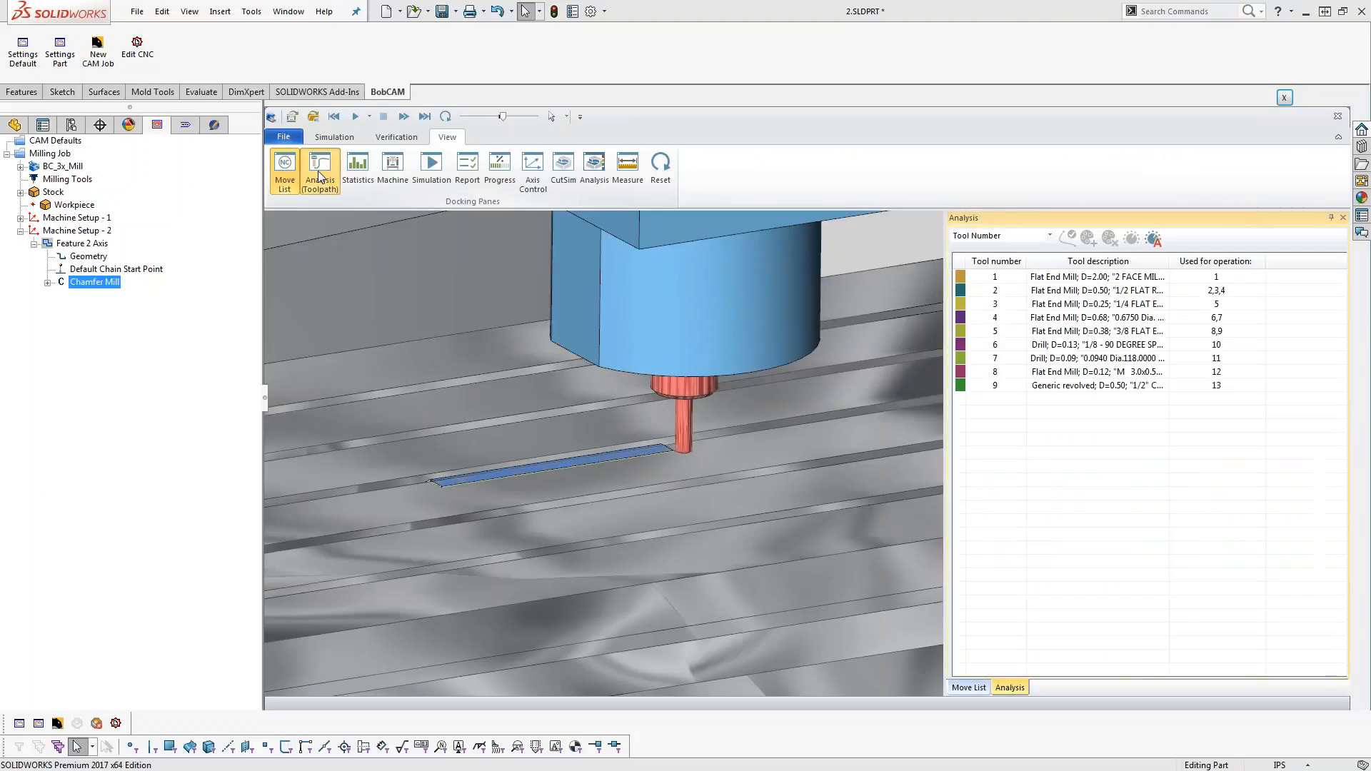
click(368, 177)
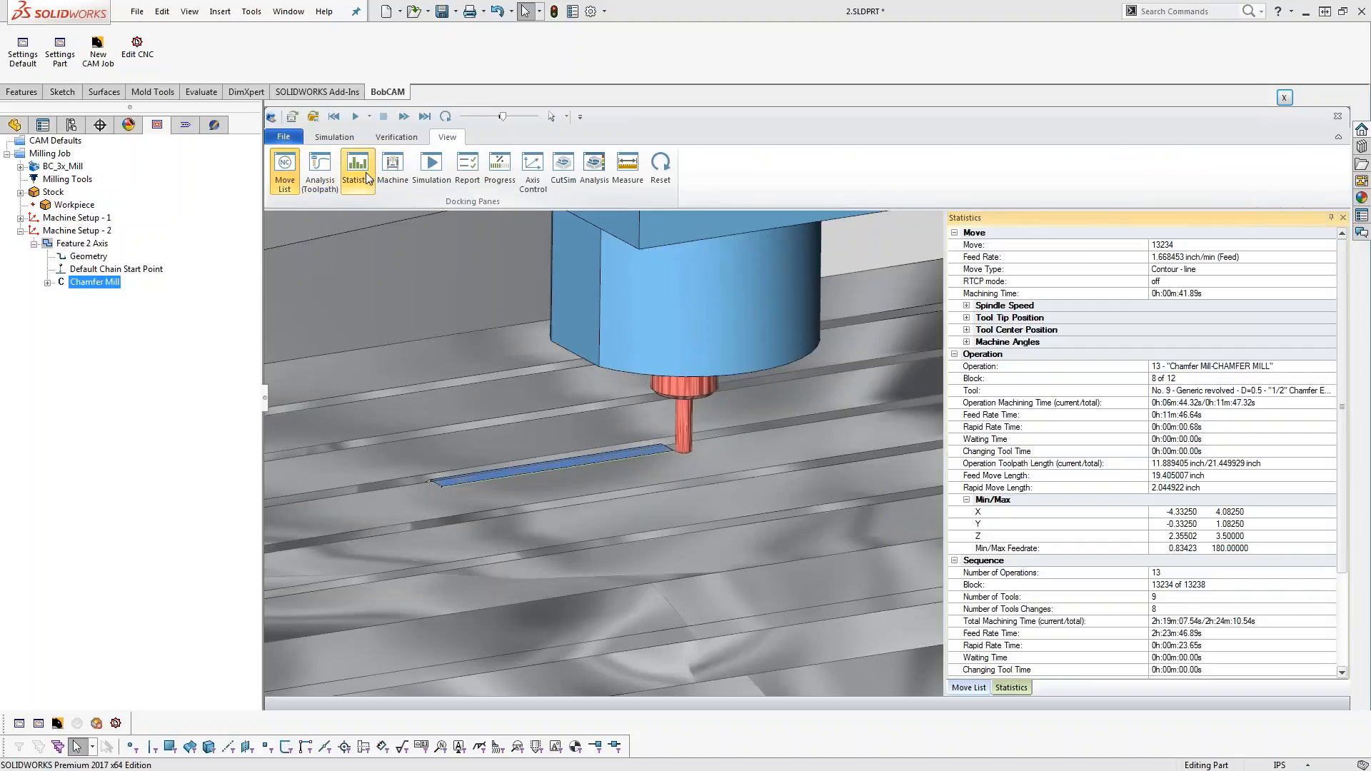
click(369, 177)
Show the simulation Report and enlarge the Move List's table of blocks
click(467, 172)
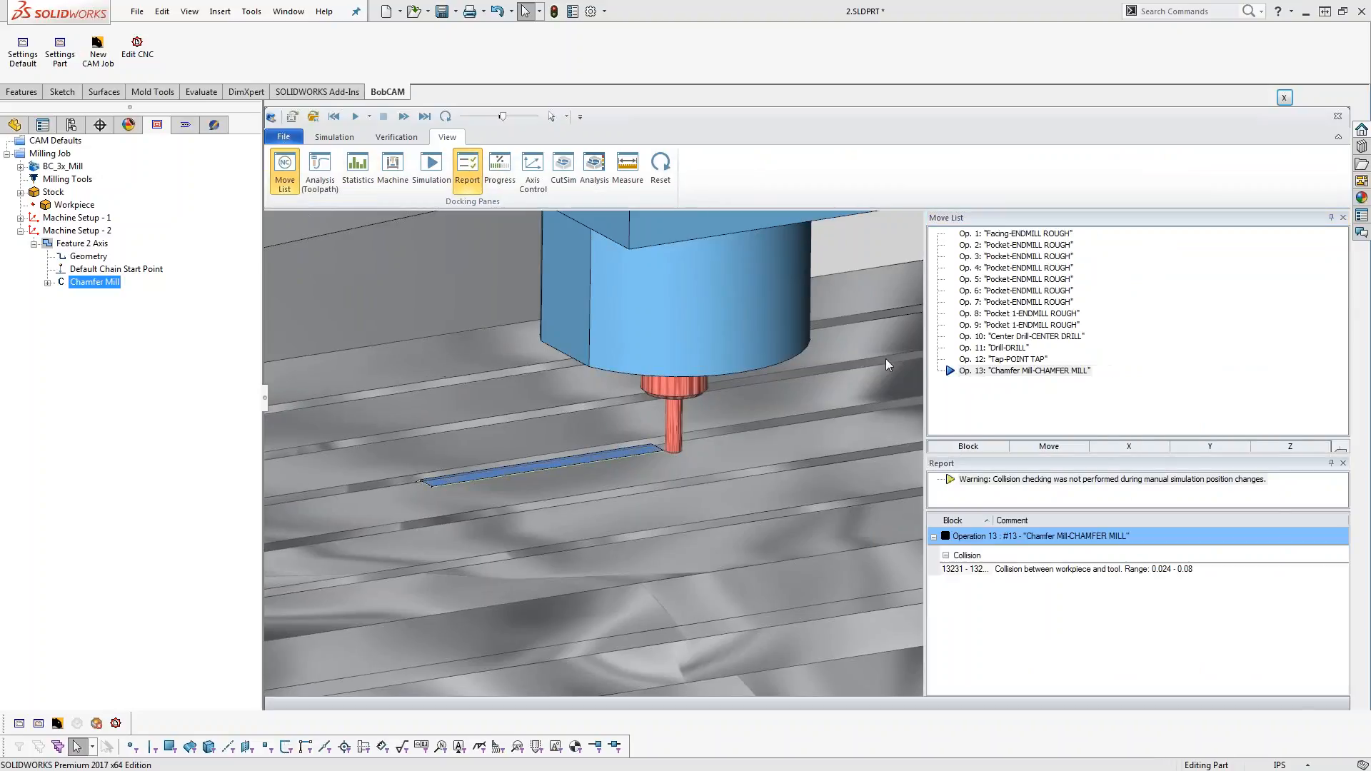
click(1083, 452)
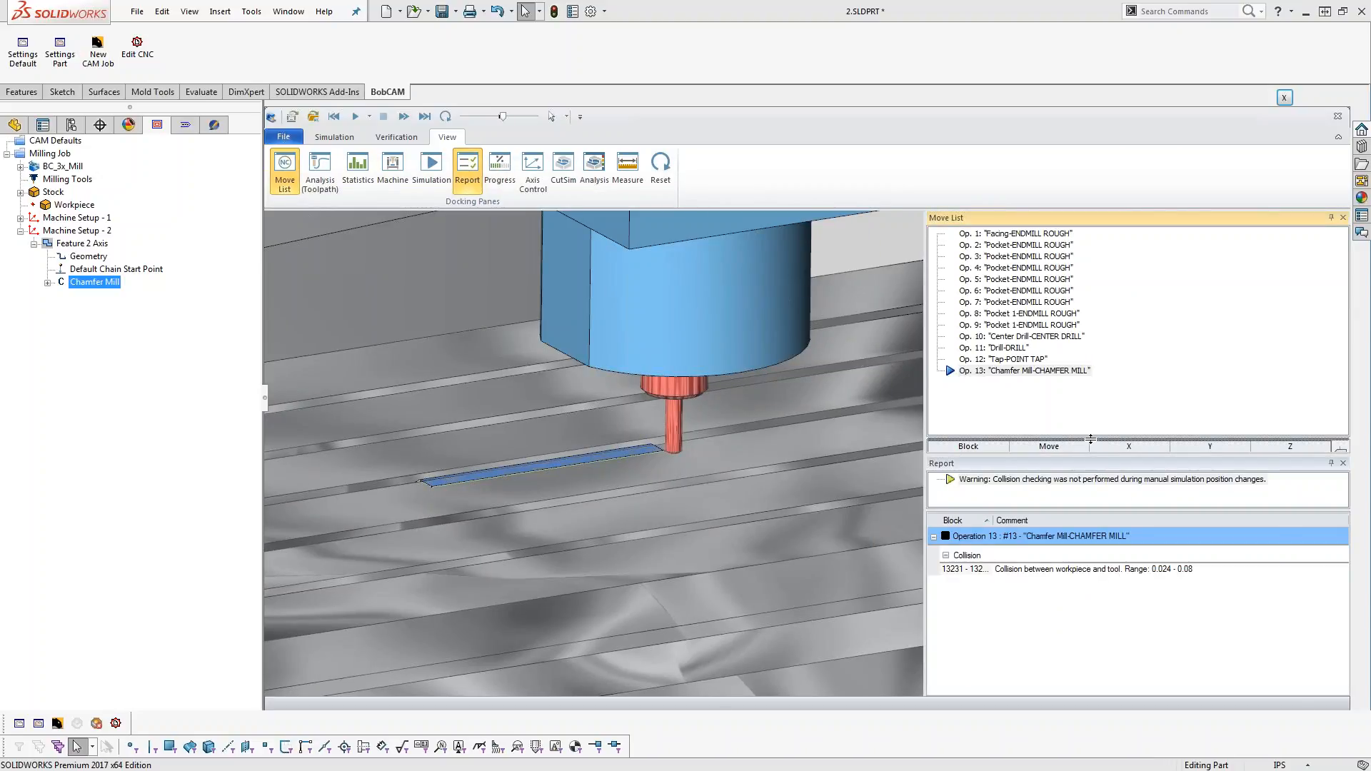
drag(1093, 440, 1093, 355)
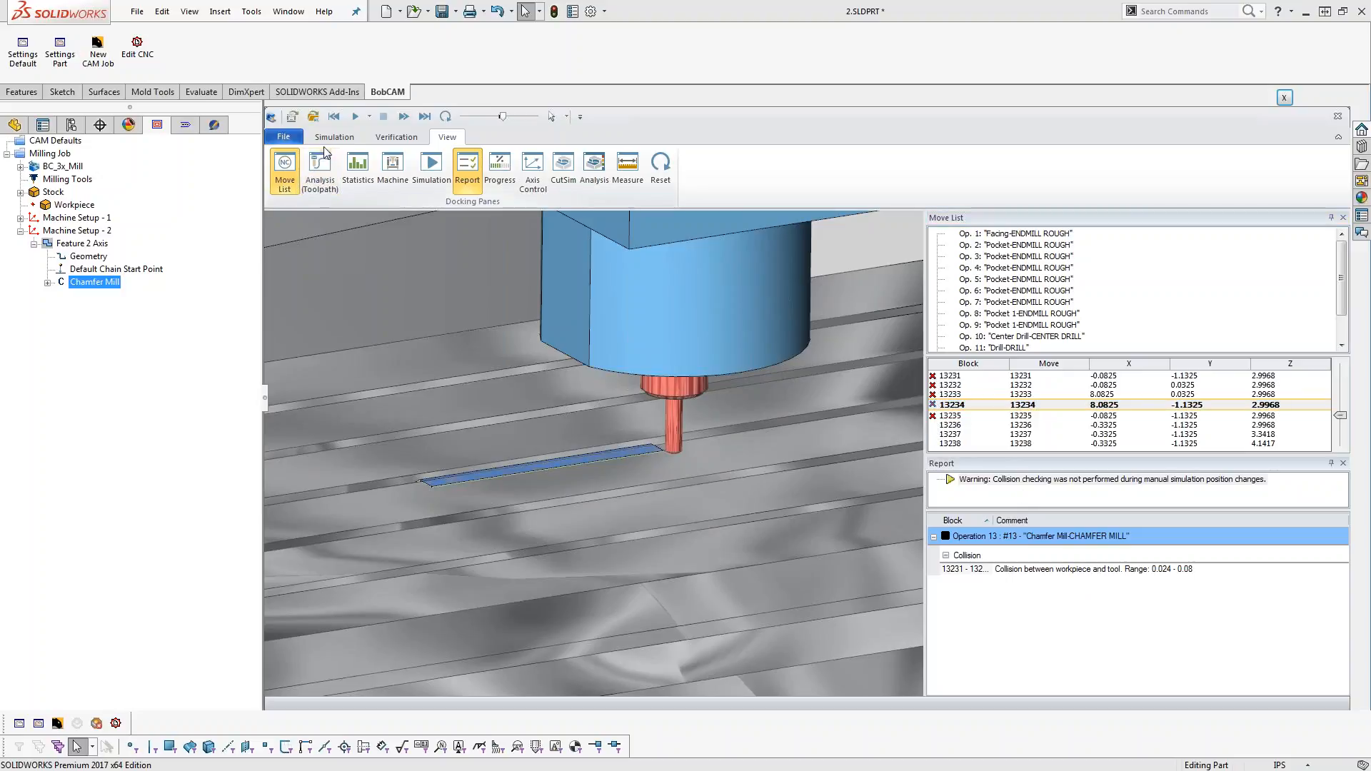
Return the simulation to Workpiece / Stock mode, show the workpiece and examine the chamfer cut against it
click(332, 137)
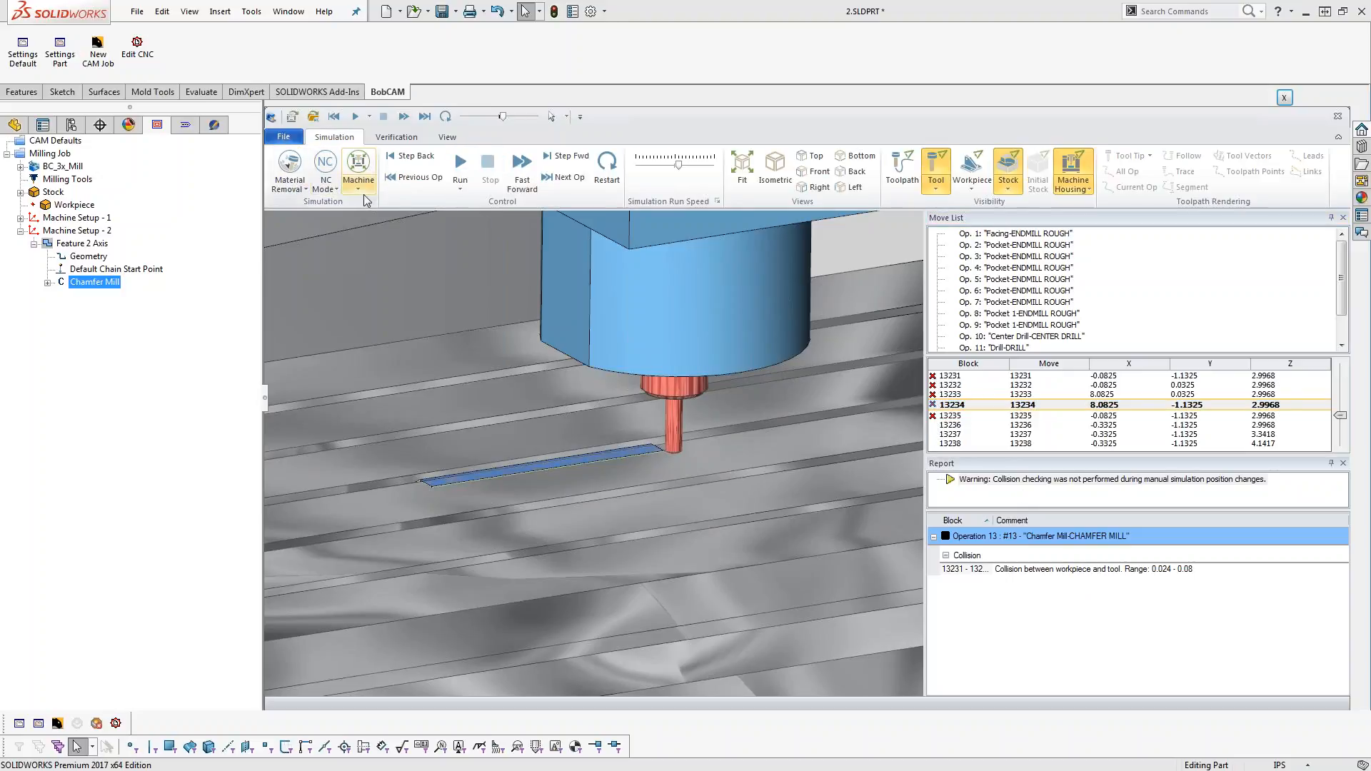
click(361, 191)
click(384, 213)
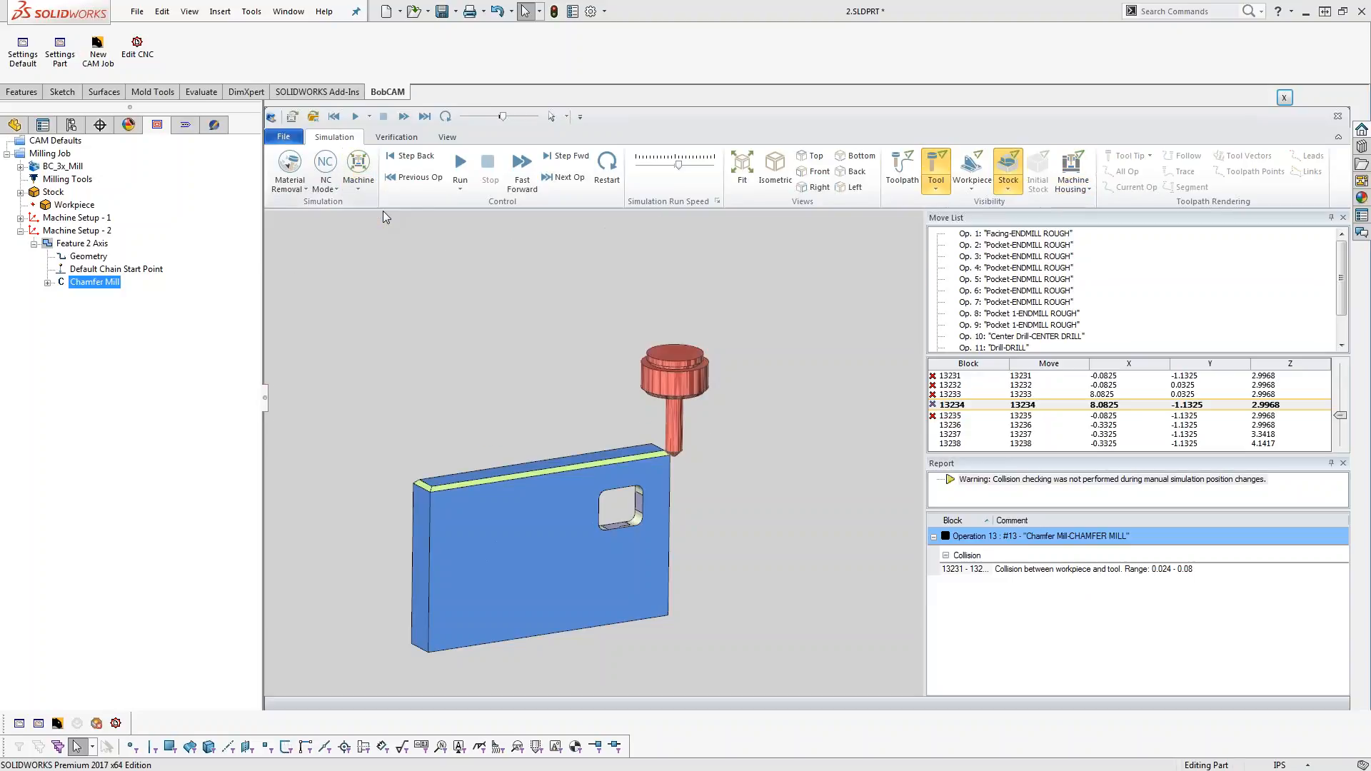
click(982, 190)
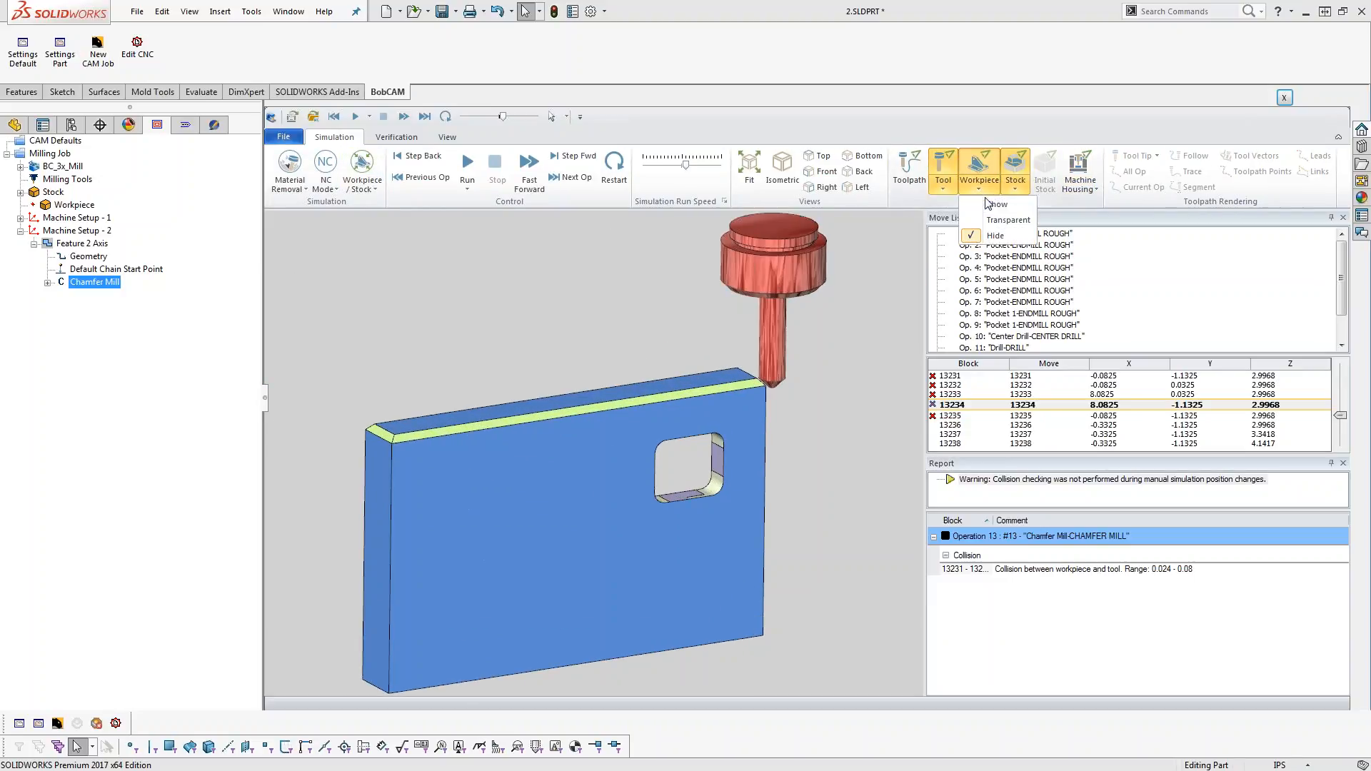
click(994, 205)
scroll(731, 396, up, 5)
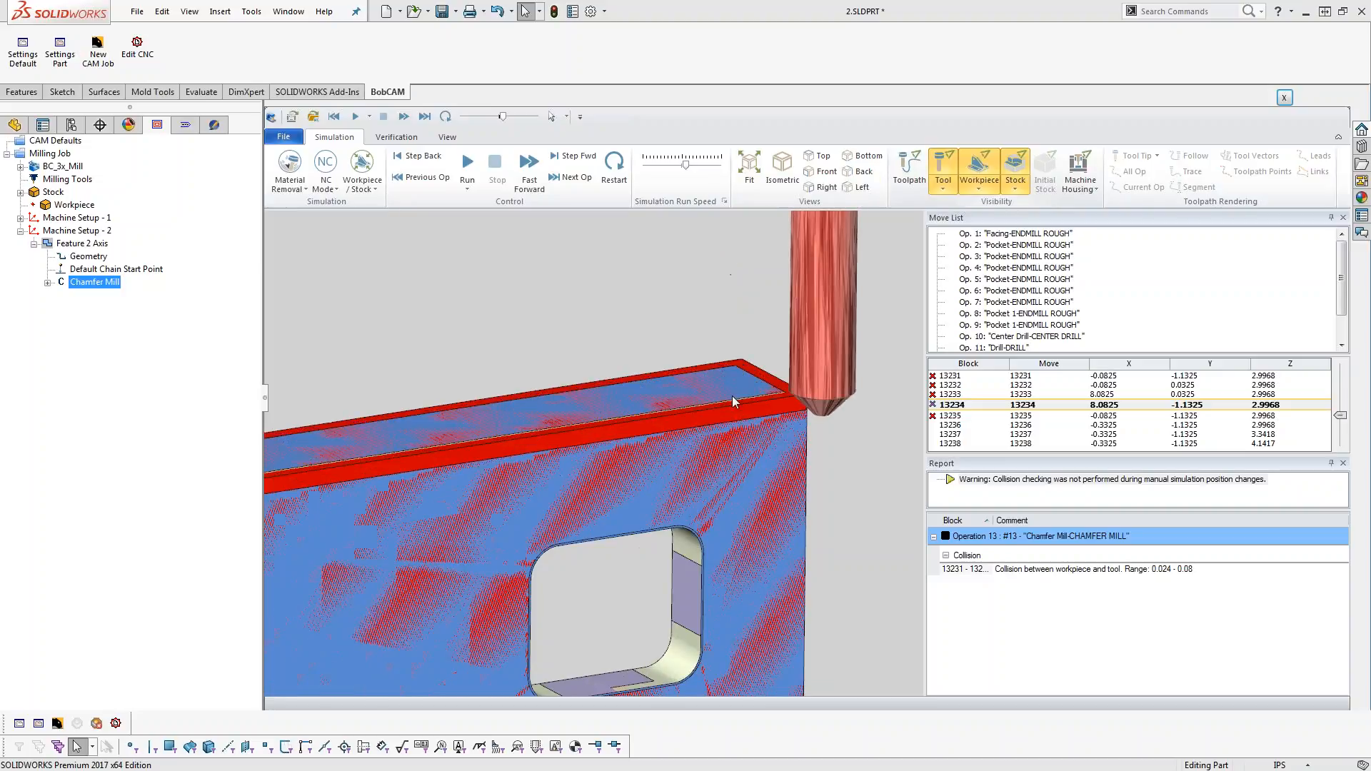
mouse_move(801, 473)
middle_down()
mouse_move(844, 474)
mouse_move(796, 477)
middle_up()
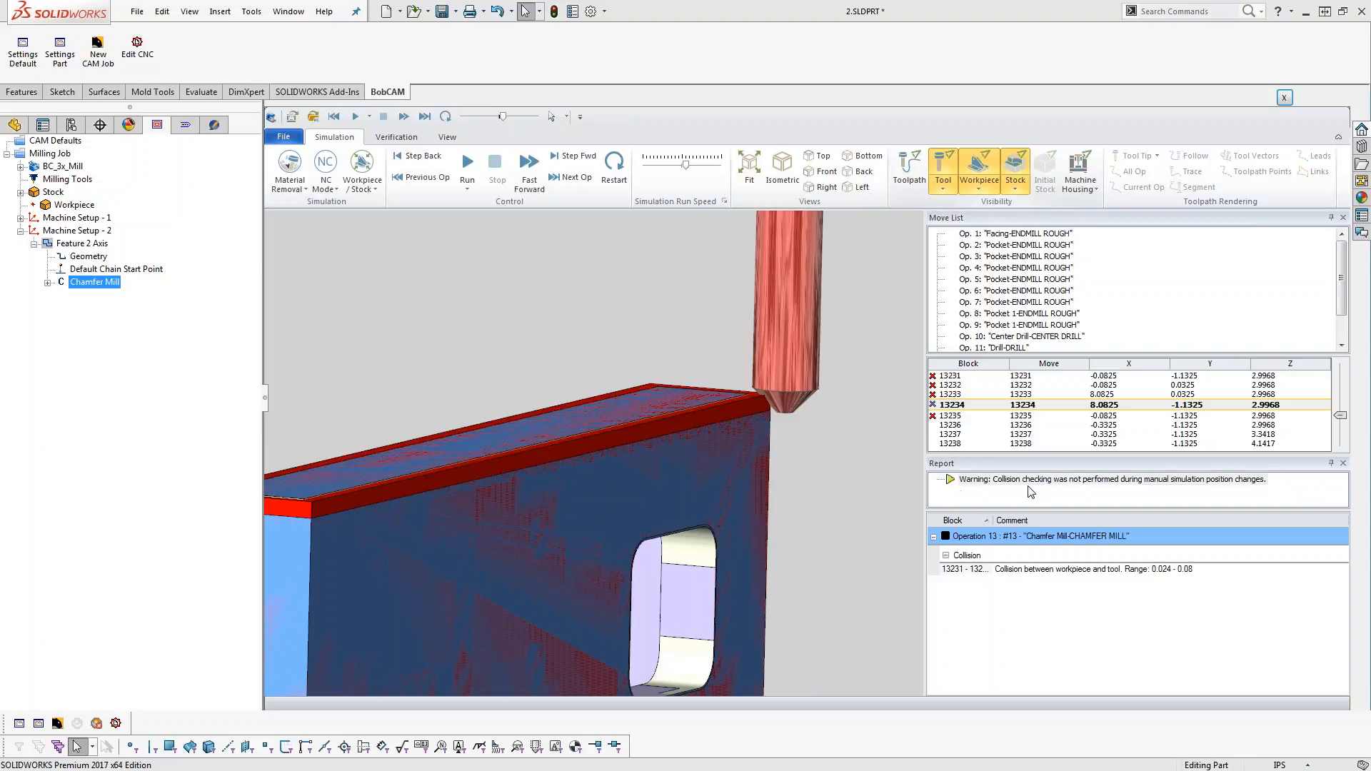
Go to the reported collision between workpiece and tool at block 13231, and close the Move List, Report and simulation
click(1001, 484)
click(984, 577)
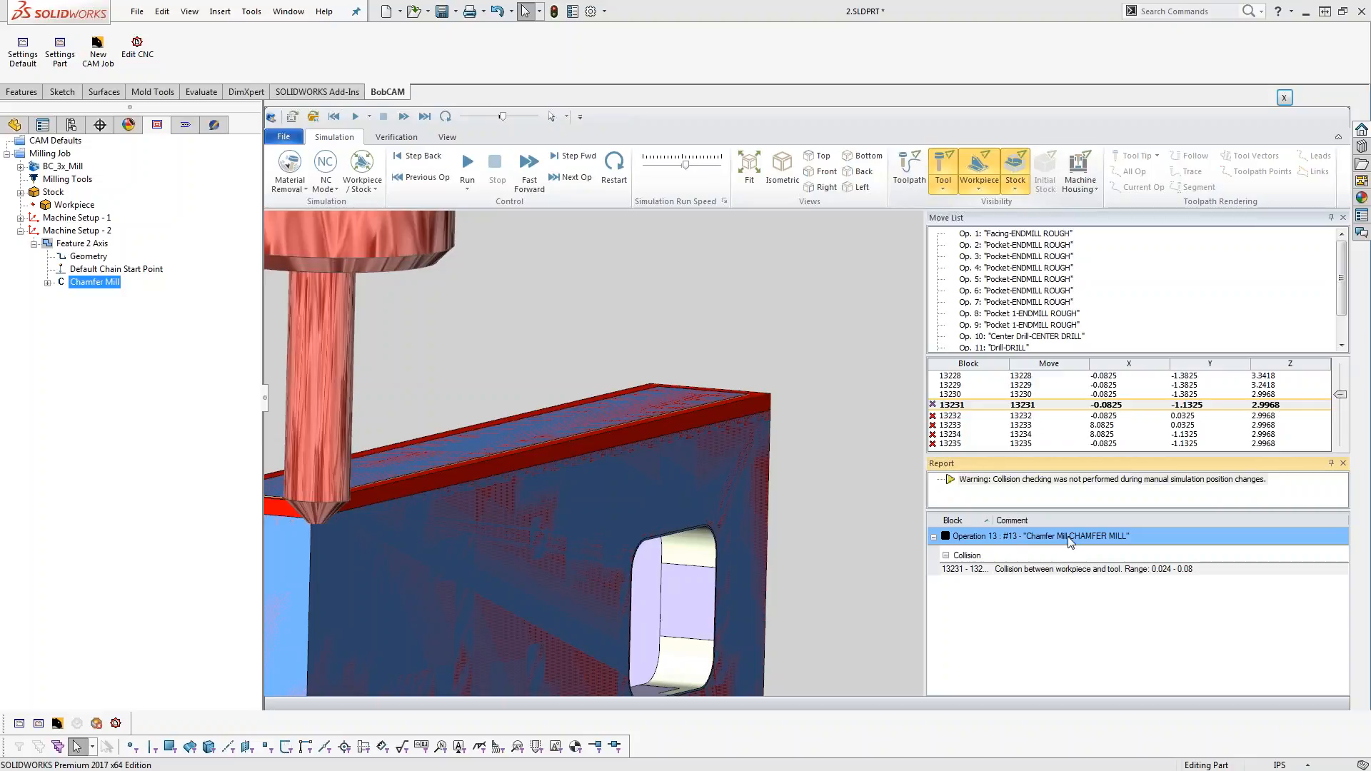
click(1343, 218)
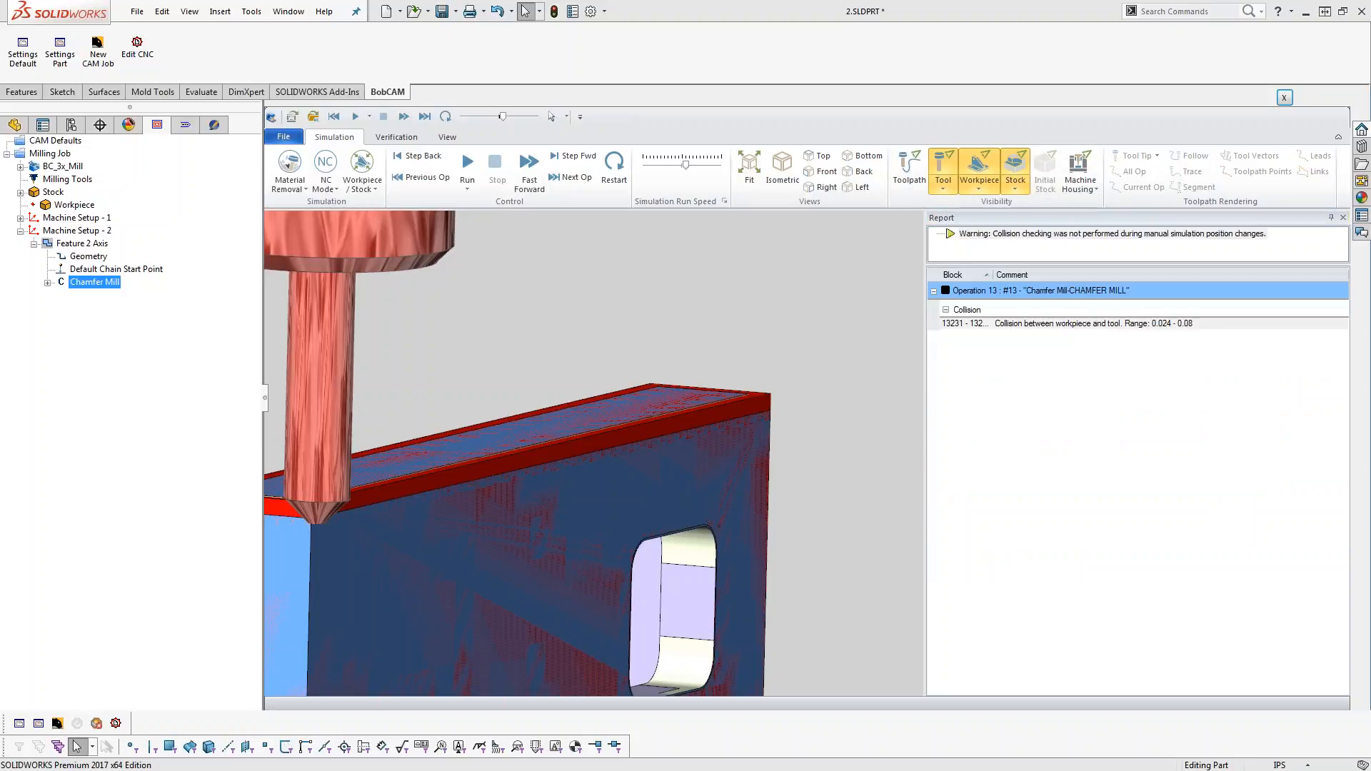
click(1343, 218)
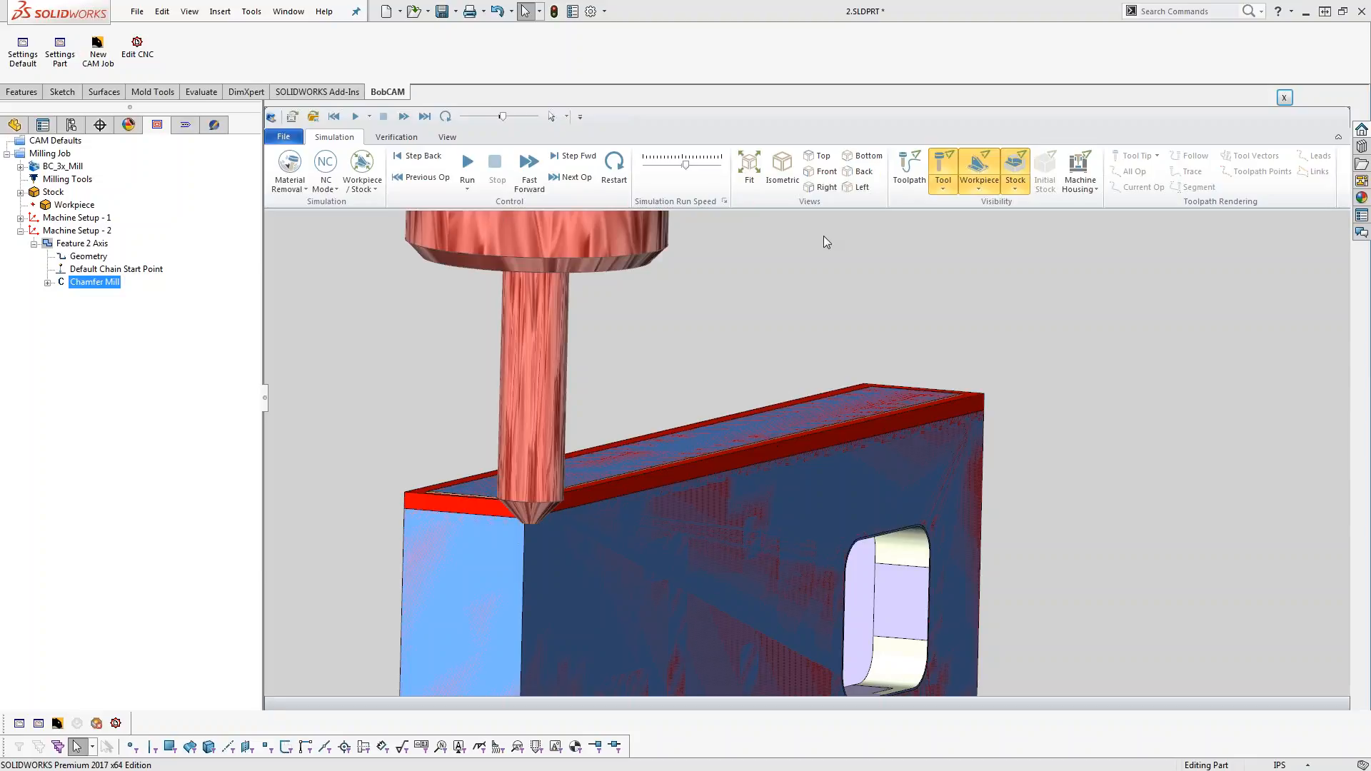
click(1285, 99)
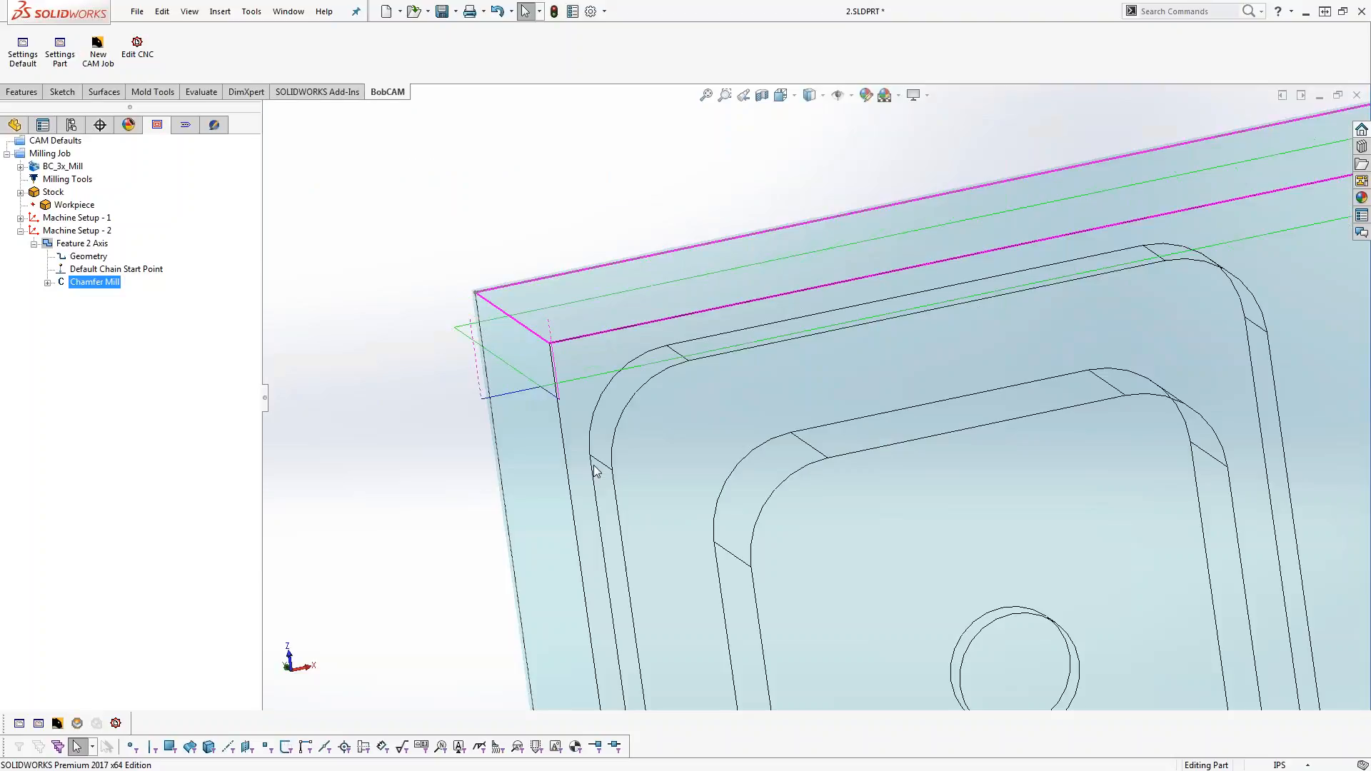